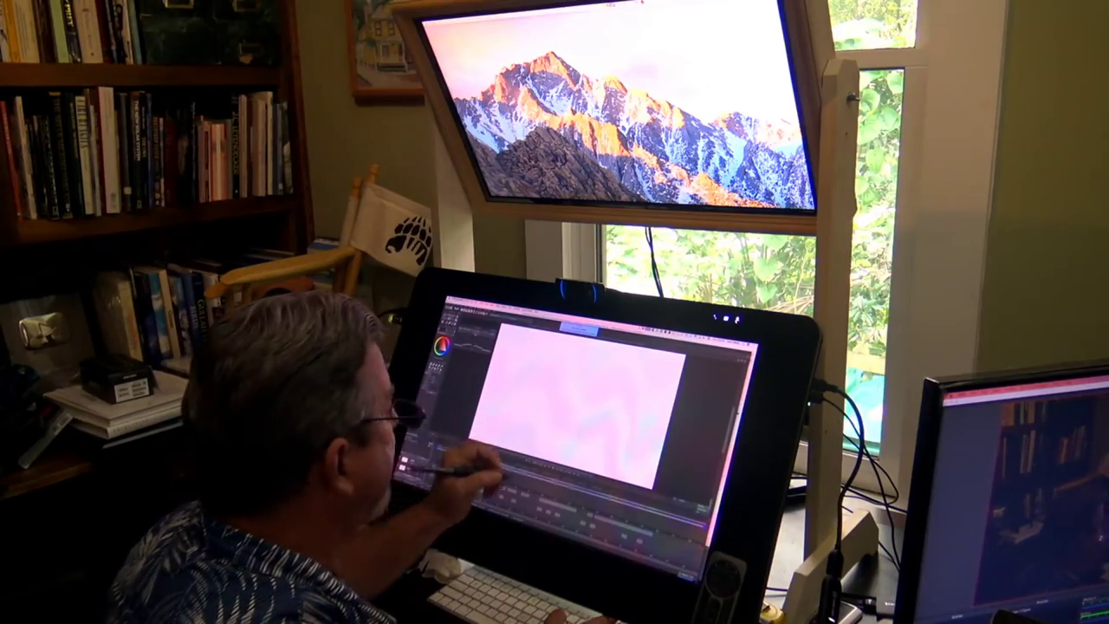
click(504, 470)
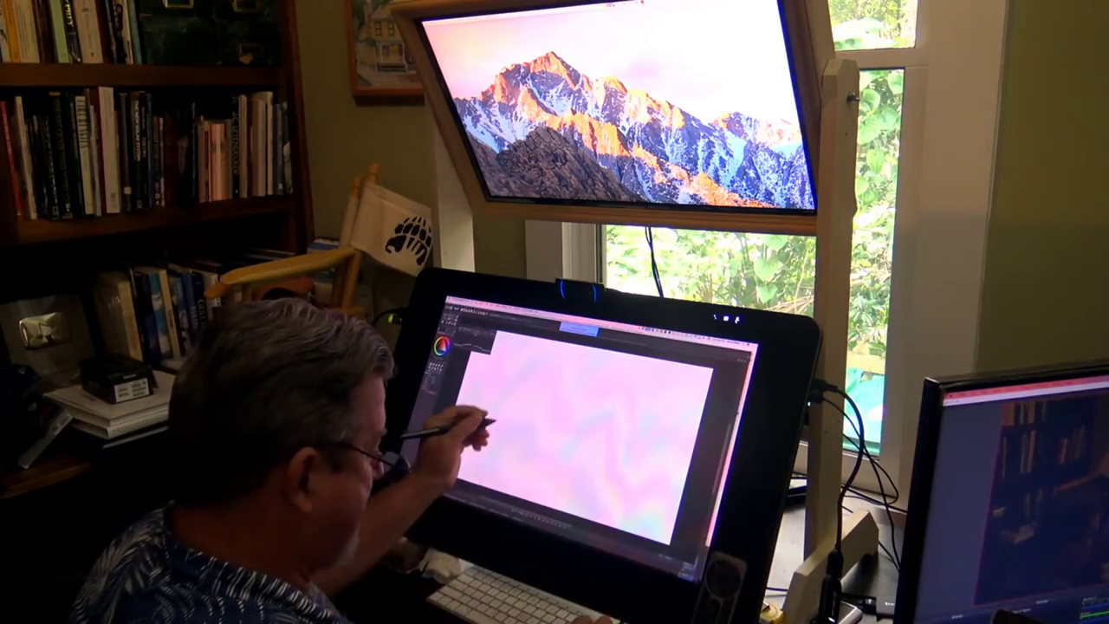
key(Tab)
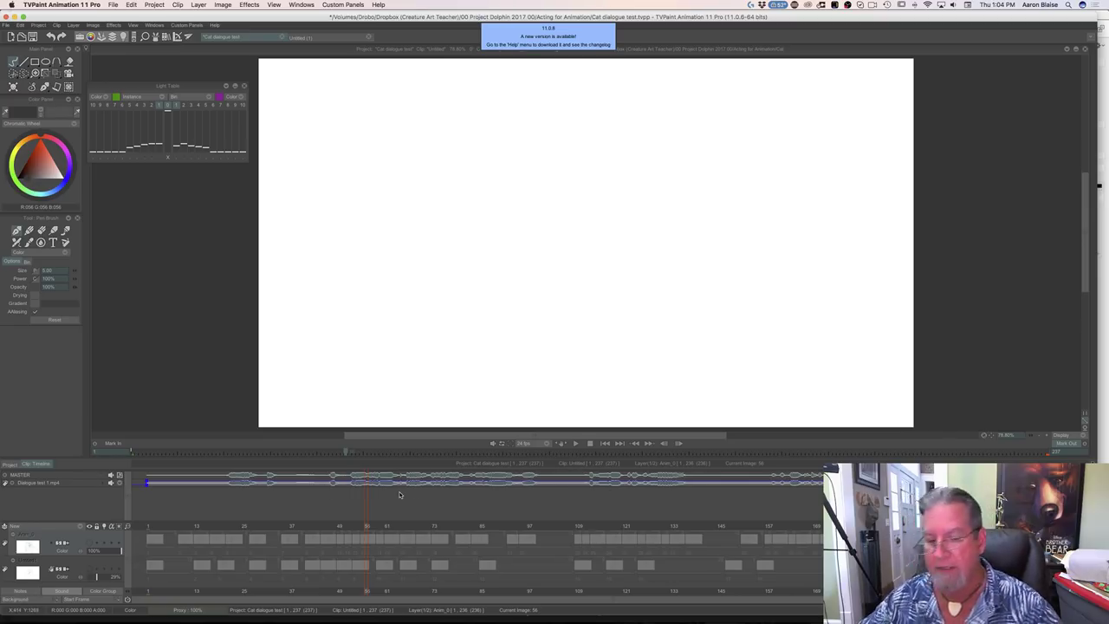
Play back the dialogue soundtrack with both drawing layers hidden, briefly showing the lower rough layer in between
click(575, 444)
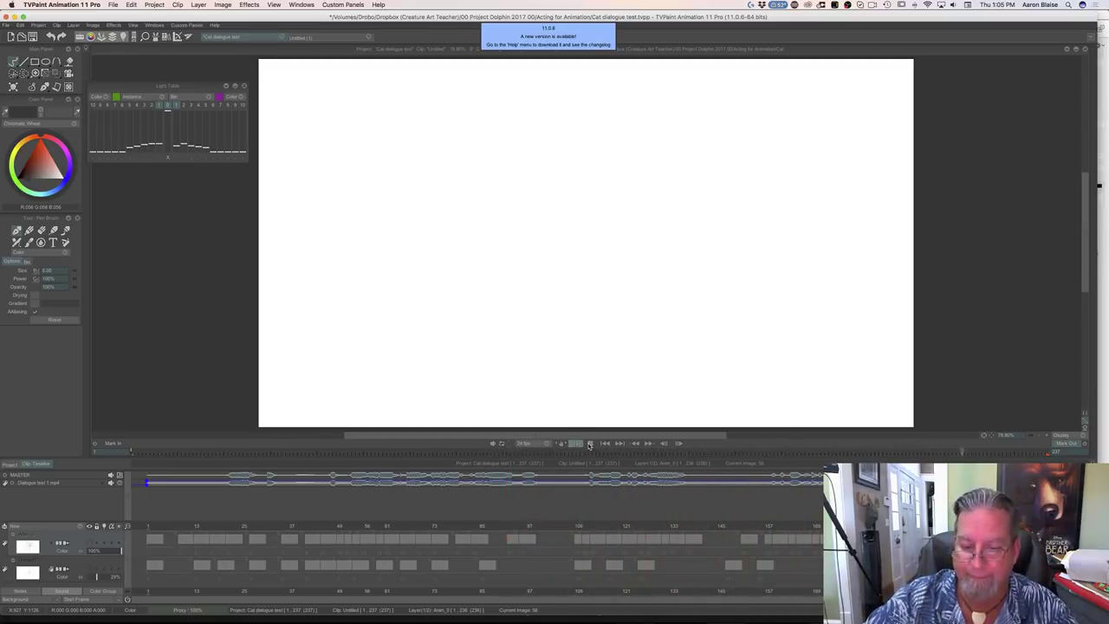
click(589, 444)
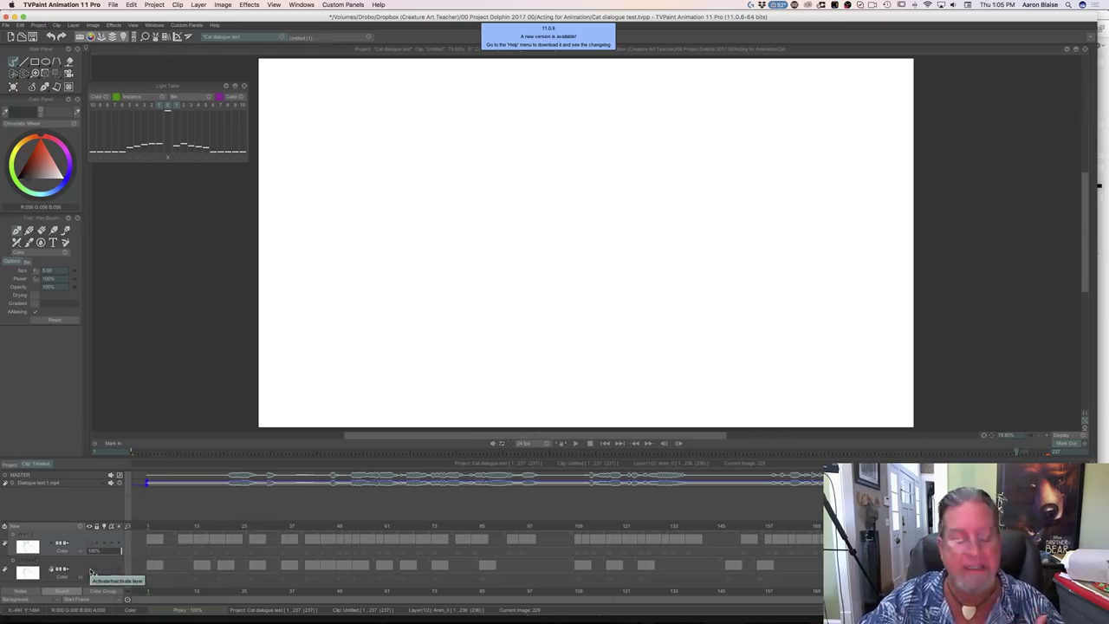
click(90, 572)
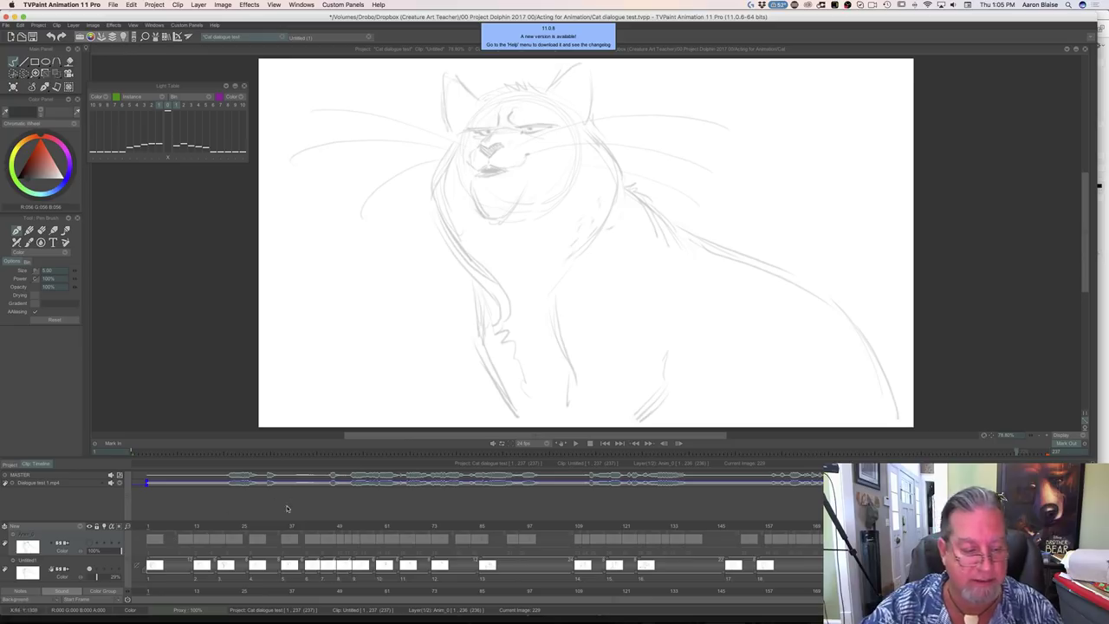
click(88, 569)
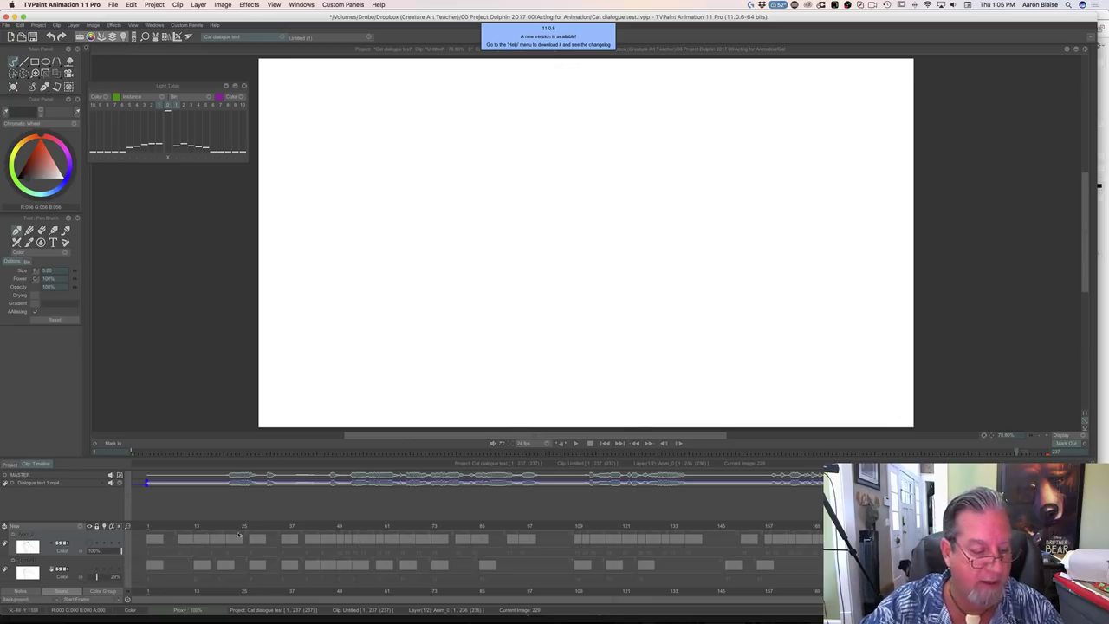
click(575, 444)
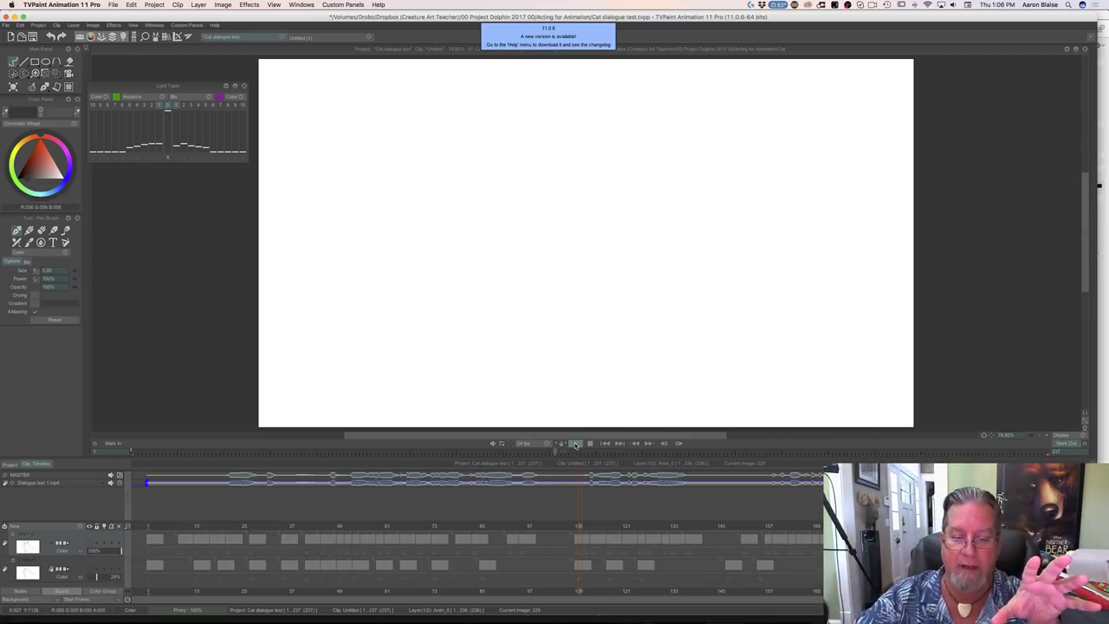
click(575, 445)
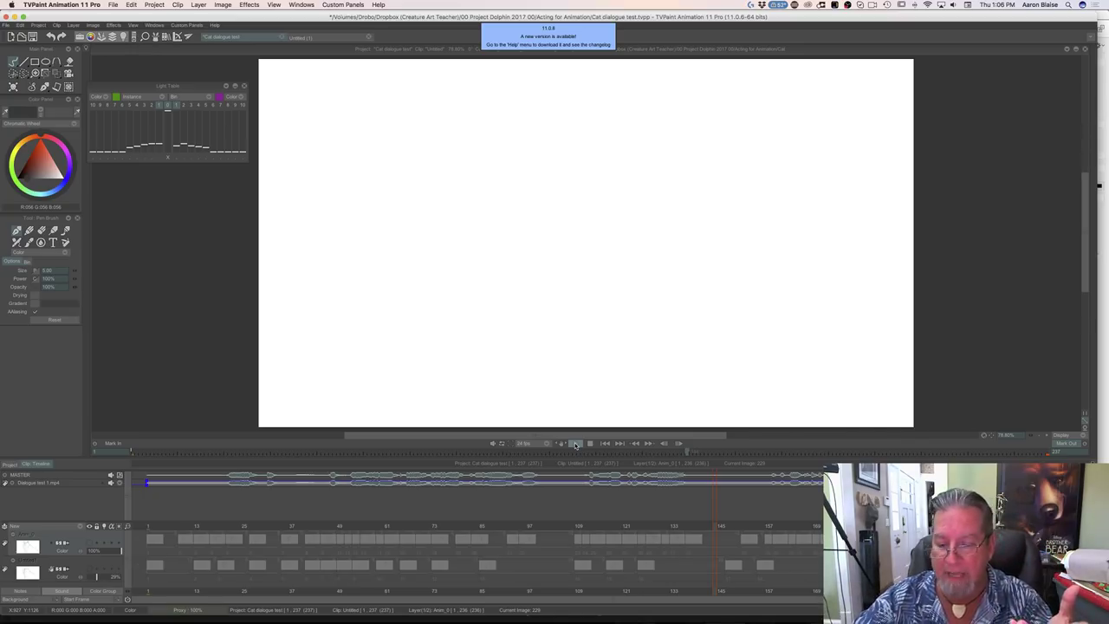
click(576, 445)
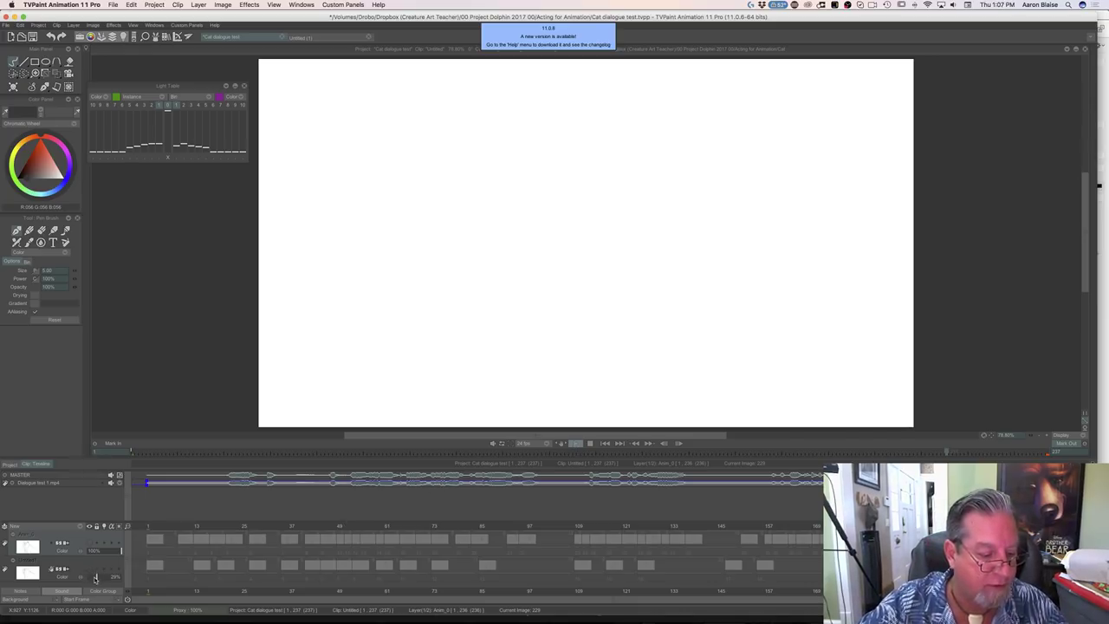
Raise the lower rough layer's opacity to 100% and make the layer visible
drag(97, 579, 119, 574)
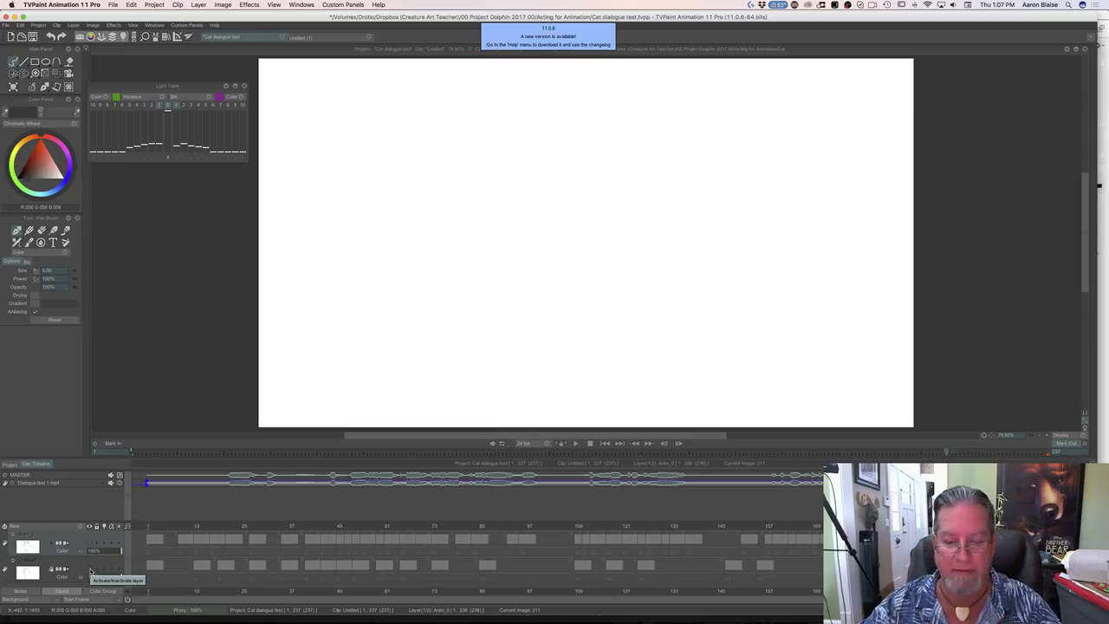
click(575, 442)
click(576, 443)
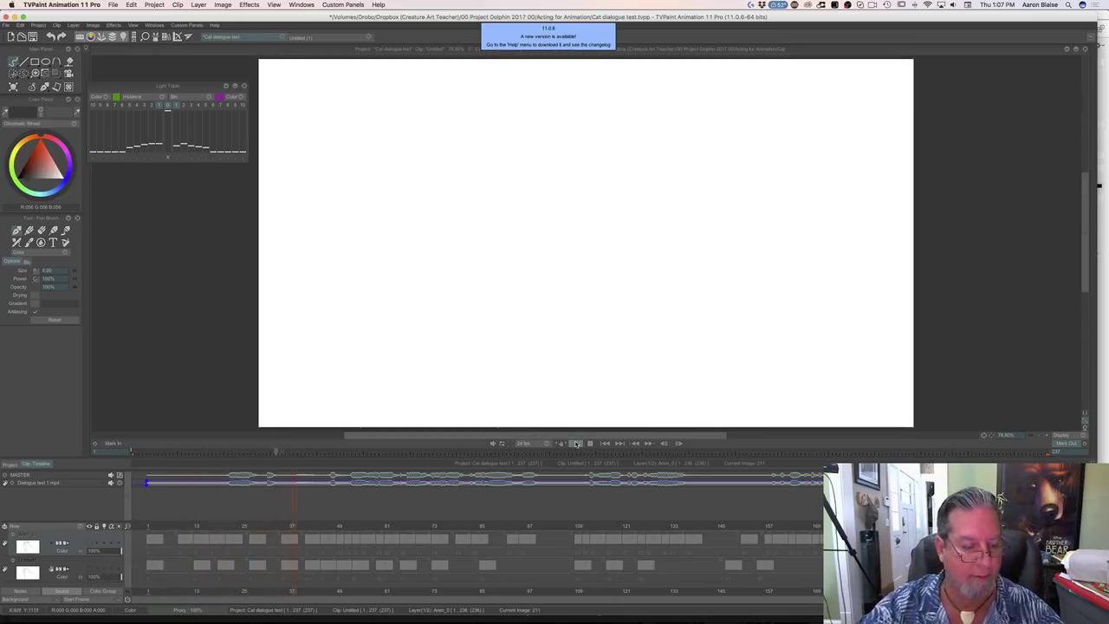
click(89, 569)
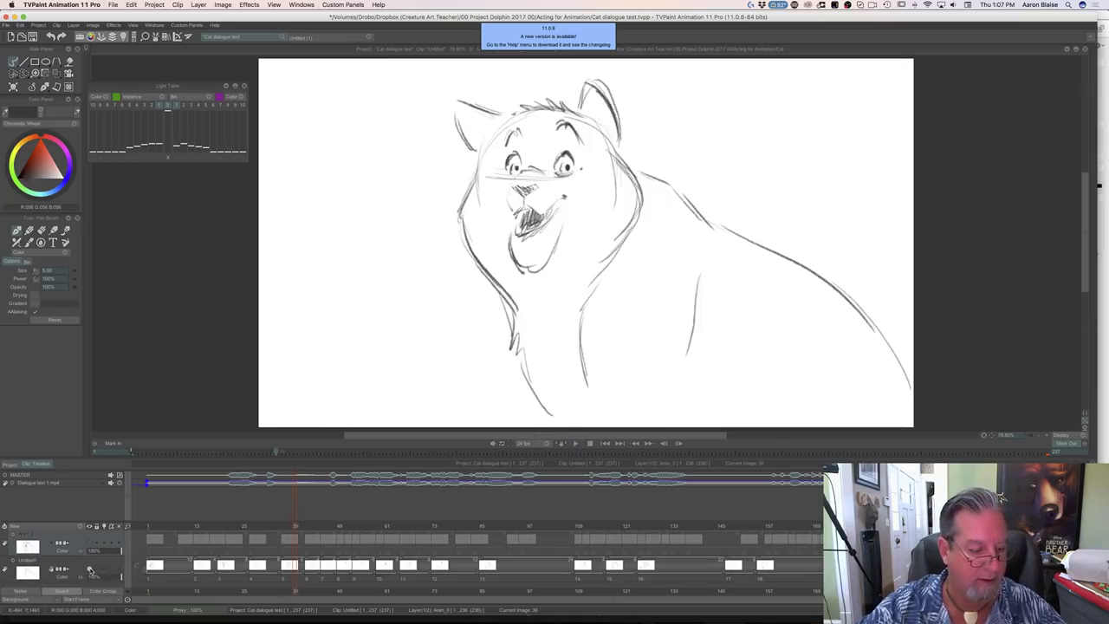
Return to frame 1 and play back the rough cat poses against the dialogue
drag(293, 526, 123, 528)
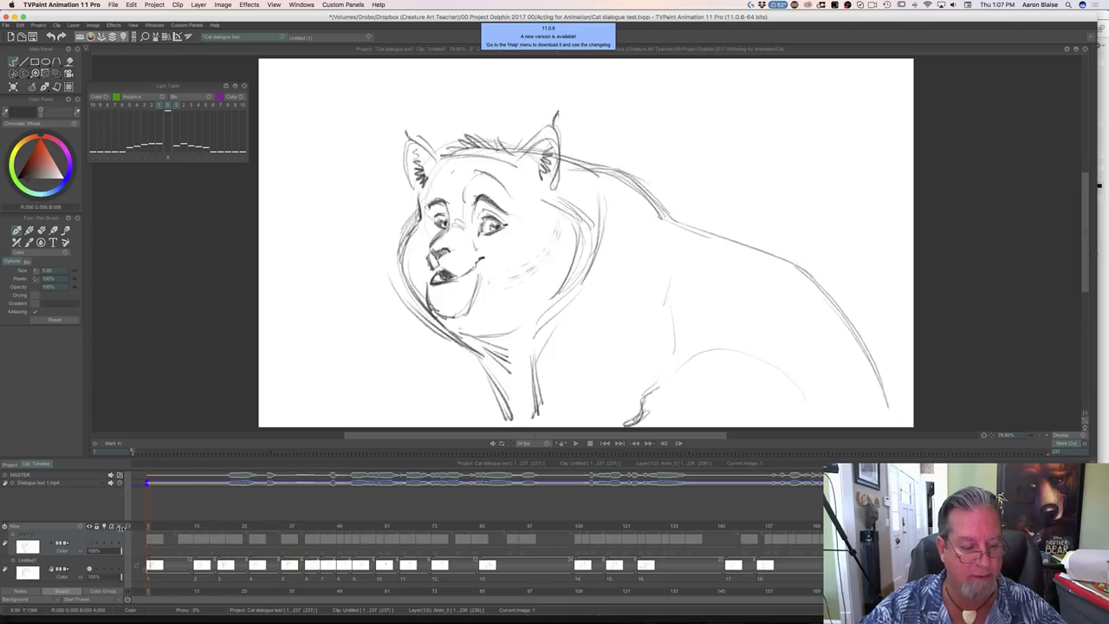
click(577, 444)
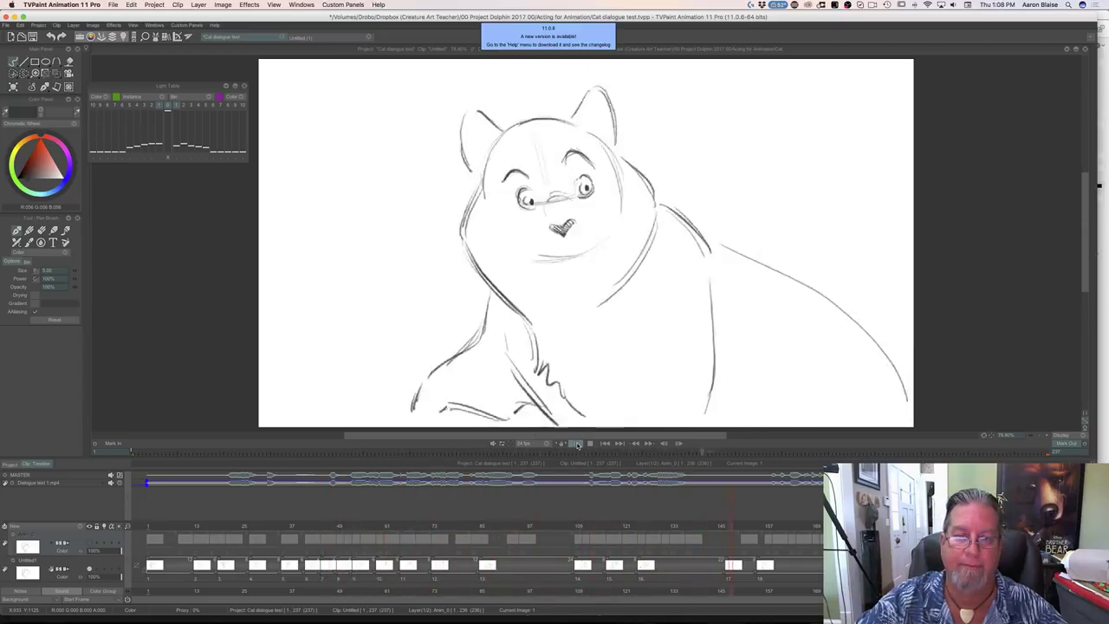
click(578, 443)
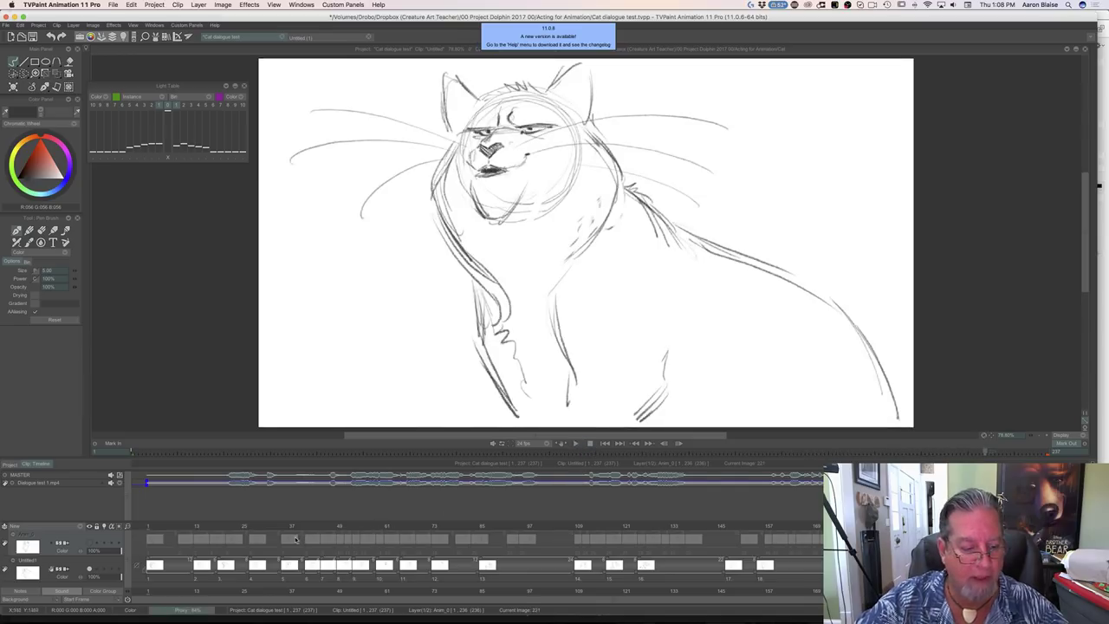
Scrub through the timeline to examine the rough poses from the early frames to the end of the clip
click(187, 526)
mouse_move(187, 527)
mouse_down()
mouse_move(164, 524)
mouse_move(313, 515)
mouse_move(508, 527)
mouse_up()
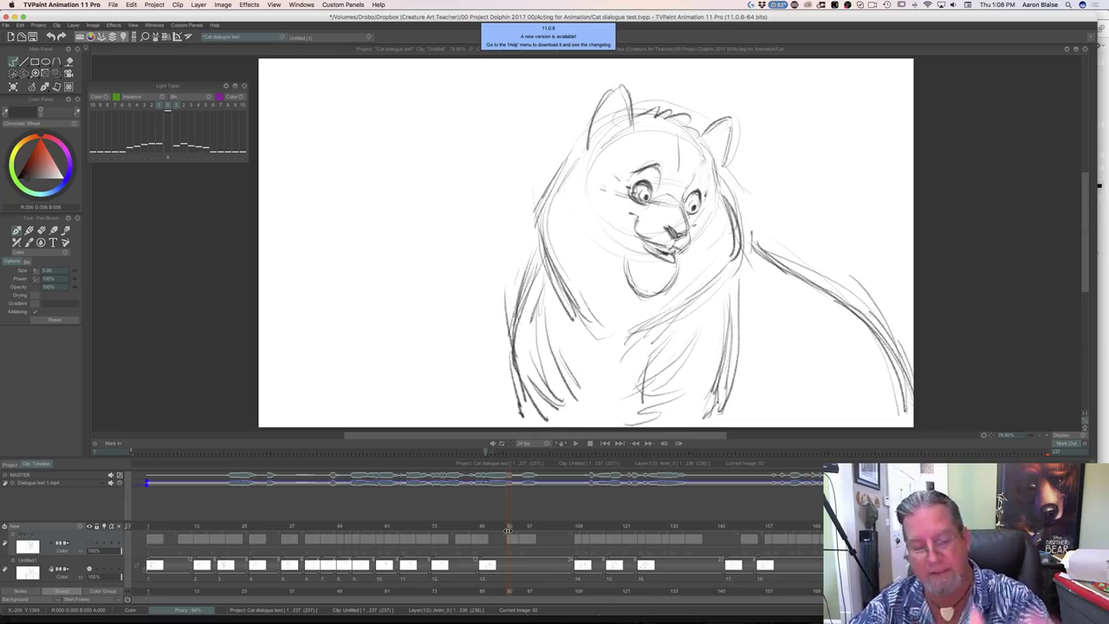
mouse_move(509, 530)
mouse_down()
mouse_move(640, 527)
mouse_move(721, 551)
mouse_move(780, 527)
mouse_move(941, 527)
mouse_up()
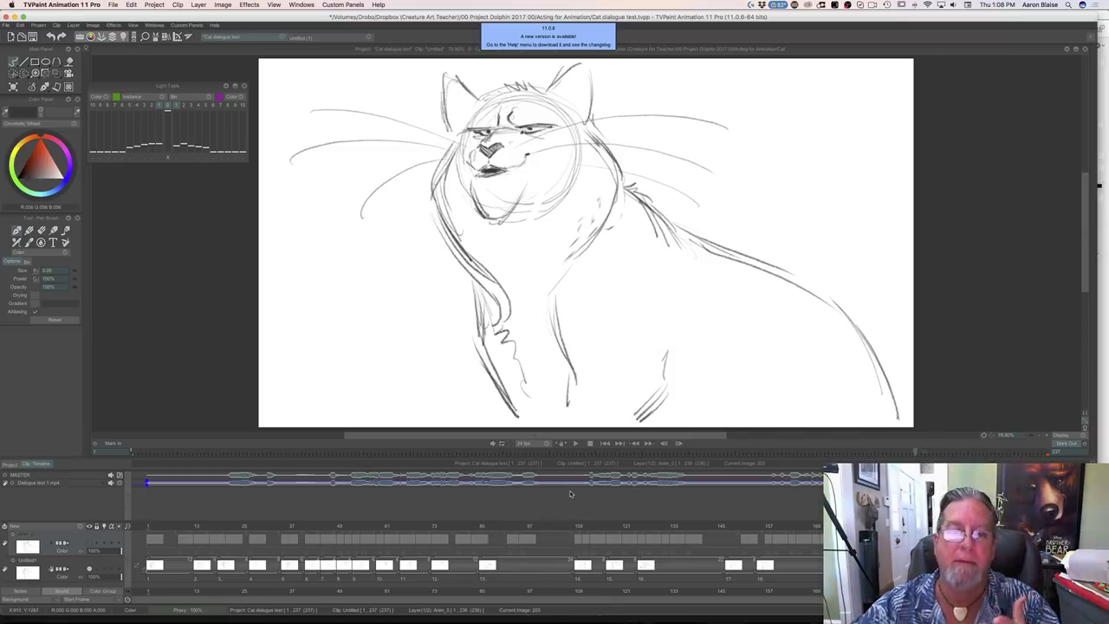
Play the rough pose pass with the dialogue twice more to check its timing
click(575, 444)
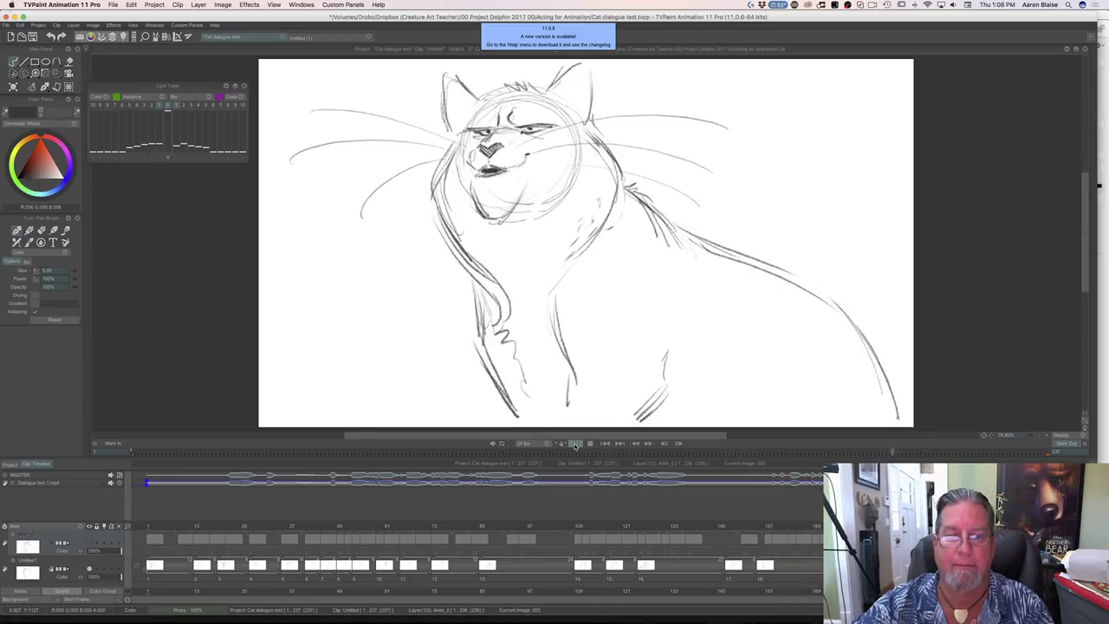
click(592, 443)
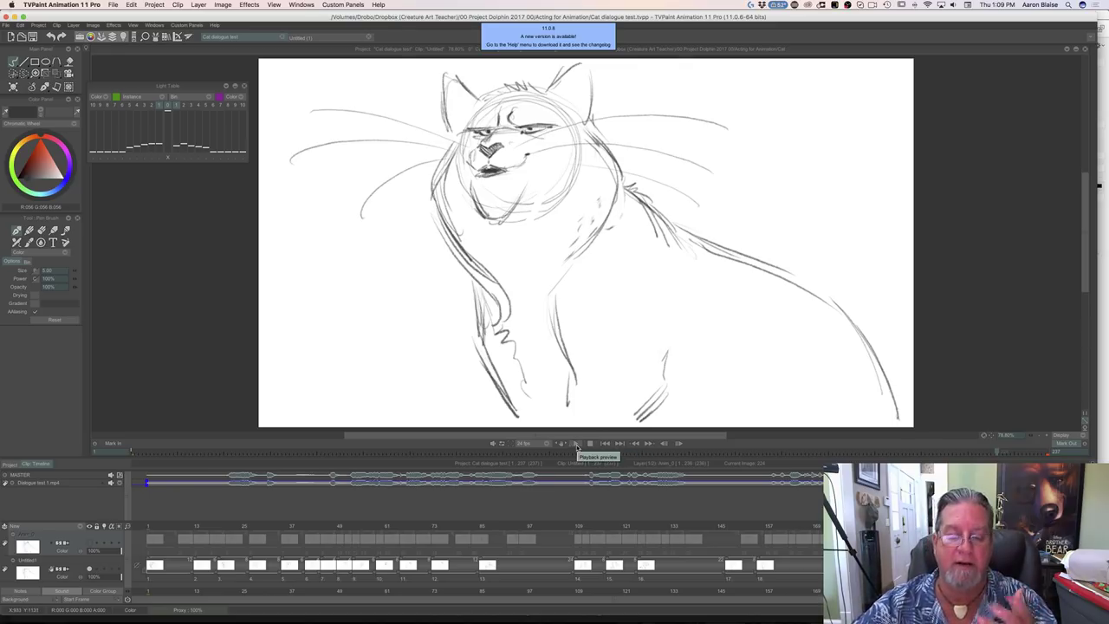
click(576, 445)
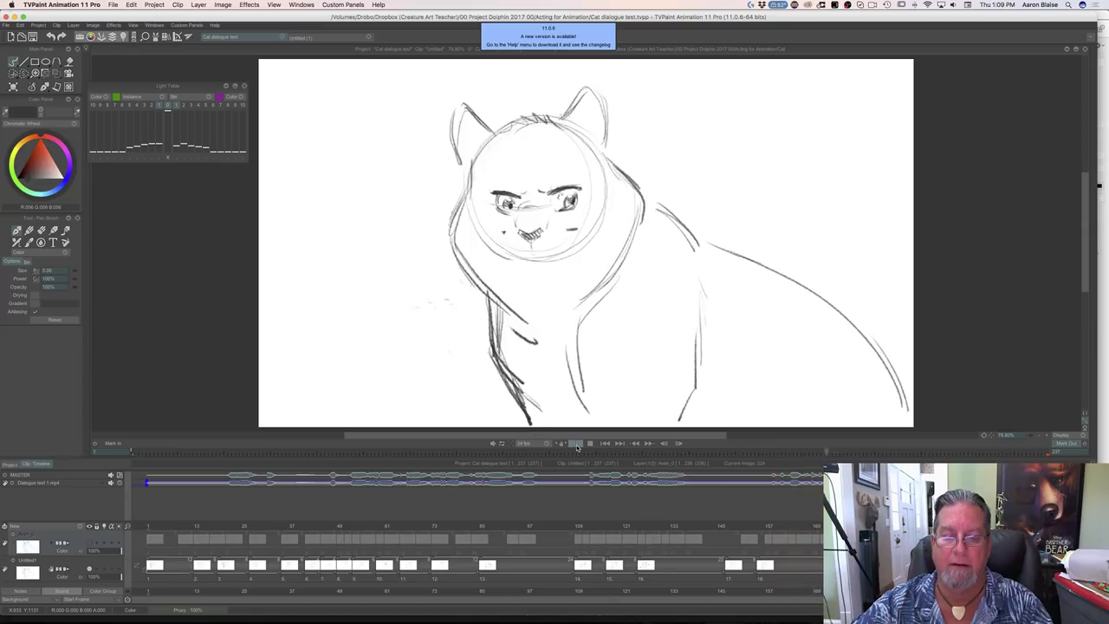
click(590, 444)
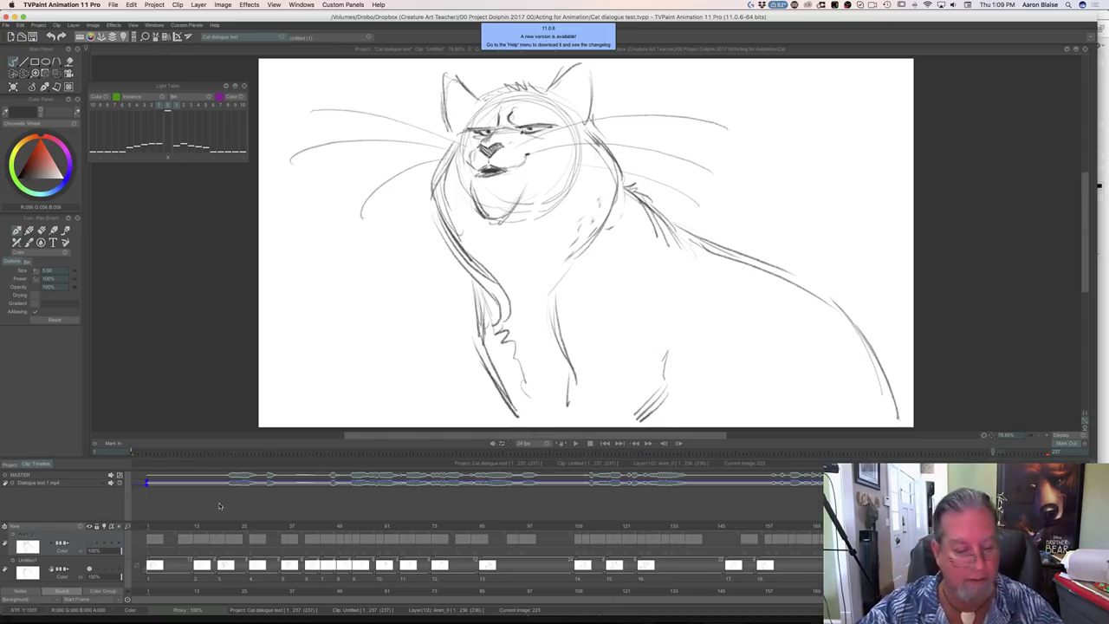
Hide the lower rough layer, show the Anim_0 layer instead, and play back its refined drawings
click(89, 569)
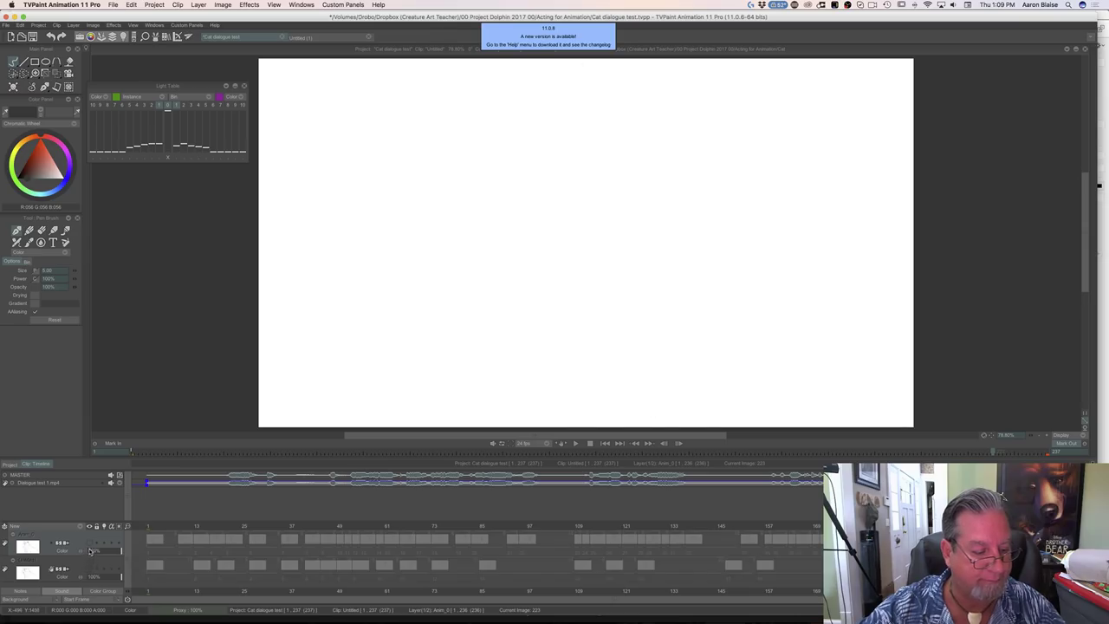
click(90, 544)
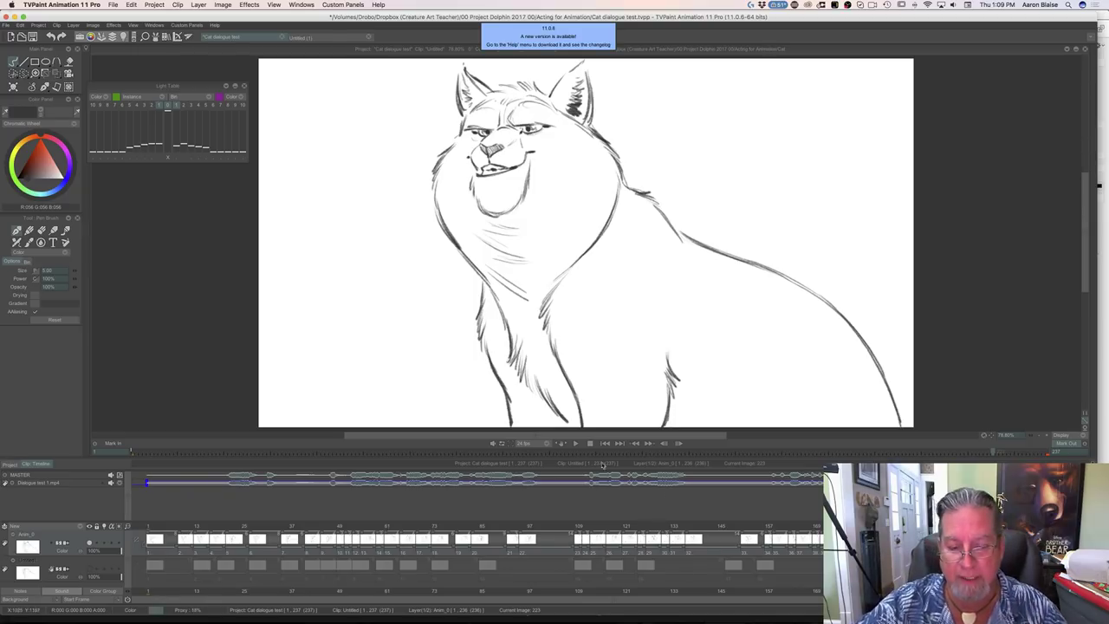
click(575, 445)
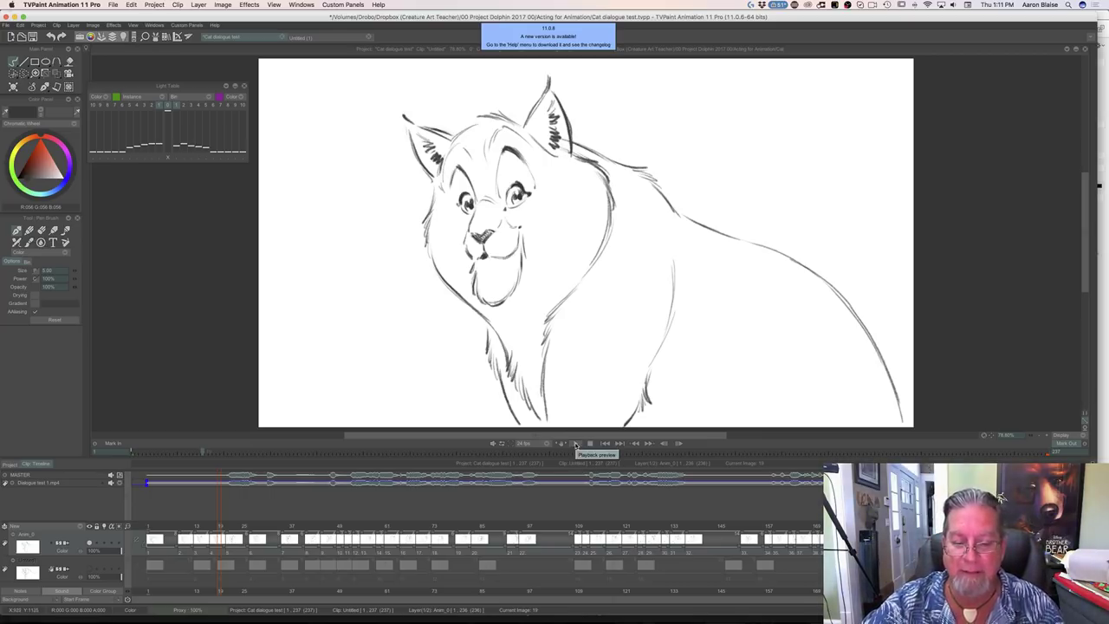
click(575, 444)
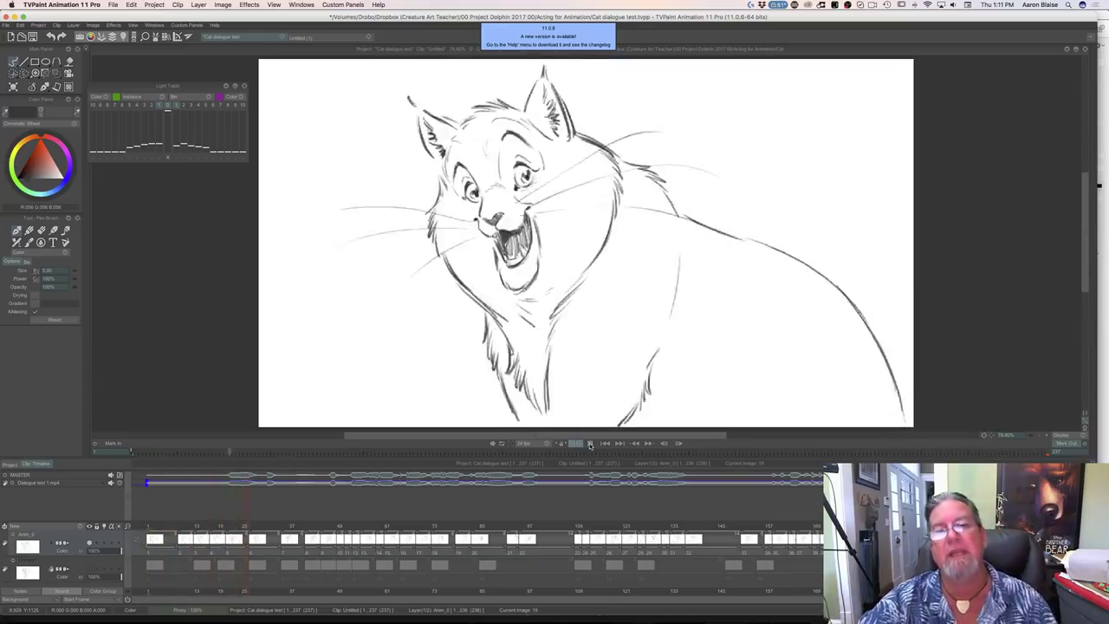
click(590, 445)
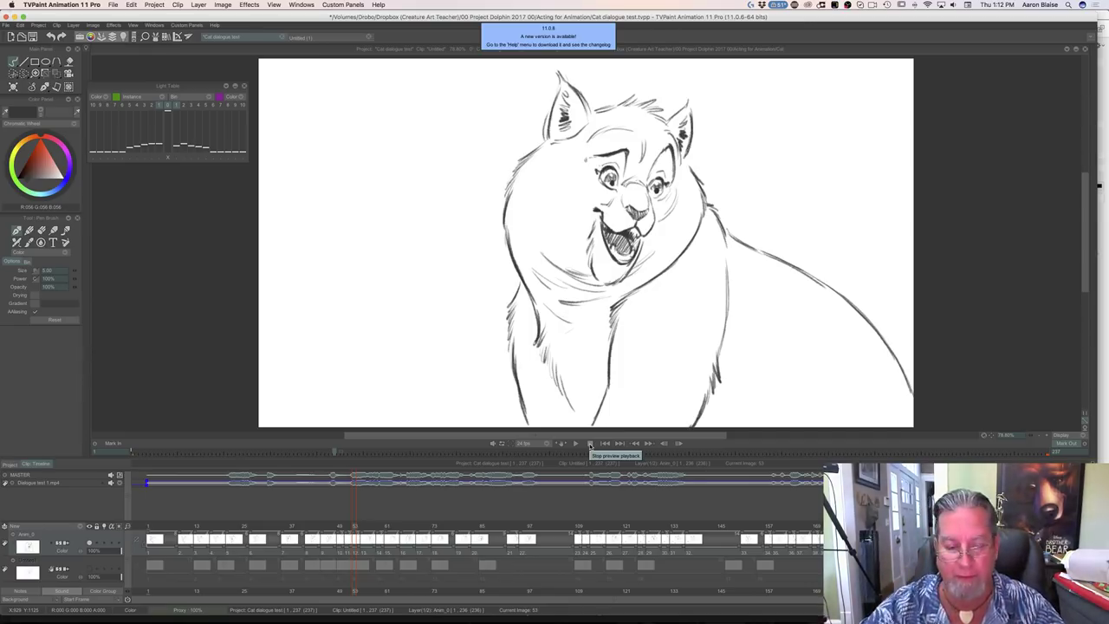
Scrub the Anim_0 layer back and forth between frames 70 and 82 to examine the cat's head and mouth poses
drag(354, 537, 469, 520)
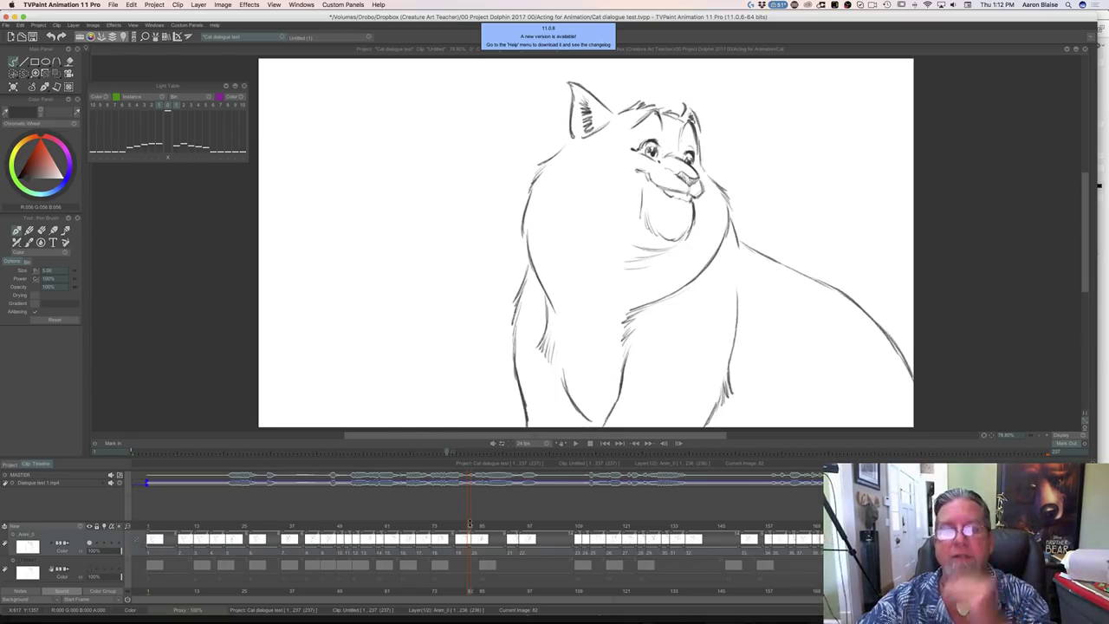
mouse_move(469, 523)
mouse_down()
mouse_move(391, 523)
mouse_move(421, 520)
mouse_up()
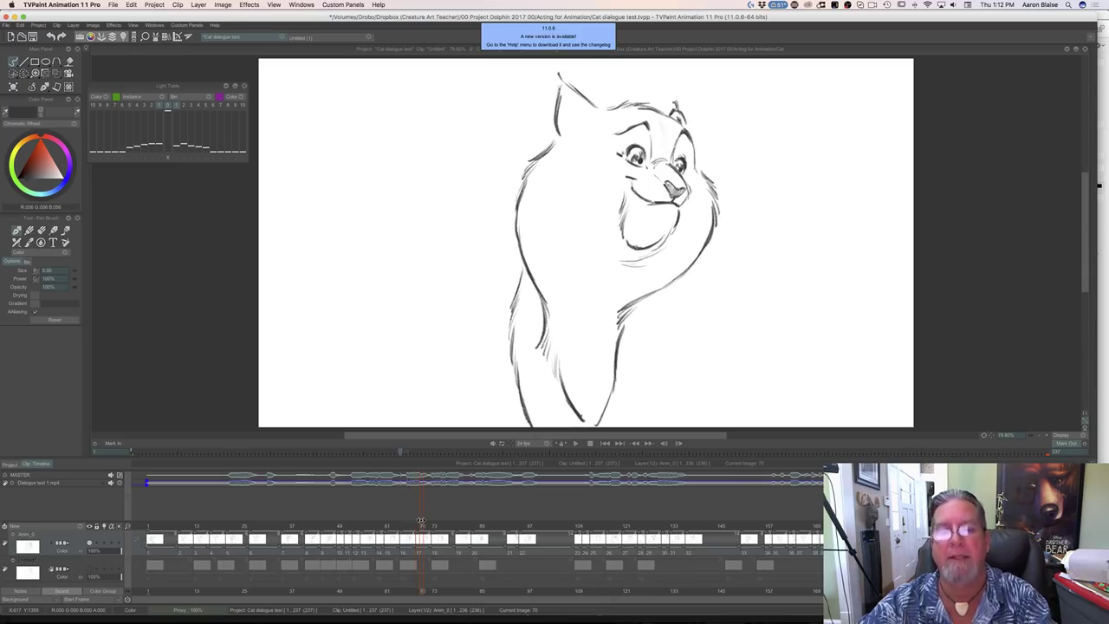
drag(421, 521, 454, 517)
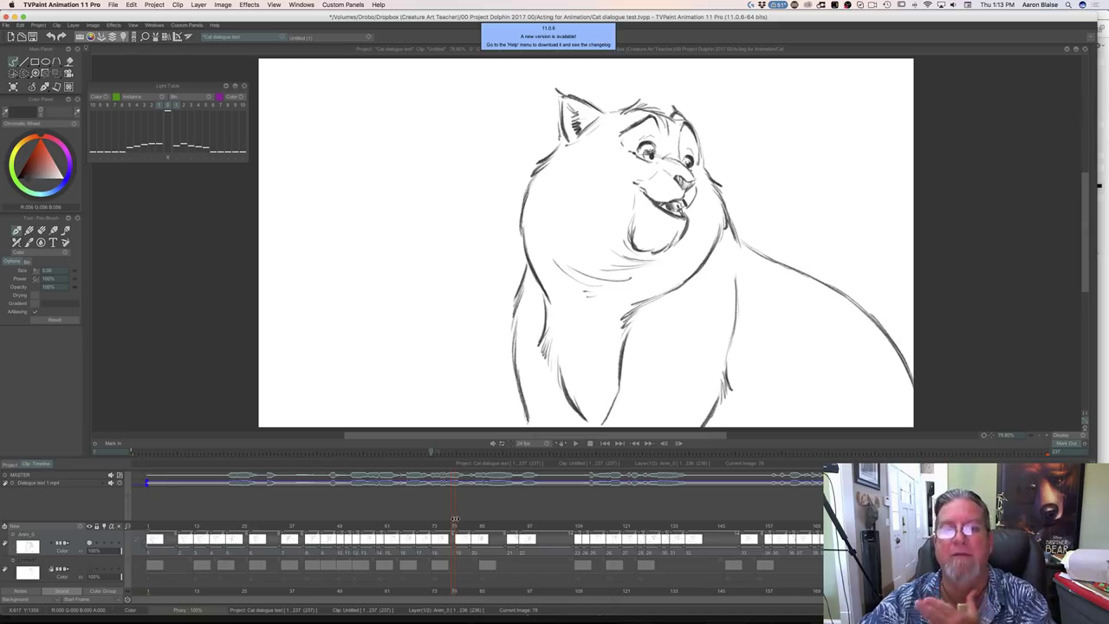
drag(455, 518, 457, 518)
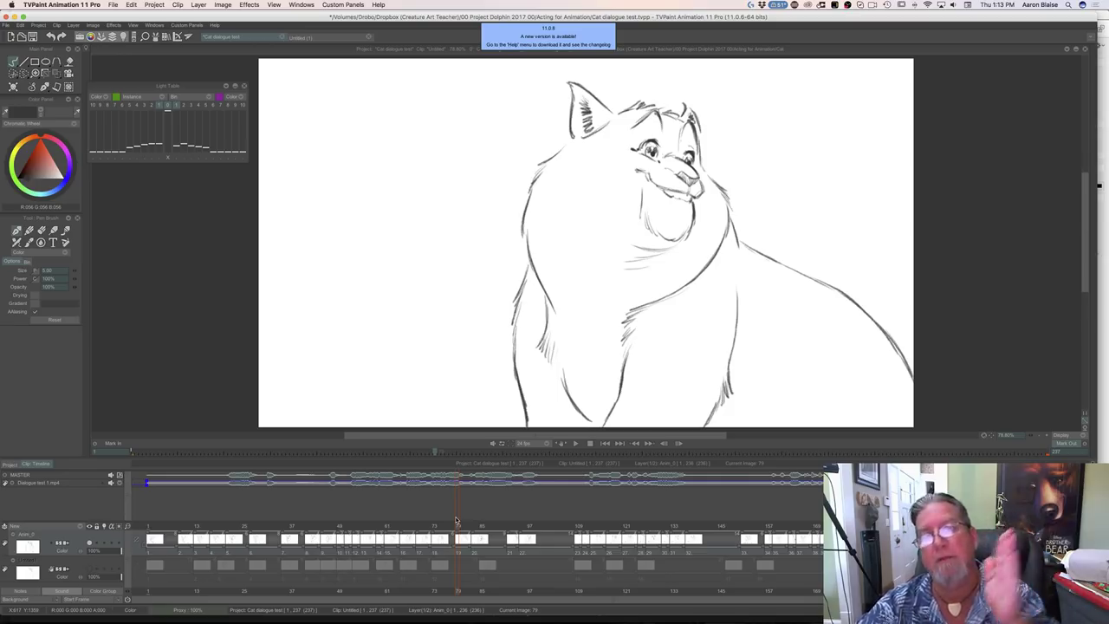
drag(457, 520, 442, 527)
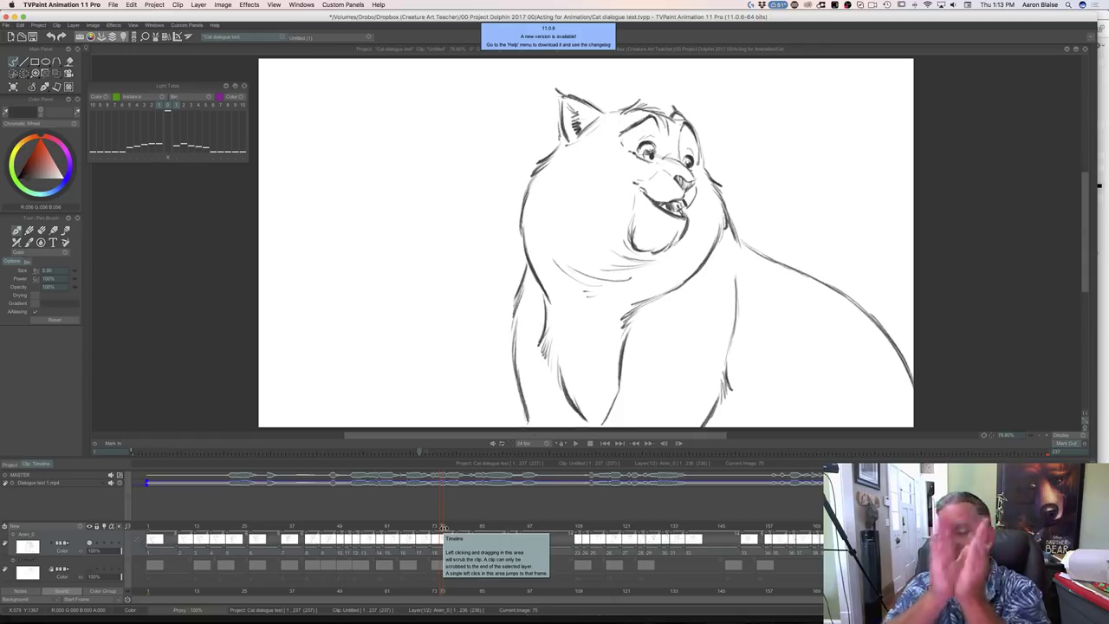
Play back the Anim_0 animation with the dialogue repeatedly to review the acting and lip sync
click(576, 442)
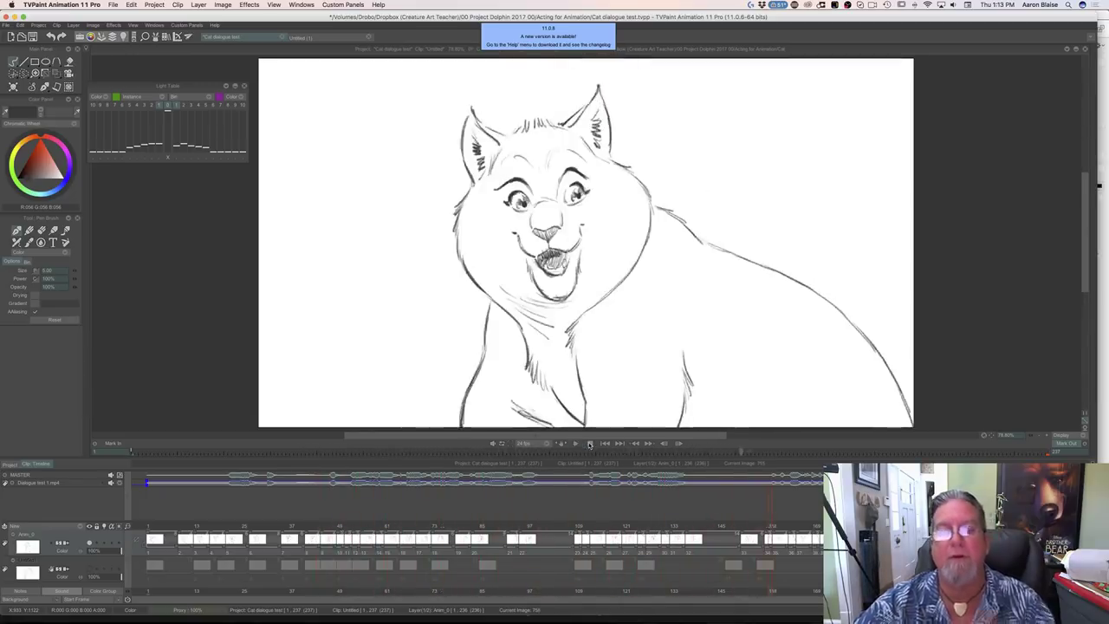
click(589, 444)
click(575, 444)
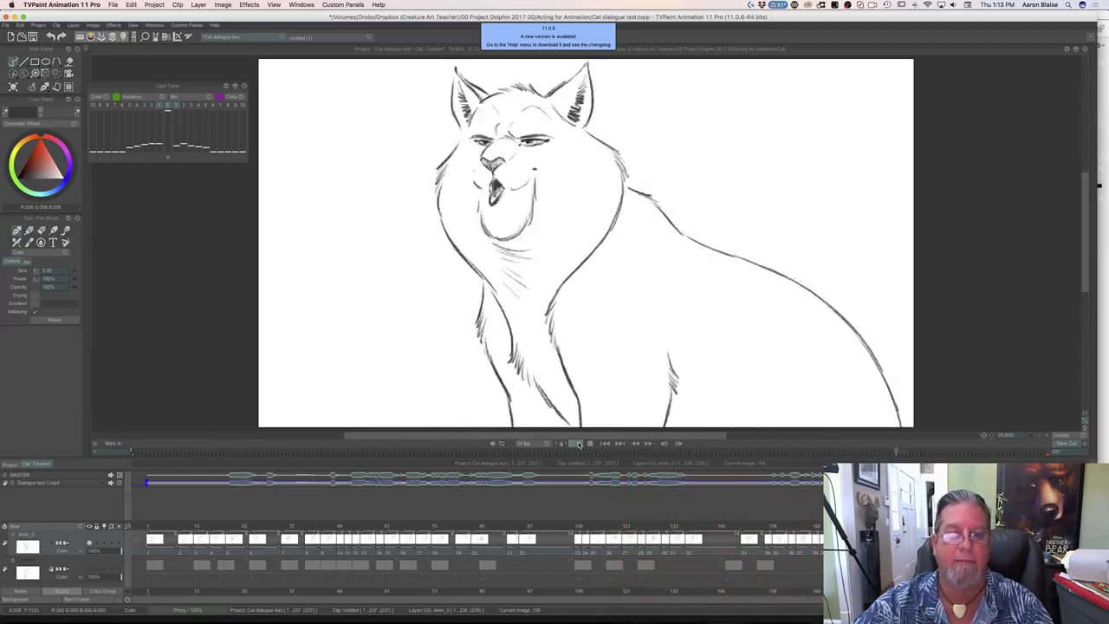
click(588, 443)
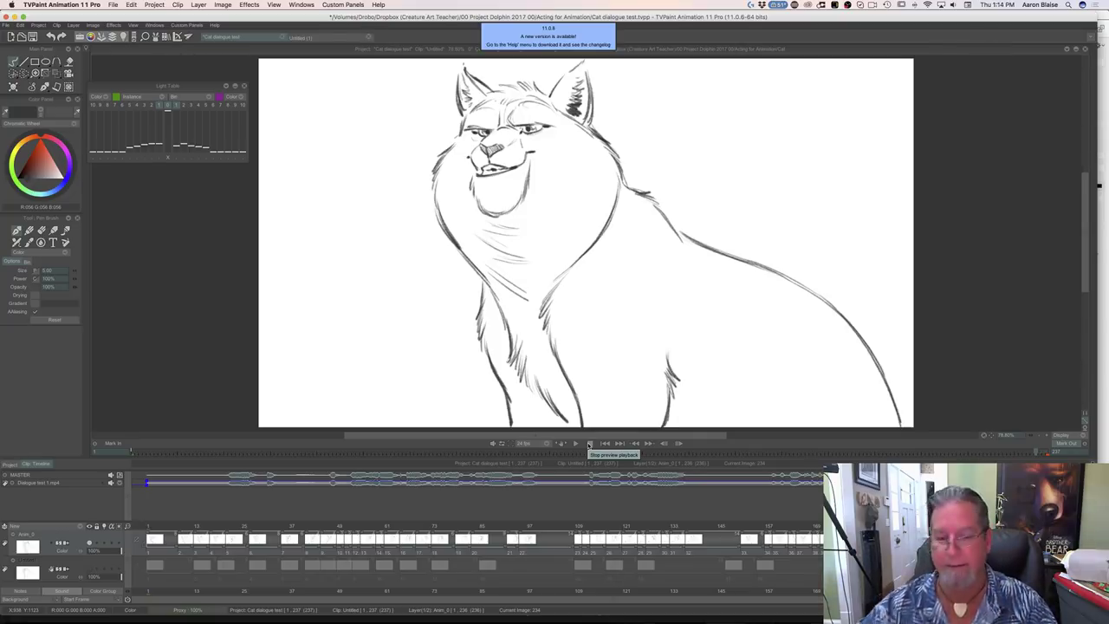
click(575, 443)
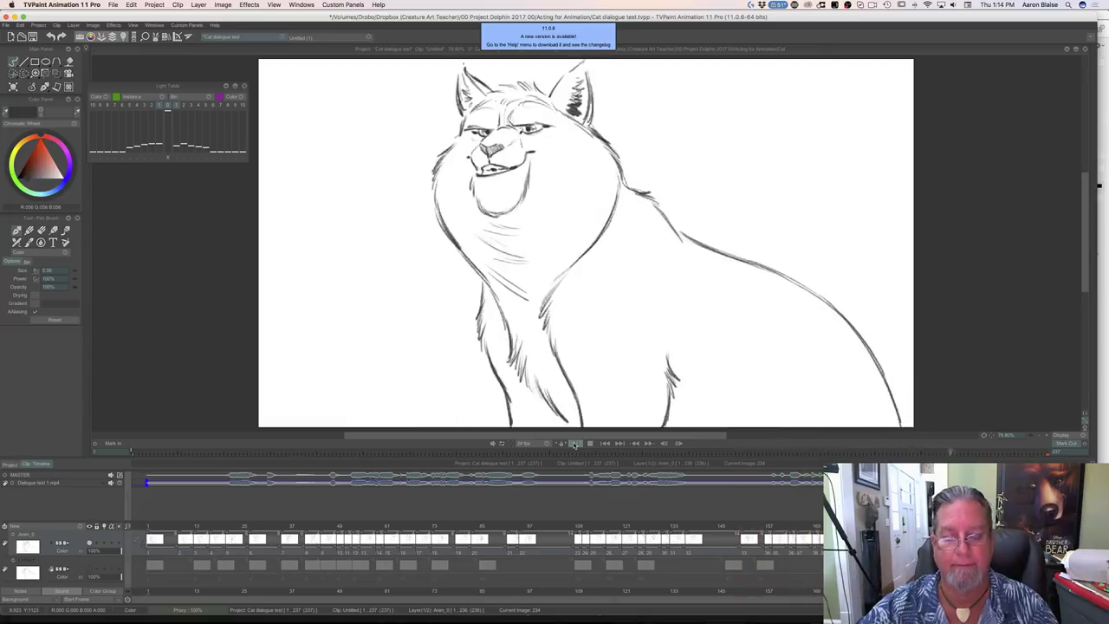
Stop playback, make a blank Anim_0 drawing at frame 31, and turn on the light table for the neighbouring poses
click(590, 445)
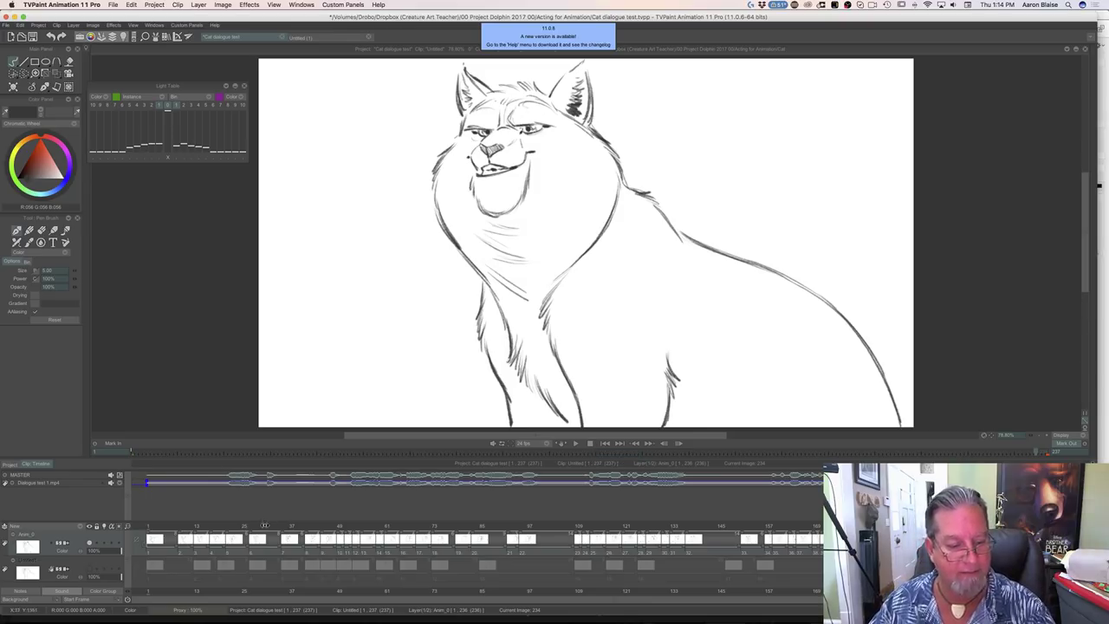
click(268, 525)
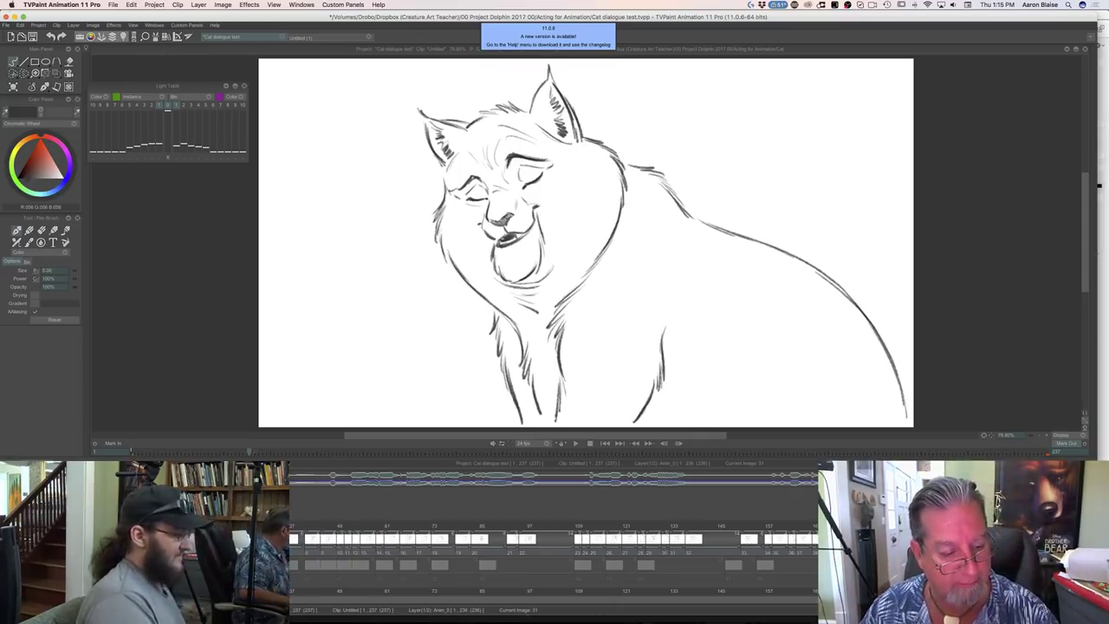
key(Left)
key(Right)
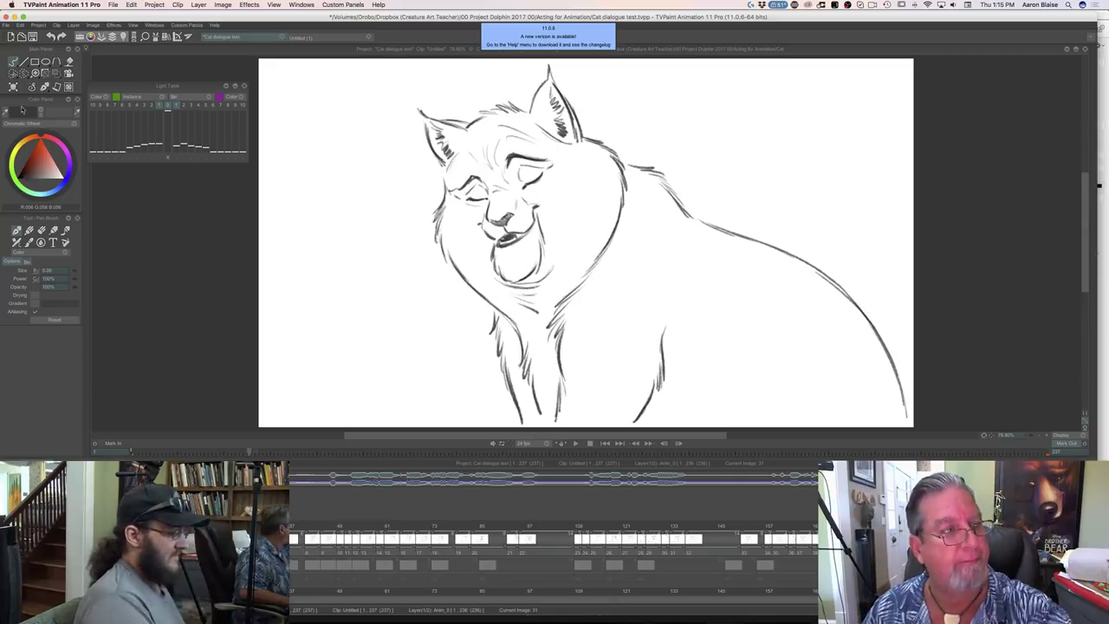
click(14, 88)
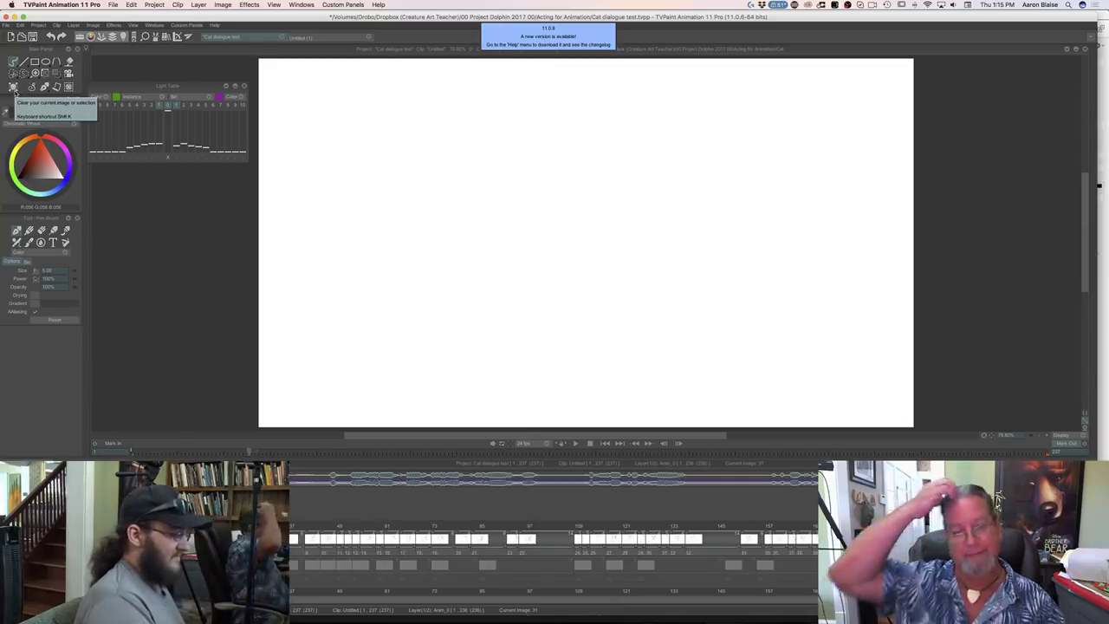
key(l)
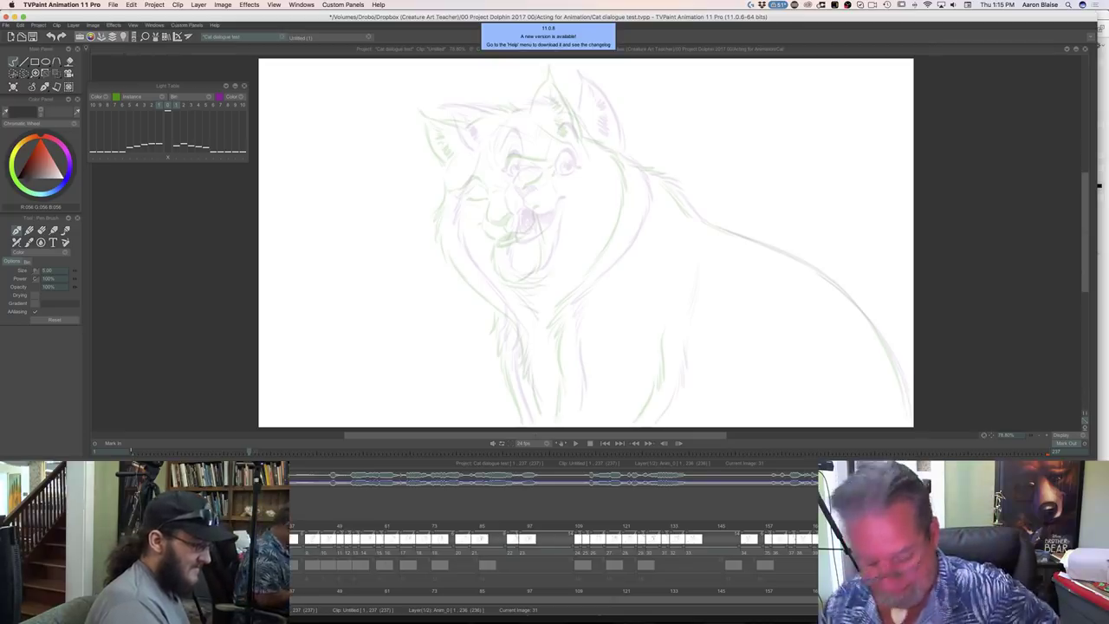
Flip back and forth through the frames around 31 to compare the poses before and after the blank drawing
key(Left)
key(Left)
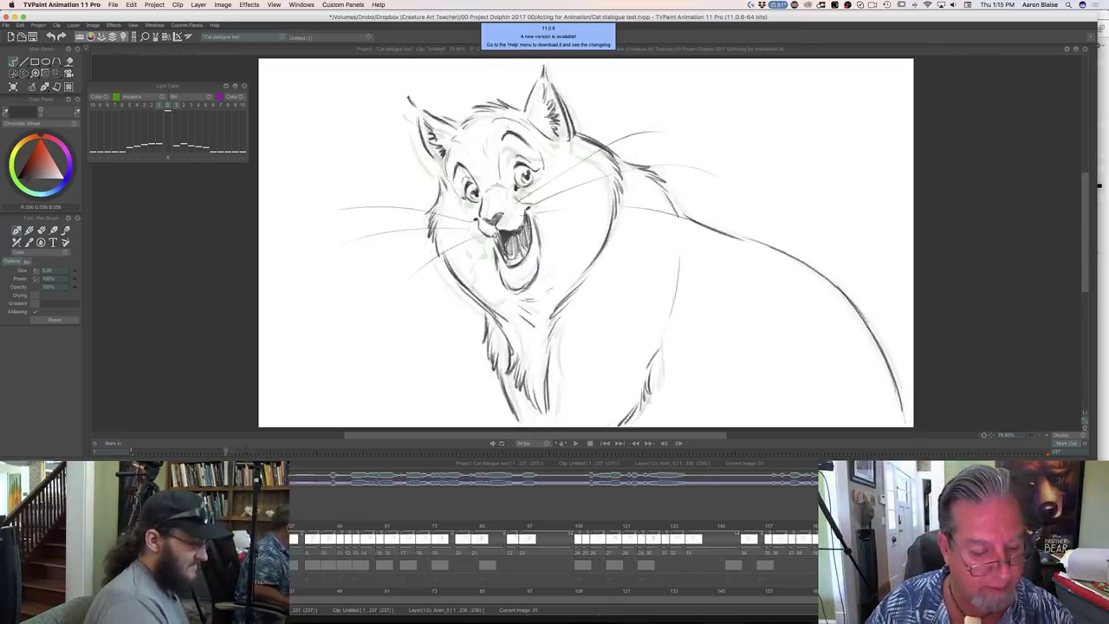
key(Right)
key(Right)
key(Left)
key(Right)
key(Left)
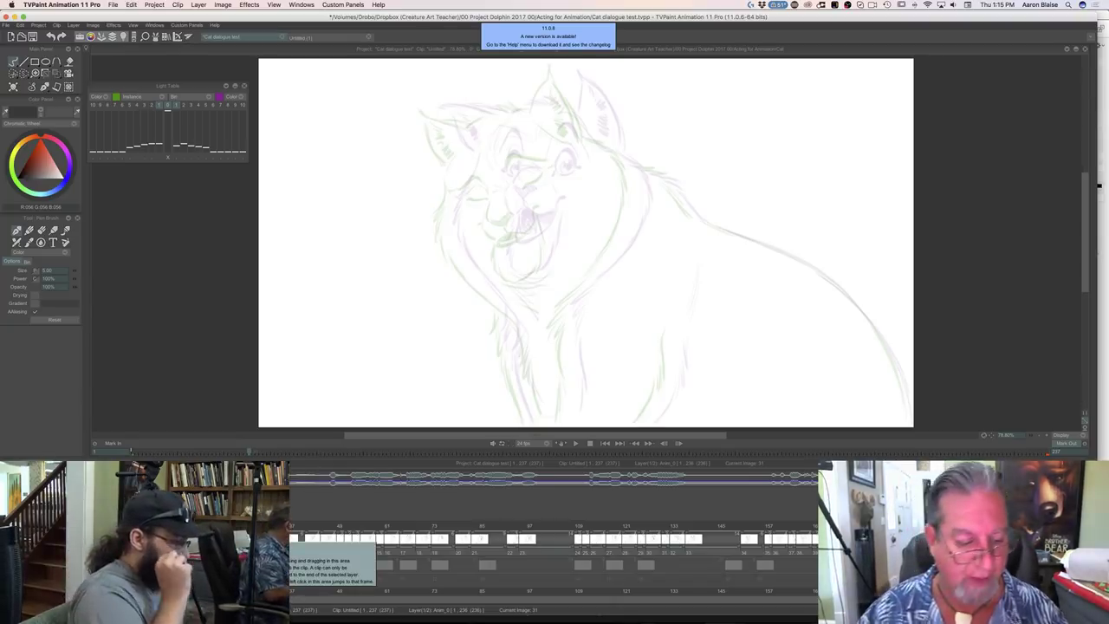
key(Tab)
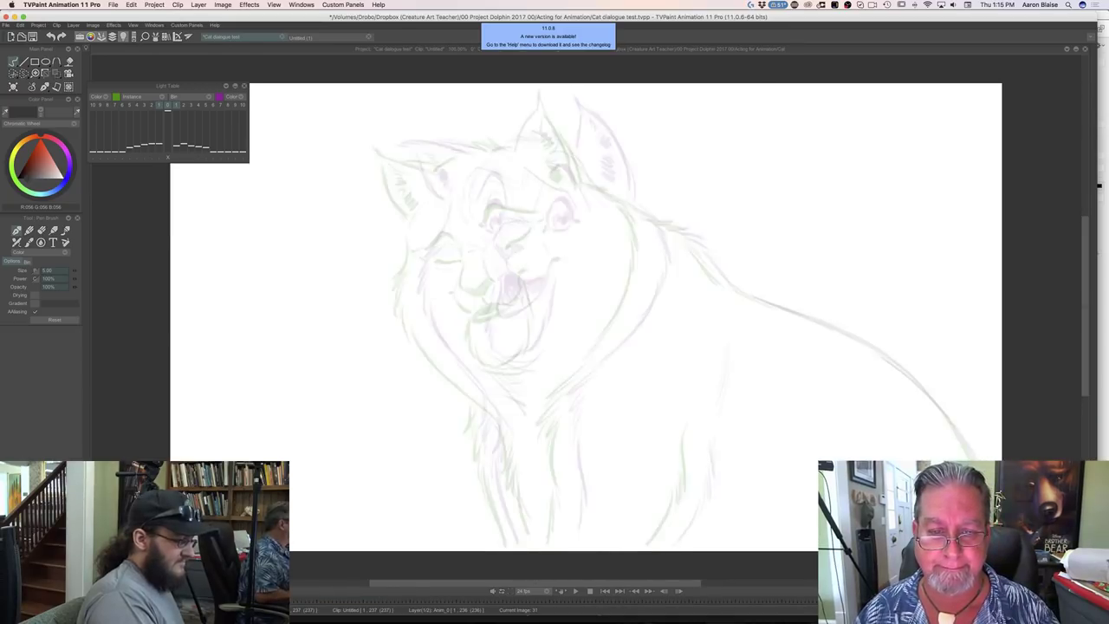
key(Tab)
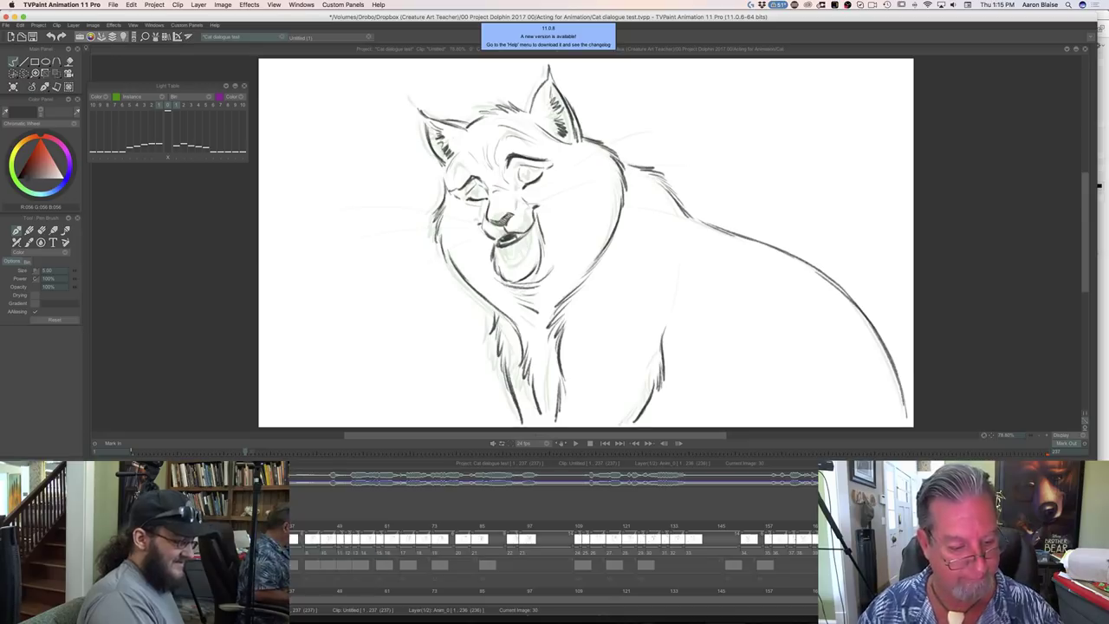
key(Left)
key(Right)
key(Right)
key(Right)
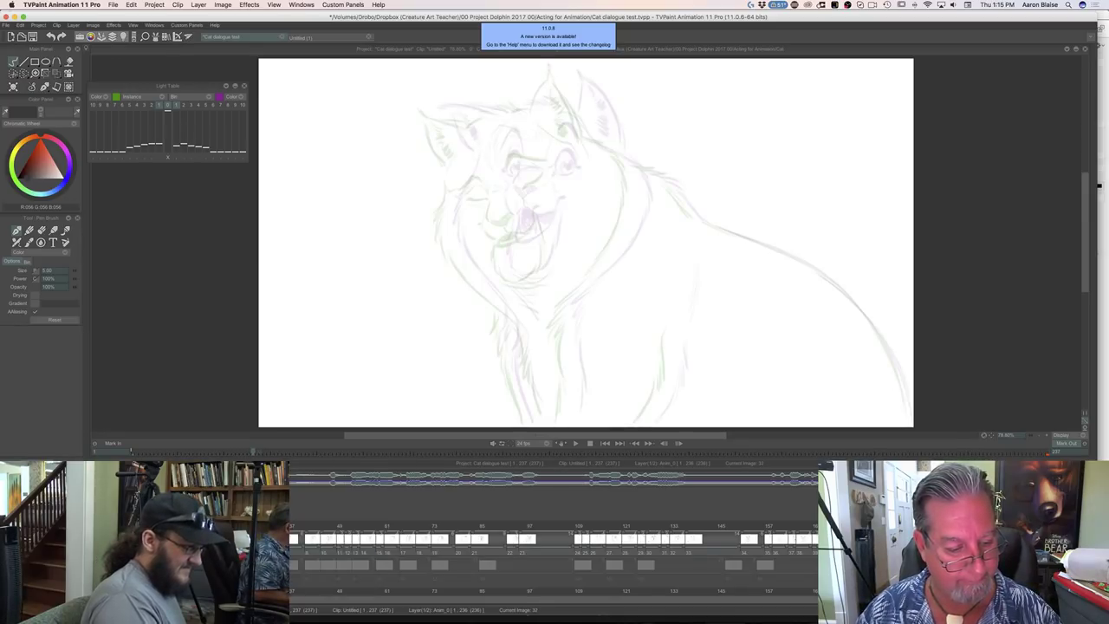
Erase the test stroke beside the cat's ear and switch from the pen brush to a custom pencil brush preset
key(Tab)
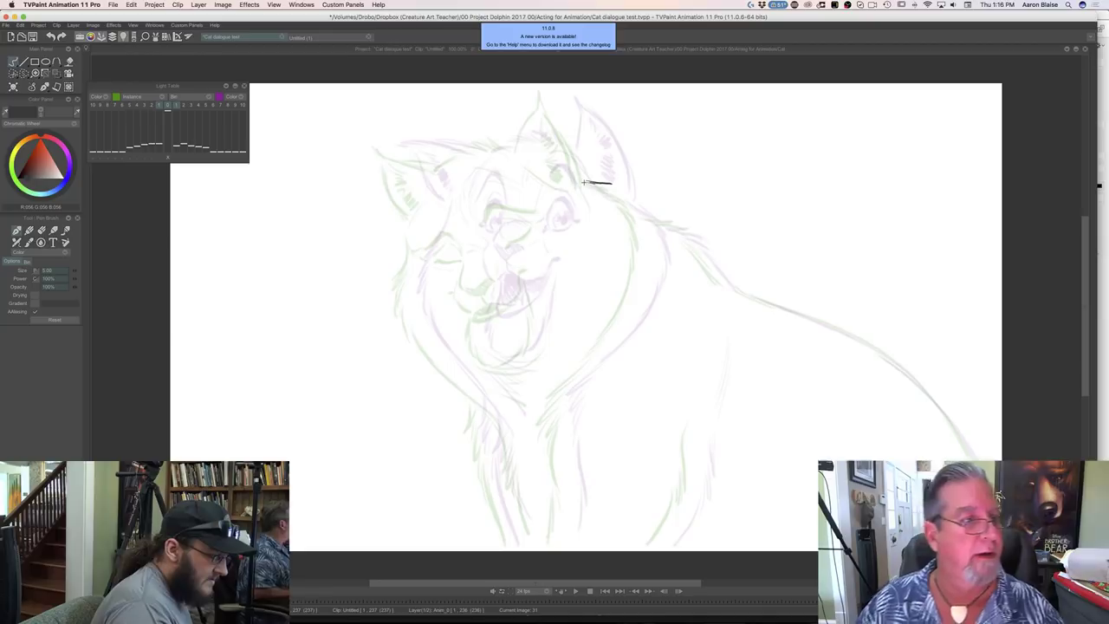
key(e)
drag(583, 182, 613, 184)
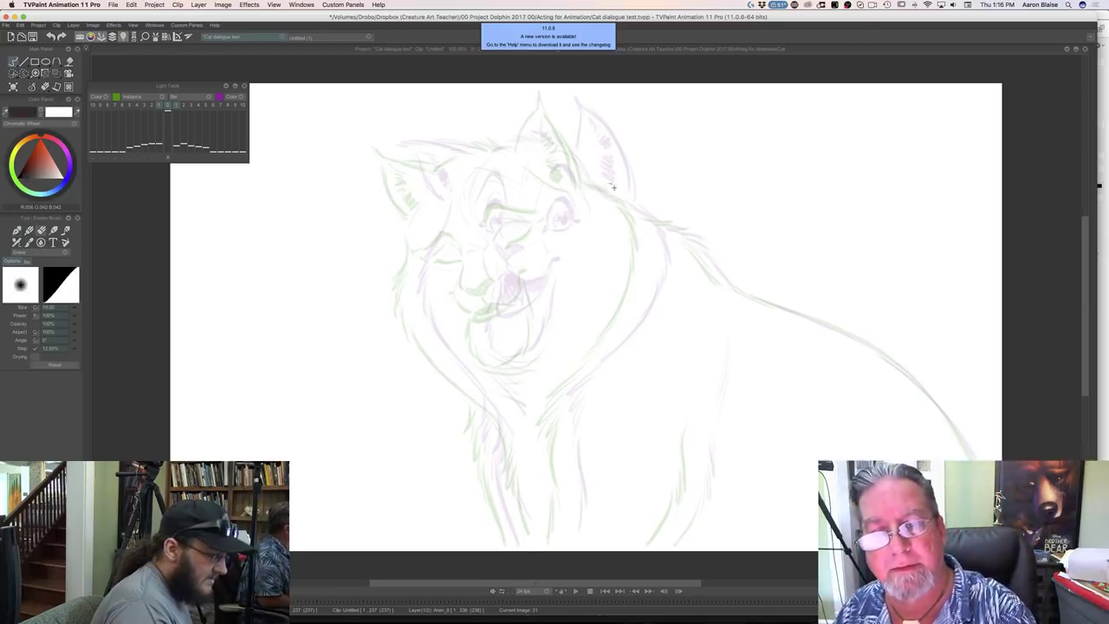
key(b)
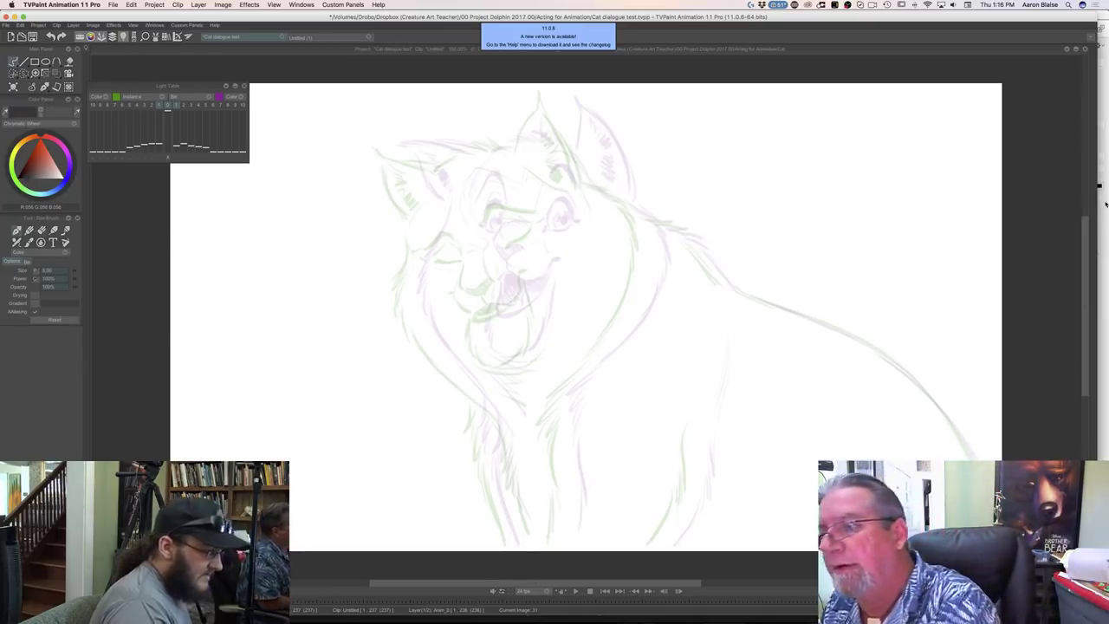
key(Tab)
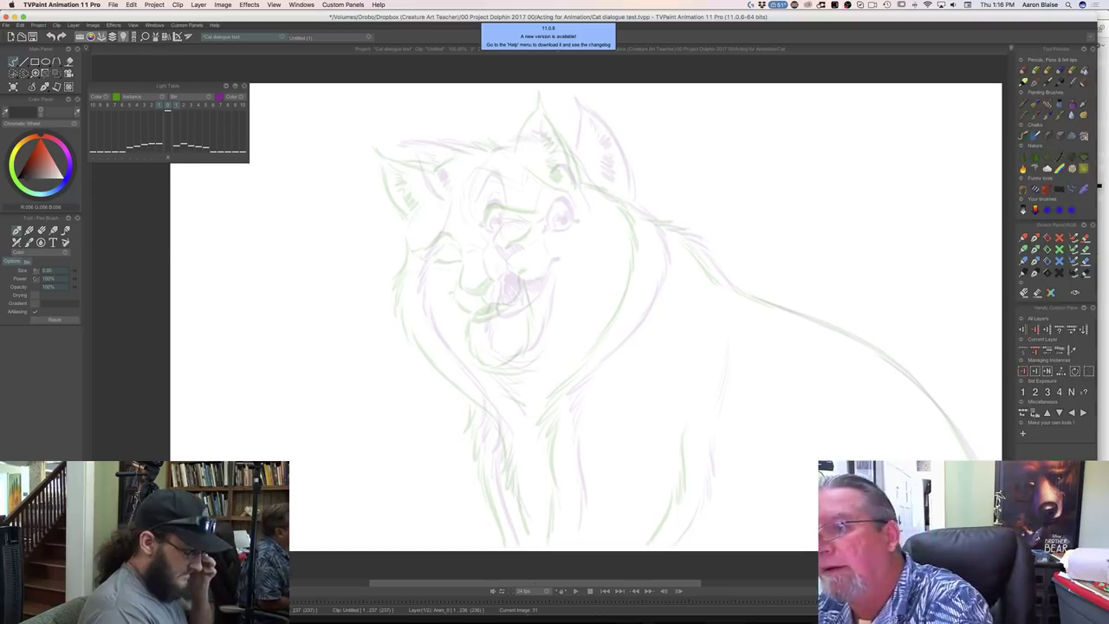
click(1034, 72)
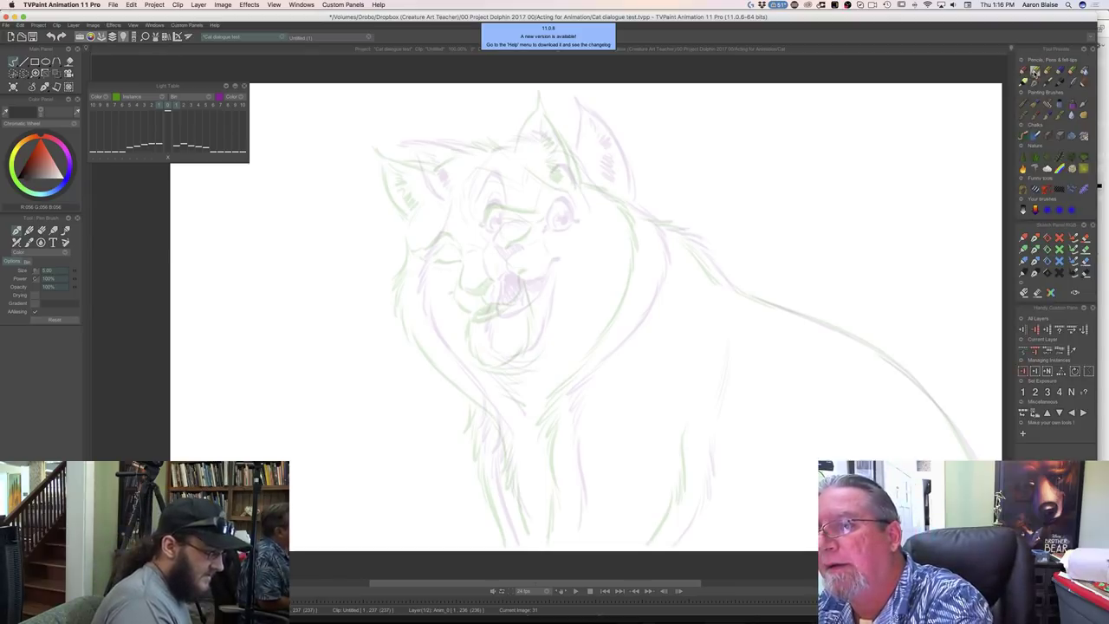
key(Tab)
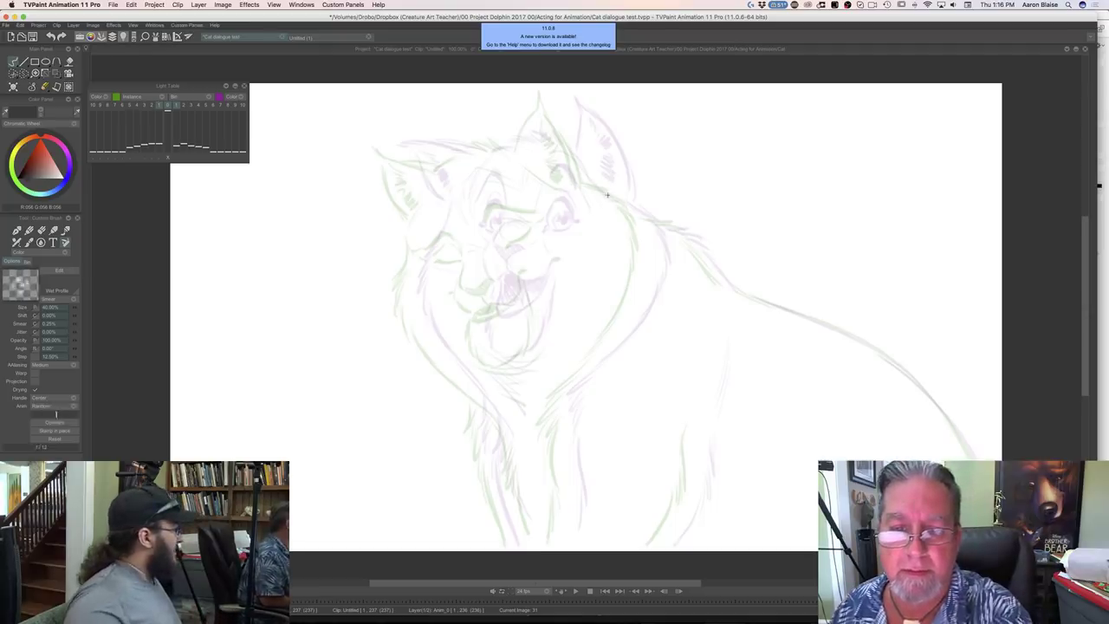
Sketch the in-between's first cheek ruff outline, a guide line for the ear, and the shoulder line behind the neck
mouse_move(603, 189)
mouse_down()
mouse_move(648, 221)
mouse_move(632, 214)
mouse_move(651, 252)
mouse_move(645, 239)
mouse_move(618, 329)
mouse_up()
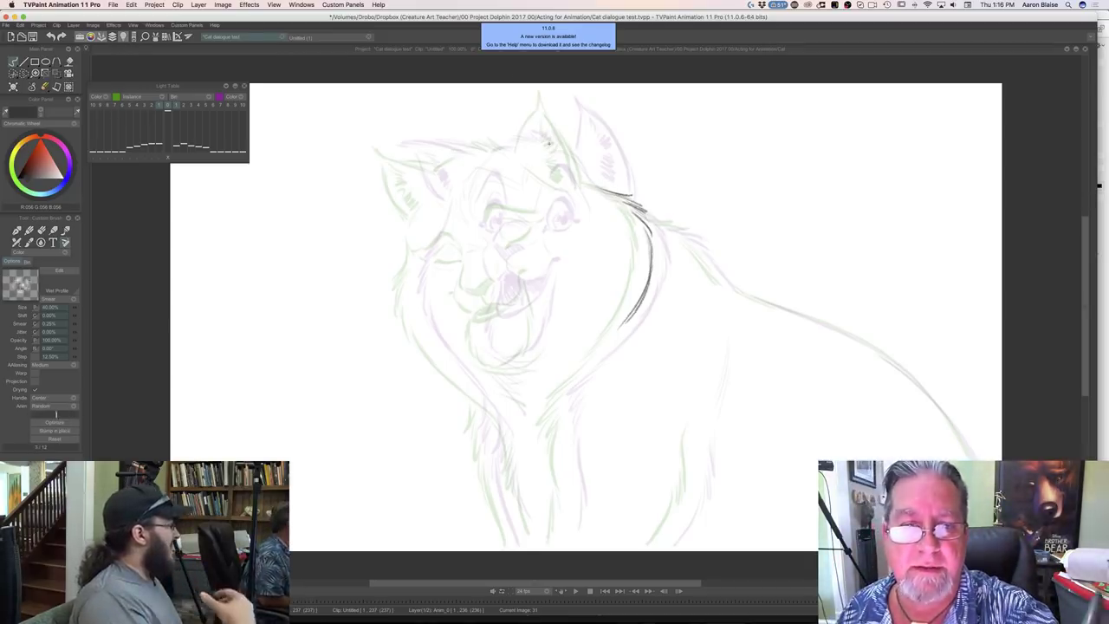
drag(550, 142, 564, 96)
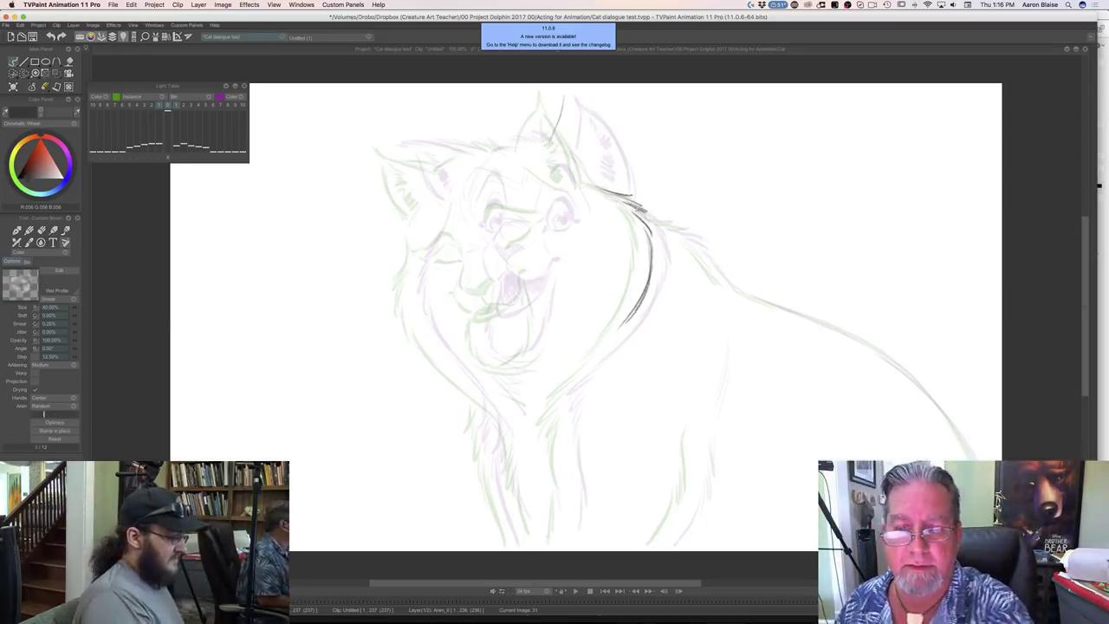
mouse_move(648, 200)
mouse_down()
mouse_move(695, 222)
mouse_move(728, 280)
mouse_move(754, 295)
mouse_up()
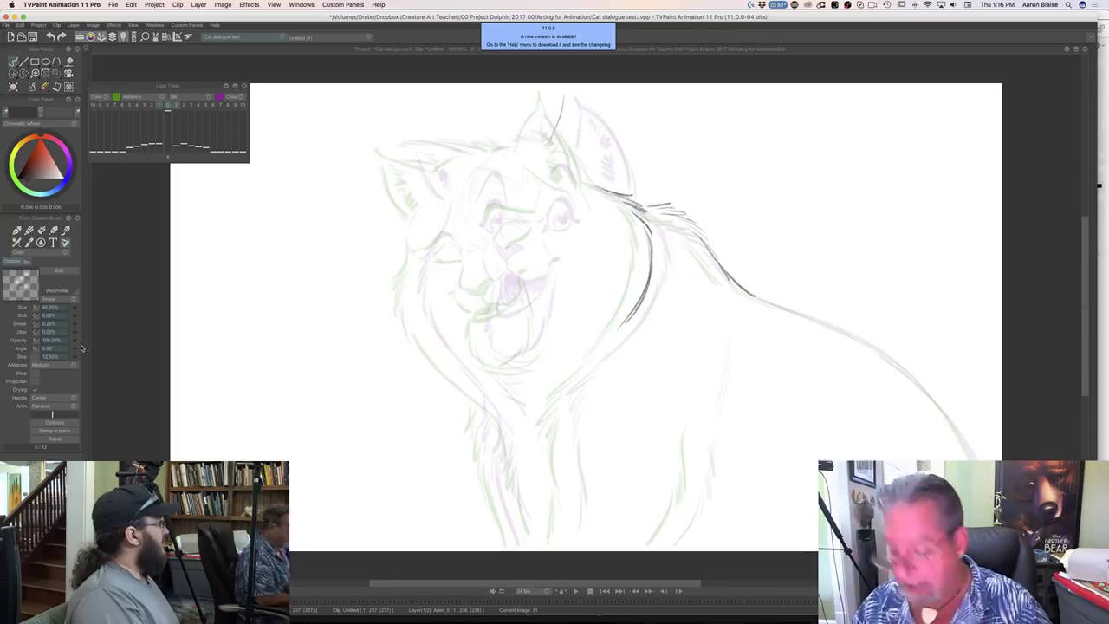
Compare the new lines with the neighbouring drawings, then erase the first cheek ruff outline
key(Left)
key(Right)
key(Left)
key(Right)
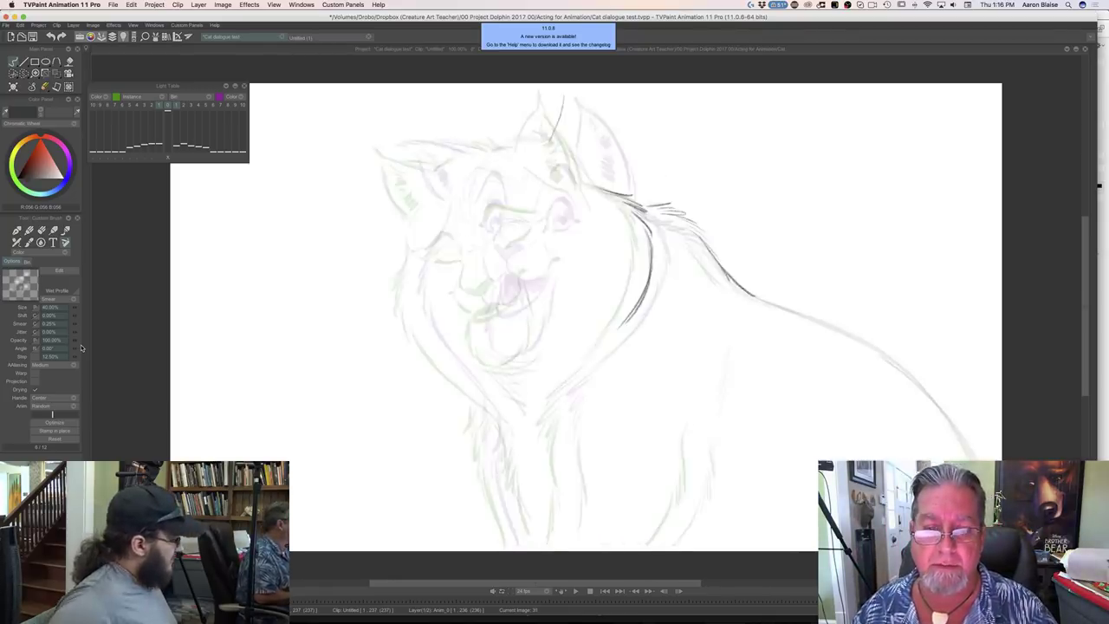
key(Left)
key(Right)
key(e)
mouse_move(618, 196)
mouse_down()
mouse_move(645, 278)
mouse_move(624, 324)
mouse_up()
key(Right)
key(Left)
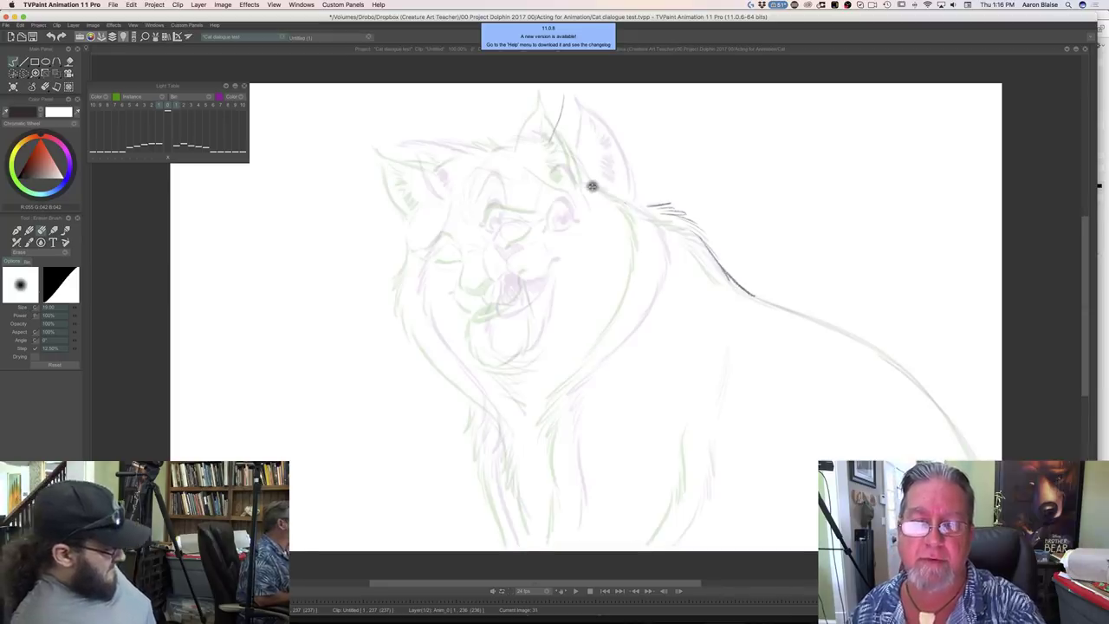
Redraw the cheek ruff from beneath the ear down toward the chest, flipping to the previous drawing to check it
mouse_move(580, 176)
mouse_down()
mouse_move(627, 179)
mouse_move(639, 192)
mouse_move(648, 256)
mouse_up()
mouse_move(646, 218)
mouse_down()
mouse_move(648, 246)
mouse_move(626, 317)
mouse_up()
drag(649, 242, 604, 350)
drag(643, 291, 603, 350)
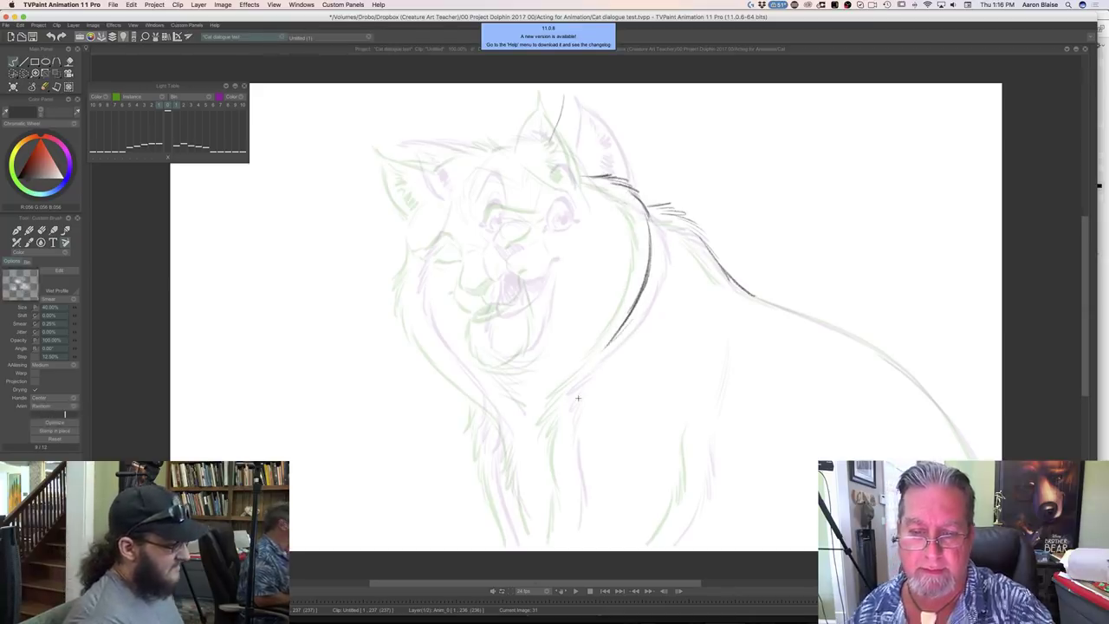
key(Left)
key(Right)
key(Left)
key(Right)
key(Left)
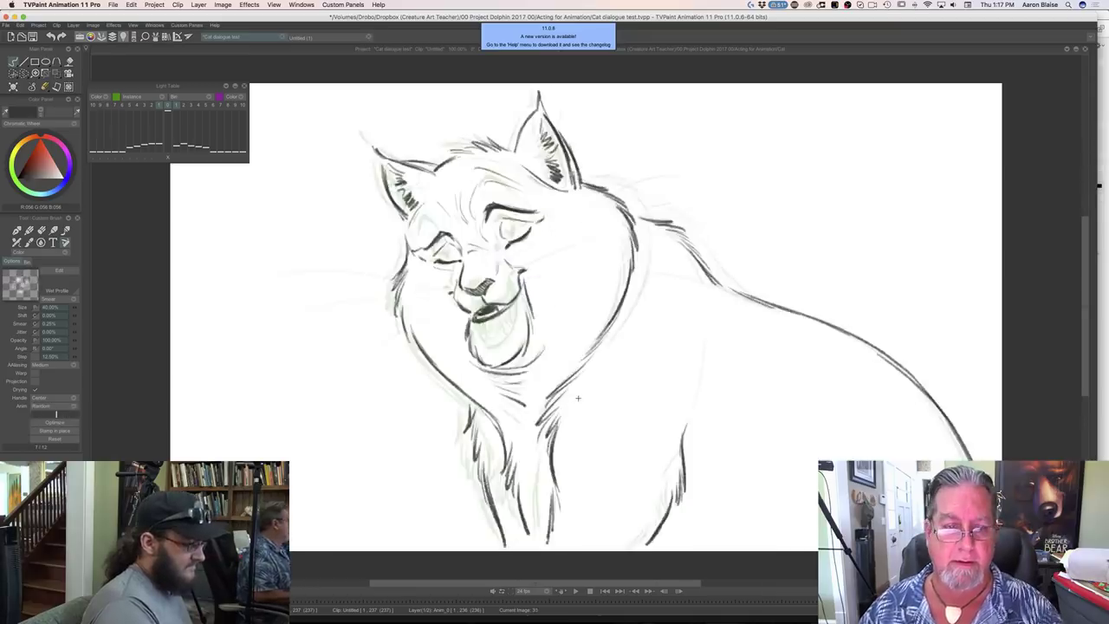
Draw the opposite cheek ruff outline between the two light-table poses, curving down toward the chest
key(Right)
key(Right)
key(Left)
mouse_move(405, 233)
mouse_down()
mouse_move(405, 285)
mouse_move(408, 303)
mouse_move(413, 274)
mouse_move(419, 329)
mouse_move(418, 318)
mouse_move(464, 382)
mouse_up()
drag(418, 320, 485, 401)
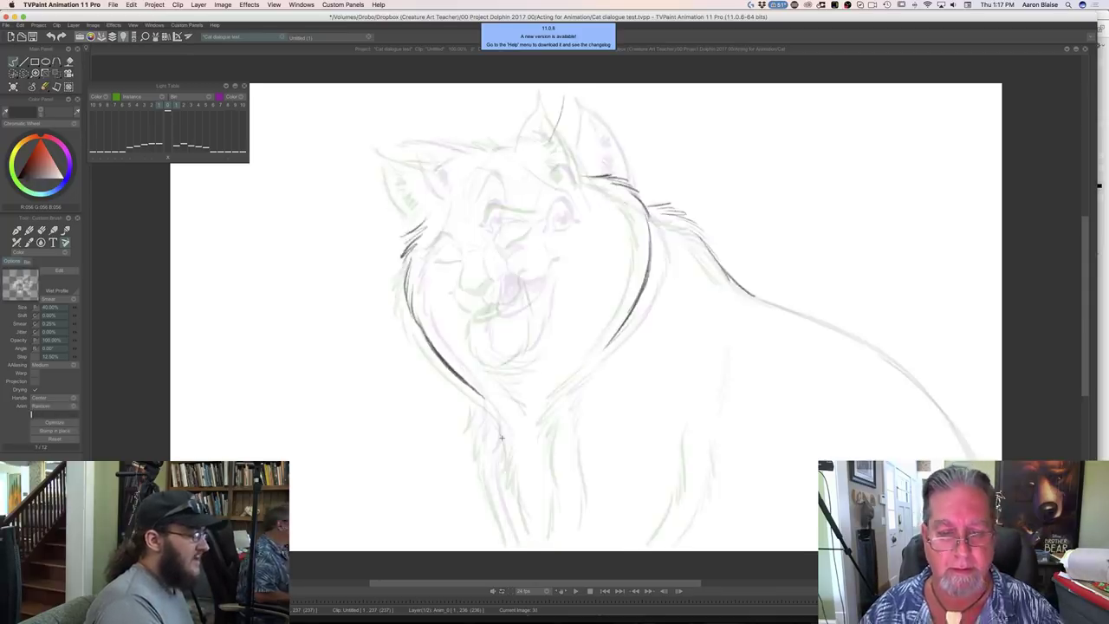
Extend the nearer ruff down into the chest fur and draw the front leg line below it
key(Left)
key(Right)
drag(615, 336, 577, 376)
mouse_move(610, 341)
mouse_down()
mouse_move(559, 390)
mouse_move(572, 402)
mouse_move(566, 472)
mouse_up()
drag(567, 420, 565, 543)
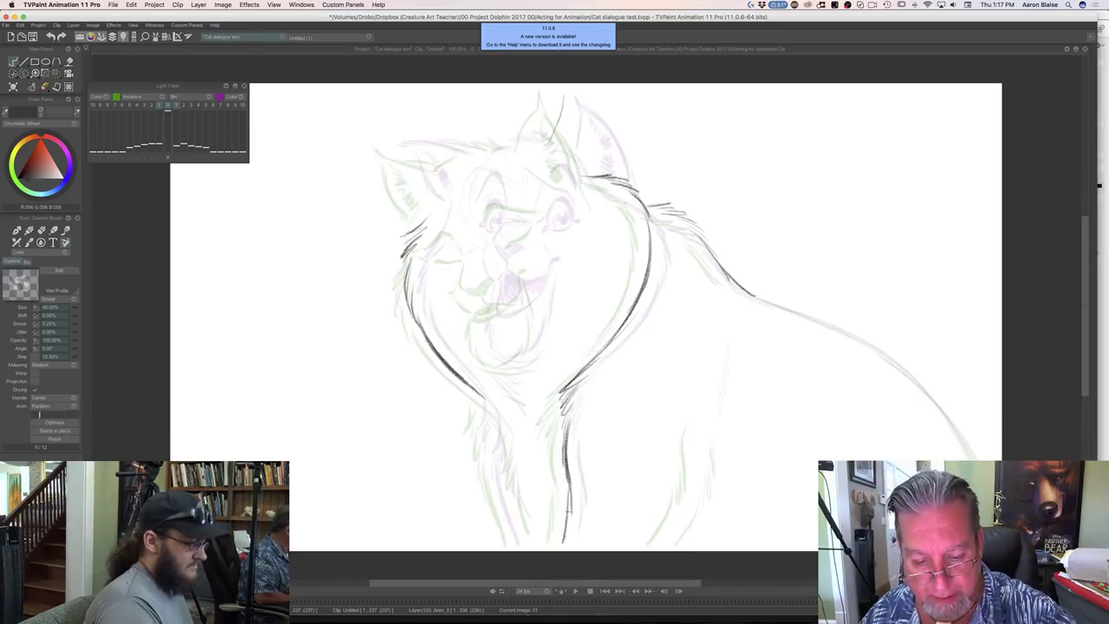
key(Left)
key(Right)
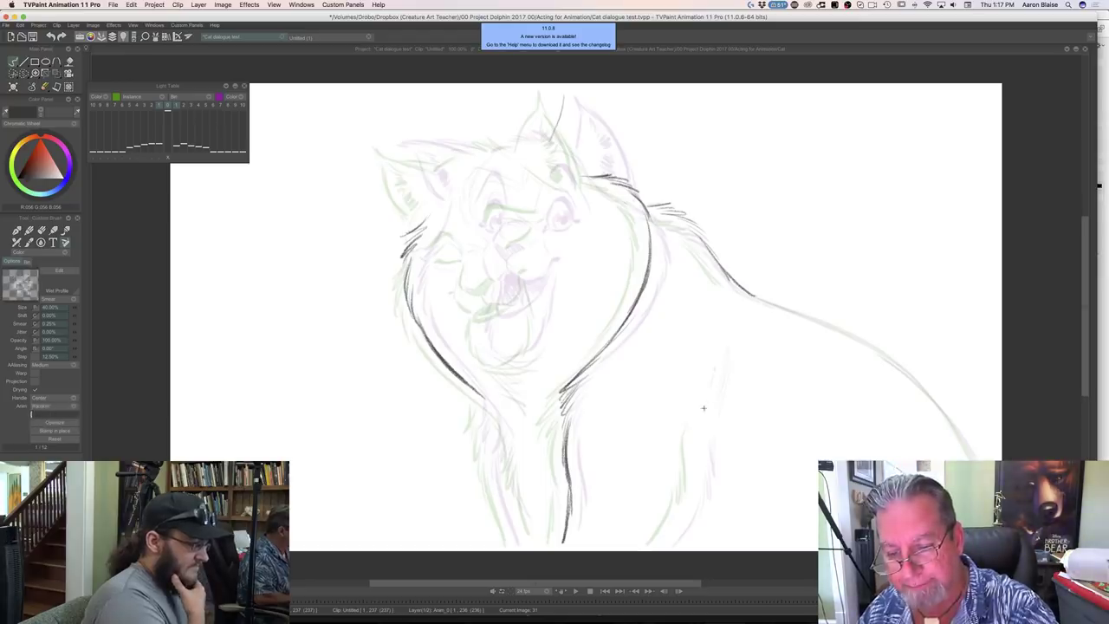
Draw the lower elbow fur line midway between the light-table poses and flip to the adjacent drawing to check it
mouse_move(698, 440)
mouse_down()
mouse_move(699, 483)
mouse_move(664, 544)
mouse_up()
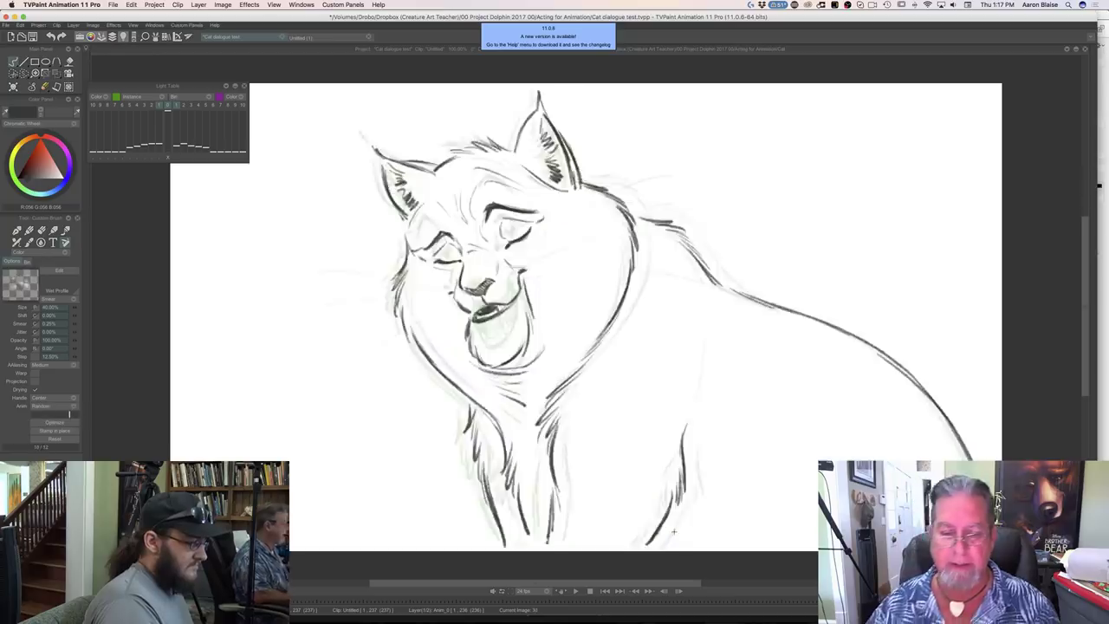
key(Right)
key(Left)
key(Right)
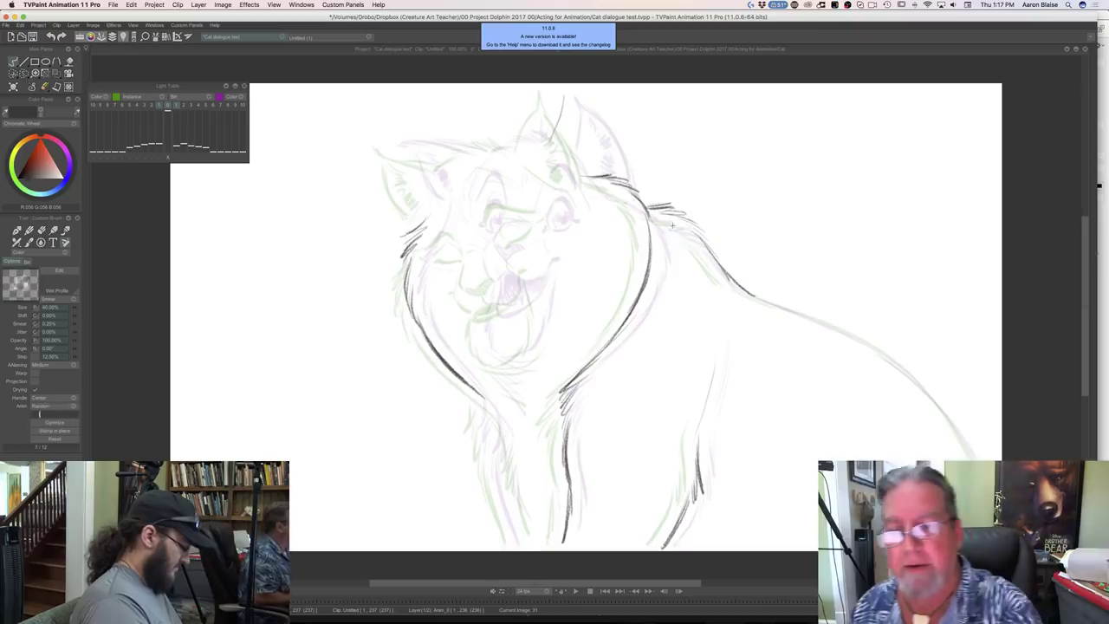
Draw the cat's back line from the shoulder down to the rump and flip between frames to check its movement
mouse_move(698, 244)
mouse_down()
mouse_move(759, 303)
mouse_move(698, 255)
mouse_move(708, 234)
mouse_move(738, 275)
mouse_move(876, 345)
mouse_move(943, 403)
mouse_up()
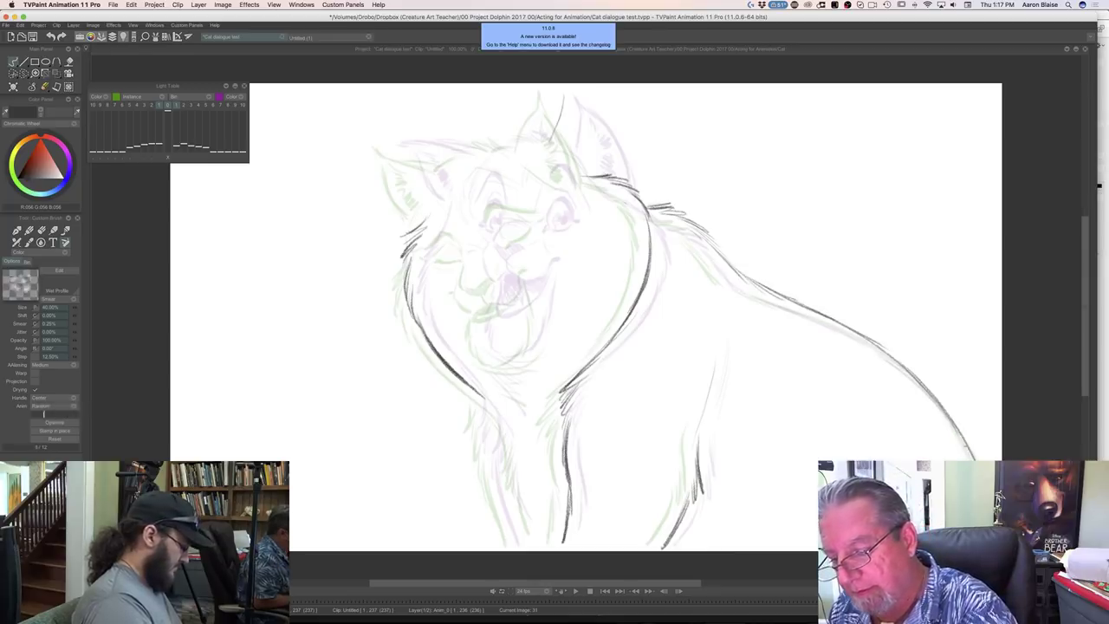
key(Left)
key(Right)
key(Left)
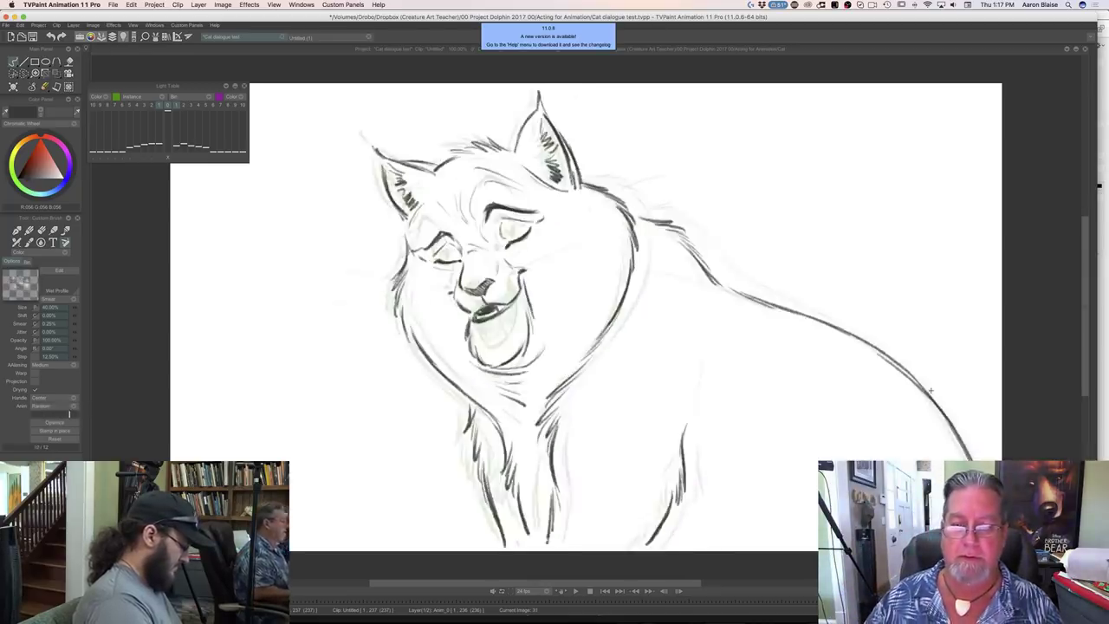
key(Right)
key(Left)
key(Right)
Draw the chest fur and outer line of the other front leg, flipping frames to check the spacing
mouse_move(477, 396)
mouse_down()
mouse_move(466, 429)
mouse_move(482, 413)
mouse_move(490, 499)
mouse_up()
drag(485, 445, 511, 550)
key(Left)
key(Right)
key(Left)
key(Right)
key(Left)
key(Right)
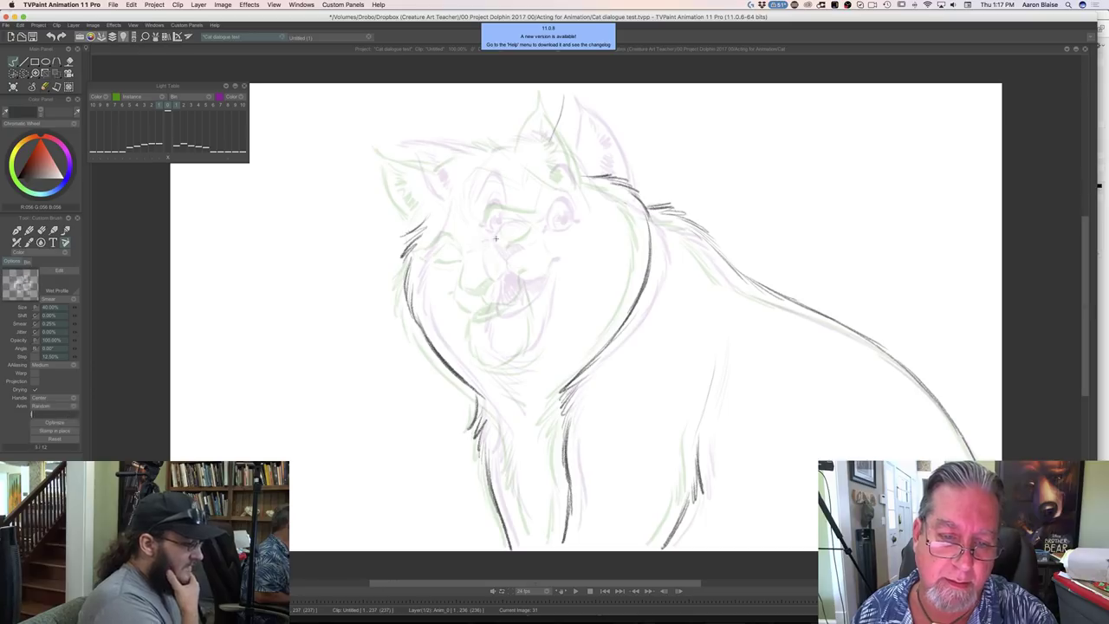
Sketch the bridge and sides of the cat's muzzle between the two poses, flipping frames to check the placement
drag(477, 242, 500, 240)
key(Left)
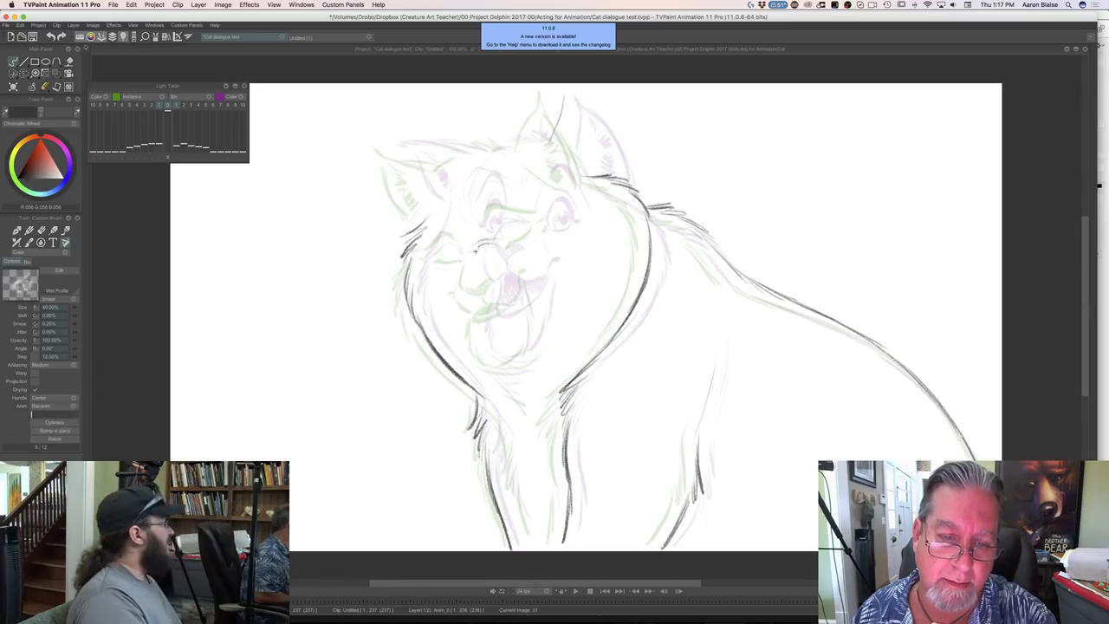
key(Right)
key(Left)
key(Right)
drag(502, 242, 508, 269)
key(Left)
key(Right)
key(Left)
key(Right)
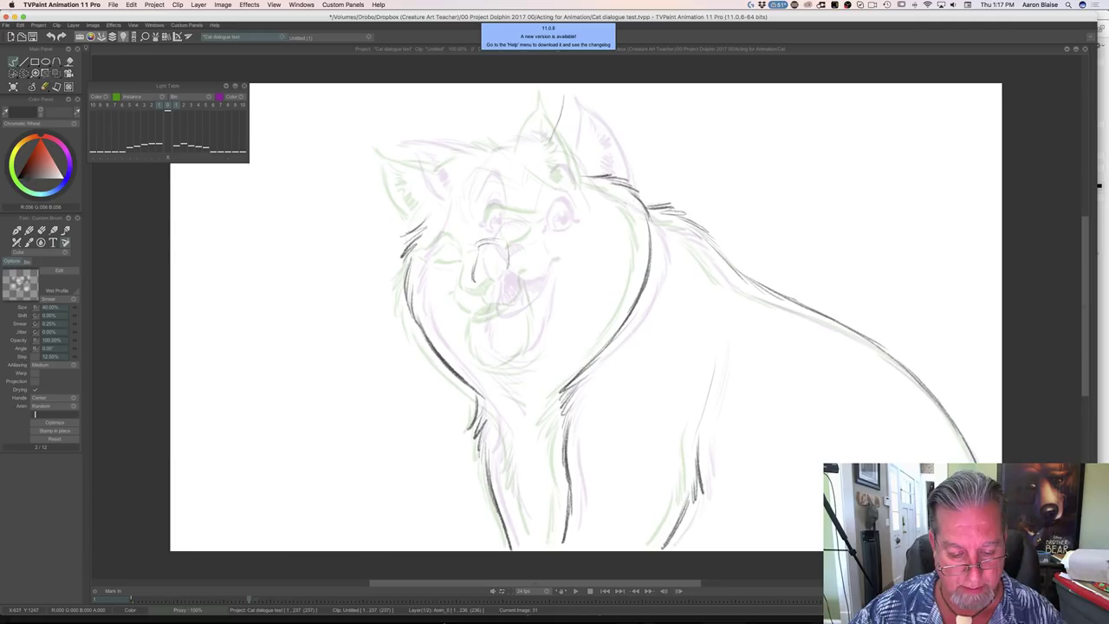
Switch to Photoshop, search This Mac for "cat design" and open Cat Design.psd
click(368, 611)
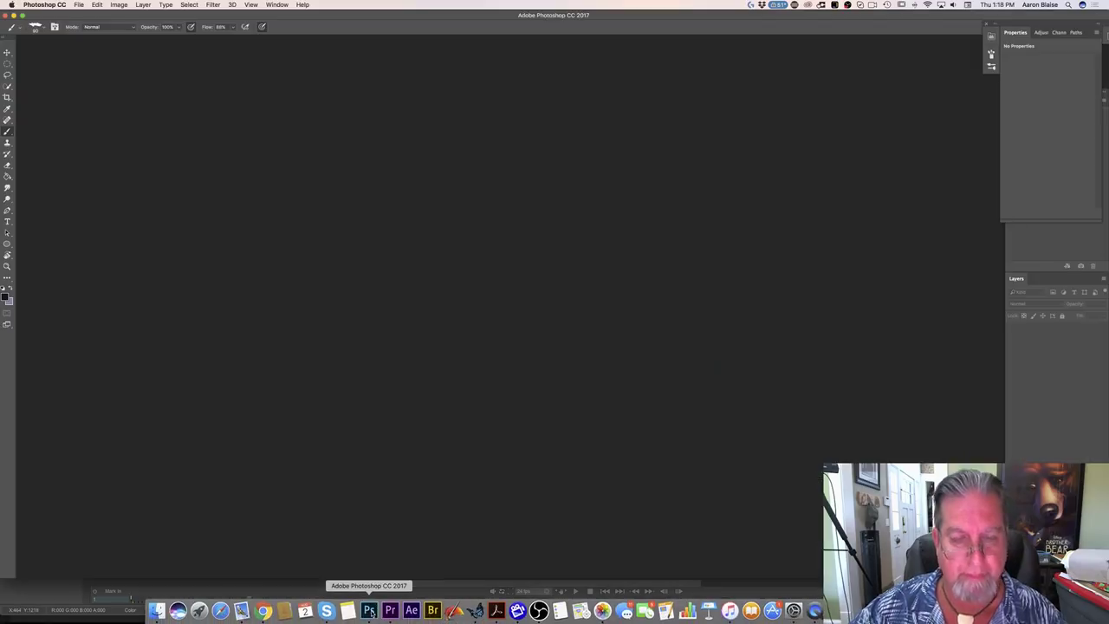
click(78, 4)
click(91, 30)
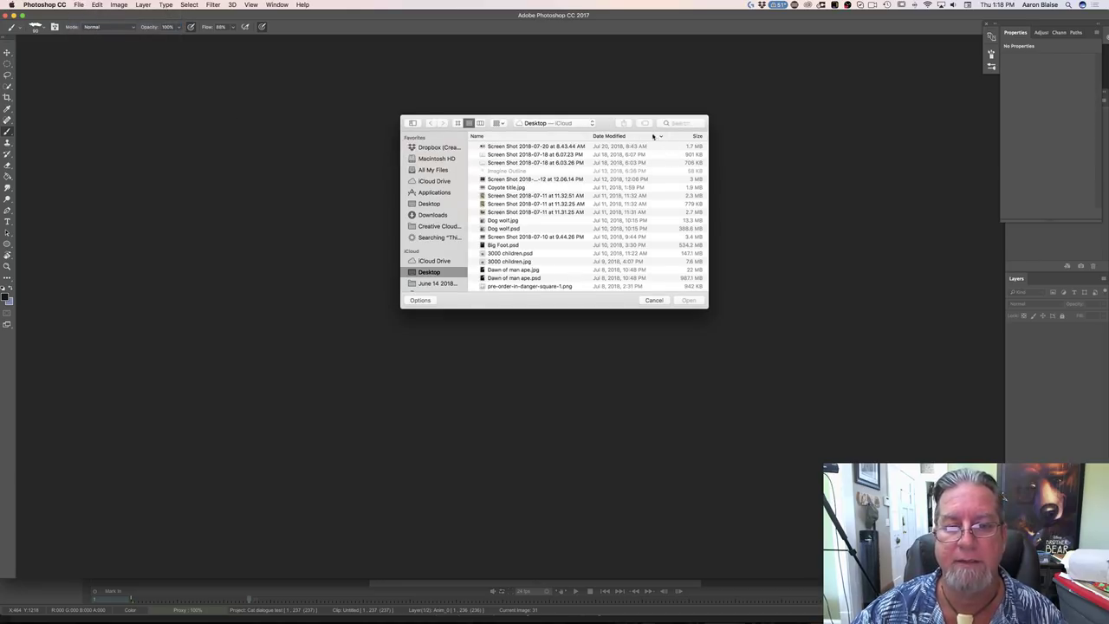
click(678, 124)
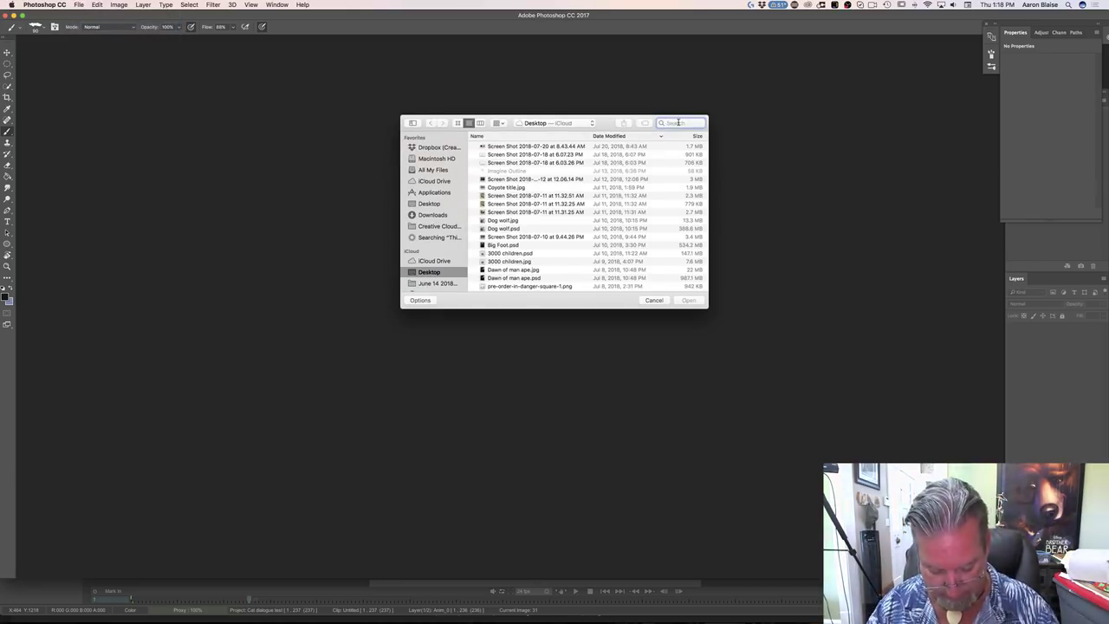
text(cat design)
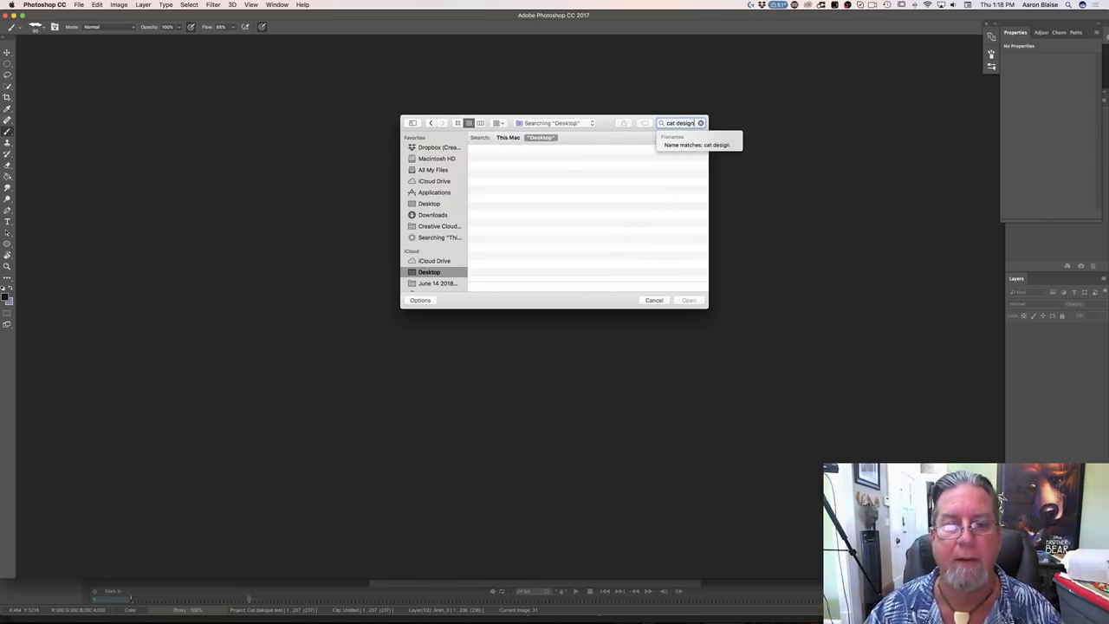
click(502, 138)
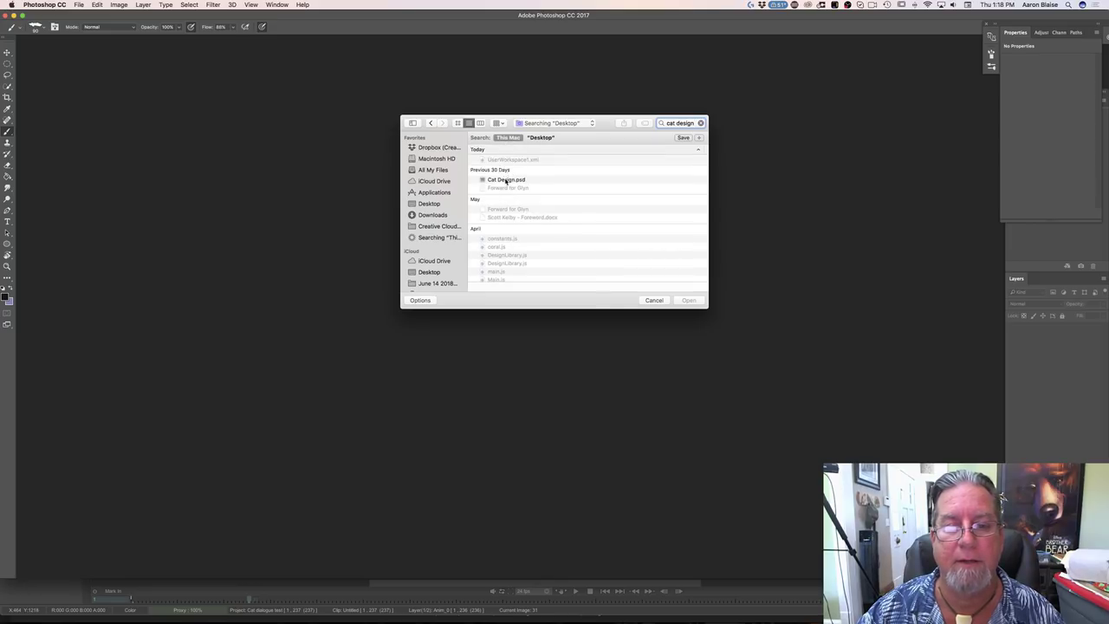
click(506, 180)
click(686, 301)
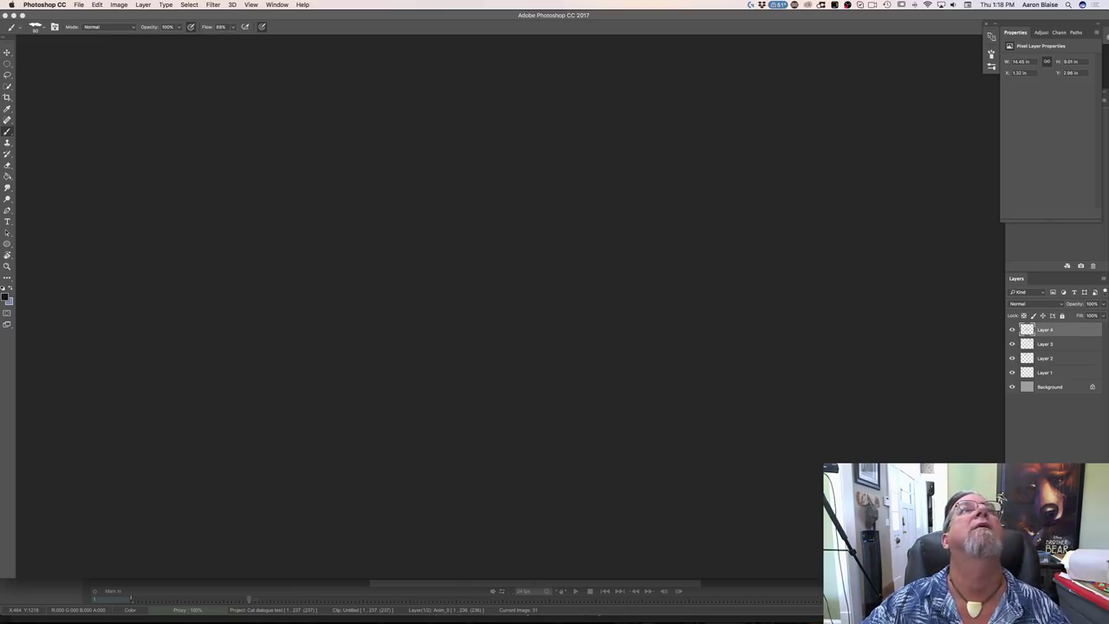
Move the Cat Design.psd window into the middle of the workspace and hide Layers 1 to 4
drag(450, 0, 532, 161)
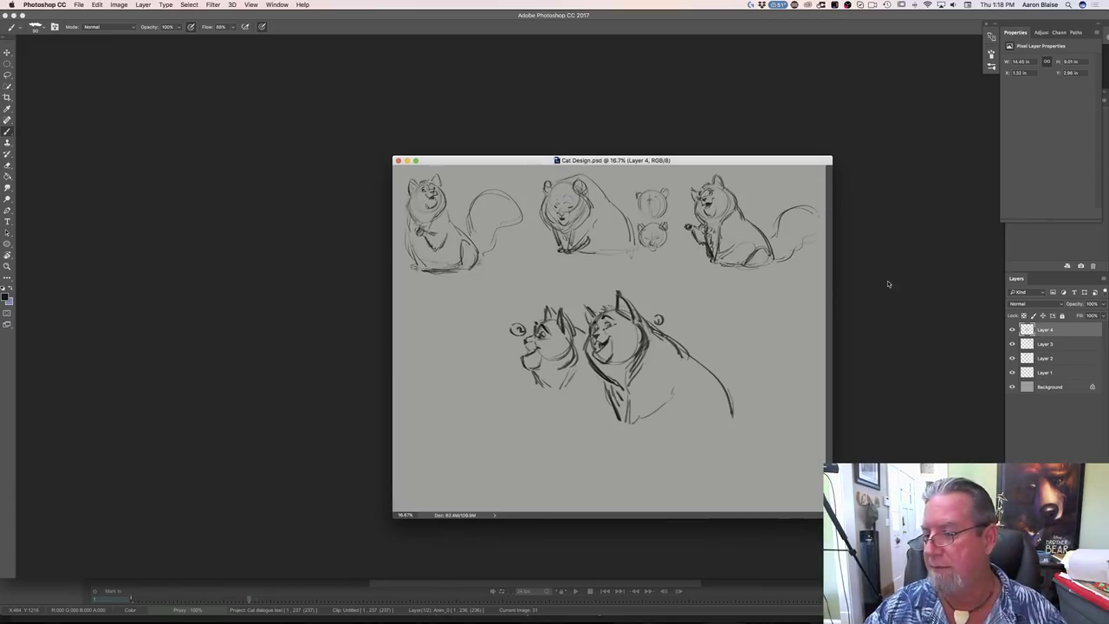
drag(1012, 330, 1012, 374)
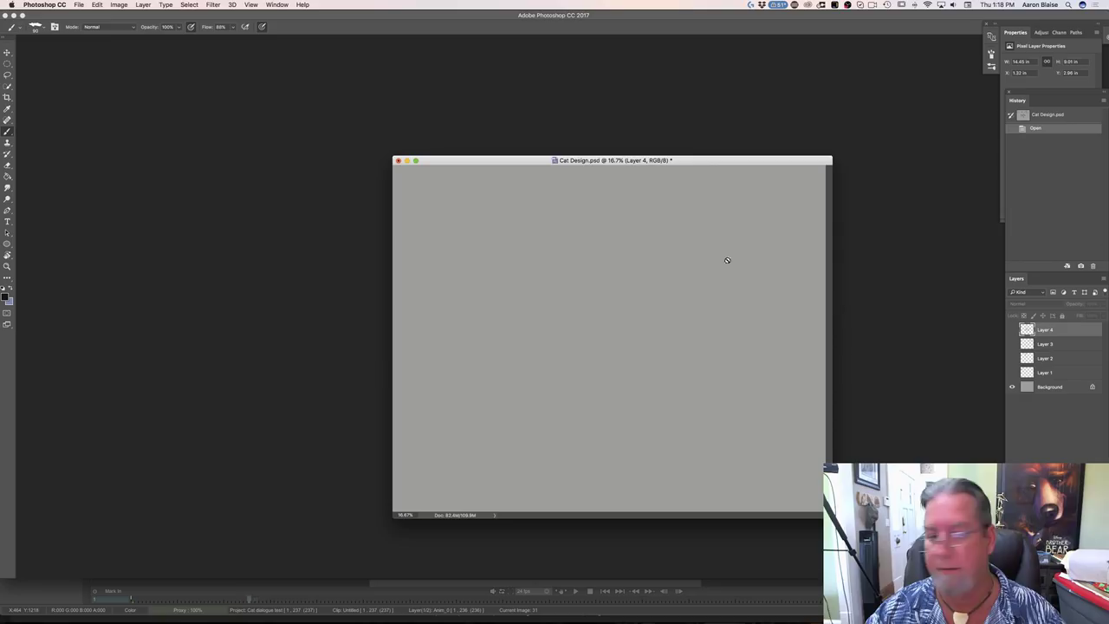
Open Cat Thumbnails.psd from the Documents folder
click(79, 5)
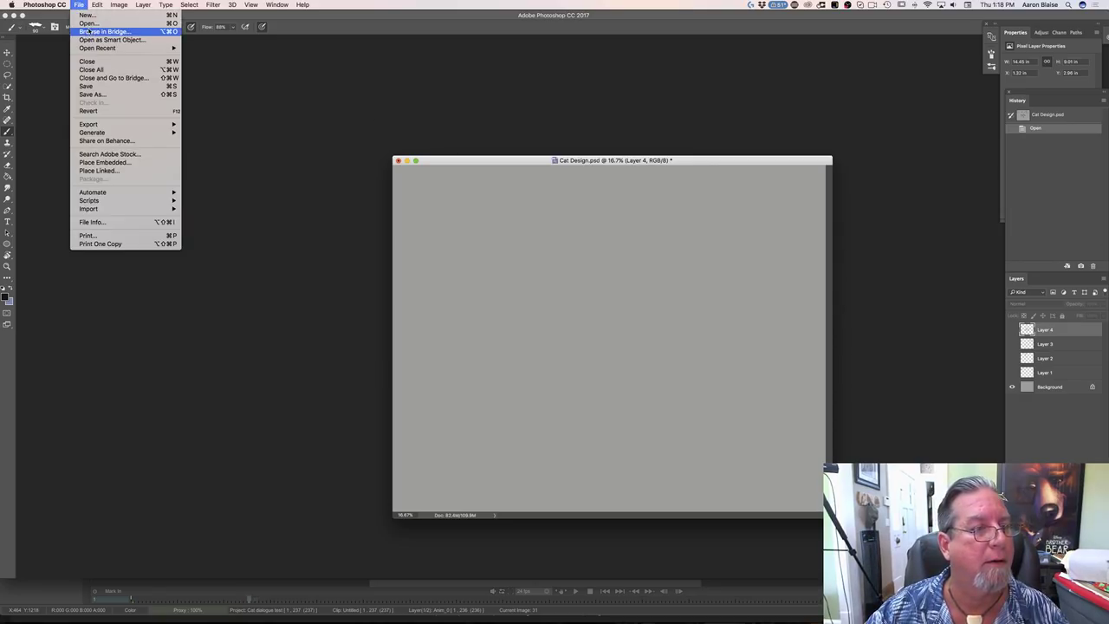
click(88, 24)
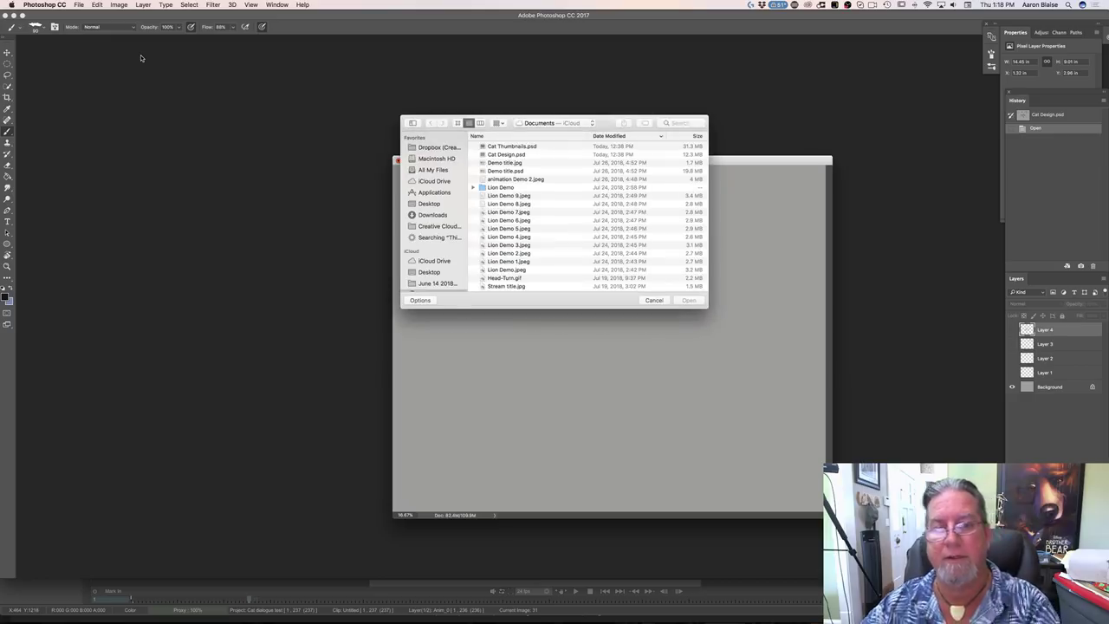
click(499, 147)
click(683, 303)
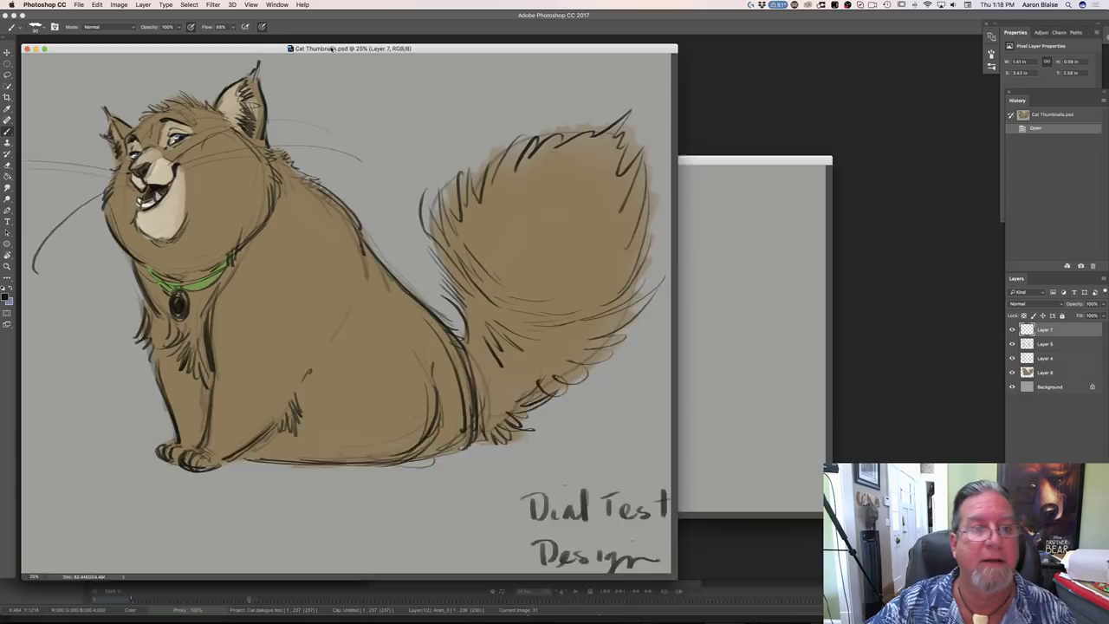
Reposition the Cat Thumbnails.psd window and reduce its view to 12.5% so both reference documents can be seen
drag(331, 49, 563, 49)
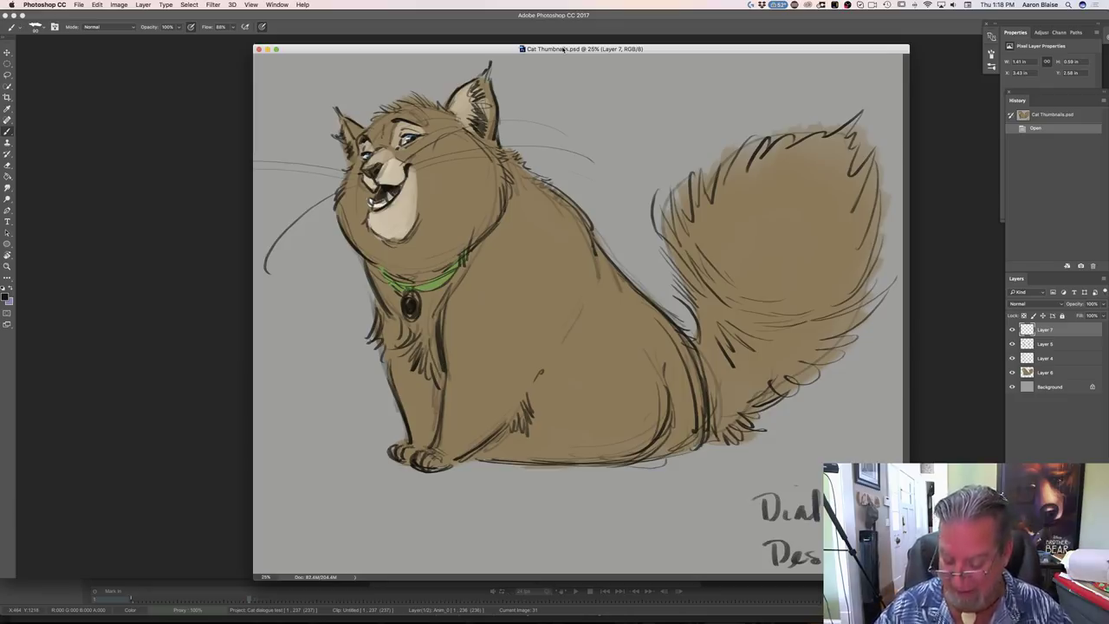
key(super+minus)
key(super+plus)
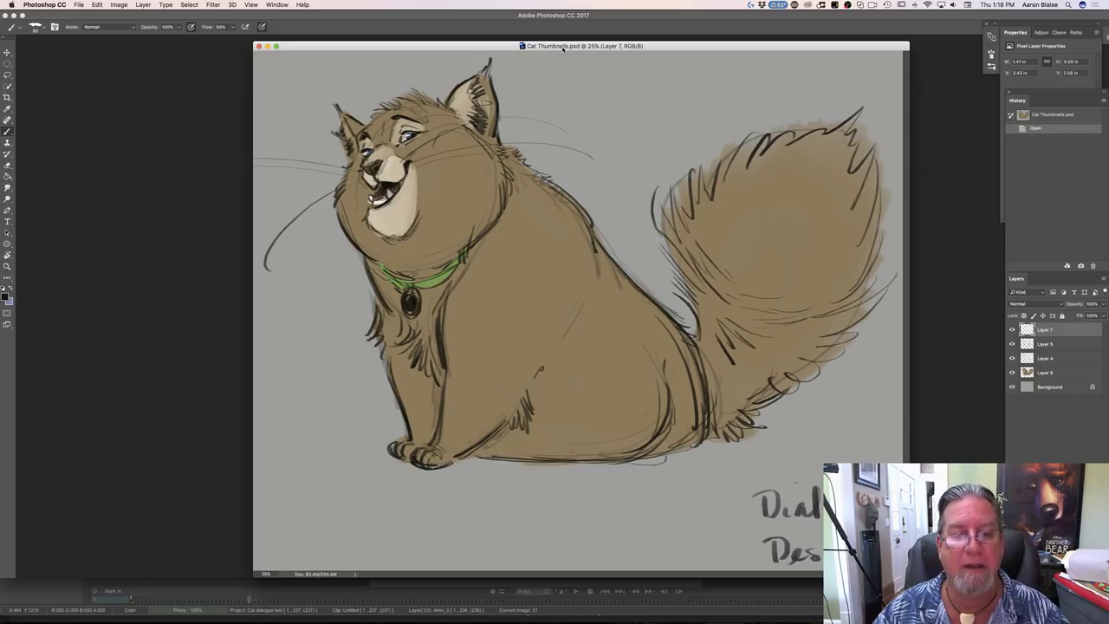
key(super+minus)
key(super+minus)
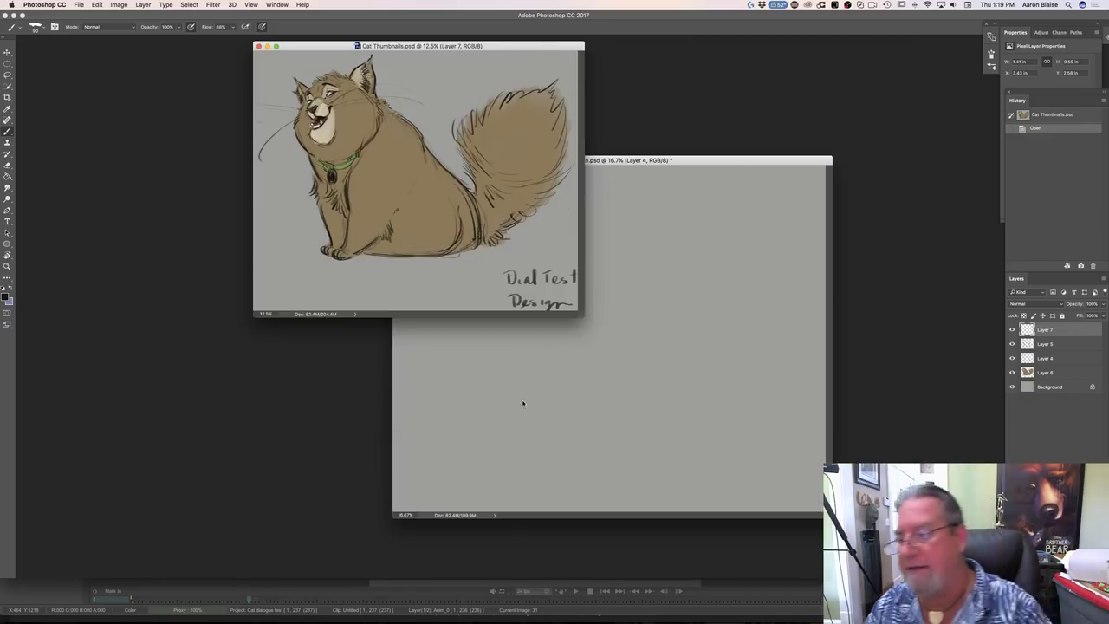
Bring Cat Design.psd to the front and make Layers 1 to 4 visible
click(540, 386)
click(1012, 358)
click(1011, 372)
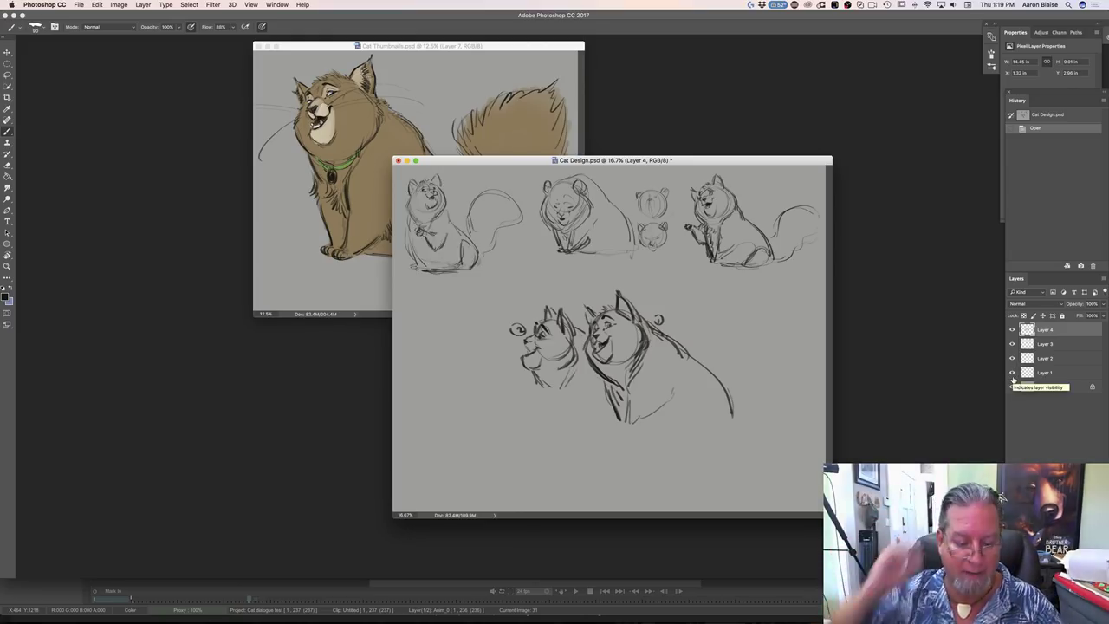
Switch back to TVPaint Animation and draw the cat's nose, smiling mouth and chin between the light-table poses
mouse_move(419, 613)
click(474, 610)
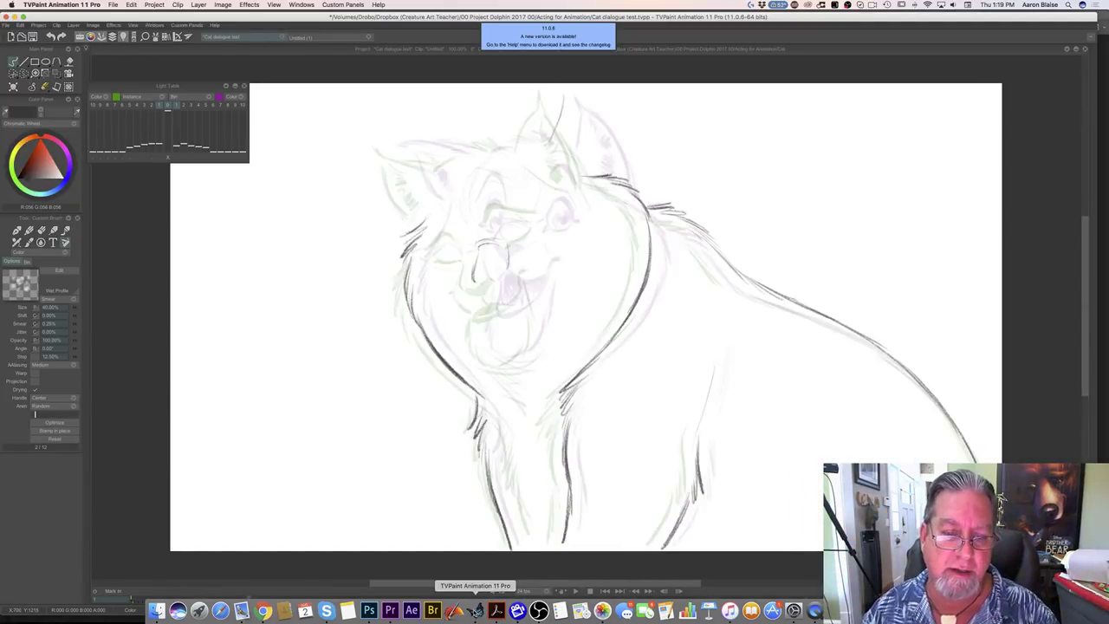
drag(479, 248, 473, 281)
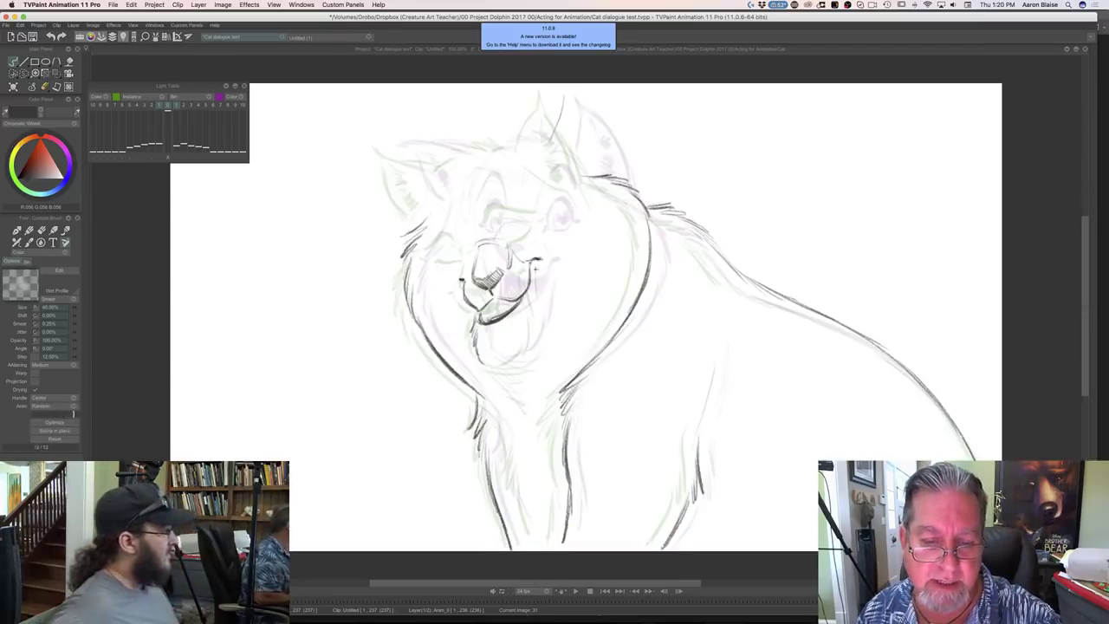
mouse_move(532, 332)
mouse_down()
mouse_move(520, 356)
mouse_move(481, 358)
mouse_up()
key(Left)
key(Right)
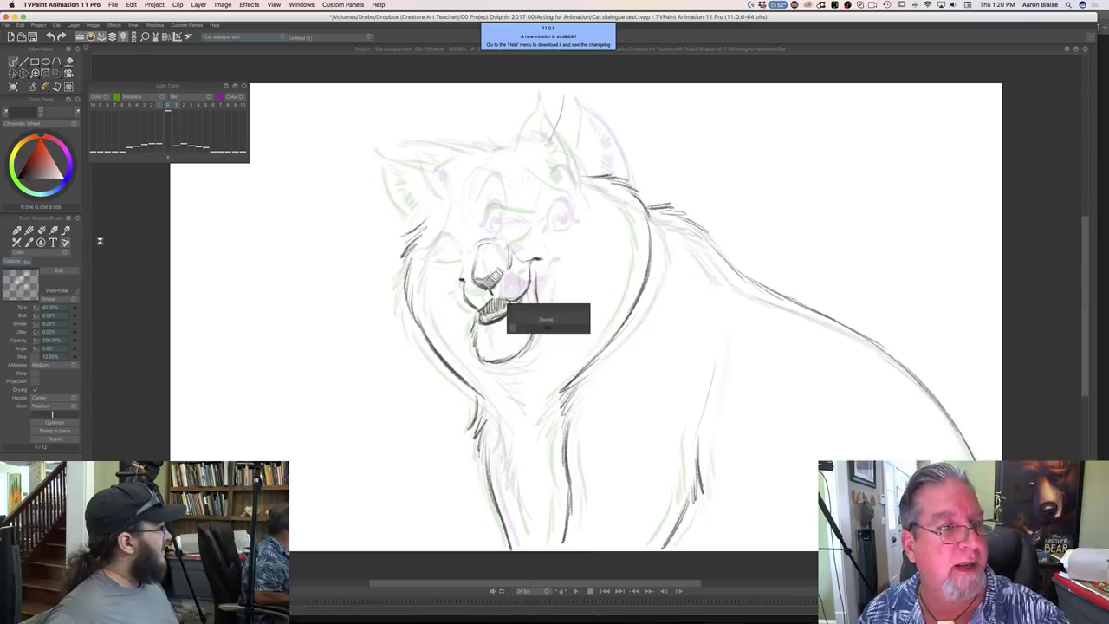
Check the drawing's position at frame 31 in the timeline and flip between it and the previous drawing
key(Tab)
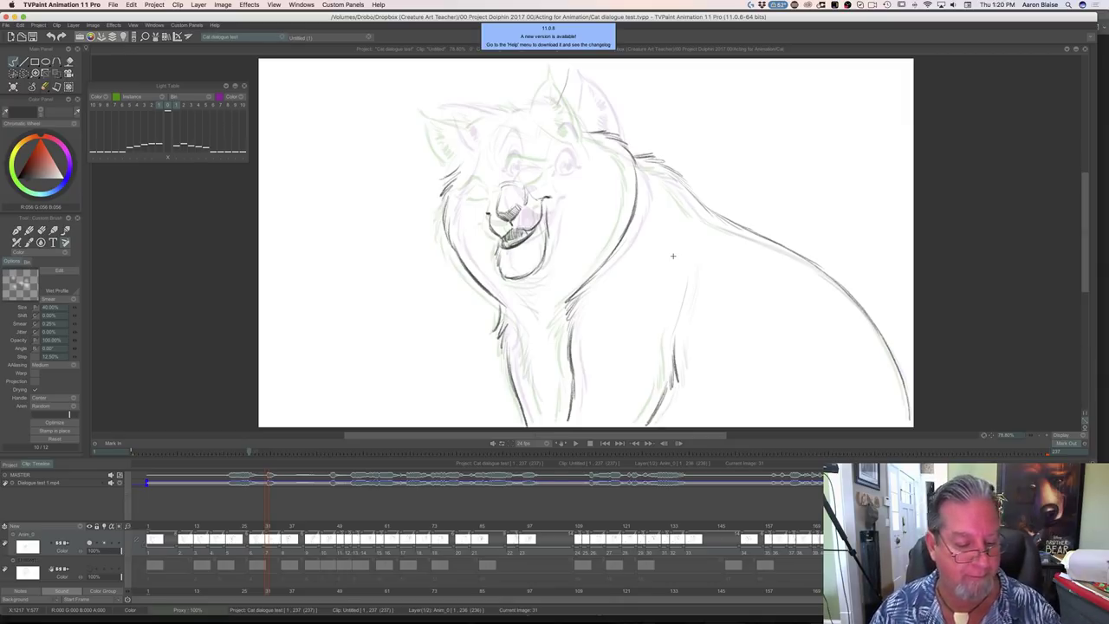
mouse_move(268, 526)
mouse_down()
mouse_move(255, 527)
mouse_move(292, 527)
mouse_move(258, 528)
mouse_move(267, 528)
mouse_up()
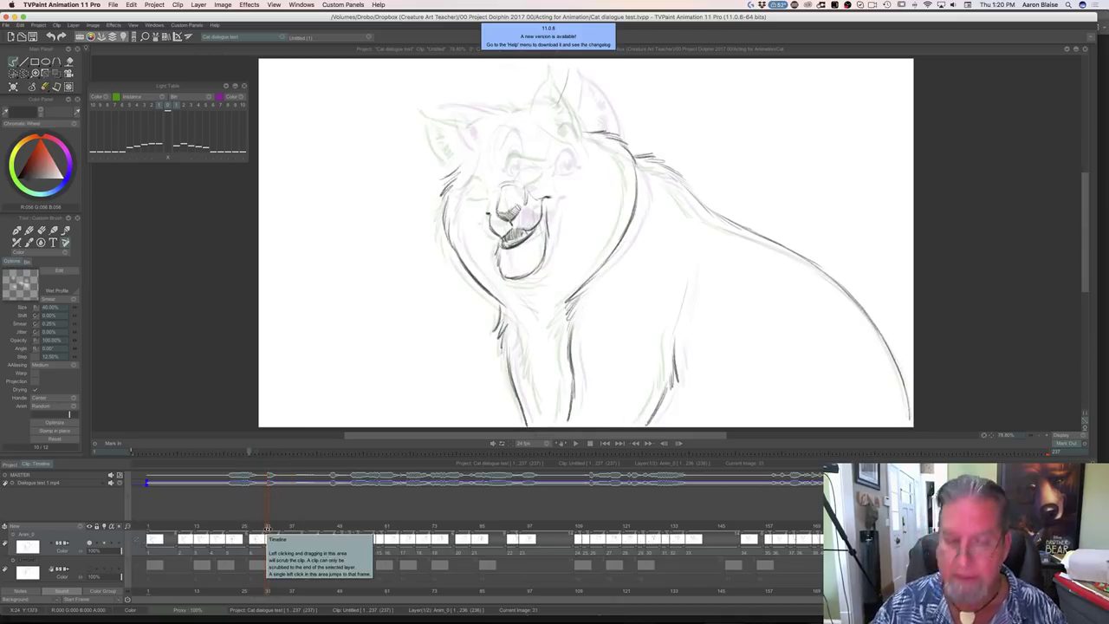
key(Down)
key(Left)
key(Right)
key(Left)
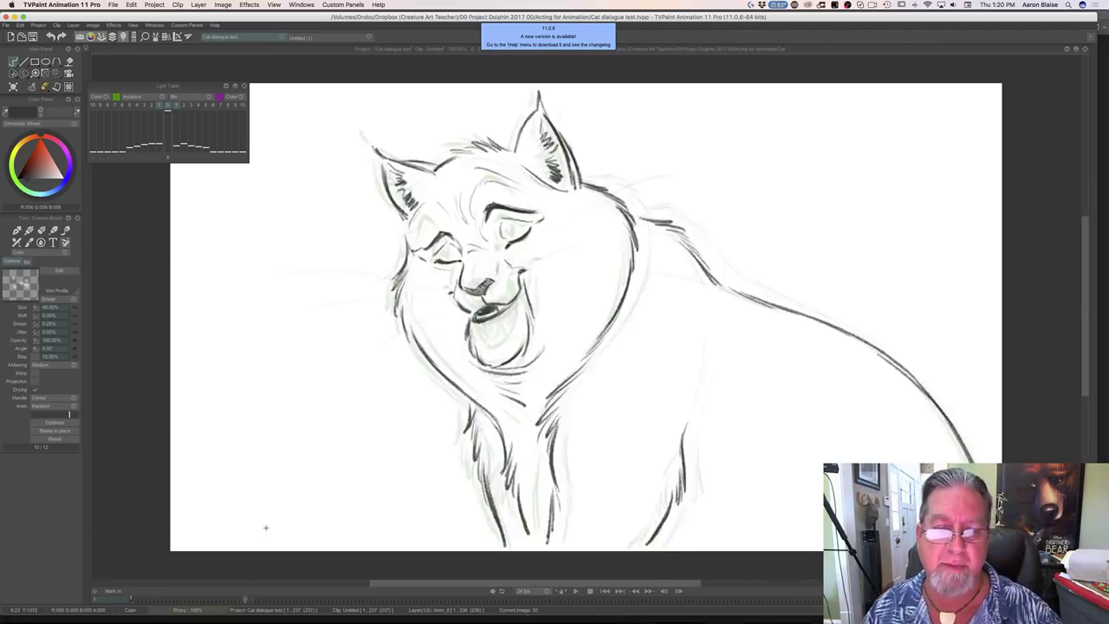
key(Right)
Draw the lid lines of the cat's near eye between the two poses, flipping frames to check the placement
drag(532, 234, 522, 235)
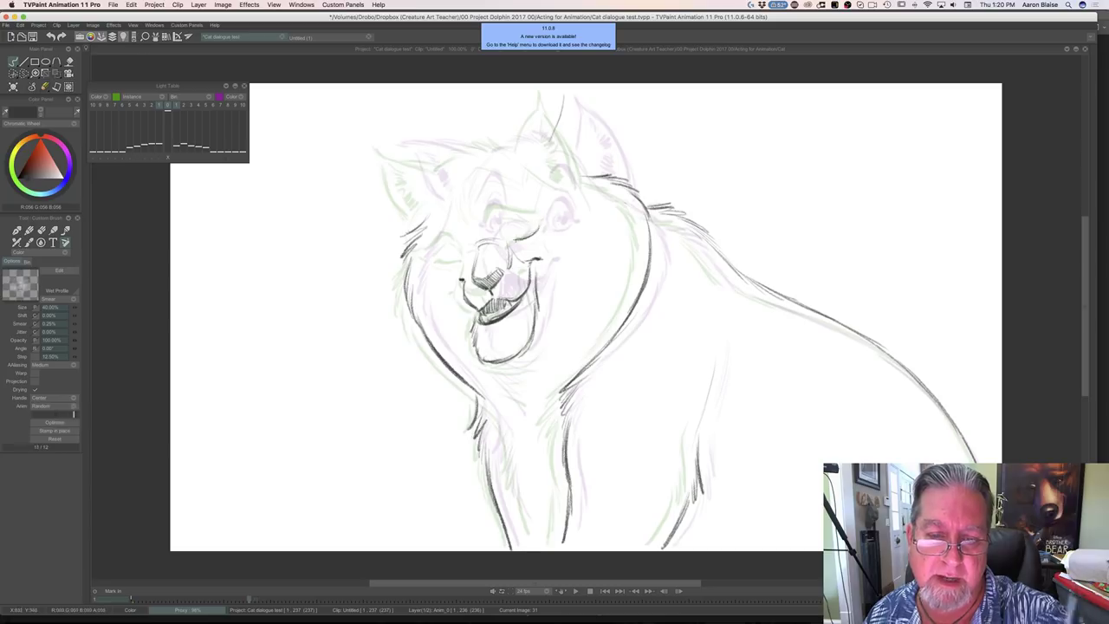
drag(539, 204, 515, 220)
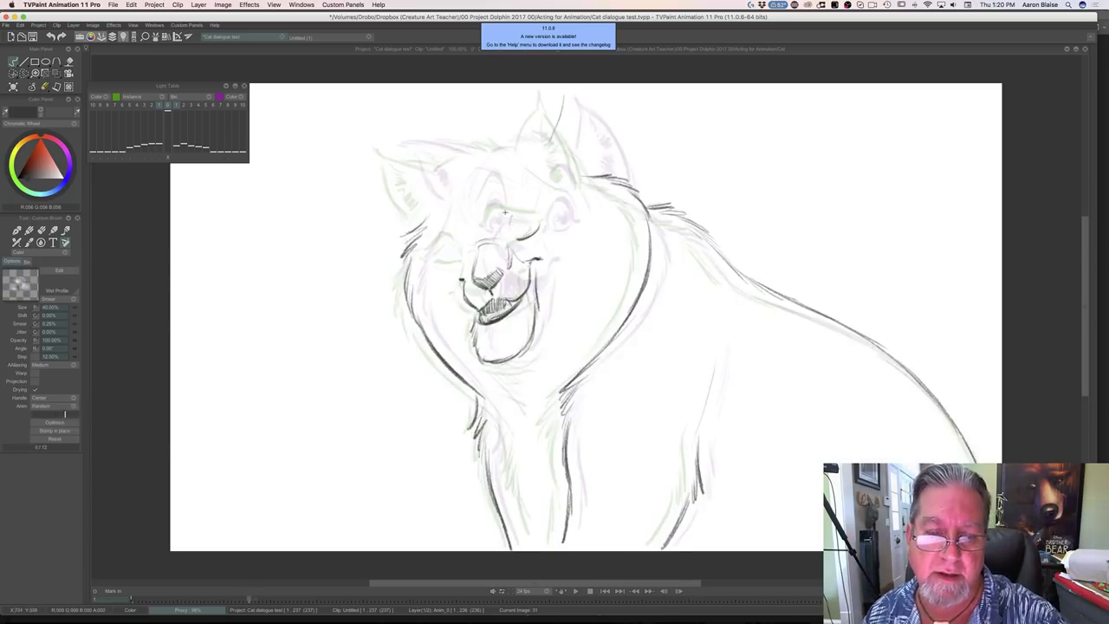
key(Left)
key(Right)
drag(511, 217, 510, 243)
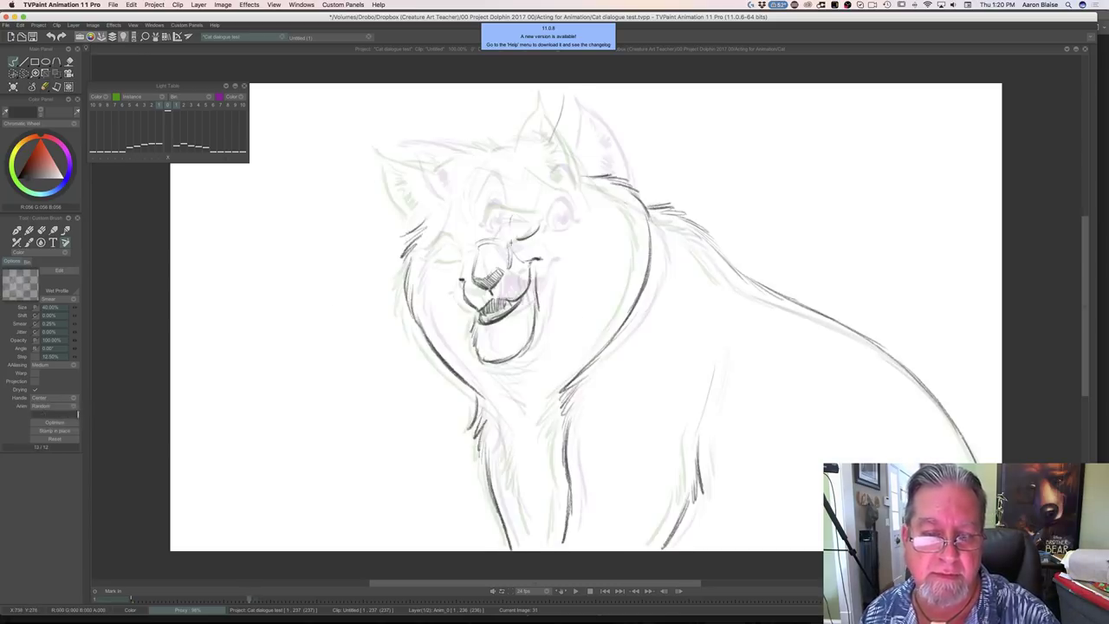
key(Right)
key(Right)
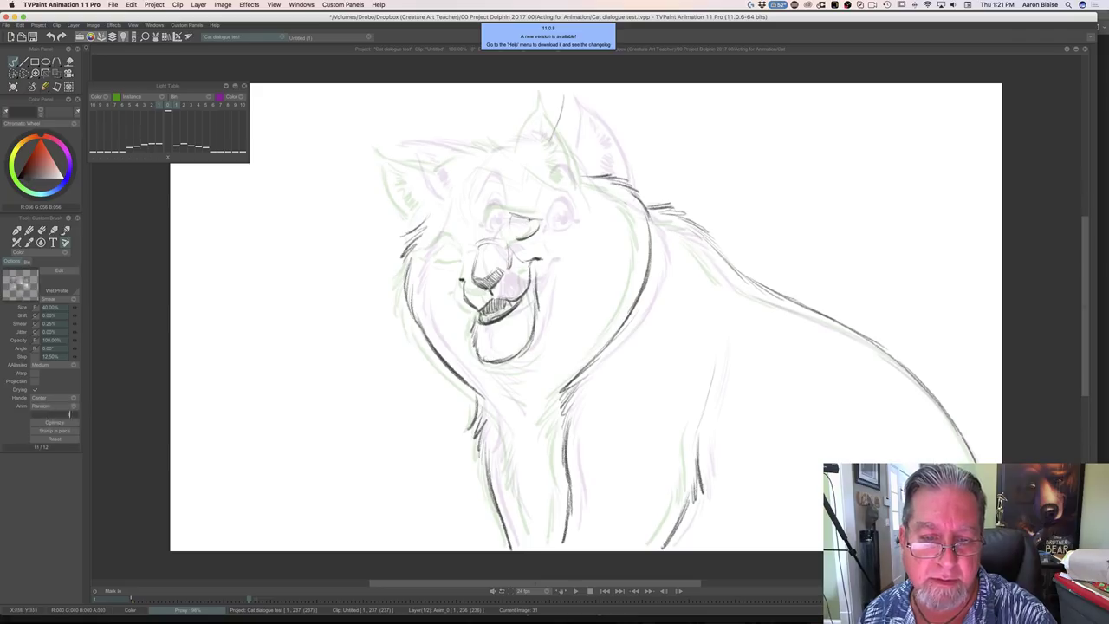
key(Left)
key(Left)
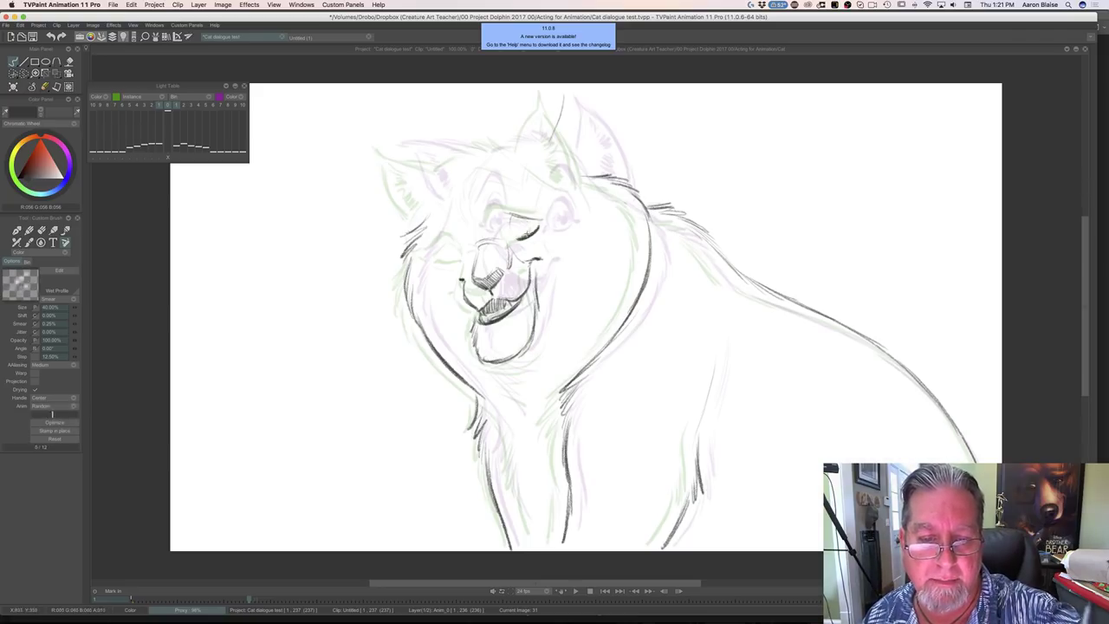
Darken the near eye's closed lid and draw the far eye's closed lid, flipping to the adjacent drawings for comparison
key(Right)
key(Right)
key(Left)
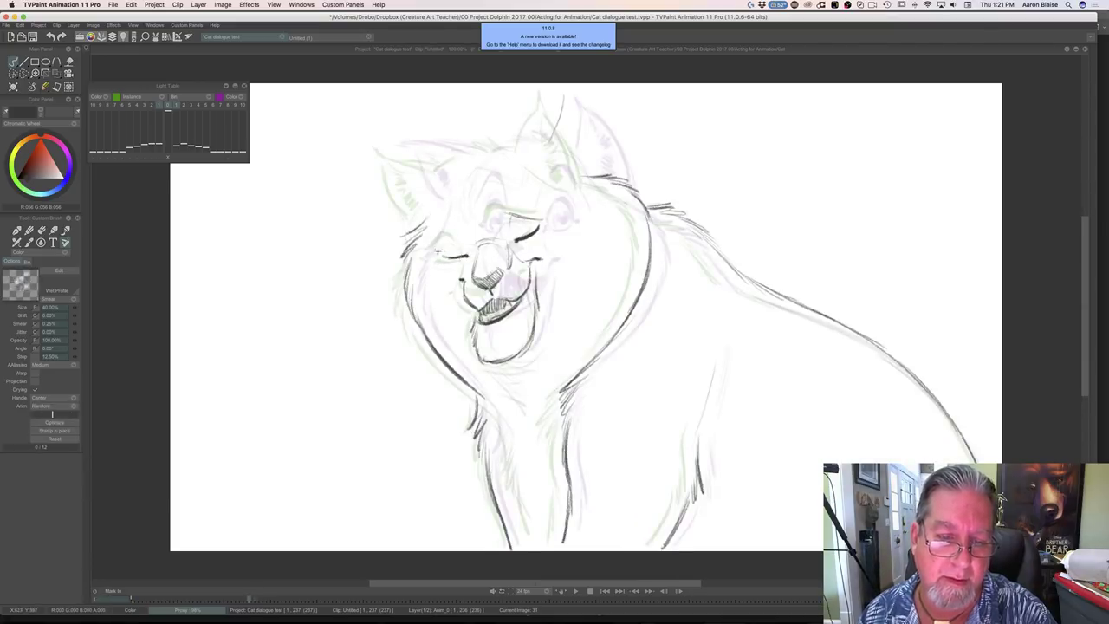
key(Left)
key(Right)
key(Left)
key(Right)
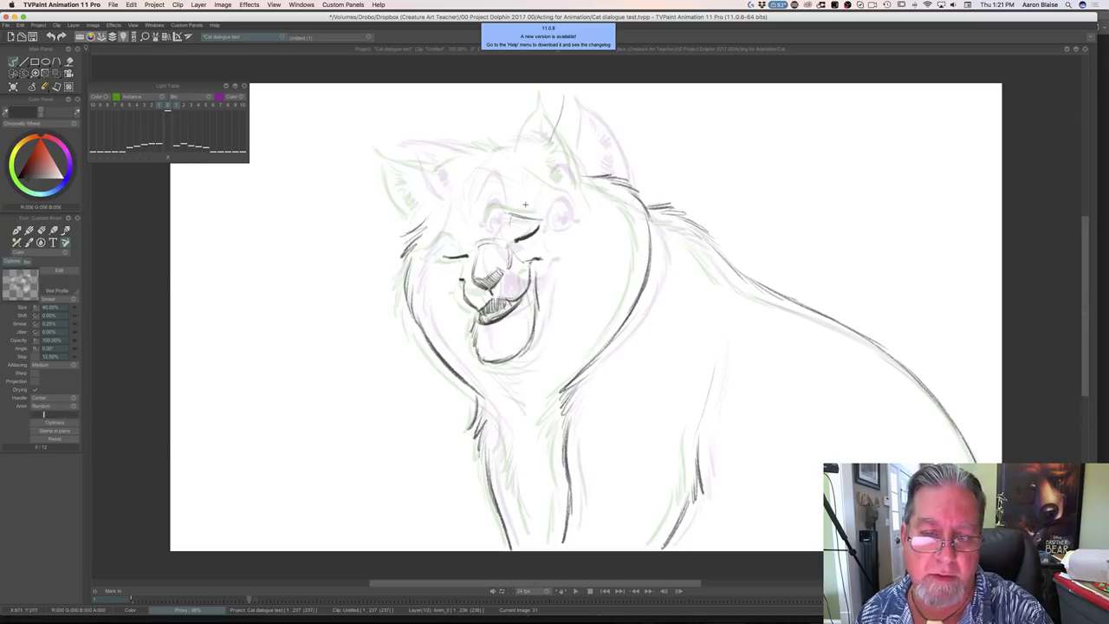
Draw the arched brow above the cat's near eye and flip to the previous drawing to check its spacing
drag(495, 204, 538, 206)
key(Left)
key(Right)
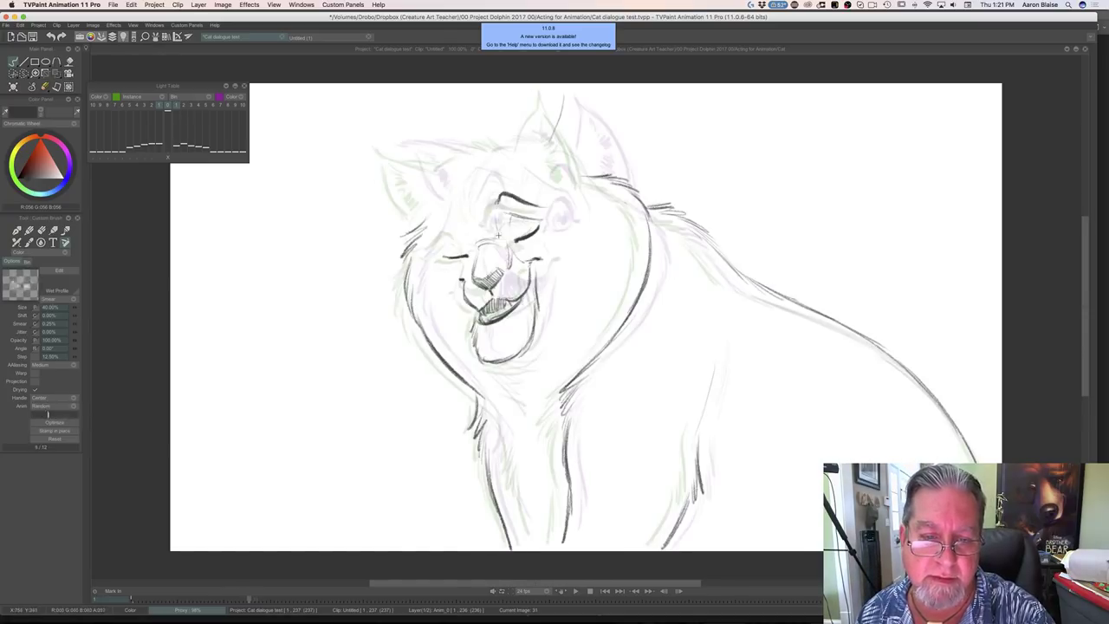
key(Left)
key(Right)
key(Left)
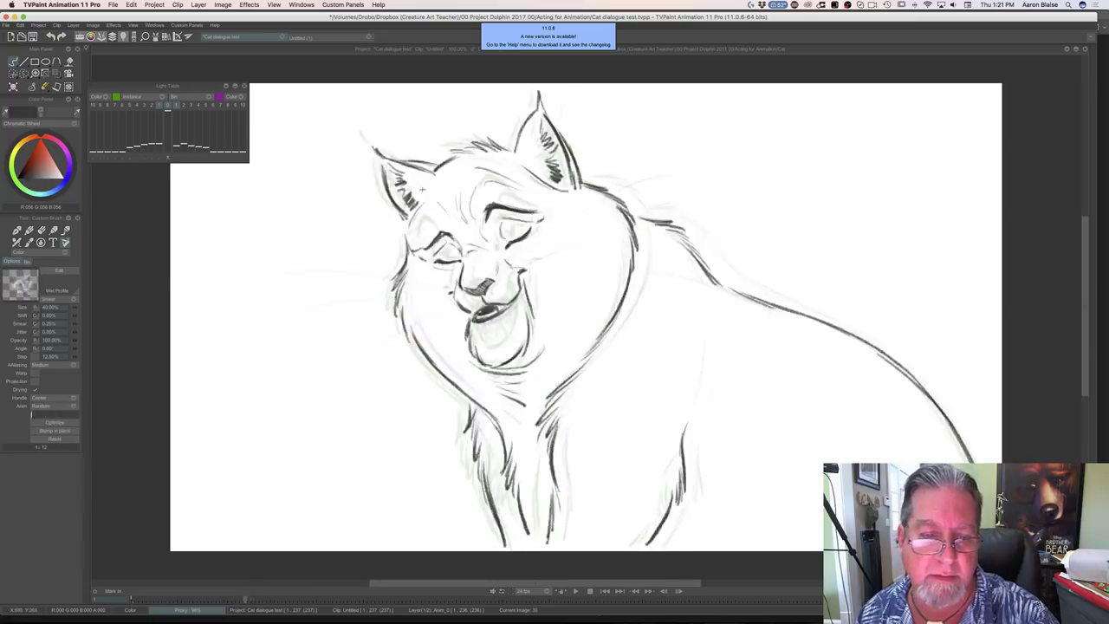
key(Right)
key(Left)
key(Right)
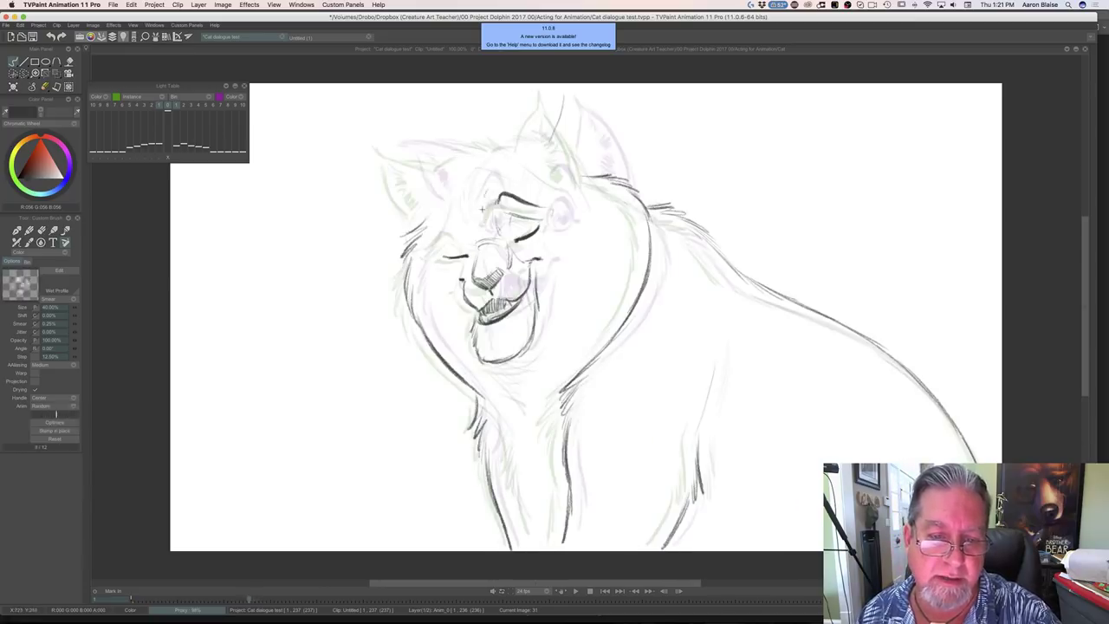
Draw and thicken the arched brow above the cat's far eye, flipping repeatedly against the previous drawing
key(Left)
key(Right)
key(Left)
key(Right)
key(Left)
key(Right)
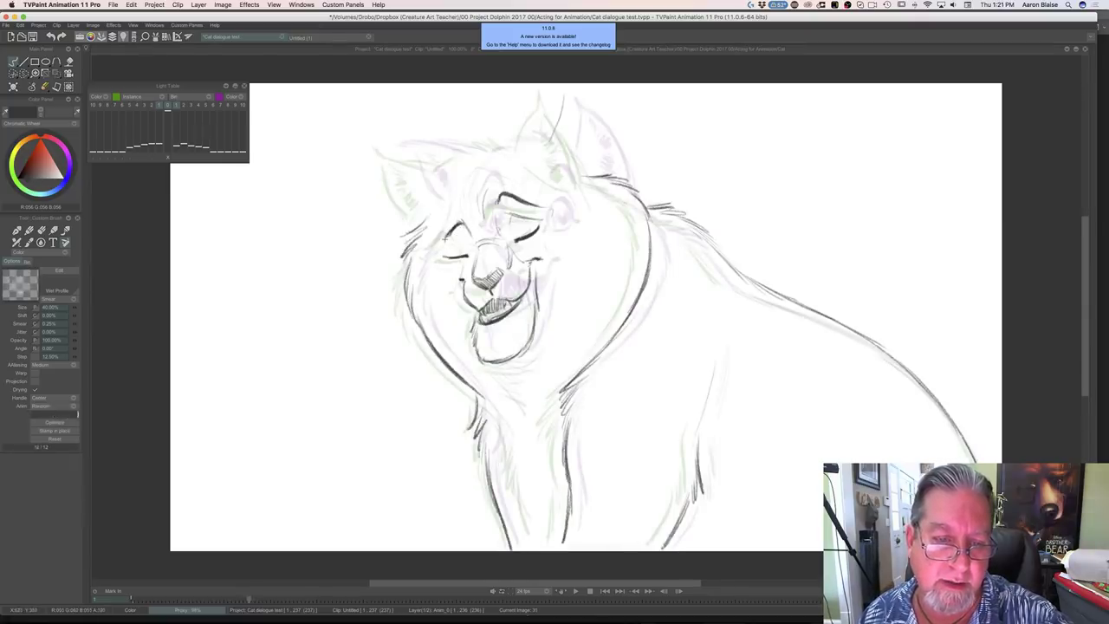
key(Left)
key(Right)
key(Left)
key(Right)
key(Left)
key(Right)
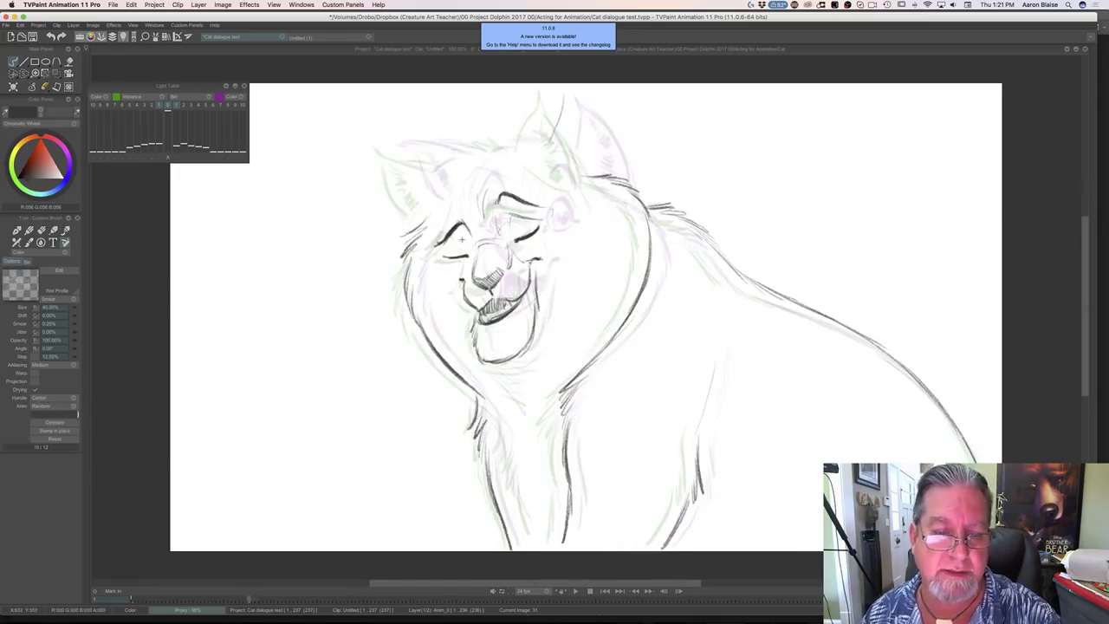
Refine the lines around the far eye beneath its brow, flipping to the previous drawing to compare
key(Left)
key(Right)
key(Left)
key(Right)
key(Left)
key(Right)
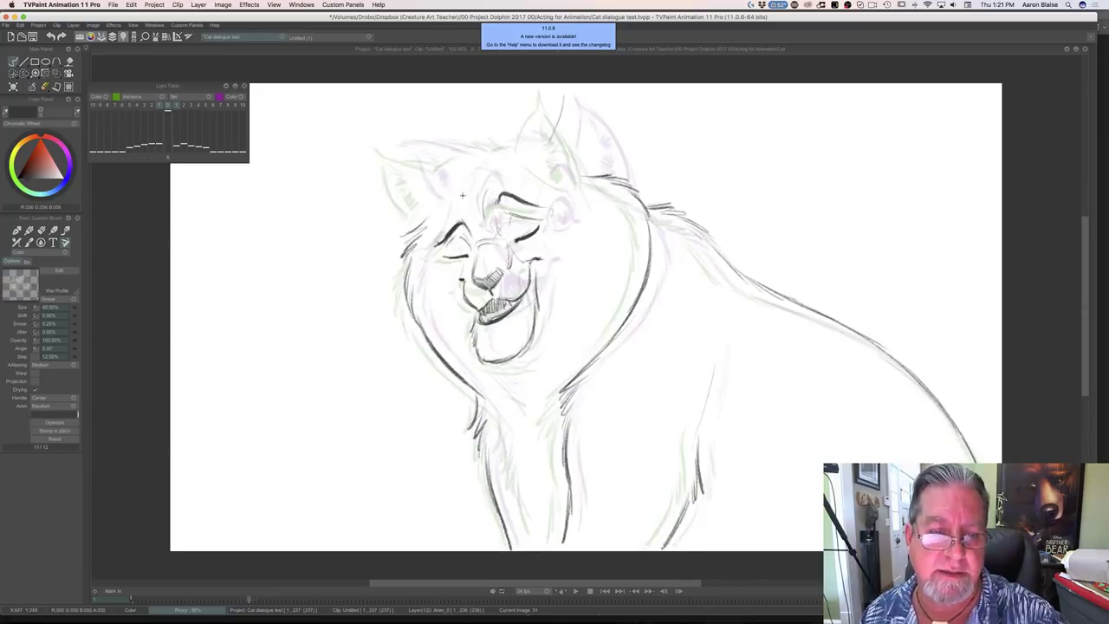
key(Left)
key(Right)
key(Left)
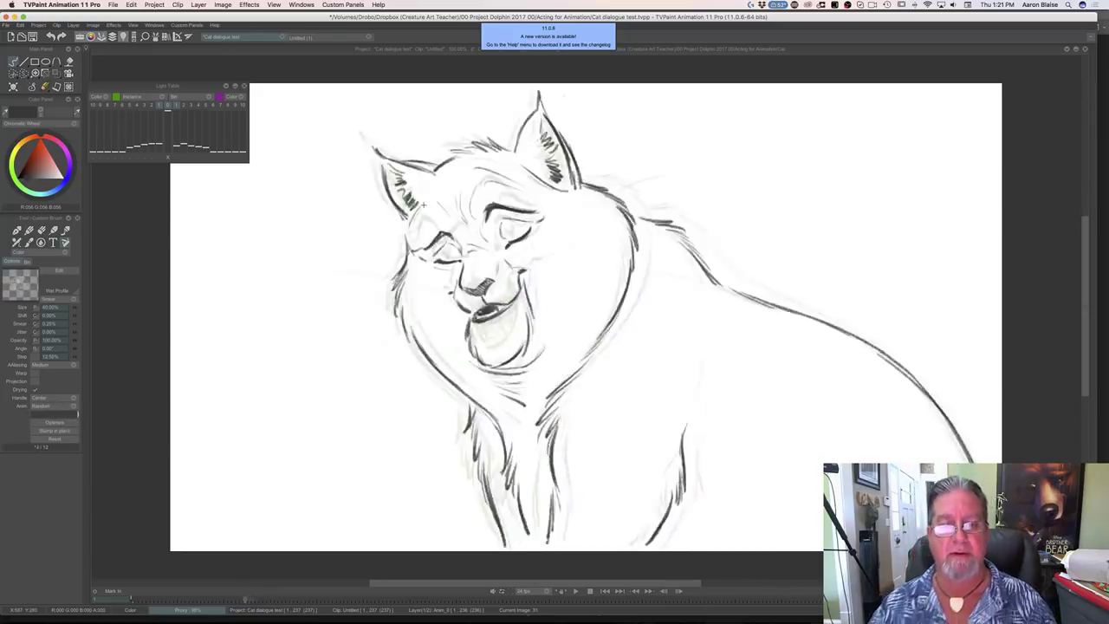
Flip between frame 31 and its adjacent drawing to compare them, and raise the custom brush's Smear setting
key(Right)
key(Left)
key(Right)
key(Left)
key(Right)
key(Left)
key(Right)
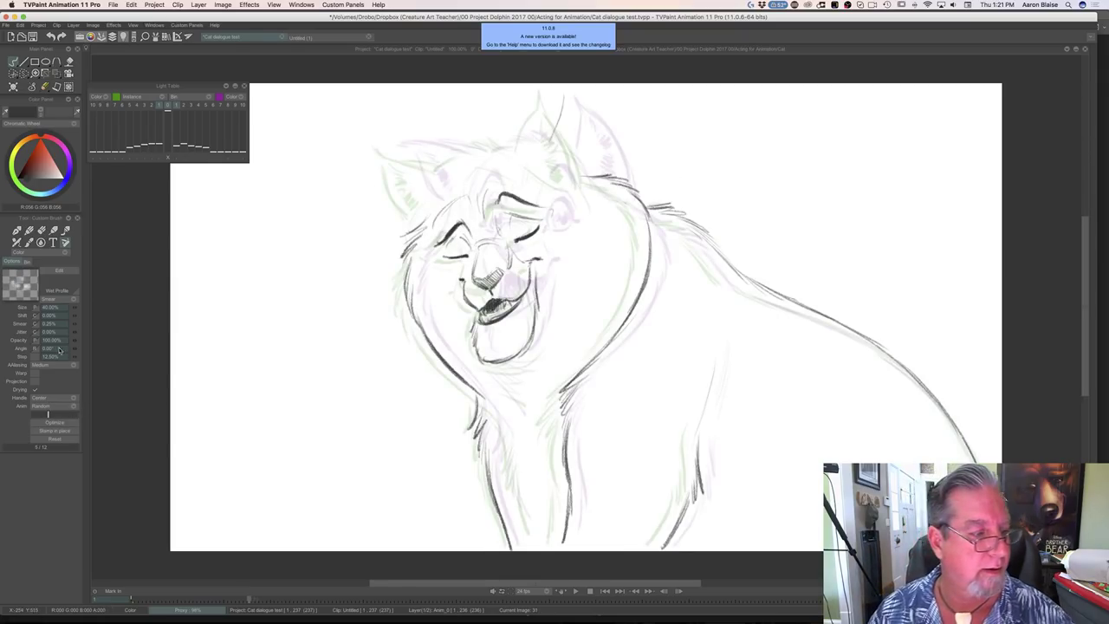
drag(75, 326, 93, 327)
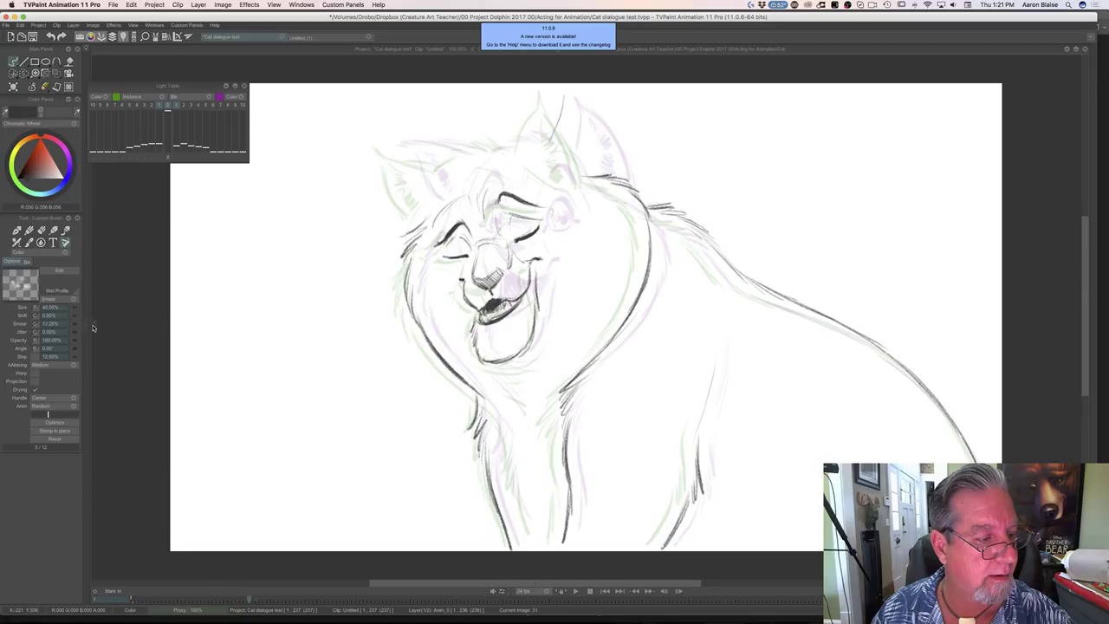
mouse_move(323, 339)
mouse_down()
mouse_move(304, 336)
mouse_move(313, 331)
mouse_up()
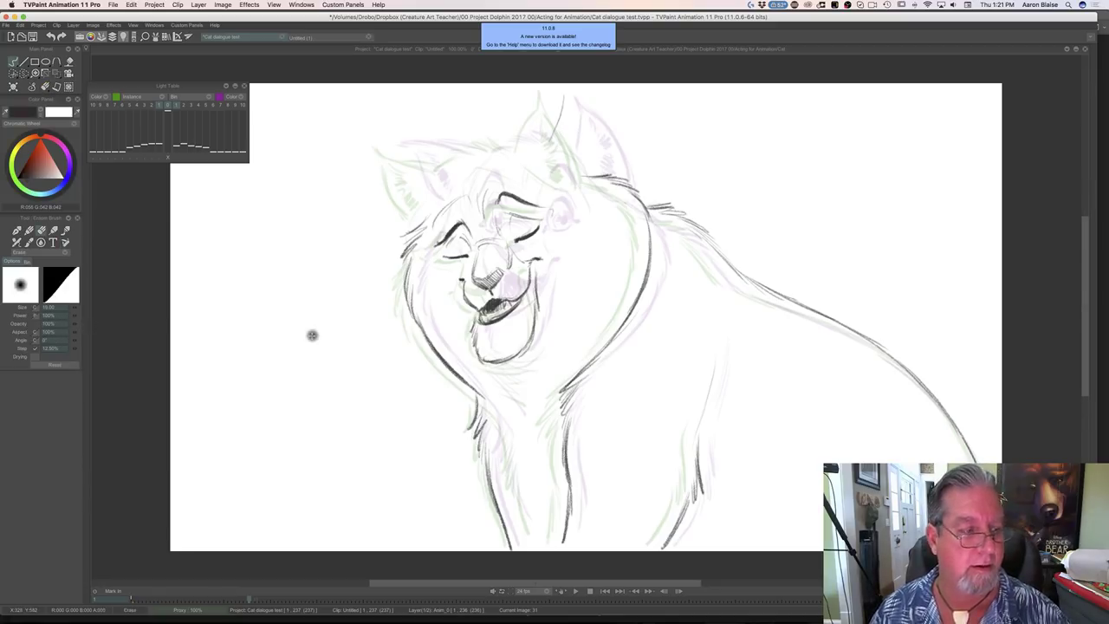
Sketch short fur strokes on the crown of the cat's head, flipping to the previous drawing to check their spacing
key(Left)
key(Right)
key(Left)
key(Right)
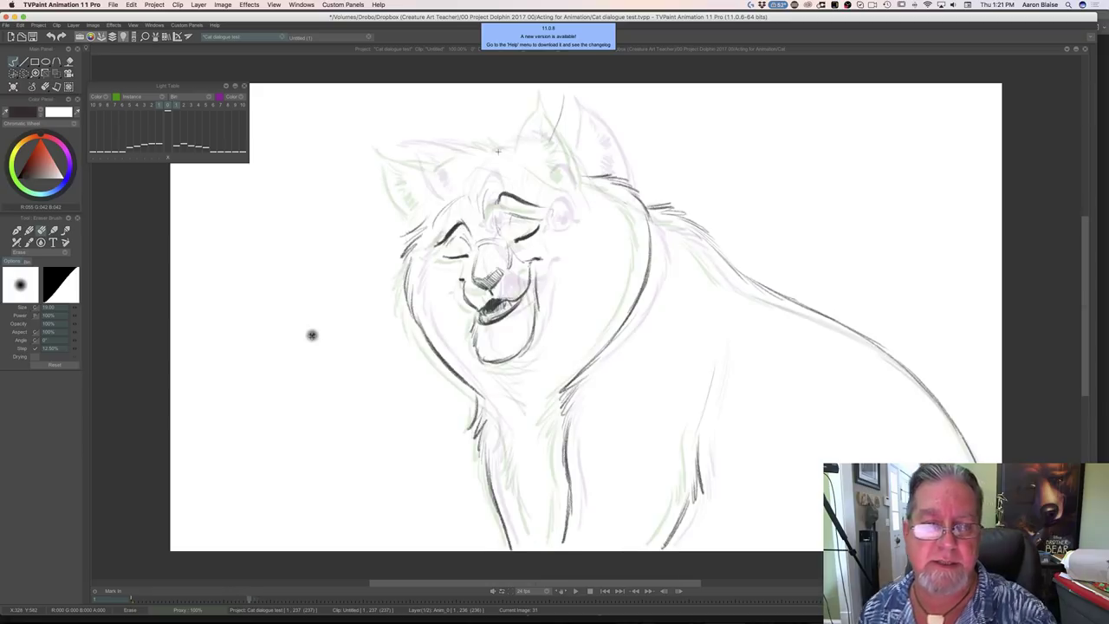
drag(501, 136, 507, 145)
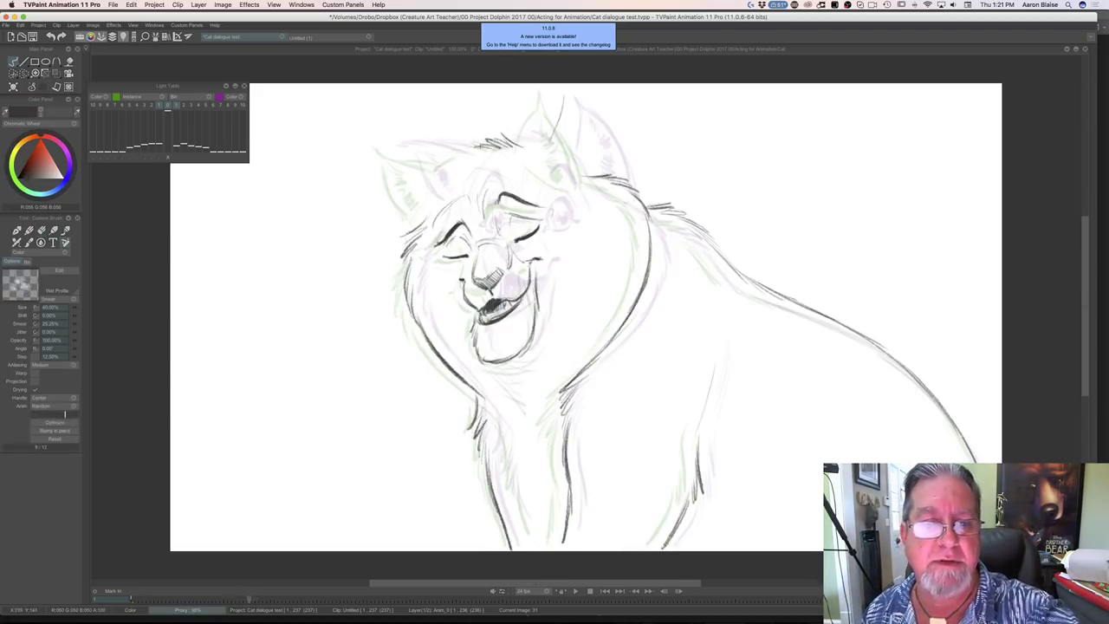
key(Left)
key(Right)
key(Left)
key(Right)
key(Left)
key(Right)
Draw the near ear's pointed outline and hatch its inside, flipping to the previous drawing for comparison
mouse_move(547, 149)
mouse_down()
mouse_move(563, 94)
mouse_move(596, 183)
mouse_up()
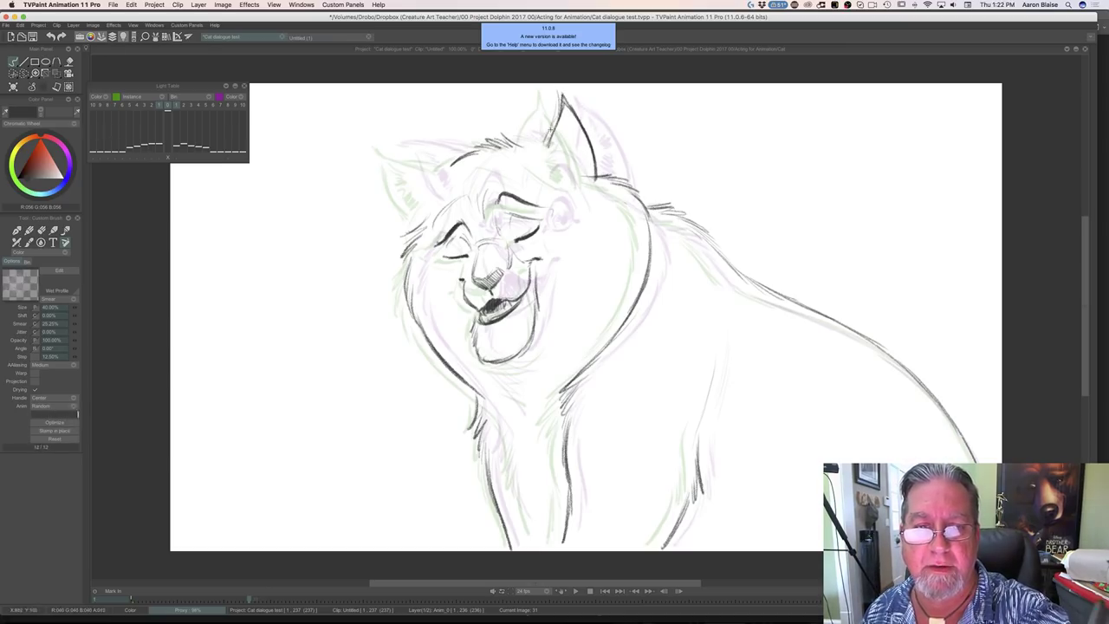
drag(544, 149, 559, 113)
key(Left)
key(Right)
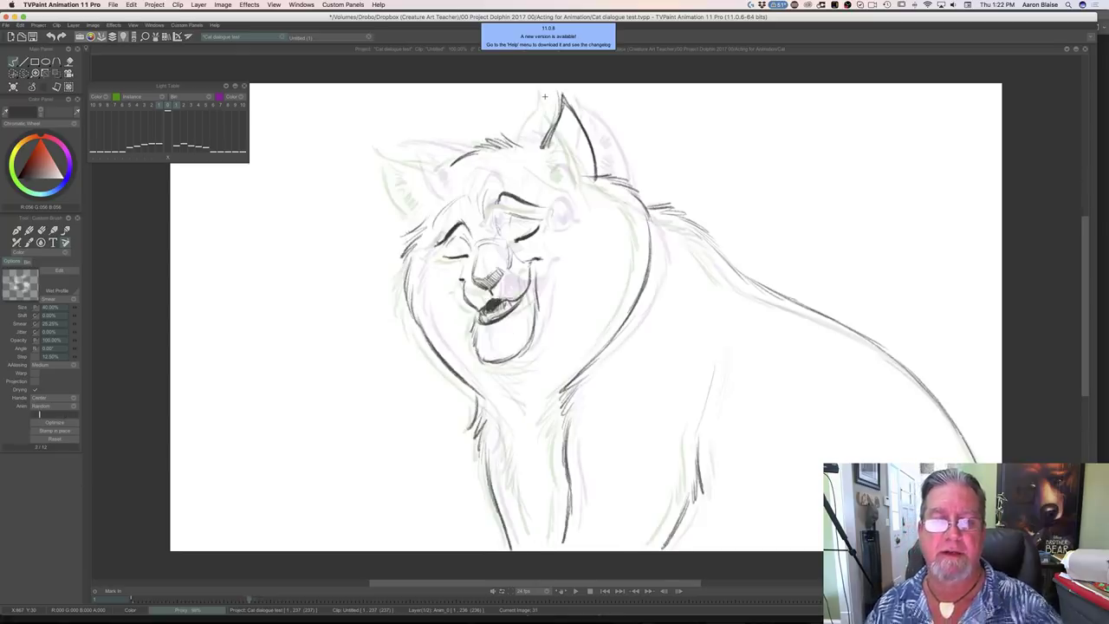
key(Left)
key(Right)
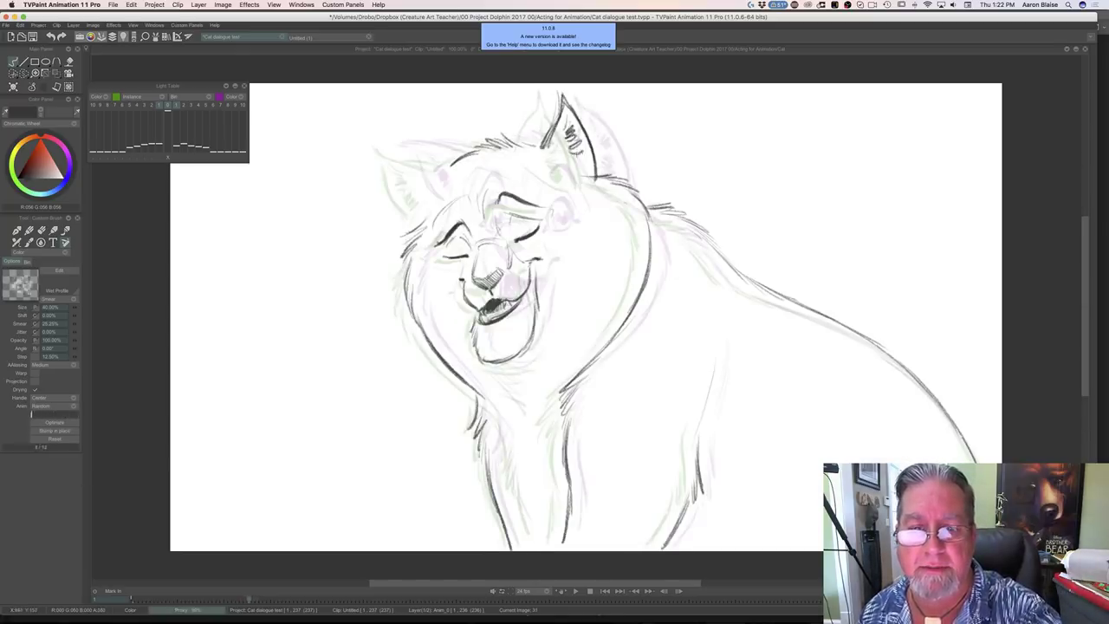
key(Left)
key(Right)
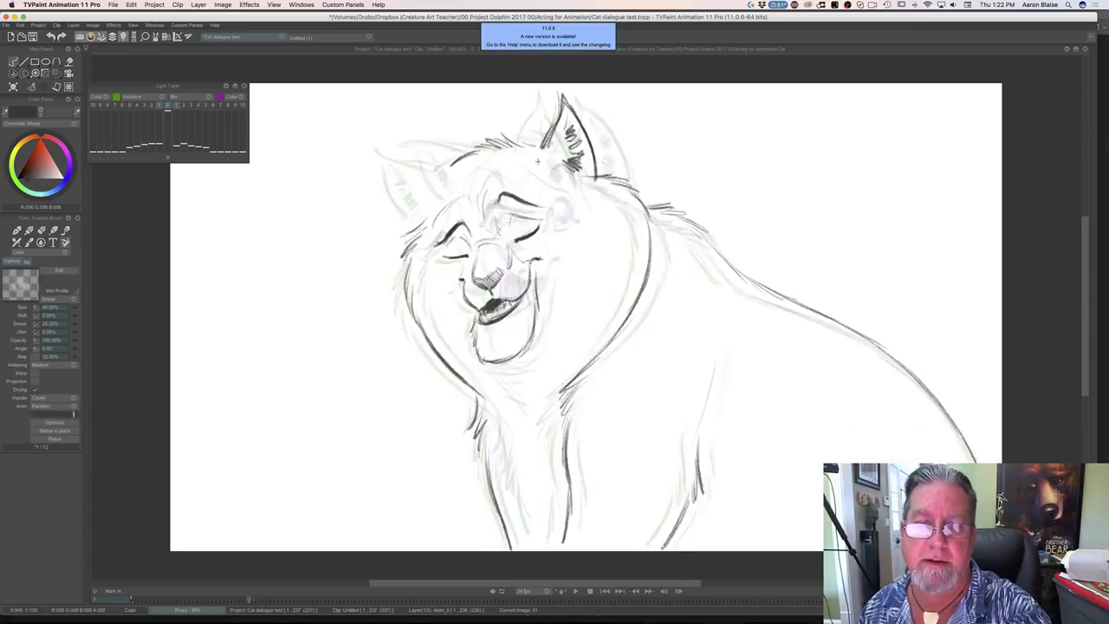
Add fur strokes at the near ear's base and thicken its back edge, flipping to the previous drawing to check
drag(554, 175, 579, 173)
drag(584, 130, 600, 174)
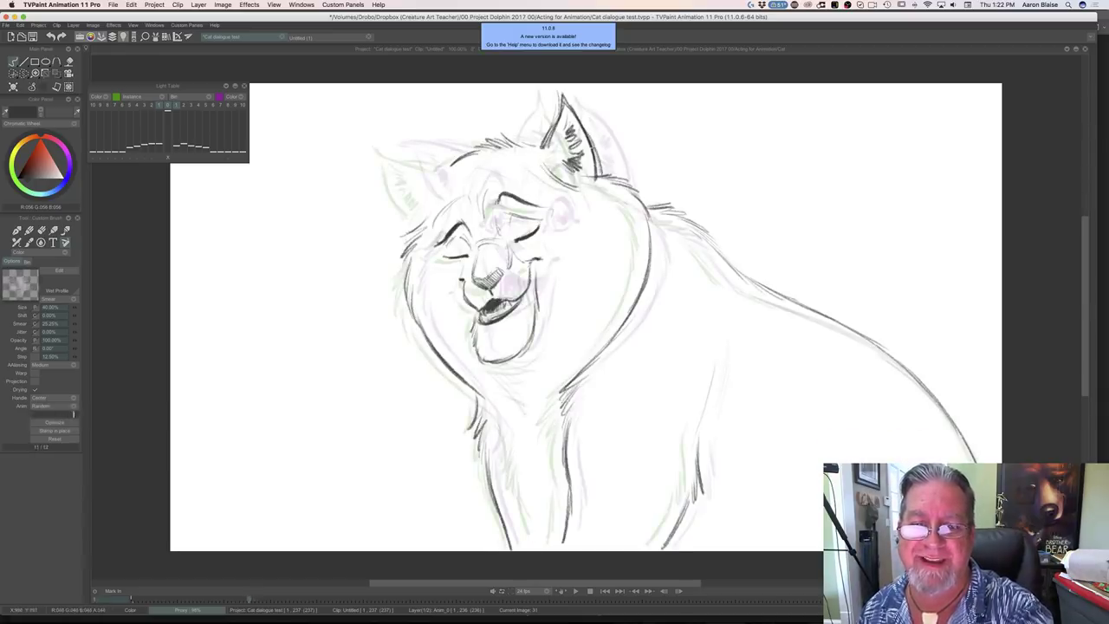
key(Left)
key(Right)
key(Left)
key(Right)
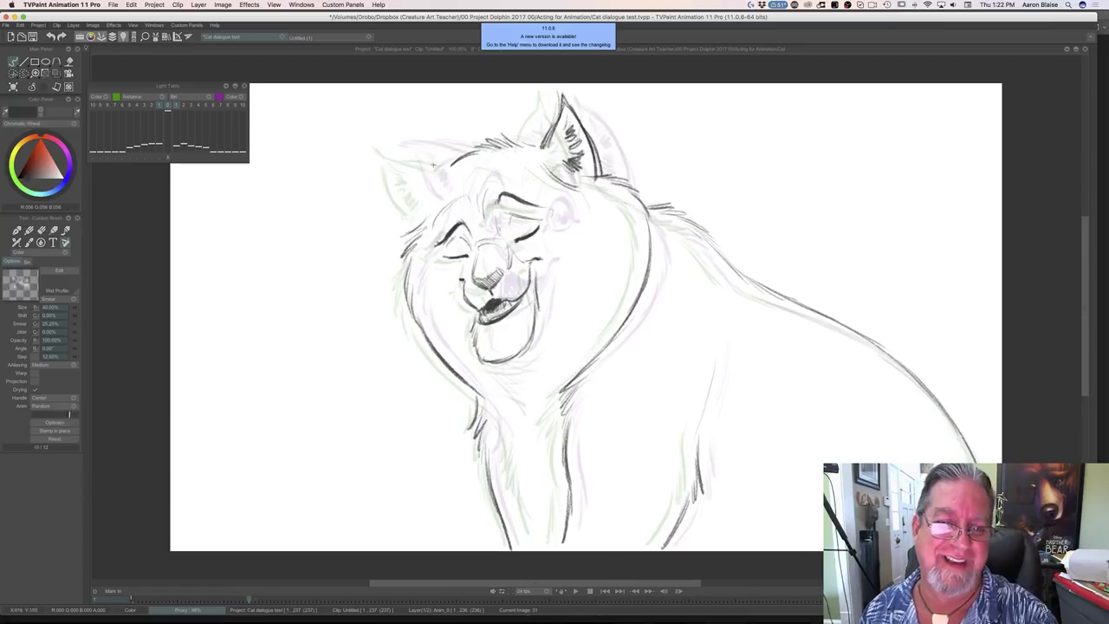
Draw the far ear's outline, hatch its inside and refine its upper edge, flipping against the previous drawing
mouse_move(426, 160)
mouse_down()
mouse_move(441, 158)
mouse_move(390, 151)
mouse_move(424, 207)
mouse_up()
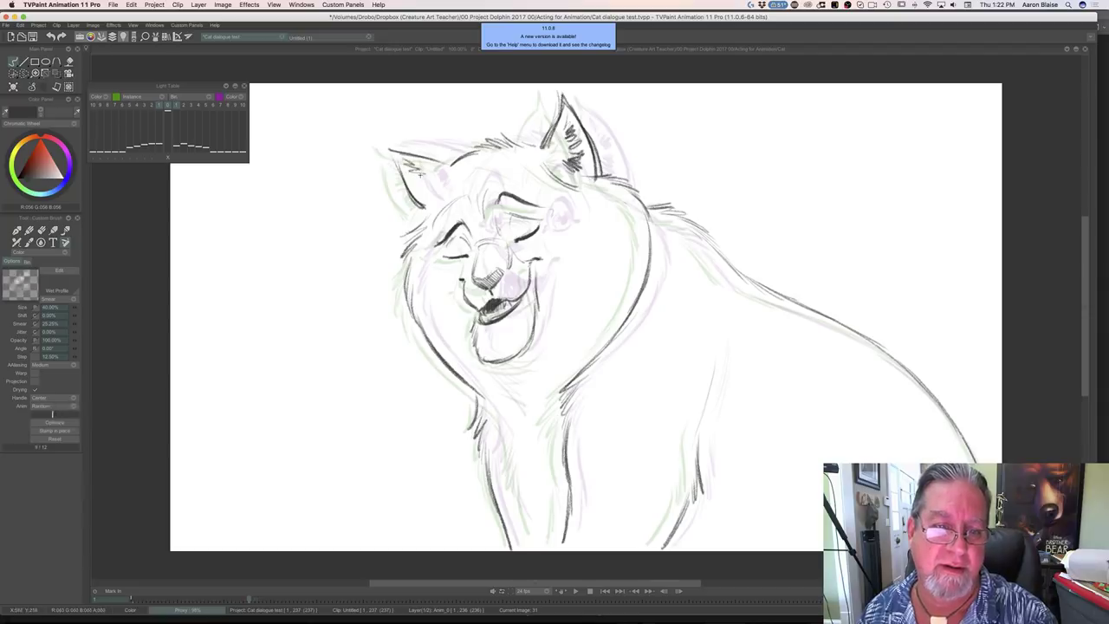
drag(430, 192, 440, 193)
key(Left)
key(Right)
drag(428, 154, 453, 160)
drag(387, 148, 401, 154)
key(Left)
key(Right)
key(Left)
key(Right)
key(Left)
key(Right)
Draw the folds under the chin and the chest fur, flip to the adjacent drawings, and darken the near cheek contour
mouse_move(537, 352)
mouse_down()
mouse_move(490, 369)
mouse_move(508, 384)
mouse_move(495, 400)
mouse_move(499, 438)
mouse_move(534, 541)
mouse_up()
key(Left)
key(Right)
key(Right)
key(Left)
key(Left)
key(Right)
key(Left)
key(Right)
key(Left)
key(Right)
mouse_move(642, 219)
mouse_down()
mouse_move(634, 314)
mouse_move(563, 395)
mouse_move(561, 424)
mouse_up()
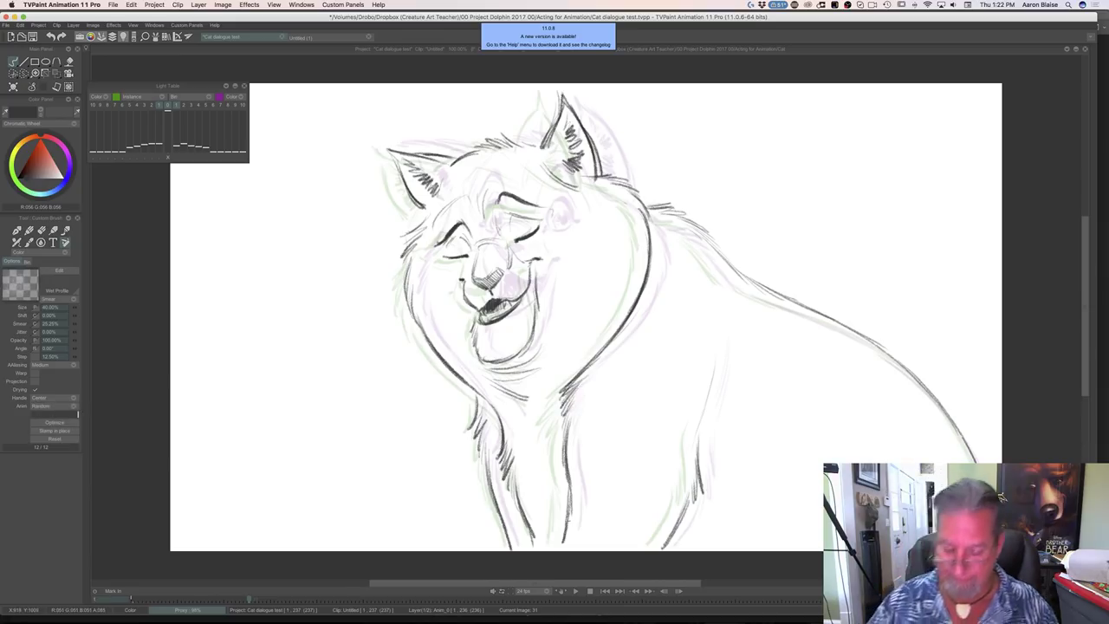
Show the timeline, select the drawings from frame 1 through drawing 21, and play the selection to review the motion
key(Up)
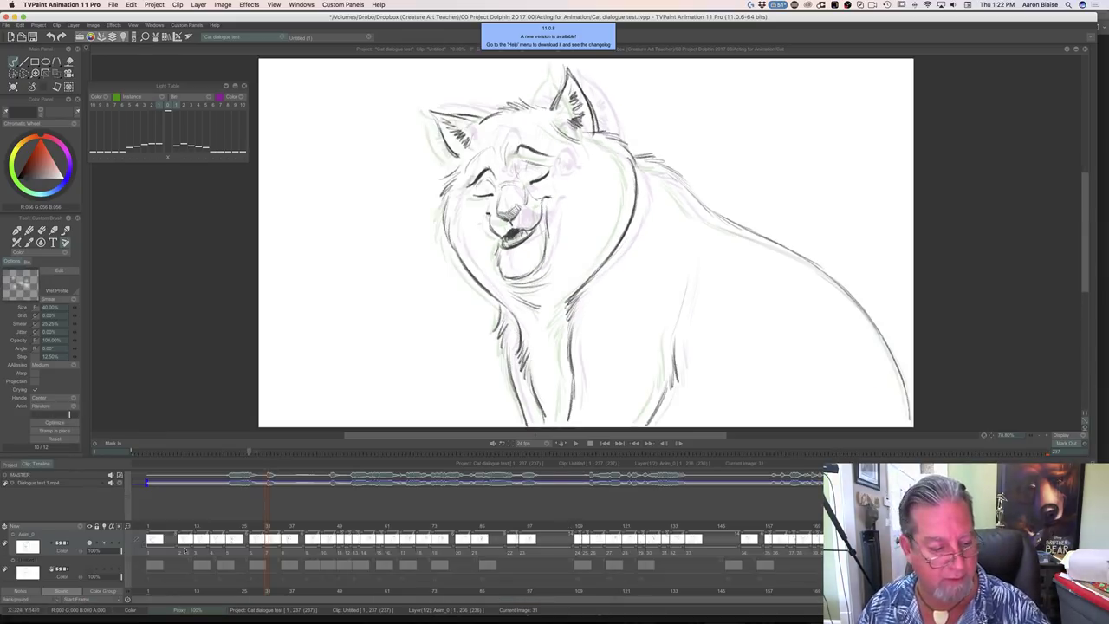
drag(151, 551, 505, 540)
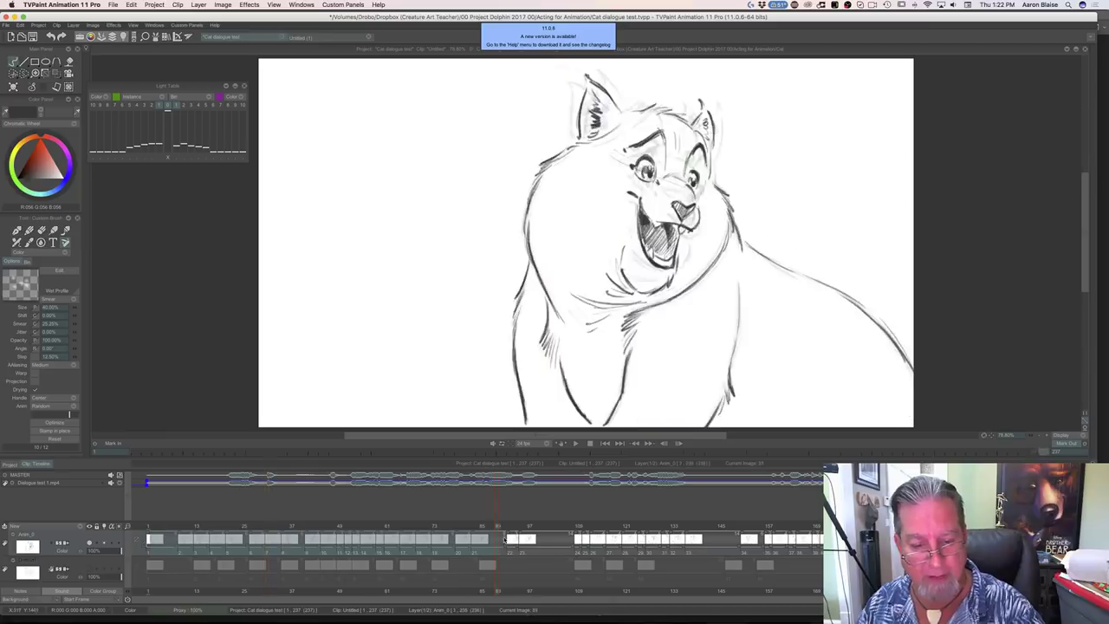
click(575, 444)
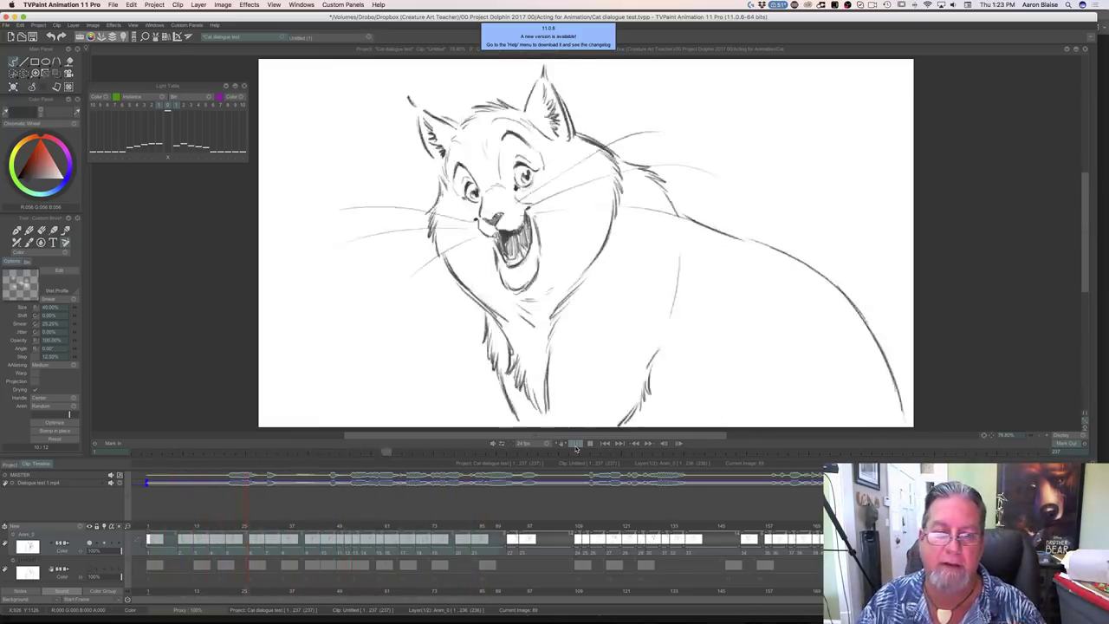
click(590, 444)
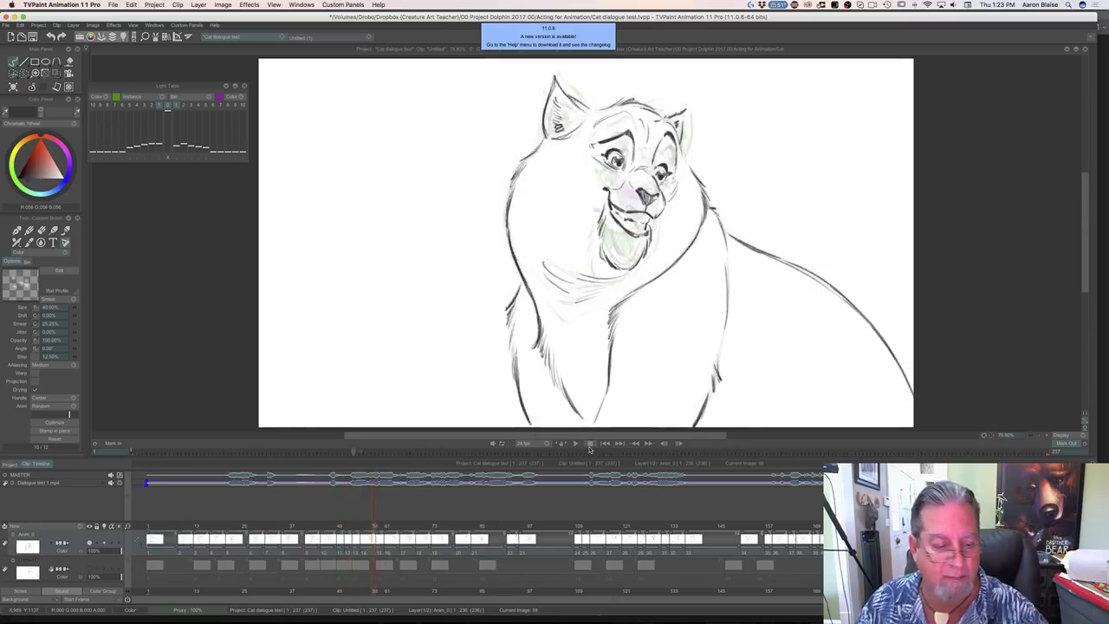
Review the drawings from frame 21 to frame 31 and flip between the neighbouring poses
click(225, 539)
click(229, 540)
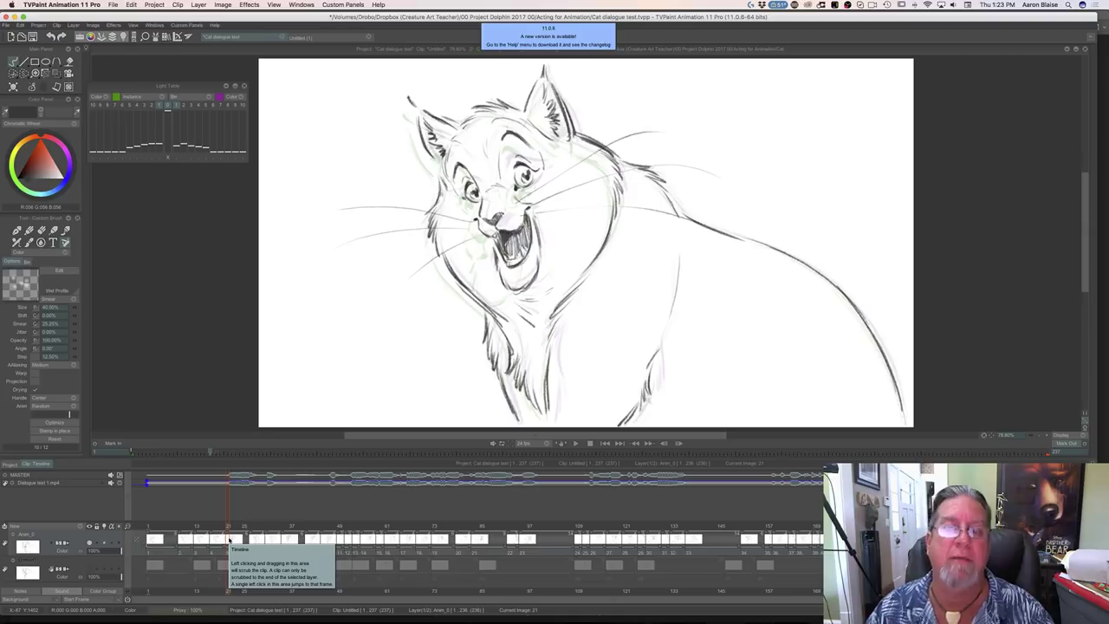
mouse_move(227, 527)
mouse_down()
mouse_move(175, 525)
mouse_move(291, 527)
mouse_move(234, 533)
mouse_move(287, 534)
mouse_move(269, 538)
mouse_up()
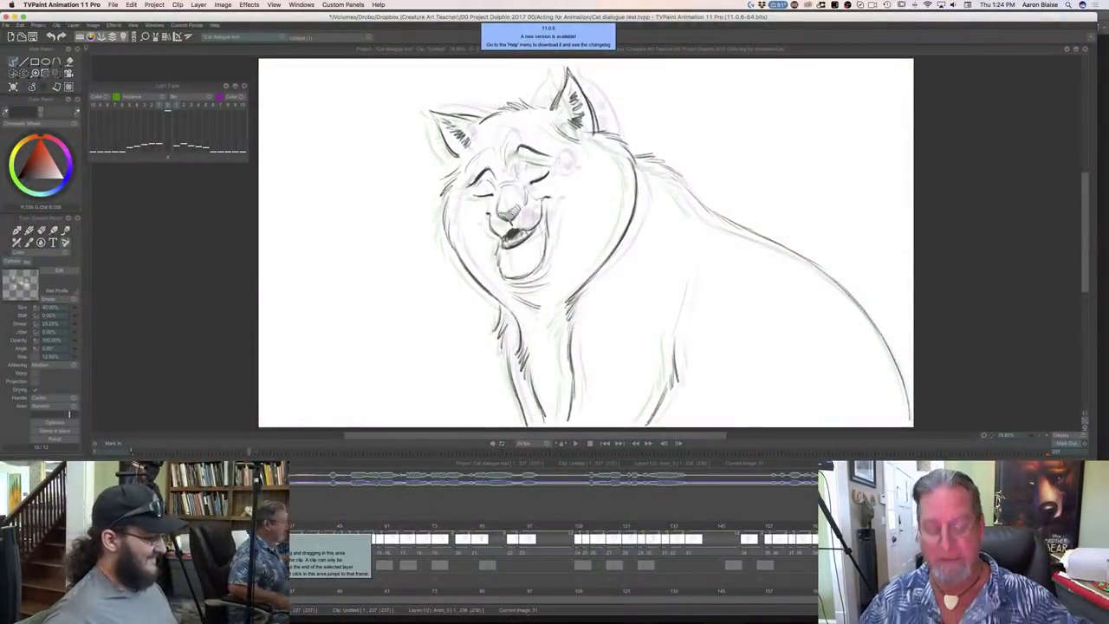
key(Left)
key(Left)
key(Right)
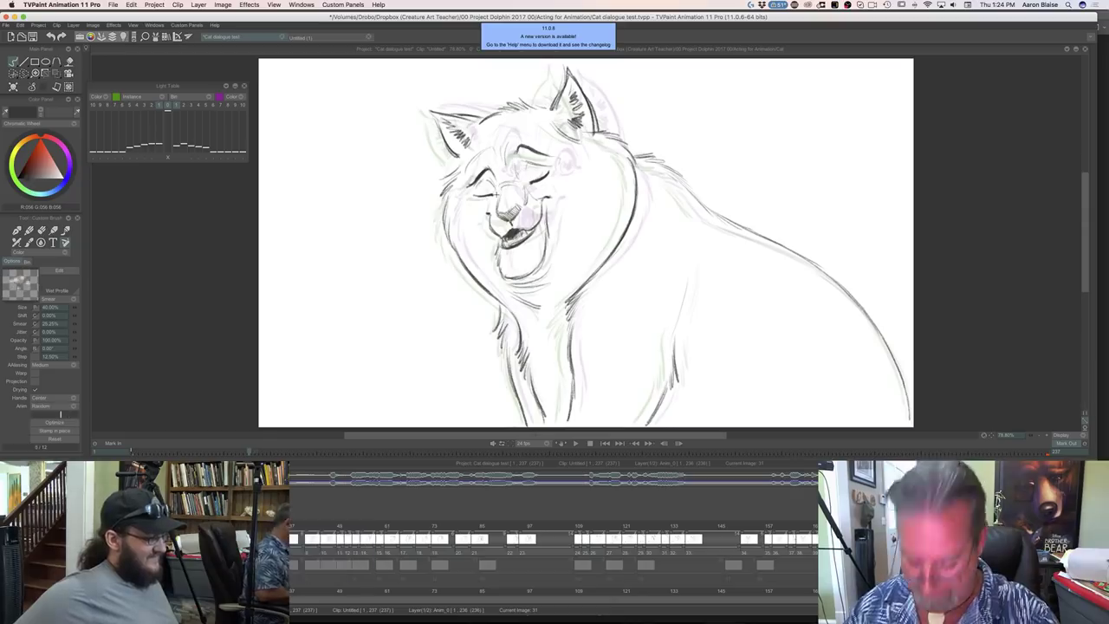
key(Tab)
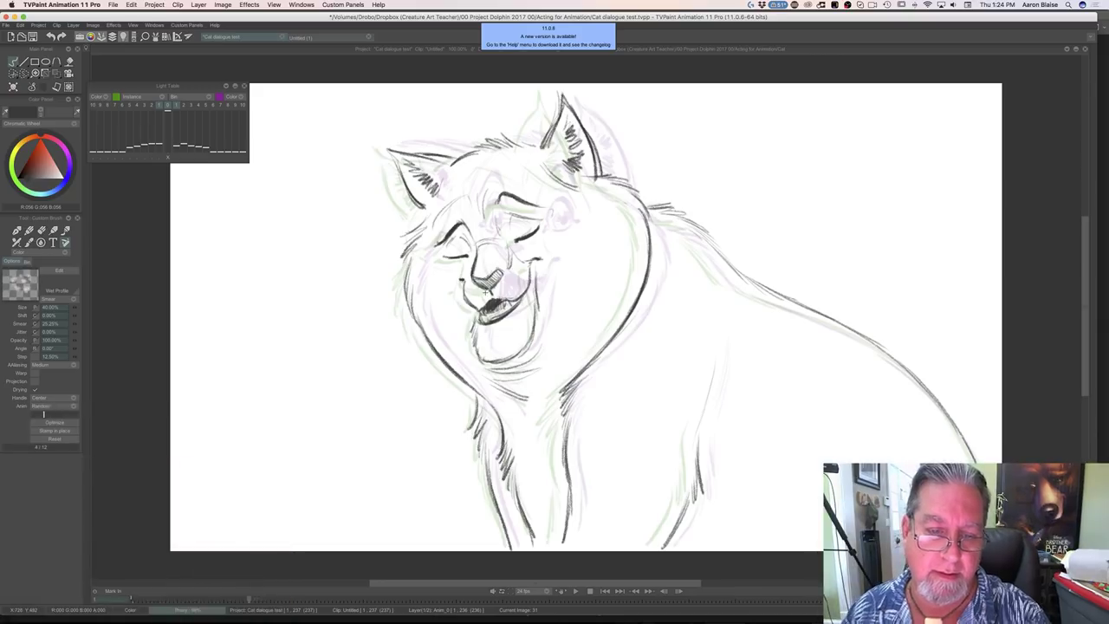
key(Tab)
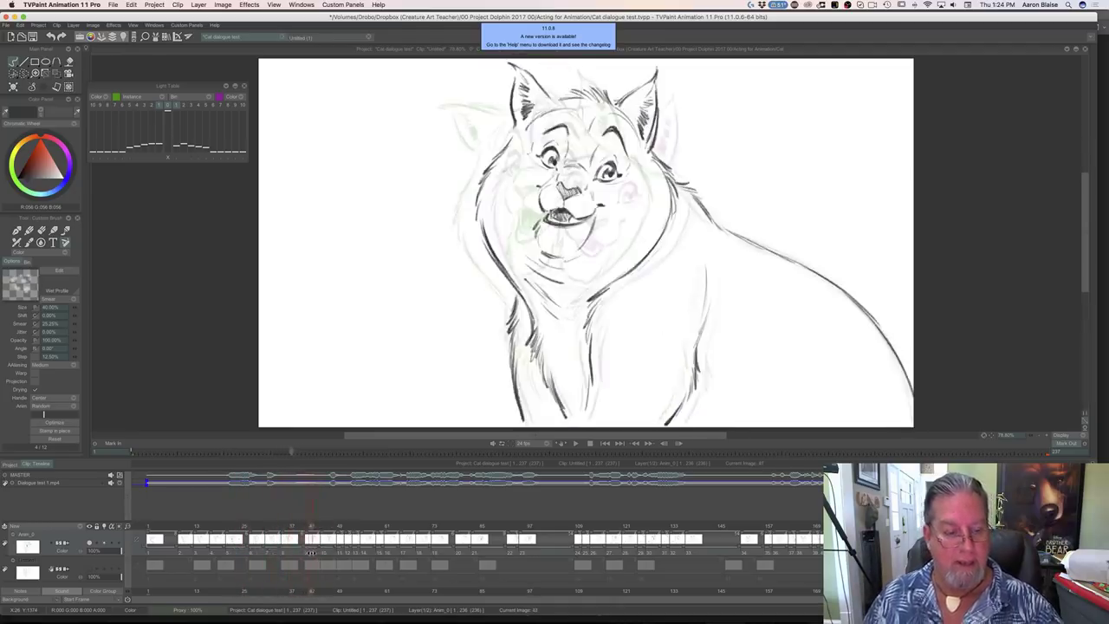
Scrub to the open-mouth pose near frame 84 and move drawing 21 to the right along the timeline to make room before it
mouse_move(297, 553)
mouse_down()
mouse_move(525, 568)
mouse_move(442, 569)
mouse_move(475, 570)
mouse_move(474, 537)
mouse_up()
click(485, 539)
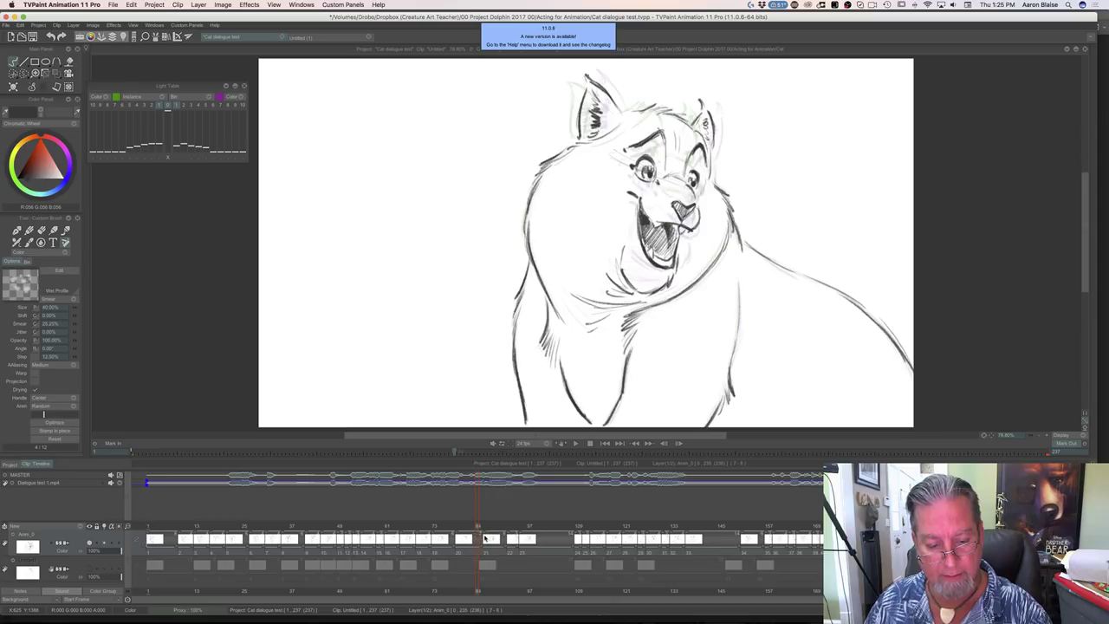
click(488, 539)
click(492, 539)
click(501, 539)
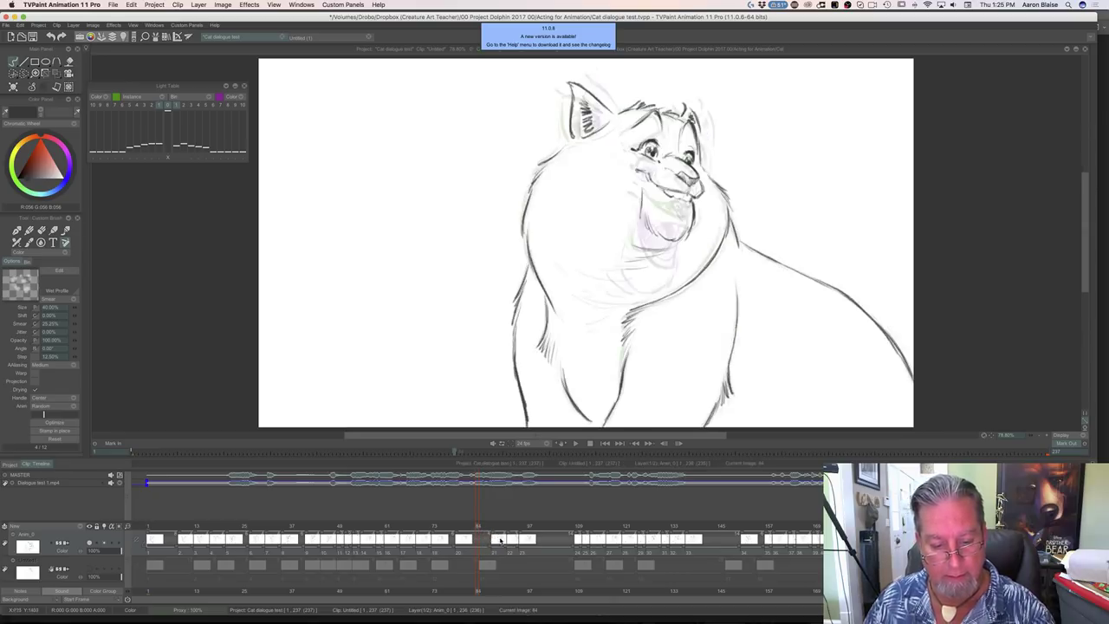
click(507, 539)
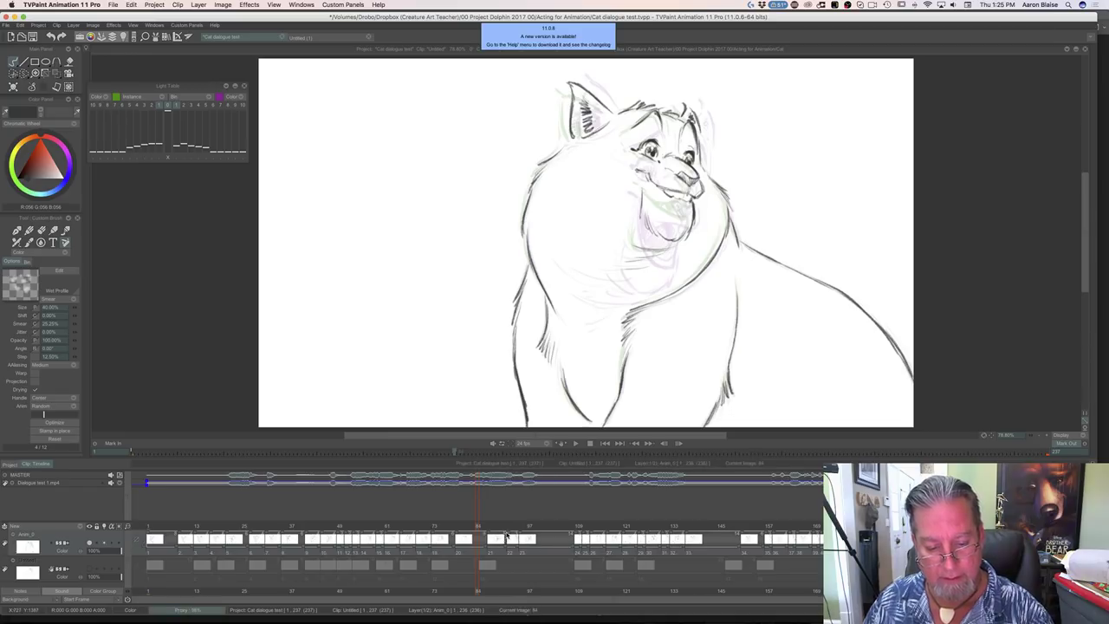
Create a separate drawing at frame 83 and clear its image to leave a blank in-between over the light table
click(462, 528)
mouse_move(479, 530)
mouse_down()
mouse_move(503, 530)
mouse_move(439, 535)
mouse_move(476, 536)
mouse_up()
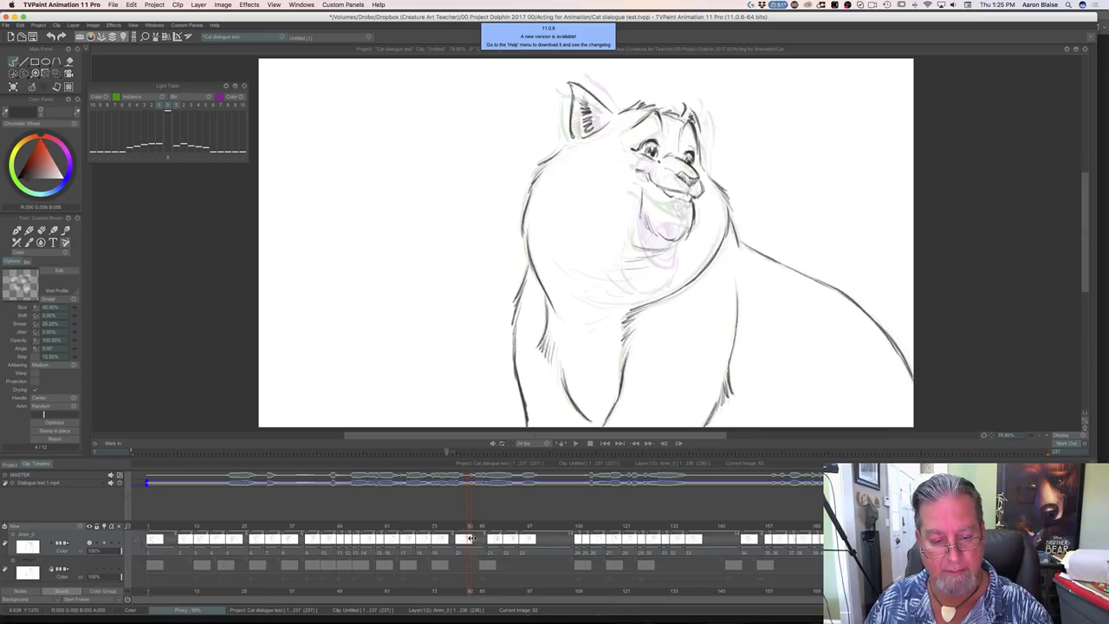
drag(470, 538, 473, 537)
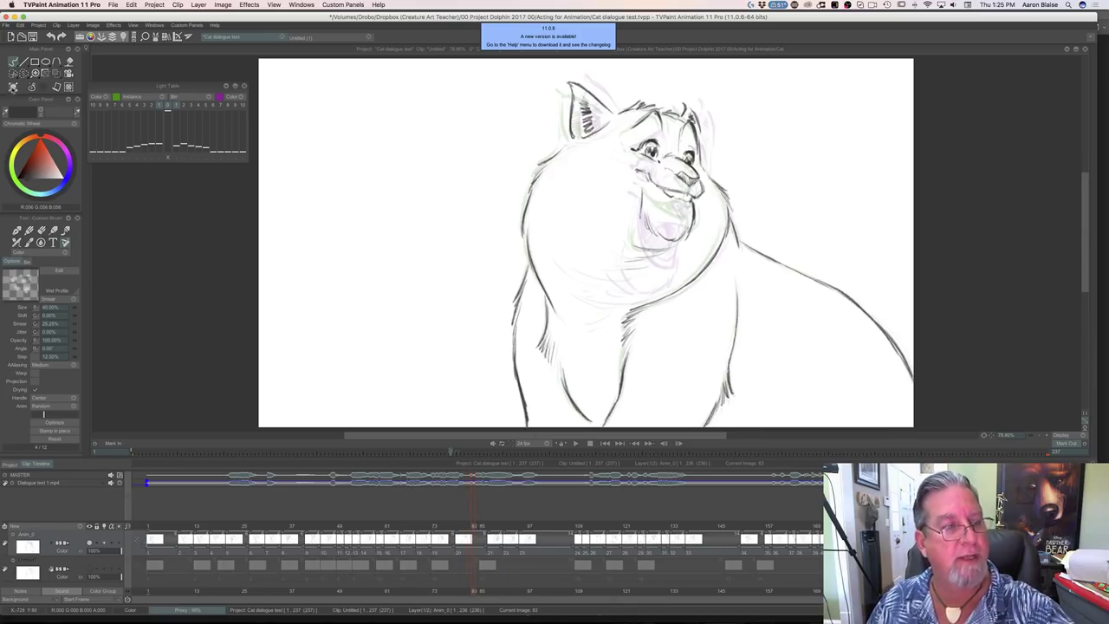
click(12, 87)
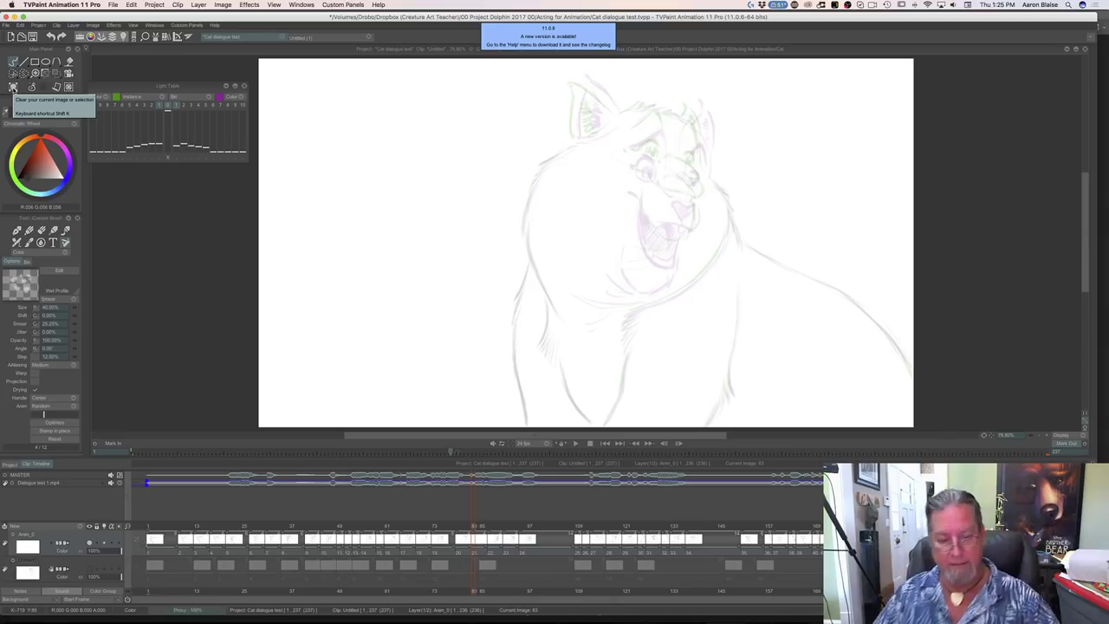
mouse_move(472, 524)
mouse_down()
mouse_move(438, 529)
mouse_move(481, 538)
mouse_up()
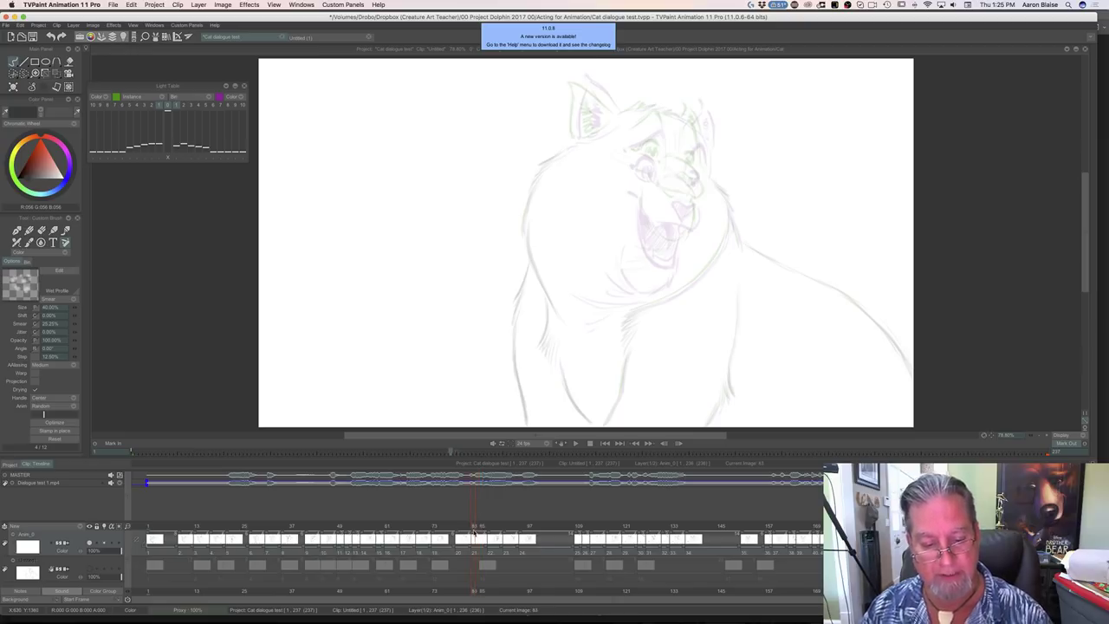
mouse_move(473, 538)
mouse_down()
mouse_move(444, 538)
mouse_move(487, 538)
mouse_move(474, 540)
mouse_up()
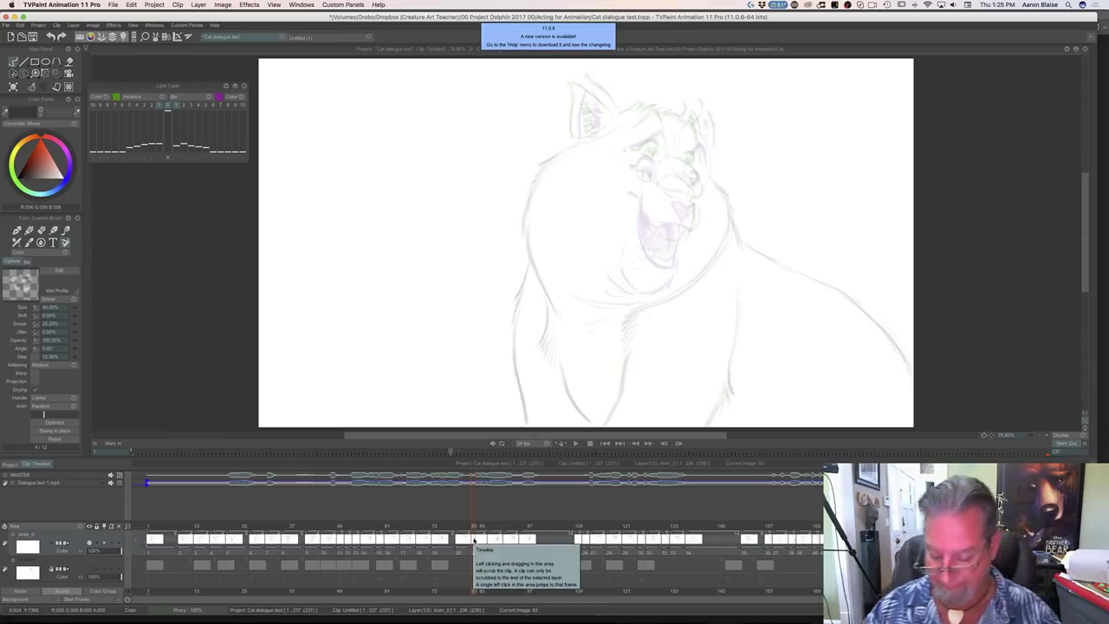
Hide the timeline and draw the shoulder line and foreleg contour below the far cheek, flipping to the previous drawing to compare
key(Tab)
key(Left)
key(Right)
drag(765, 280, 779, 320)
key(Left)
key(Right)
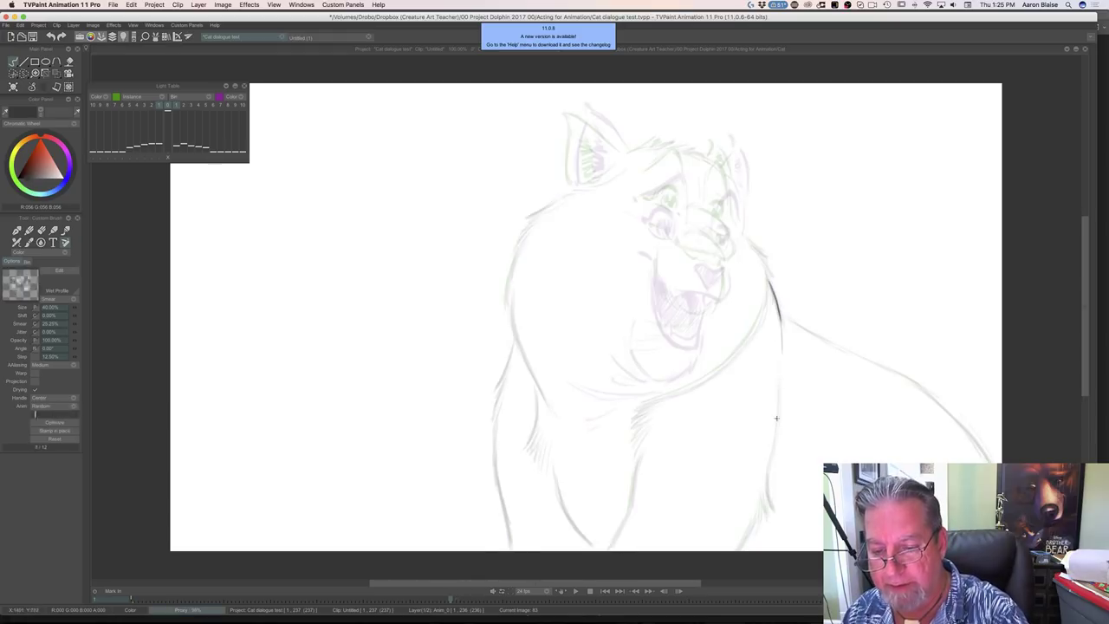
mouse_move(780, 381)
mouse_down()
mouse_move(768, 512)
mouse_move(761, 496)
mouse_move(735, 552)
mouse_up()
key(Left)
key(Right)
Draw the cat's back line from the shoulder down to the rump, flipping to the previous drawing to check it
mouse_move(780, 314)
mouse_down()
mouse_move(880, 363)
mouse_move(862, 356)
mouse_move(974, 443)
mouse_up()
drag(930, 396, 989, 463)
key(Left)
key(Right)
key(Left)
key(Right)
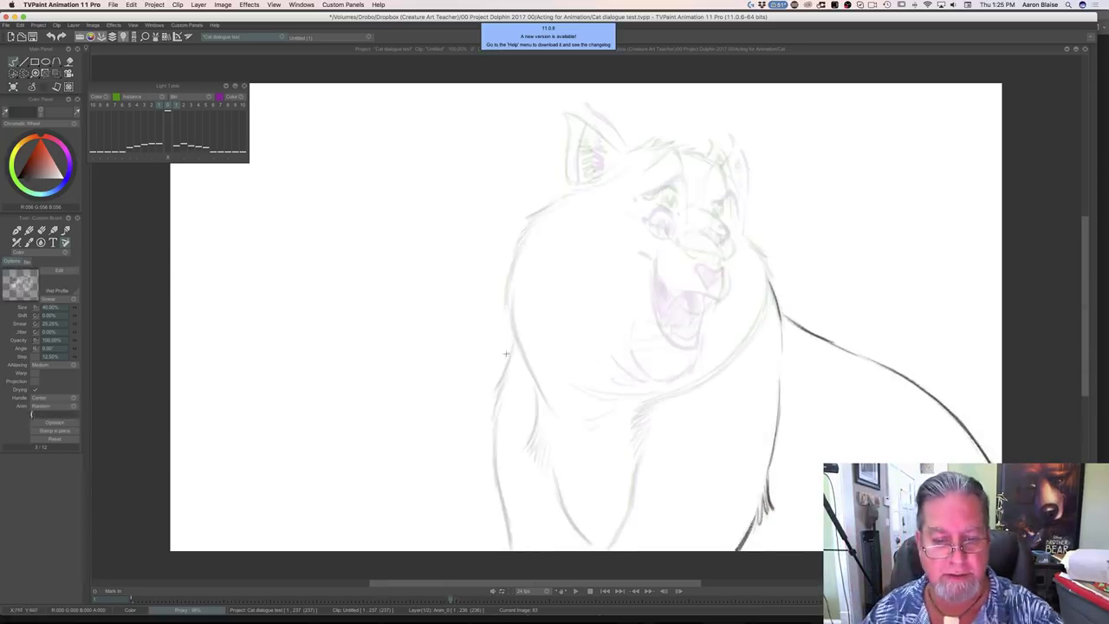
Draw the outer contour of the other foreleg with fur strokes at its top, flipping against the previous drawing
drag(513, 347, 495, 409)
drag(497, 407, 511, 547)
key(Left)
key(Right)
key(Left)
key(Right)
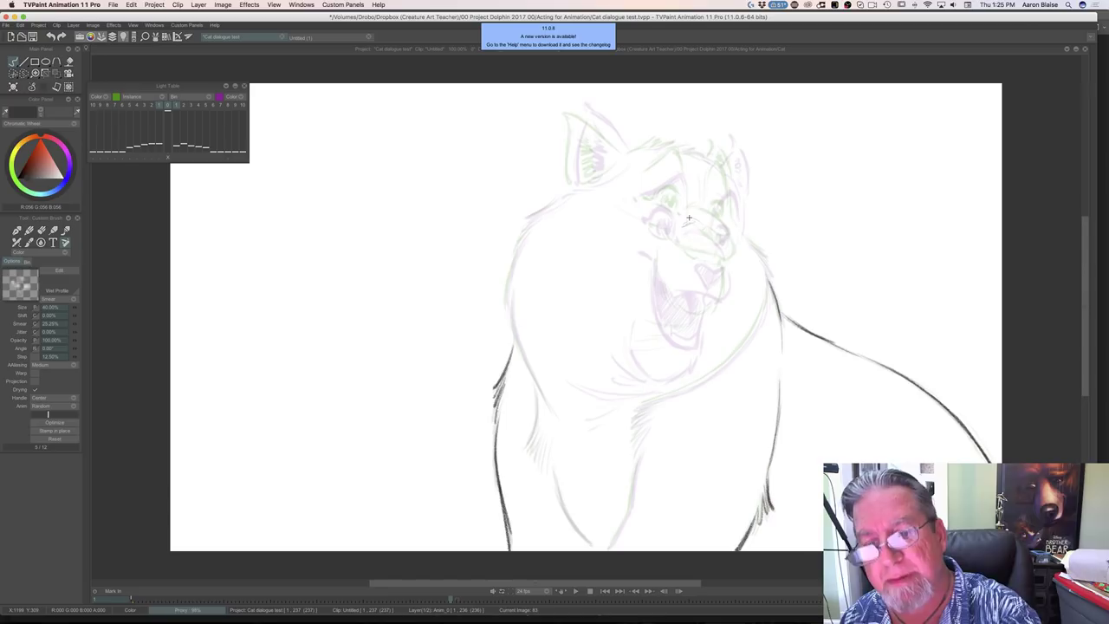
Draw the nose bridge, nose outline and front edge of the muzzle, flipping to the previous drawing to compare
key(Left)
key(Right)
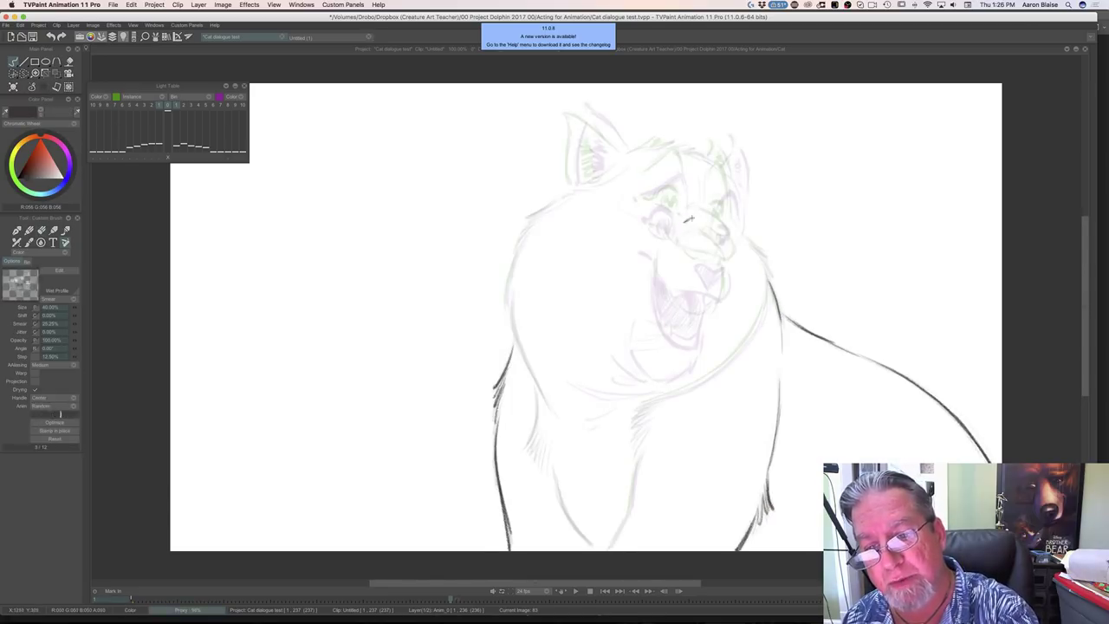
key(Left)
key(Right)
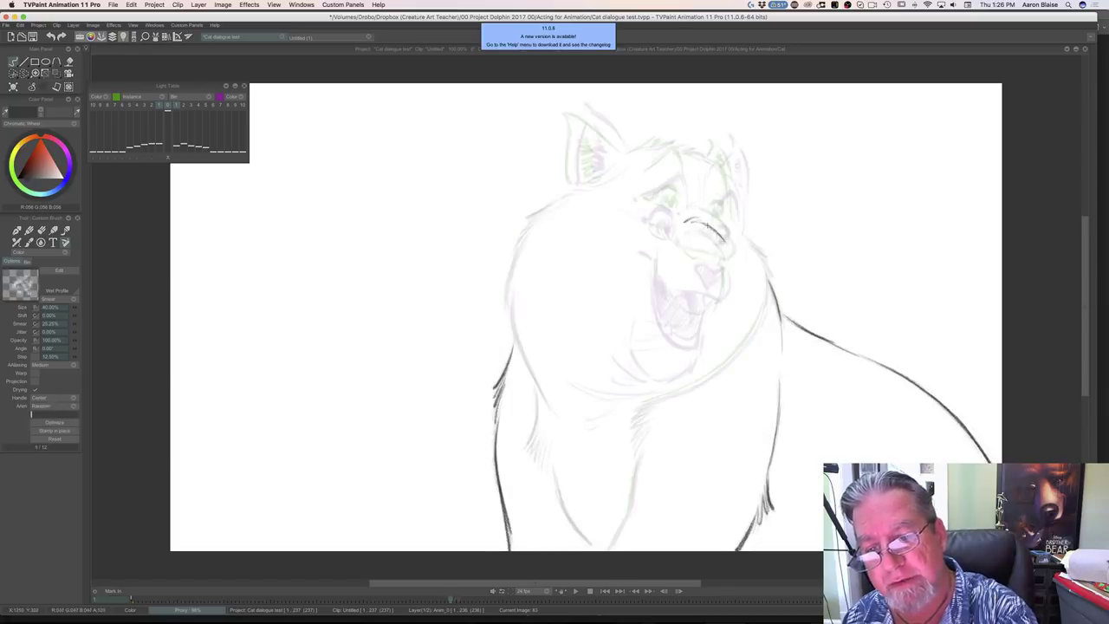
key(Left)
key(Right)
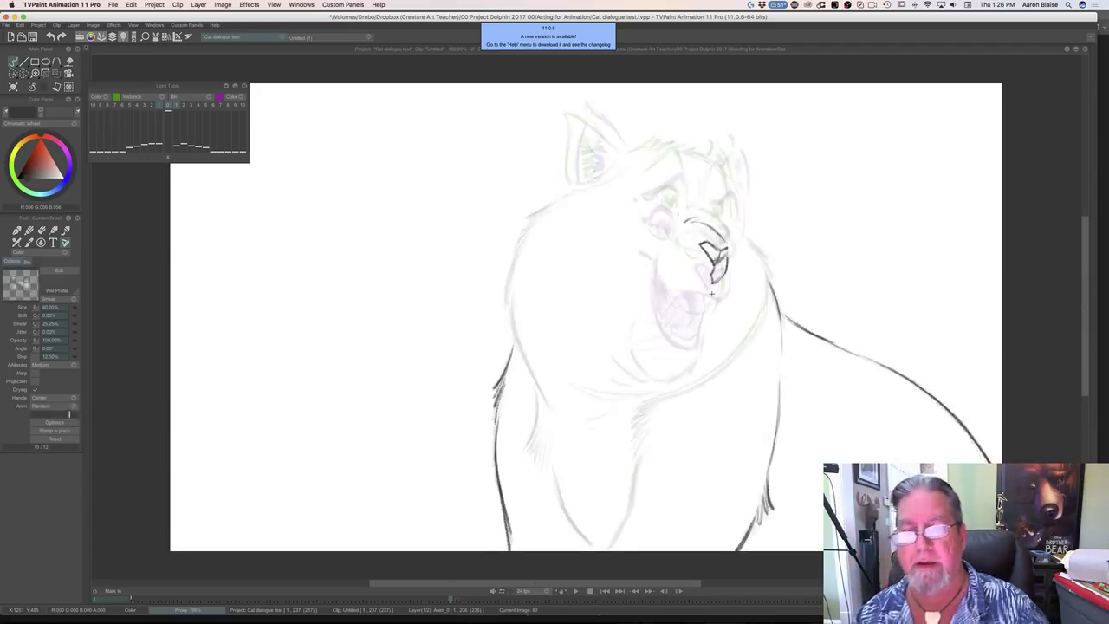
Draw the furry outer contour of the near cheek from below the ear down to the chest, flipping to neighbouring drawings to check it
mouse_move(545, 209)
mouse_down()
mouse_move(559, 195)
mouse_move(520, 236)
mouse_up()
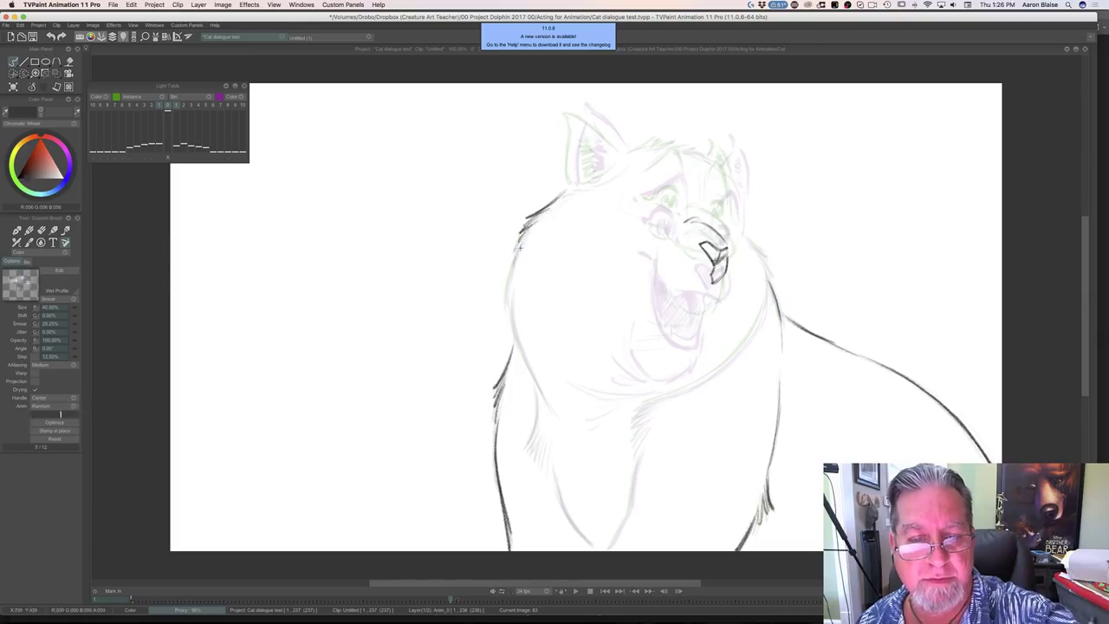
drag(511, 279, 523, 364)
drag(510, 300, 541, 390)
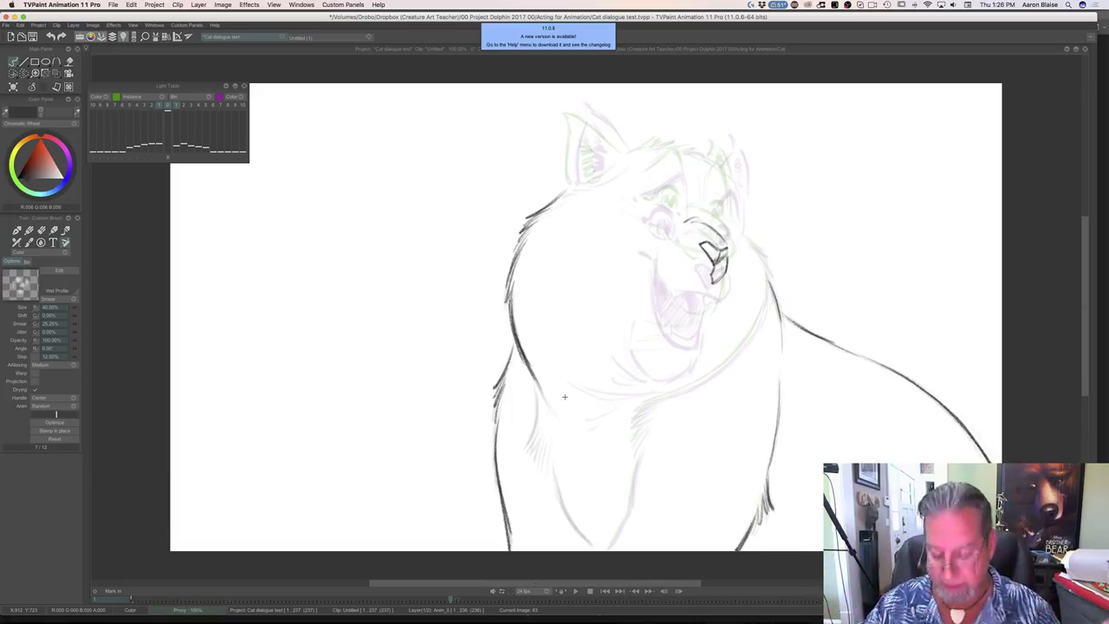
key(Left)
key(Right)
key(Left)
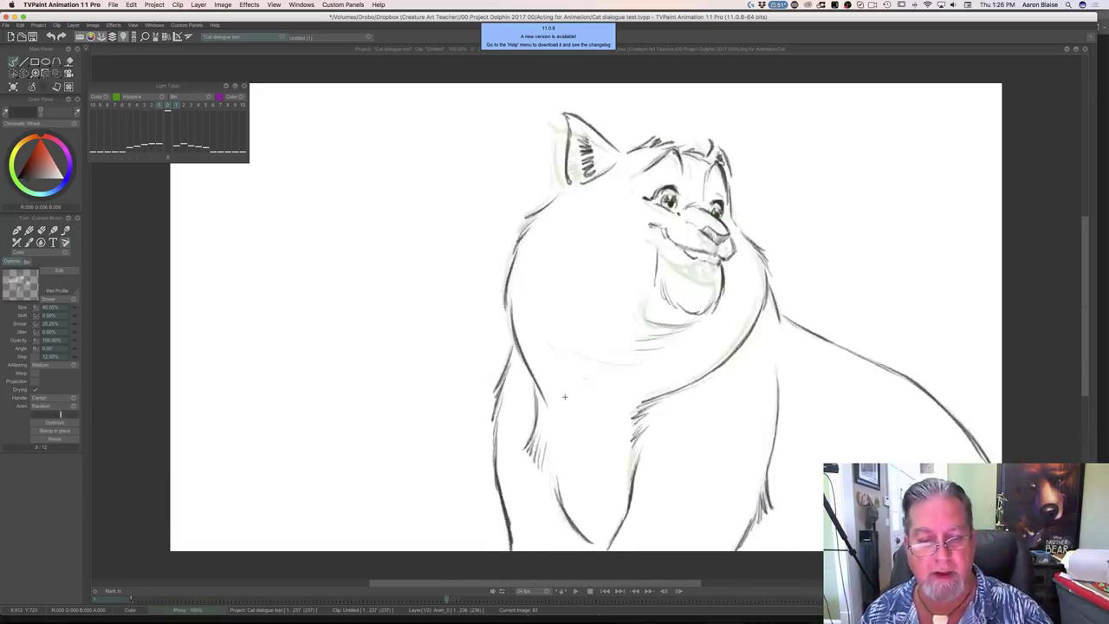
key(Right)
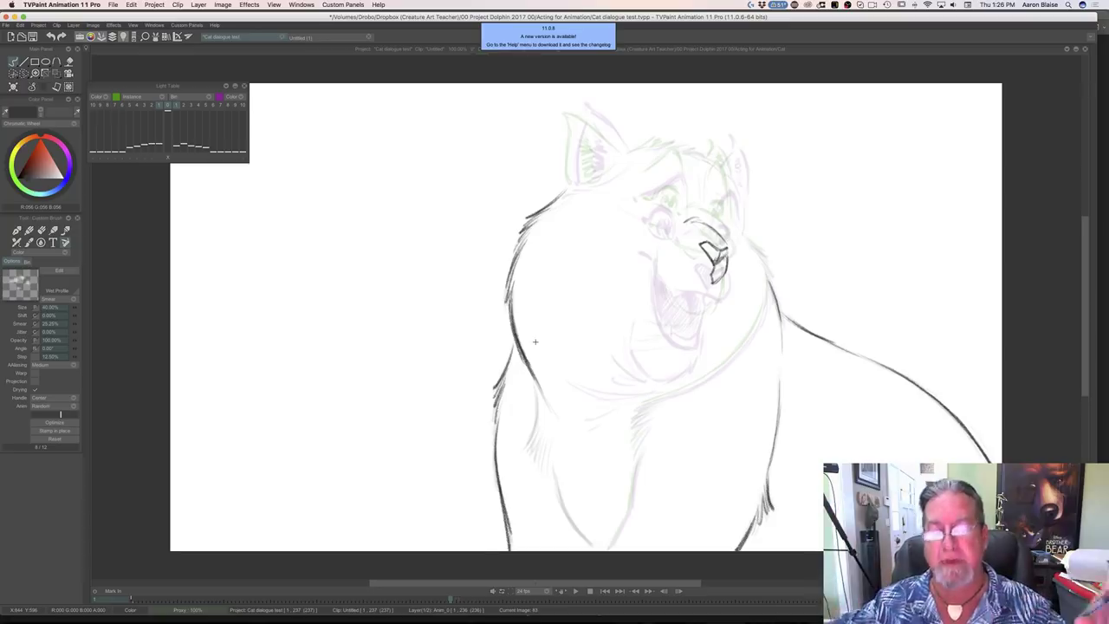
key(Left)
key(Right)
key(Right)
key(Left)
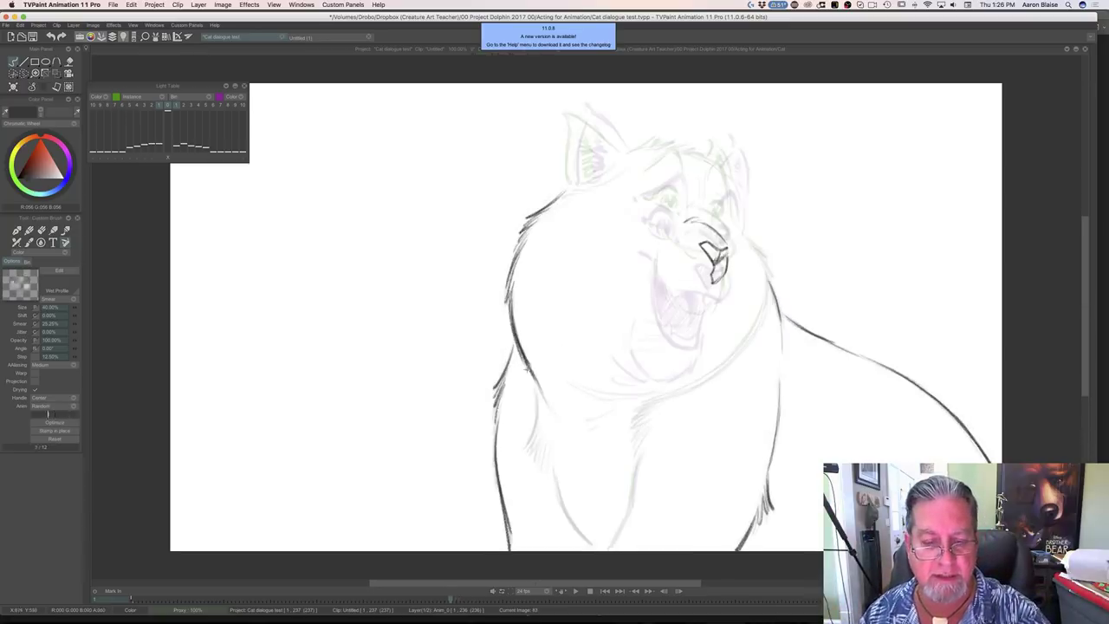
Draw the inner contour of the near foreleg with a fur tuft at its top, flipping against the previous drawing
mouse_move(550, 418)
mouse_down()
mouse_move(528, 446)
mouse_move(544, 448)
mouse_move(561, 508)
mouse_move(593, 549)
mouse_up()
key(Left)
key(Right)
key(Left)
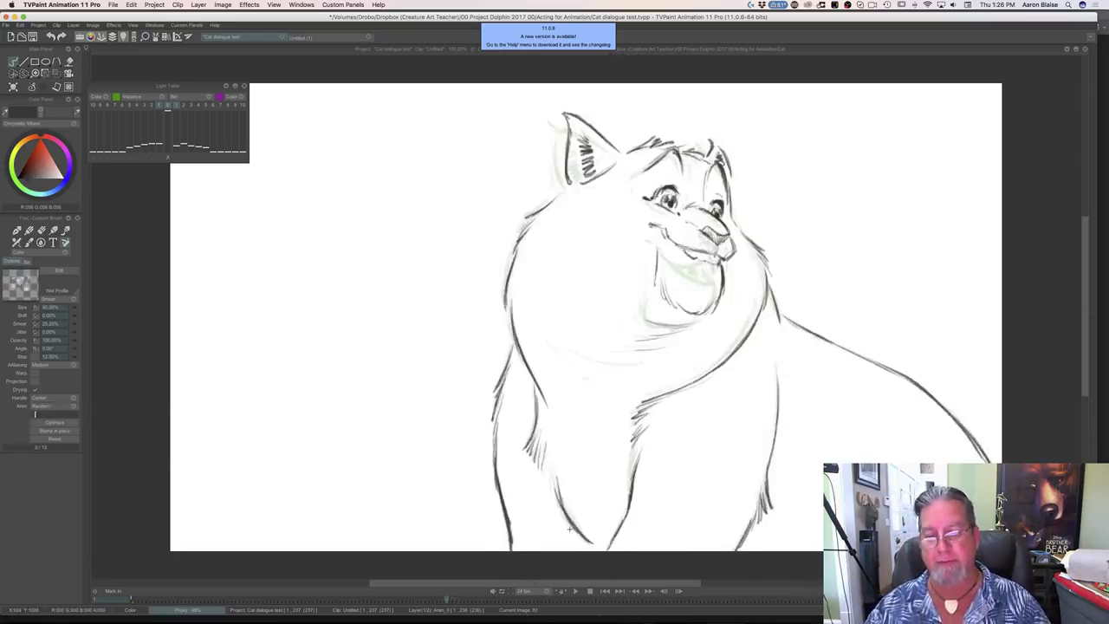
key(Right)
key(Left)
key(Right)
Outline the near and far eyes, flipping to the previous drawing to check their placement
key(Left)
key(Right)
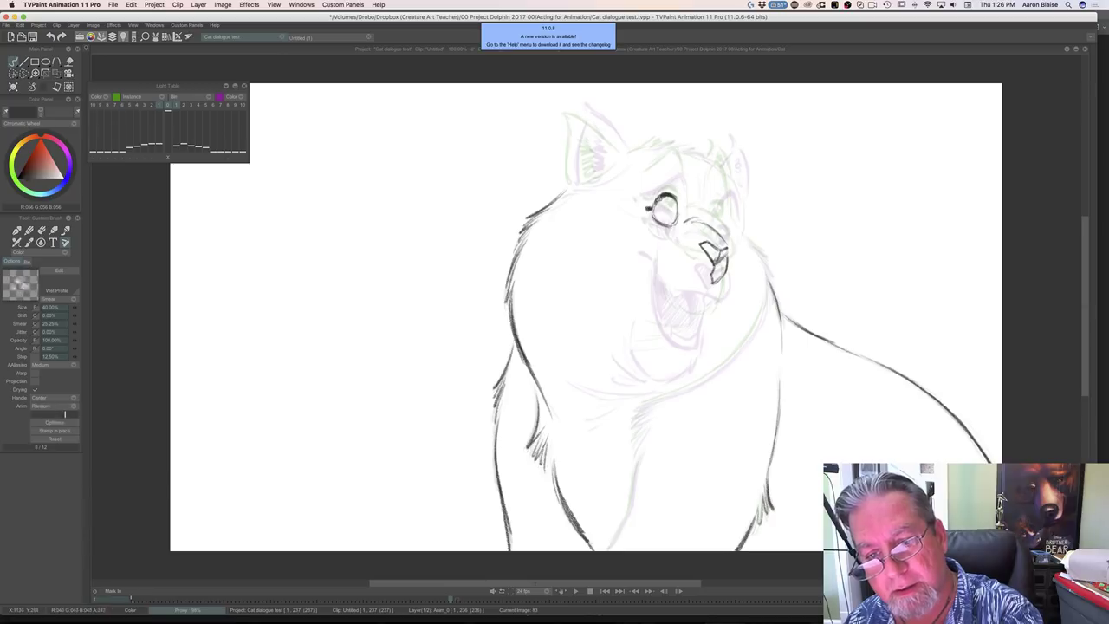
key(Left)
key(Right)
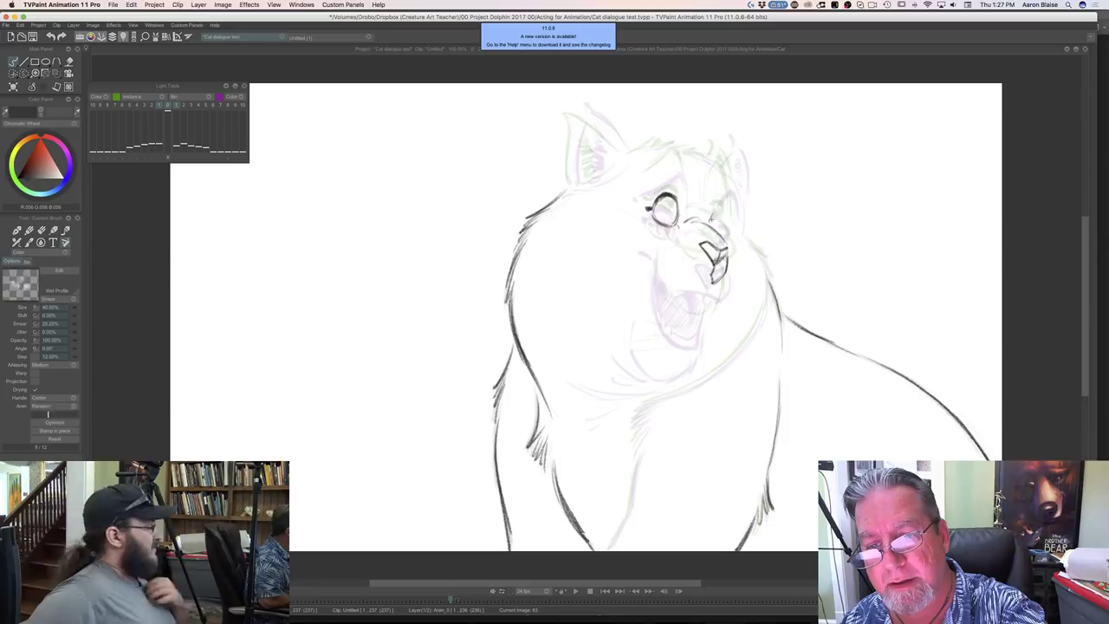
drag(712, 214, 719, 213)
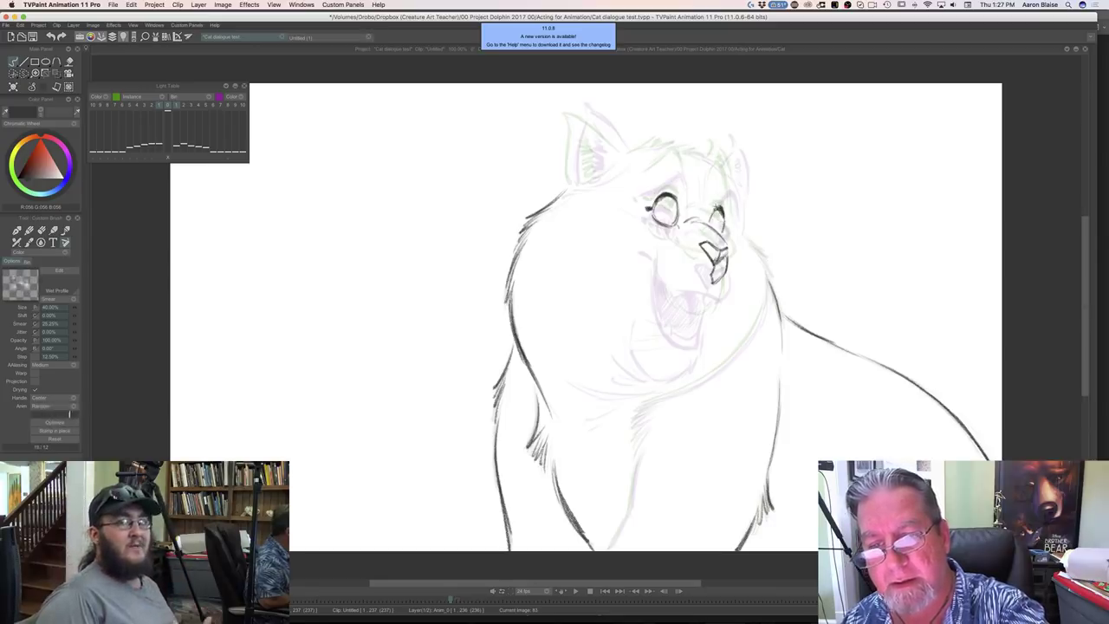
key(Left)
key(Right)
Draw the arched brow lines above both eyes, flipping to the previous drawing to compare
key(Left)
key(Right)
key(Left)
key(Right)
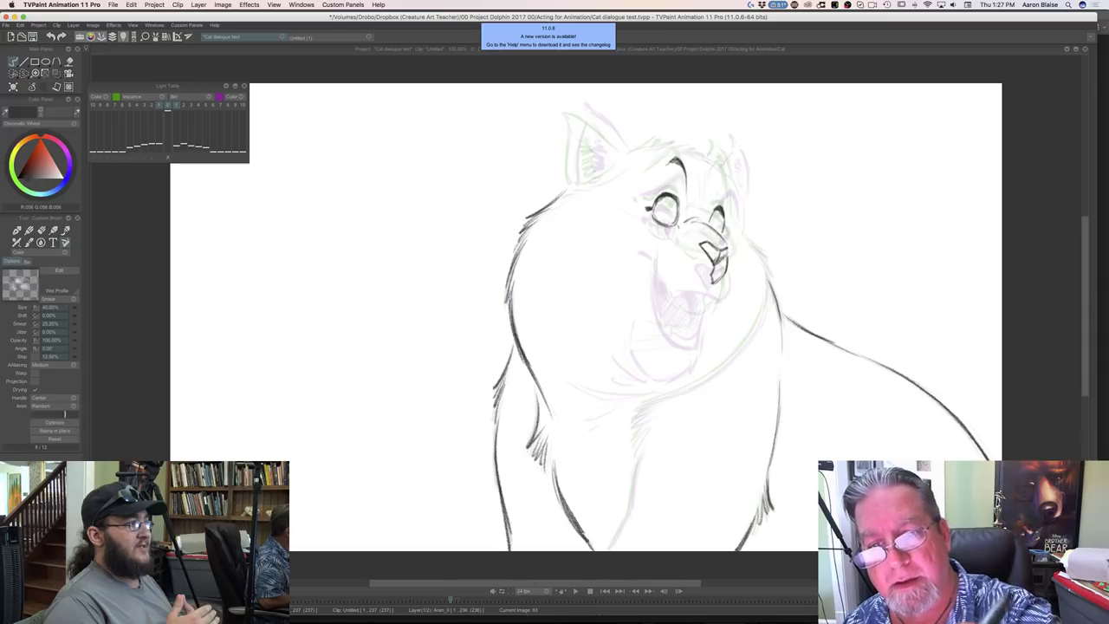
drag(674, 159, 639, 184)
key(Left)
key(Right)
mouse_move(708, 197)
mouse_down()
mouse_move(726, 171)
mouse_move(729, 187)
mouse_move(713, 185)
mouse_up()
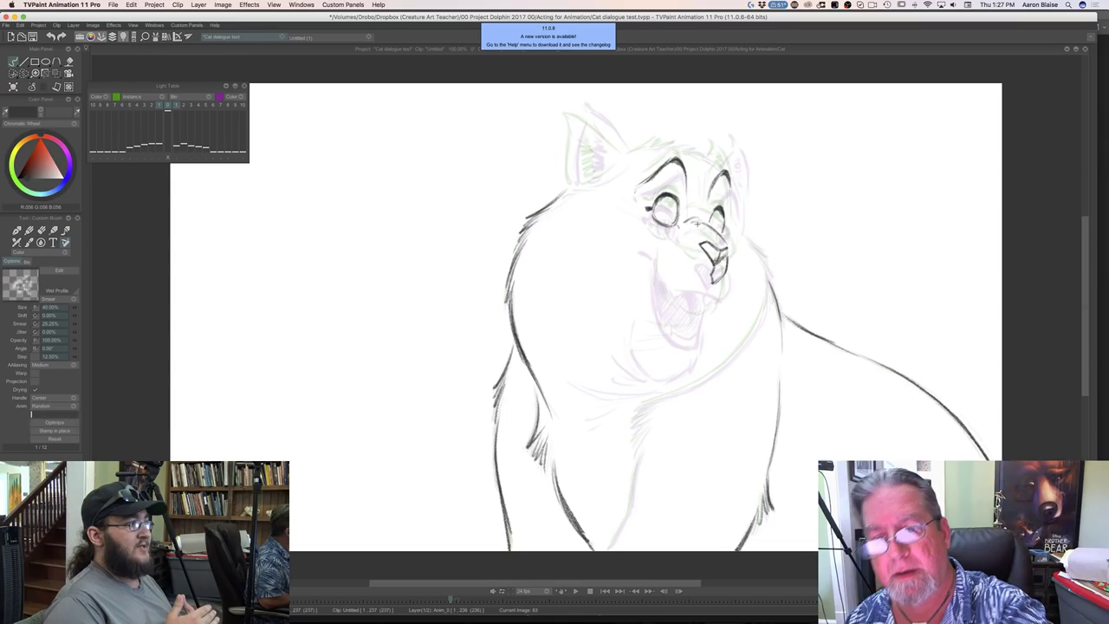
Draw the irises and dark pupils inside both eyes, flipping against the previous drawing
key(Left)
mouse_move(698, 224)
mouse_down()
mouse_move(721, 234)
mouse_move(668, 206)
mouse_up()
key(Right)
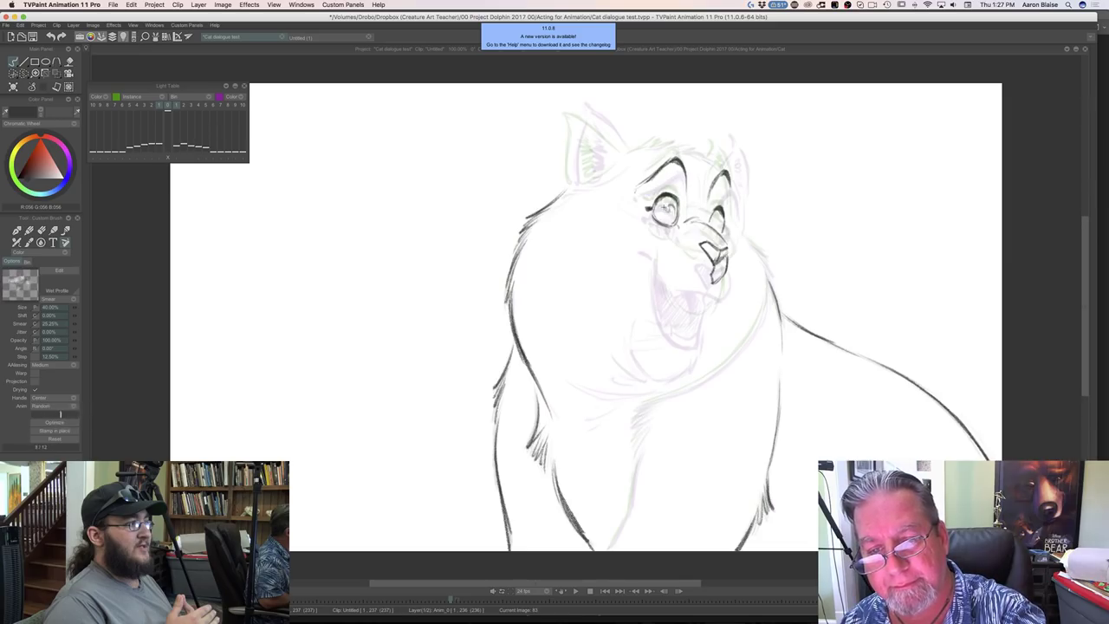
drag(669, 211, 673, 218)
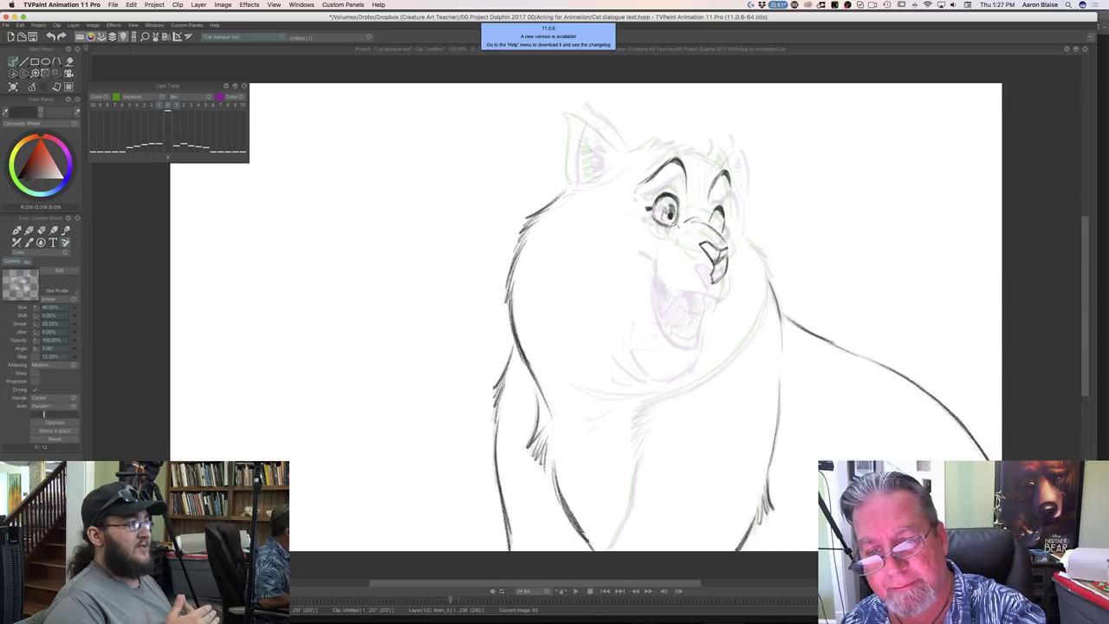
key(Left)
key(Right)
drag(716, 217, 717, 223)
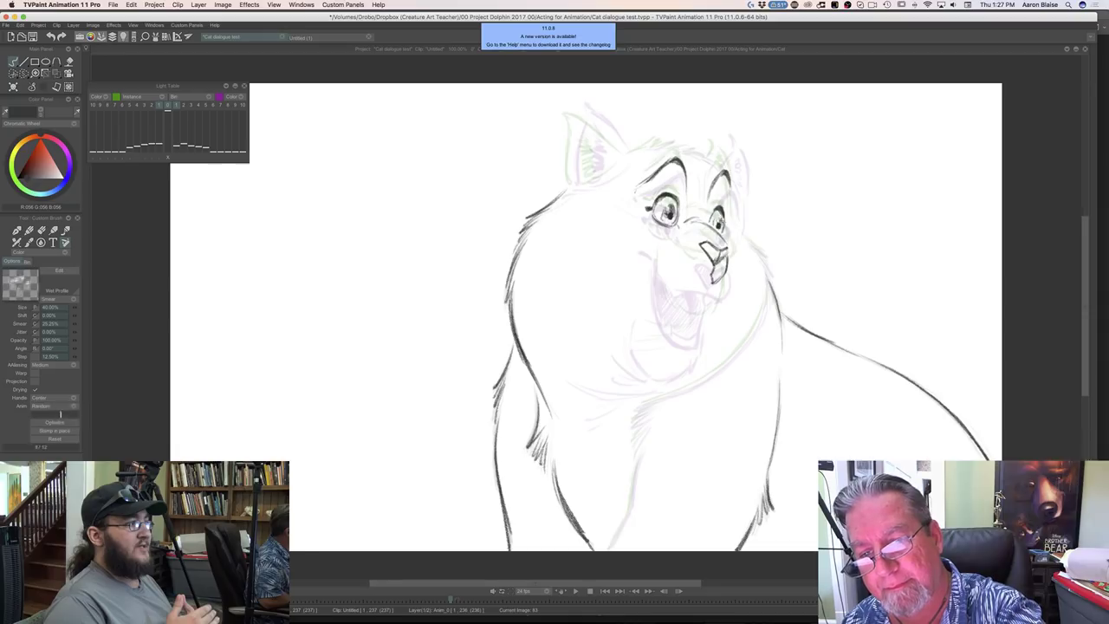
key(Left)
key(Right)
Shade the top of the nose with hatching, flipping to the previous drawing to check it
key(Left)
key(Right)
key(Left)
key(Right)
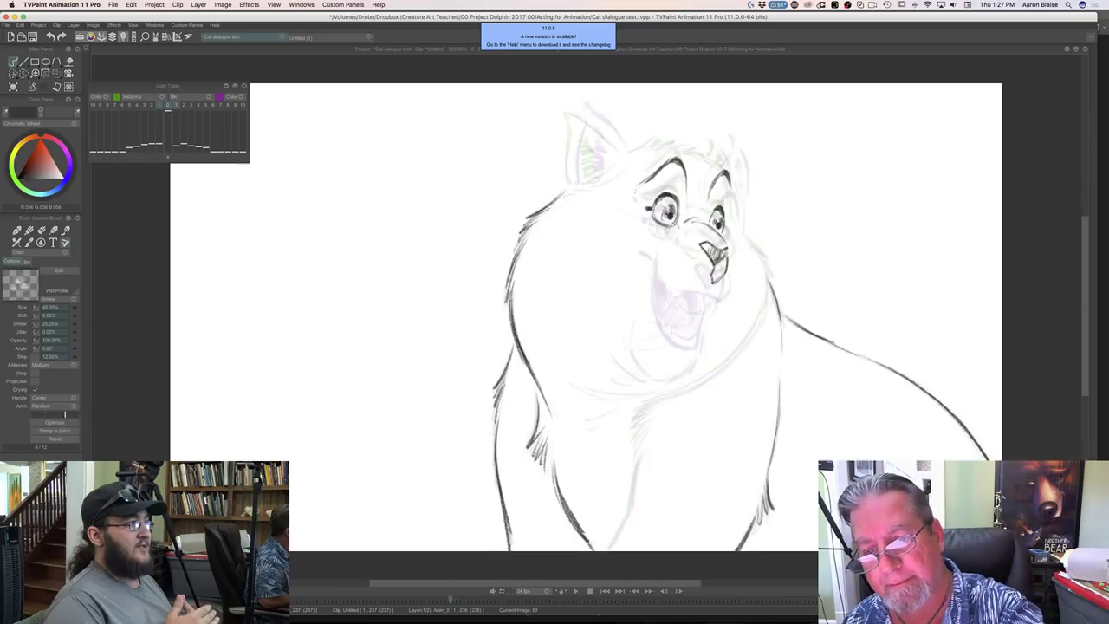
key(Left)
key(Right)
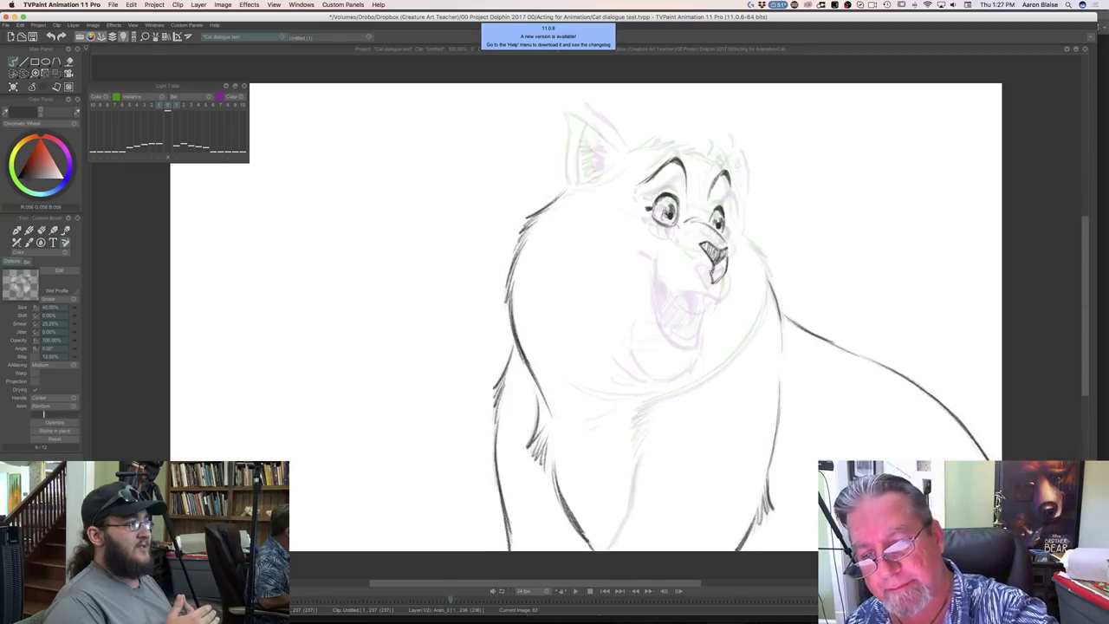
Draw the front stroke of the upper lip below the nose and mark the near mouth corner, comparing with the previous drawing
mouse_move(695, 279)
mouse_down()
mouse_move(708, 272)
mouse_move(712, 282)
mouse_up()
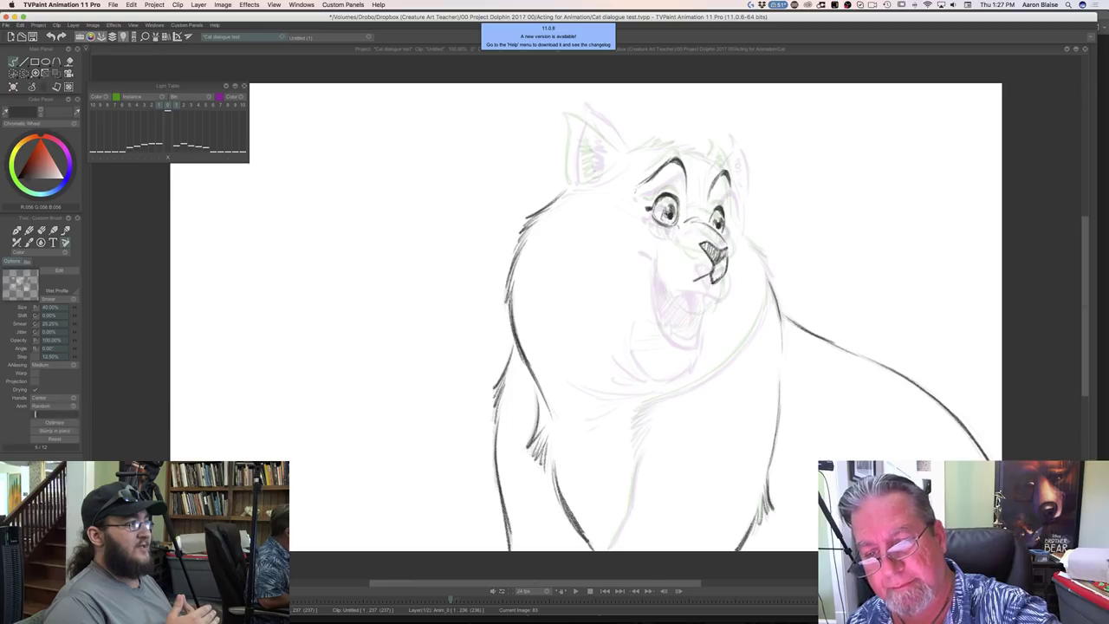
key(Left)
key(Right)
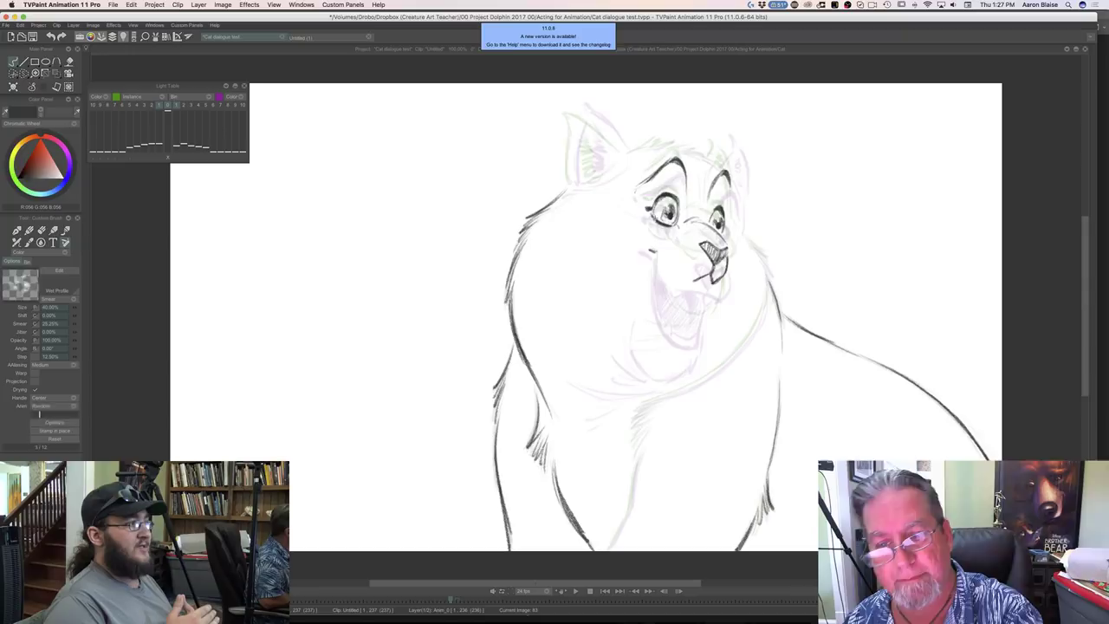
drag(677, 191, 657, 194)
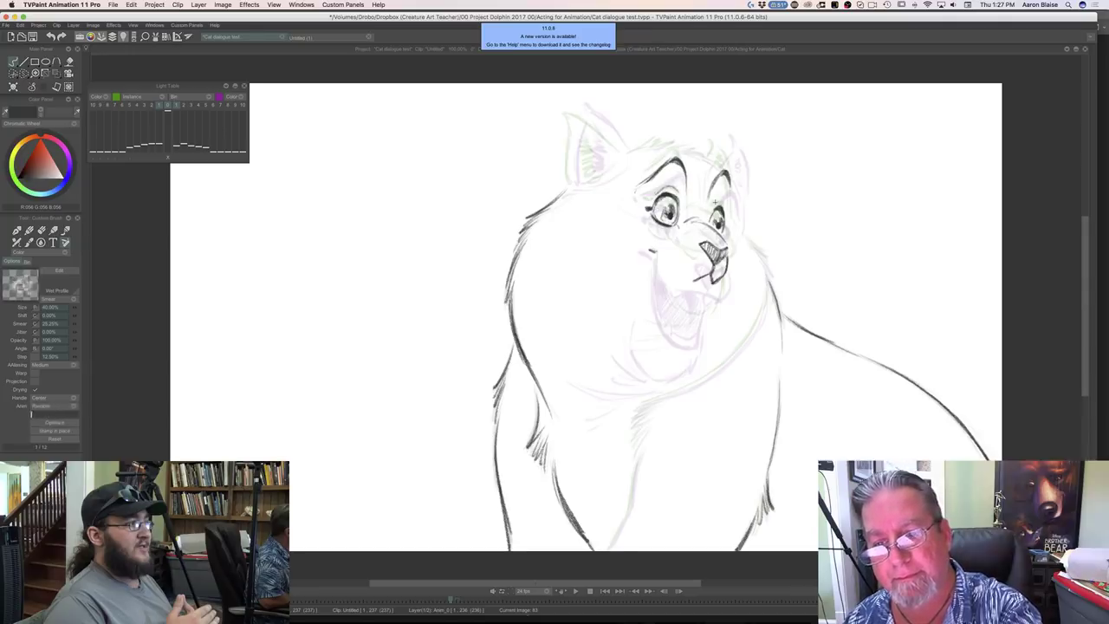
key(Left)
key(Right)
key(Left)
key(Right)
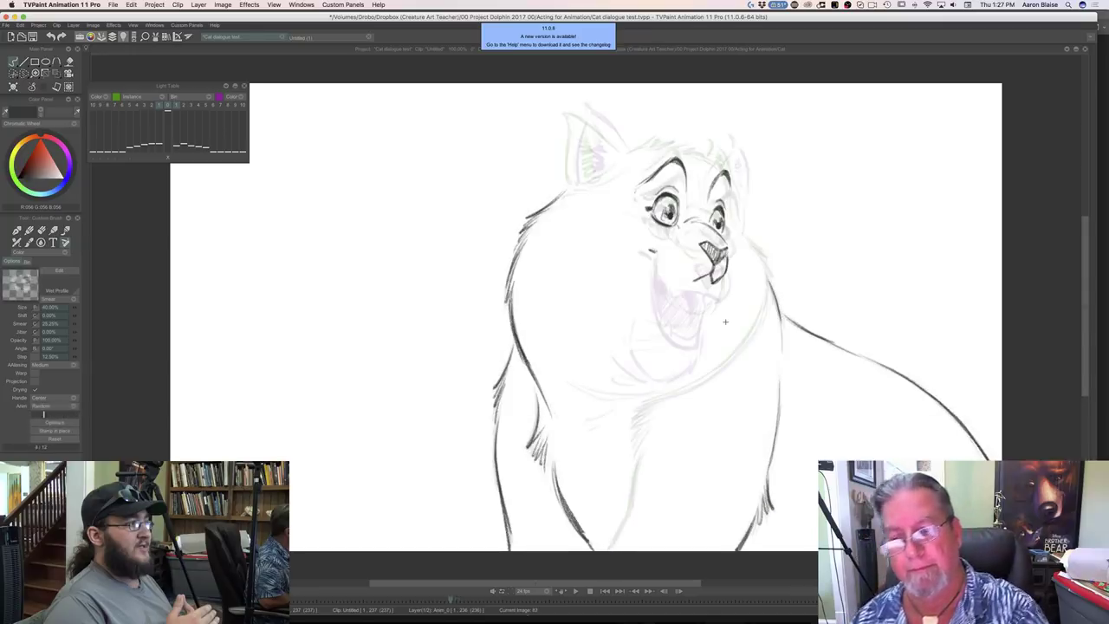
Connect the mouth corner to the front of the muzzle with a curved upper lip line, flipping against the previous drawing
mouse_move(687, 280)
mouse_down()
mouse_move(649, 248)
mouse_move(695, 279)
mouse_move(680, 278)
mouse_up()
key(Left)
key(Right)
key(Left)
key(Right)
key(Left)
key(Right)
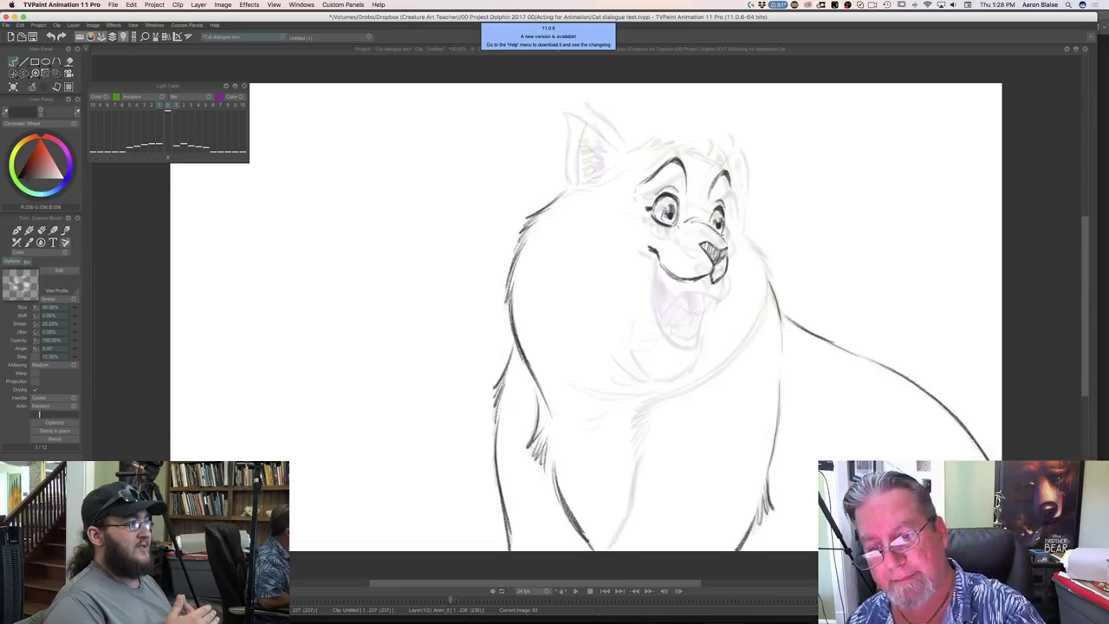
Erase the front part of the upper lip line and the muzzle's front edge, flipping to the previous drawing to compare
key(e)
drag(712, 280, 679, 278)
key(Left)
key(Right)
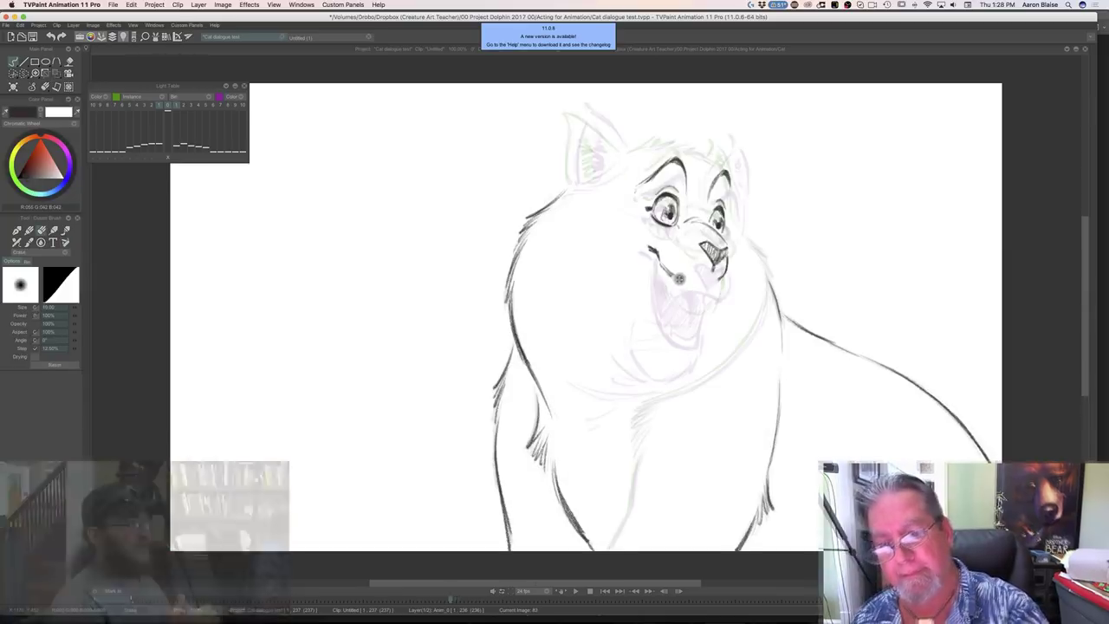
key(e)
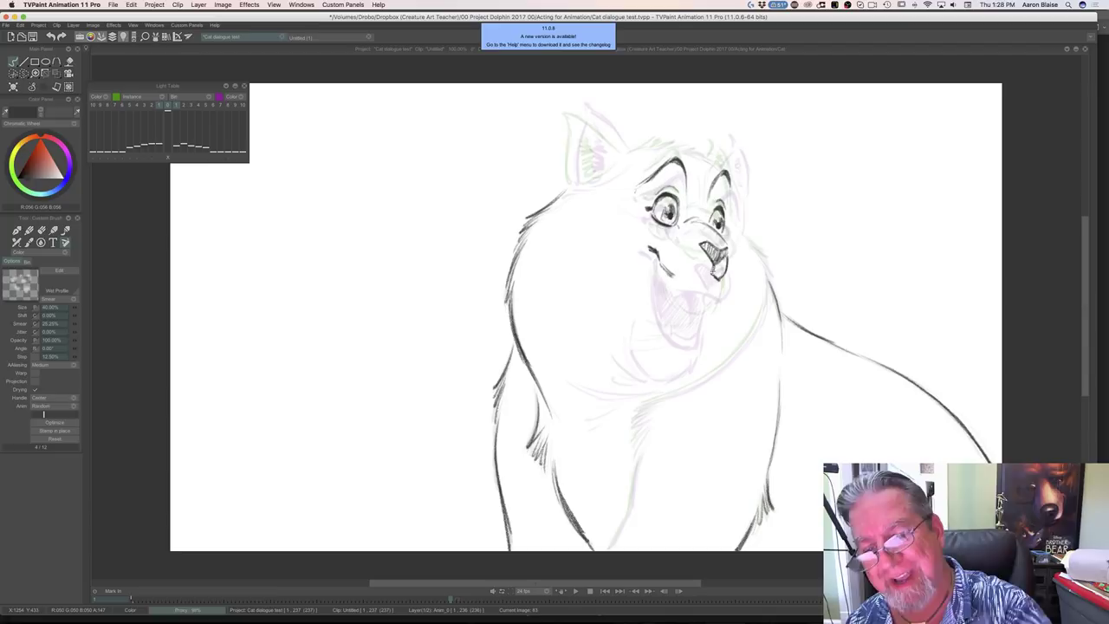
key(e)
drag(729, 263, 719, 278)
key(Left)
key(Right)
key(e)
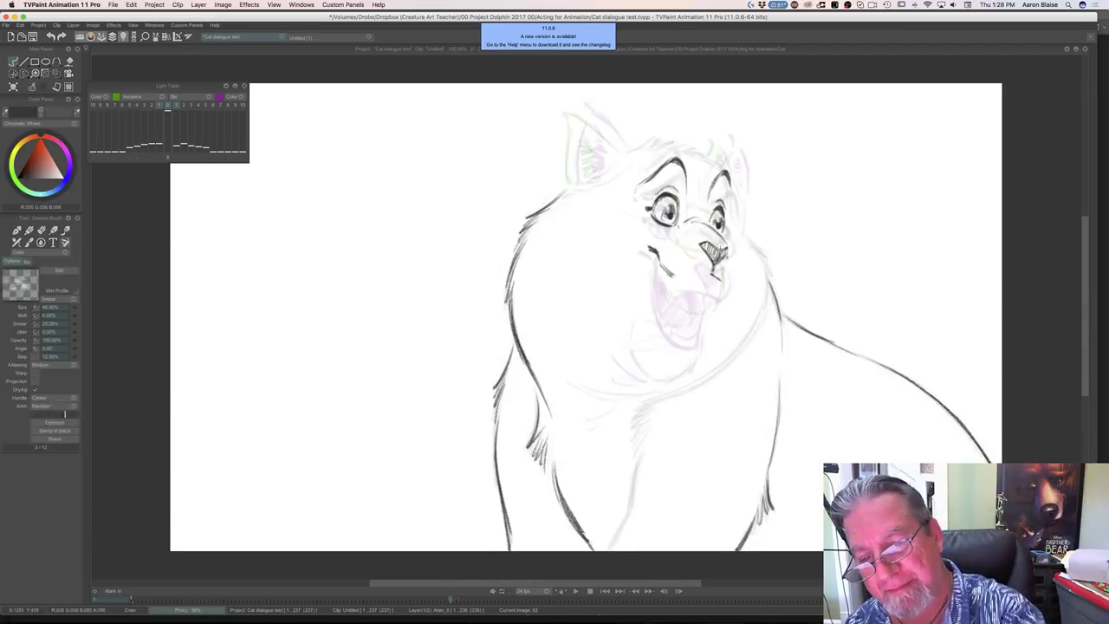
Redraw the upper lip line and the front of the muzzle below the nose
mouse_move(718, 280)
mouse_down()
mouse_move(717, 236)
mouse_move(709, 277)
mouse_move(662, 268)
mouse_up()
key(Left)
key(Right)
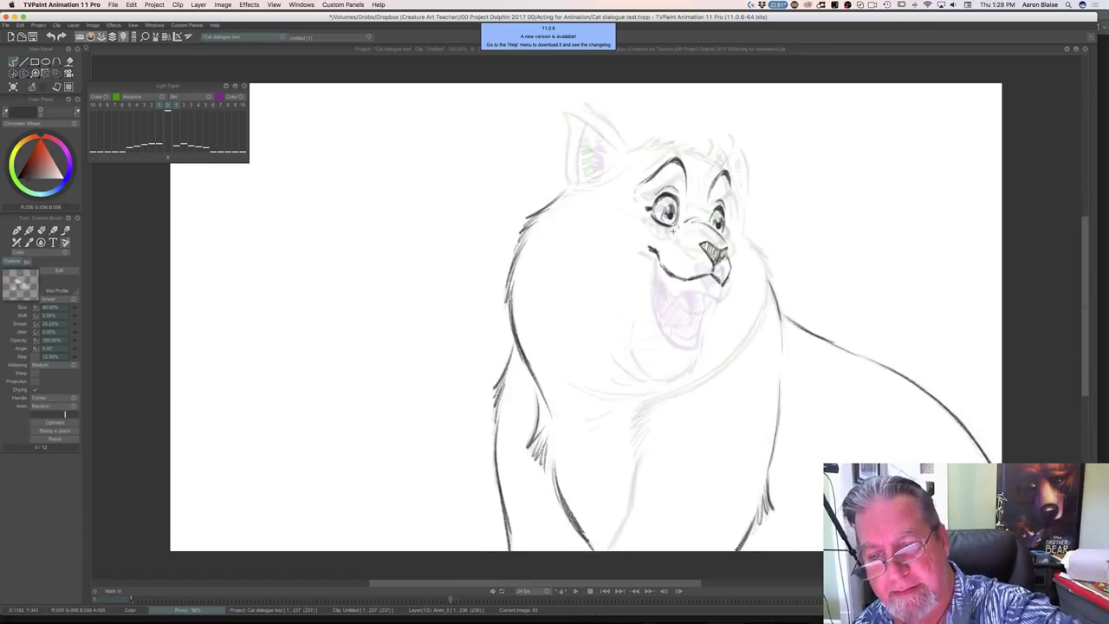
Flip repeatedly between the in-between and the previous drawing to examine how the muzzle and nose bridge move
key(Left)
key(Right)
key(Left)
key(Right)
key(Left)
key(Right)
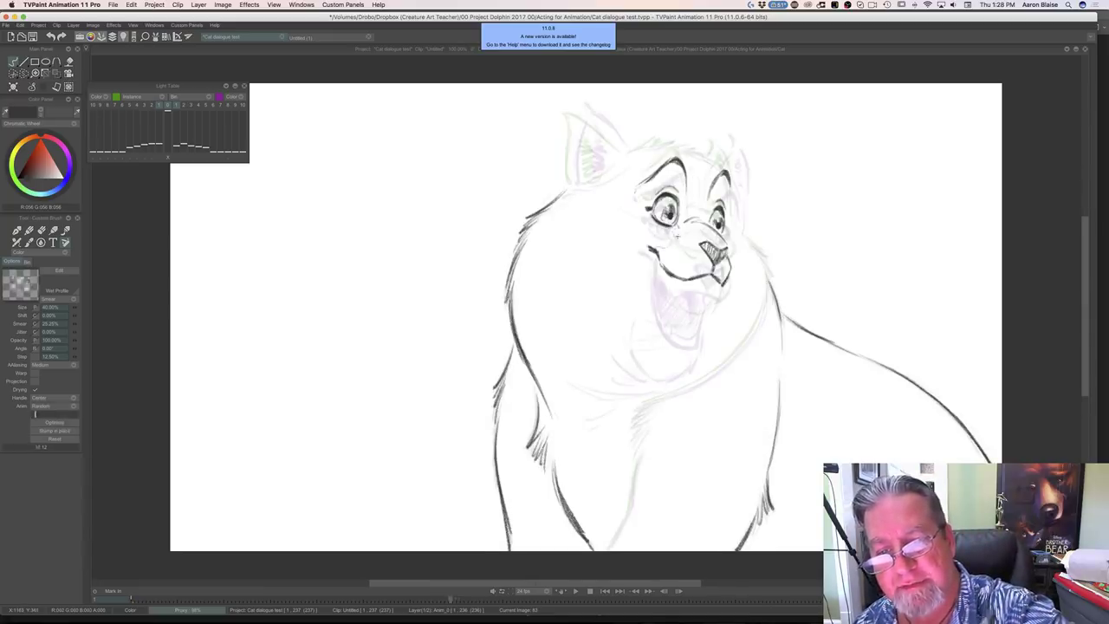
key(Left)
key(Right)
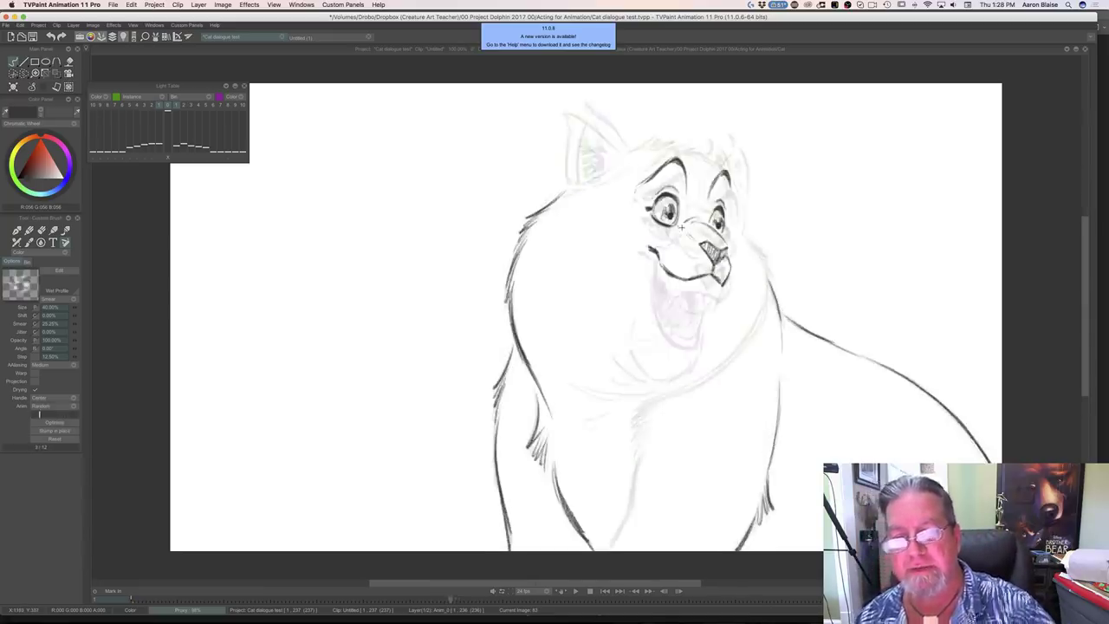
key(Left)
key(Right)
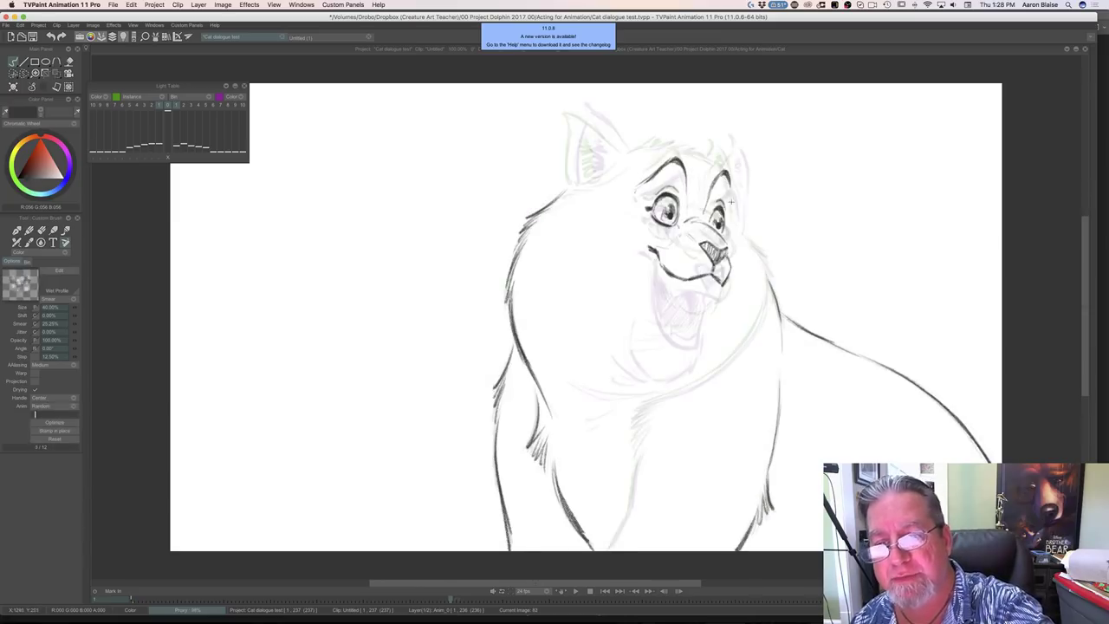
Draw the far side of the face beside the far eye, flipping to the previous drawing to check it
drag(731, 186, 733, 222)
key(Left)
key(Right)
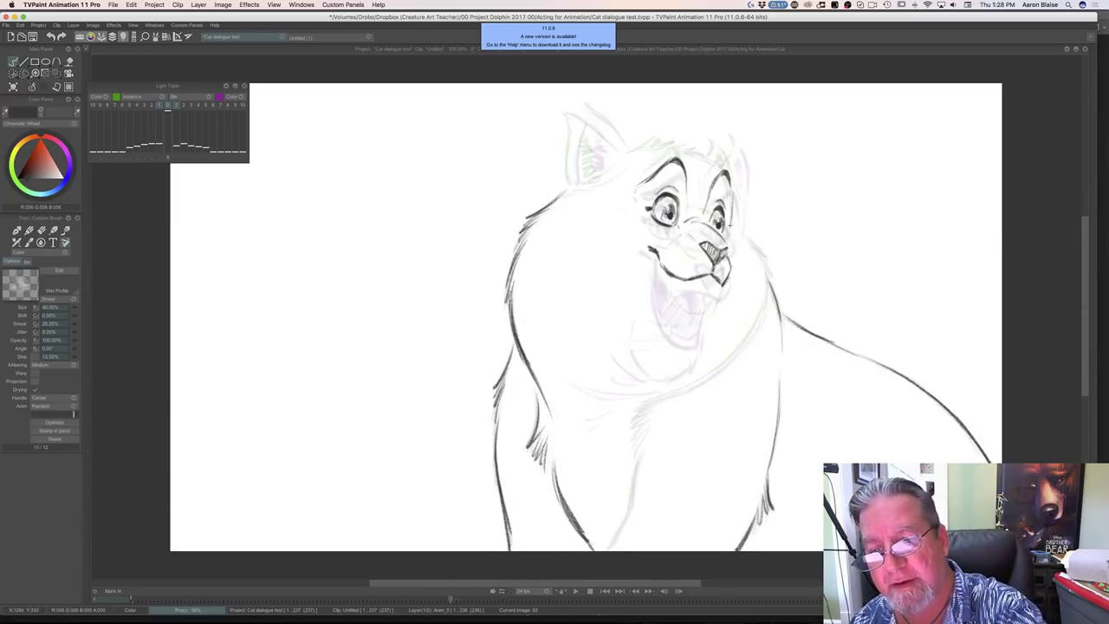
key(Left)
key(Right)
Draw the top of the head with fur strokes from near the ear to above the far brow, flipping against the previous drawing
key(Left)
key(Right)
key(Left)
key(Right)
mouse_move(632, 153)
mouse_down()
mouse_move(665, 132)
mouse_move(653, 144)
mouse_move(710, 161)
mouse_up()
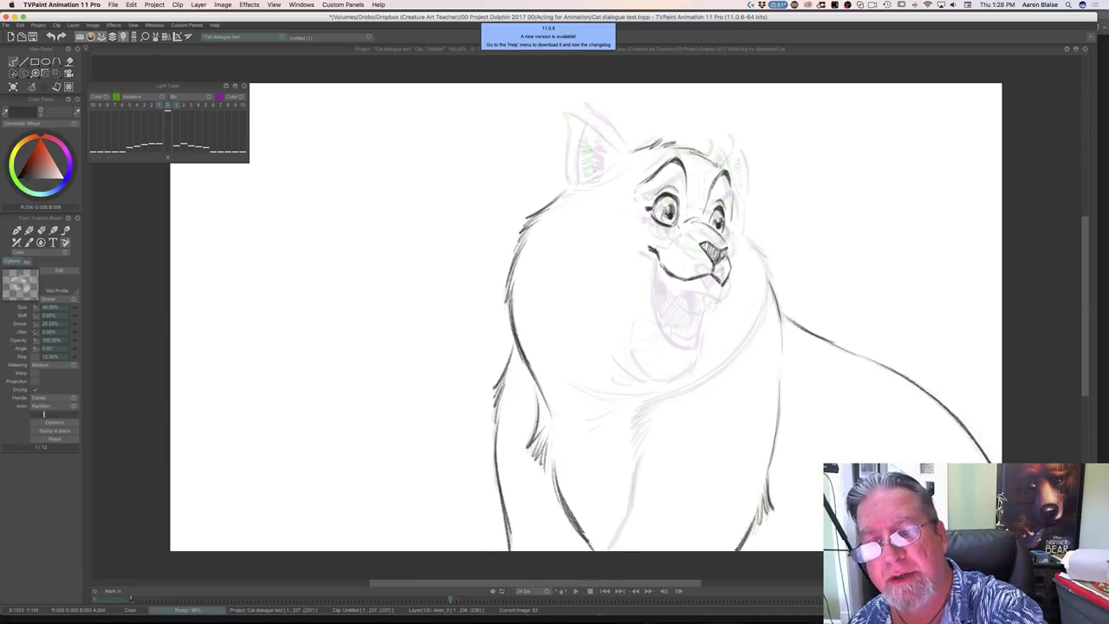
key(Left)
key(Right)
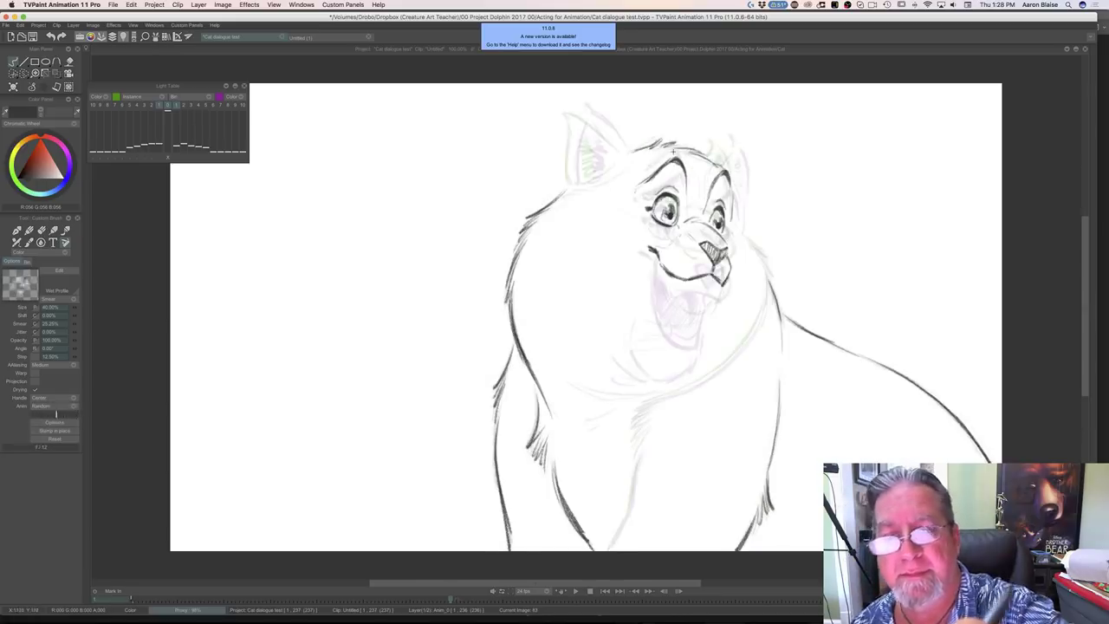
key(Left)
key(Right)
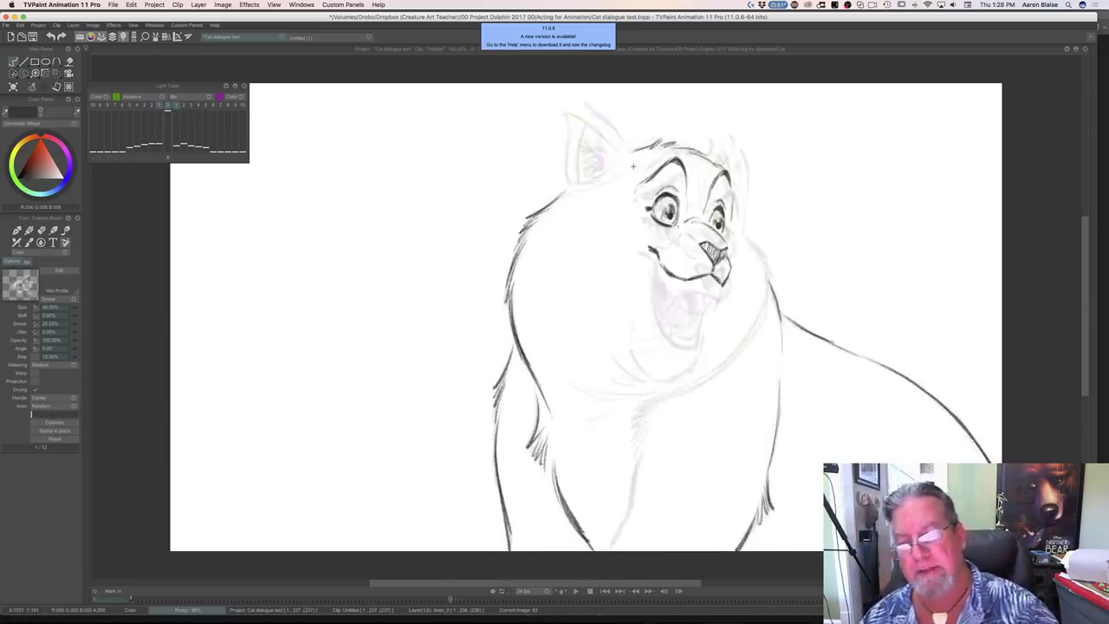
Draw the upper front tooth and the outline of the open mouth, flipping to the neighbouring drawings to check them
drag(711, 287, 709, 283)
key(Left)
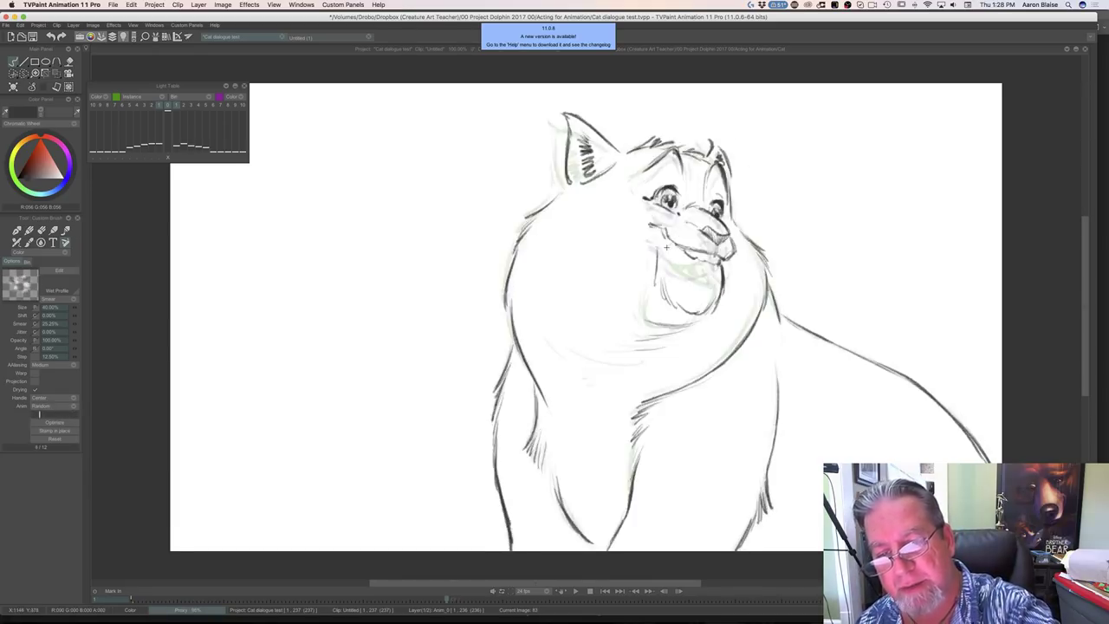
key(Right)
mouse_move(654, 276)
mouse_down()
mouse_move(657, 309)
mouse_move(675, 330)
mouse_up()
mouse_move(710, 291)
mouse_down()
mouse_move(691, 334)
mouse_move(700, 331)
mouse_up()
drag(657, 303, 665, 327)
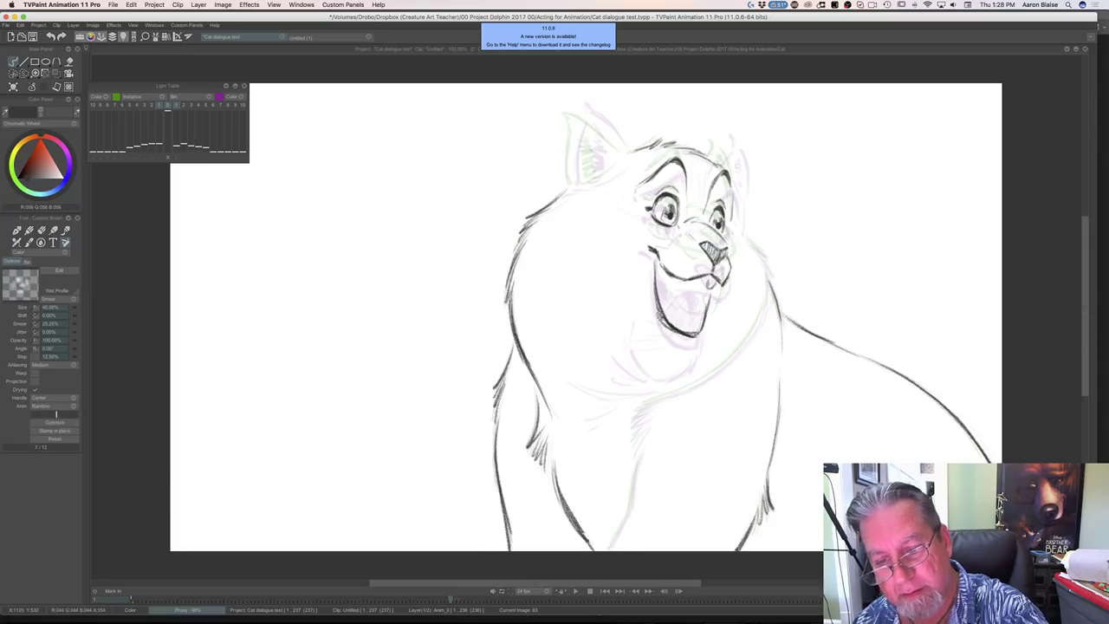
key(Right)
key(Left)
key(Left)
key(Right)
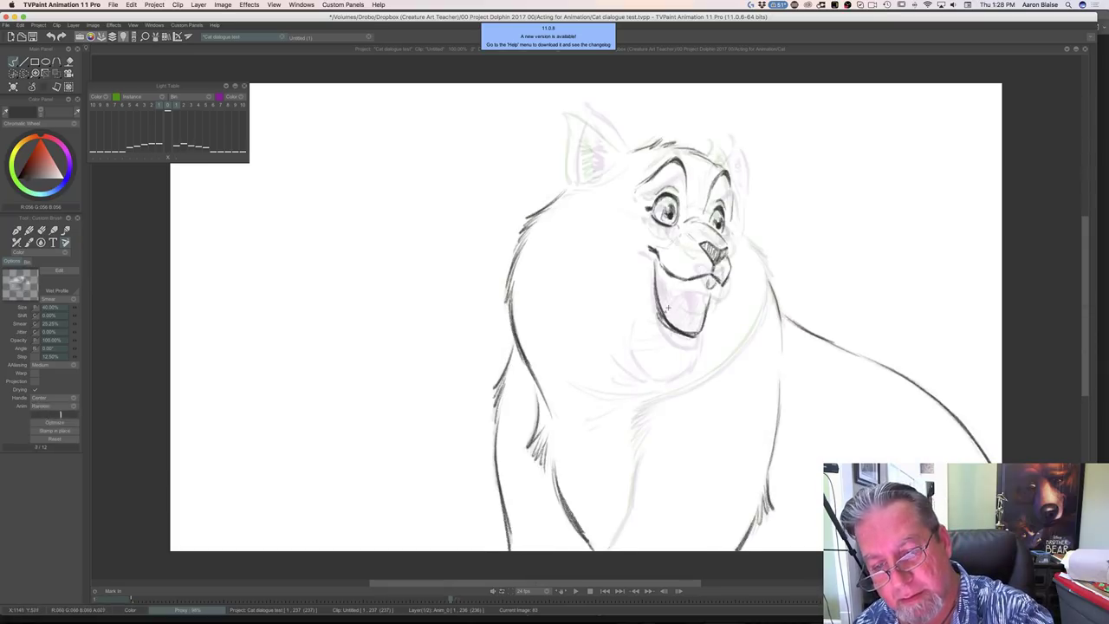
Draw the lower teeth inside the open jaw, checking them against the previous drawing
drag(675, 317, 693, 334)
key(Left)
key(Right)
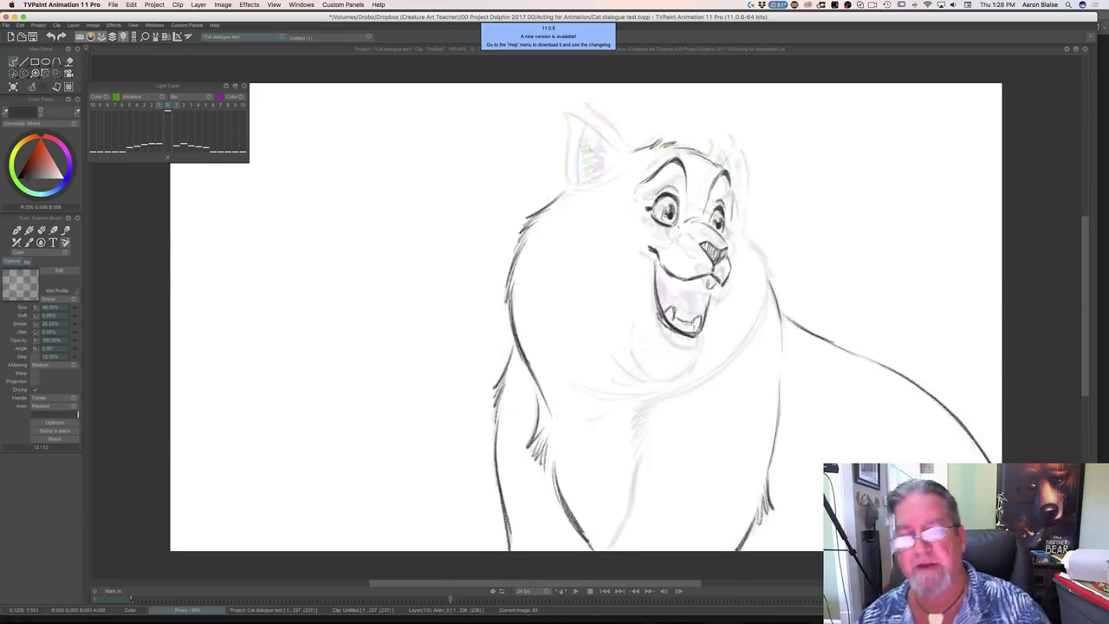
key(Left)
key(Right)
key(Left)
key(Right)
Draw the tongue line and the near upper tooth inside the mouth, comparing with the previous drawing
drag(690, 290, 692, 316)
drag(693, 278, 676, 284)
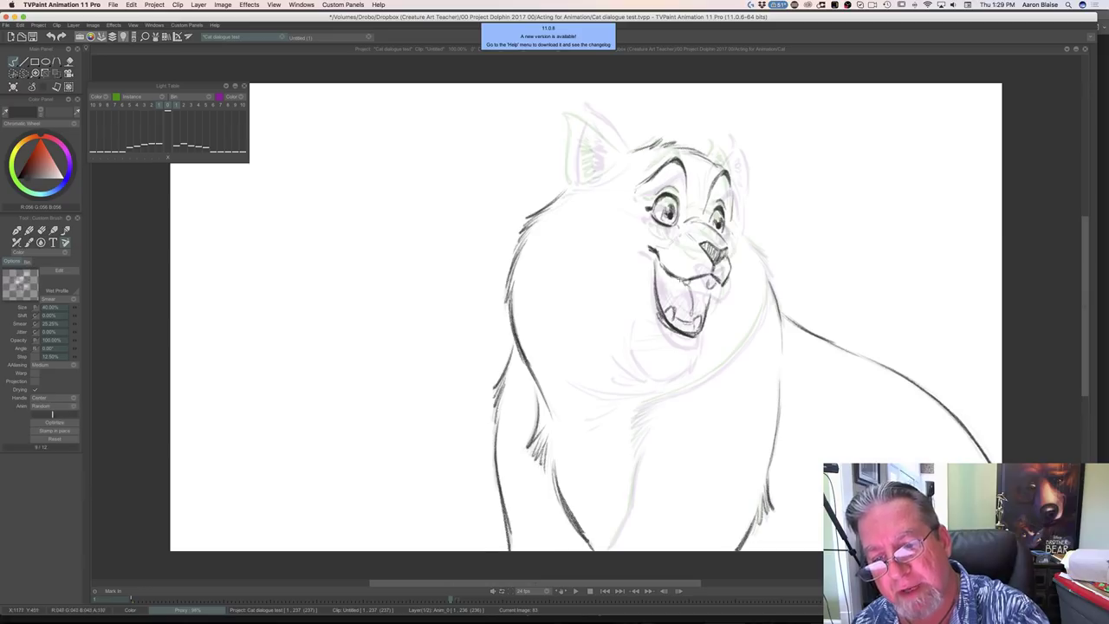
key(Left)
key(Right)
Shade the mouth interior with hatching around the teeth and tongue, flipping against the previous drawing
mouse_move(706, 288)
mouse_down()
mouse_move(683, 311)
mouse_move(681, 284)
mouse_move(654, 303)
mouse_up()
mouse_move(673, 267)
mouse_down()
mouse_move(655, 292)
mouse_move(651, 279)
mouse_move(688, 294)
mouse_move(697, 315)
mouse_up()
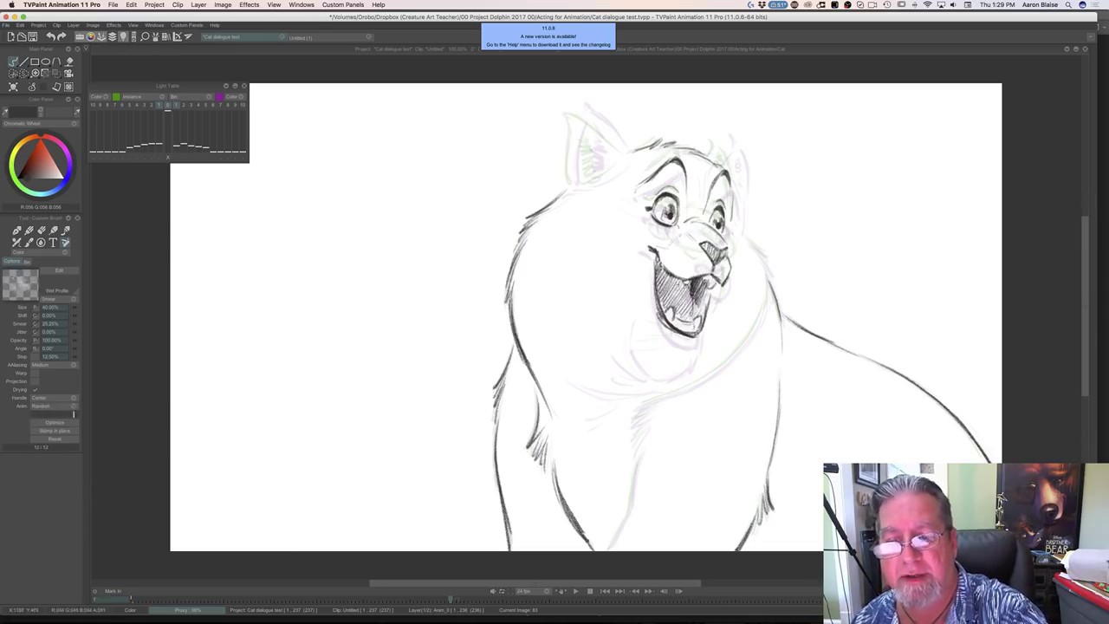
drag(705, 289, 695, 318)
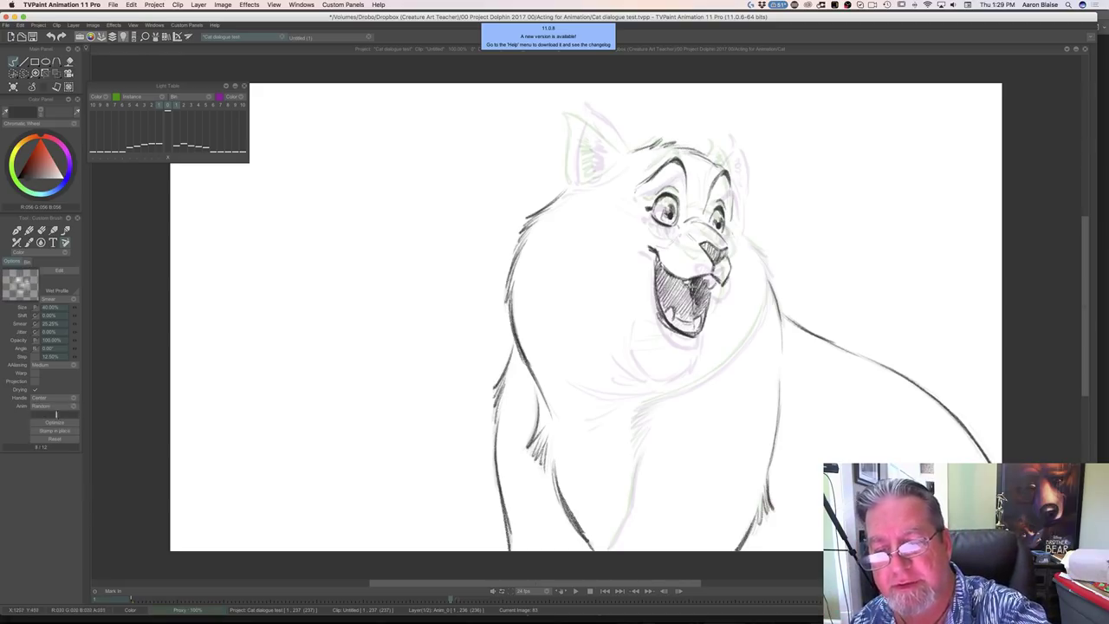
drag(702, 278, 694, 283)
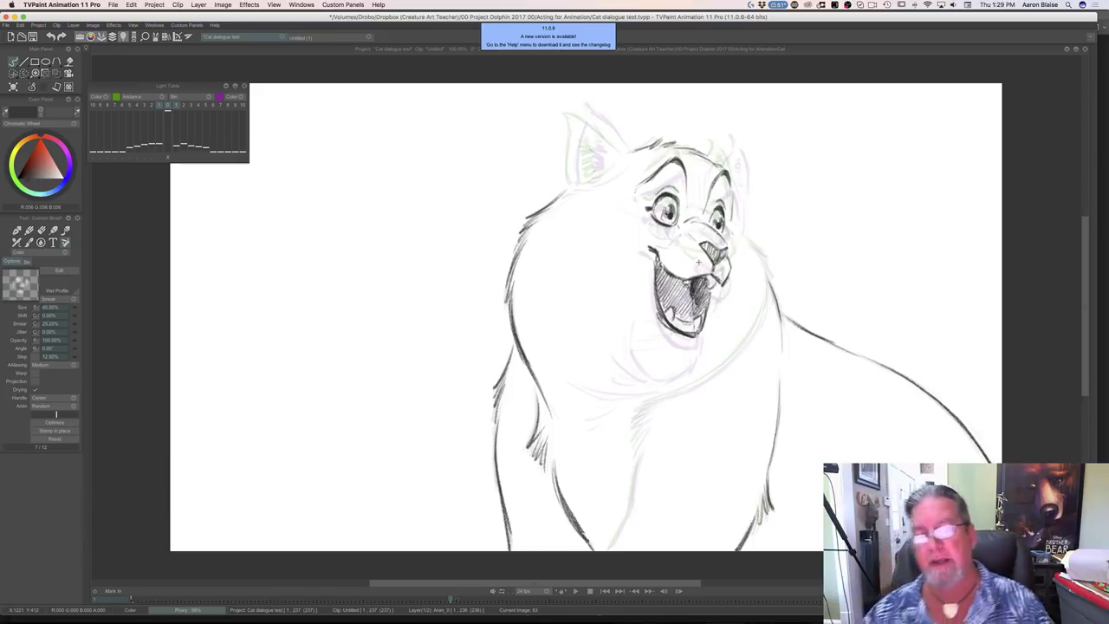
key(Left)
key(Right)
key(Left)
key(Right)
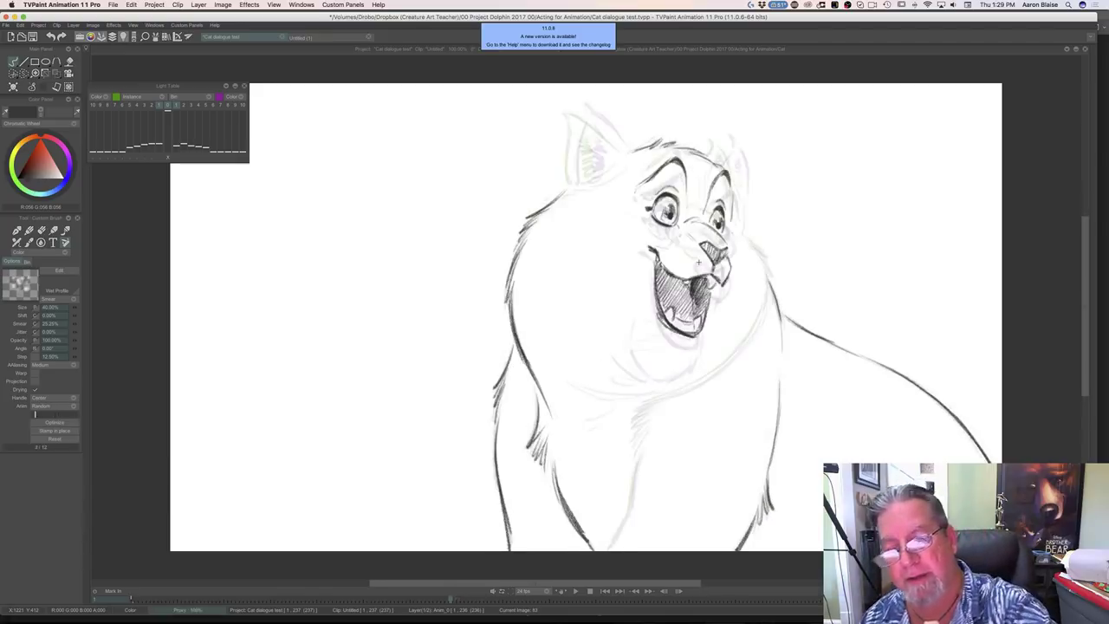
Draw the chin and the jaw line around the open mouth, flipping to the previous drawing to check them
mouse_move(707, 320)
mouse_down()
mouse_move(700, 346)
mouse_move(674, 367)
mouse_up()
drag(686, 359, 664, 368)
key(Left)
key(Right)
mouse_move(639, 294)
mouse_down()
mouse_move(648, 256)
mouse_move(635, 321)
mouse_move(644, 354)
mouse_move(684, 360)
mouse_up()
key(Left)
key(Right)
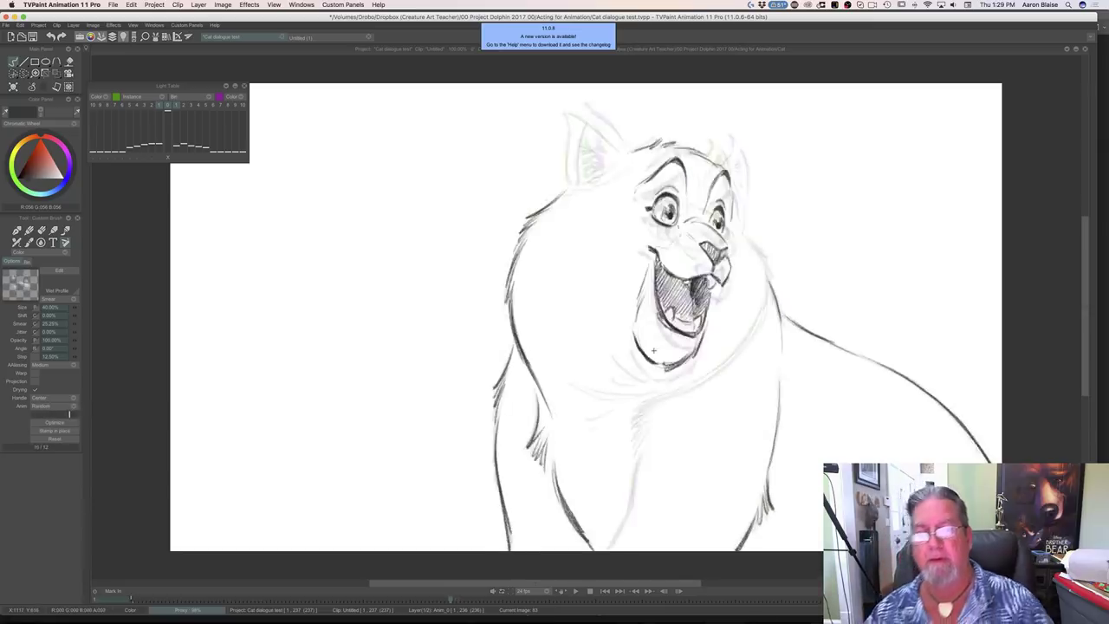
Flip repeatedly between the in-between and the previous drawing to examine how the jaw and mouth move
key(Left)
key(Right)
key(Left)
key(Right)
key(Left)
key(Right)
key(Left)
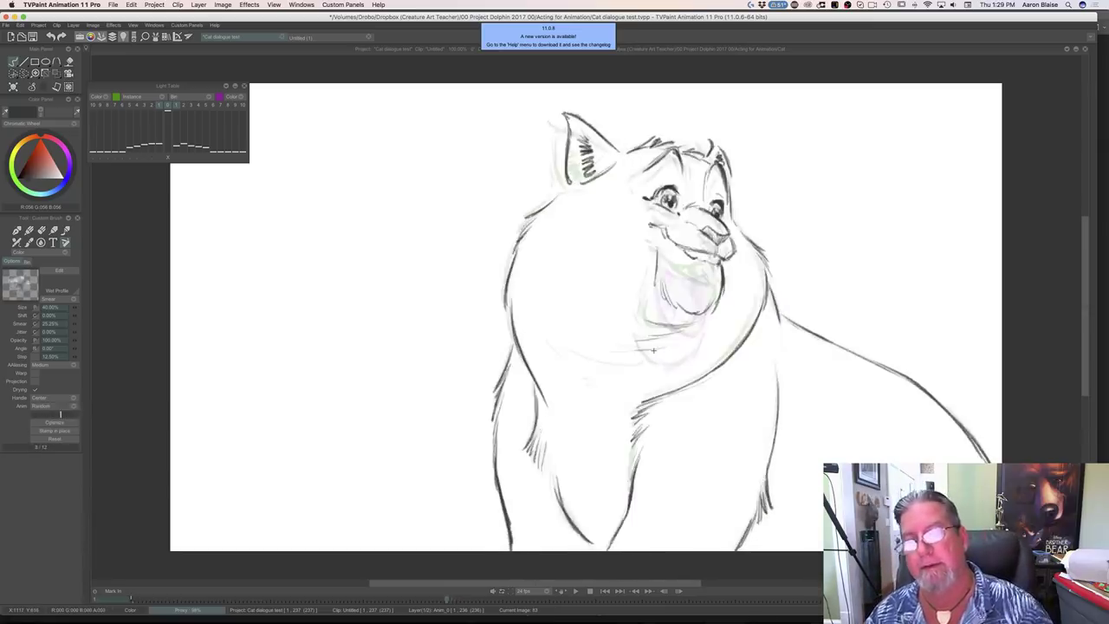
key(Right)
key(Left)
key(Right)
Draw the far ear with its inner fur behind the far brow, checking it against the previous drawing
drag(715, 161, 720, 135)
drag(737, 174, 738, 191)
mouse_move(733, 151)
mouse_down()
mouse_move(736, 188)
mouse_move(726, 160)
mouse_up()
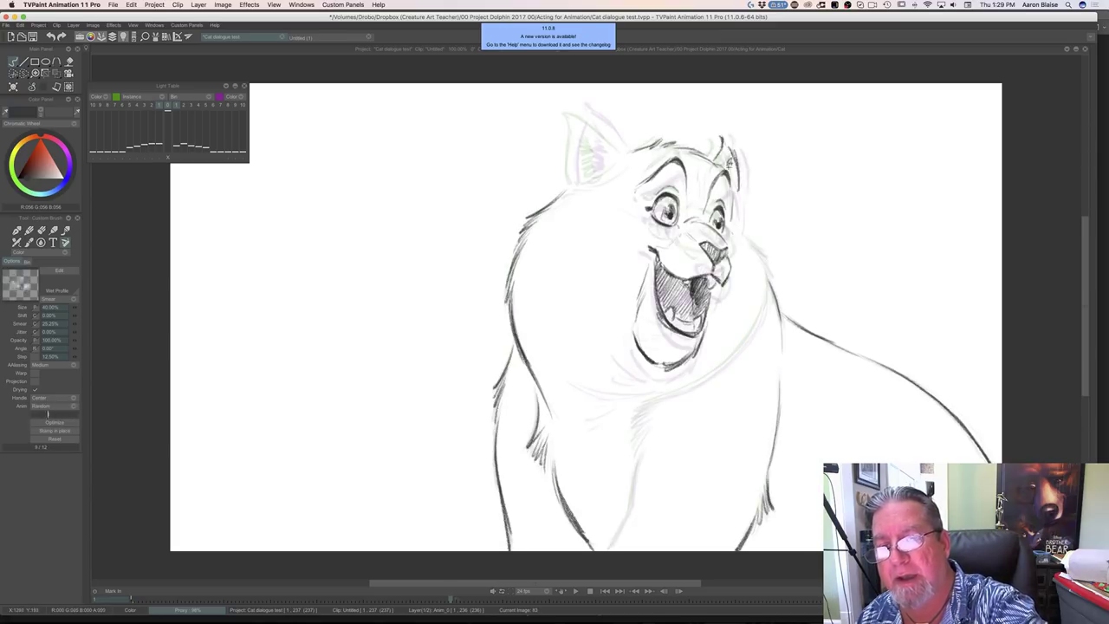
key(Left)
key(Right)
key(Left)
key(Right)
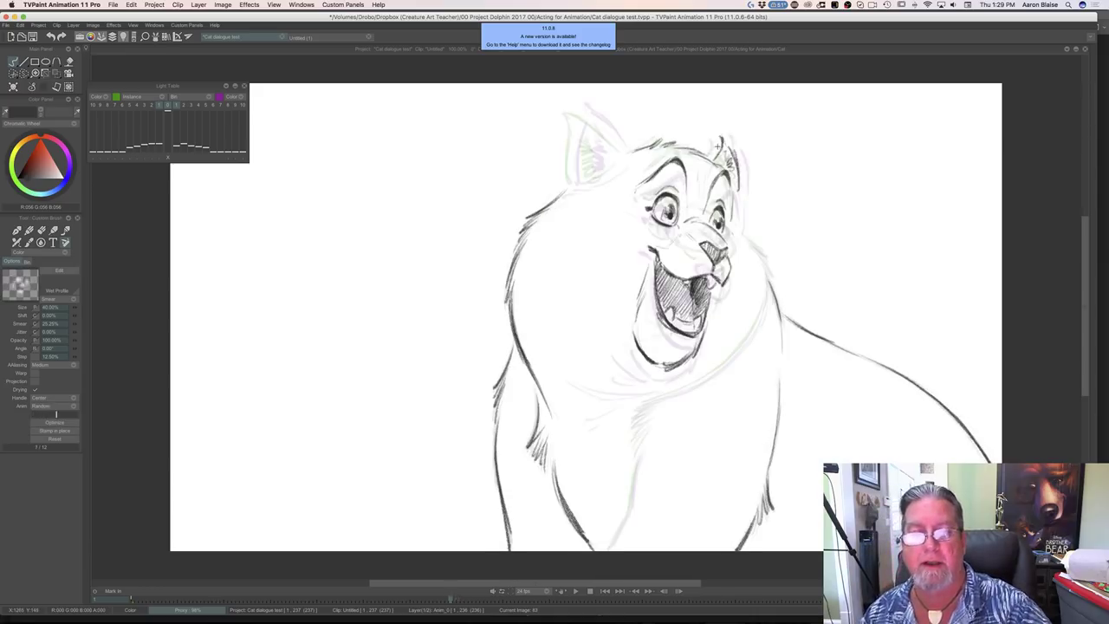
Draw the near ear and its hatched inner fur, flipping to the previous drawing to check its position
mouse_move(615, 146)
mouse_down()
mouse_move(576, 107)
mouse_move(568, 191)
mouse_up()
key(Left)
key(Right)
mouse_move(587, 128)
mouse_down()
mouse_move(618, 164)
mouse_move(591, 184)
mouse_up()
key(Left)
key(Right)
key(Left)
key(Right)
key(Left)
key(Right)
key(Left)
key(Right)
Draw the far cheek and chest fur line down into the leg, and add fur strokes under the chin
mouse_move(741, 230)
mouse_down()
mouse_move(767, 265)
mouse_move(766, 297)
mouse_move(736, 352)
mouse_move(637, 414)
mouse_move(654, 413)
mouse_move(610, 551)
mouse_up()
key(Left)
key(Right)
key(Left)
key(Right)
mouse_move(643, 363)
mouse_down()
mouse_move(631, 373)
mouse_move(652, 369)
mouse_move(615, 364)
mouse_move(617, 379)
mouse_move(584, 386)
mouse_move(592, 407)
mouse_up()
Flip repeatedly between the completed in-between and the previous drawing to examine the whole movement
key(Left)
key(Right)
key(Left)
key(Right)
key(Left)
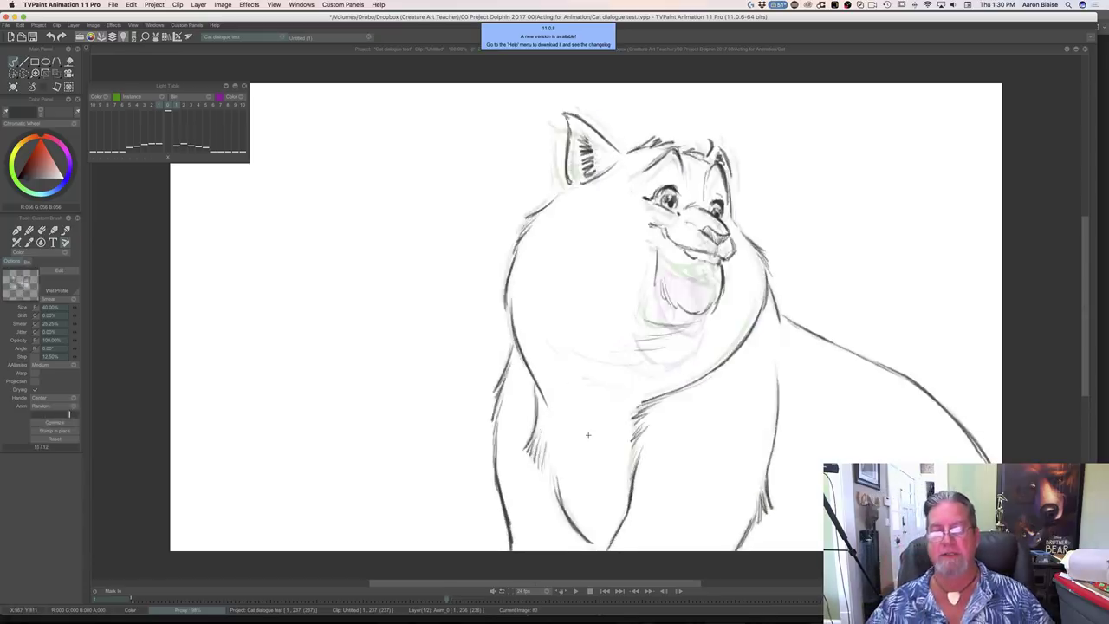
key(Right)
key(Left)
key(Right)
key(Left)
key(Right)
key(Left)
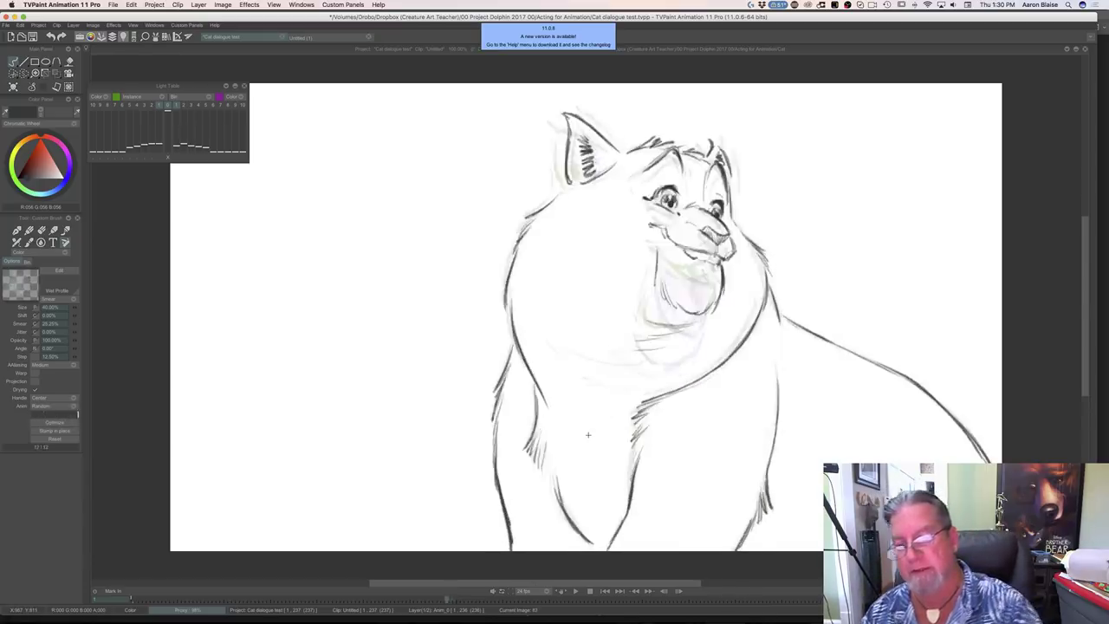
key(Right)
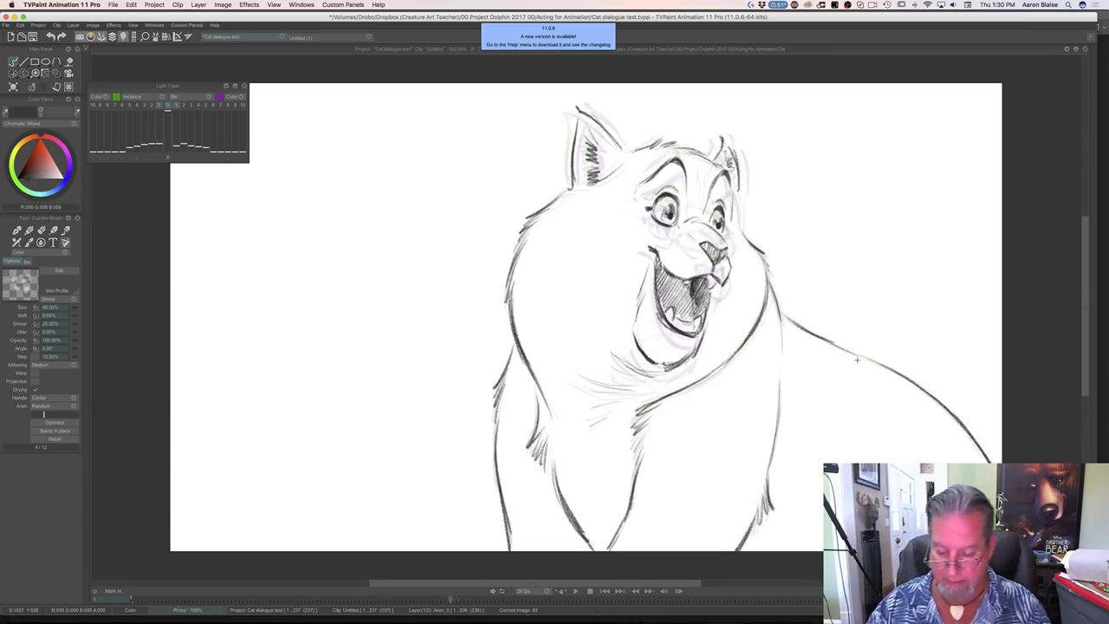
Show the clip timeline, scrub ahead through the drawings and play back the cat animation
key(Up)
drag(474, 539, 554, 543)
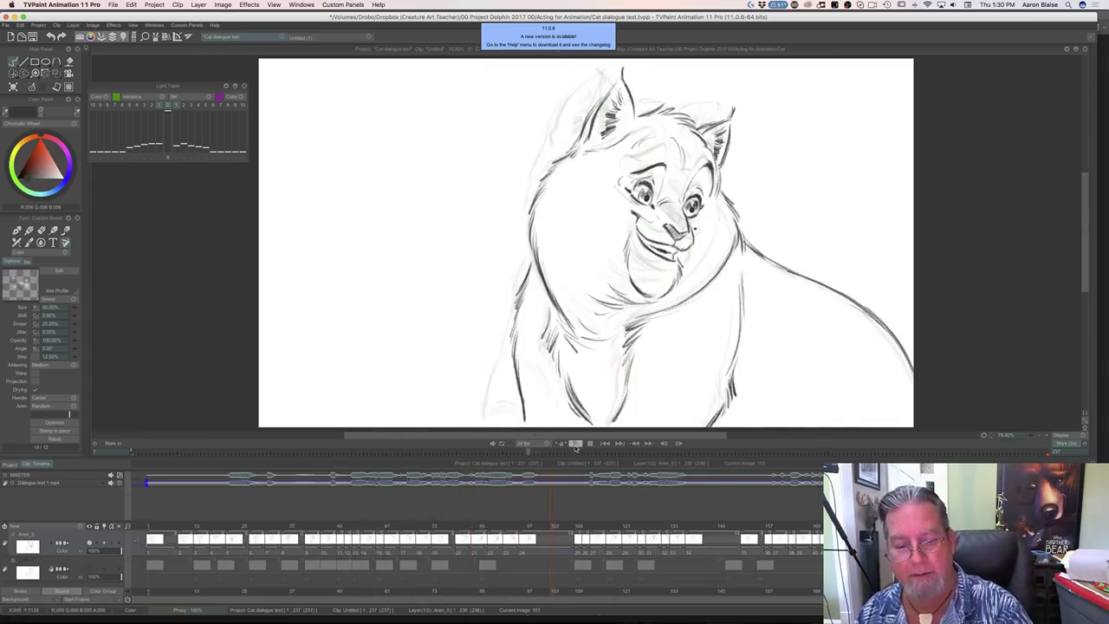
click(575, 443)
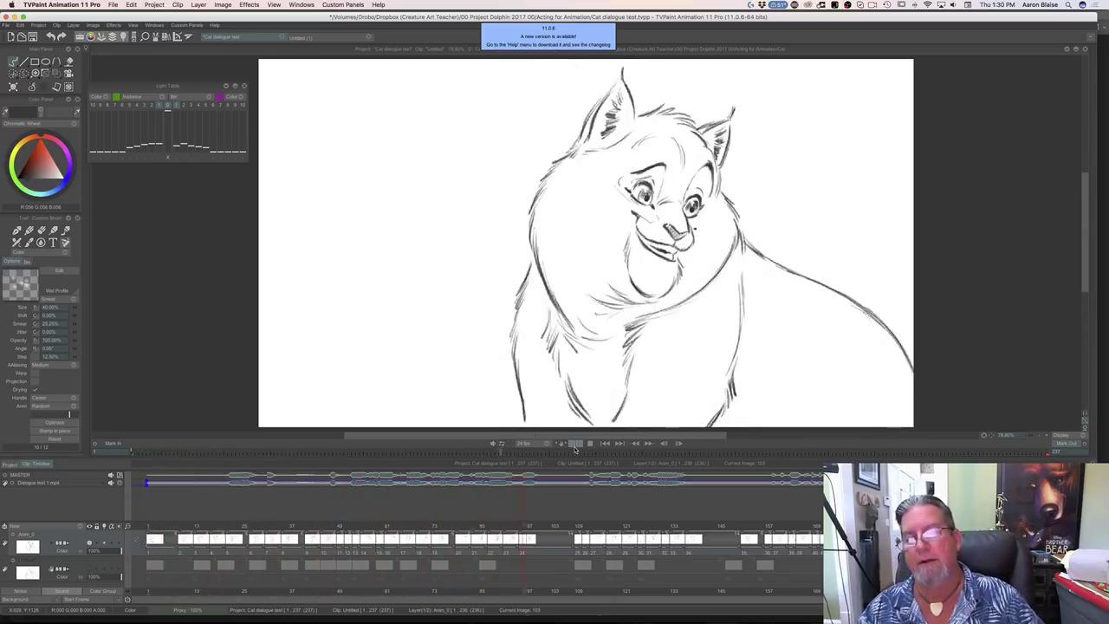
click(589, 443)
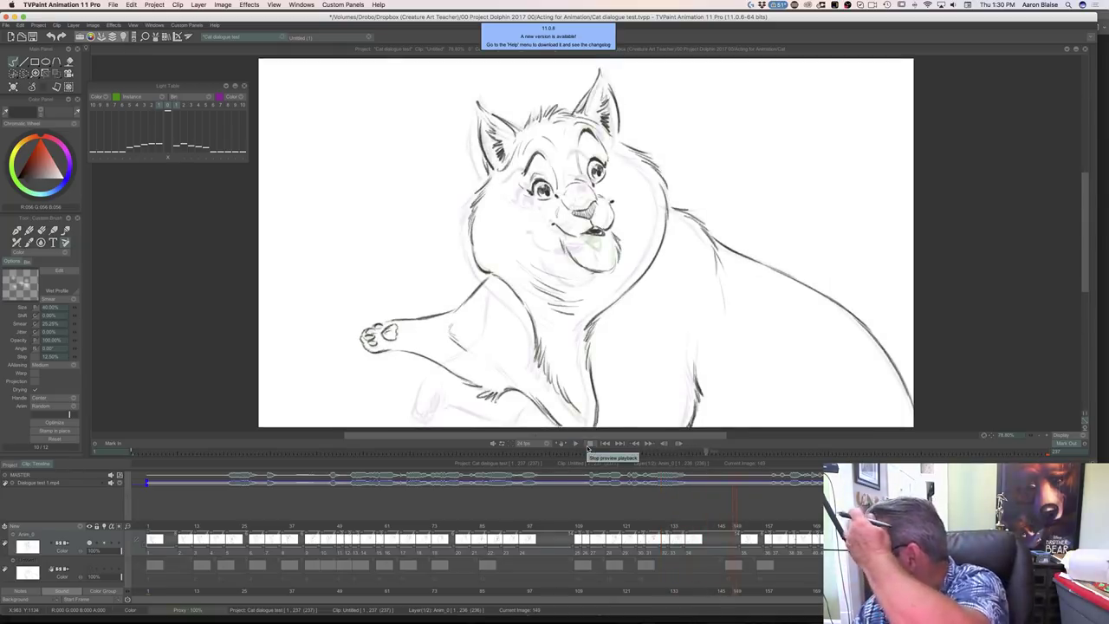
Return to around frame 96, shorten the exposure of the drawings before the long hold, and save the project
drag(735, 527, 499, 538)
drag(503, 537, 524, 537)
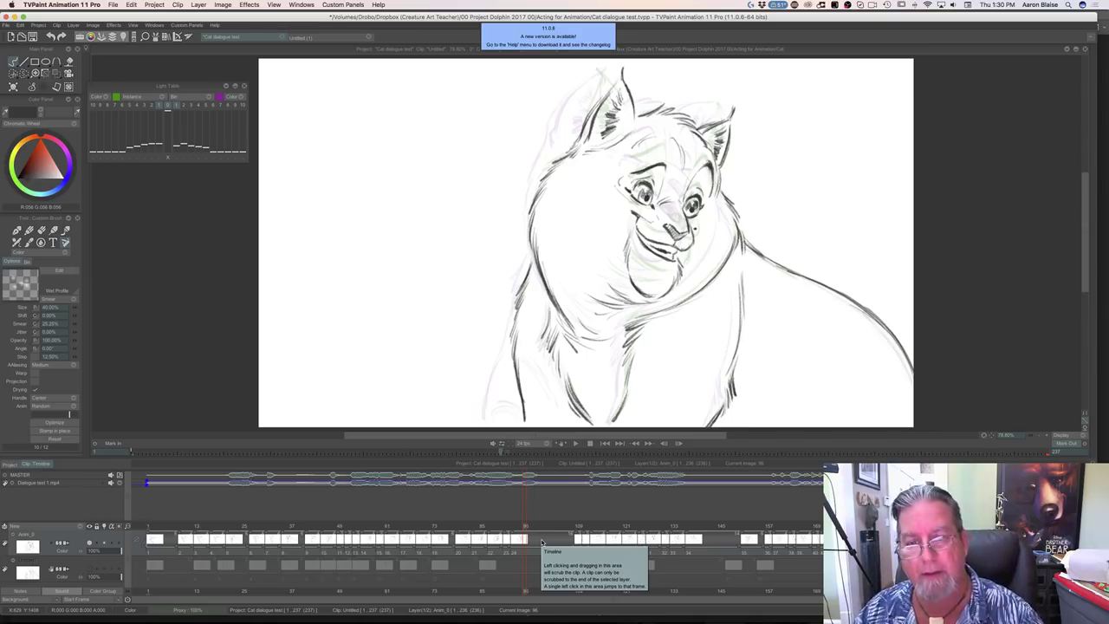
key(super+s)
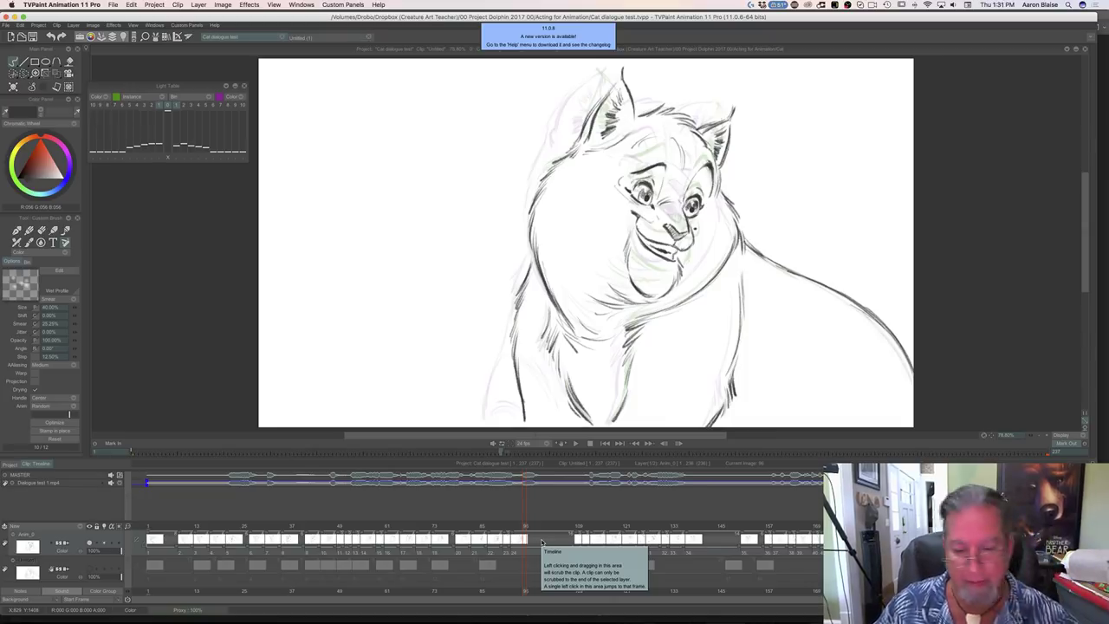
Play the cat animation from the start, stop at frame 87 and toggle the sound mute
click(574, 443)
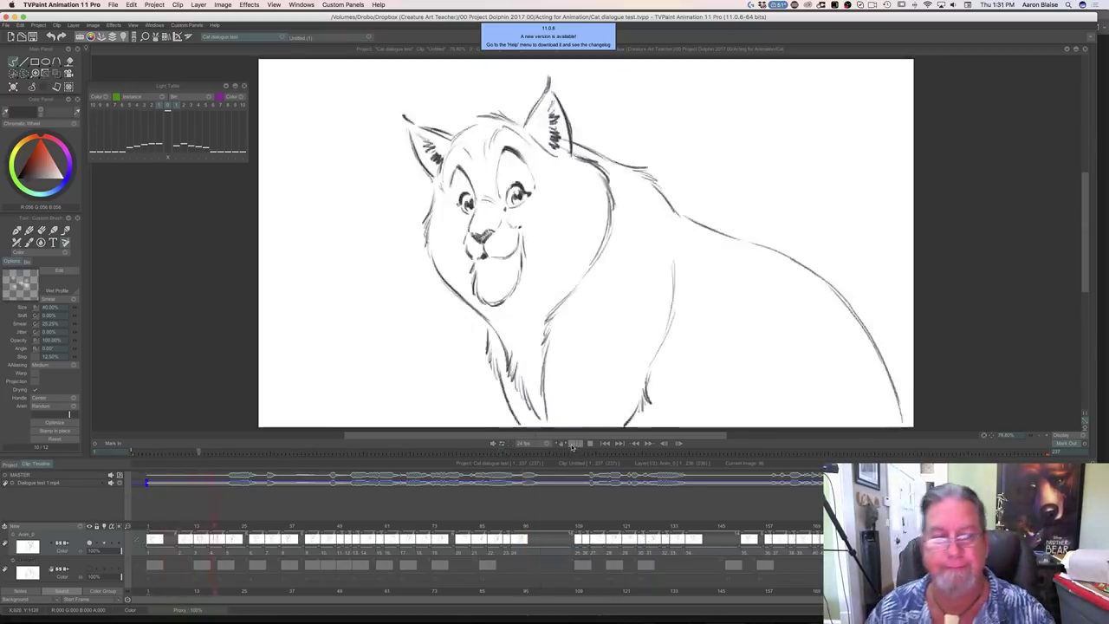
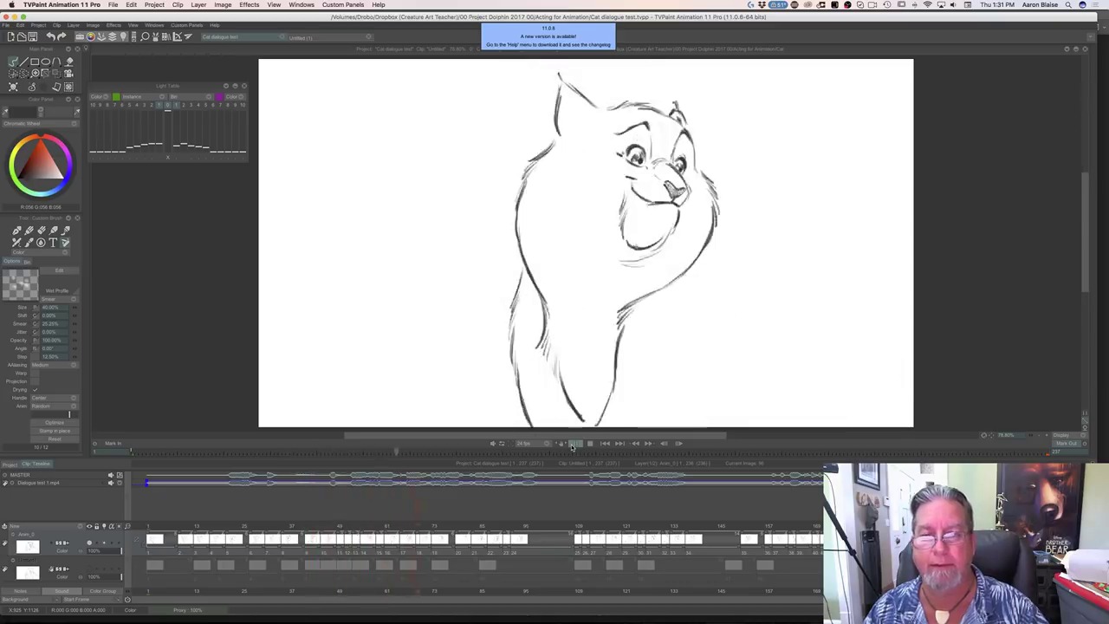
click(588, 443)
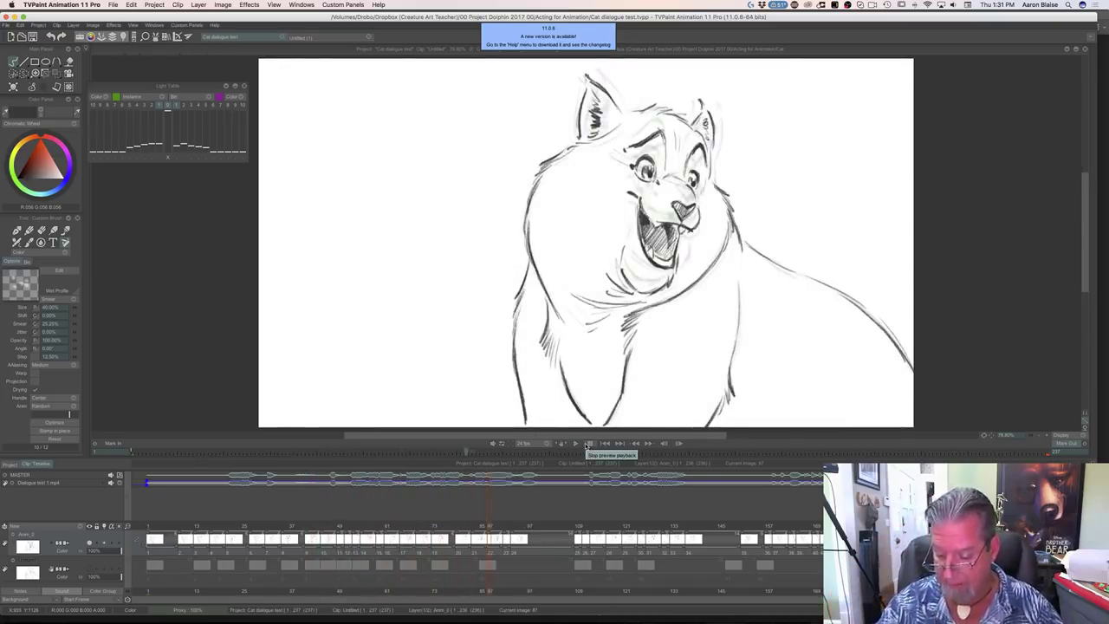
key(XF86AudioMute)
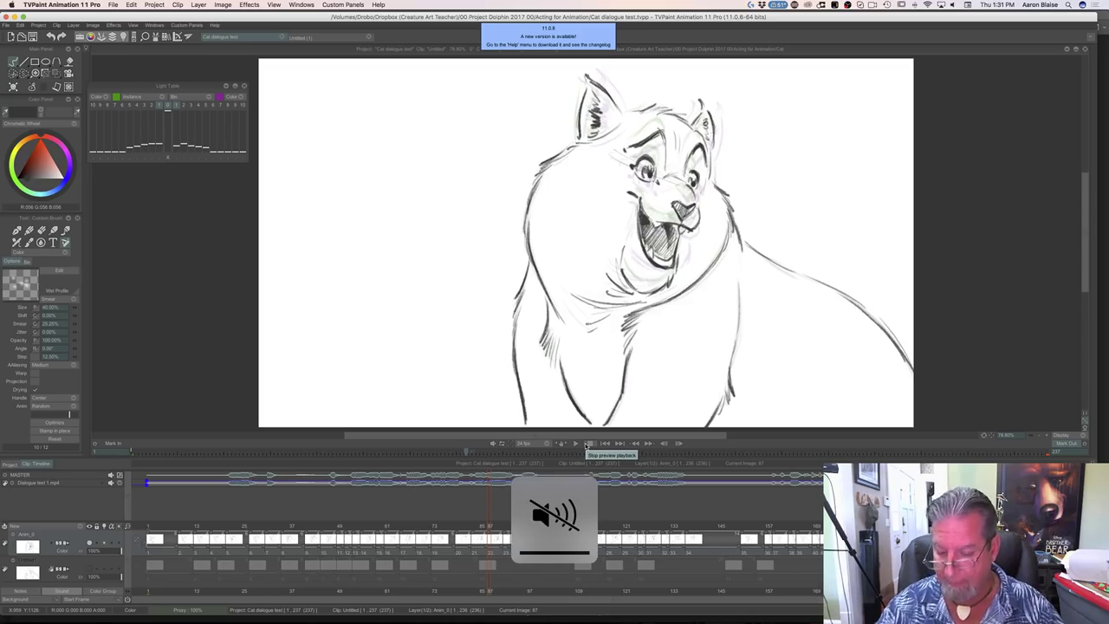
key(XF86AudioMute)
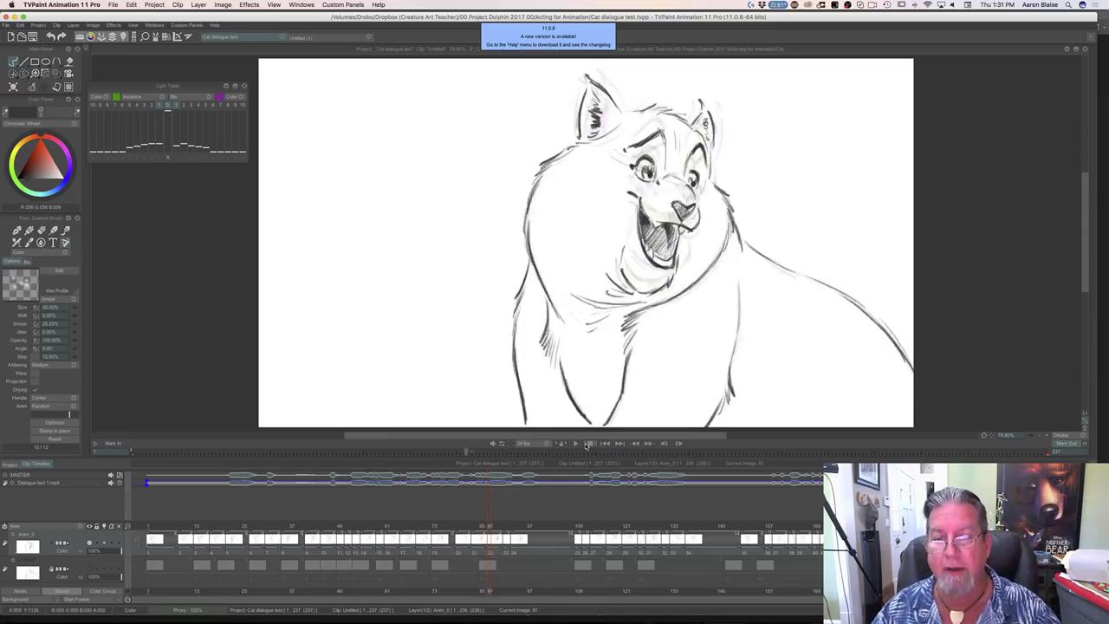
Flip between the drawing at frame 87 and the one before it to compare them, and raise the sound volume
key(Right)
key(Left)
key(Right)
key(Left)
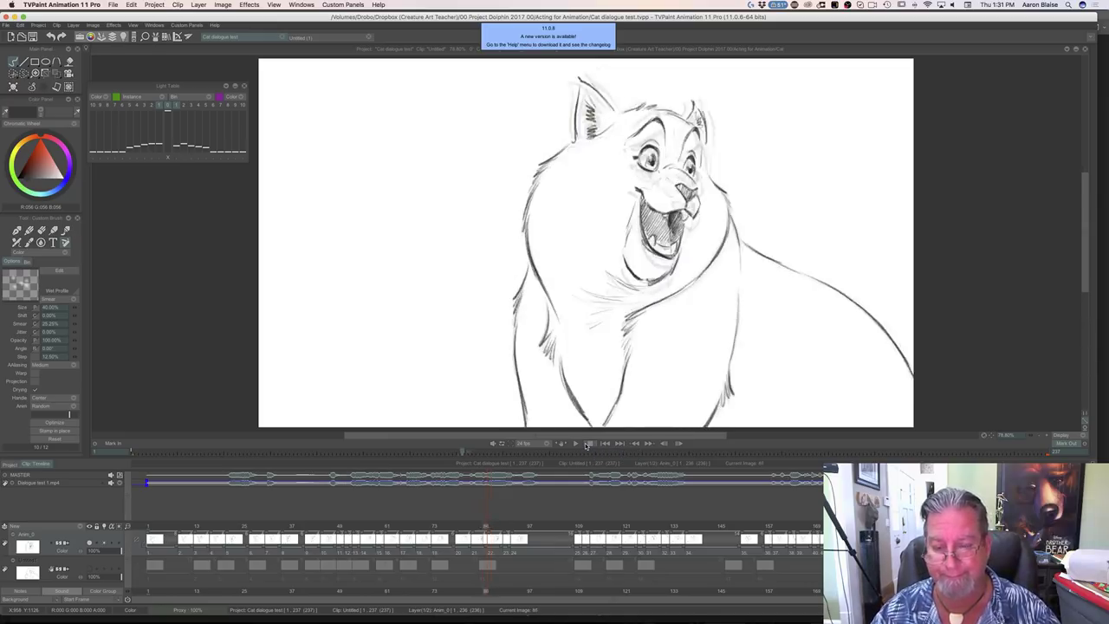
key(Right)
key(XF86AudioRaiseVolume)
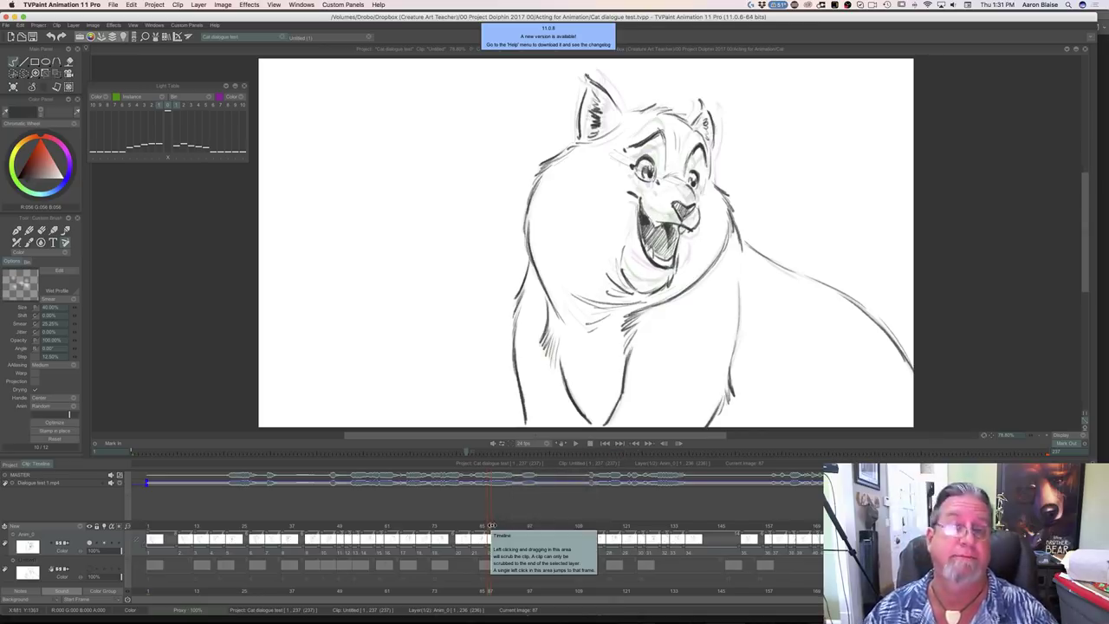
Scrub back and forth over the held pose between frames 87 and 107 to review its timing
drag(491, 526, 561, 526)
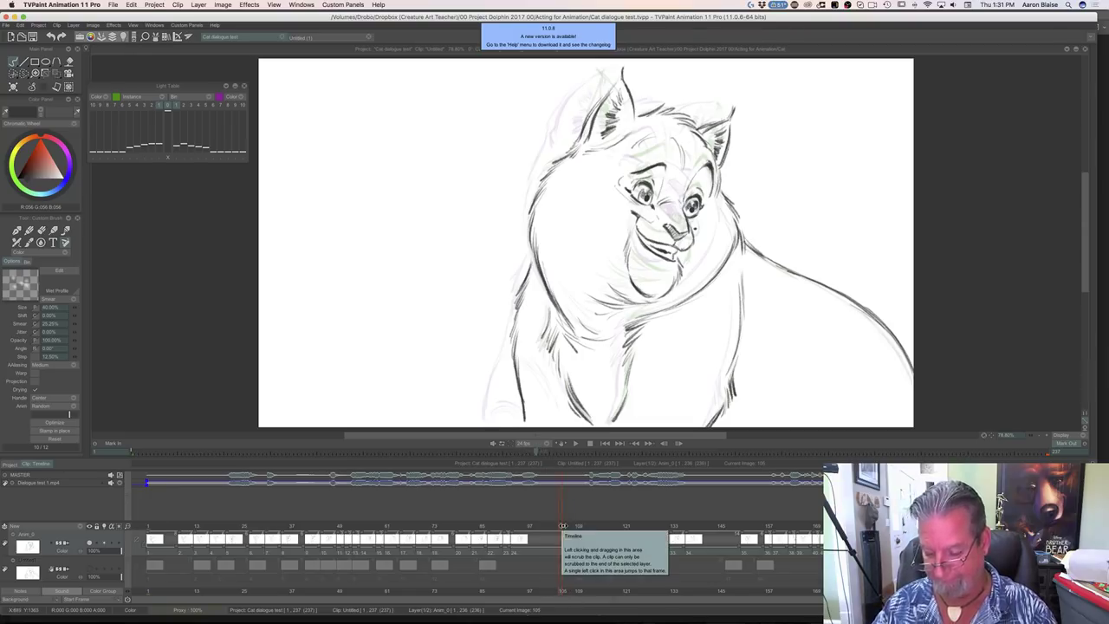
key(XF86AudioRaiseVolume)
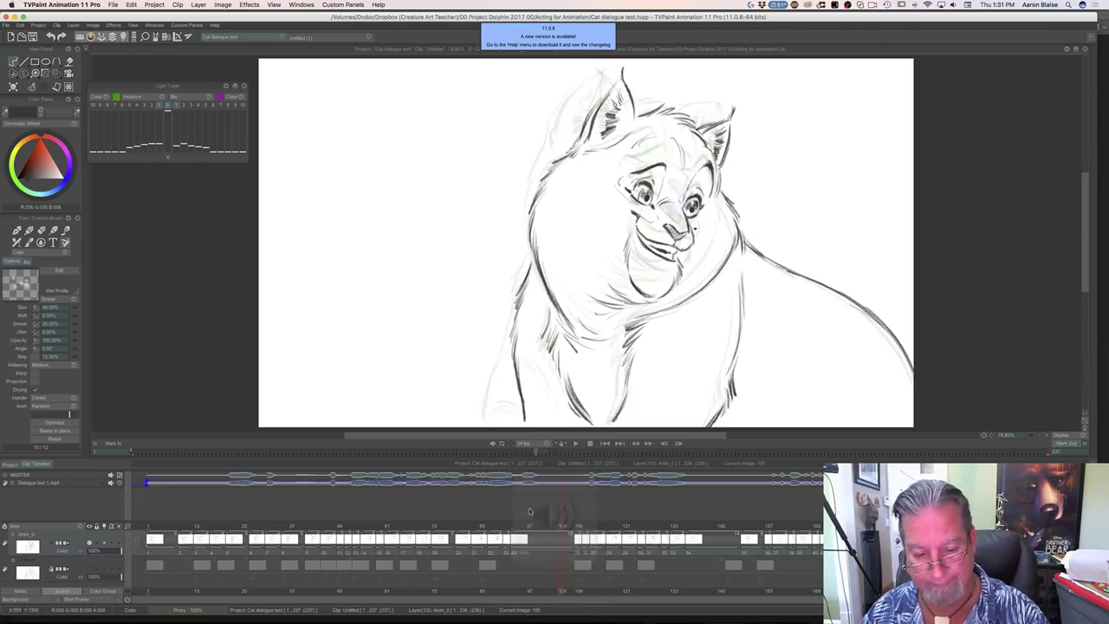
mouse_move(561, 527)
mouse_down()
mouse_move(578, 528)
mouse_move(528, 530)
mouse_up()
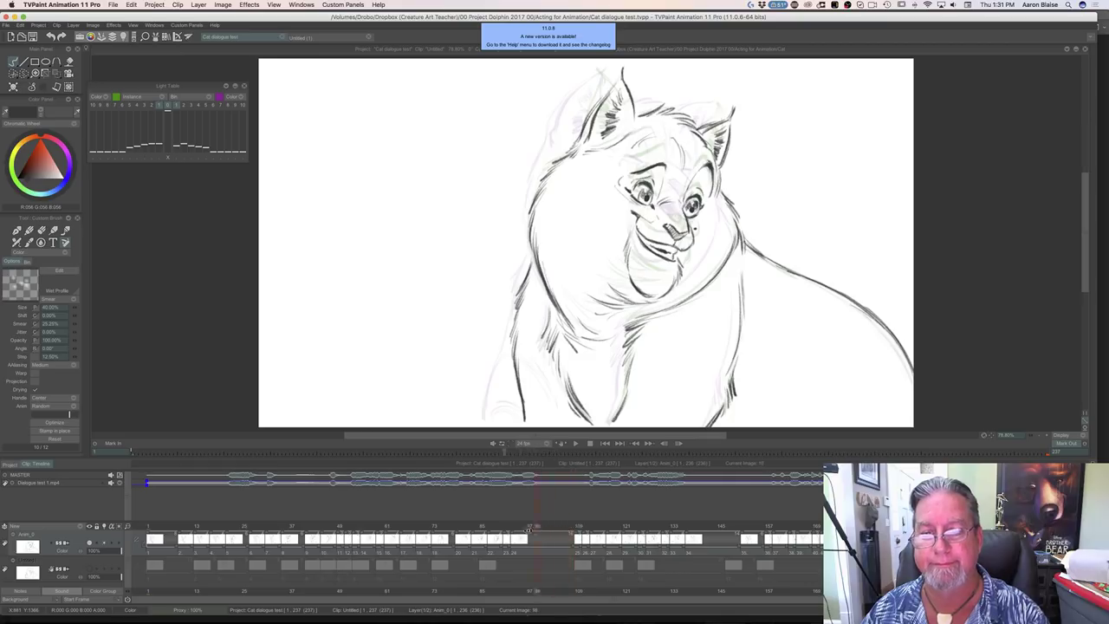
click(569, 526)
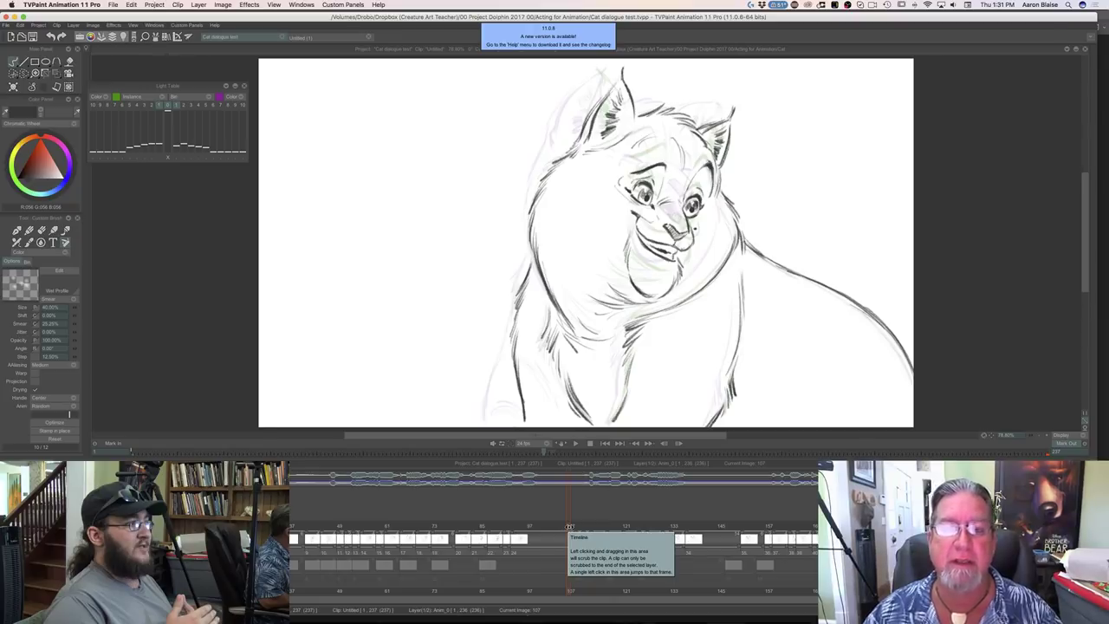
Move the drawing after frame 95 later on the timeline, between frames 97 and 109, and return to frame 94
mouse_move(569, 526)
mouse_down()
mouse_move(639, 537)
mouse_move(376, 533)
mouse_move(570, 528)
mouse_move(493, 538)
mouse_move(520, 538)
mouse_up()
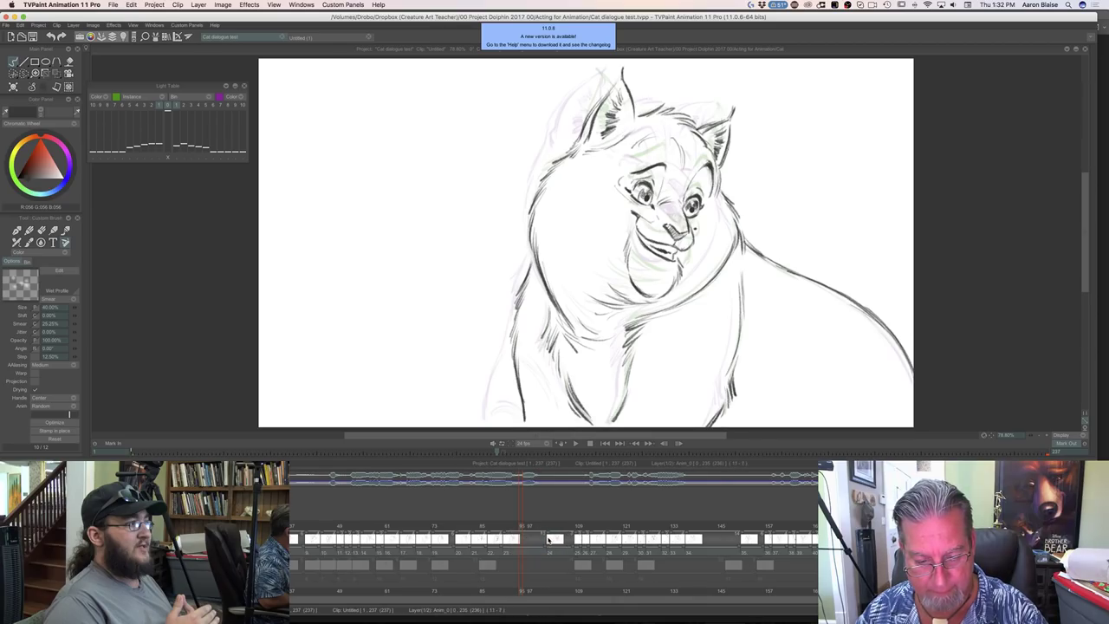
click(532, 540)
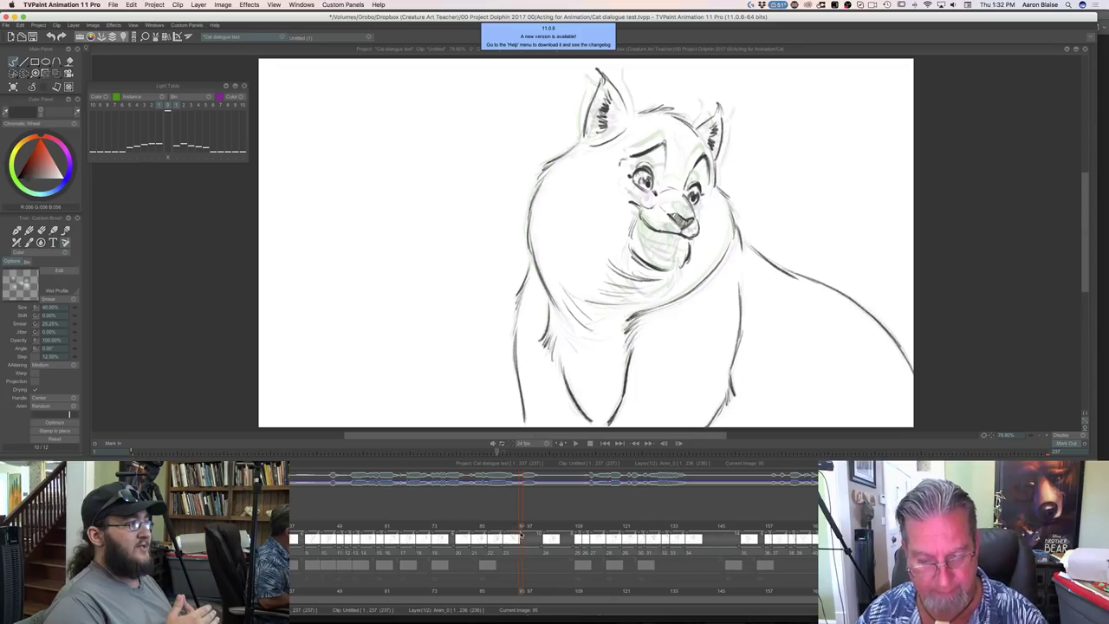
mouse_move(522, 528)
mouse_down()
mouse_move(508, 530)
mouse_move(559, 538)
mouse_move(487, 538)
mouse_move(528, 539)
mouse_move(513, 541)
mouse_up()
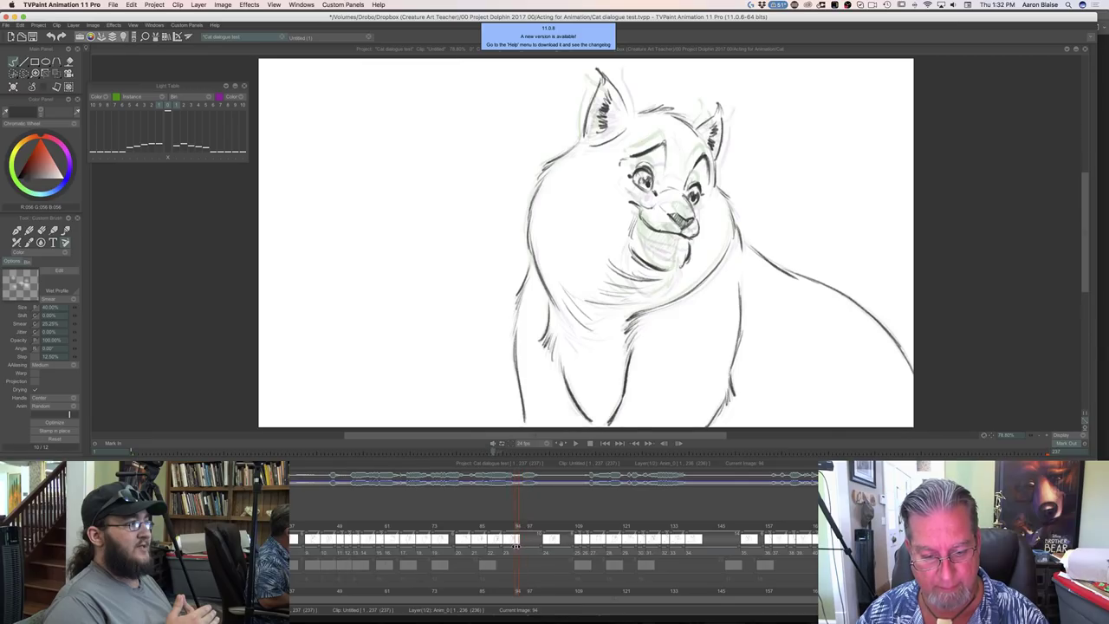
Hide the timeline at frame 93 and trace the cat's cheek ruff and the chest fur down the nearer inner leg line, flipping to compare
click(14, 88)
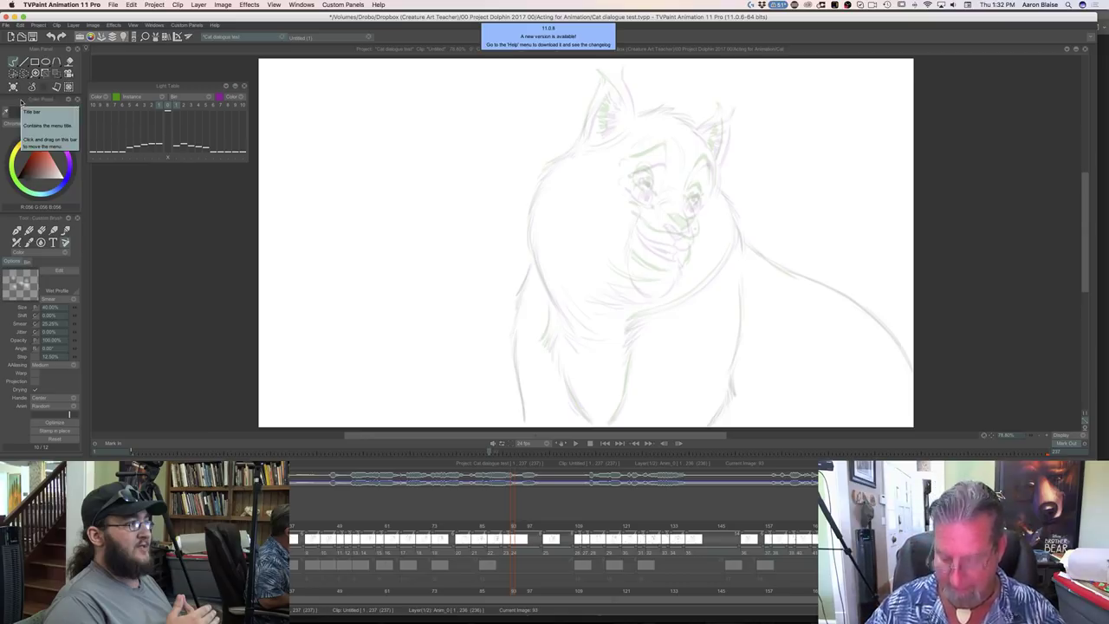
key(Tab)
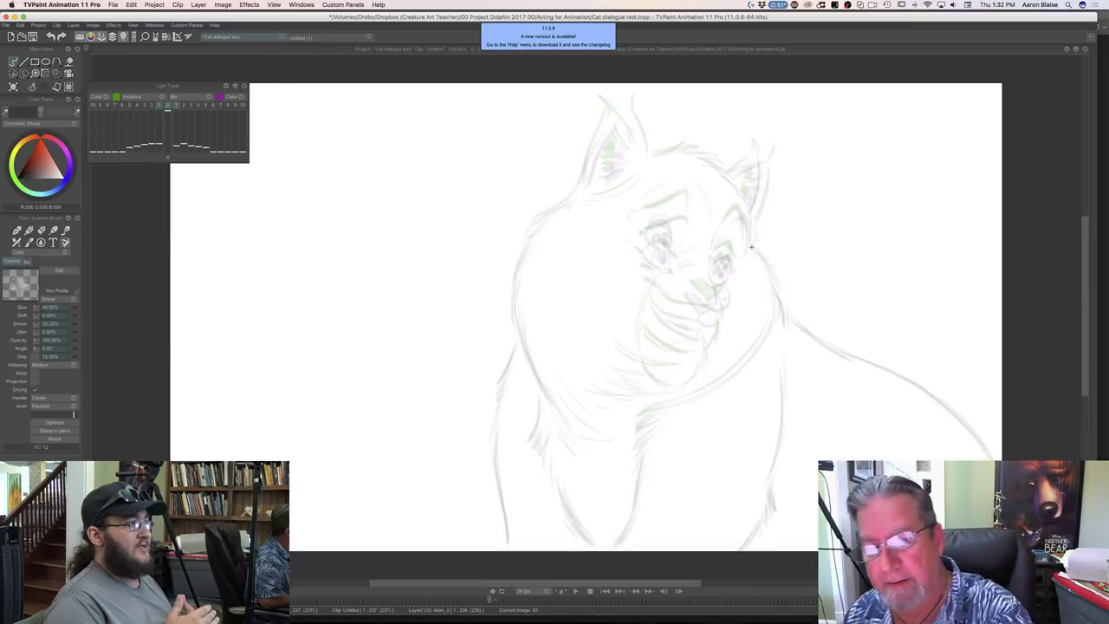
mouse_move(754, 248)
mouse_down()
mouse_move(772, 312)
mouse_move(773, 290)
mouse_move(761, 334)
mouse_move(713, 380)
mouse_move(730, 374)
mouse_move(643, 440)
mouse_up()
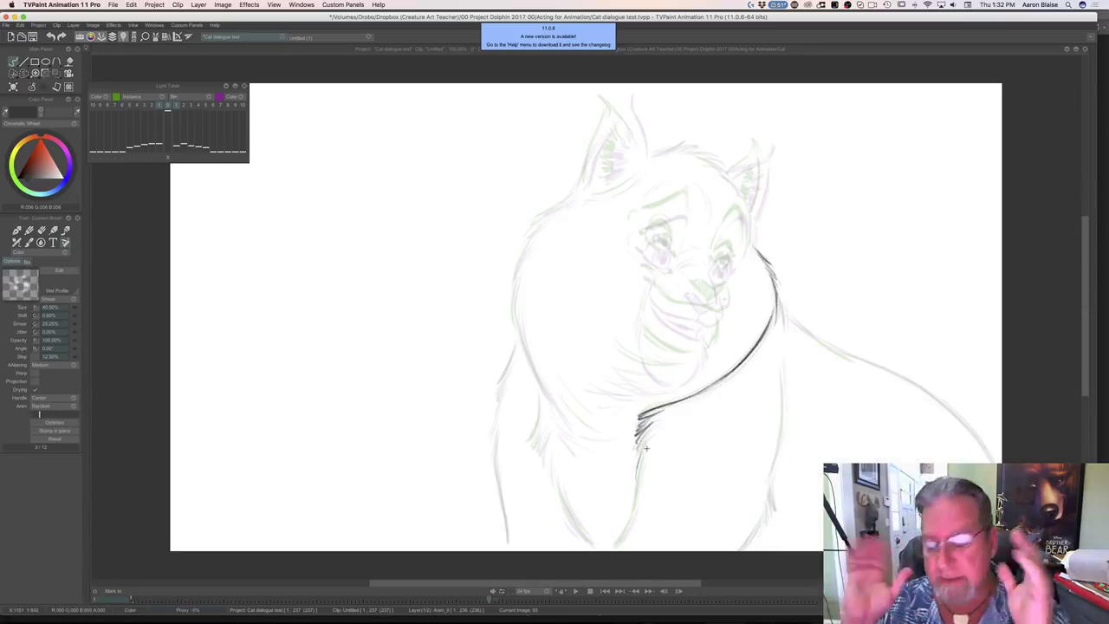
drag(646, 448, 616, 548)
key(Left)
key(Right)
Draw the short neck line behind the ruff, the outer contour of the leg below it and the other front leg's inner contour
drag(776, 294, 784, 338)
mouse_move(782, 381)
mouse_down()
mouse_move(773, 513)
mouse_move(762, 504)
mouse_move(744, 549)
mouse_up()
mouse_move(537, 423)
mouse_down()
mouse_move(526, 446)
mouse_move(545, 455)
mouse_move(589, 545)
mouse_up()
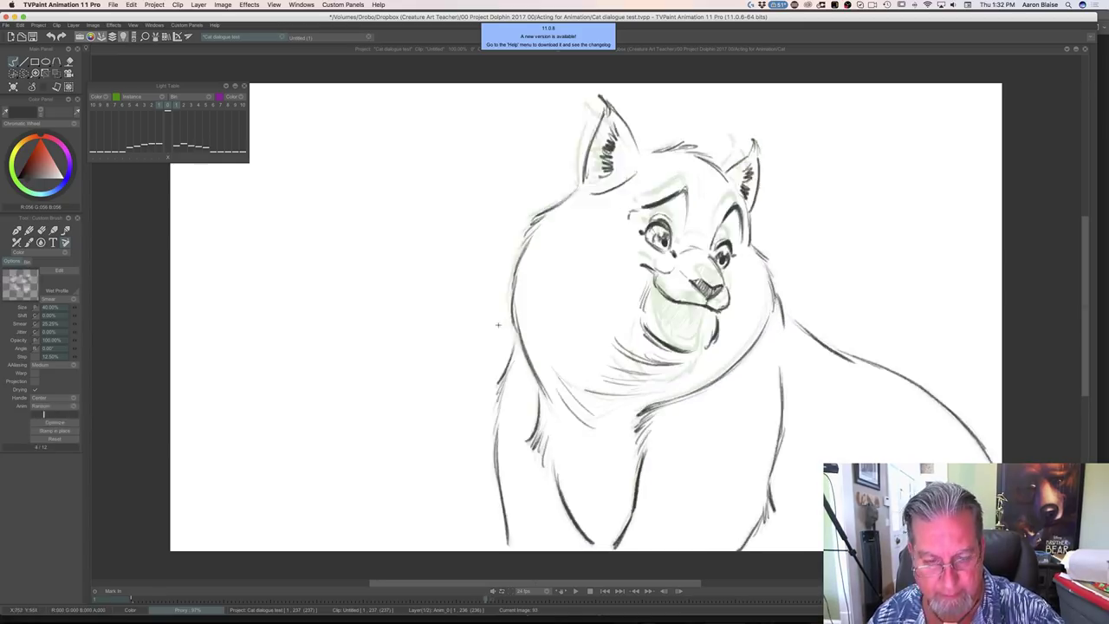
Draw the shoulder fur and the remaining outer contour of the front leg, checking against the previous drawing
drag(515, 343, 494, 422)
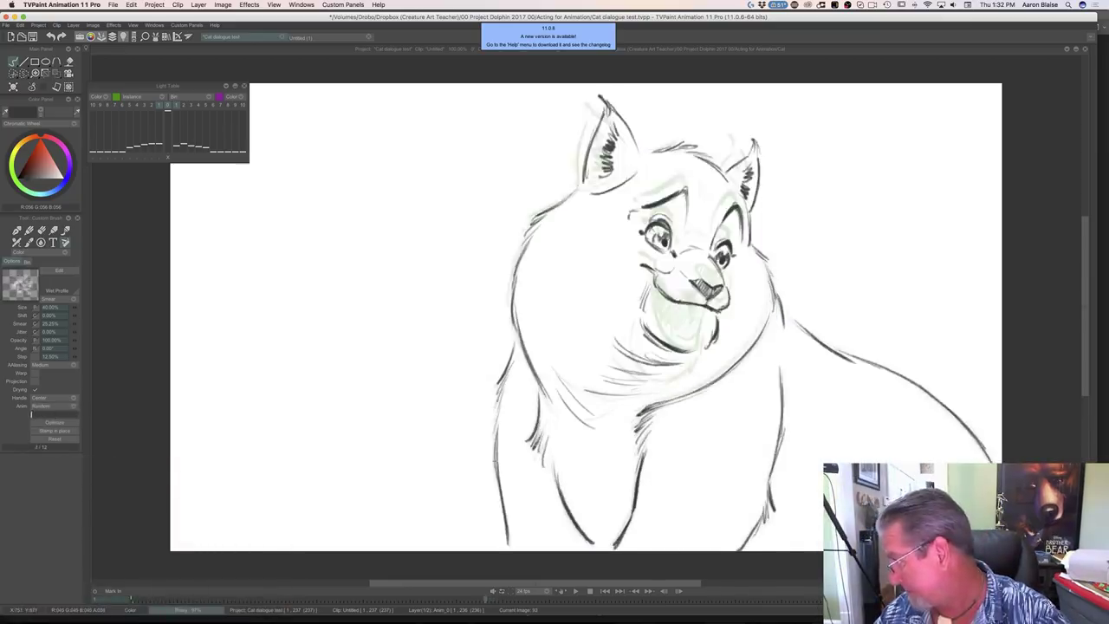
key(Right)
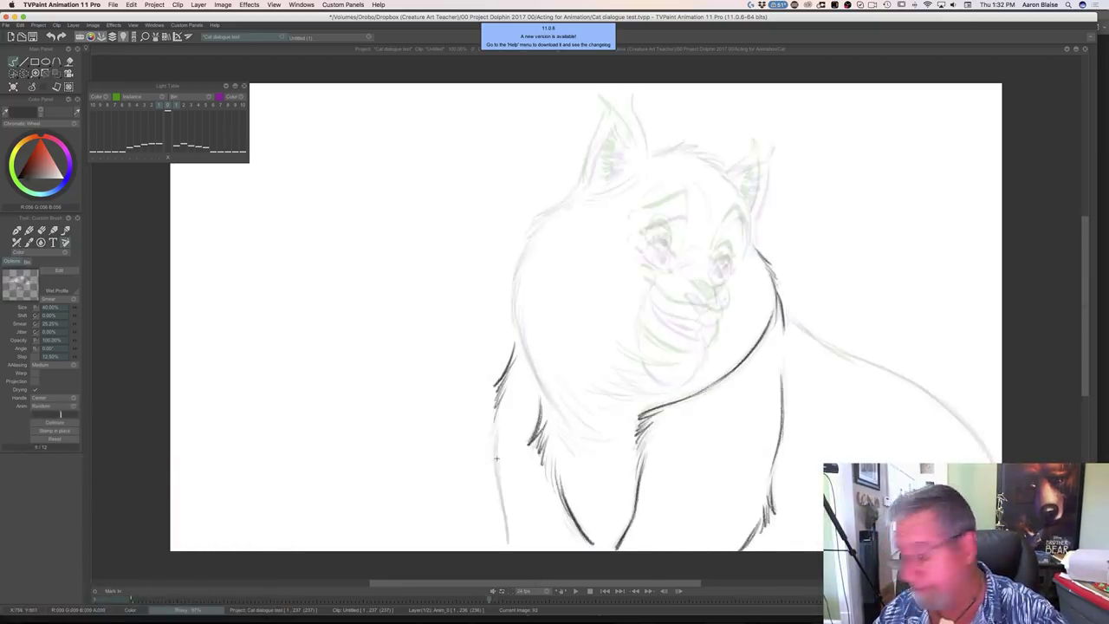
key(Left)
key(Right)
mouse_move(500, 400)
mouse_down()
mouse_move(492, 438)
mouse_move(502, 498)
mouse_up()
drag(496, 446, 507, 530)
drag(499, 490, 509, 547)
Flip between the in-between at frame 93 and its neighbouring drawings to check the leg and chest lines
key(Left)
key(Right)
key(Left)
key(Right)
key(Left)
key(Right)
key(Left)
key(Right)
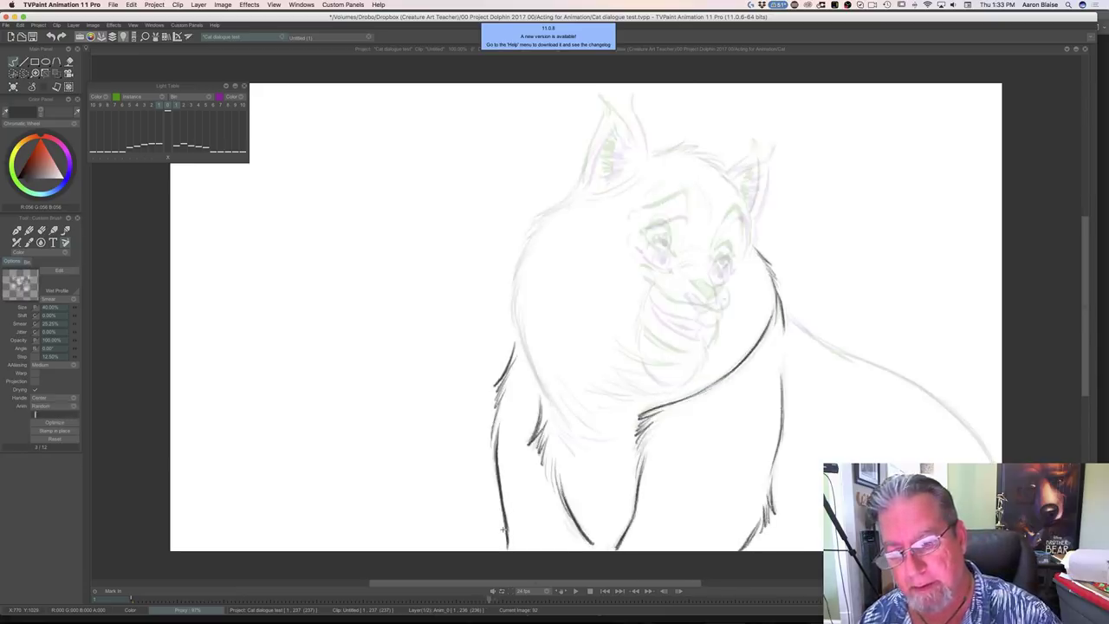
key(Right)
key(Left)
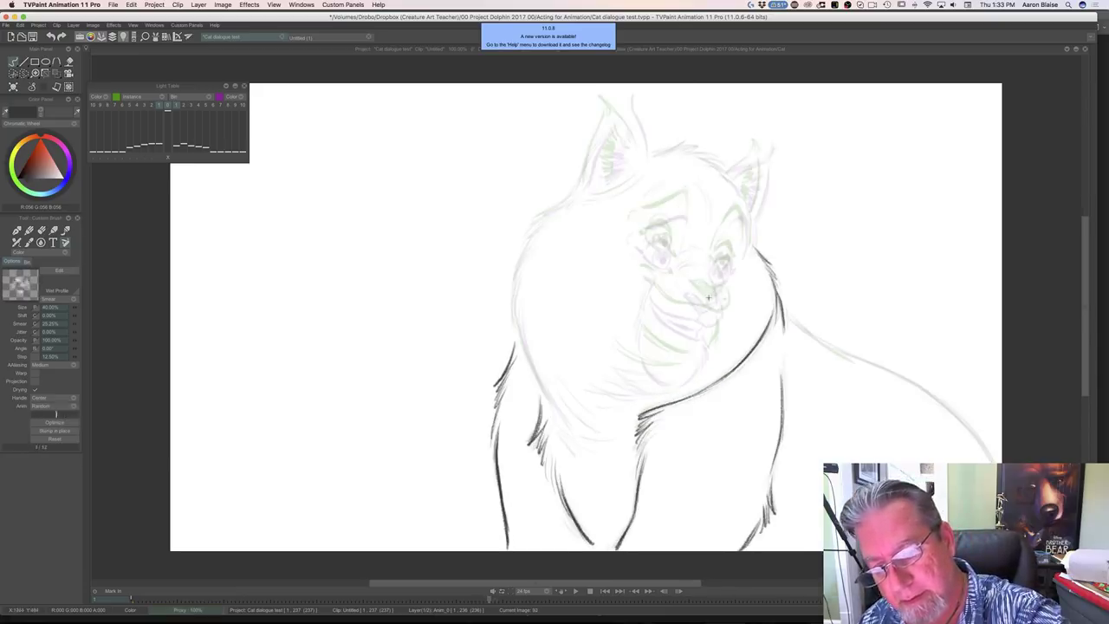
Draw the outline of the cat's nose between the two light-table poses and flip to check its position
drag(708, 293, 720, 294)
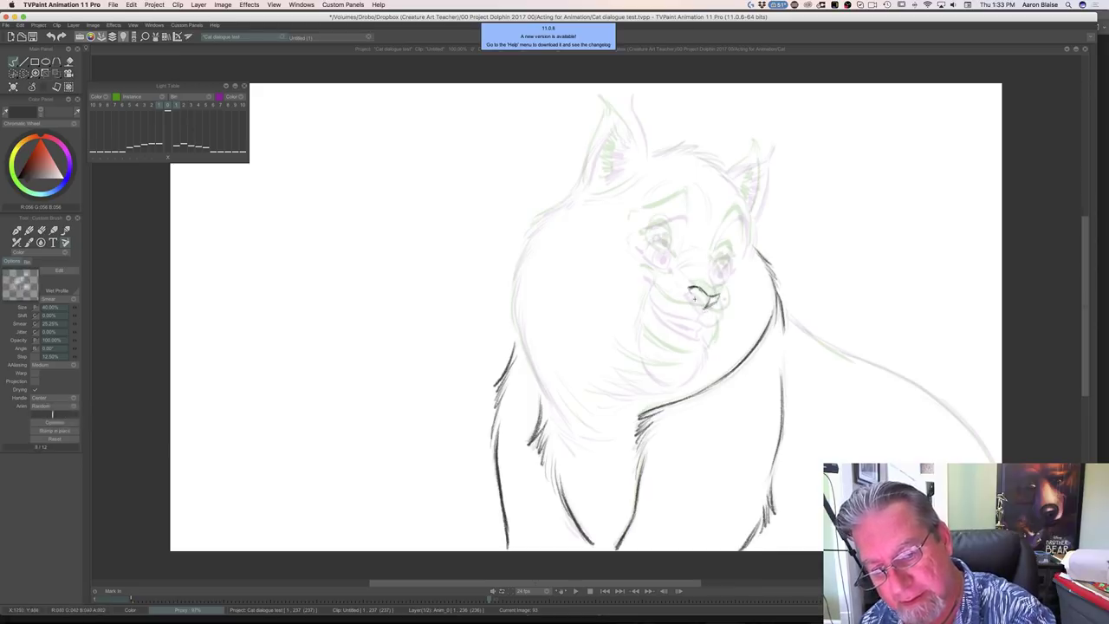
key(Left)
key(Right)
Draw the bridge and far side of the muzzle around the nose, flipping against the previous drawing
drag(692, 257, 679, 262)
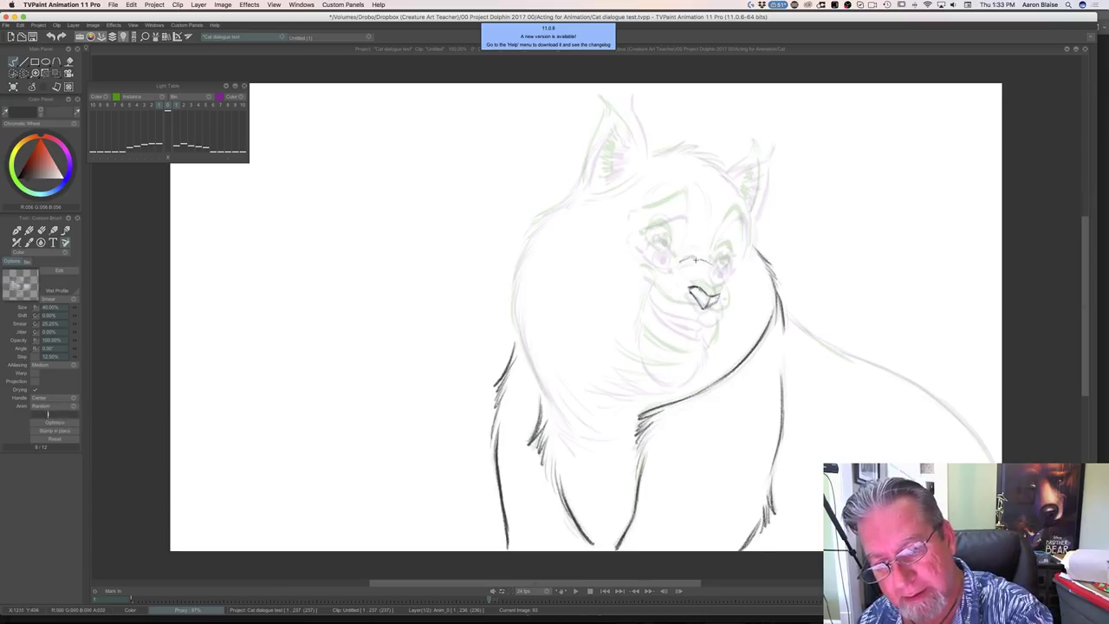
key(Left)
key(Right)
mouse_move(719, 291)
mouse_down()
mouse_move(714, 269)
mouse_move(720, 290)
mouse_up()
key(Left)
key(Right)
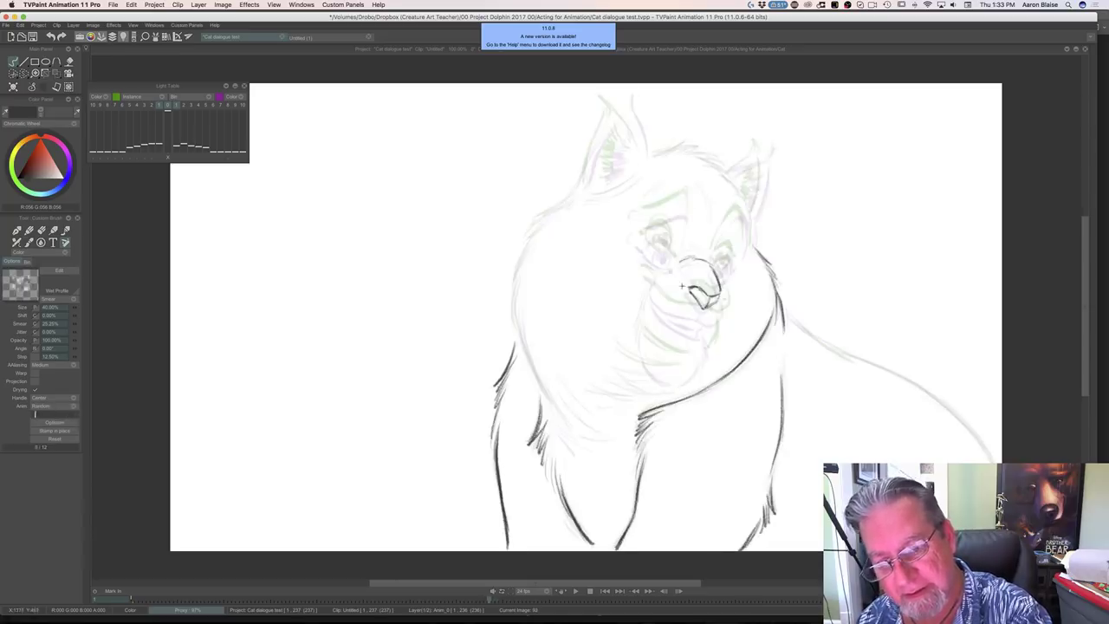
key(Left)
key(Right)
Draw the lower lid and thick upper lid of the cat's larger near eye and flip through adjacent drawings
drag(668, 260, 642, 246)
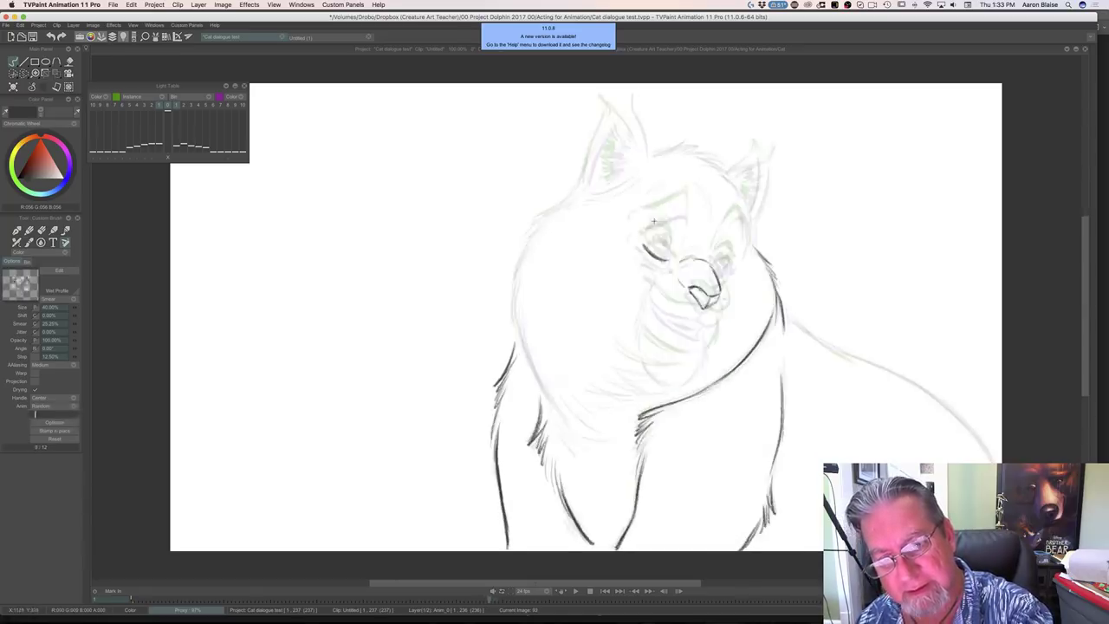
mouse_move(645, 244)
mouse_down()
mouse_move(665, 231)
mouse_move(645, 243)
mouse_move(658, 231)
mouse_move(669, 258)
mouse_move(667, 229)
mouse_up()
key(Left)
key(Right)
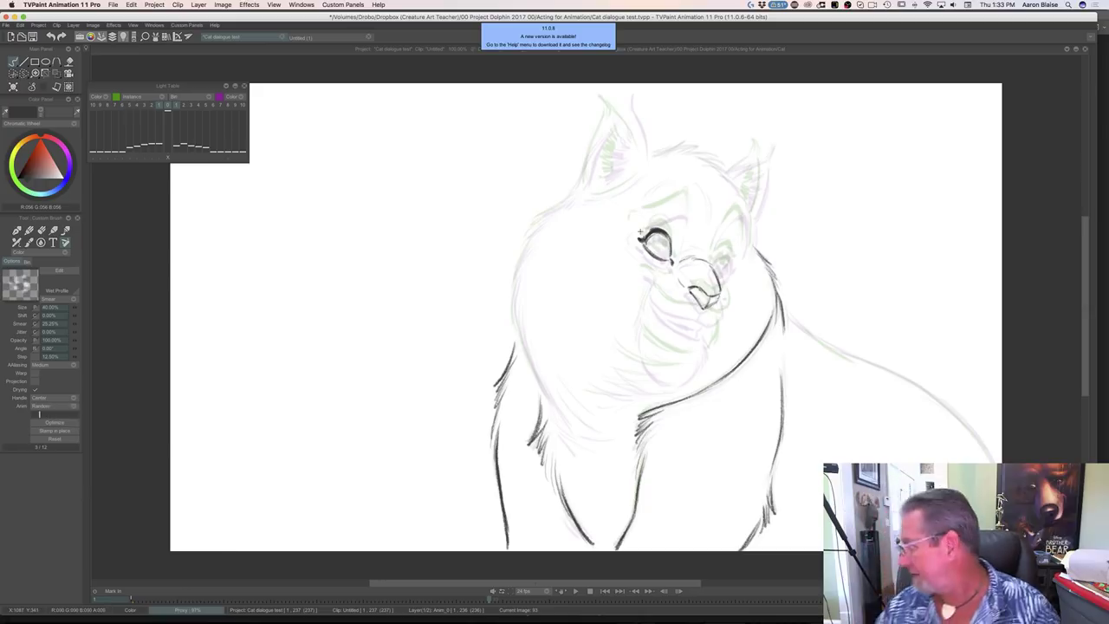
key(Left)
key(Right)
key(Right)
key(Left)
key(Left)
key(Right)
Draw the outline of the cat's smaller far eye and compare it with the previous drawing
mouse_move(727, 251)
mouse_down()
mouse_move(715, 255)
mouse_move(720, 272)
mouse_move(730, 259)
mouse_up()
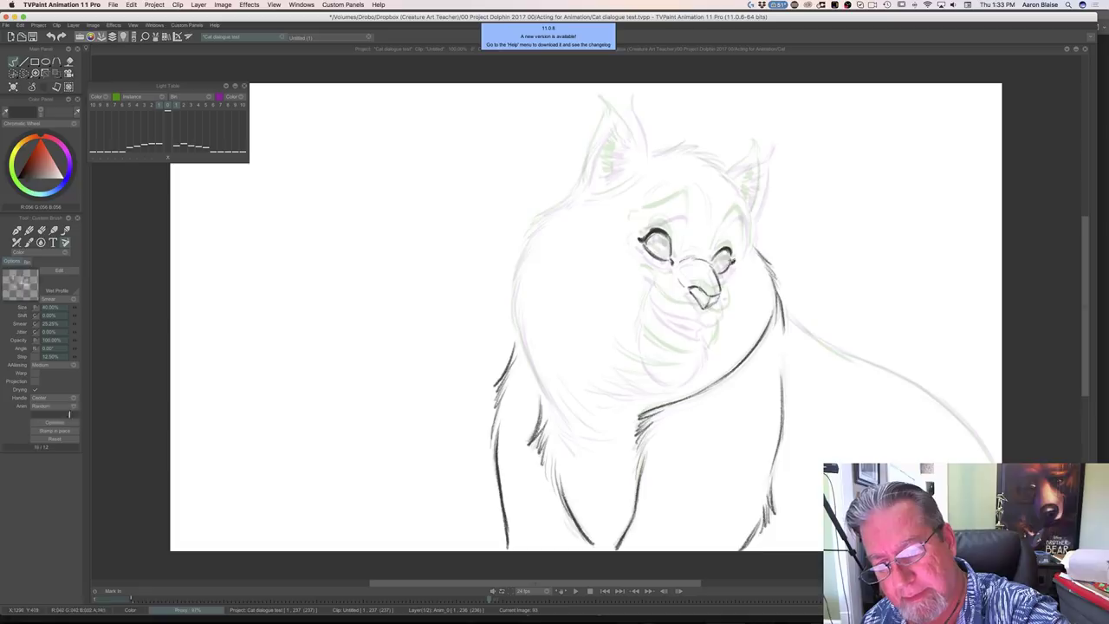
key(Left)
key(Right)
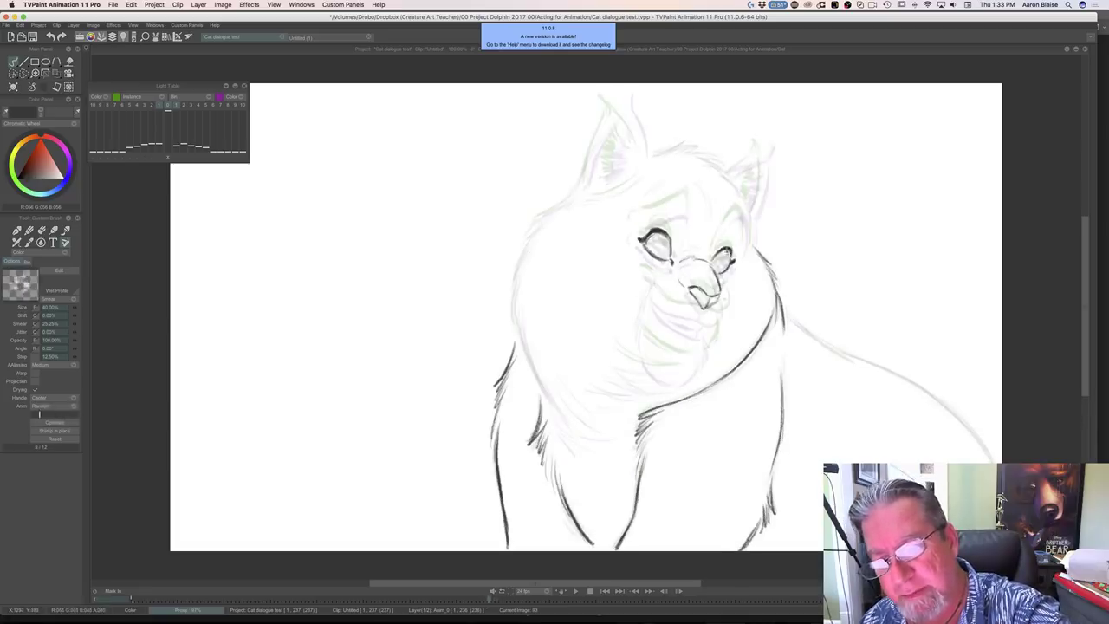
key(Left)
key(Right)
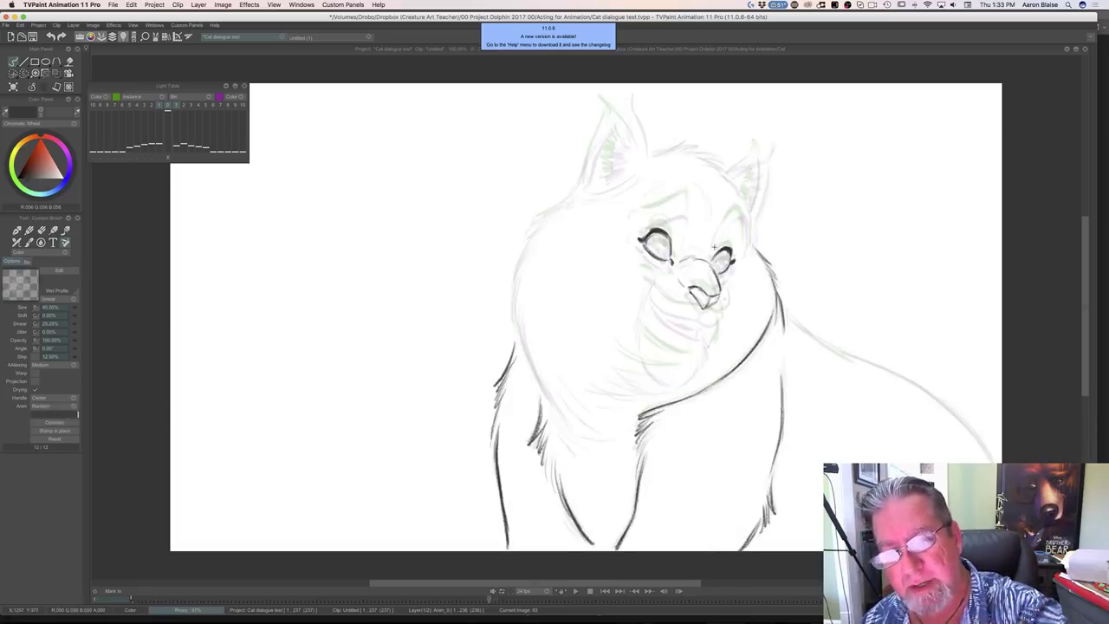
Draw and shade the irises and pupils in both of the cat's eyes
mouse_move(656, 236)
mouse_down()
mouse_move(653, 258)
mouse_move(663, 246)
mouse_up()
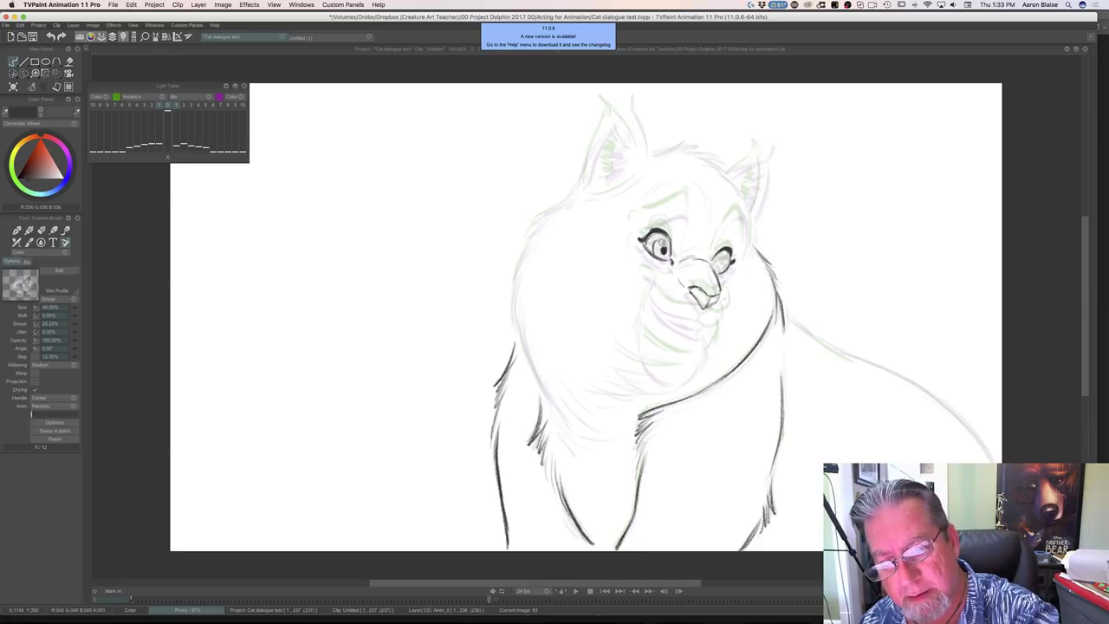
drag(661, 246, 656, 248)
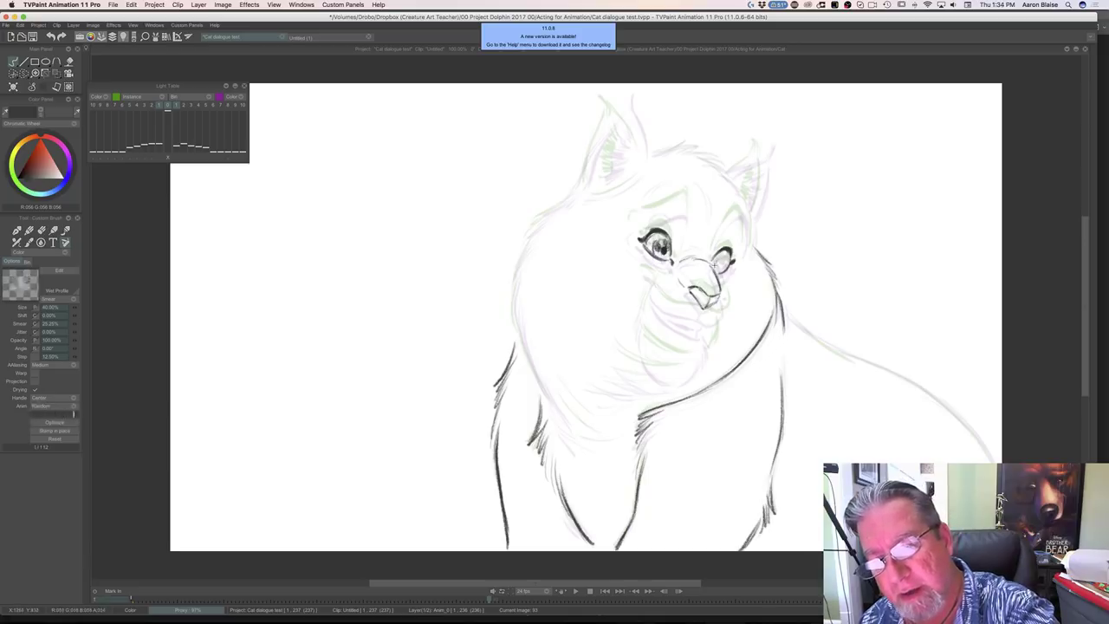
drag(722, 265, 722, 257)
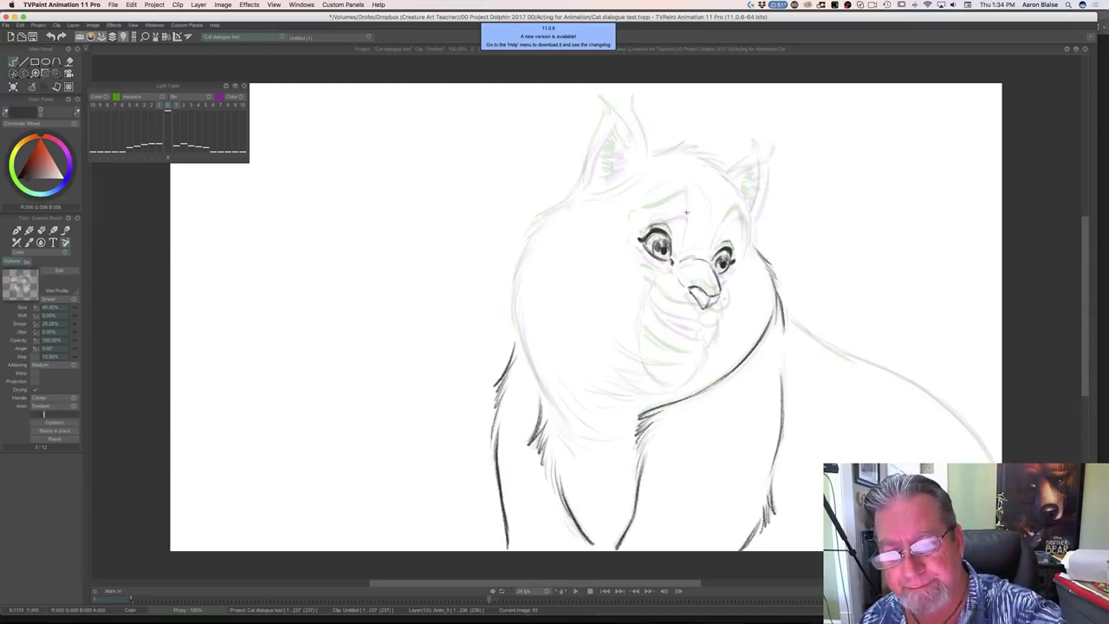
Draw the thick eyebrow above the near eye and flip to check its movement
mouse_move(680, 208)
mouse_down()
mouse_move(639, 217)
mouse_move(686, 206)
mouse_move(656, 212)
mouse_up()
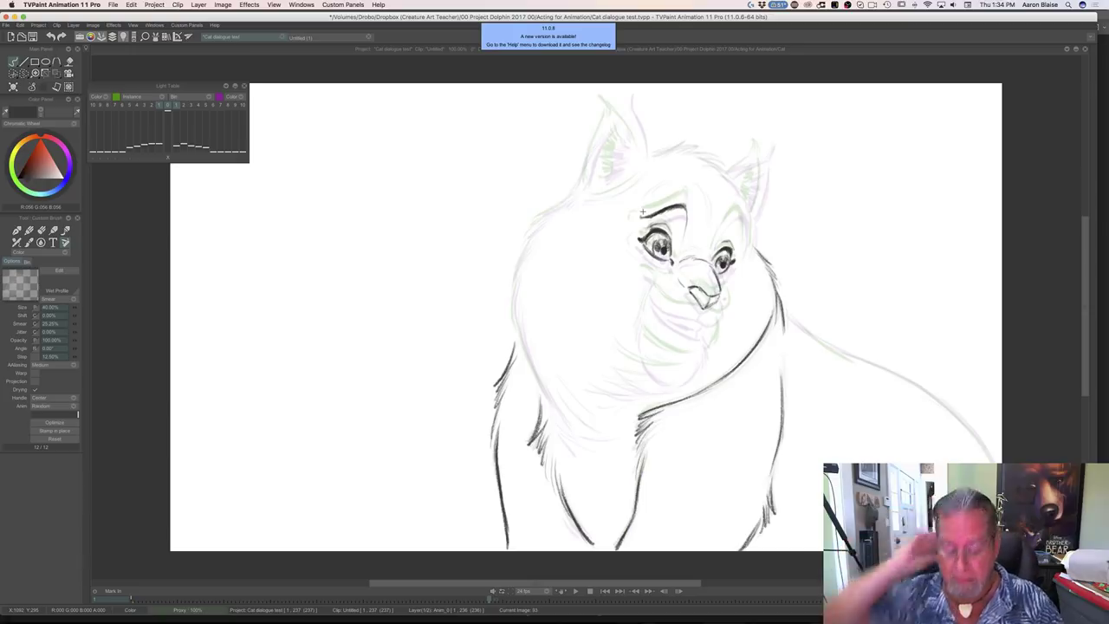
key(Left)
key(Left)
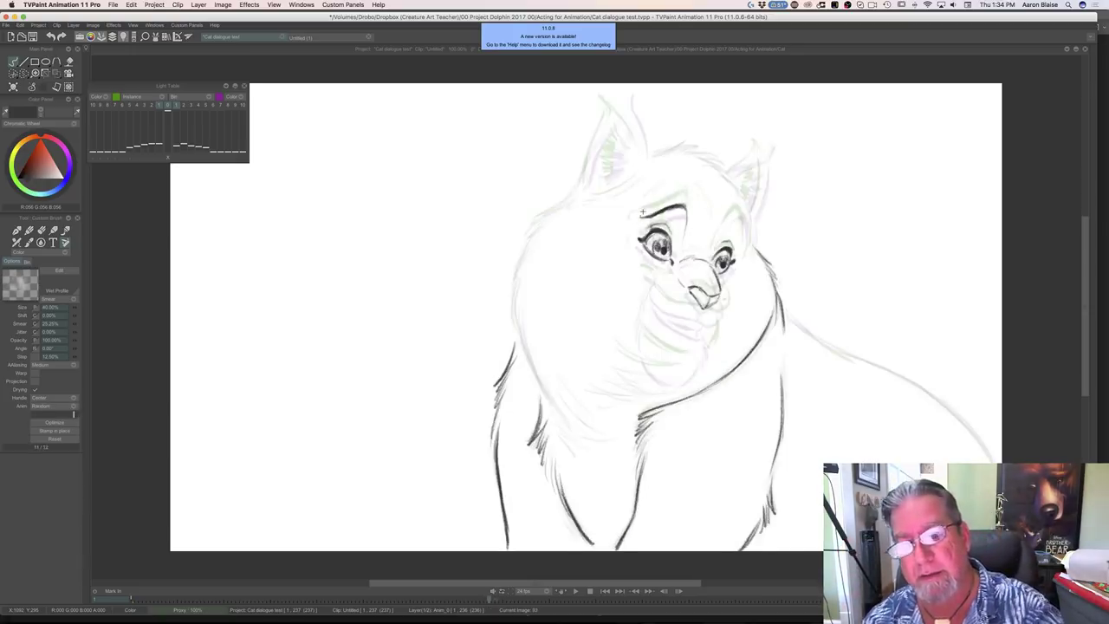
key(Right)
key(Left)
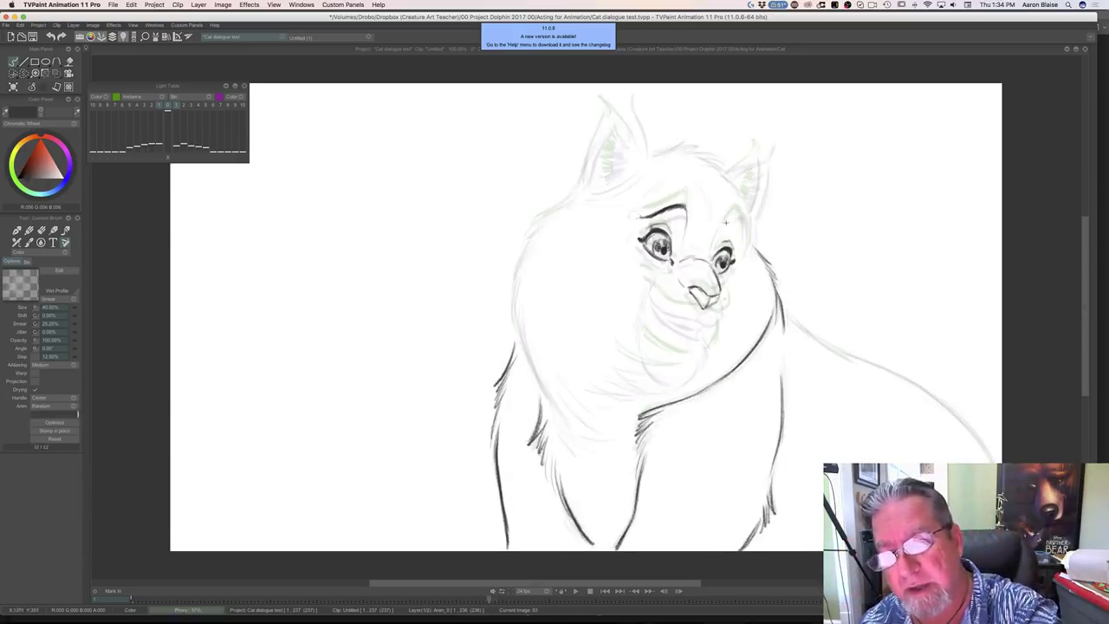
Draw the eyebrow above the far eye down toward the muzzle bridge and flip to the previous drawing
mouse_move(736, 209)
mouse_down()
mouse_move(743, 237)
mouse_move(738, 213)
mouse_up()
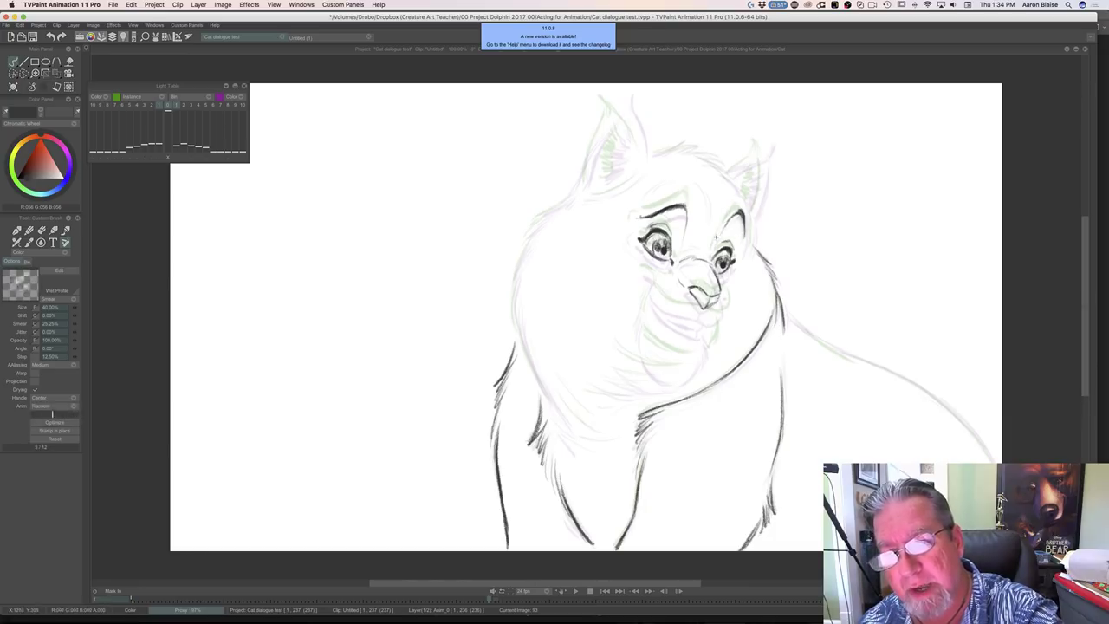
drag(719, 233, 711, 252)
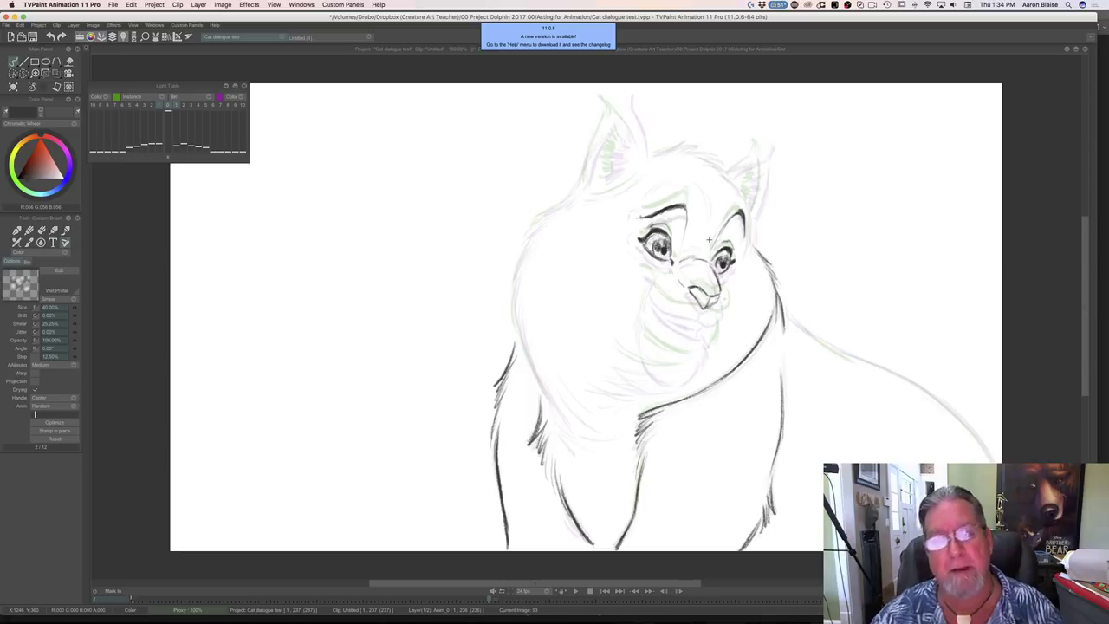
key(Left)
key(Right)
key(Left)
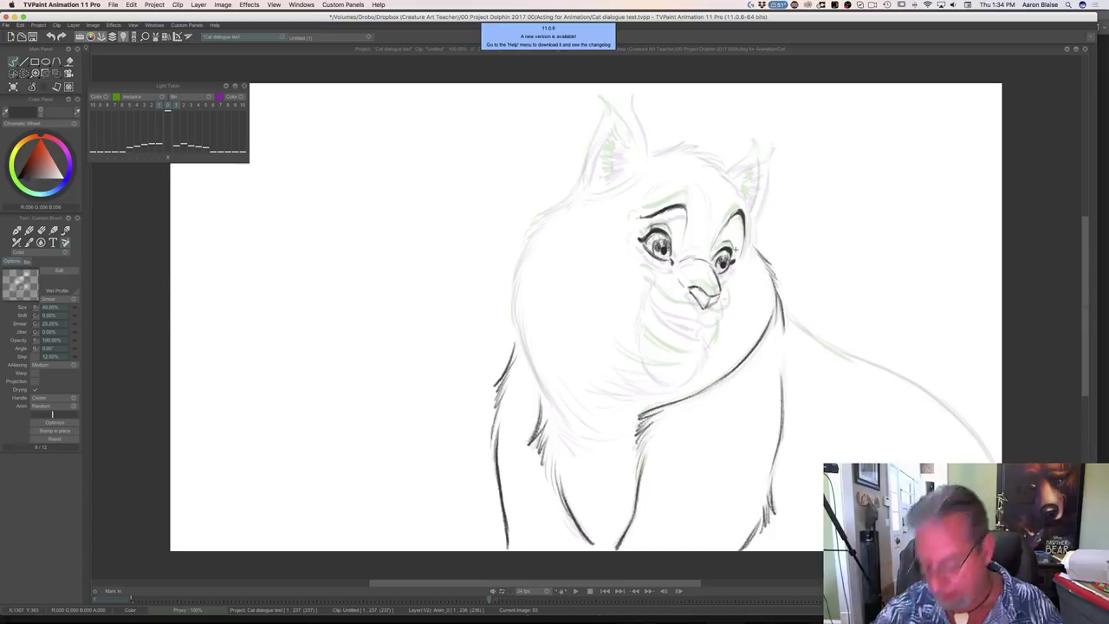
key(Left)
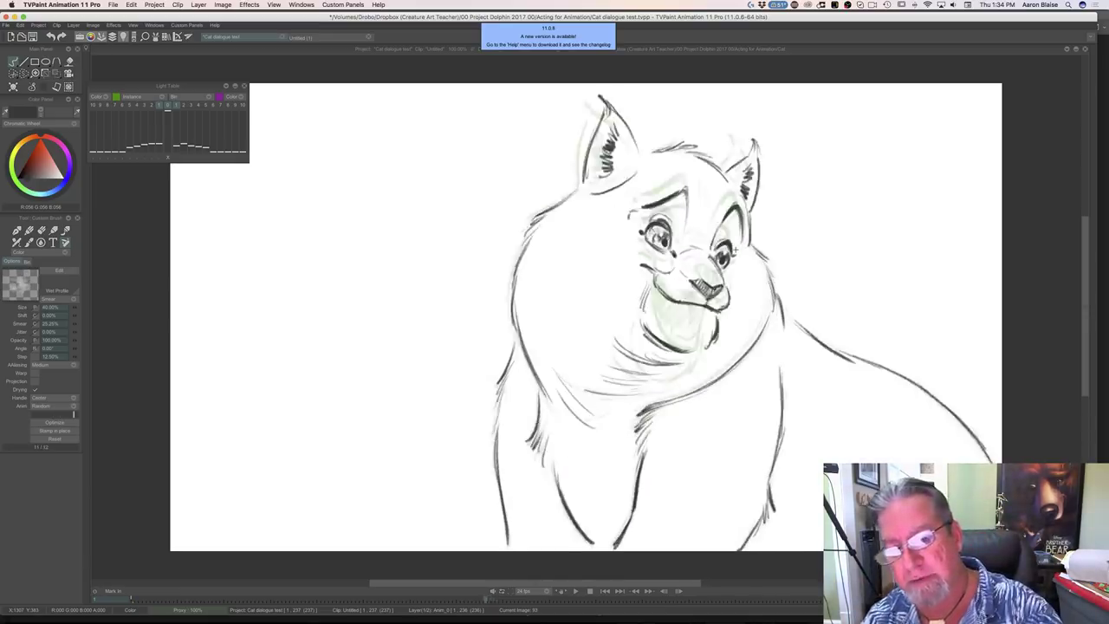
Shade the nose and draw the front of the upper lip below it, flipping repeatedly to compare
mouse_move(715, 298)
mouse_down()
mouse_move(690, 289)
mouse_move(718, 296)
mouse_up()
key(Left)
key(Right)
key(Left)
key(Right)
key(Left)
key(Right)
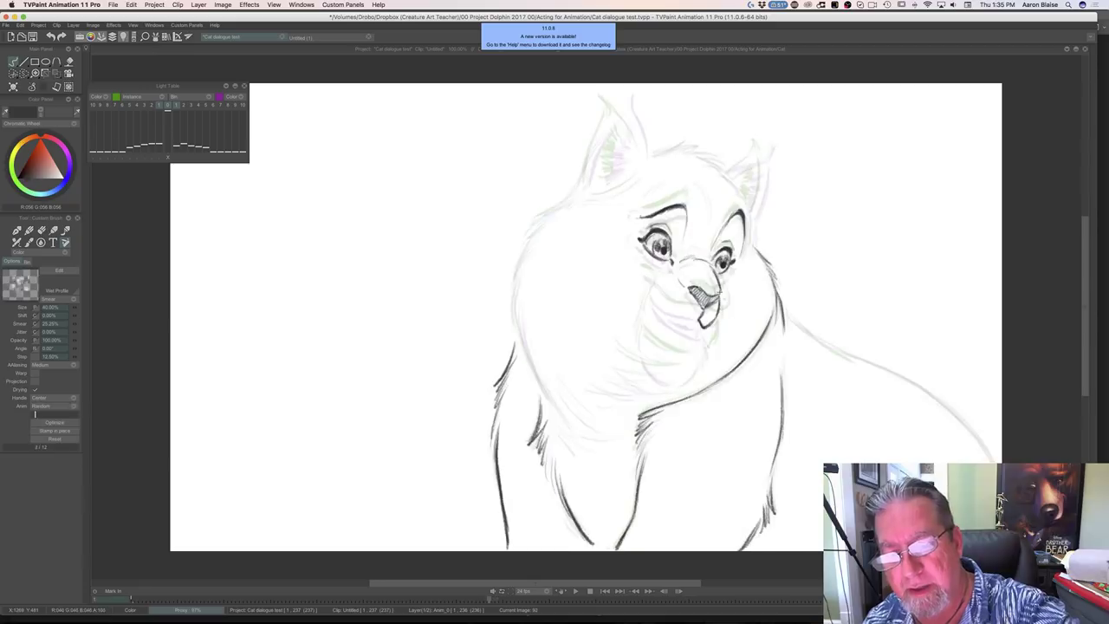
Draw the upper lip line from the muzzle front back to the cheek corner, checking it against the previous drawing
drag(693, 321, 673, 320)
key(Left)
key(Right)
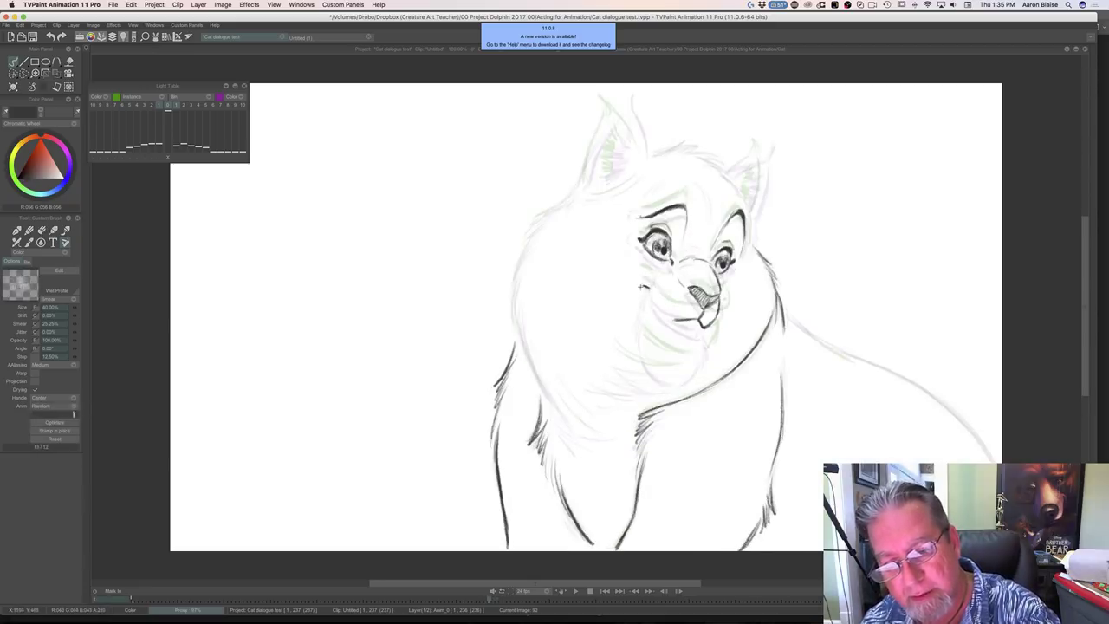
drag(651, 302, 673, 319)
key(Left)
key(Right)
key(Left)
key(Right)
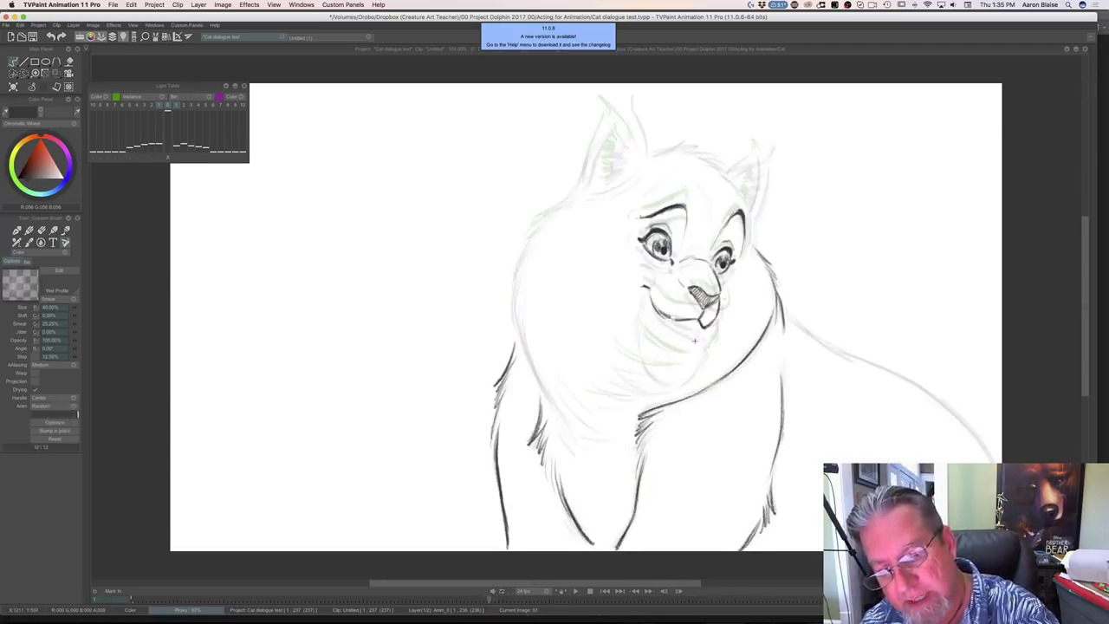
Draw the lower lip and front edge of the open mouth, thickening the lower lip line
drag(695, 326, 690, 344)
drag(662, 327, 686, 343)
drag(650, 305, 694, 346)
drag(670, 340, 686, 346)
drag(660, 324, 673, 340)
key(Left)
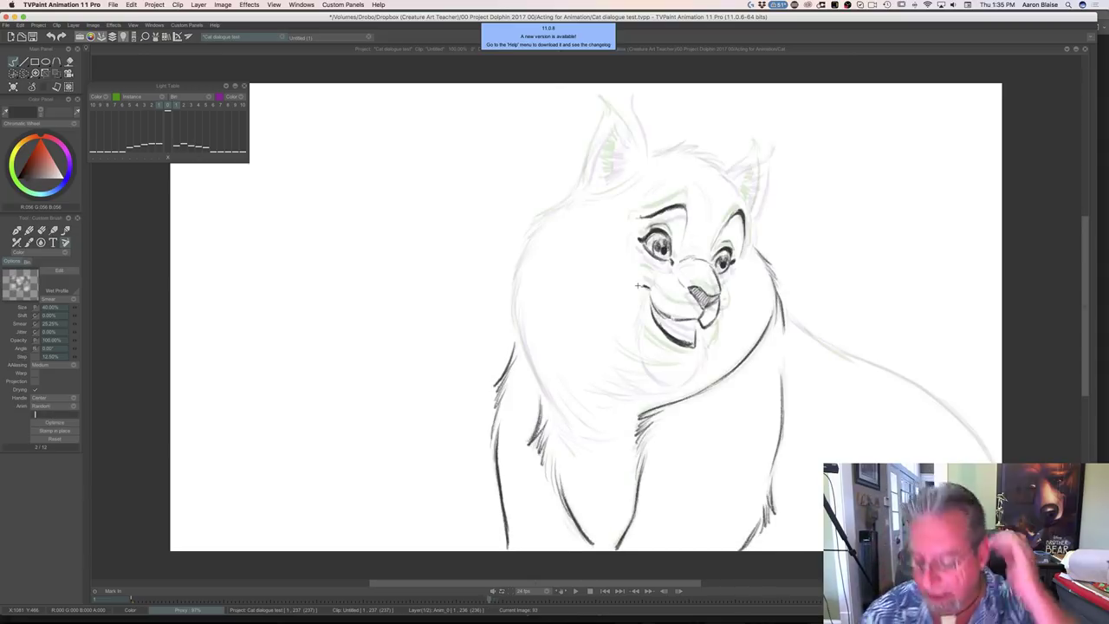
Show the timeline again, sketch trial curves in the Timeline Notes area and undo them
click(94, 591)
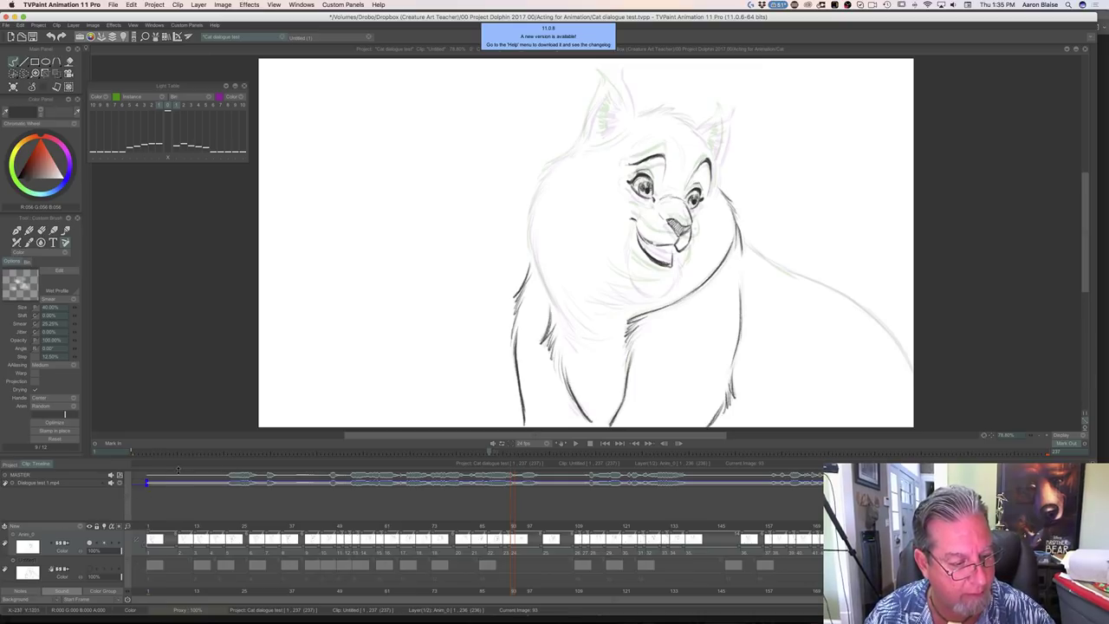
mouse_move(178, 472)
mouse_down()
mouse_move(179, 505)
mouse_move(253, 477)
mouse_move(393, 485)
mouse_move(354, 483)
mouse_up()
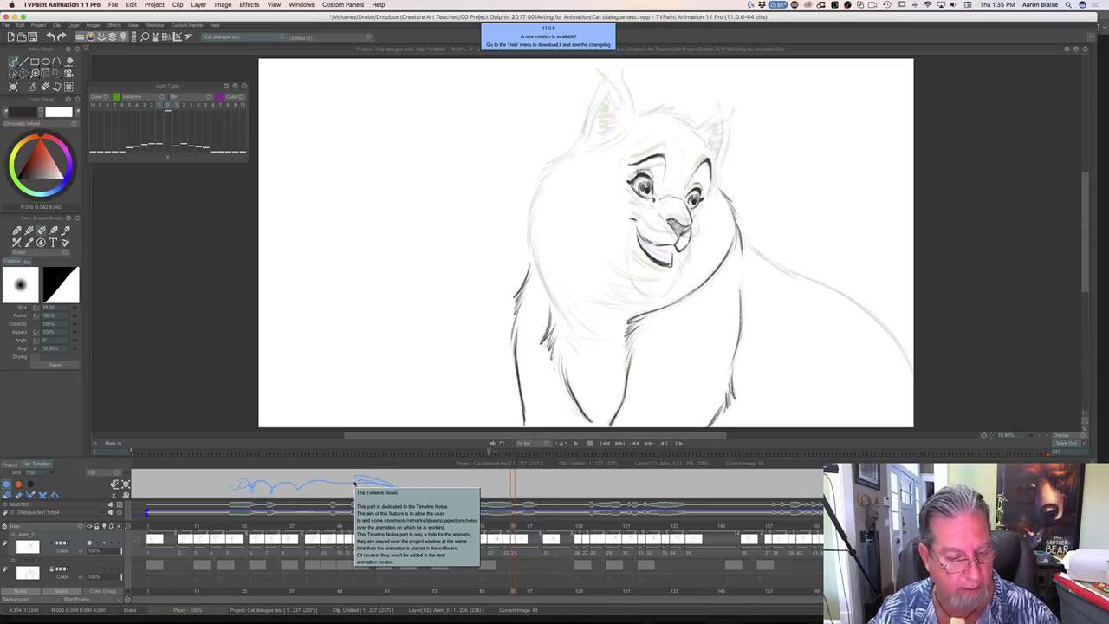
key(super+z)
key(super+z)
key(super+z)
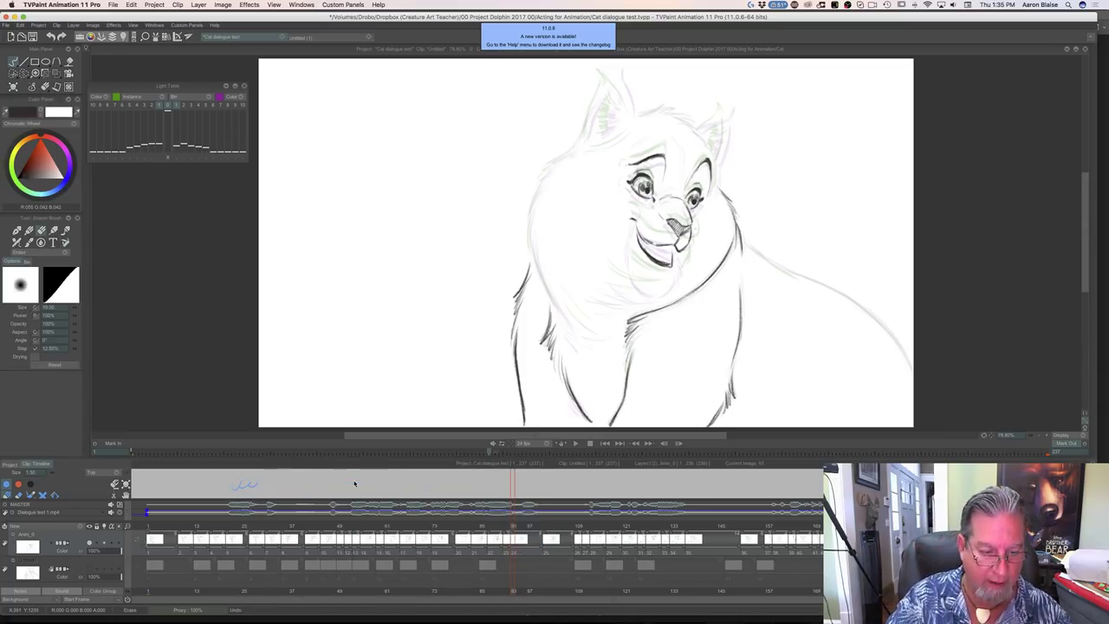
key(e)
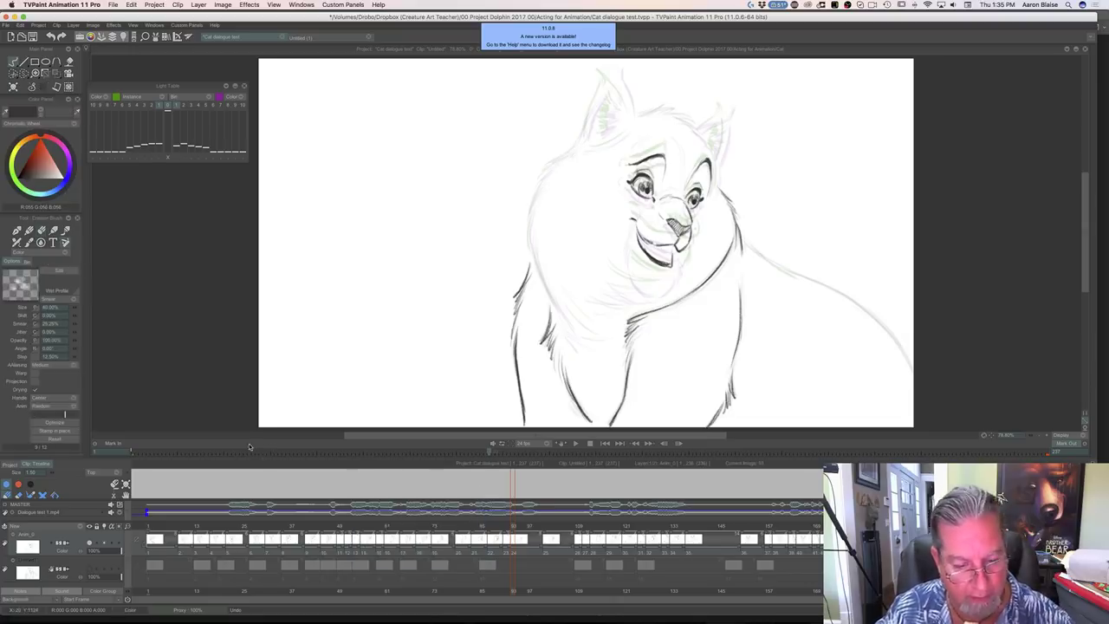
Go to frame 35, handwrite "well" in the Timeline Notes above the first burst of dialogue, and collapse the notes area
mouse_move(511, 525)
mouse_down()
mouse_move(259, 537)
mouse_move(283, 537)
mouse_up()
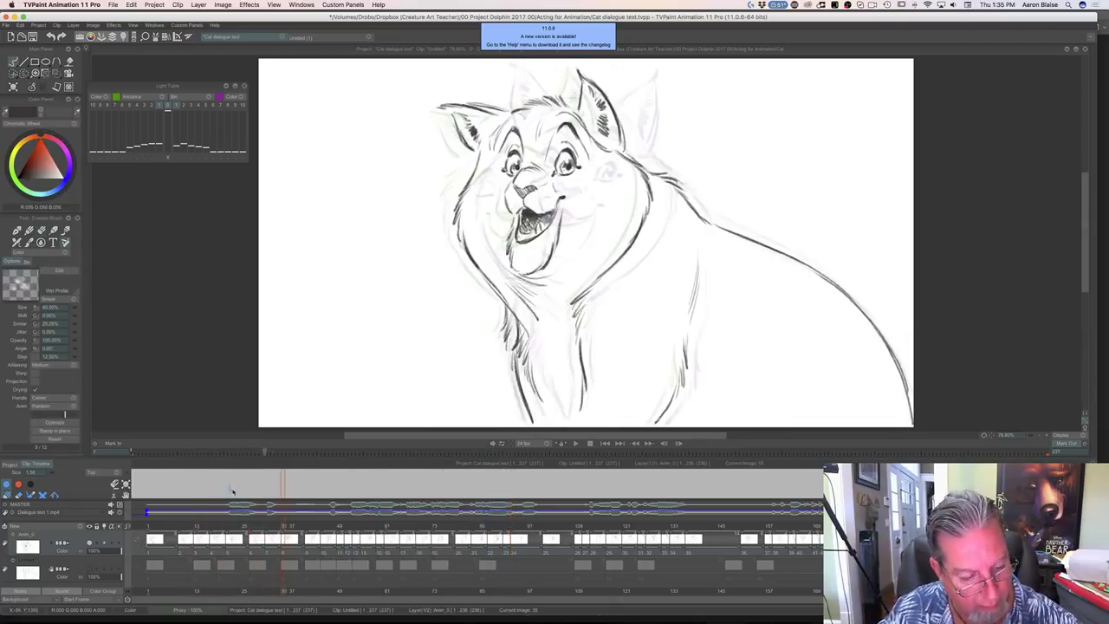
drag(258, 485, 265, 491)
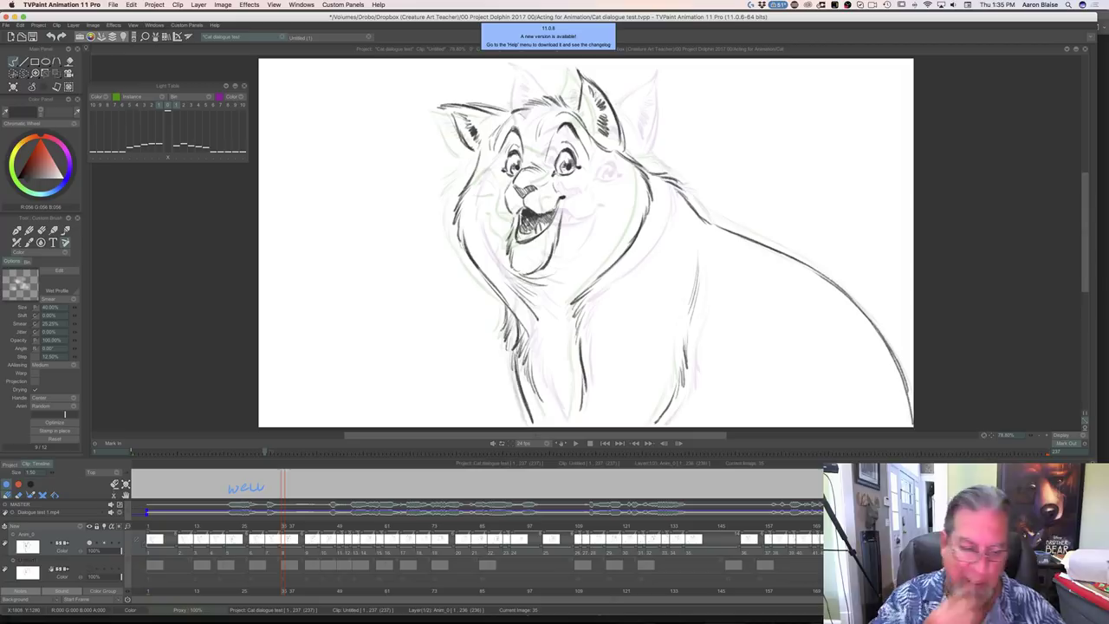
drag(180, 498, 178, 470)
Return to frame 93, hide the timeline and shade the inside of the open mouth, flipping against the previous drawing
mouse_move(283, 526)
mouse_down()
mouse_move(222, 525)
mouse_move(489, 527)
mouse_move(515, 555)
mouse_up()
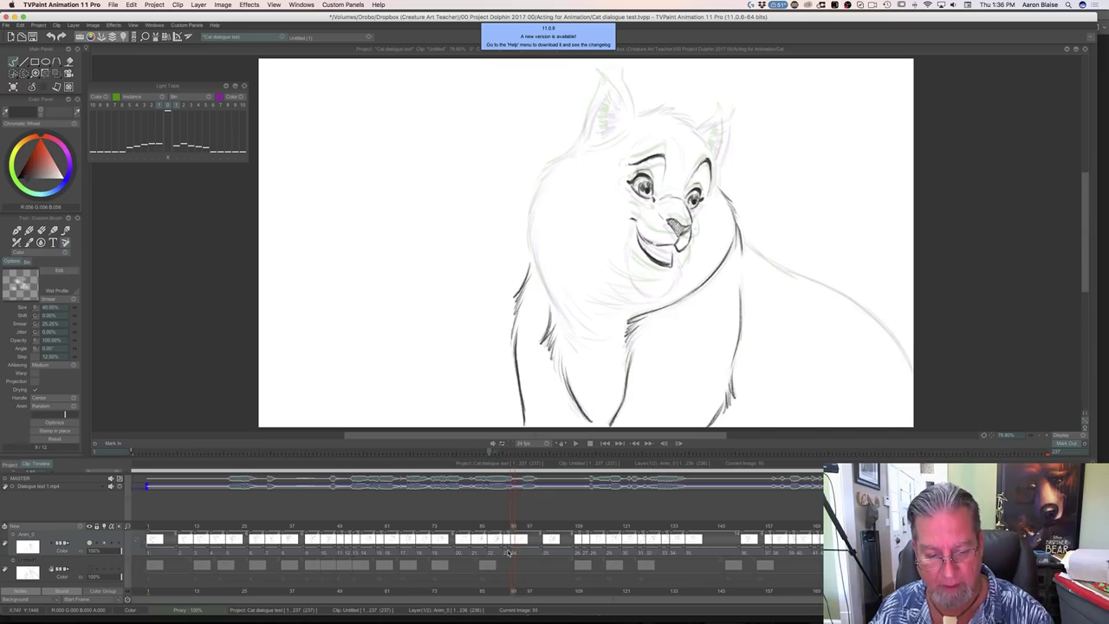
key(Escape)
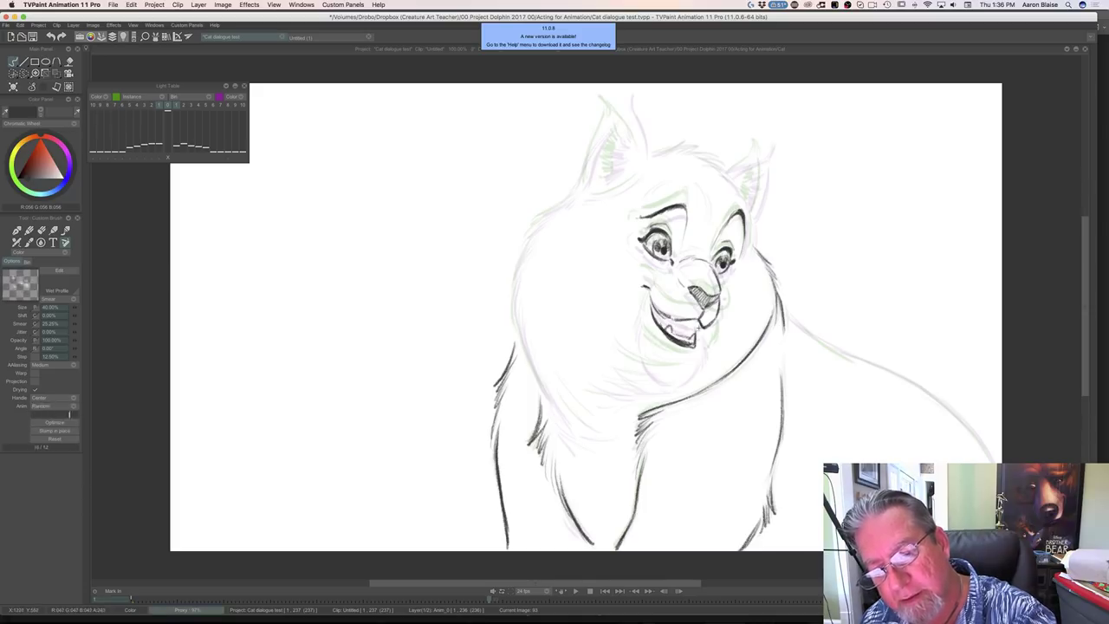
mouse_move(694, 323)
mouse_down()
mouse_move(689, 337)
mouse_move(657, 327)
mouse_move(688, 335)
mouse_up()
drag(687, 320, 681, 332)
drag(680, 320, 687, 336)
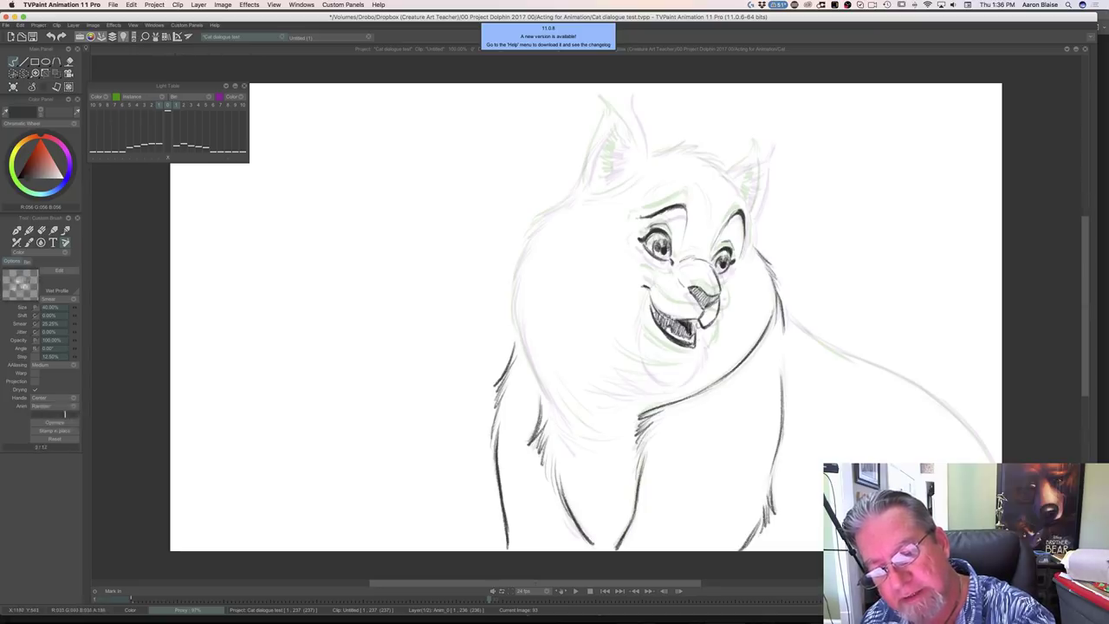
key(Left)
key(Right)
key(Left)
key(Right)
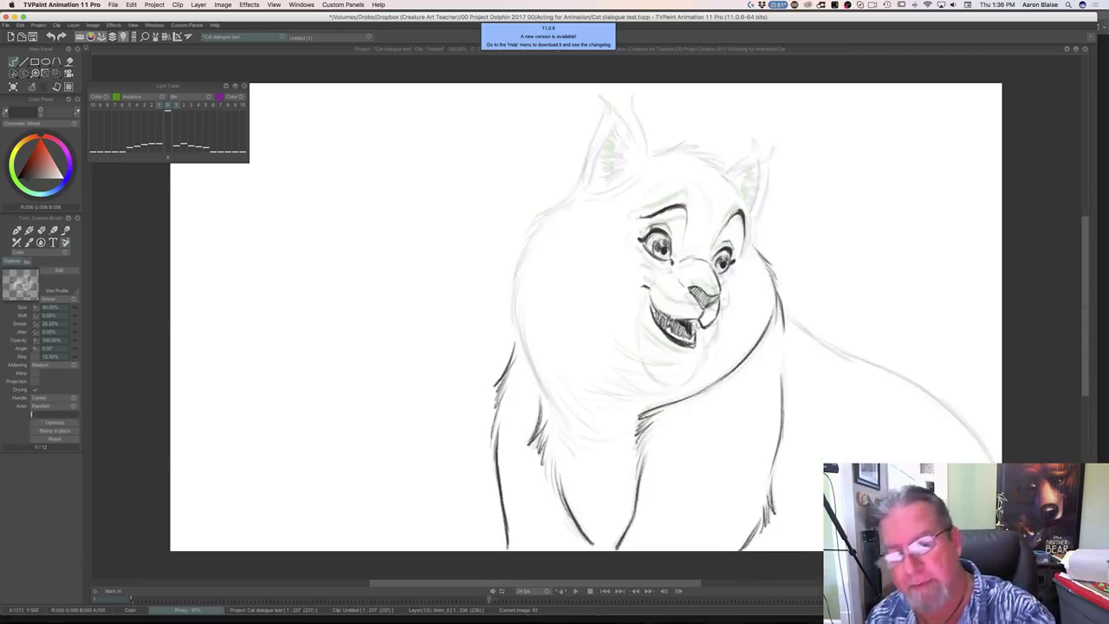
Draw the chin and lower jaw outline around the open mouth, flipping repeatedly to compare it with the previous drawing
mouse_move(693, 362)
mouse_down()
mouse_move(669, 385)
mouse_move(643, 371)
mouse_move(630, 354)
mouse_move(631, 299)
mouse_move(629, 349)
mouse_move(646, 374)
mouse_up()
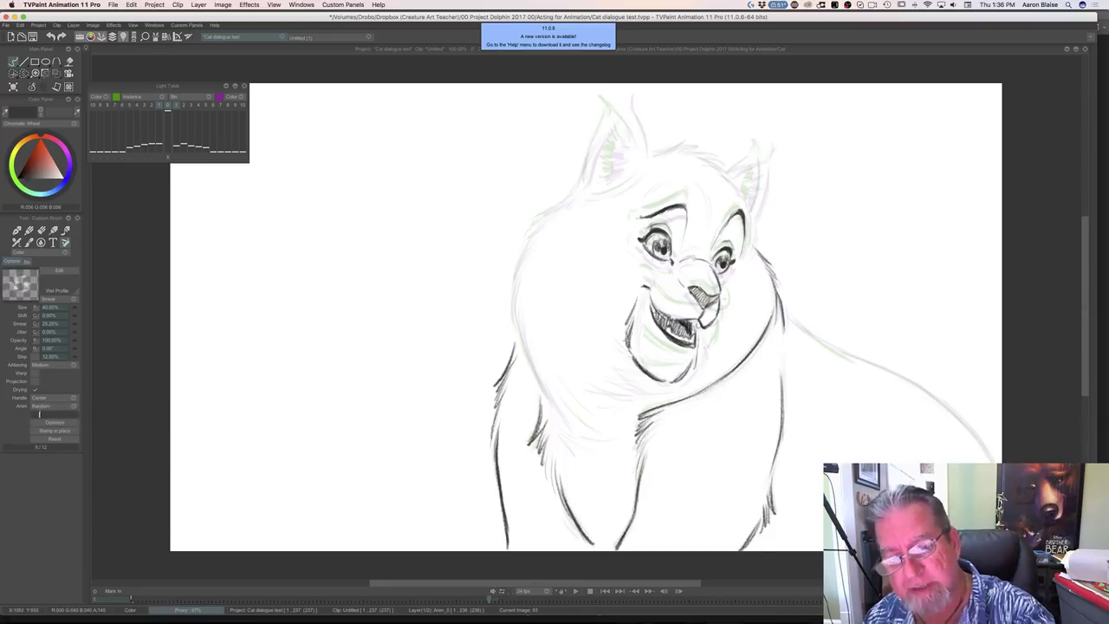
key(Left)
key(Right)
key(Left)
key(Right)
key(Left)
key(Right)
key(Left)
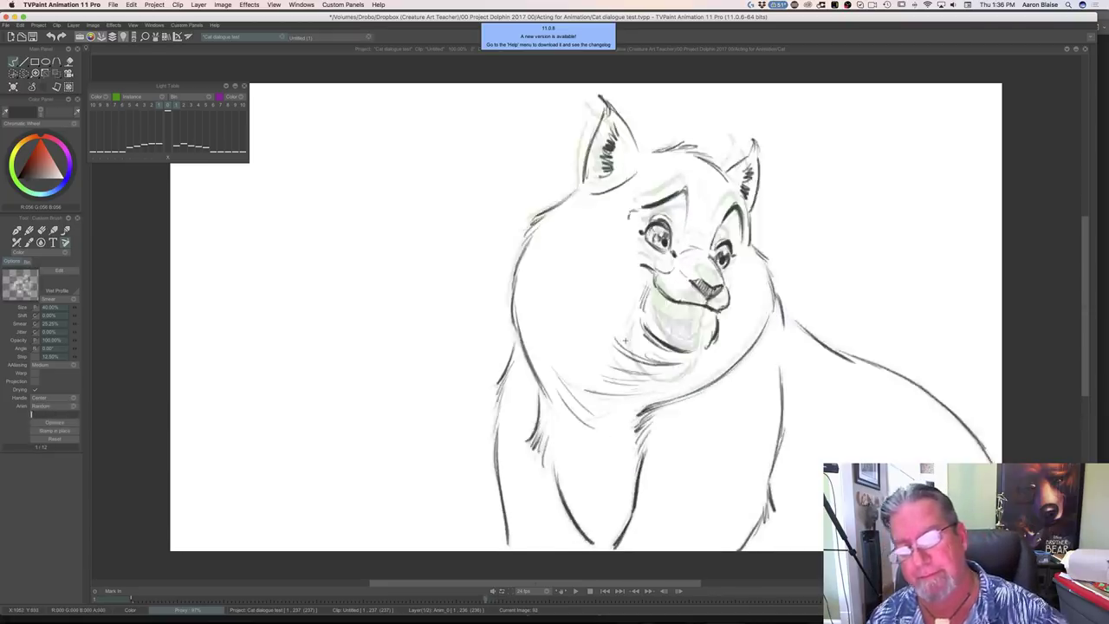
key(Right)
key(Left)
key(Right)
Draw the side of the forehead beside the far eye, checking it against the previous drawing
drag(745, 216, 751, 240)
key(Left)
key(Right)
key(Left)
key(Right)
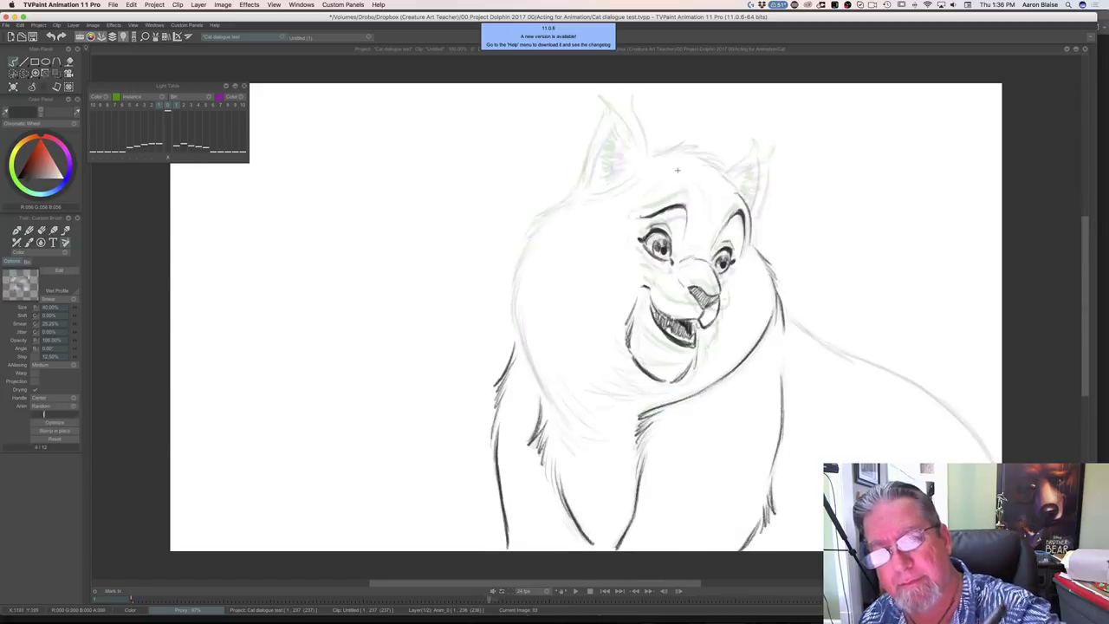
Draw the furry top of the head between the ears, comparing it with the previous drawing
key(Left)
key(Right)
key(Left)
key(Right)
mouse_move(679, 144)
mouse_down()
mouse_move(656, 152)
mouse_move(691, 147)
mouse_move(732, 186)
mouse_up()
key(Left)
key(Right)
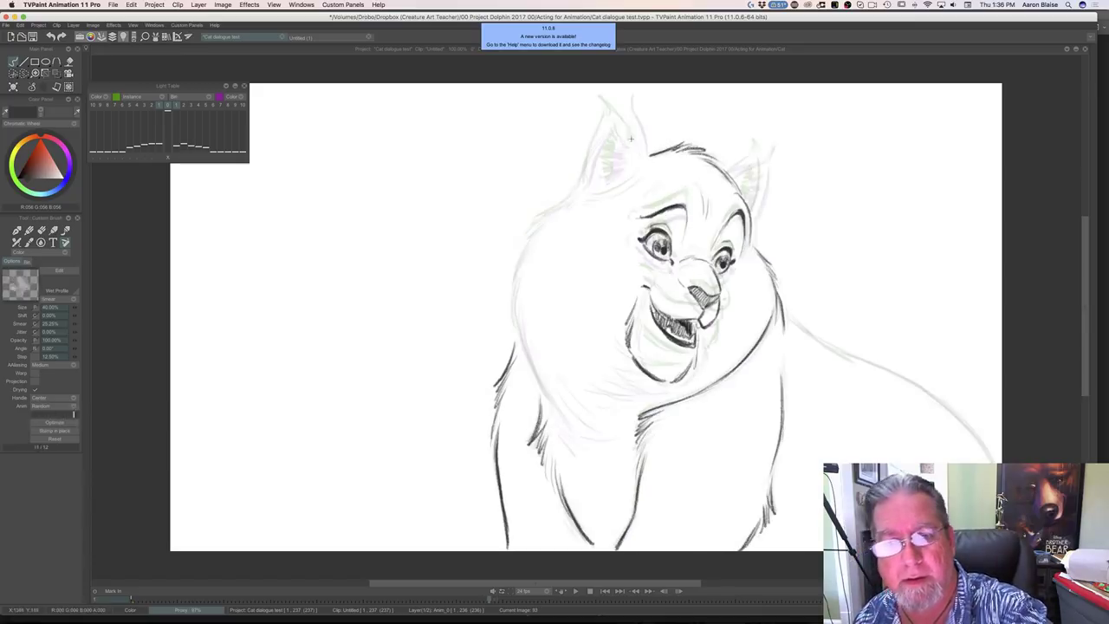
Draw the near ear's outline and its inner fur, flipping to the previous drawing between strokes
mouse_move(622, 109)
mouse_down()
mouse_move(642, 154)
mouse_move(610, 109)
mouse_move(575, 194)
mouse_up()
key(Left)
key(Right)
key(Left)
key(Right)
drag(589, 154, 572, 190)
key(Left)
key(Right)
mouse_move(619, 125)
mouse_down()
mouse_move(620, 152)
mouse_move(603, 165)
mouse_move(627, 177)
mouse_move(601, 194)
mouse_up()
key(Left)
key(Right)
Draw the ear's base and the furry back of the head down to the neck, flipping to compare
mouse_move(620, 189)
mouse_down()
mouse_move(575, 201)
mouse_move(563, 184)
mouse_move(560, 204)
mouse_move(538, 214)
mouse_move(513, 317)
mouse_up()
key(Left)
key(Right)
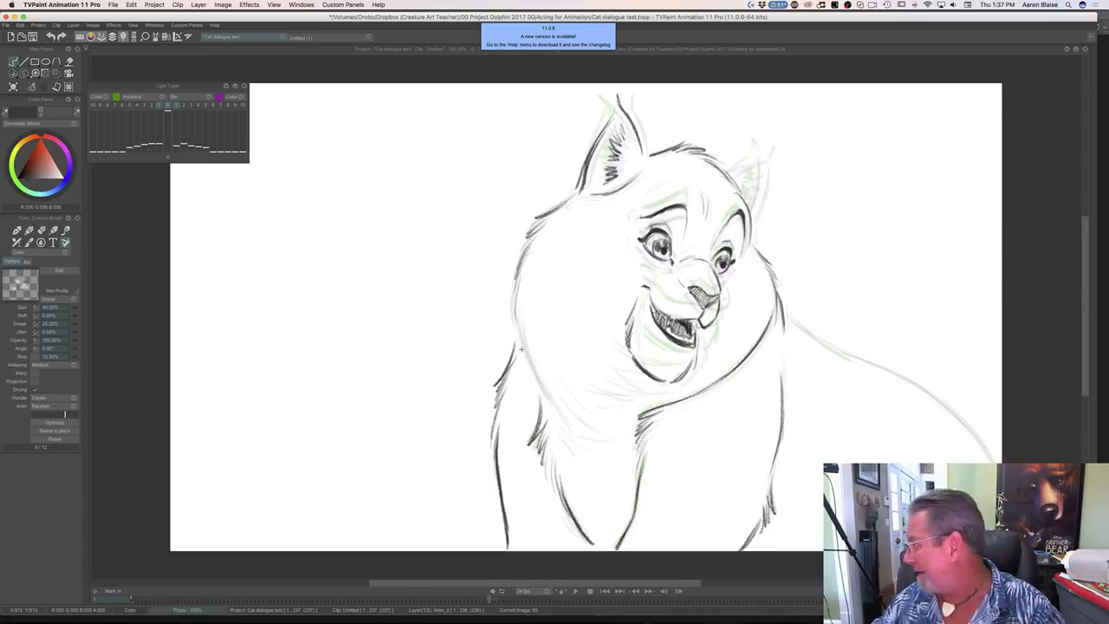
key(Left)
key(Right)
key(Left)
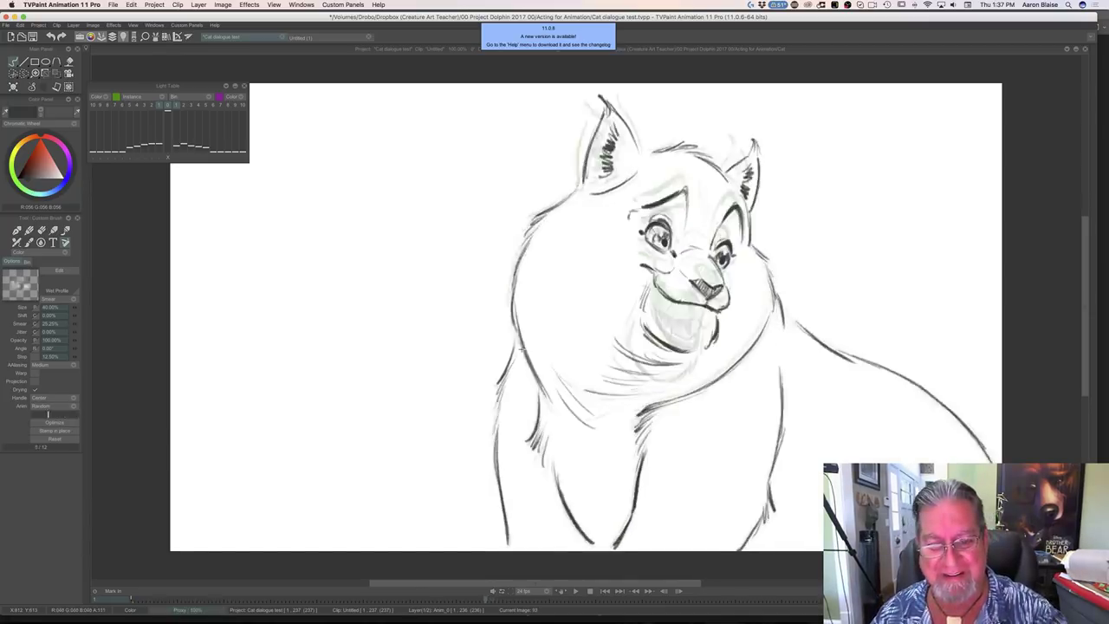
Continue the neck contour down into the chest fur with darker strokes and compare it with the previous drawing
key(Right)
mouse_move(517, 284)
mouse_down()
mouse_move(517, 340)
mouse_move(554, 407)
mouse_up()
drag(519, 333, 563, 423)
drag(539, 386, 560, 424)
key(Left)
key(Right)
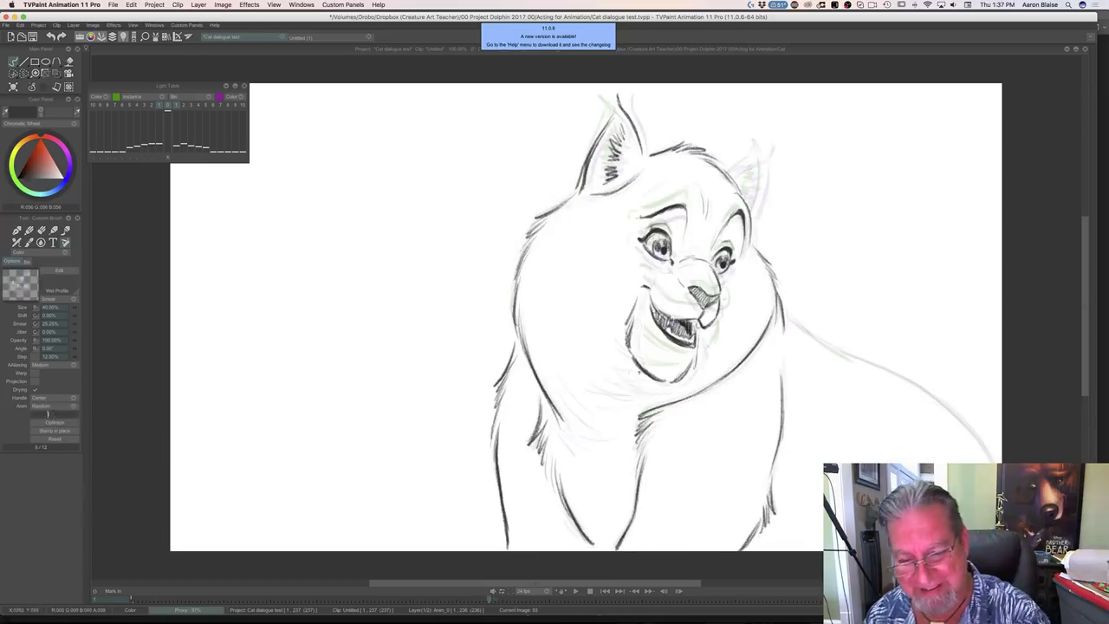
Add fur strokes beside the jaw and across the throat, checking them against the previous drawing
drag(604, 340, 634, 368)
drag(612, 352, 643, 385)
mouse_move(588, 386)
mouse_down()
mouse_move(634, 394)
mouse_move(606, 398)
mouse_up()
drag(588, 399, 612, 408)
key(Left)
key(Right)
Draw the cat's back line and the far ear with its inner fur, flipping to compare
mouse_move(796, 325)
mouse_down()
mouse_move(954, 409)
mouse_move(993, 461)
mouse_move(932, 396)
mouse_move(882, 366)
mouse_move(926, 394)
mouse_up()
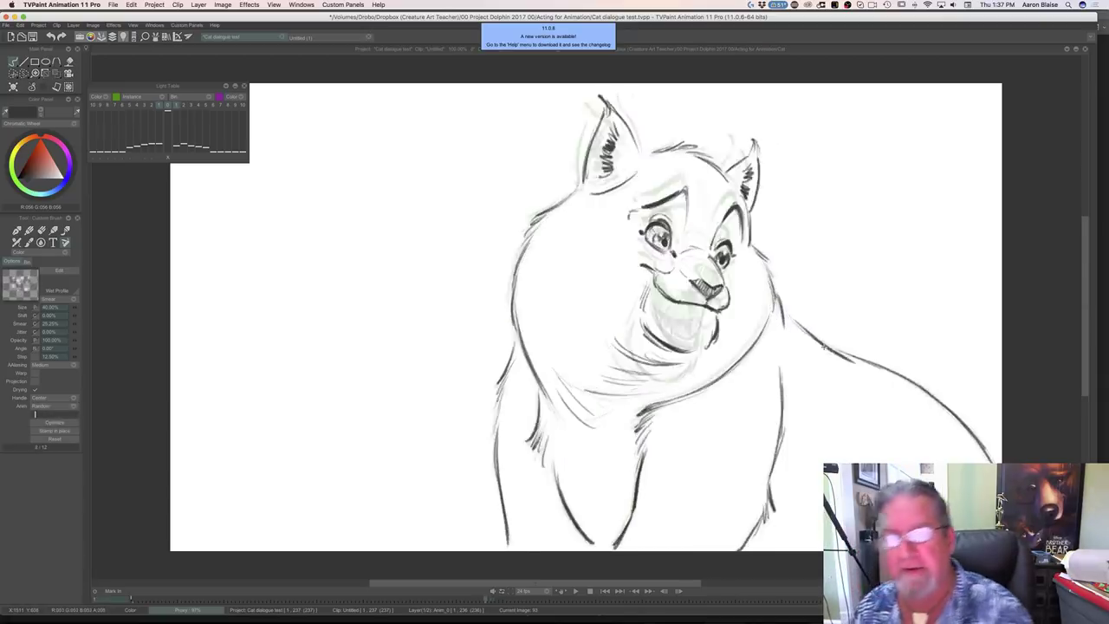
mouse_move(738, 167)
mouse_down()
mouse_move(764, 145)
mouse_move(750, 218)
mouse_move(763, 138)
mouse_move(722, 171)
mouse_move(755, 171)
mouse_move(745, 194)
mouse_up()
key(Left)
key(Right)
key(Left)
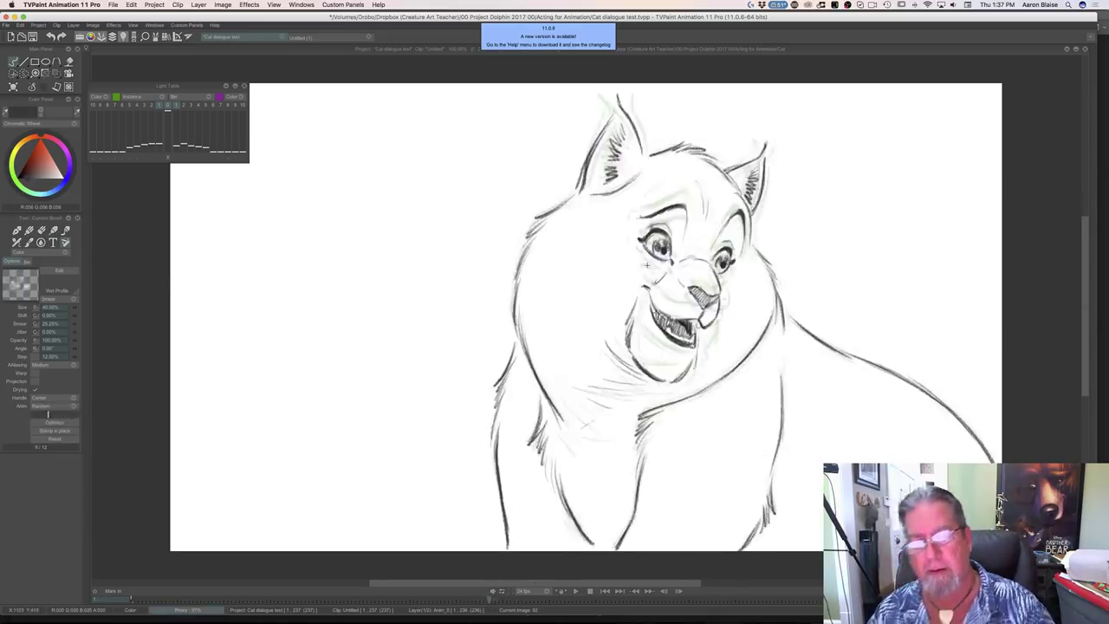
Show the timeline, select the frames from about 48 to 139, and play back the animation before stopping it
key(Tab)
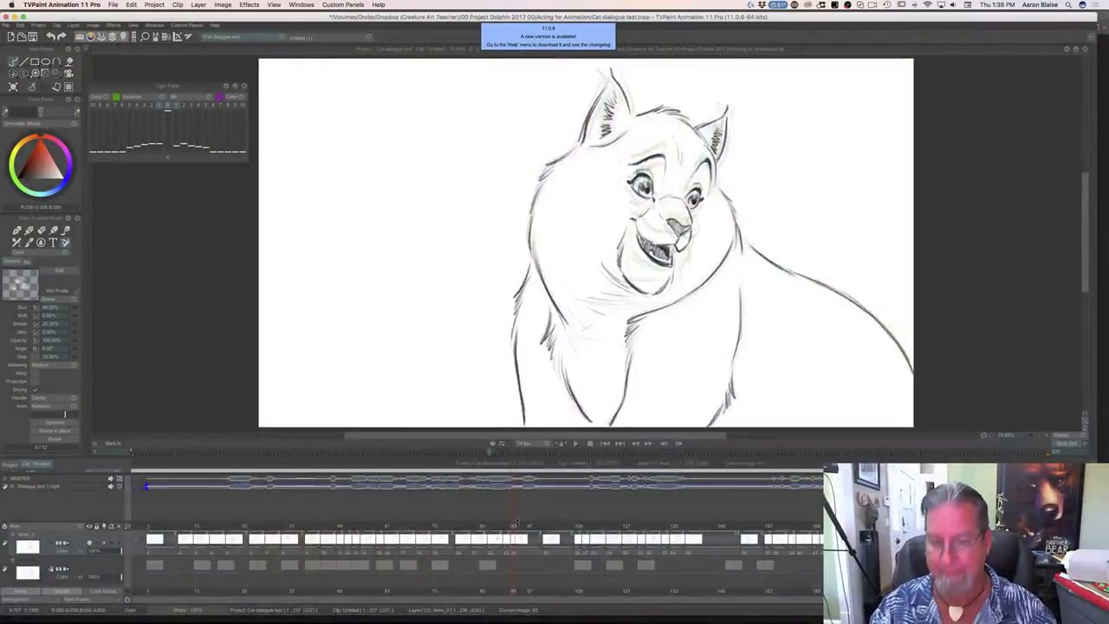
key(Tab)
key(Tab)
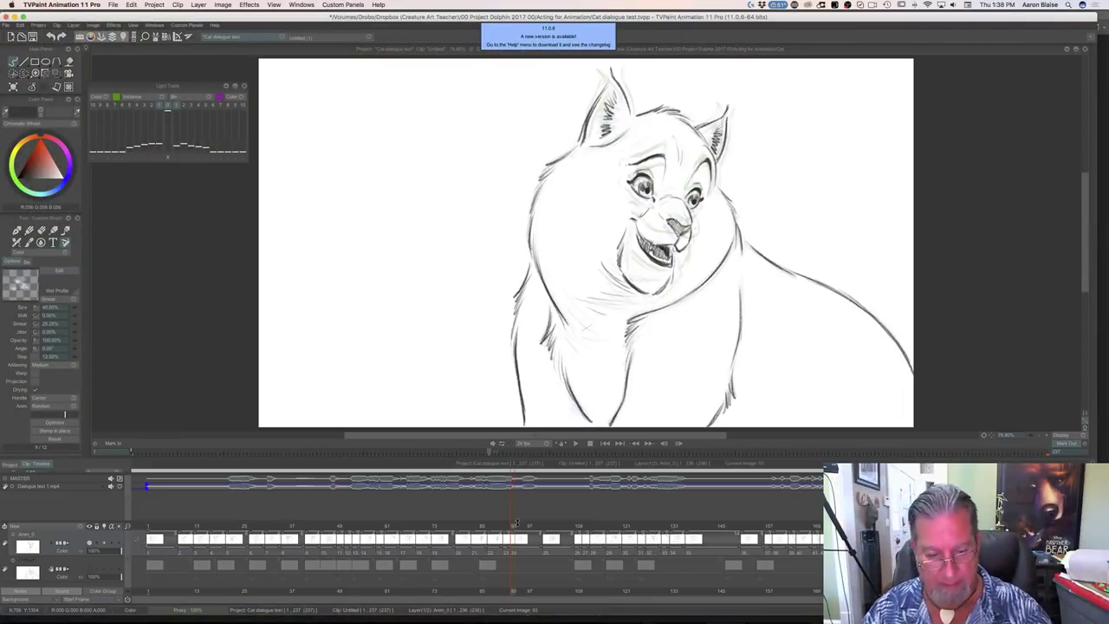
drag(335, 539, 698, 539)
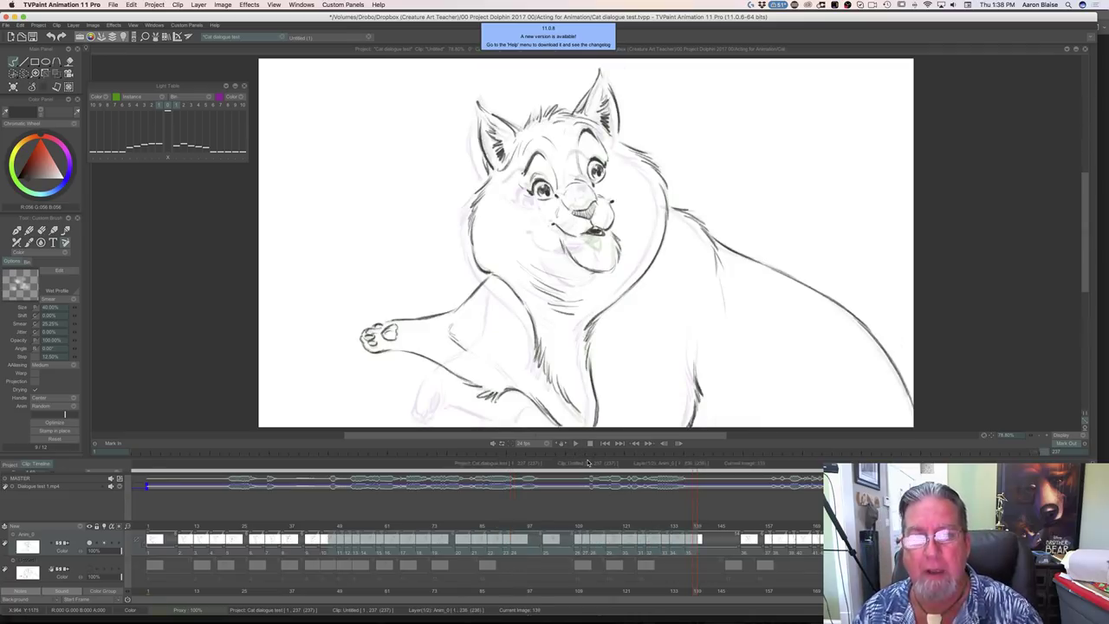
click(575, 443)
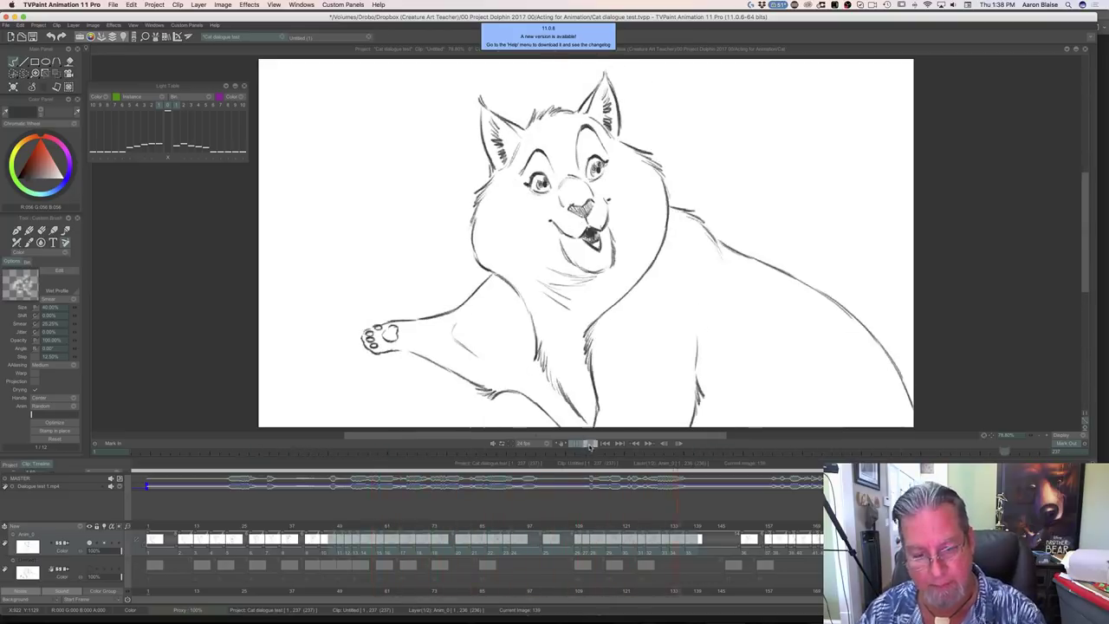
click(587, 444)
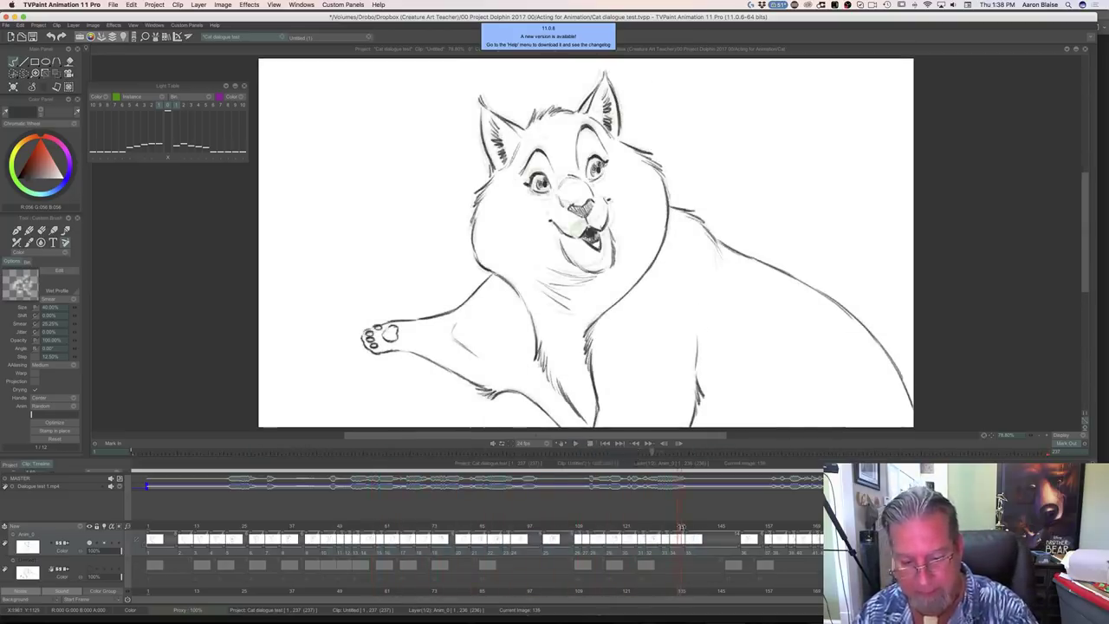
Retime drawing 25 on the animation layer so that it starts earlier, at frame 97
mouse_move(680, 526)
mouse_down()
mouse_move(373, 539)
mouse_move(542, 538)
mouse_up()
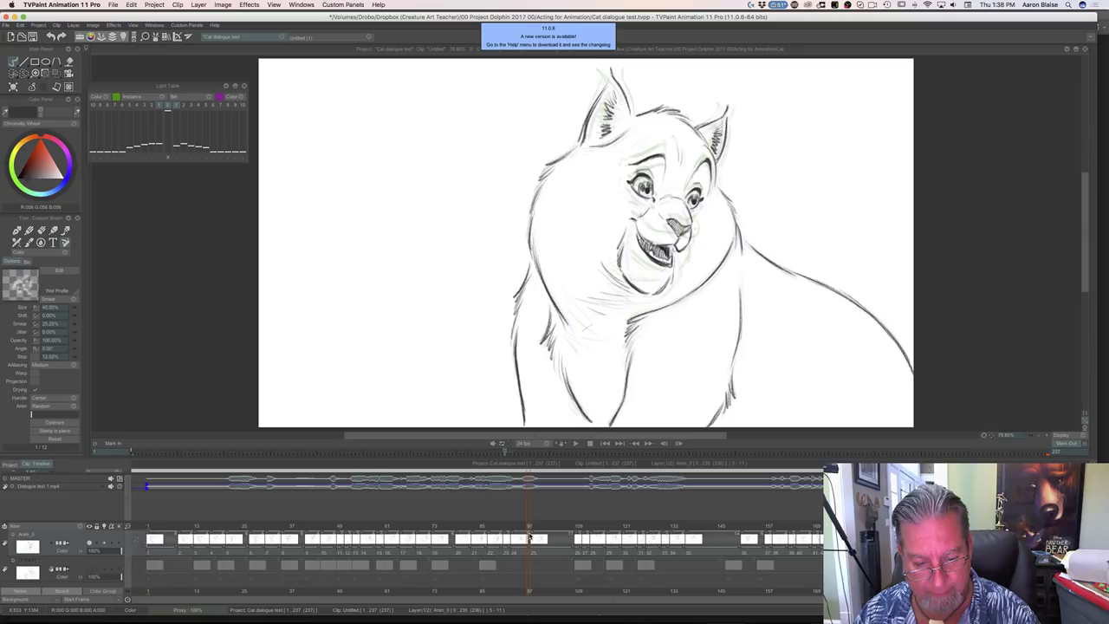
mouse_move(529, 536)
mouse_down()
mouse_move(462, 529)
mouse_move(546, 533)
mouse_up()
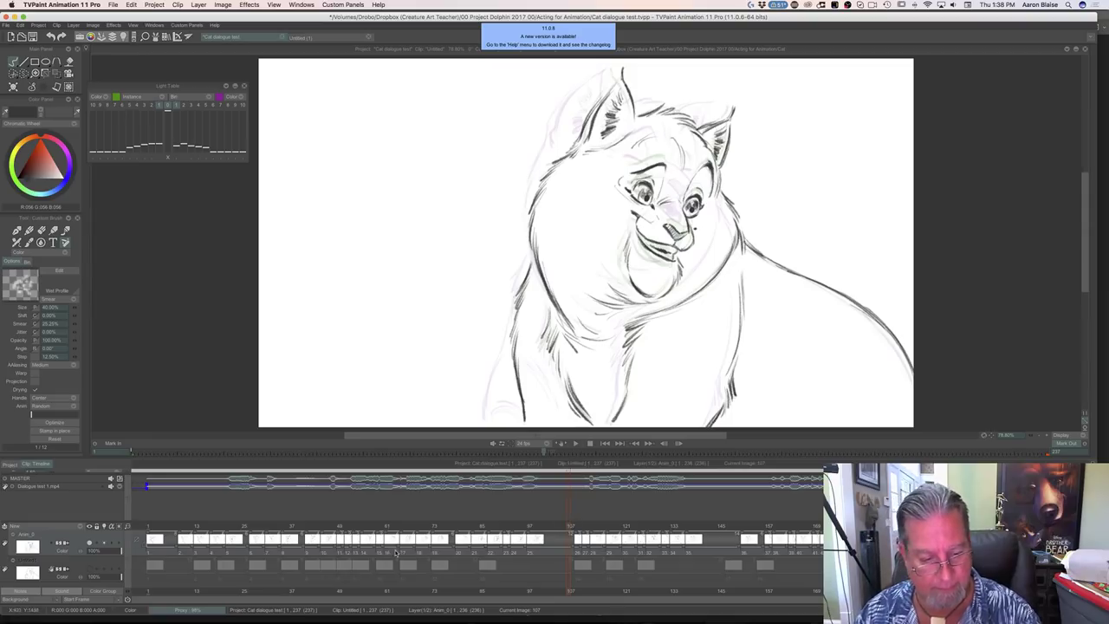
Select a longer frame range, from about frame 41 to 158, and play the retimed animation
drag(308, 553, 772, 556)
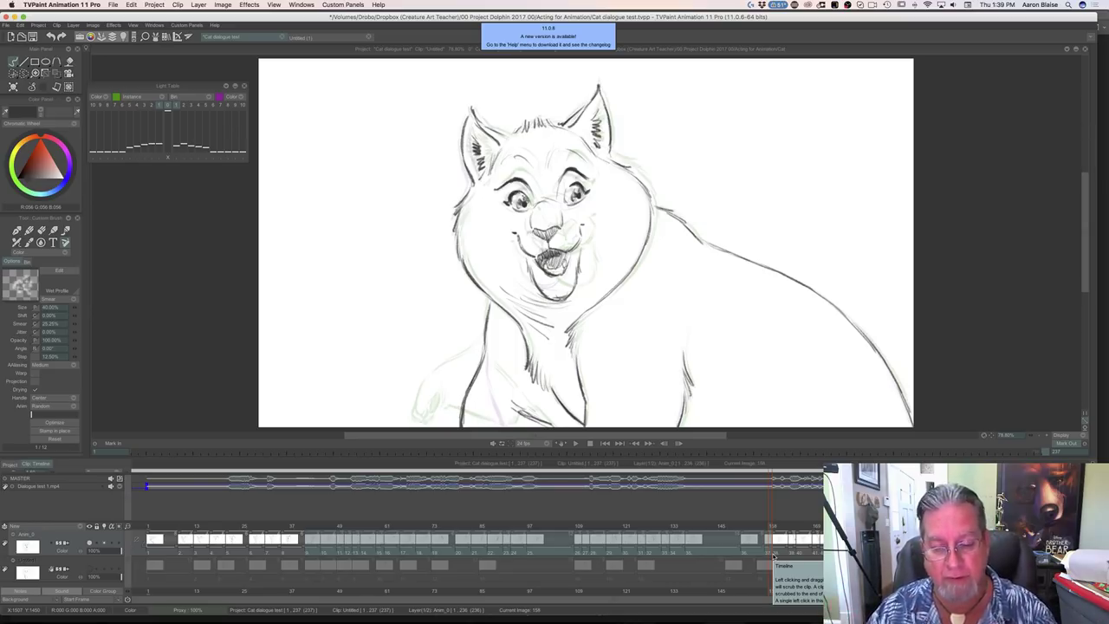
click(575, 444)
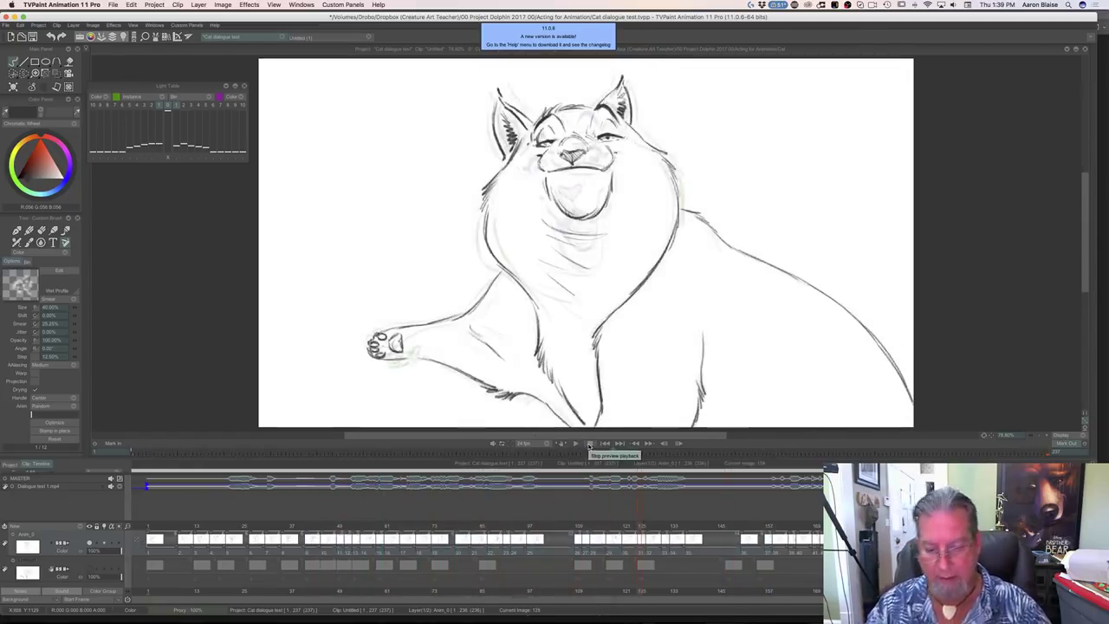
click(589, 444)
Scrub back from frame 103 to frame 101 to inspect the hold of drawing 25
click(552, 526)
drag(553, 526, 552, 524)
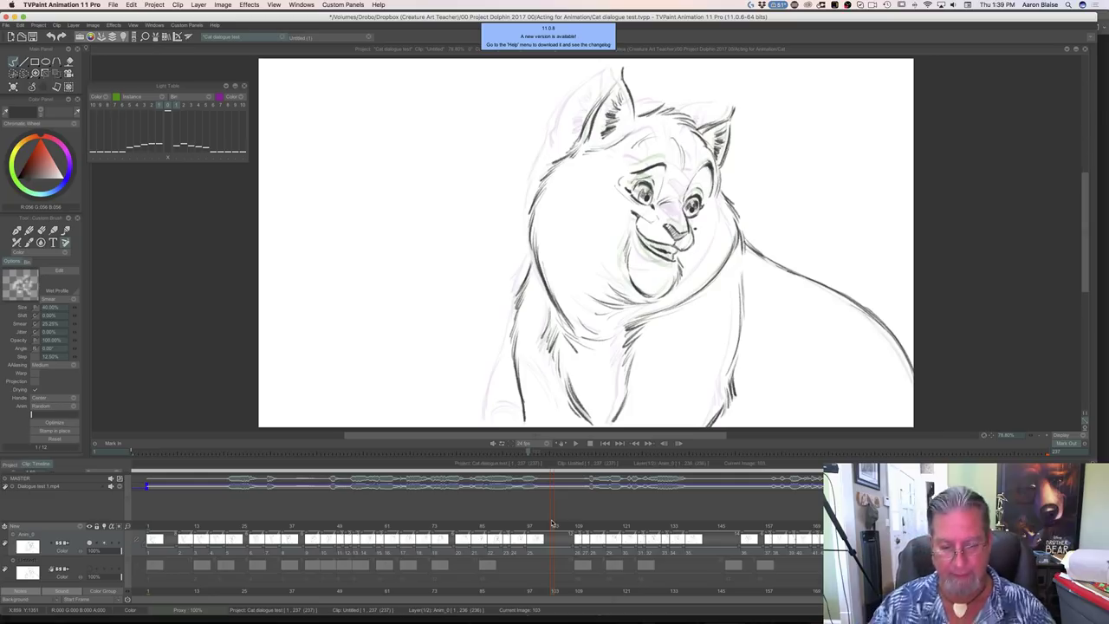
drag(553, 526, 546, 527)
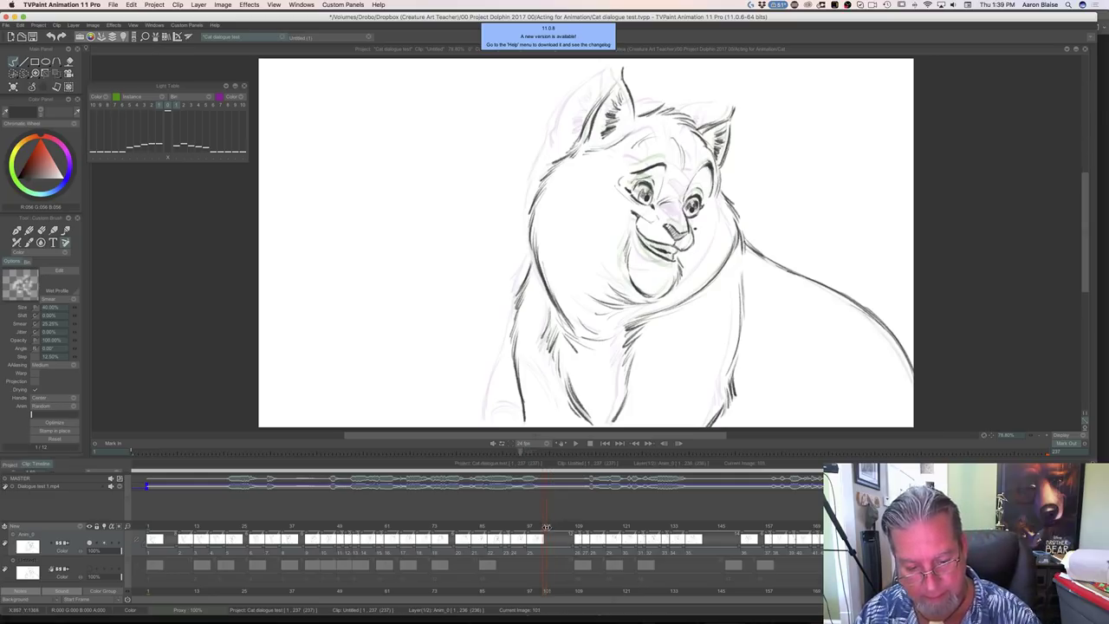
click(13, 87)
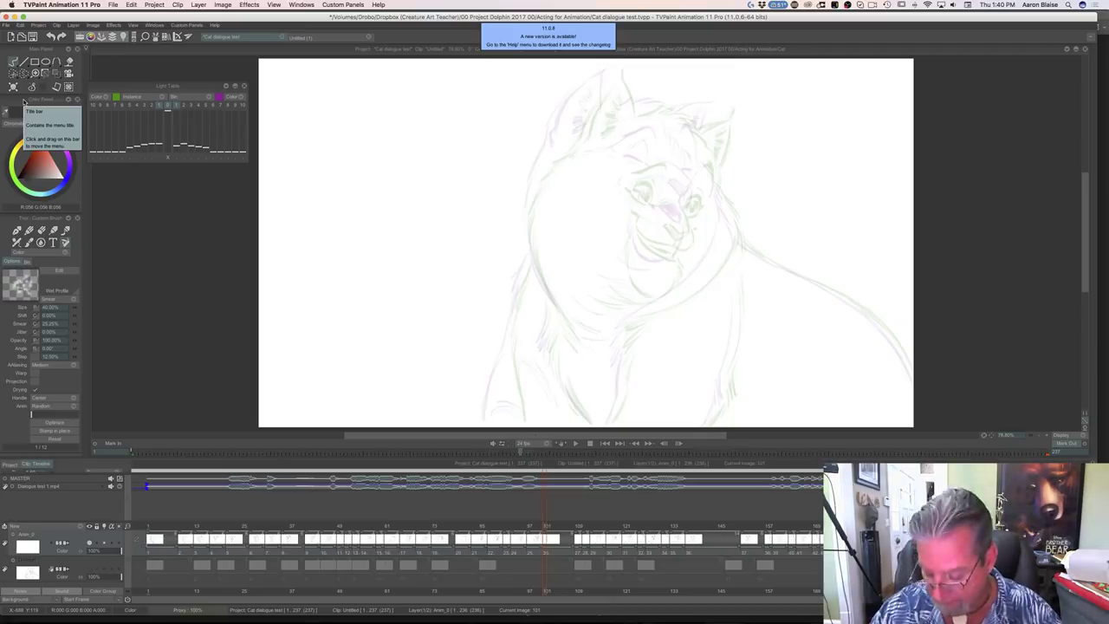
key(Left)
key(Right)
key(Left)
key(Right)
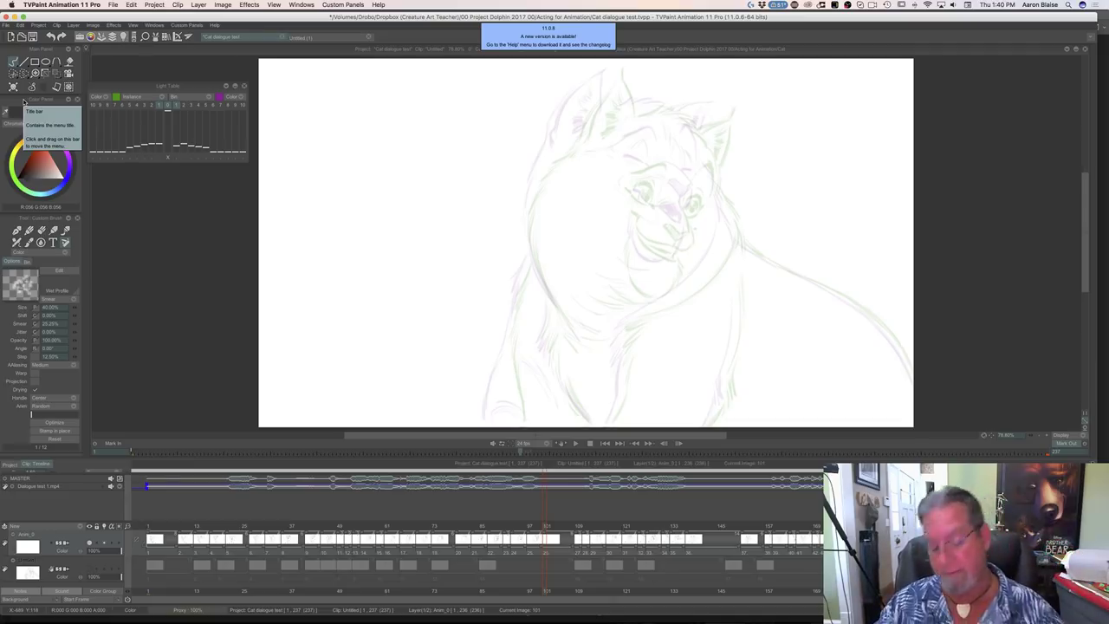
key(Left)
key(Right)
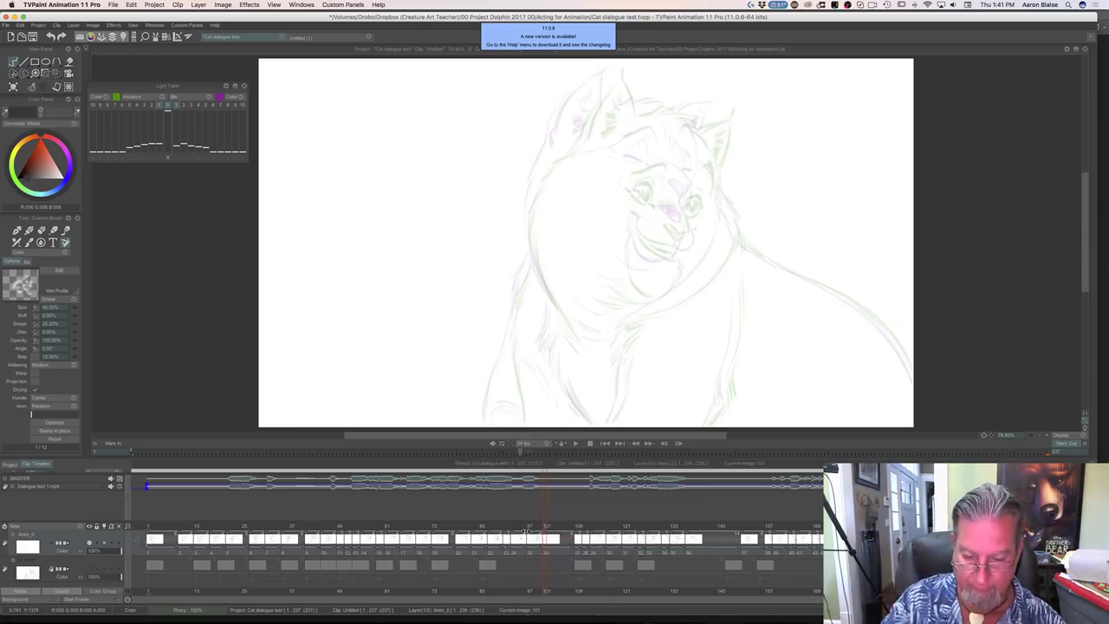
key(super+z)
Move the last drawing before the timeline gap to frame 101 and insert a blank drawing at frame 97
drag(526, 537, 544, 539)
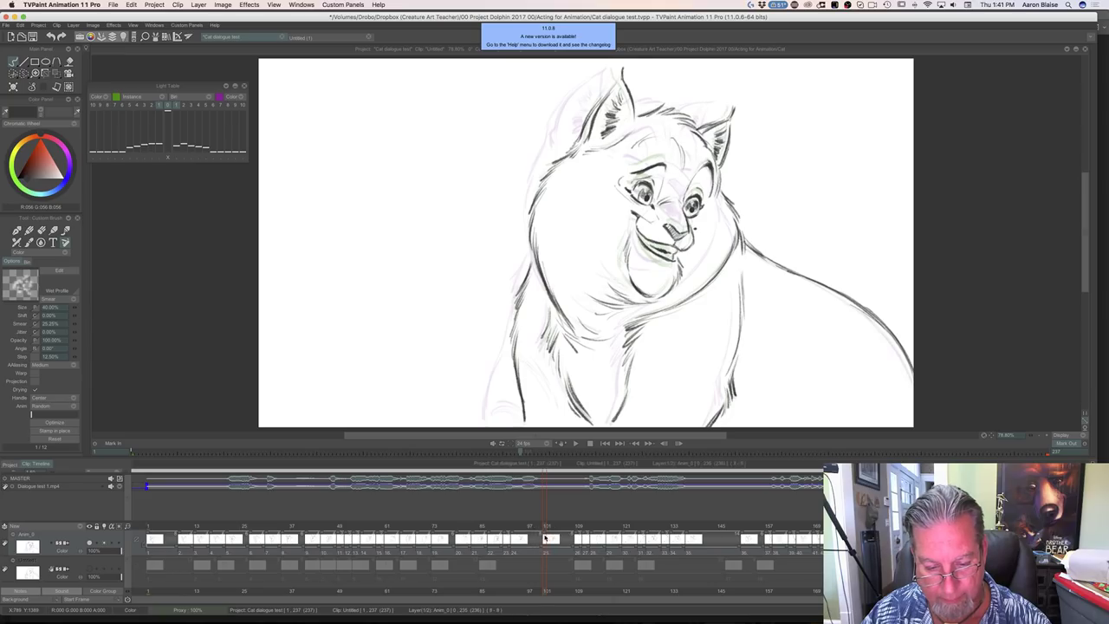
click(524, 525)
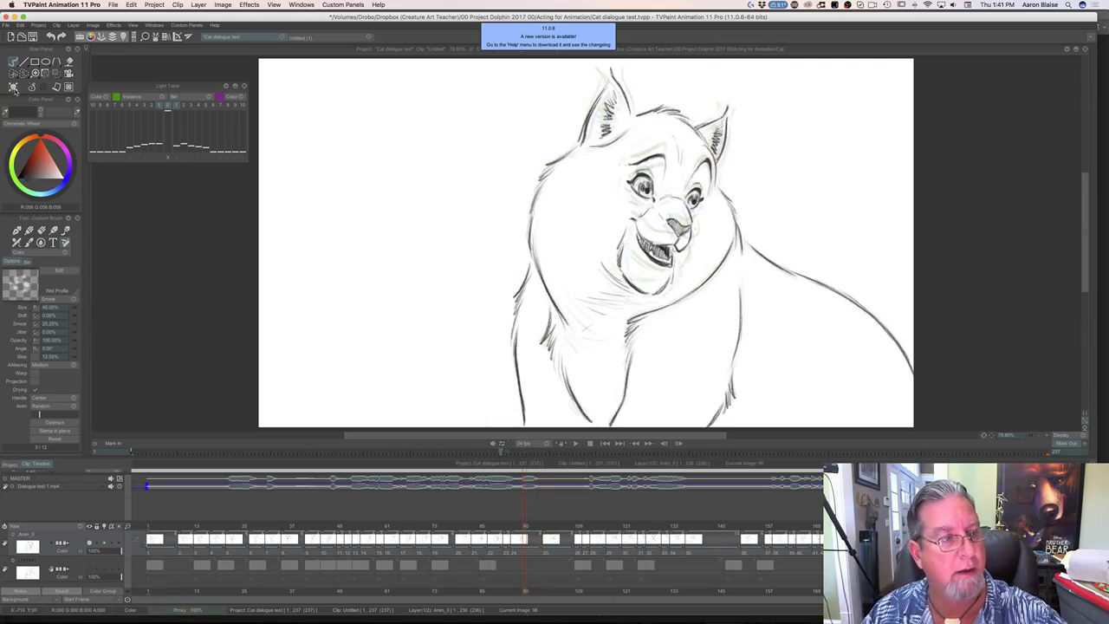
click(13, 89)
drag(522, 535, 525, 534)
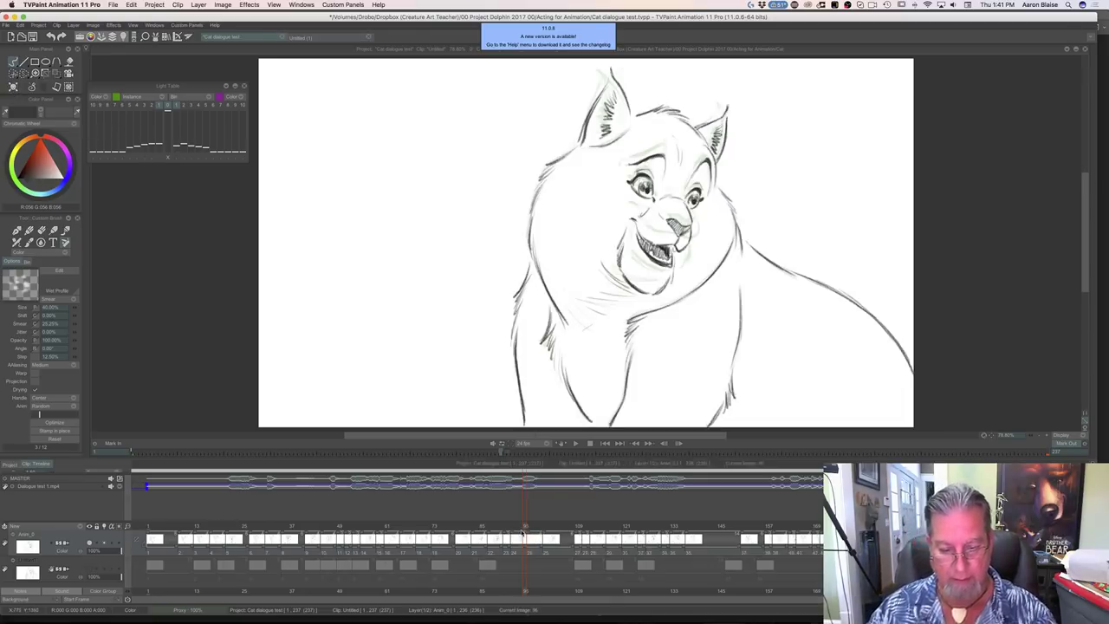
drag(525, 526, 529, 528)
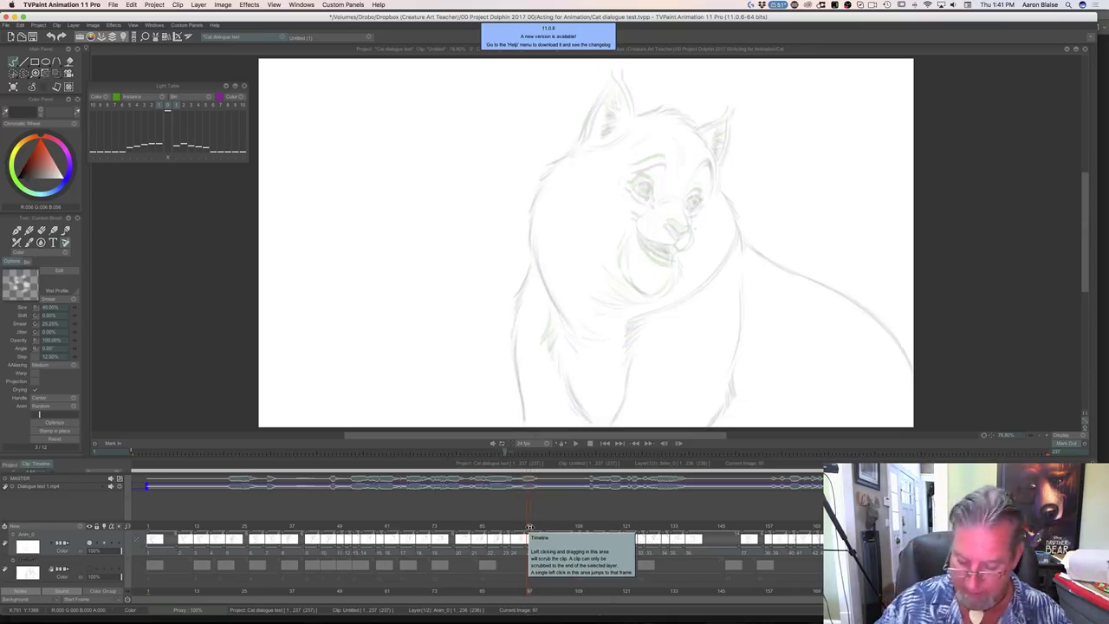
On the blank drawing at frame 97, draw the cat's right-hand cheek and chest contour and the right-hand foreleg, following the light table
key(Tab)
key(Left)
key(Right)
key(Right)
key(Left)
key(Left)
key(Right)
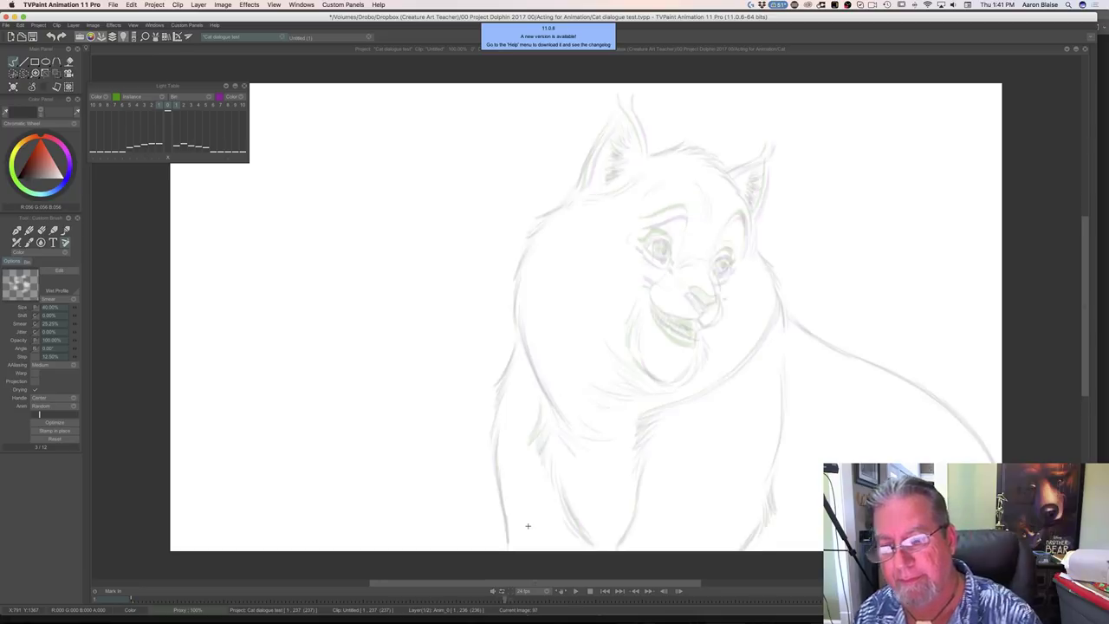
mouse_move(753, 250)
mouse_down()
mouse_move(774, 300)
mouse_move(758, 341)
mouse_move(685, 400)
mouse_move(716, 386)
mouse_move(640, 420)
mouse_move(656, 426)
mouse_move(616, 545)
mouse_up()
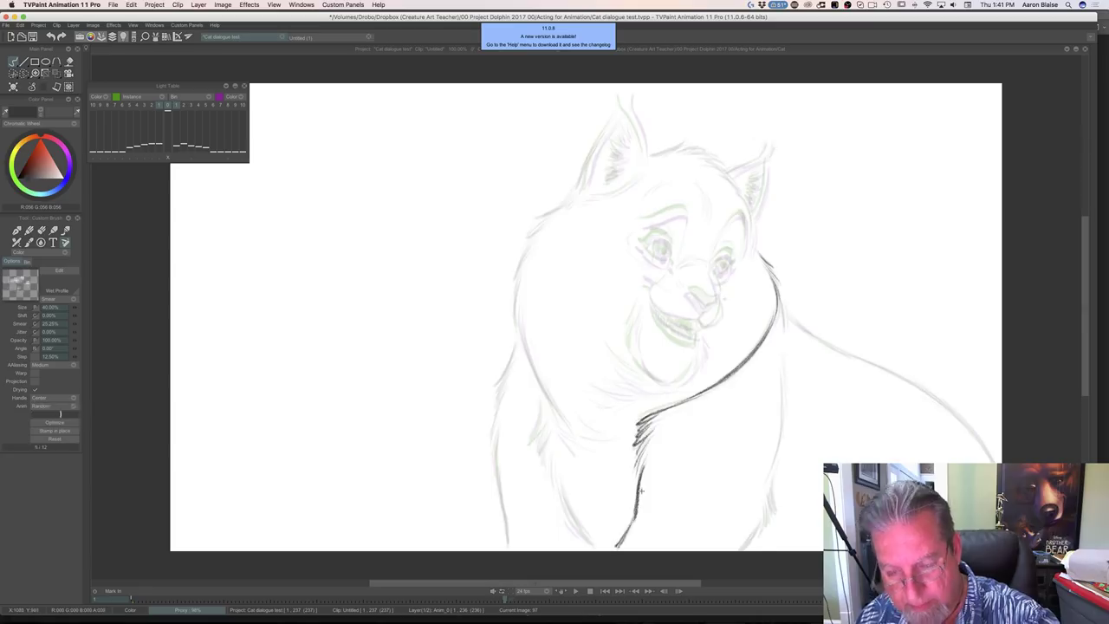
mouse_move(778, 297)
mouse_down()
mouse_move(779, 451)
mouse_move(783, 426)
mouse_move(775, 514)
mouse_move(766, 495)
mouse_move(740, 551)
mouse_up()
key(Left)
key(Right)
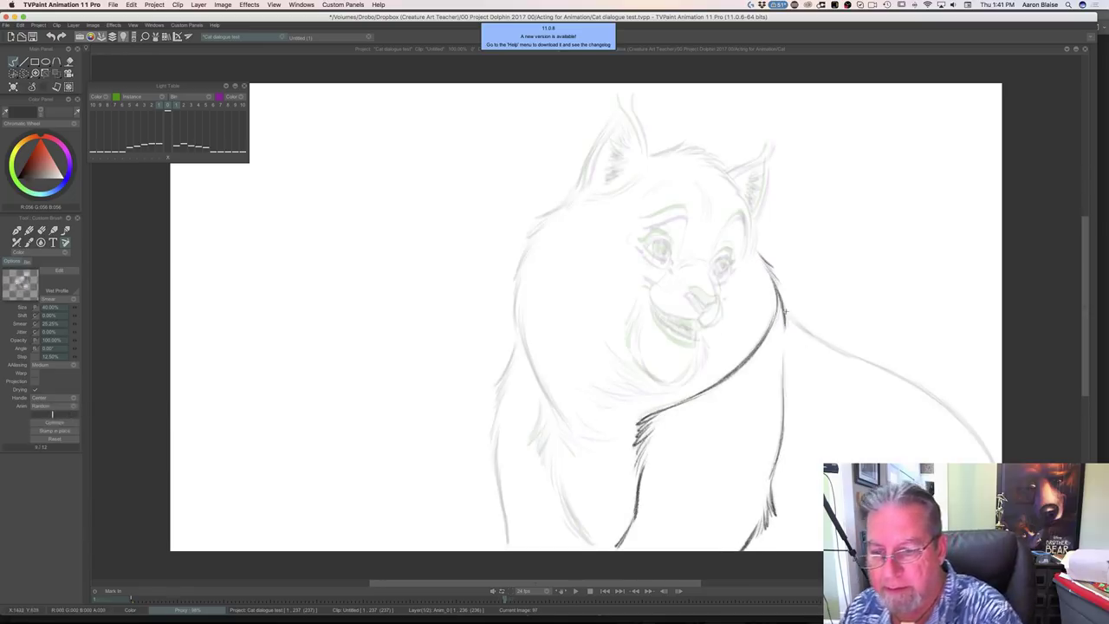
Draw the cat's back line curving from the shoulder down to the canvas edge, comparing it with the neighbouring drawings
mouse_move(787, 317)
mouse_down()
mouse_move(877, 364)
mouse_move(994, 460)
mouse_move(969, 427)
mouse_move(889, 375)
mouse_move(923, 394)
mouse_move(847, 353)
mouse_up()
key(Left)
key(Right)
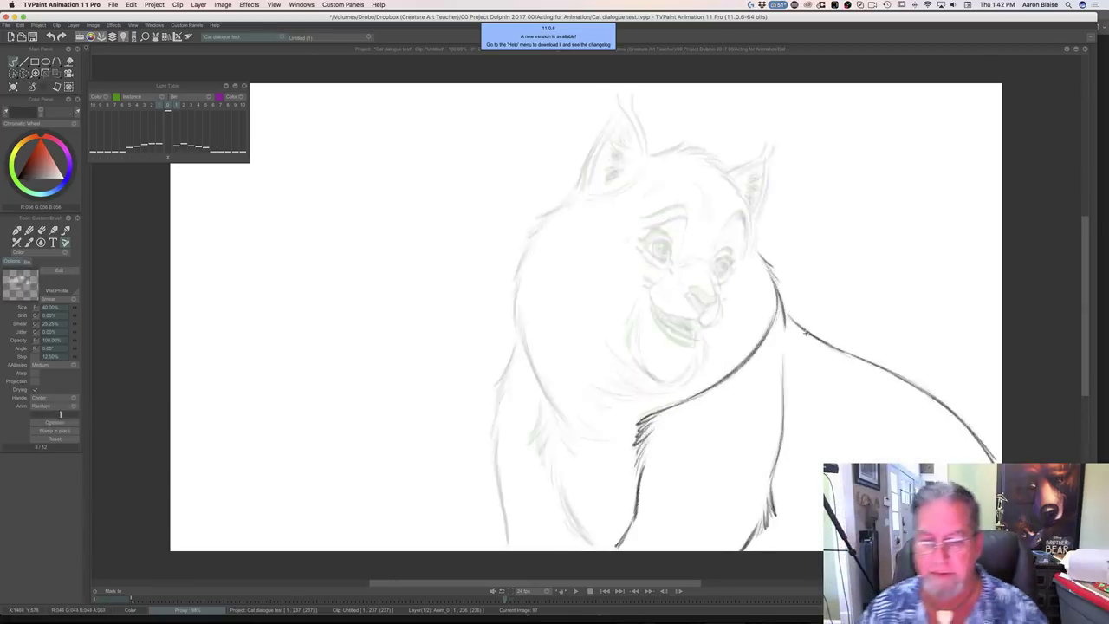
key(Left)
key(Right)
key(Left)
key(Right)
key(Left)
key(Right)
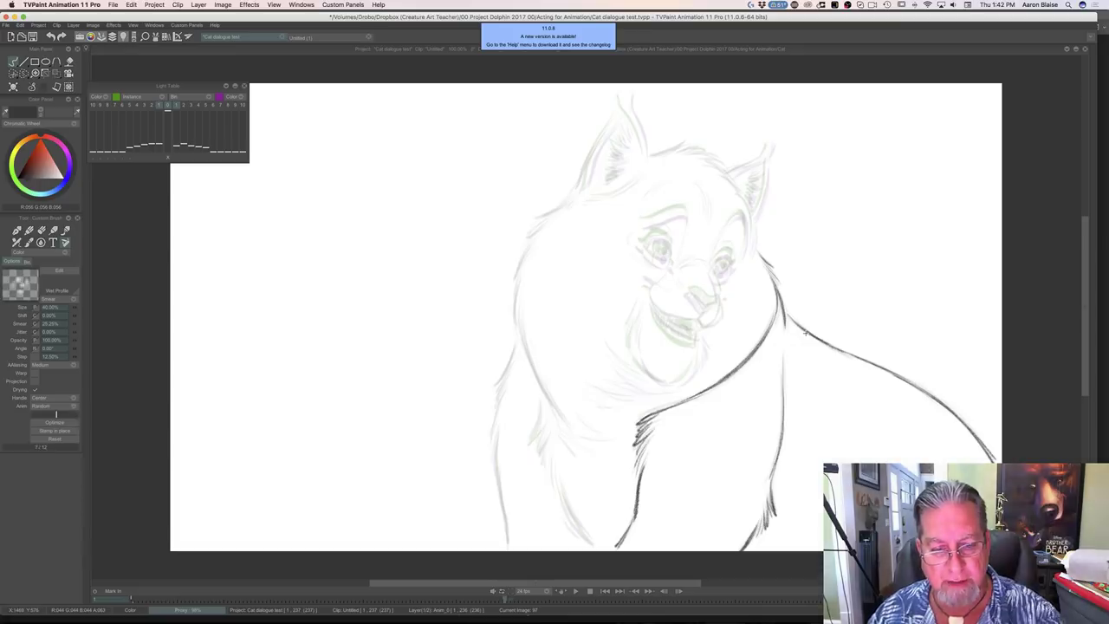
Draw the outer contour of the left-hand foreleg with its fur tufts, comparing it with the neighbouring drawings
mouse_move(510, 354)
mouse_down()
mouse_move(491, 430)
mouse_move(508, 549)
mouse_up()
key(Left)
key(Right)
key(Left)
key(Right)
key(Left)
key(Right)
key(Left)
key(Right)
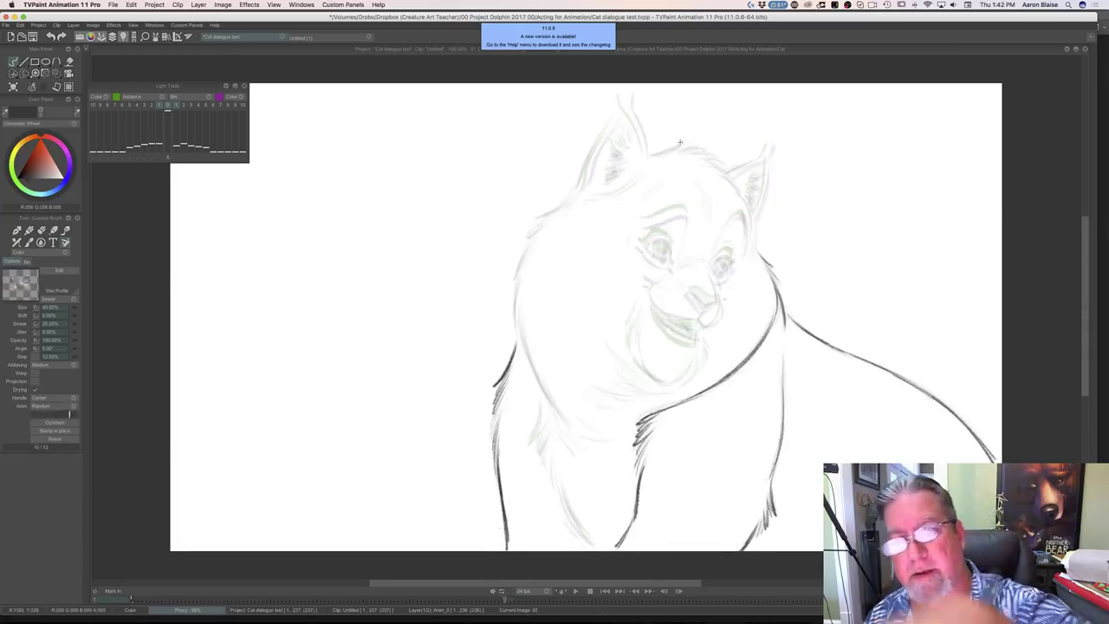
Draw the furry top of the head between the two ears, comparing it with the adjacent drawings
mouse_move(654, 154)
mouse_down()
mouse_move(684, 139)
mouse_move(676, 150)
mouse_move(730, 180)
mouse_up()
key(Left)
key(Right)
key(Right)
key(Left)
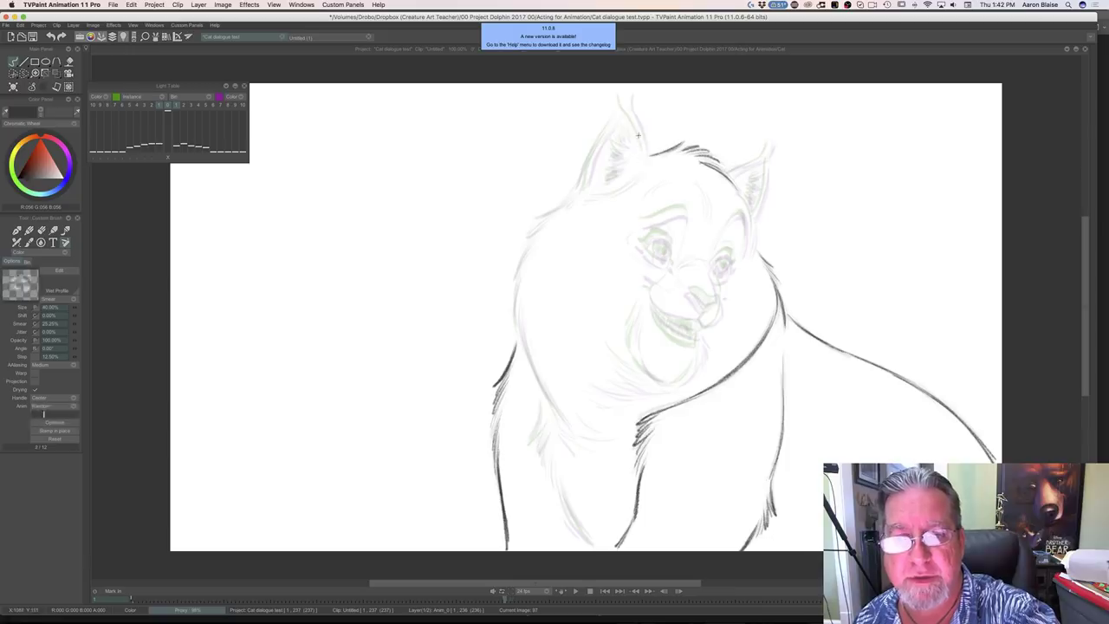
Draw the left-hand ear outline and the ruff contour running from below the ear down to the chest
mouse_move(633, 122)
mouse_down()
mouse_move(642, 149)
mouse_move(618, 94)
mouse_move(580, 191)
mouse_move(524, 238)
mouse_move(512, 297)
mouse_move(525, 354)
mouse_up()
drag(523, 314, 544, 393)
drag(526, 337, 562, 420)
mouse_move(530, 363)
mouse_down()
mouse_move(560, 414)
mouse_move(596, 440)
mouse_move(583, 458)
mouse_up()
key(Left)
key(Right)
Draw the fur tufts on the chest and the inner edge of the left-hand foreleg
mouse_move(541, 401)
mouse_down()
mouse_move(530, 442)
mouse_move(539, 455)
mouse_up()
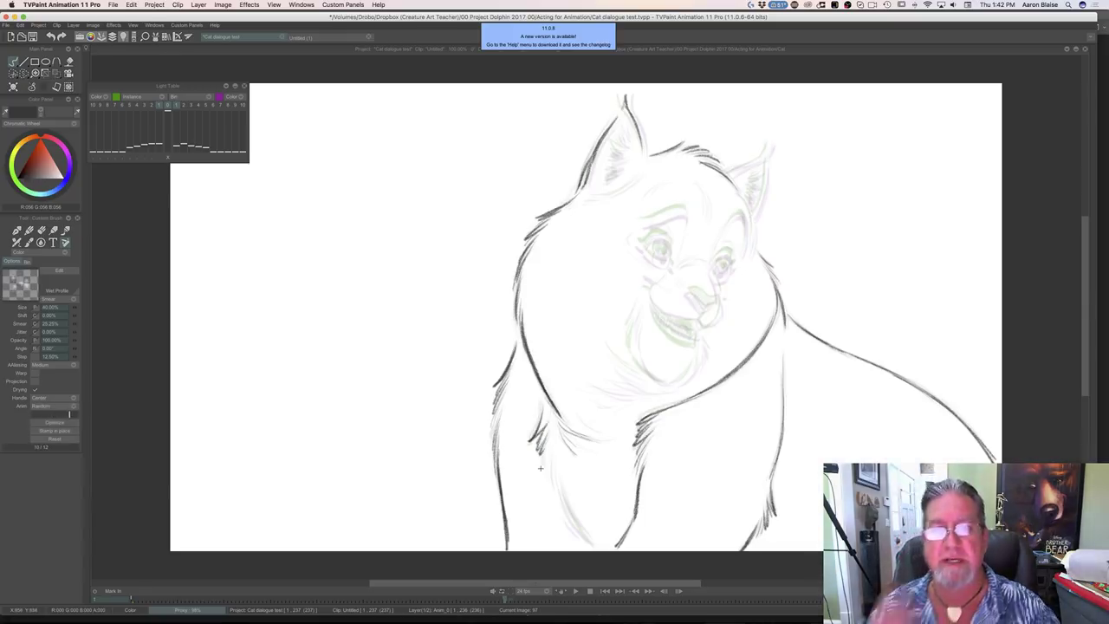
key(super+s)
key(Left)
key(Right)
key(Left)
key(Right)
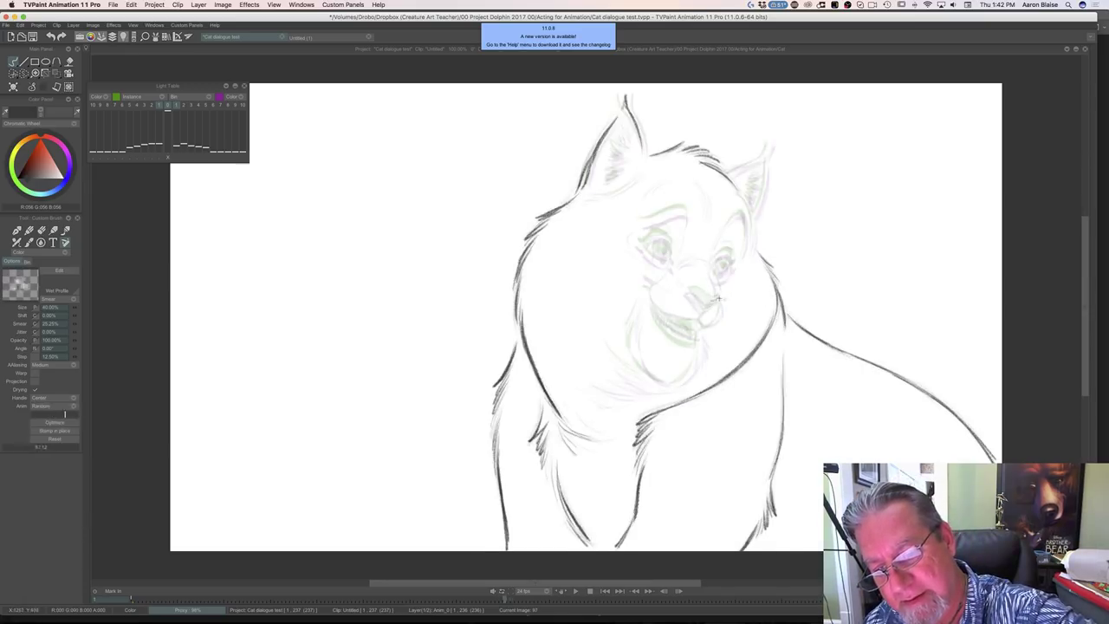
Outline and shade the cat's nose and draw the bridge above it
mouse_move(706, 301)
mouse_down()
mouse_move(686, 291)
mouse_move(707, 300)
mouse_up()
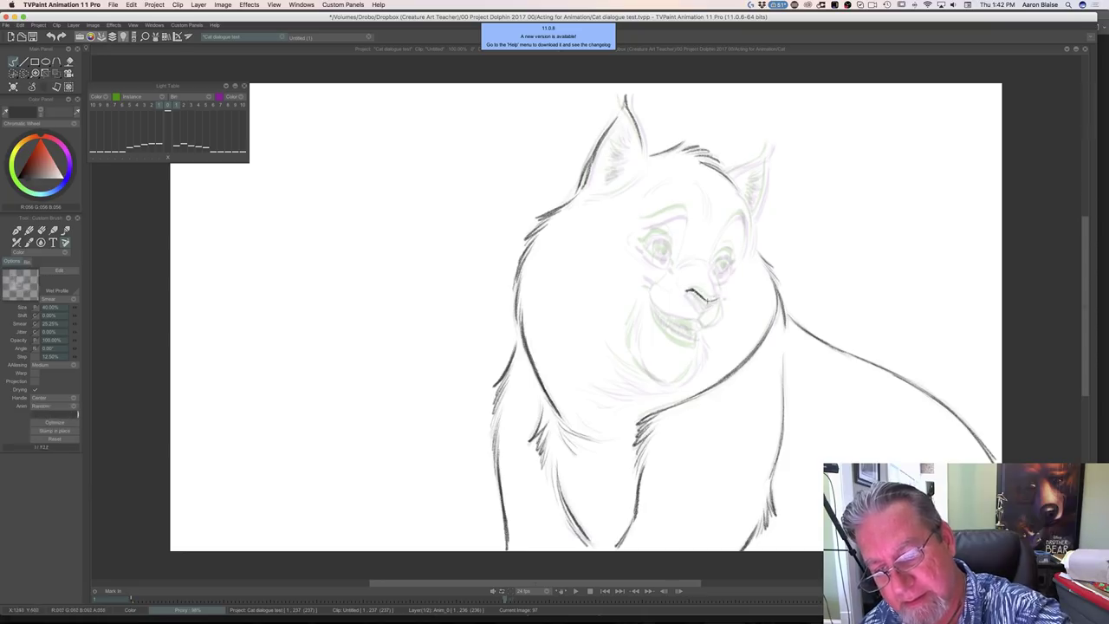
drag(715, 305, 699, 305)
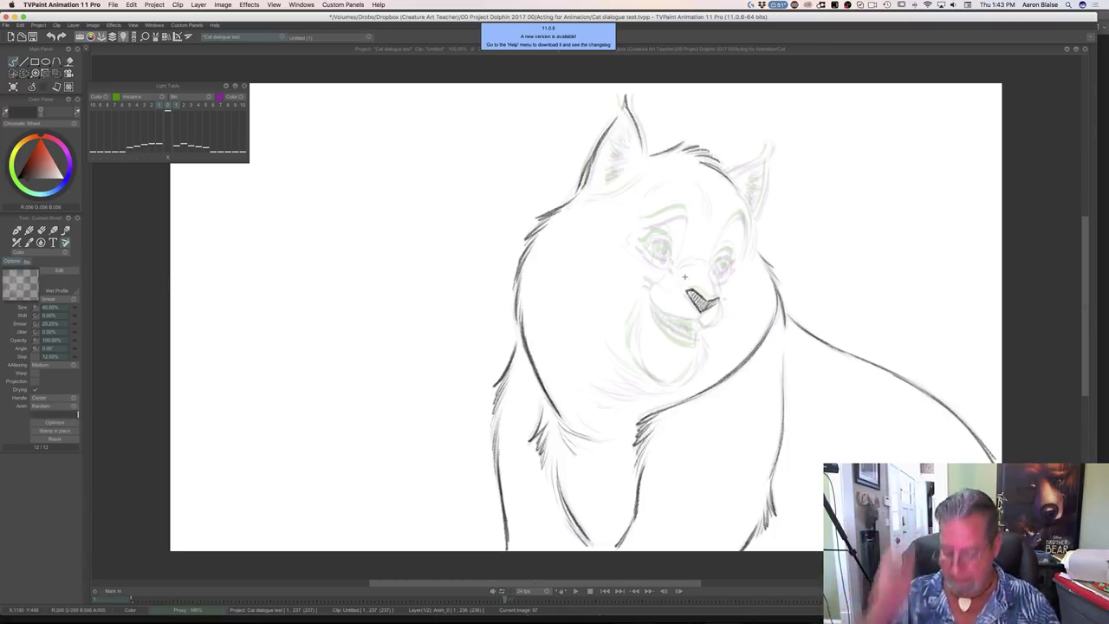
key(Left)
key(Right)
key(Left)
key(Right)
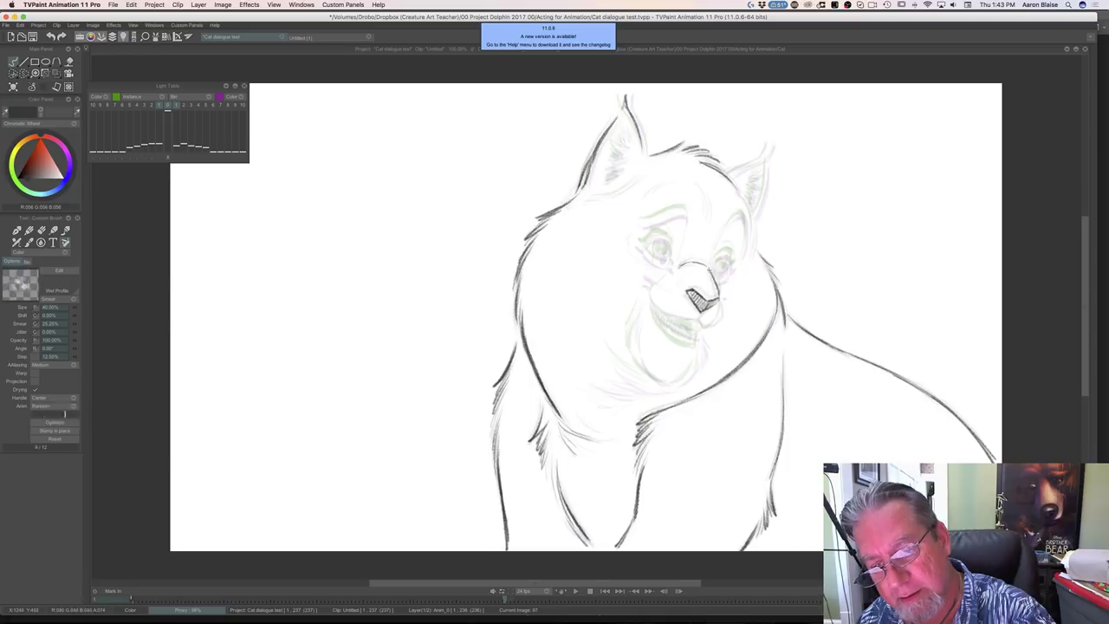
Draw the far side of the muzzle beneath the nose, comparing its shape with the neighbouring drawings
key(Right)
key(Right)
key(Left)
key(Right)
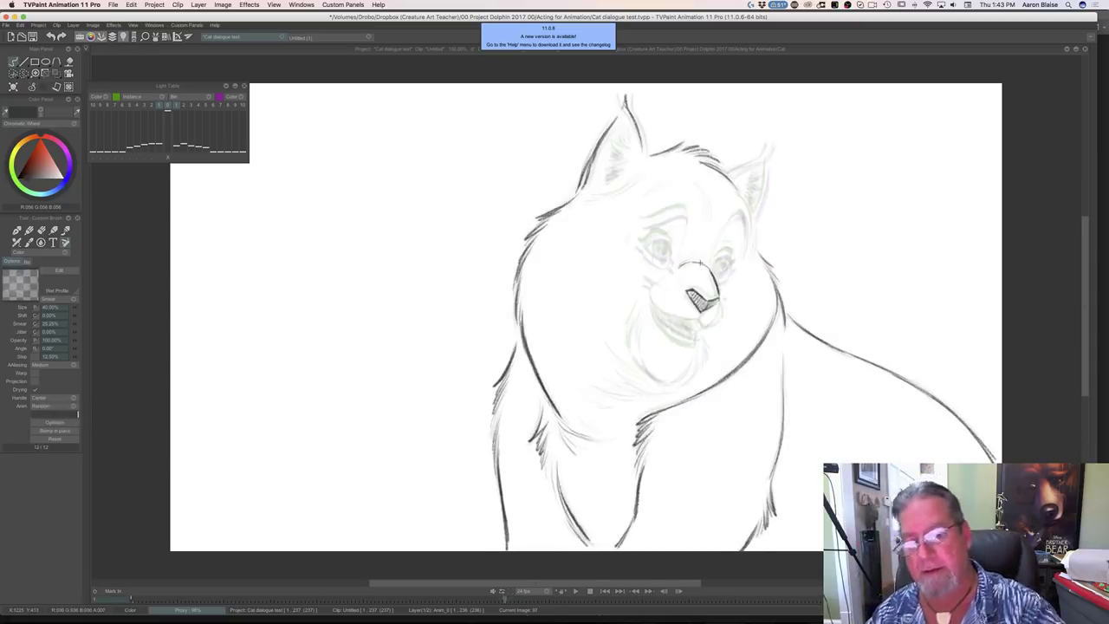
key(Left)
key(Right)
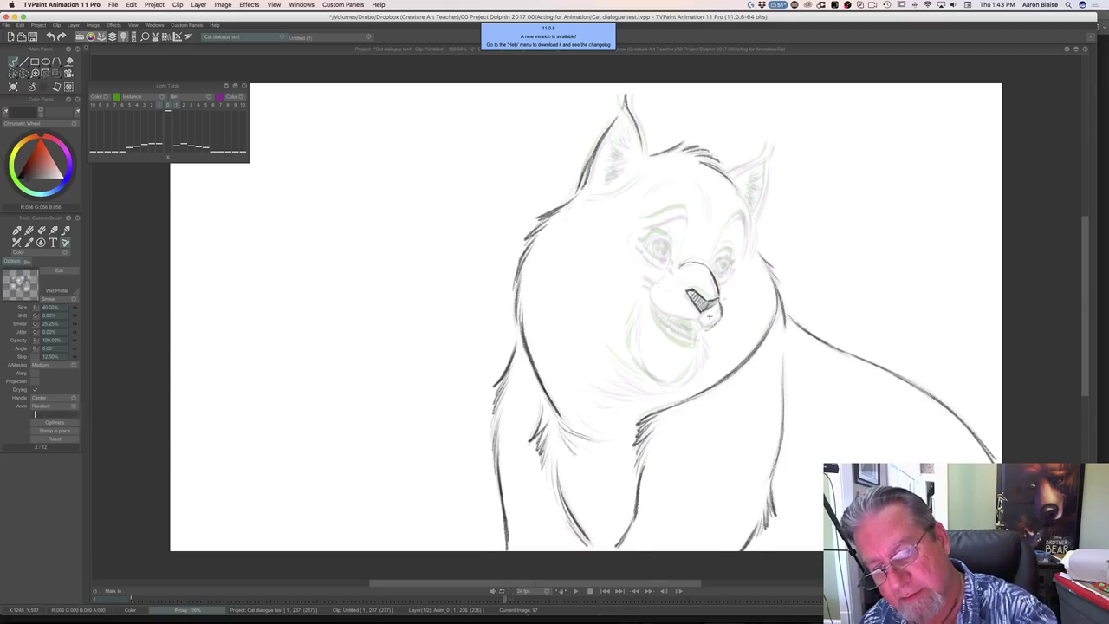
Draw the mouth line from the muzzle to its corner and the lower lip beneath it
mouse_move(702, 328)
mouse_down()
mouse_move(707, 297)
mouse_move(686, 318)
mouse_move(668, 316)
mouse_move(675, 301)
mouse_move(649, 302)
mouse_move(647, 283)
mouse_move(685, 357)
mouse_move(698, 342)
mouse_move(654, 314)
mouse_up()
key(Left)
key(Right)
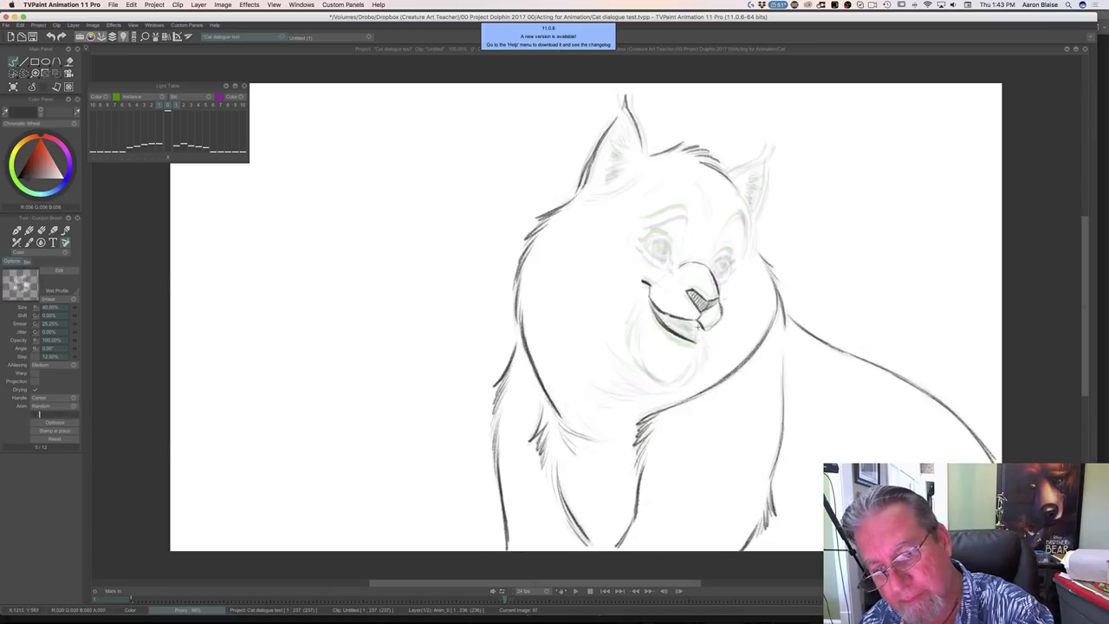
drag(695, 340, 663, 313)
key(Left)
key(Right)
key(Left)
key(Right)
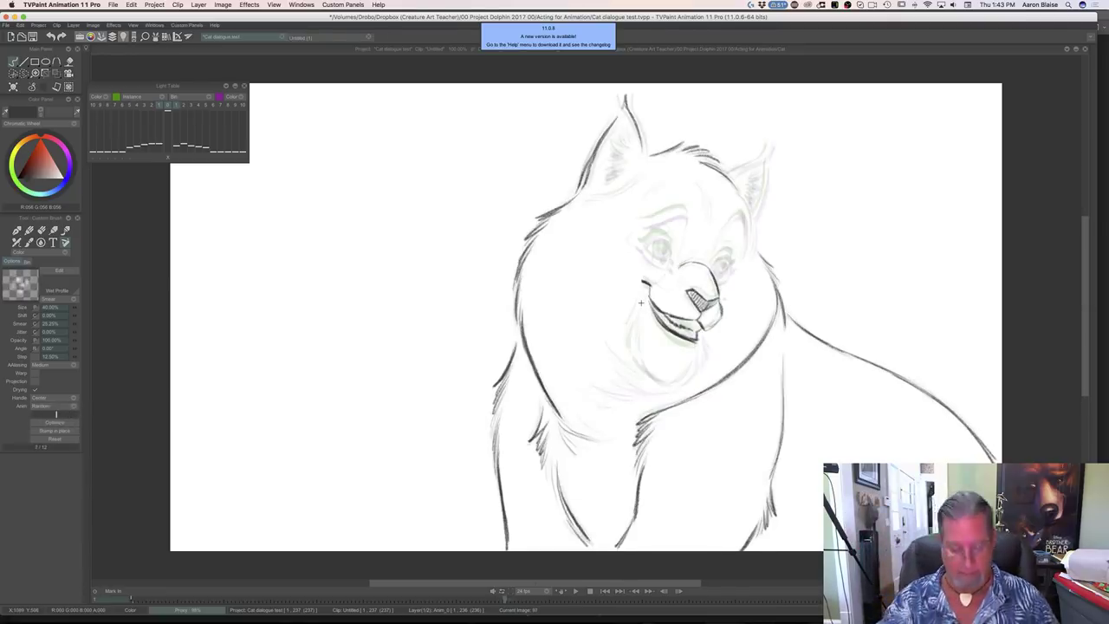
Undo the last stroke inside the mouth and redraw the line between the lips
key(super+z)
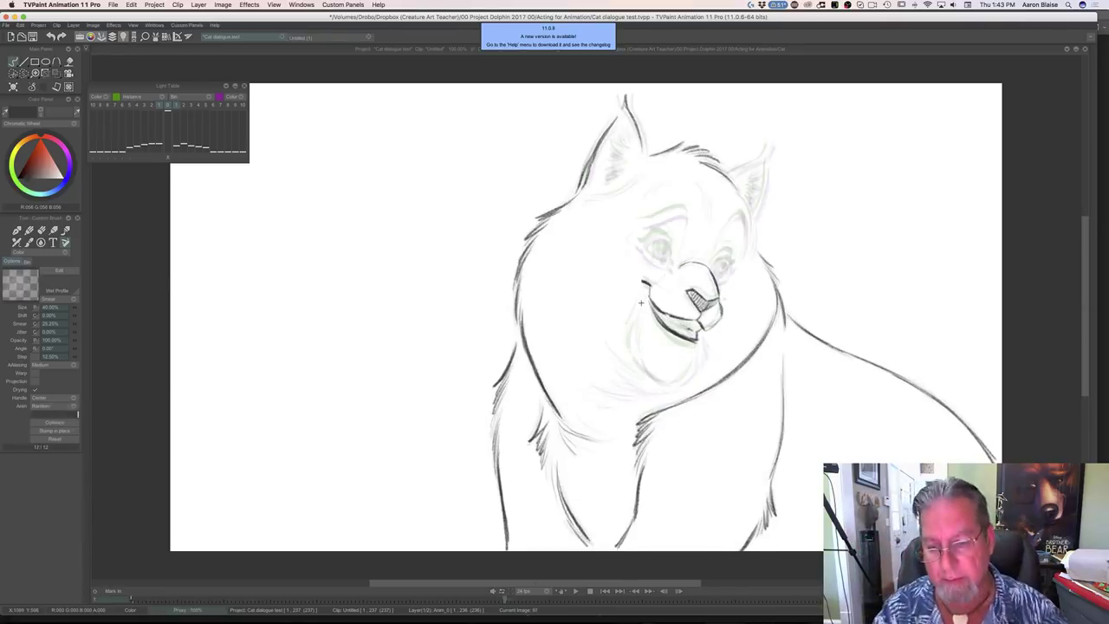
drag(691, 330, 667, 320)
key(Left)
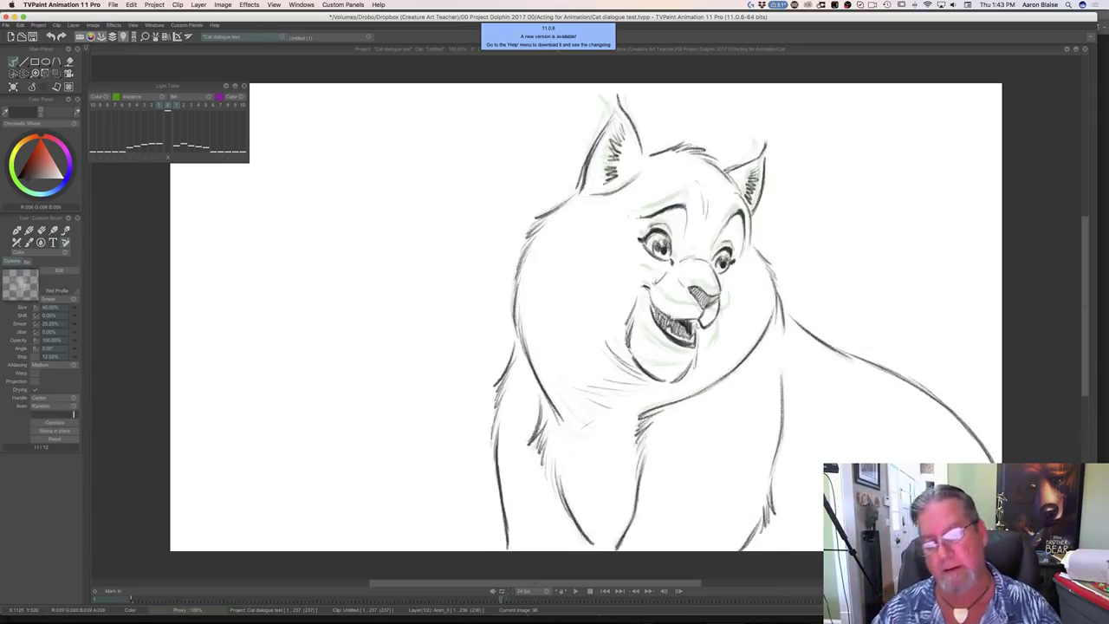
key(Right)
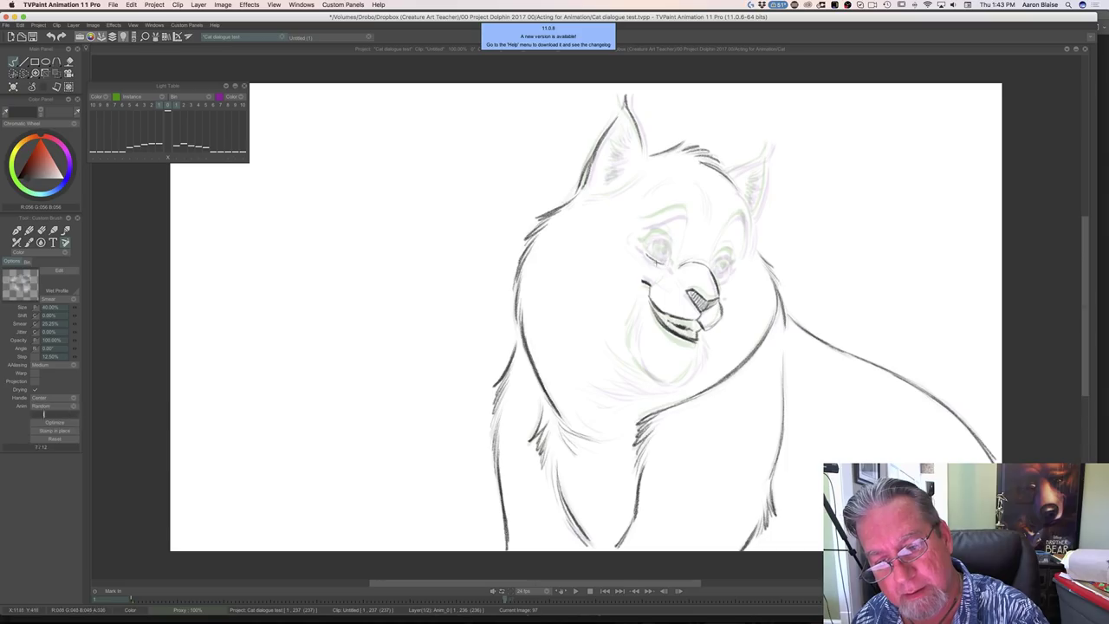
Draw the outline of the left-hand eye with its lids and inner corner, comparing it with the previous drawing
key(Left)
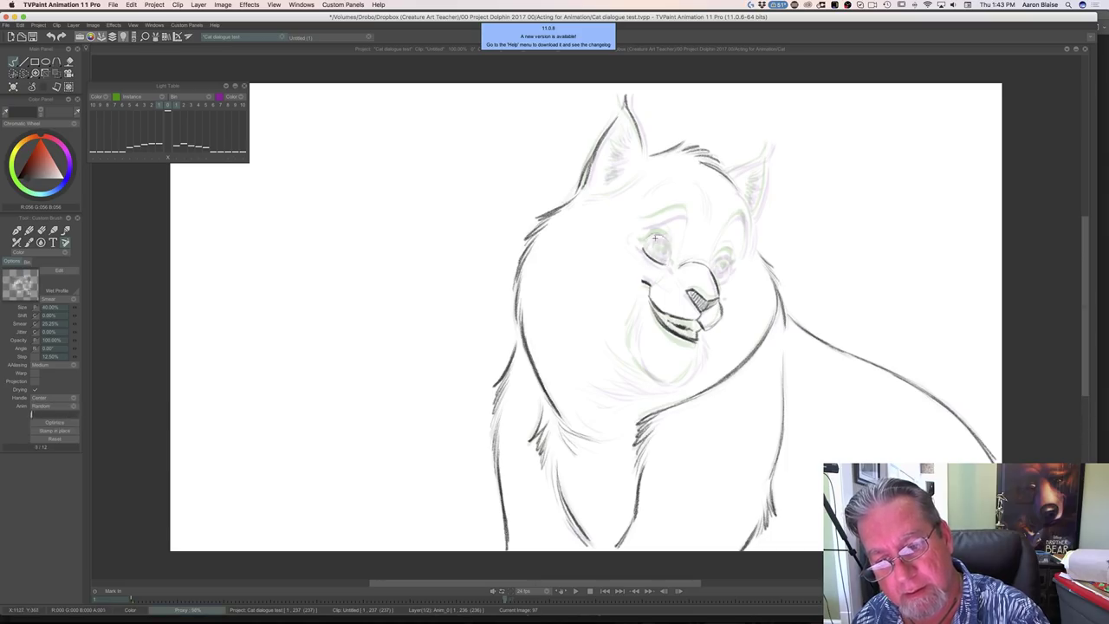
key(Right)
key(Left)
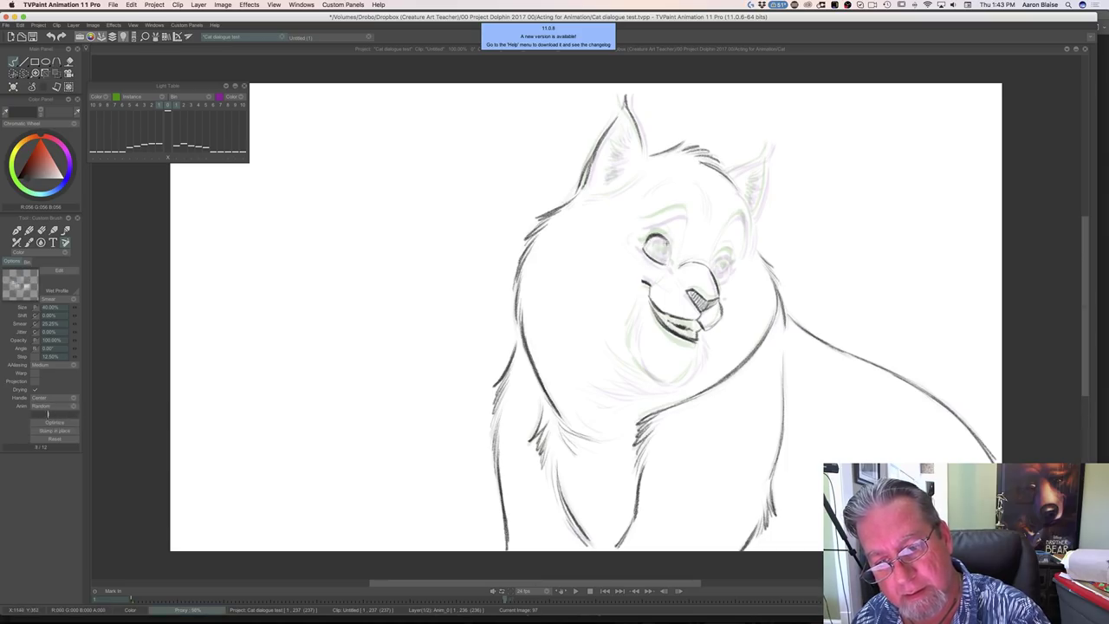
key(Right)
key(Left)
key(Right)
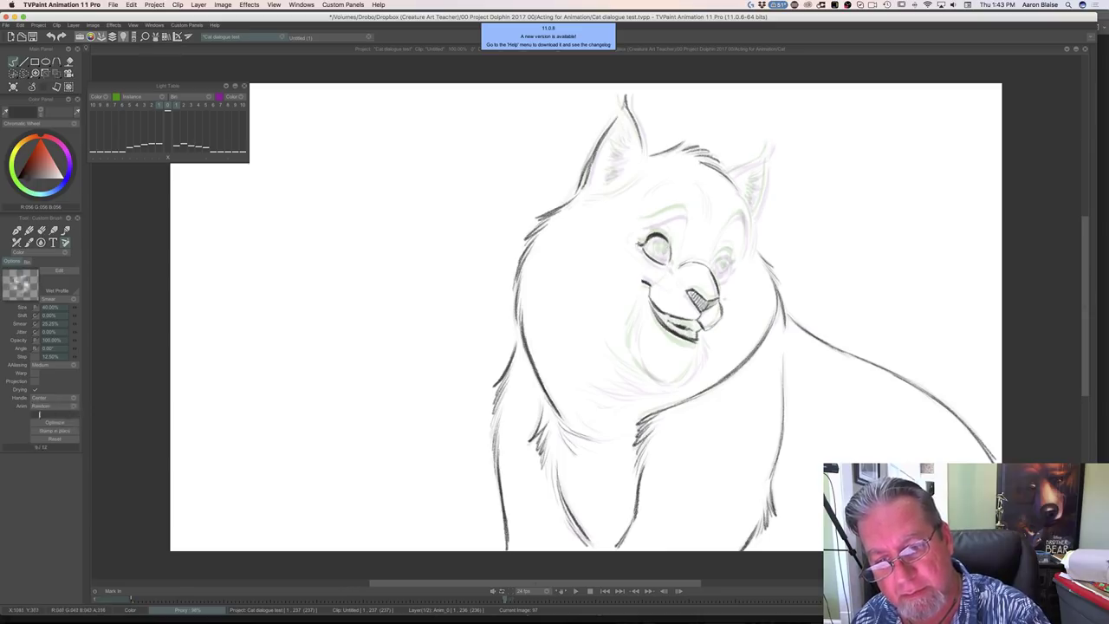
key(Left)
key(Right)
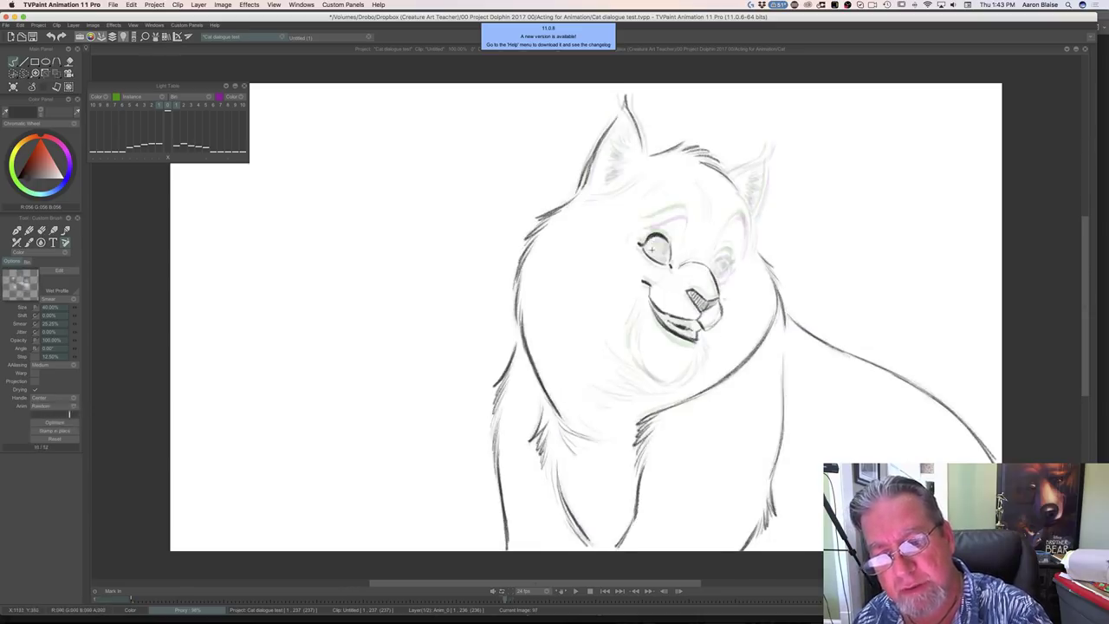
Draw and shade the iris and pupil of the left-hand eye, checking them against the adjacent drawing
drag(651, 255, 654, 246)
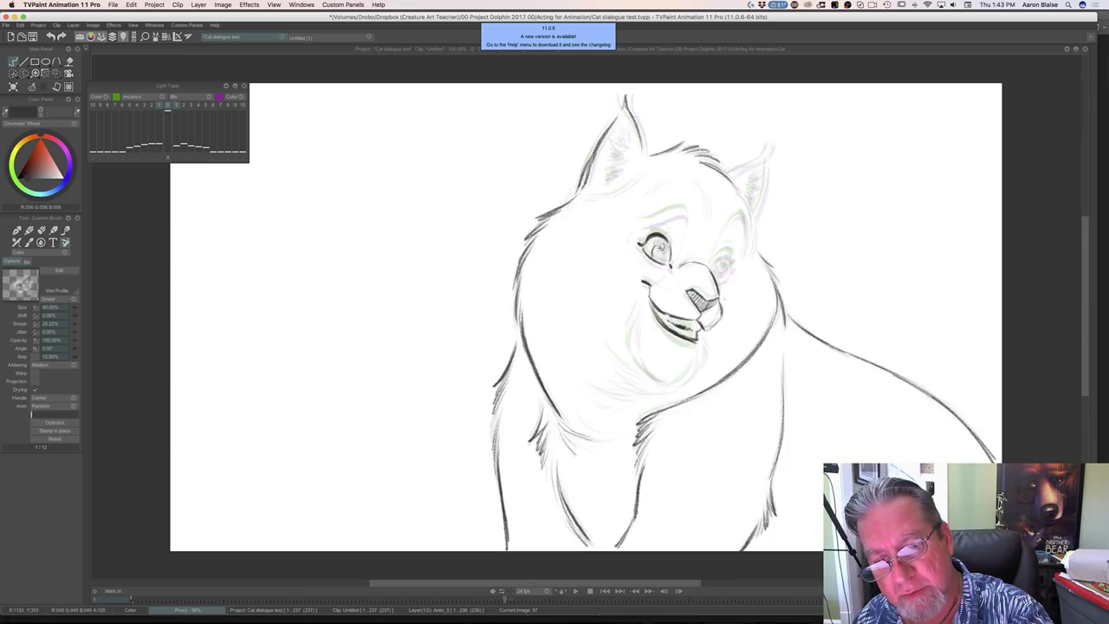
drag(661, 251, 660, 252)
drag(667, 251, 656, 246)
key(Left)
key(Right)
key(Left)
key(Right)
key(Left)
key(Right)
key(Left)
key(Right)
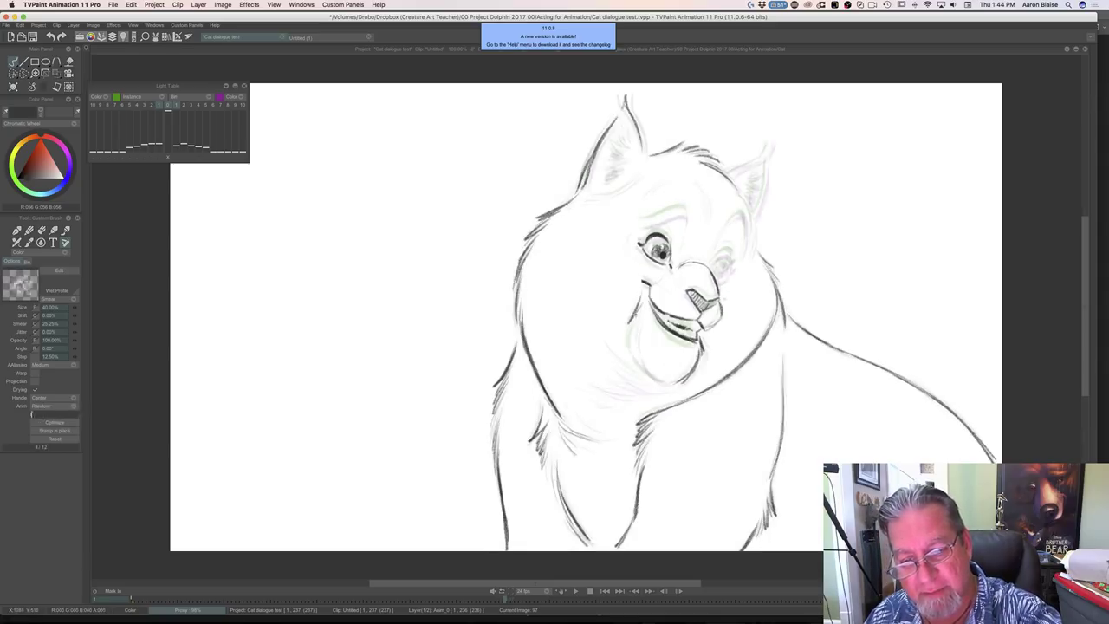
Draw the jaw and chin contour below the mouth, comparing it with the previous drawing
mouse_move(634, 330)
mouse_down()
mouse_move(643, 365)
mouse_move(671, 381)
mouse_up()
key(Left)
key(Right)
key(Left)
key(Right)
key(Left)
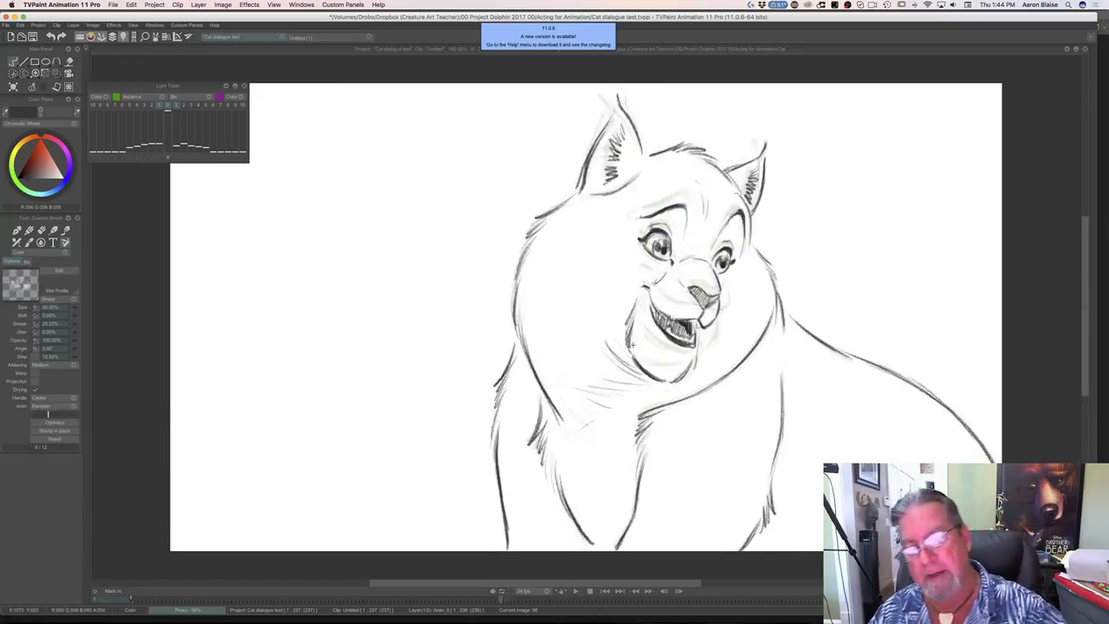
Draw the small cheek crease between the left-hand eye and the muzzle, checking it against the adjacent drawing
drag(666, 268, 654, 284)
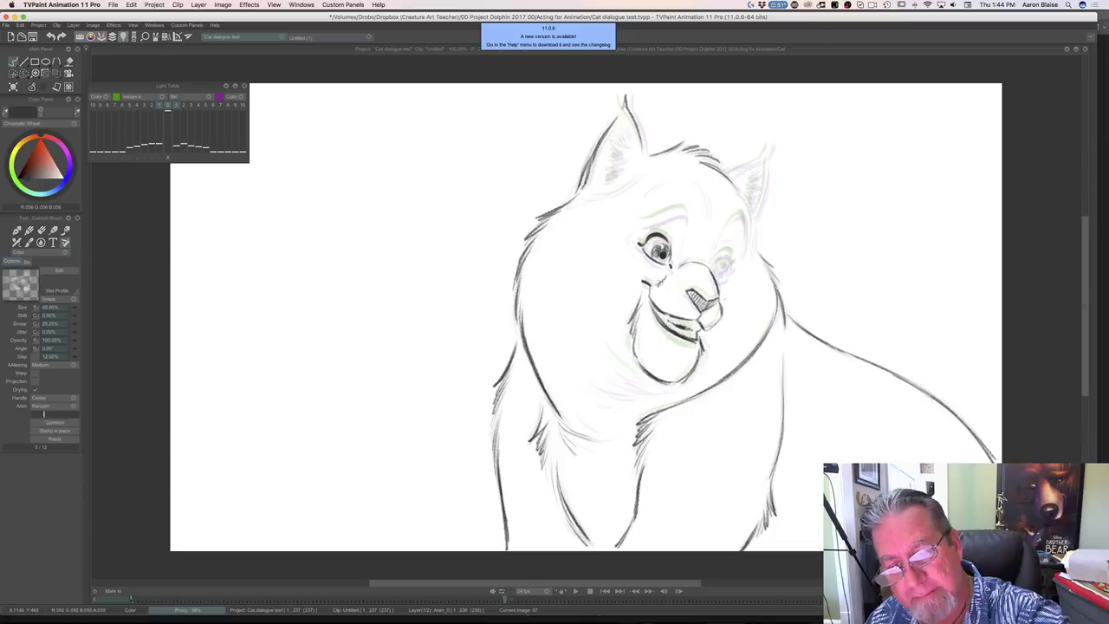
key(Left)
key(Right)
key(Right)
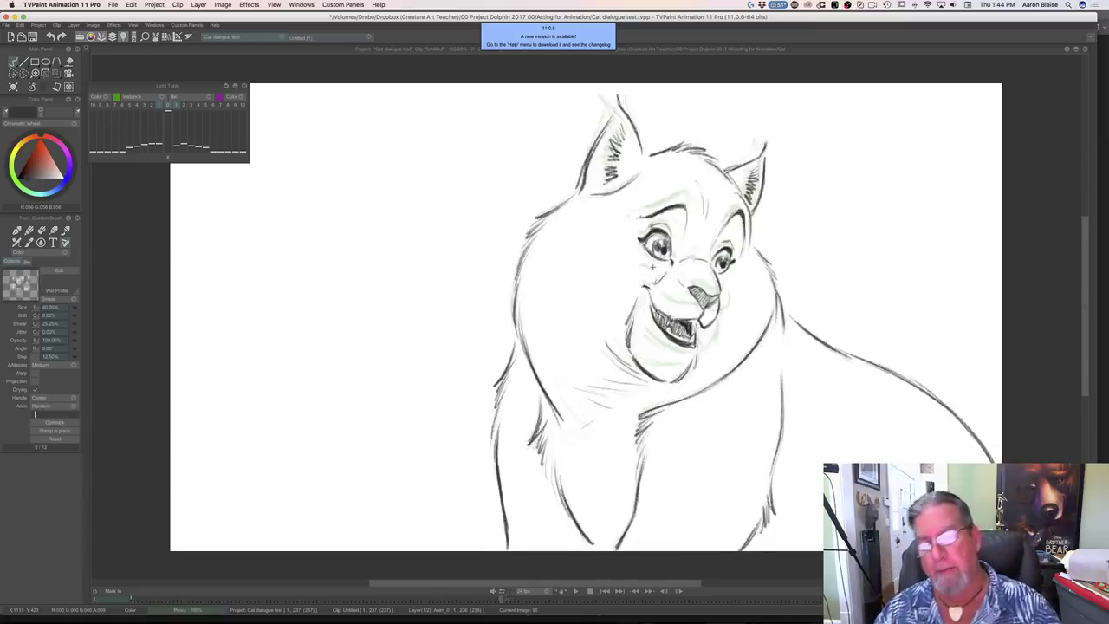
Draw the inner socket line running from the left-hand brow down towards the nose bridge, comparing it with the previous drawing
key(Left)
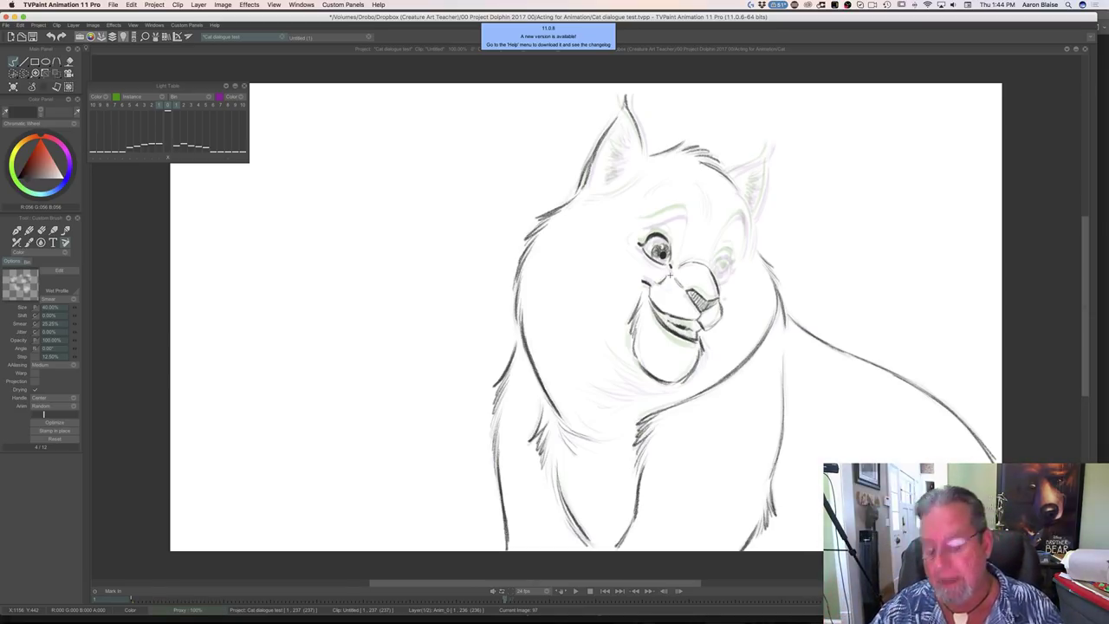
key(Left)
key(Right)
key(Left)
key(Right)
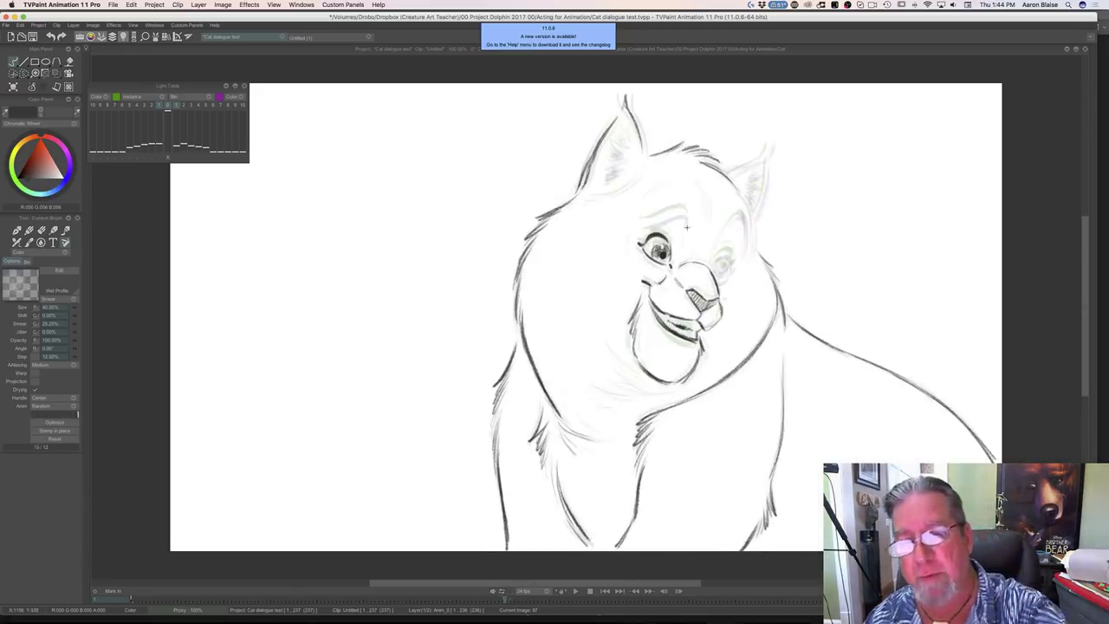
mouse_move(685, 224)
mouse_down()
mouse_move(678, 255)
mouse_move(681, 244)
mouse_up()
key(Left)
key(Right)
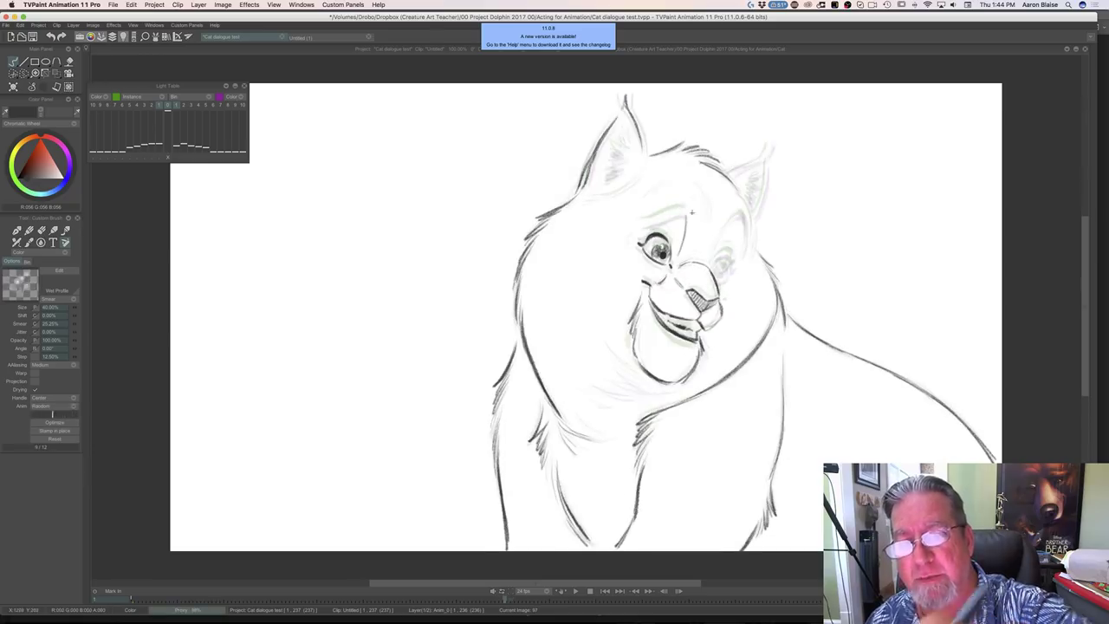
Draw the dark arched brow above the left-hand eye, checking it against the previous drawing
drag(682, 209, 625, 232)
key(Left)
key(Right)
key(Left)
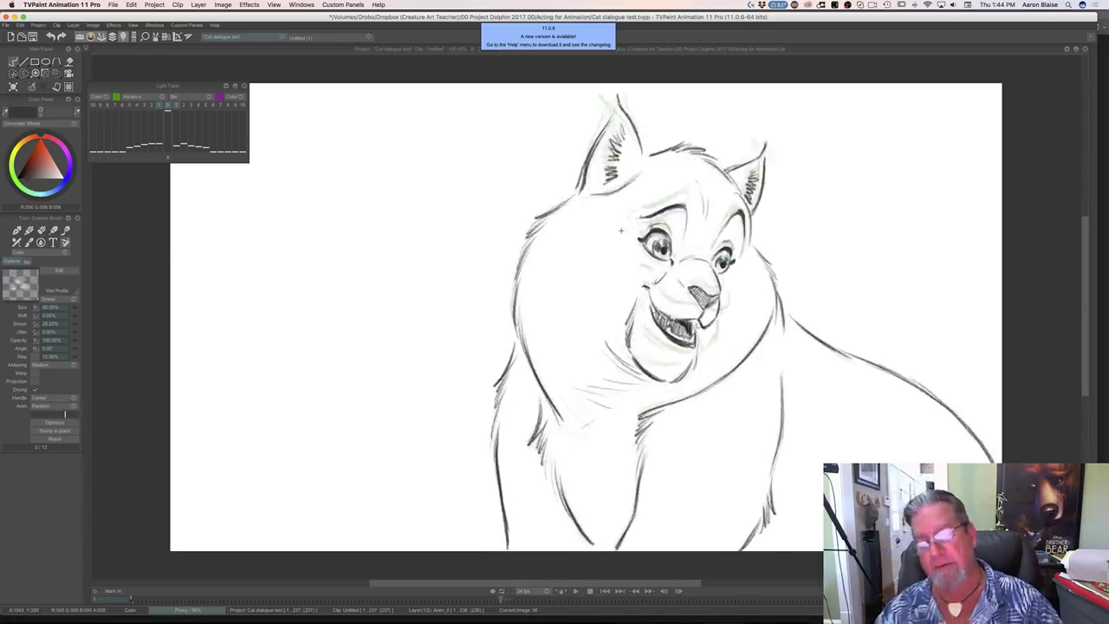
key(Right)
Draw the brow and socket lines around the right-hand eye, comparing them with the previous drawing
drag(729, 223, 711, 253)
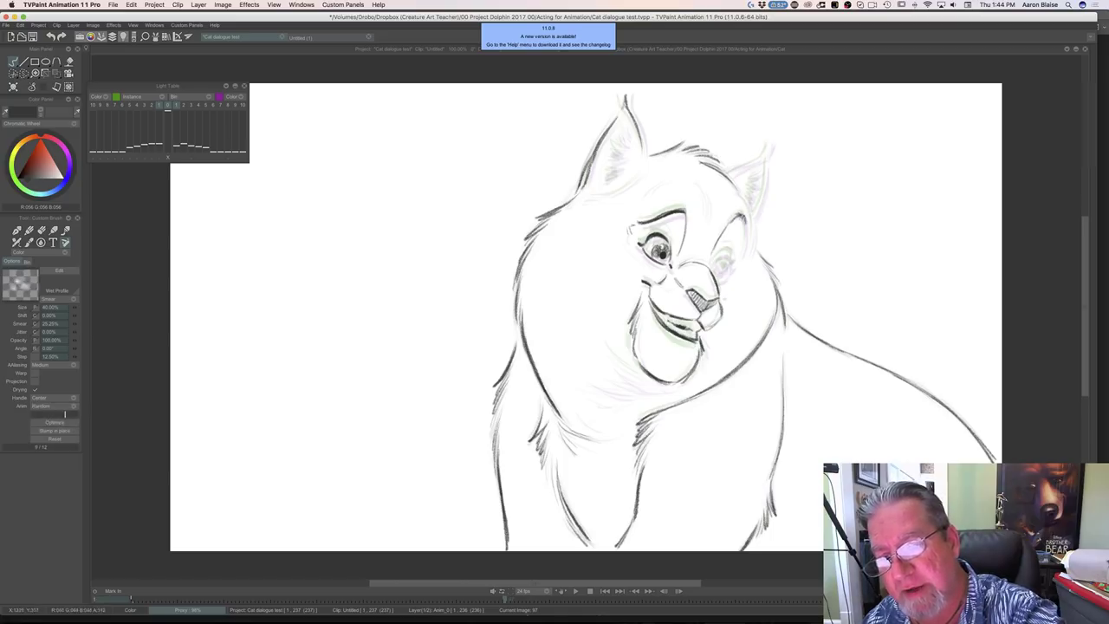
mouse_move(743, 221)
mouse_down()
mouse_move(735, 213)
mouse_move(746, 249)
mouse_move(730, 270)
mouse_move(730, 255)
mouse_up()
key(Left)
key(Right)
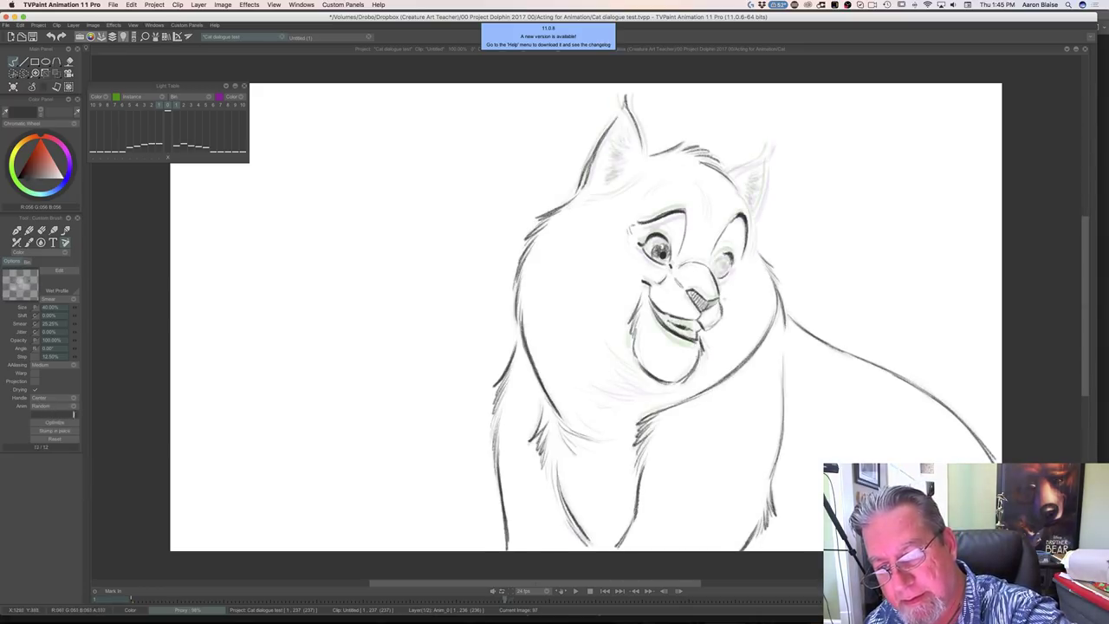
Draw the right-hand eye with its lid, iris and pupil, checking it against the adjacent drawings
drag(721, 253, 715, 264)
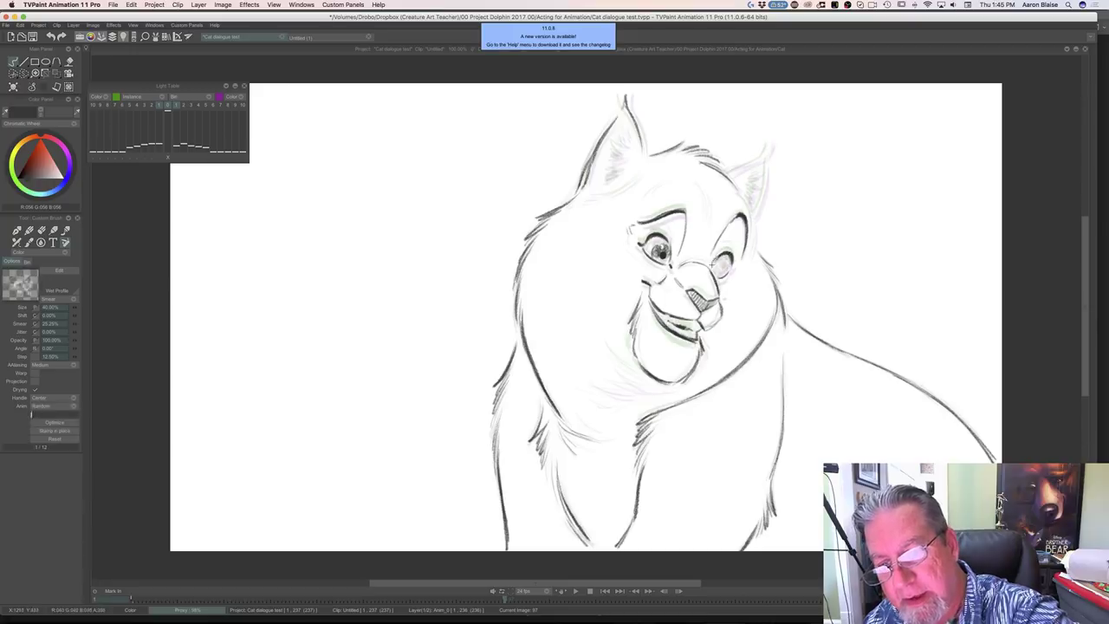
key(Left)
key(Right)
key(Right)
key(Left)
key(Left)
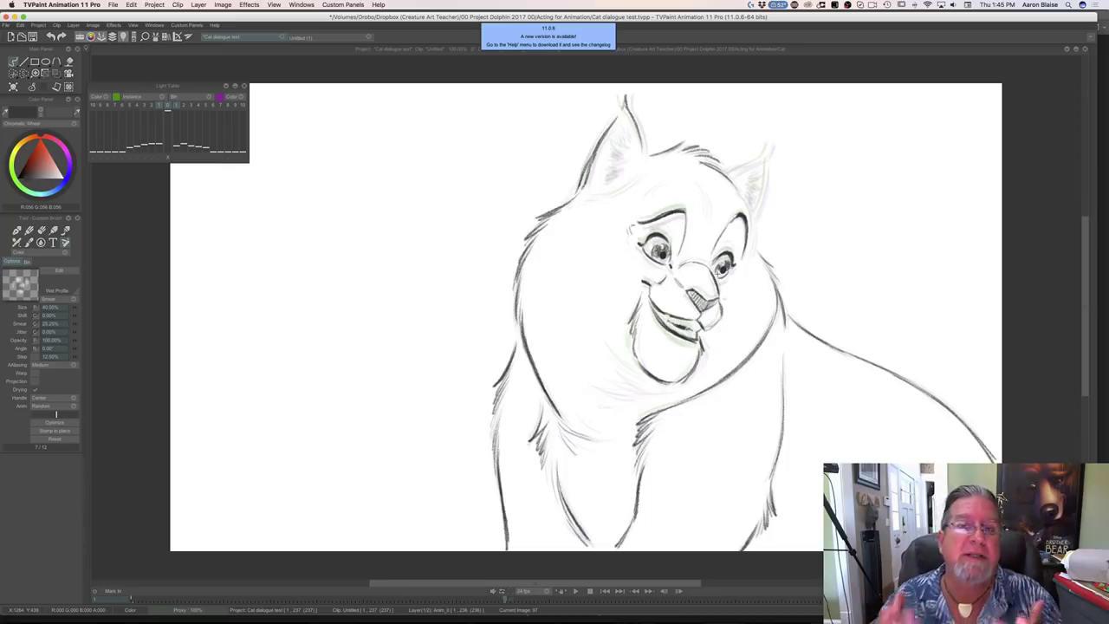
key(Left)
key(Right)
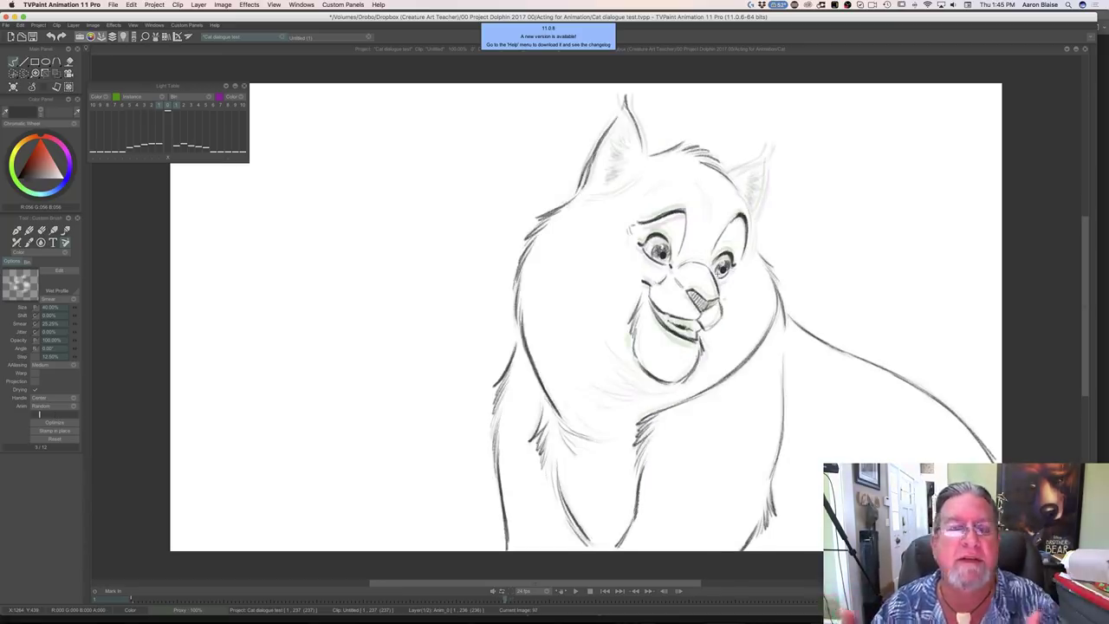
Draw the forehead marking and the outline of the right-hand ear, comparing them with the previous drawing
key(Left)
key(Right)
key(Left)
key(Right)
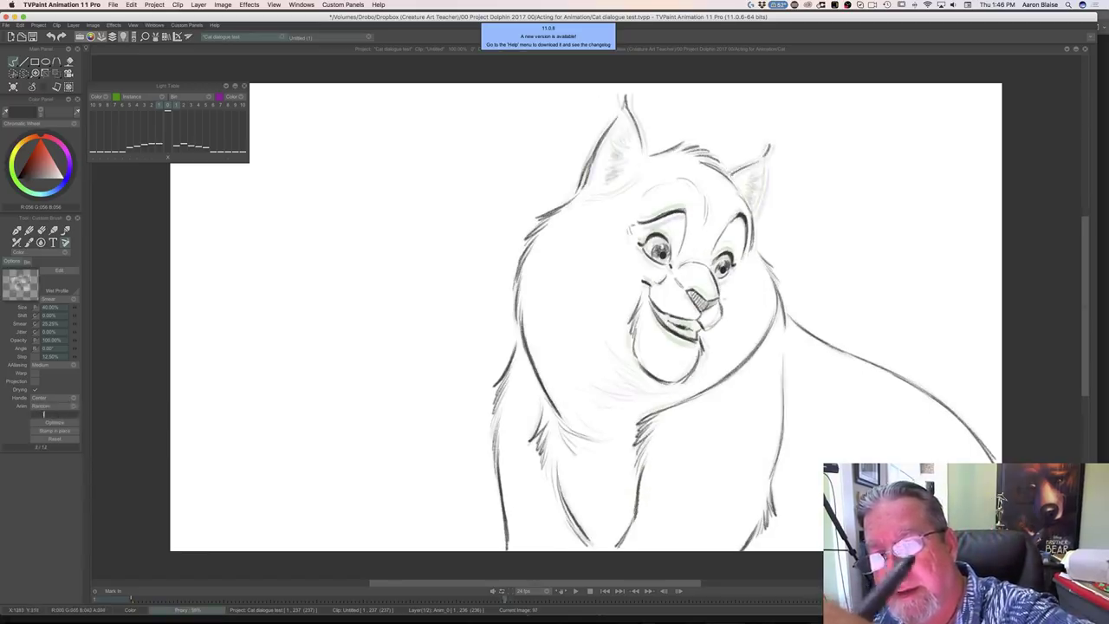
drag(766, 160, 757, 207)
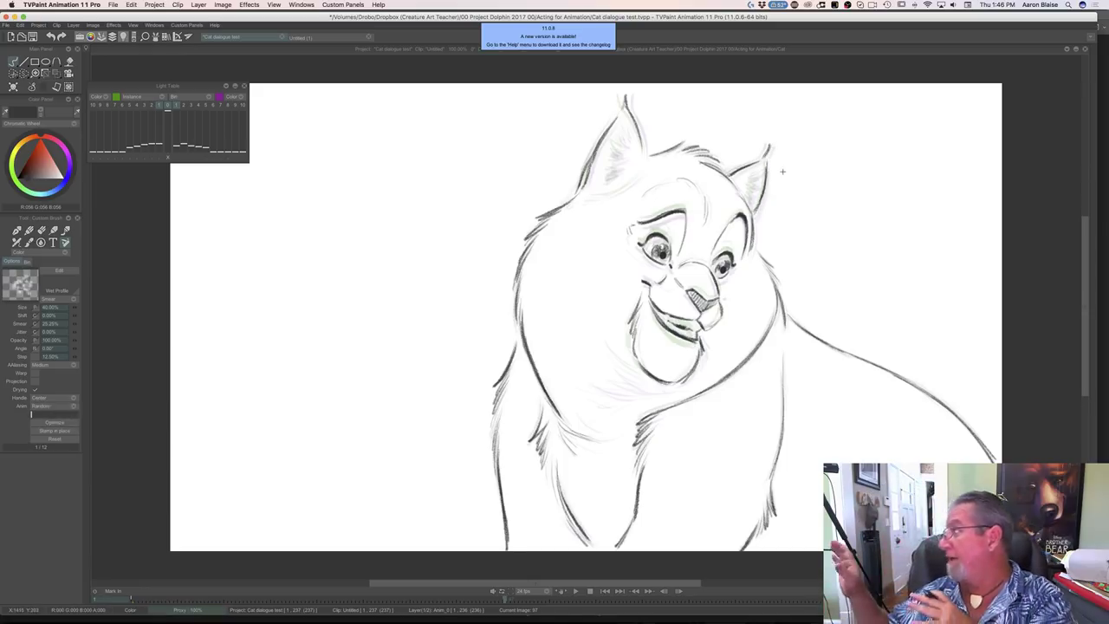
key(Left)
key(Right)
key(Left)
key(Right)
Hatch the dark fur inside the right-hand ear, checking it against the previous drawing
drag(761, 163, 748, 204)
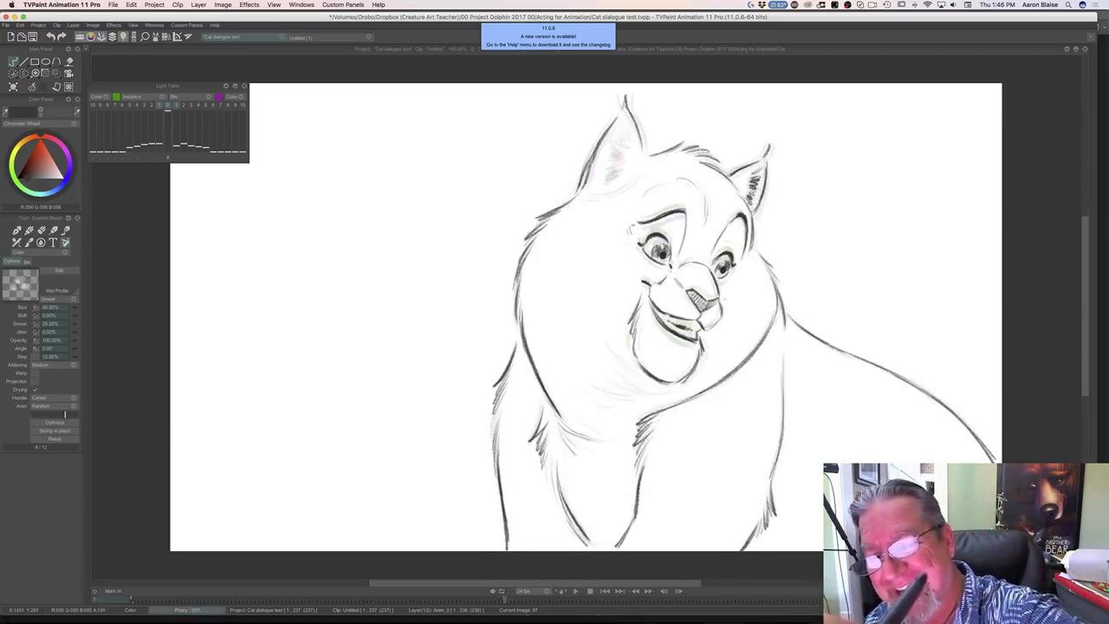
key(Left)
key(Right)
key(Left)
key(Right)
Draw the base of the left-hand ear and hatch its inner fur, flipping against the previous drawing
mouse_move(630, 136)
mouse_down()
mouse_move(609, 161)
mouse_move(651, 169)
mouse_move(582, 203)
mouse_up()
key(Left)
key(Right)
key(Left)
key(Right)
key(Left)
key(Right)
key(Left)
key(Right)
key(Left)
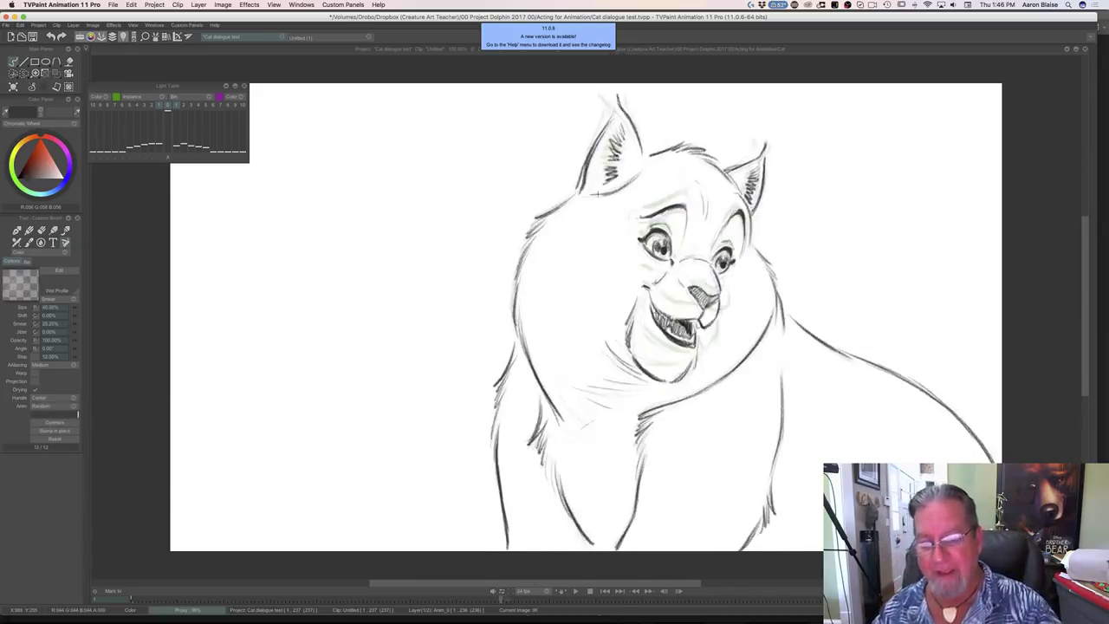
key(Right)
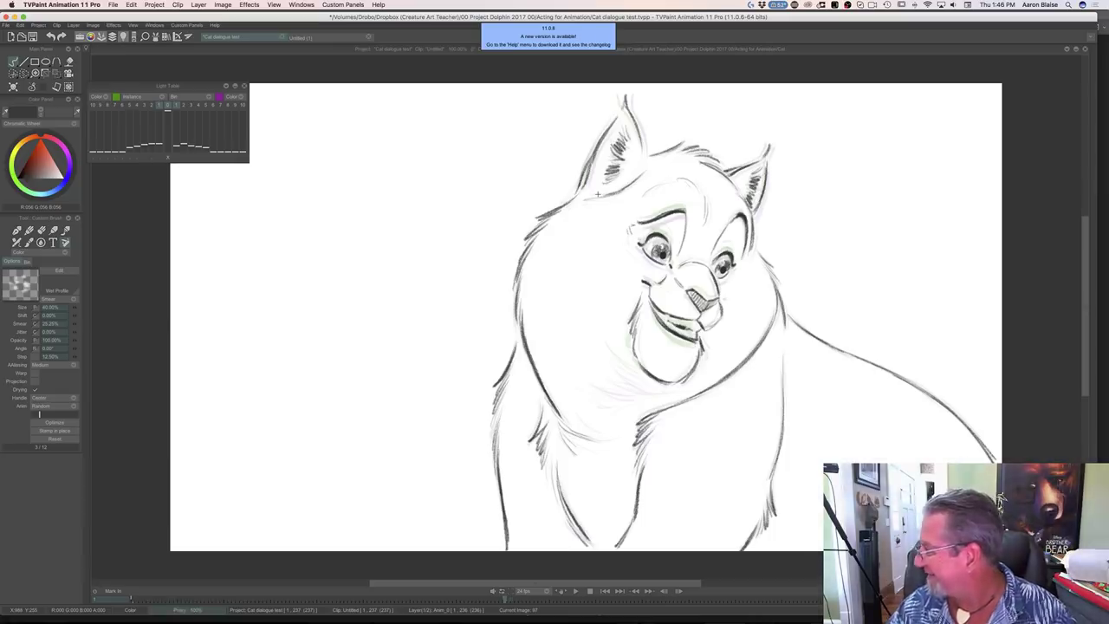
Draw the light fur strokes on the neck and upper chest below the jaw, following the neighbouring drawings
key(Left)
key(Right)
key(Left)
key(Right)
mouse_move(612, 357)
mouse_down()
mouse_move(641, 388)
mouse_move(574, 379)
mouse_move(612, 410)
mouse_move(575, 404)
mouse_move(600, 428)
mouse_up()
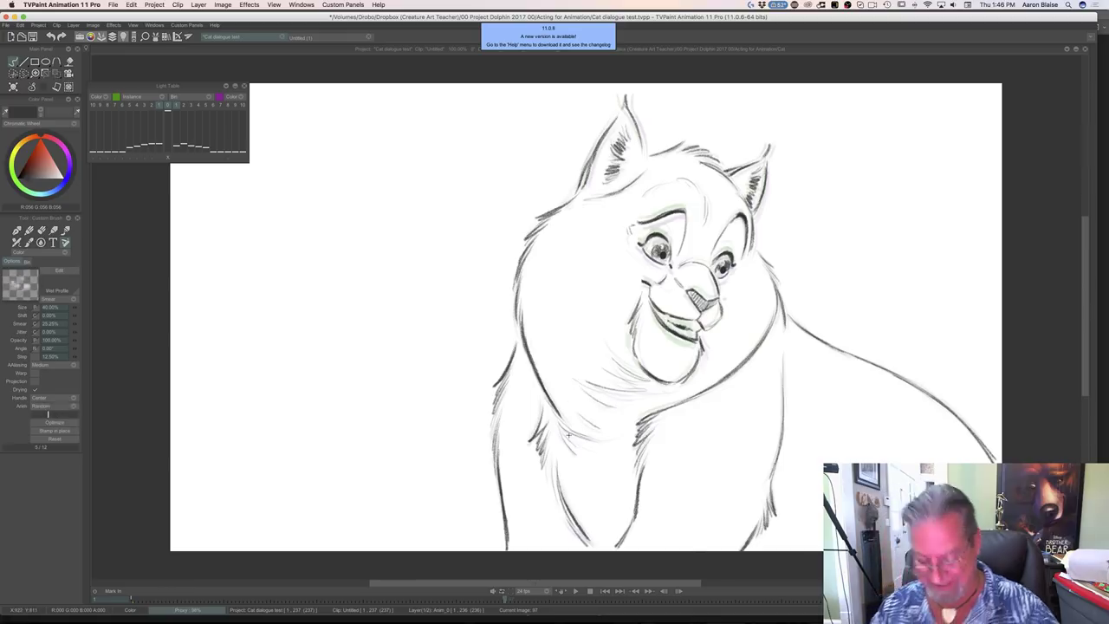
Show the timeline, select the run of drawings ending at frame 140 and play it back to check the motion
key(Tab)
mouse_move(529, 527)
mouse_down()
mouse_move(502, 533)
mouse_move(604, 537)
mouse_move(470, 537)
mouse_up()
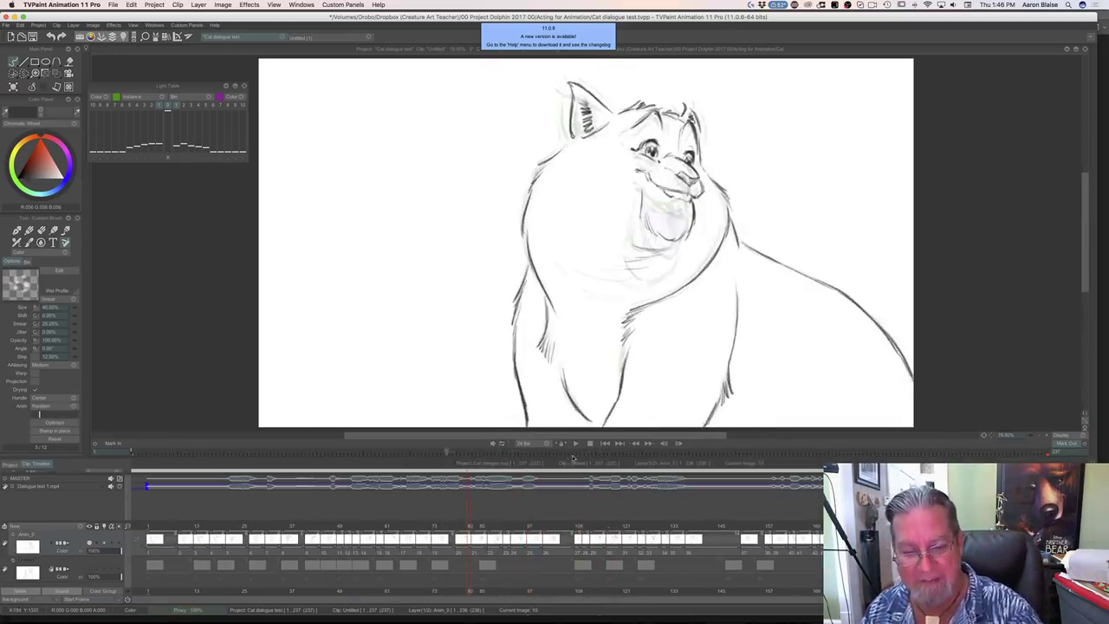
drag(381, 543, 700, 544)
click(576, 444)
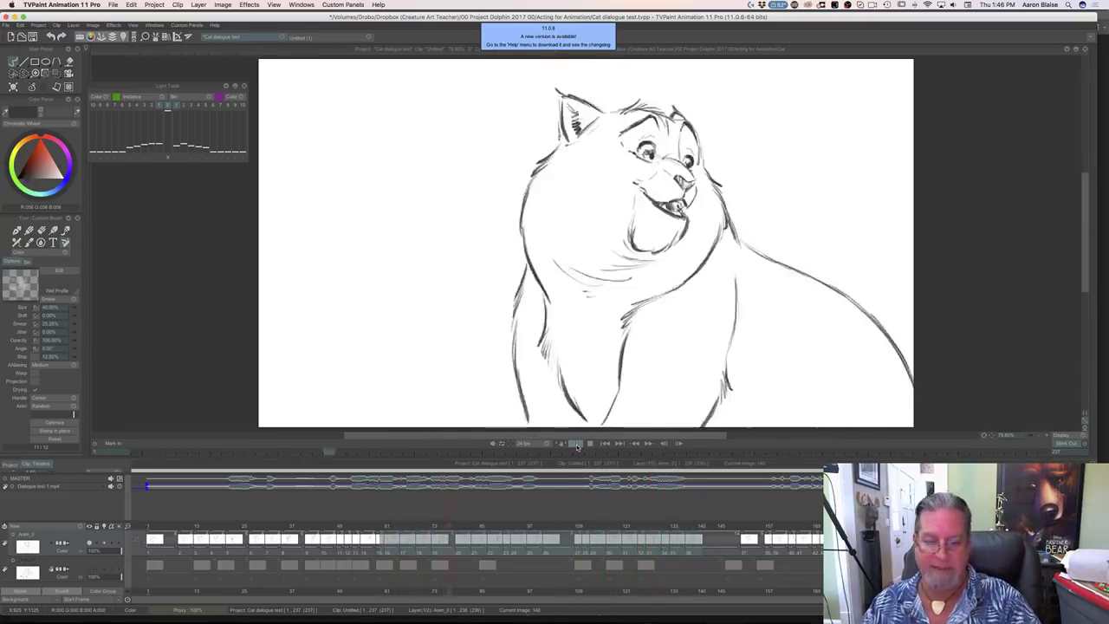
click(577, 446)
click(558, 528)
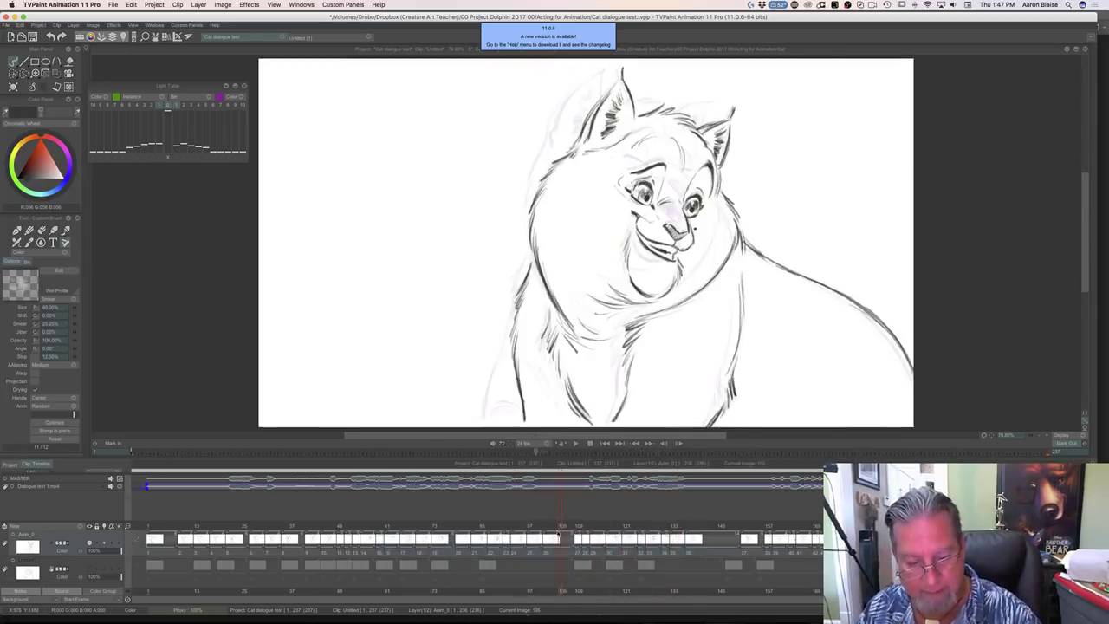
key(F7)
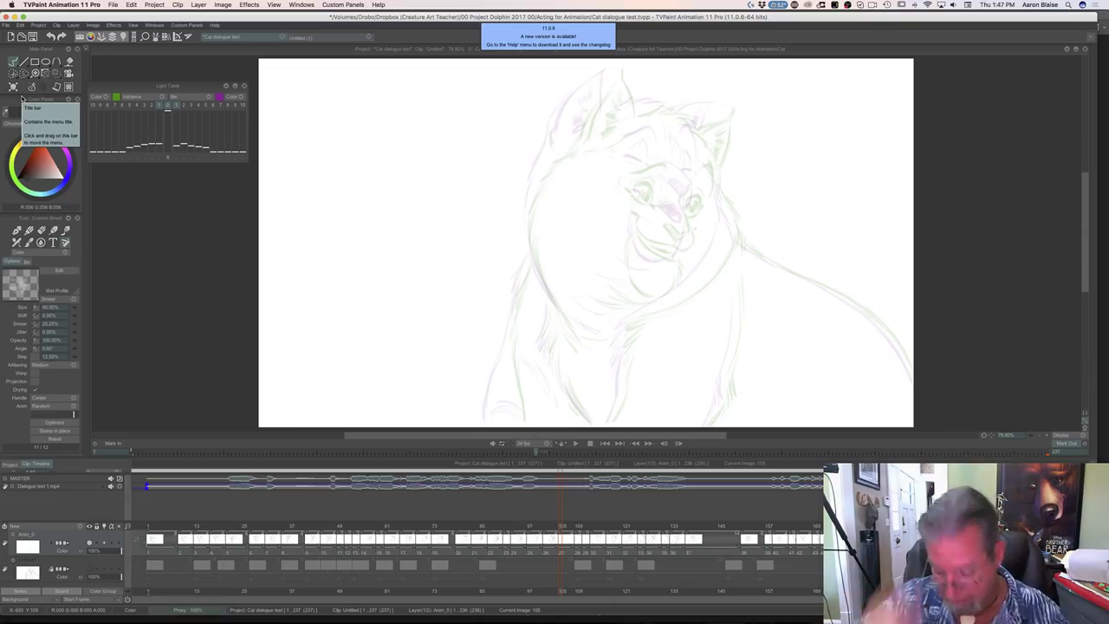
key(Tab)
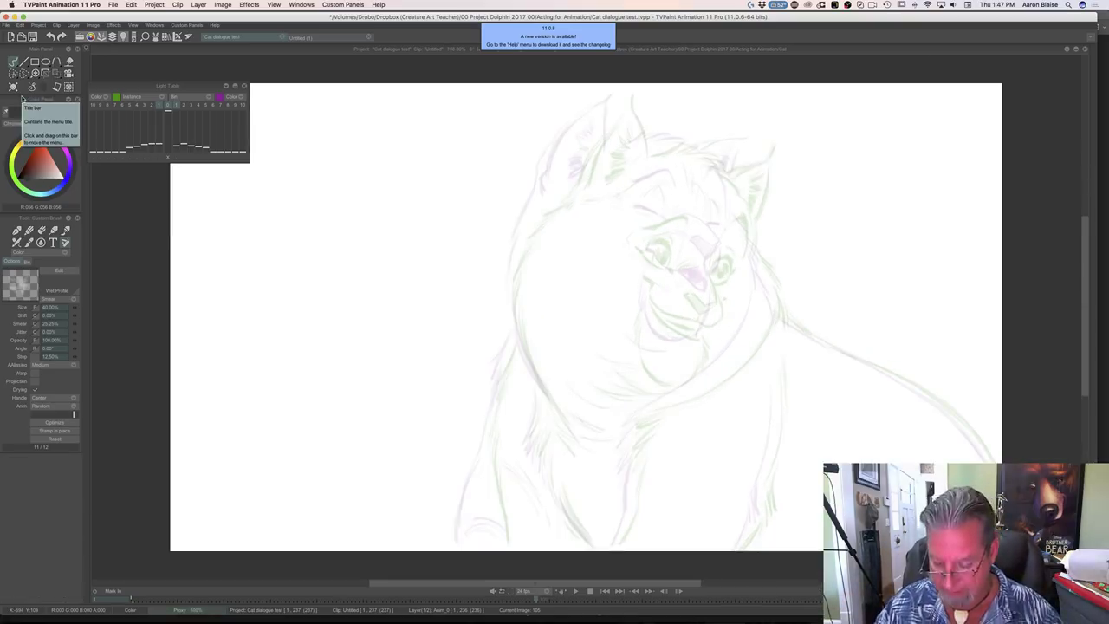
key(Tab)
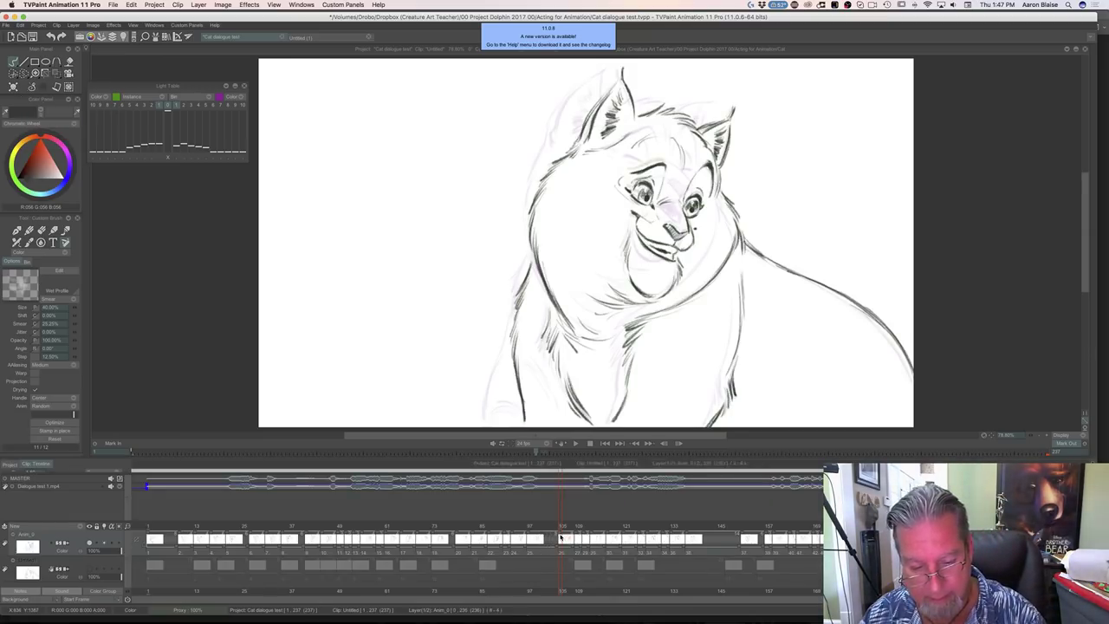
Make a blank drawing at frame 101 on the animation layer and enlarge the canvas for drawing
click(545, 530)
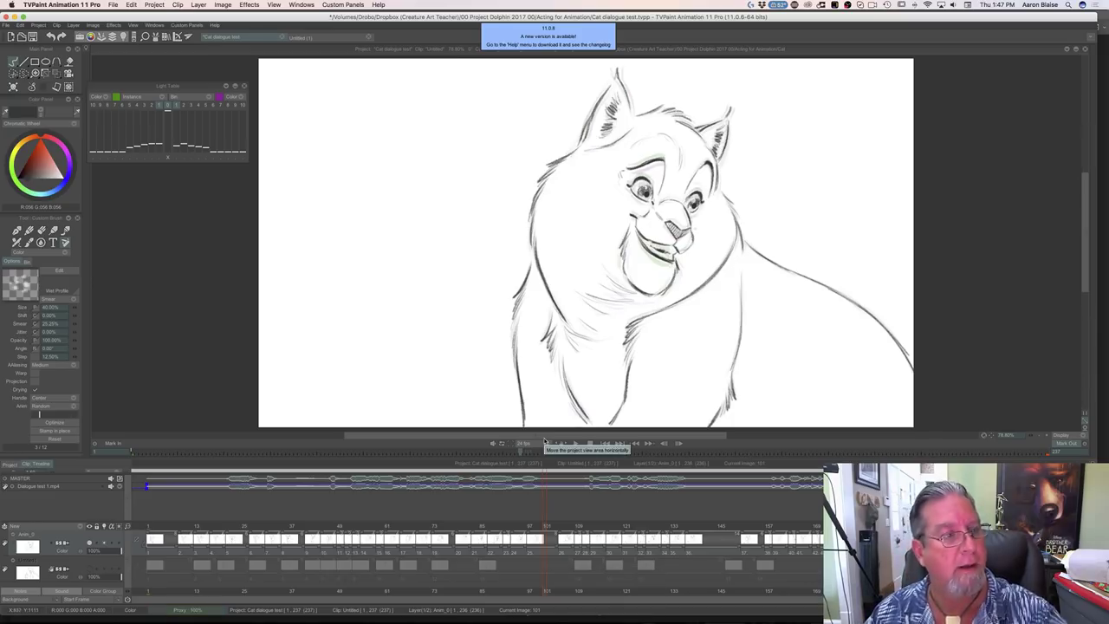
key(BackSpace)
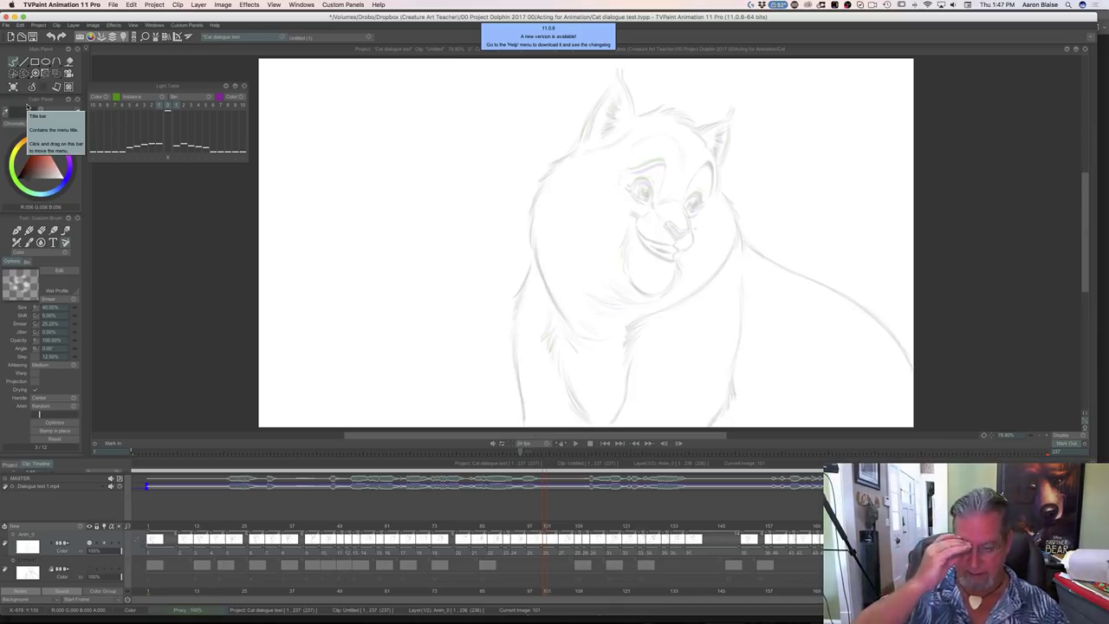
key(Tab)
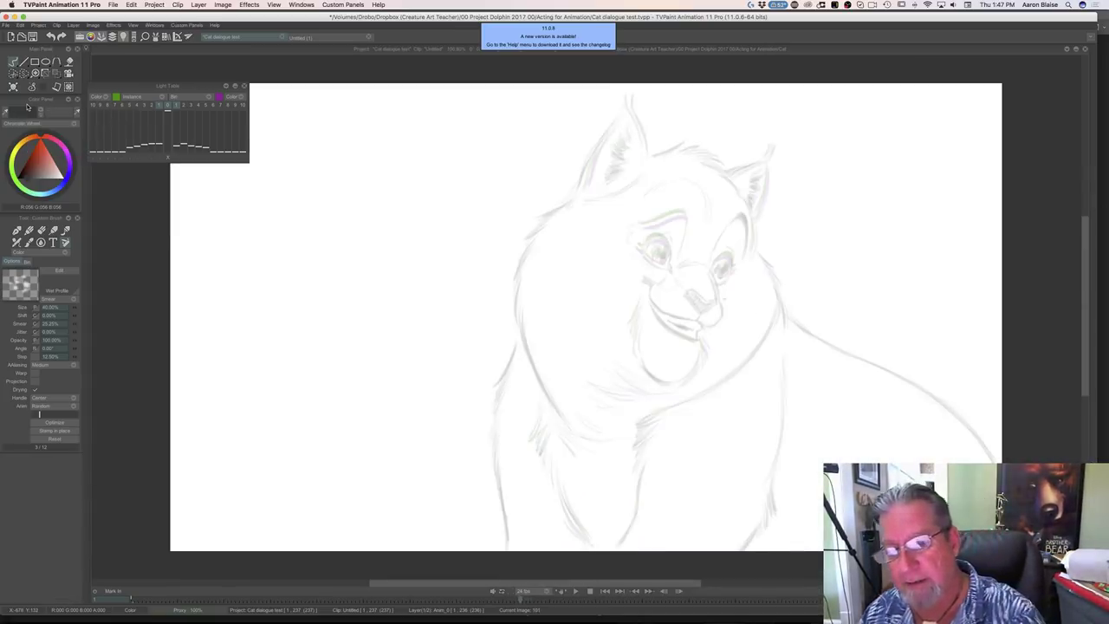
Draw the right-hand cheek and neck ruff contour, continuing through the chest fur down the inner front leg
mouse_move(758, 252)
mouse_down()
mouse_move(779, 304)
mouse_move(709, 387)
mouse_move(716, 378)
mouse_move(636, 424)
mouse_move(635, 508)
mouse_move(617, 547)
mouse_up()
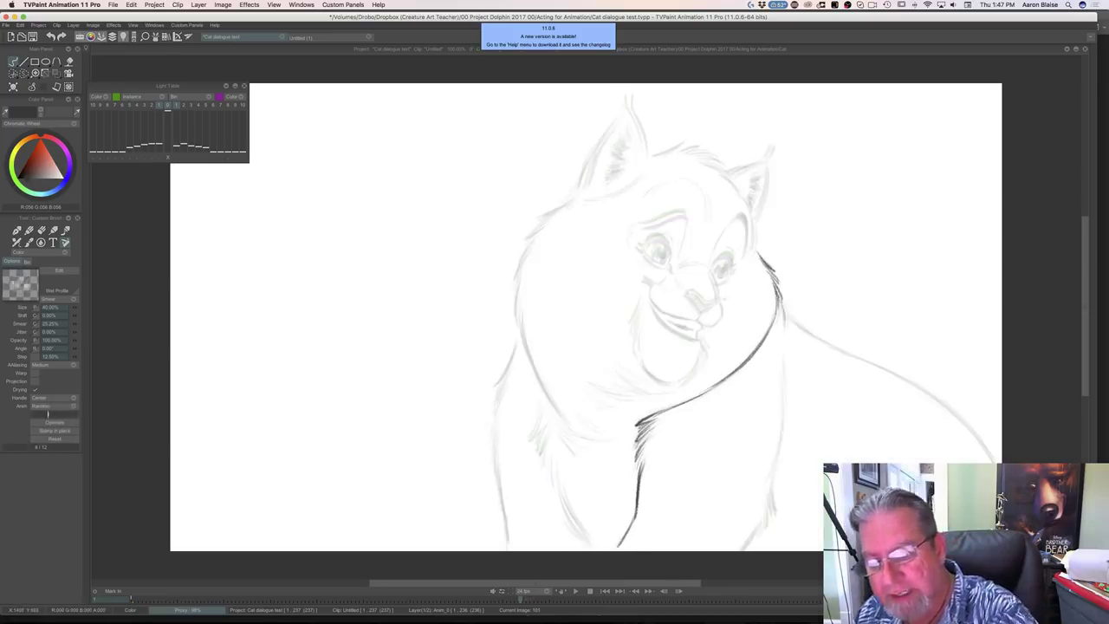
drag(775, 295, 785, 335)
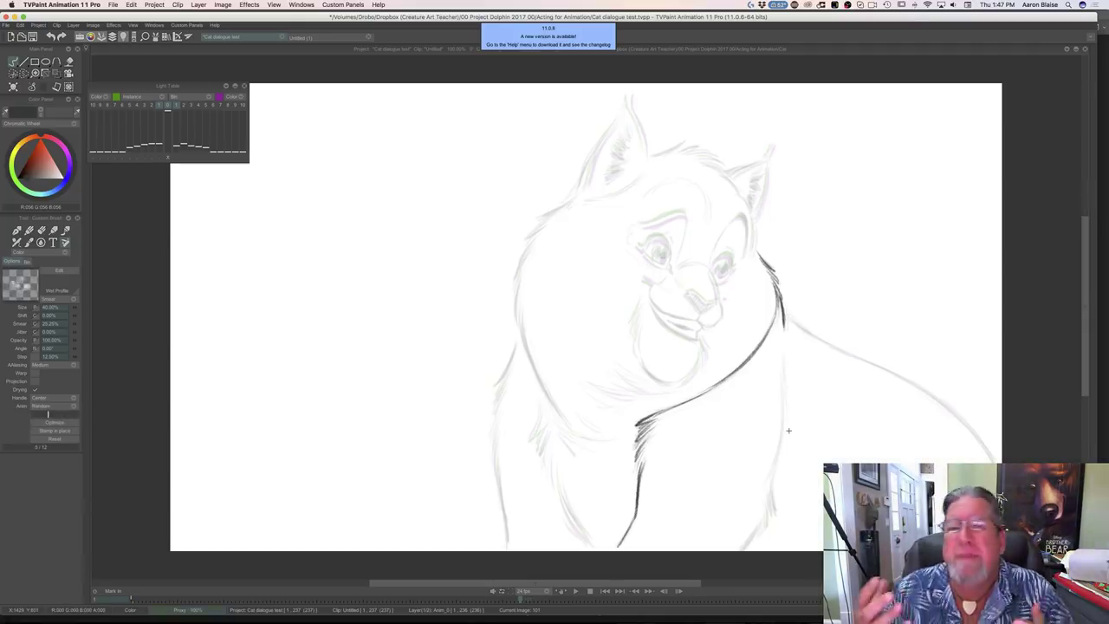
key(Left)
key(Right)
Draw the outer contours of the right-hand and left-hand front legs with their fur tufts, checking them against the previous drawing
mouse_move(785, 392)
mouse_down()
mouse_move(774, 509)
mouse_move(767, 524)
mouse_move(765, 502)
mouse_move(744, 548)
mouse_up()
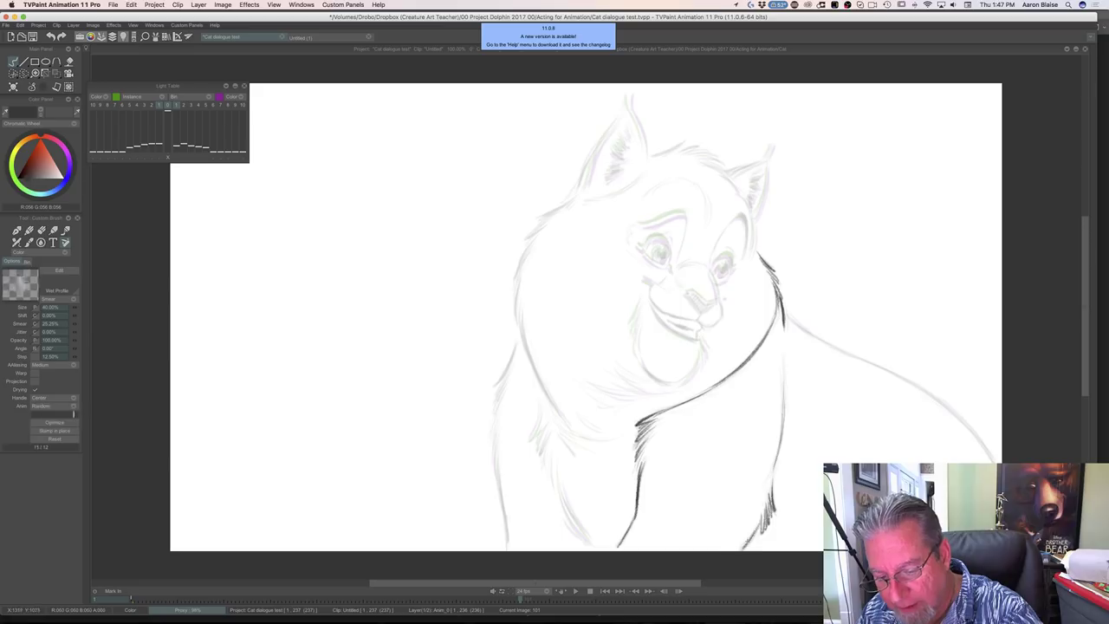
mouse_move(517, 344)
mouse_down()
mouse_move(492, 387)
mouse_move(507, 549)
mouse_up()
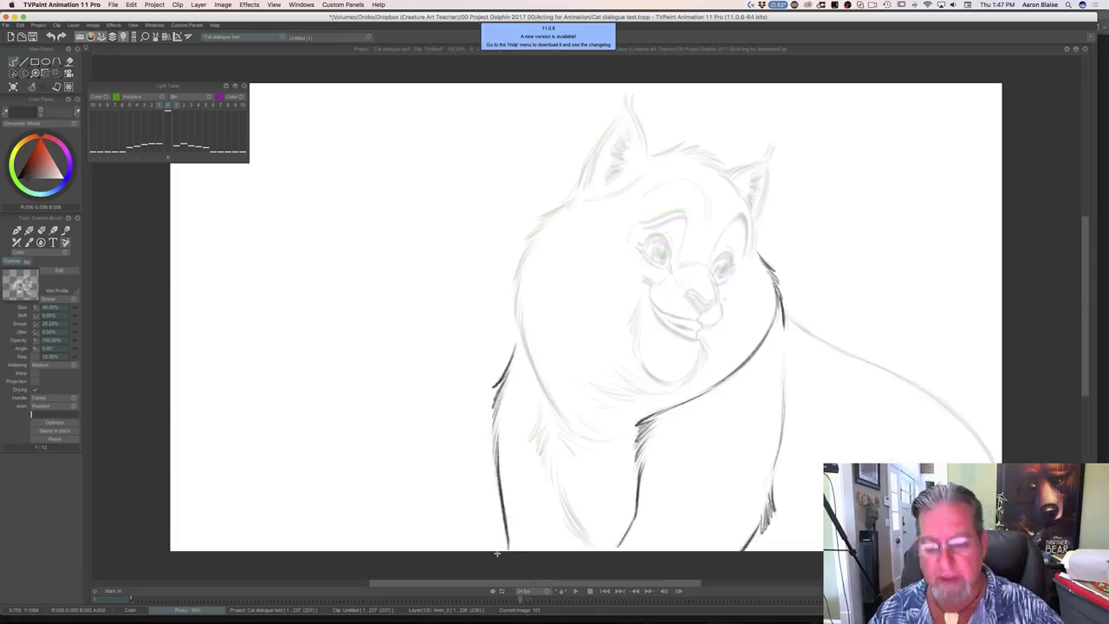
key(Left)
key(Right)
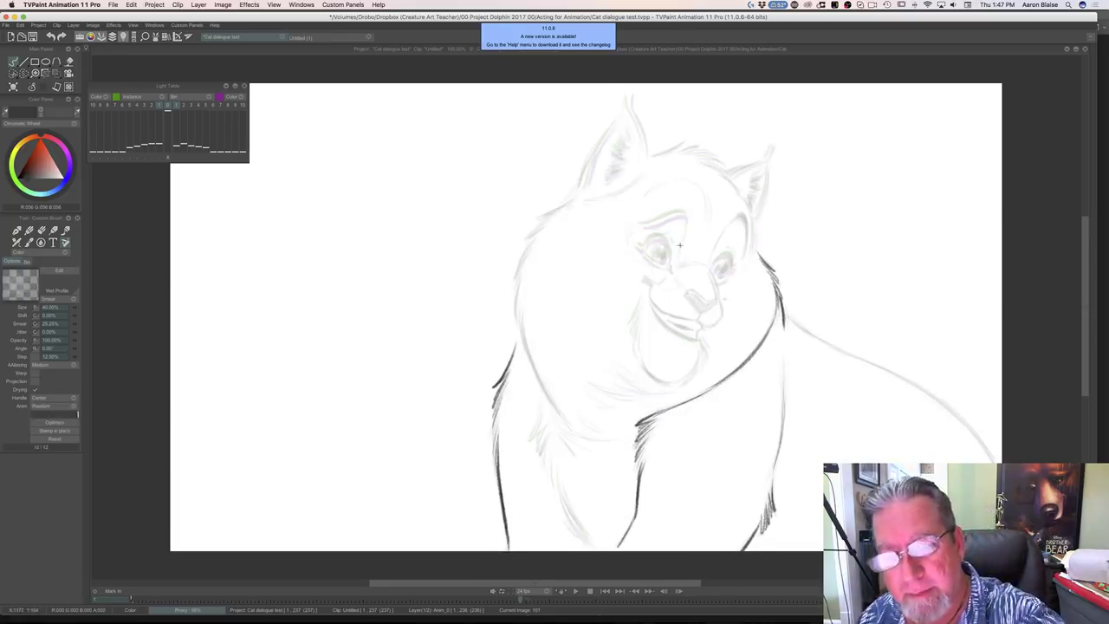
Draw the left-hand brow and its inner socket line on frame 101, comparing them with the previous drawing
drag(685, 219, 677, 256)
drag(682, 214, 646, 226)
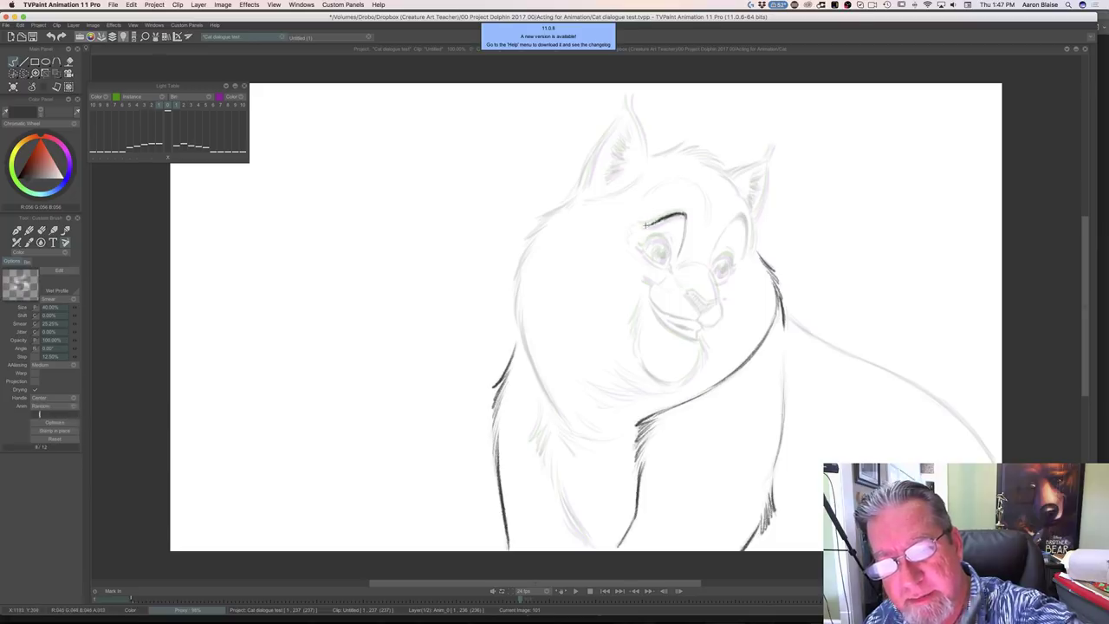
key(Left)
key(Right)
Draw the right-hand brow and socket curve on frame 101, flipping against the previous drawing
mouse_move(745, 249)
mouse_down()
mouse_move(740, 216)
mouse_move(714, 250)
mouse_up()
key(Left)
key(Right)
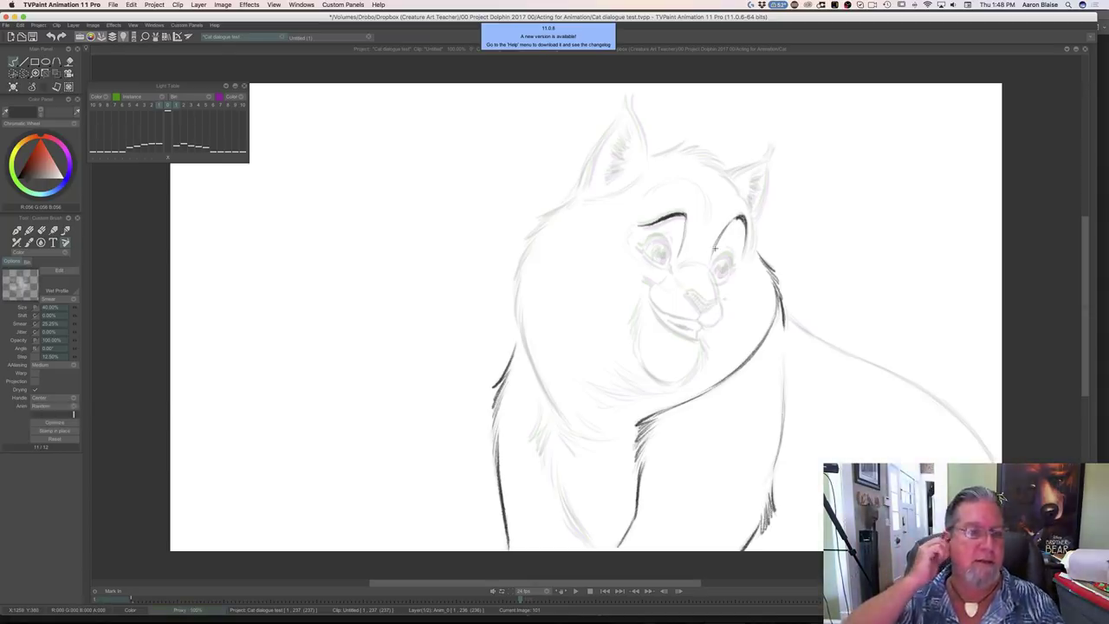
key(Left)
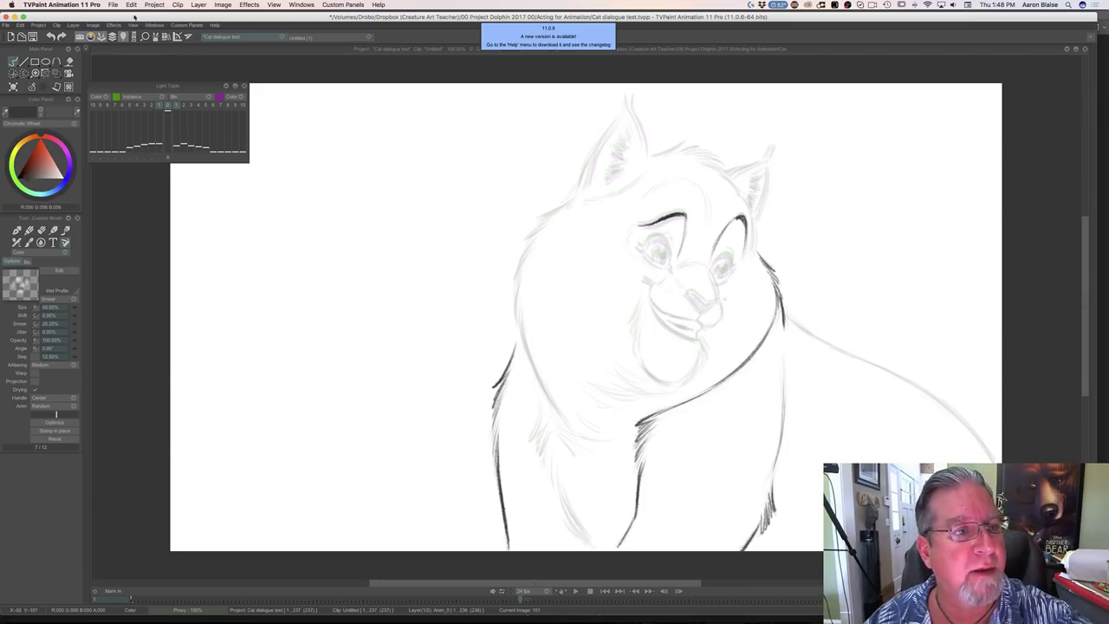
key(Right)
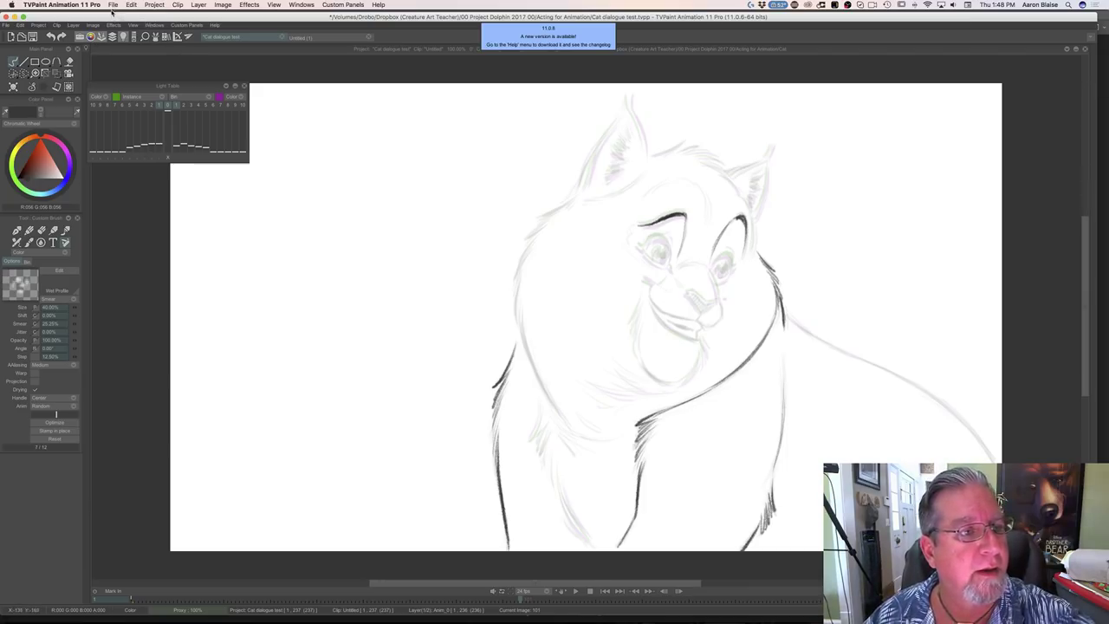
Open the recent project Anger Test.tvpp and play its animation preview, stopping it after viewing
click(112, 5)
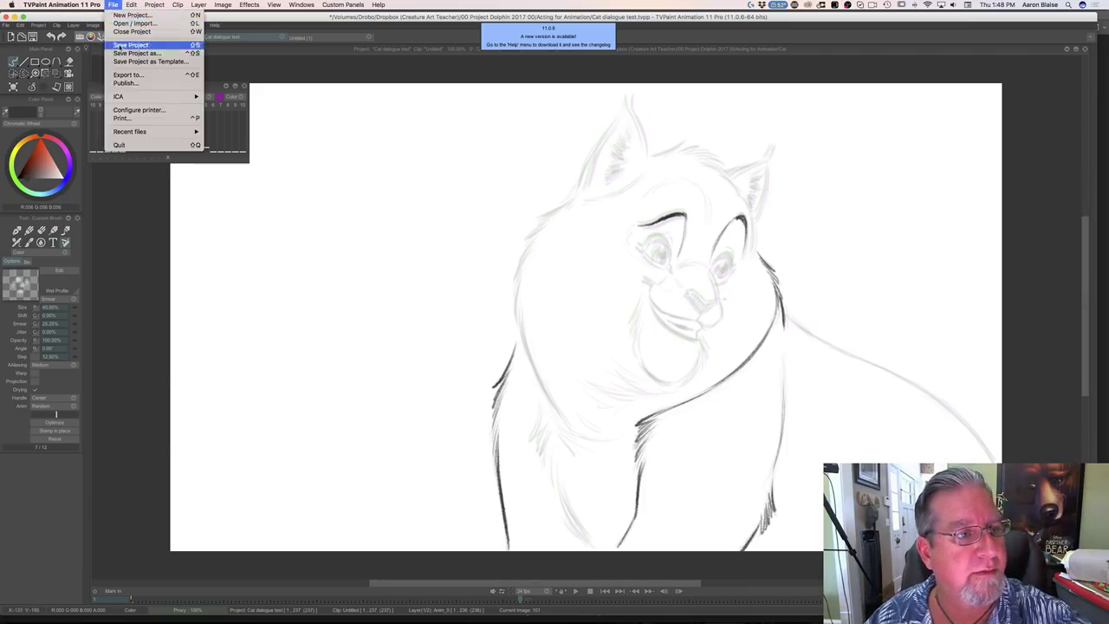
mouse_move(130, 134)
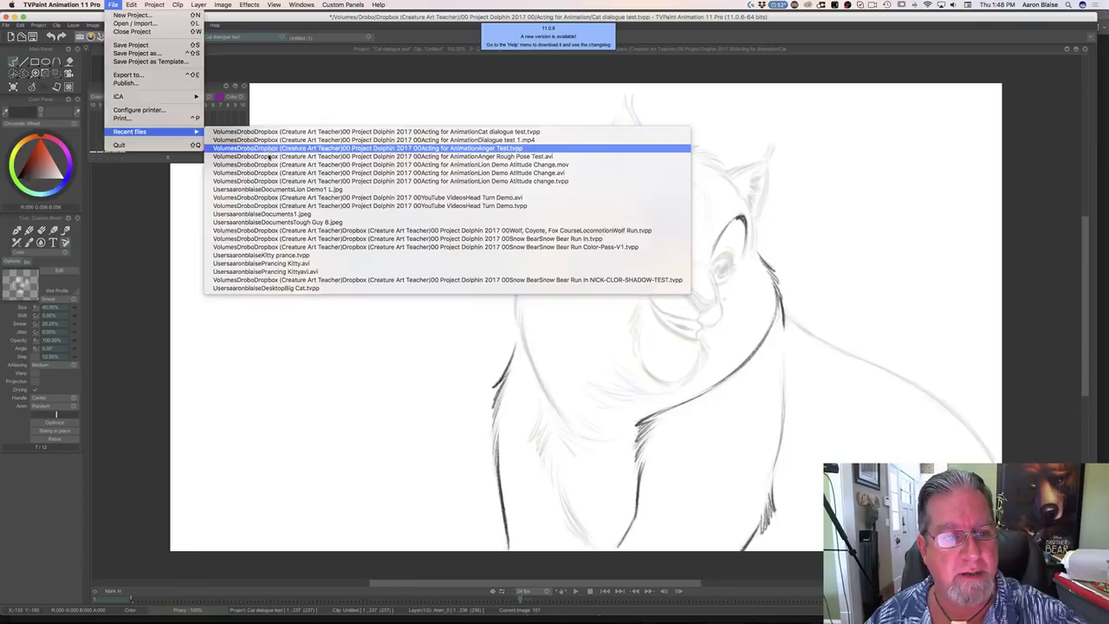
click(268, 149)
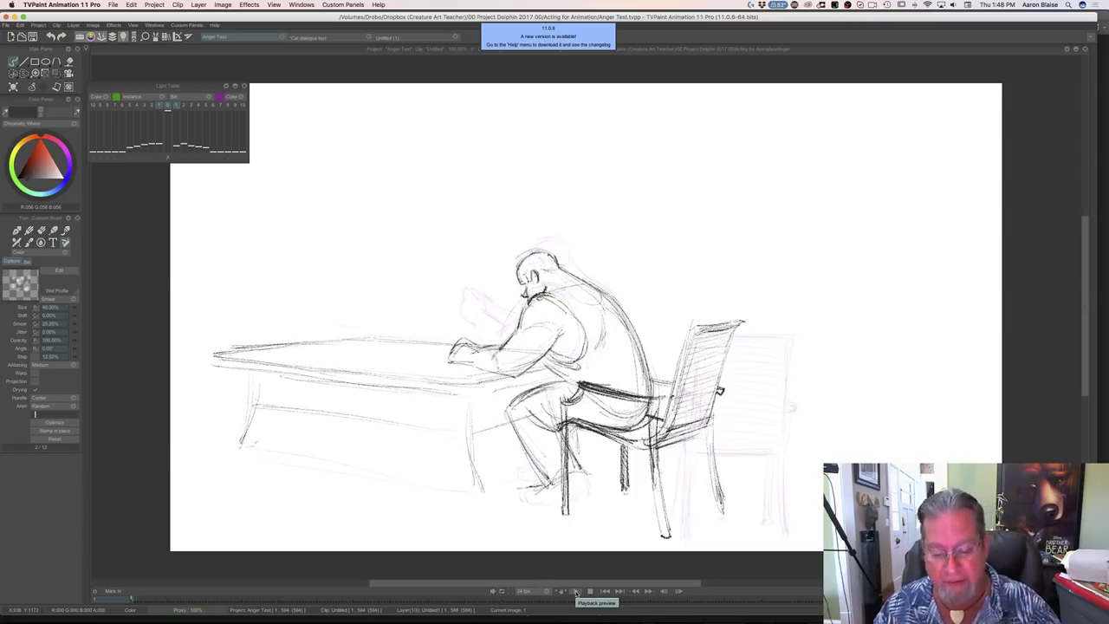
click(576, 592)
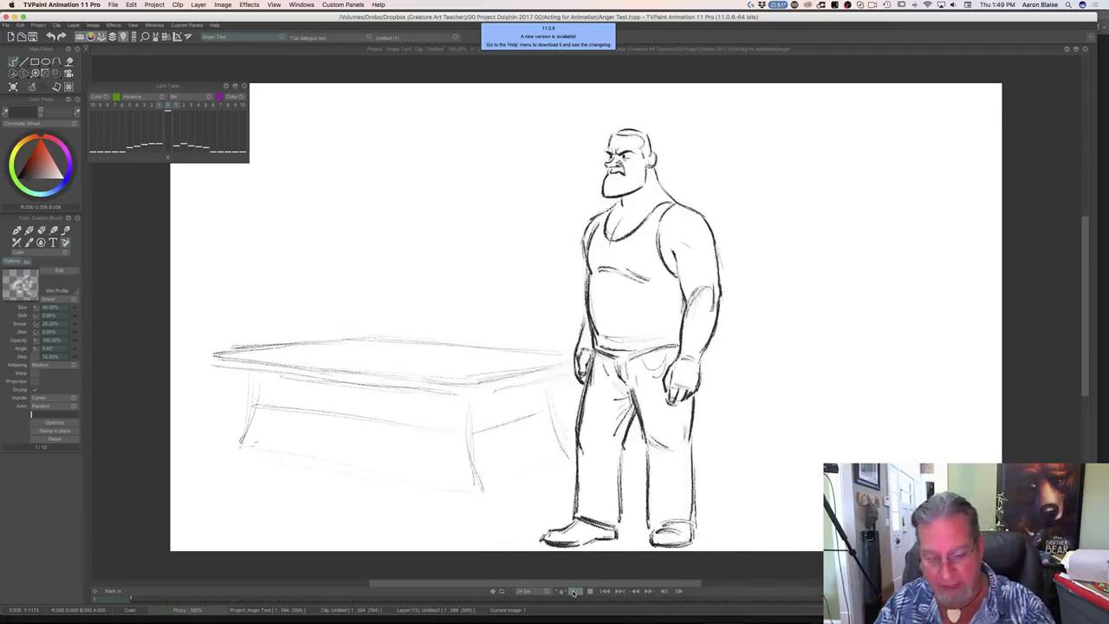
click(590, 593)
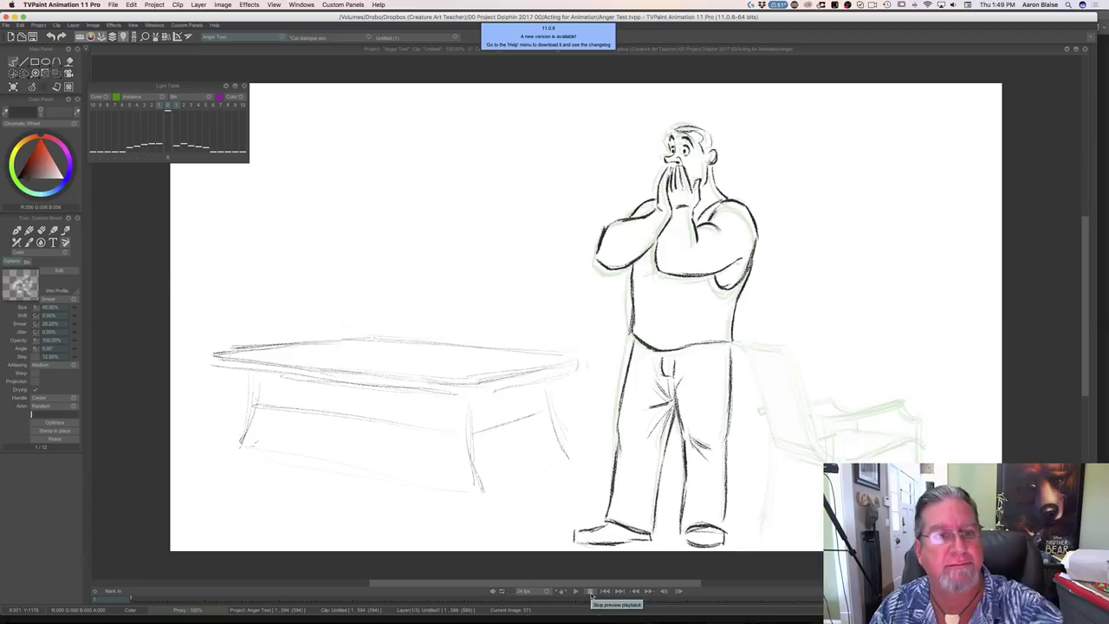
Return to the Cat dialogue test project and draw the left-hand eye outline on frame 101, comparing it with the neighbouring drawings
click(305, 38)
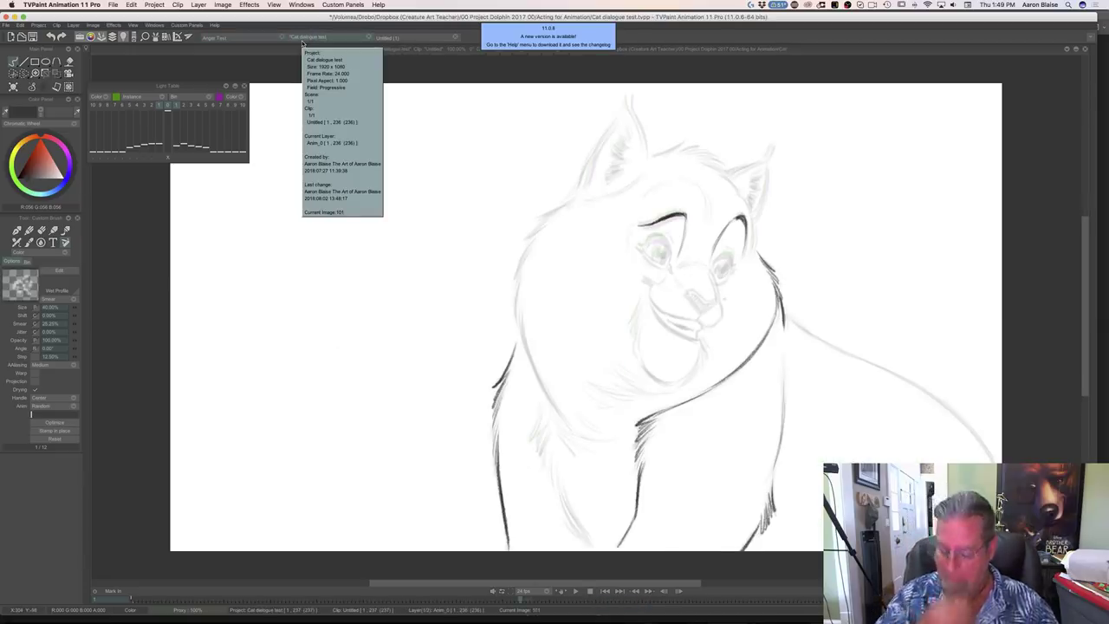
key(Left)
key(Right)
key(Right)
key(Left)
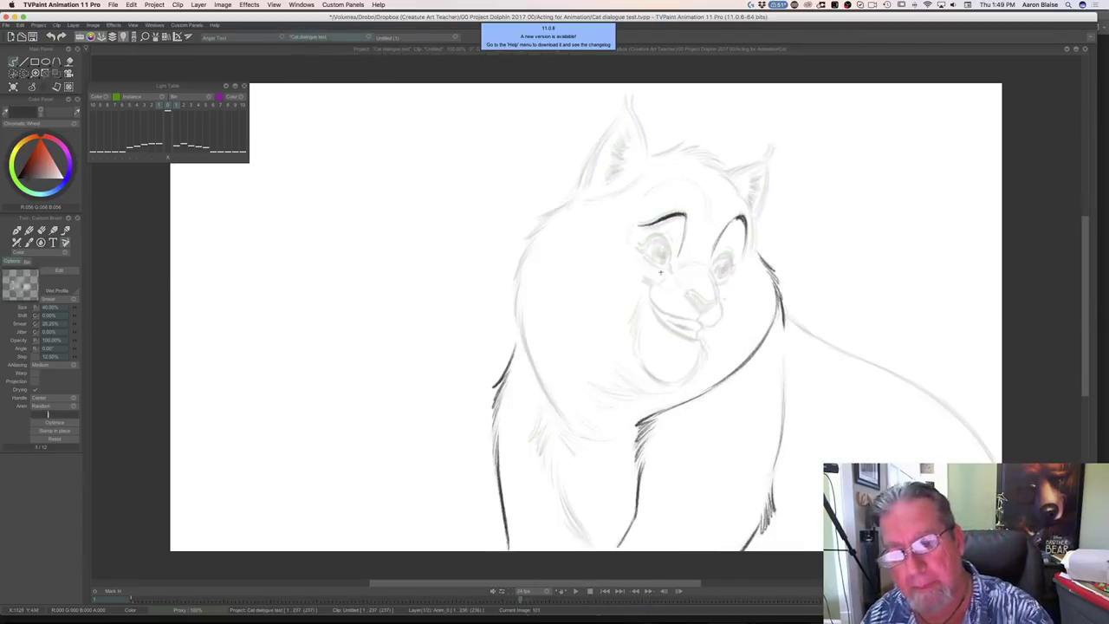
drag(641, 248, 660, 265)
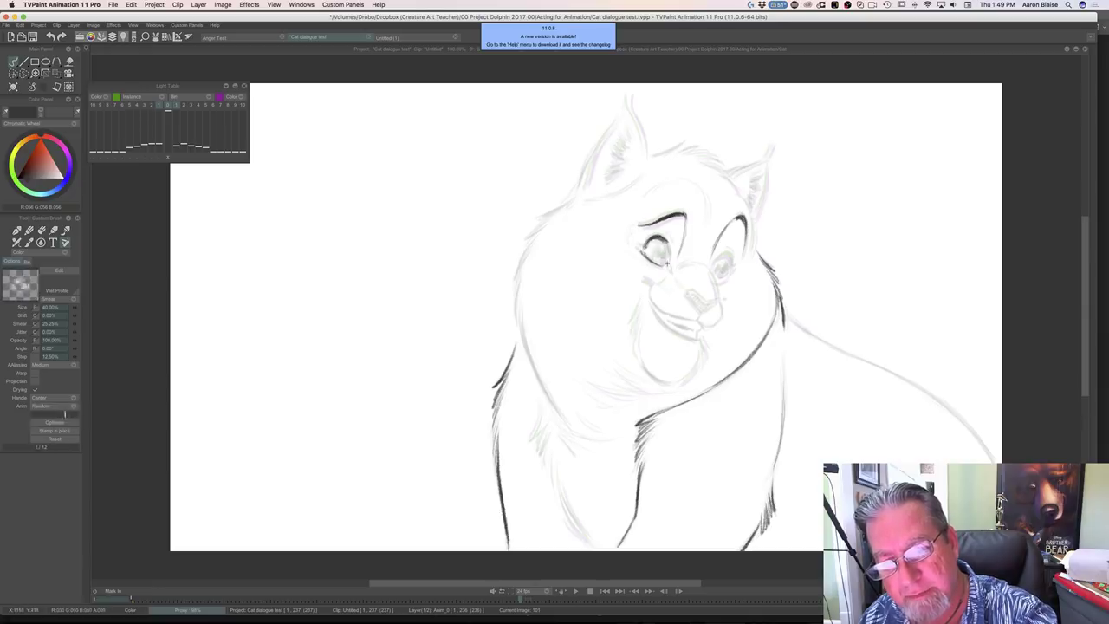
Finish the left-hand eye's iris and pupil and draw the muzzle and shaded nose, flipping against the previous drawing
key(Left)
key(Right)
key(Left)
key(Right)
key(Left)
key(Right)
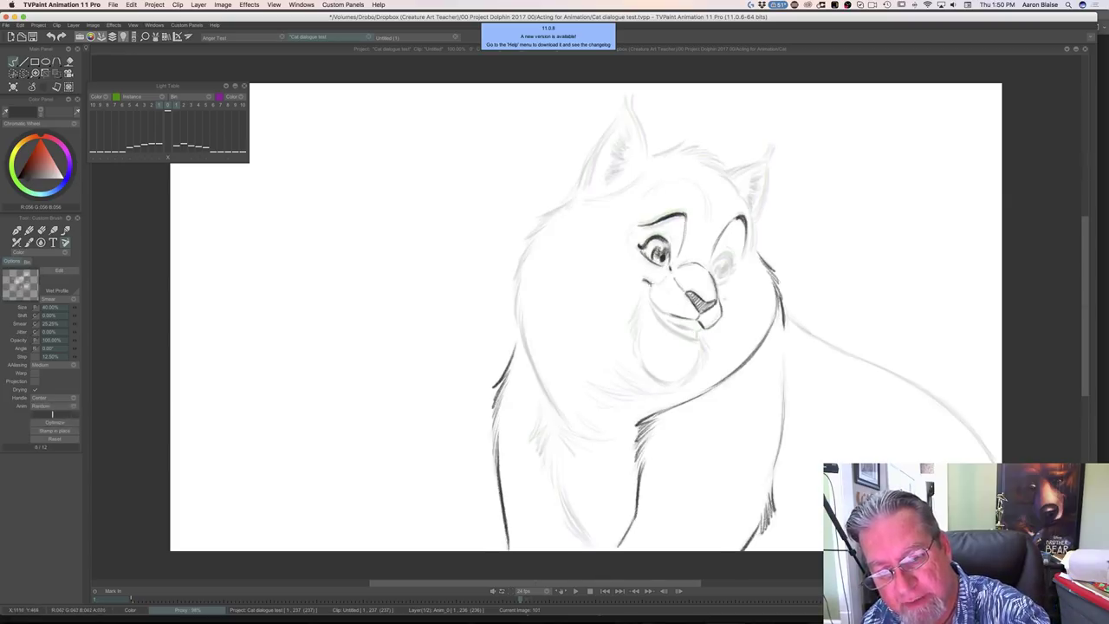
Draw the cat's smiling mouth and lower lip line below the muzzle, flipping against the previous drawing
mouse_move(647, 293)
mouse_down()
mouse_move(698, 333)
mouse_move(683, 329)
mouse_up()
key(Left)
key(Right)
key(Left)
key(Right)
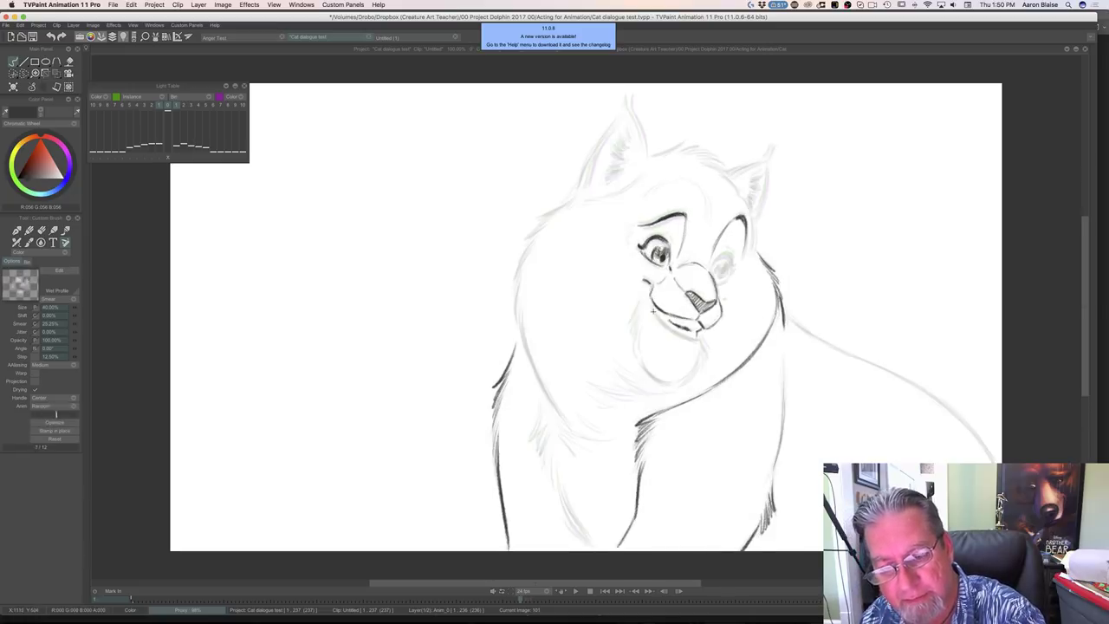
drag(657, 319, 695, 340)
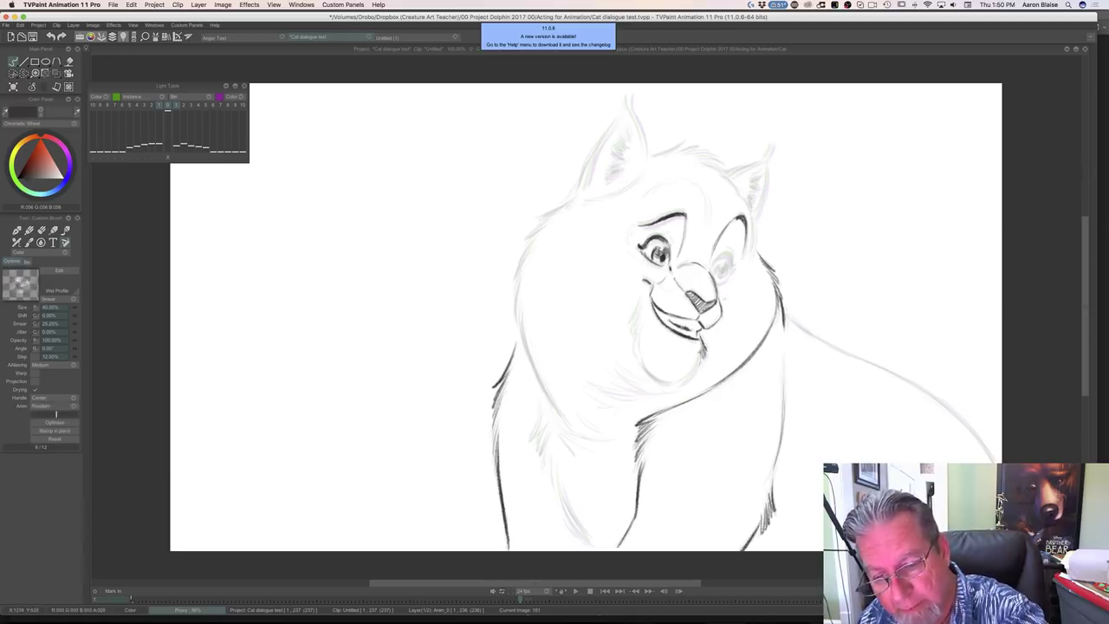
Draw the chin and the lower jaw contour with its cheek fur, repeatedly comparing them with the previous drawing
drag(691, 373, 672, 385)
key(Left)
key(Right)
mouse_move(641, 297)
mouse_down()
mouse_move(629, 320)
mouse_move(635, 347)
mouse_move(663, 385)
mouse_up()
key(Left)
key(Right)
key(Left)
key(Right)
key(Left)
key(Right)
key(Left)
key(Right)
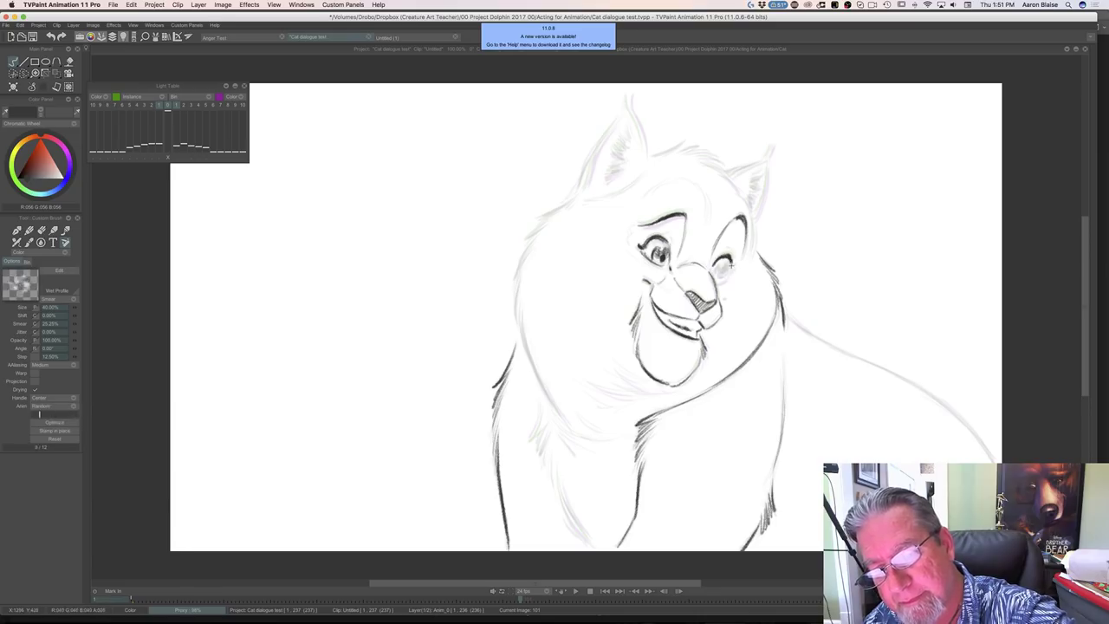
Draw the right-hand eye, the forehead curve and the head contour beside the right-hand brow
drag(718, 279, 728, 264)
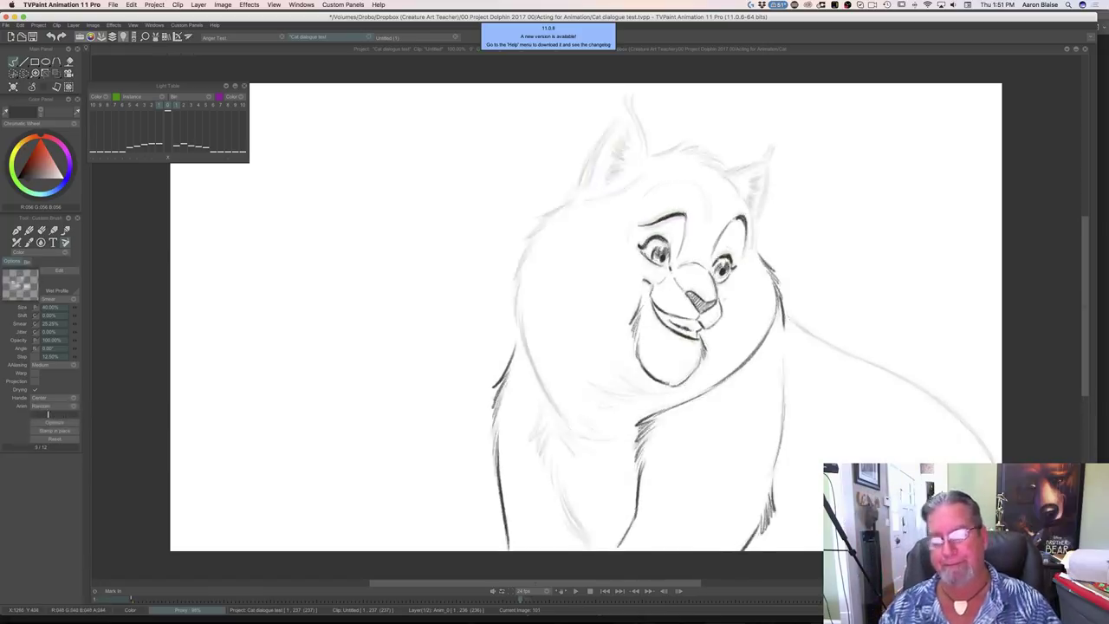
drag(702, 217, 689, 180)
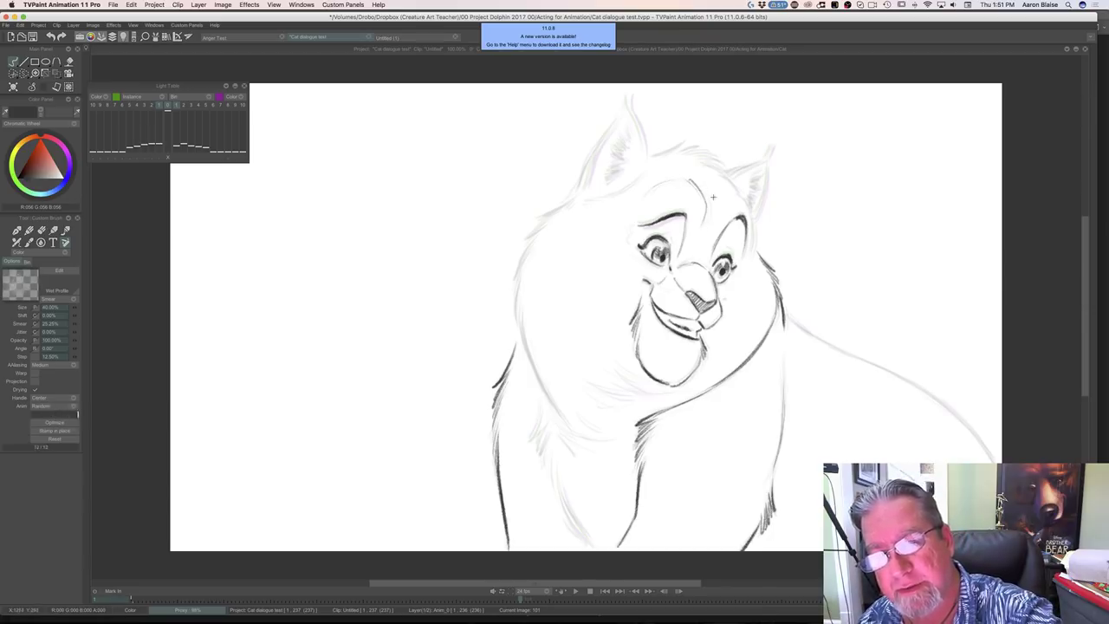
drag(754, 251, 742, 197)
key(Left)
key(Right)
Draw the left-hand cheek ruff contour, the fur under the chin and the chest fur down the left-hand leg's inner edge
mouse_move(553, 209)
mouse_down()
mouse_move(524, 244)
mouse_move(518, 323)
mouse_move(563, 419)
mouse_up()
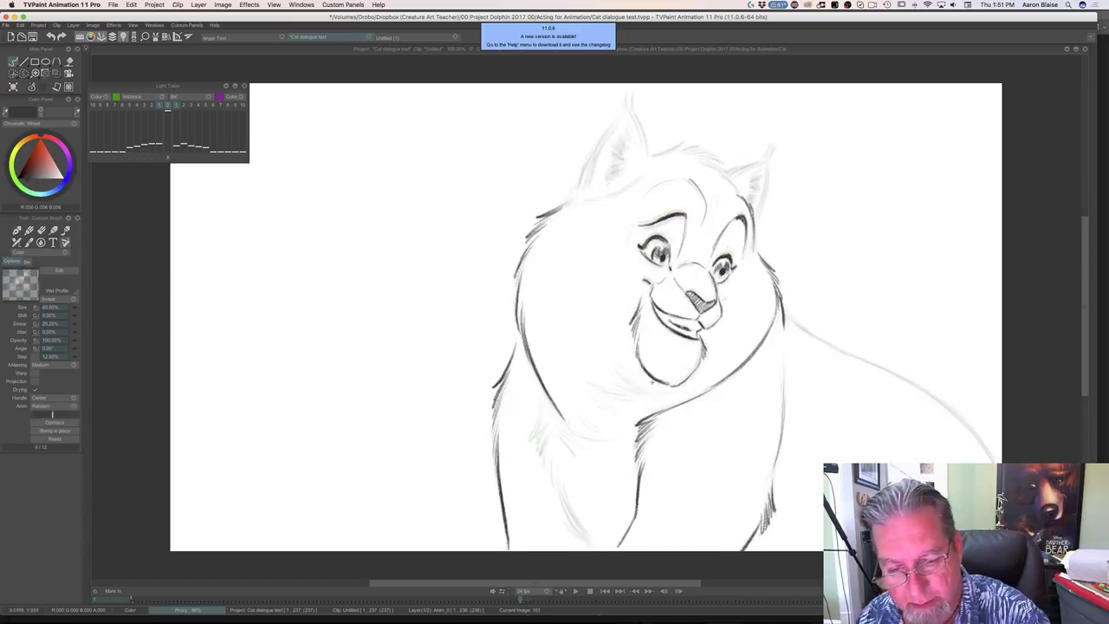
mouse_move(653, 381)
mouse_down()
mouse_move(618, 370)
mouse_move(581, 391)
mouse_up()
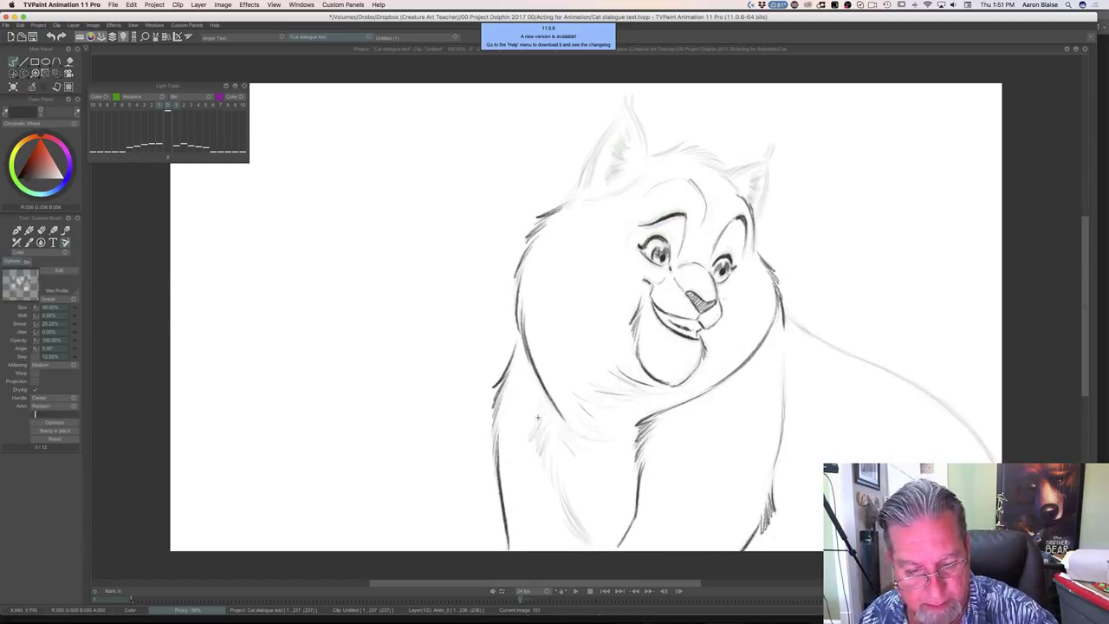
mouse_move(542, 407)
mouse_down()
mouse_move(530, 440)
mouse_move(544, 440)
mouse_move(571, 527)
mouse_up()
drag(558, 476, 587, 544)
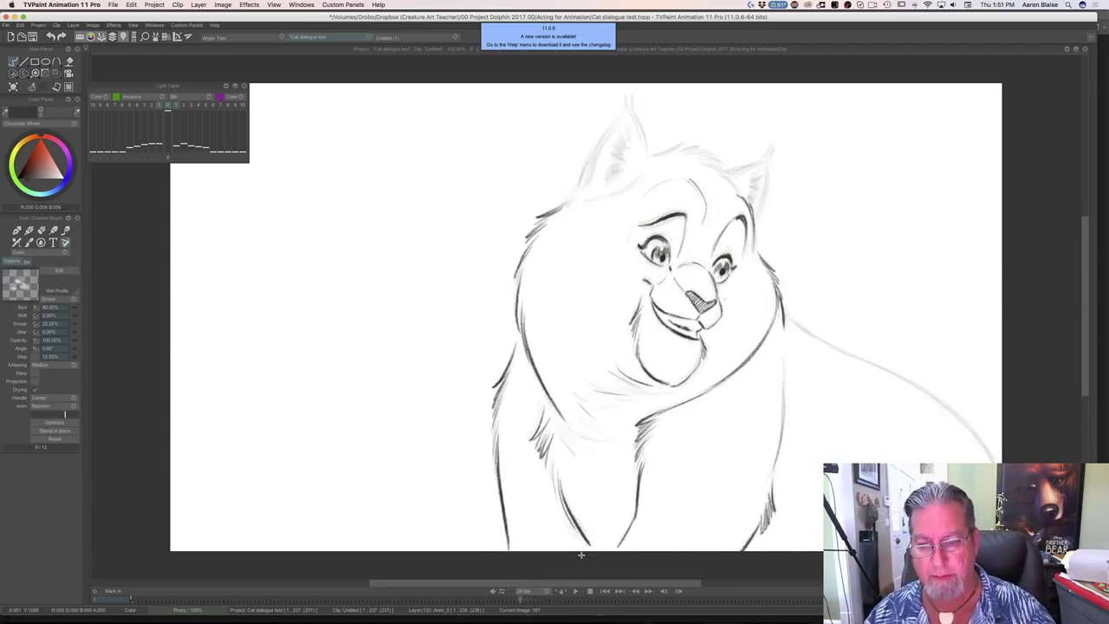
Draw the left-hand ear with its inner fur and the tufted crown of the head between the ears
mouse_move(643, 156)
mouse_down()
mouse_move(628, 97)
mouse_move(591, 161)
mouse_up()
drag(617, 120, 579, 195)
drag(601, 138, 570, 196)
drag(639, 172, 591, 197)
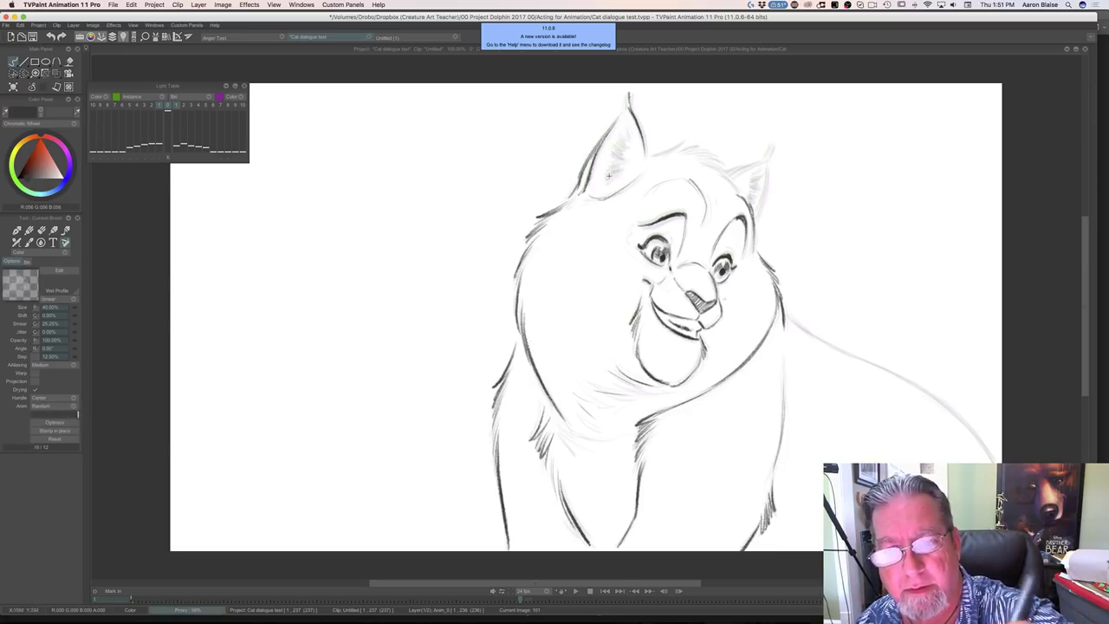
drag(630, 130, 605, 185)
mouse_move(655, 156)
mouse_down()
mouse_move(698, 148)
mouse_move(728, 179)
mouse_up()
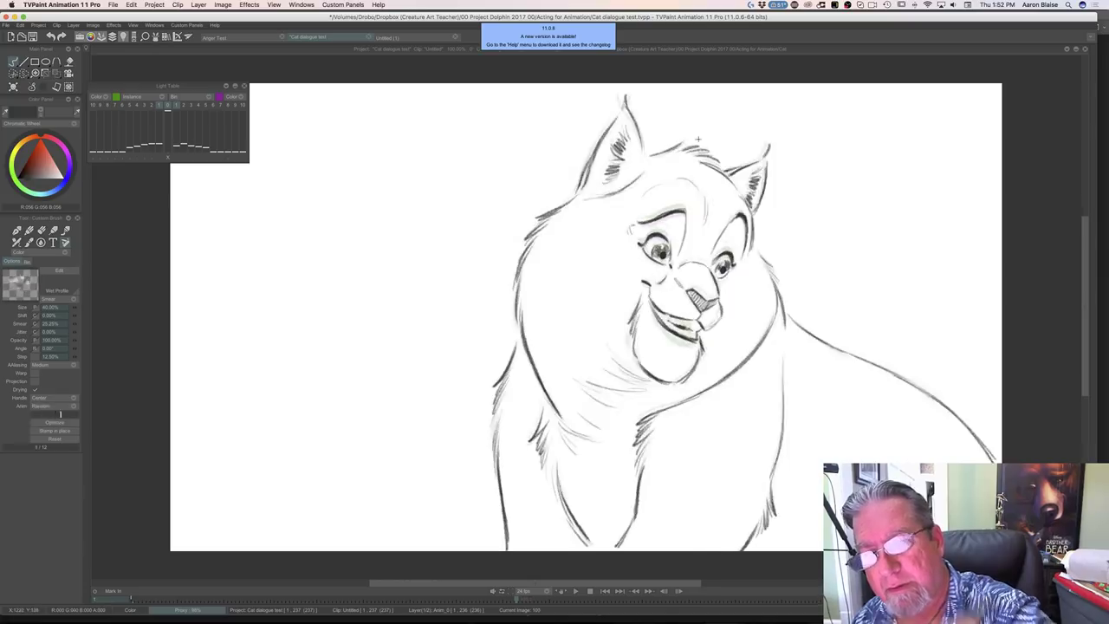
Draw the right-hand ear's outline and inner fur on frame 101, flipping against the previous drawing
key(Right)
drag(732, 176, 766, 160)
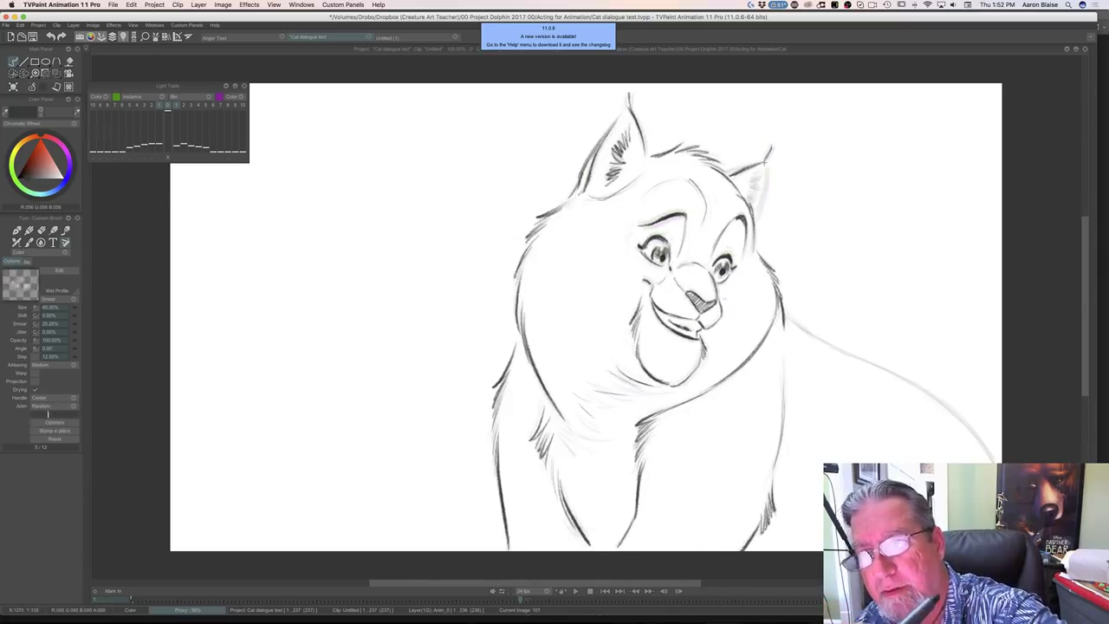
drag(769, 158, 754, 216)
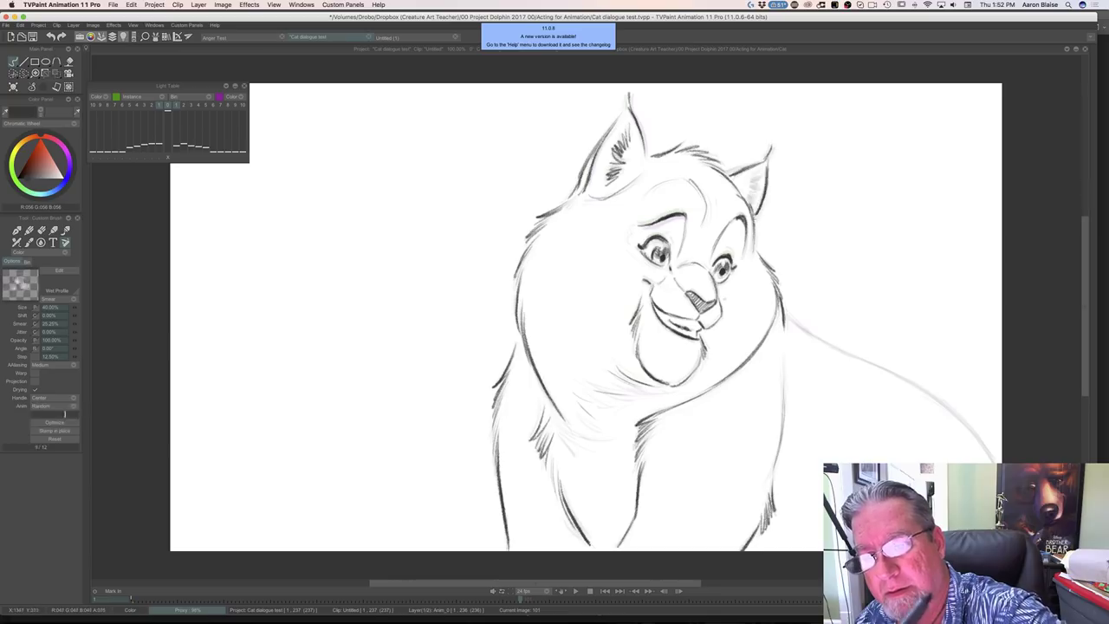
mouse_move(758, 173)
mouse_down()
mouse_move(761, 184)
mouse_move(747, 165)
mouse_up()
key(Left)
key(Right)
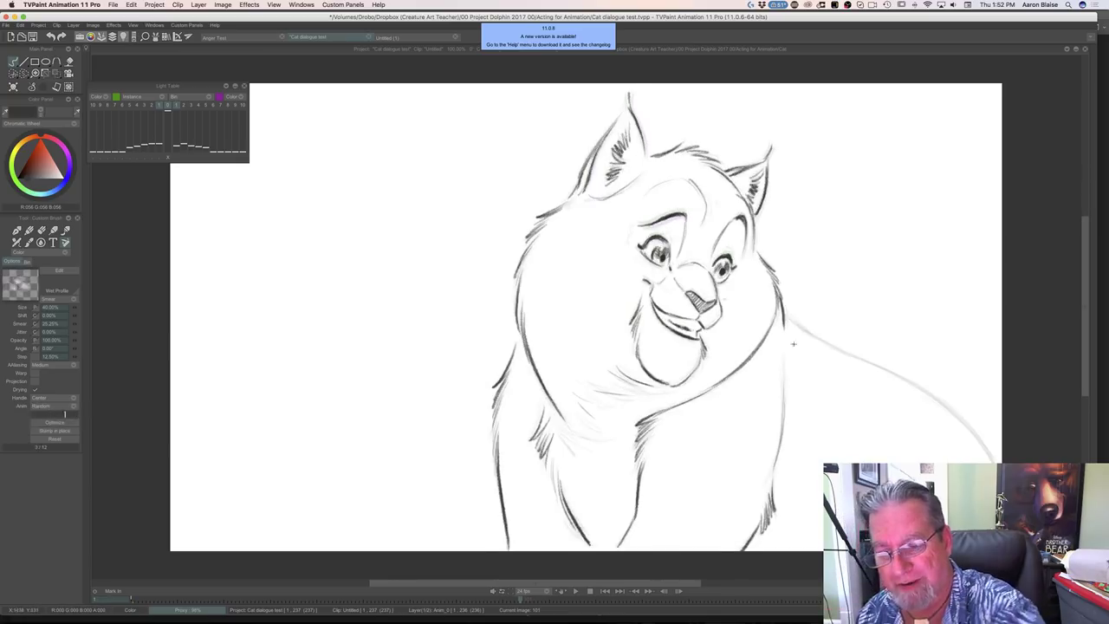
Draw the cat's long back contour and add fur strokes beneath the chin, checking them against the previous drawing
mouse_move(793, 323)
mouse_down()
mouse_move(944, 407)
mouse_move(996, 464)
mouse_up()
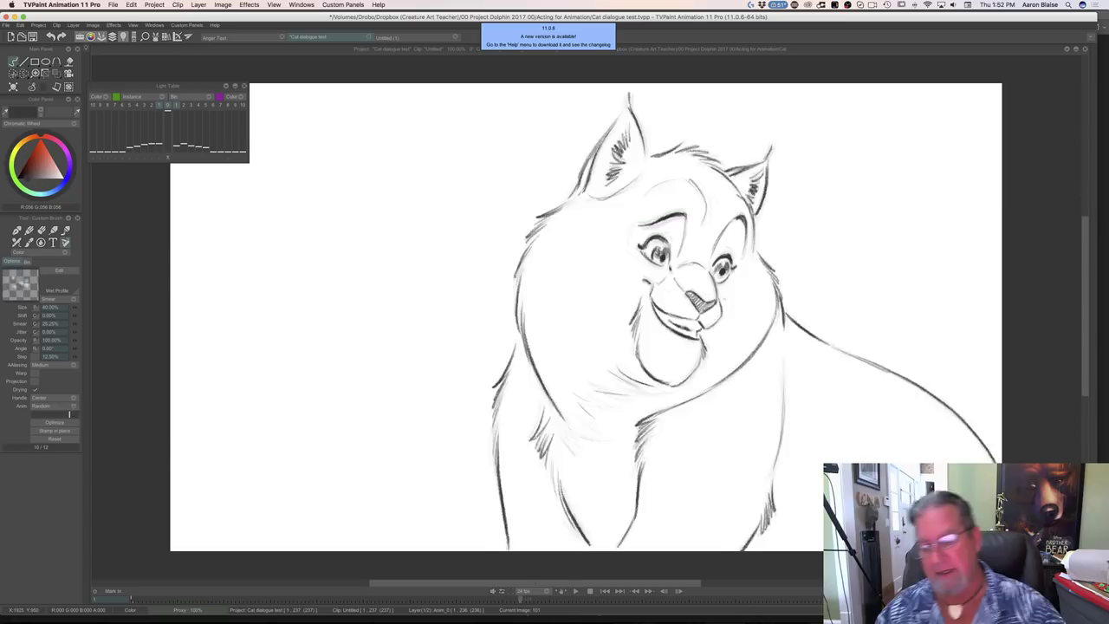
mouse_move(773, 303)
mouse_down()
mouse_move(755, 349)
mouse_move(709, 385)
mouse_move(671, 404)
mouse_move(603, 411)
mouse_up()
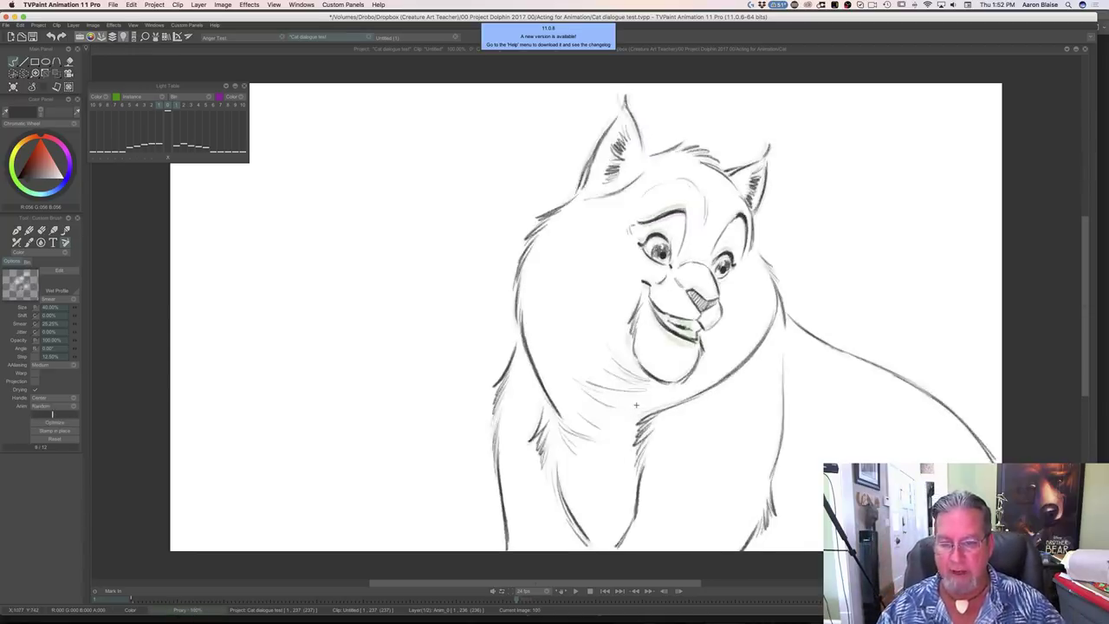
key(Left)
key(Right)
key(Left)
key(Right)
drag(651, 376, 678, 385)
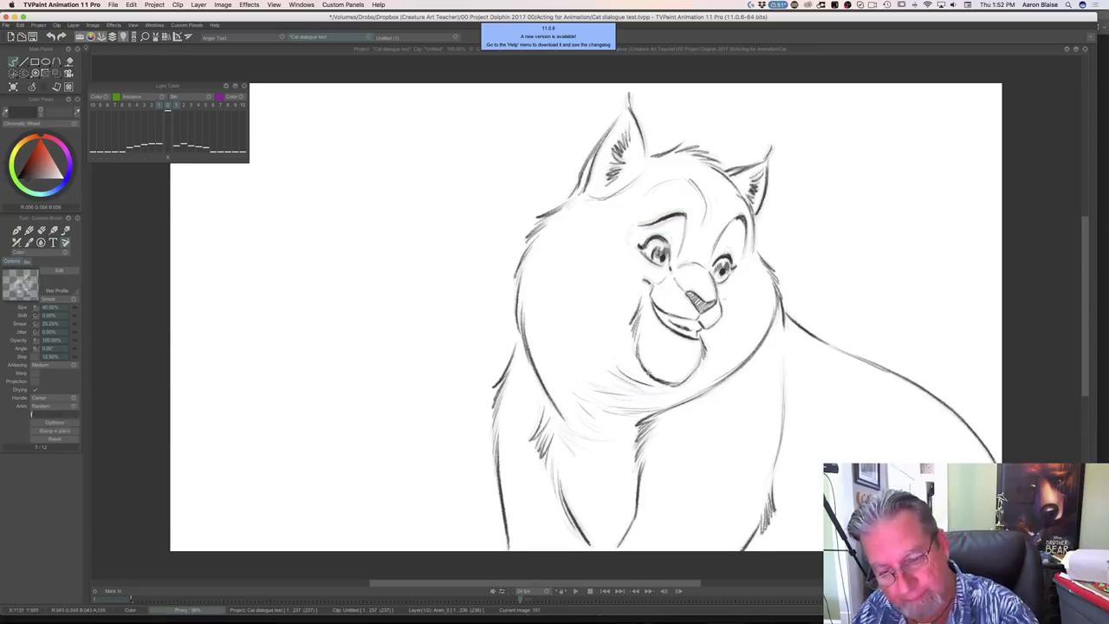
Flip between the finished in-between on frame 101 and its neighbouring drawings to examine the motion
key(Left)
key(Right)
key(Right)
key(Right)
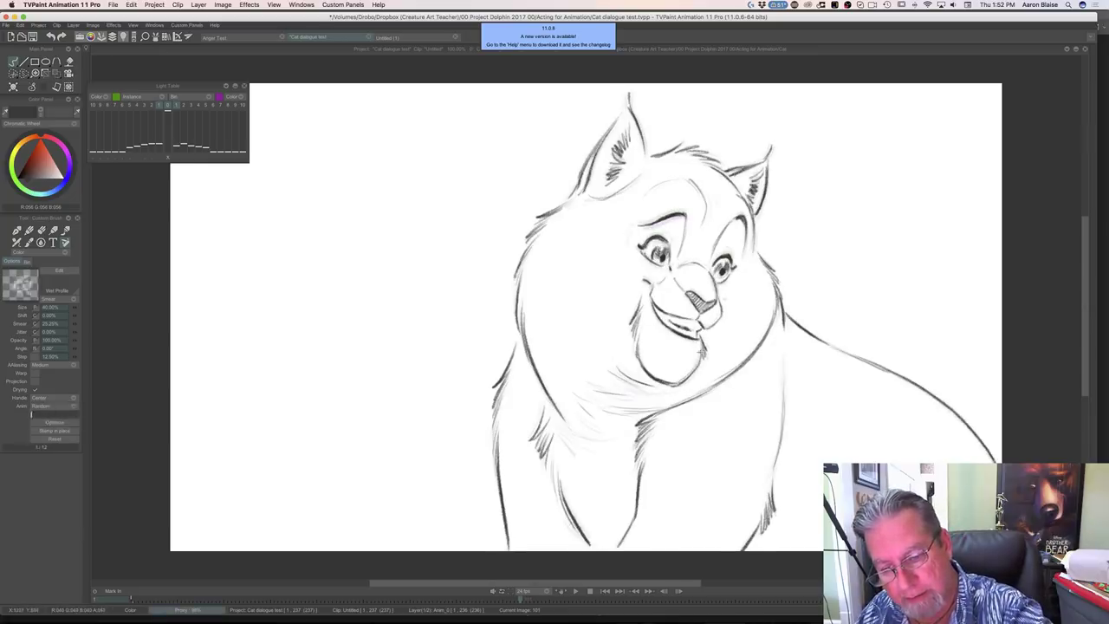
key(Left)
key(Right)
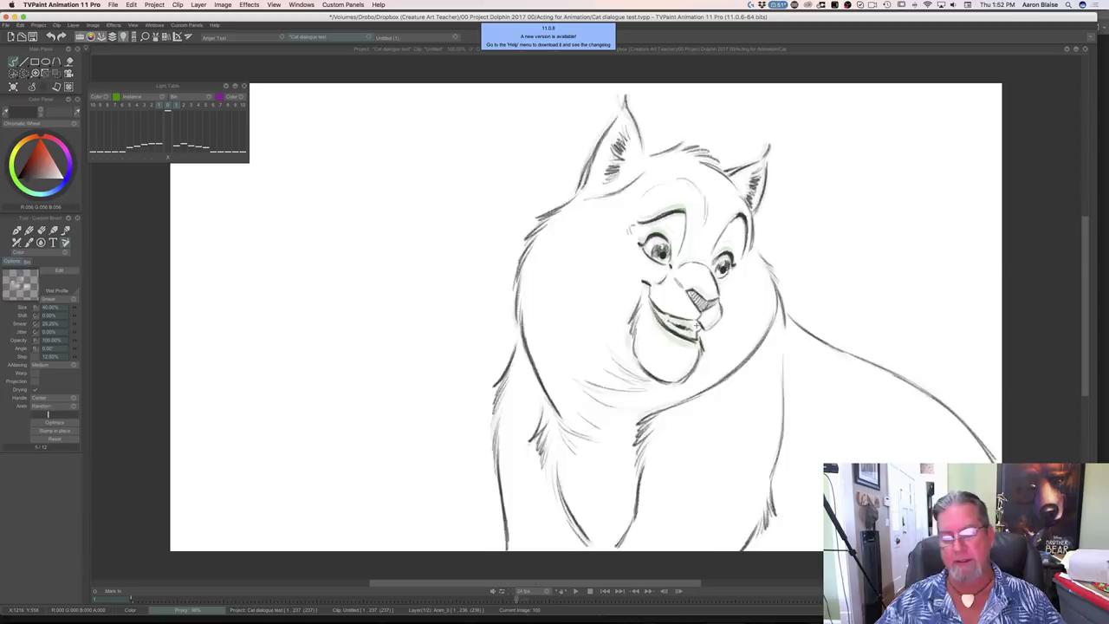
key(Left)
key(Right)
key(Left)
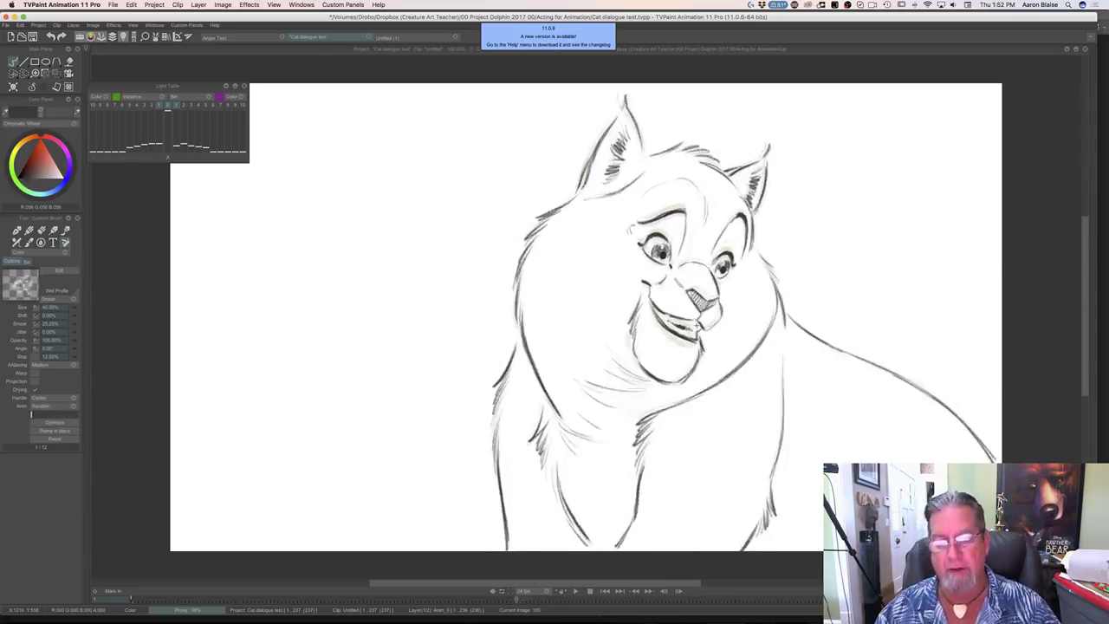
key(Right)
Show the timeline, scrub through the frames around the new in-between and play the dialogue animation with adjusted sound volume
key(Tab)
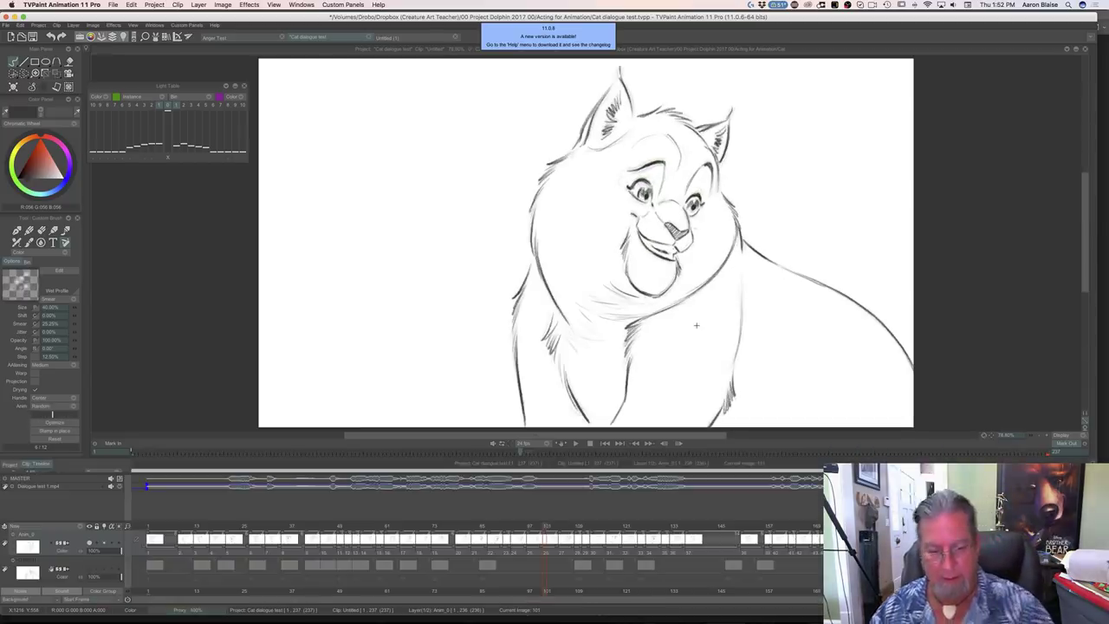
drag(544, 528, 521, 538)
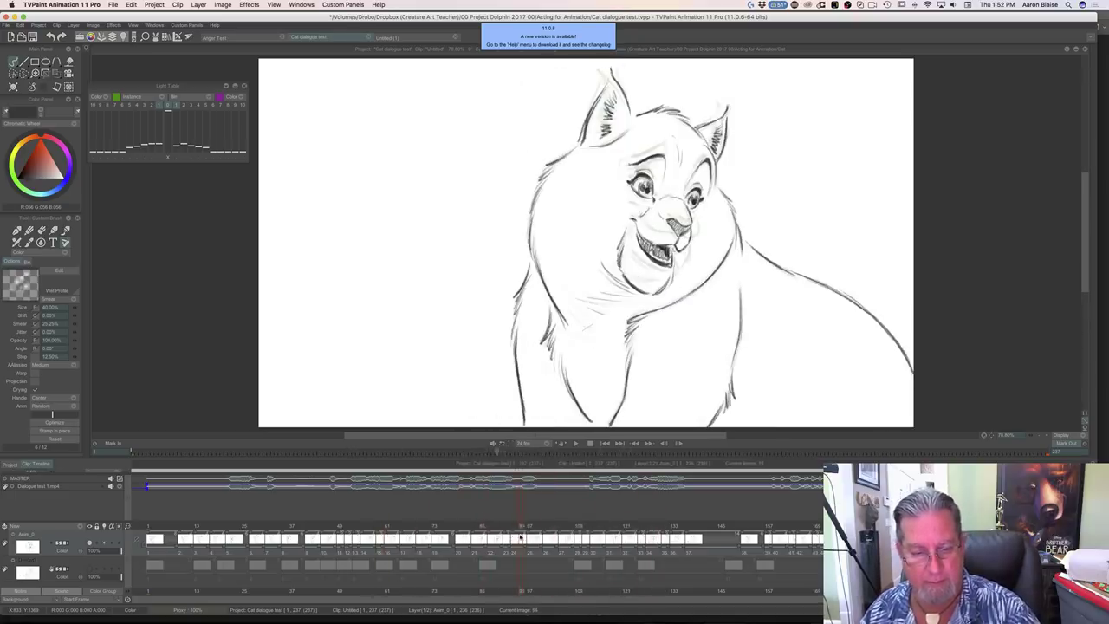
click(575, 444)
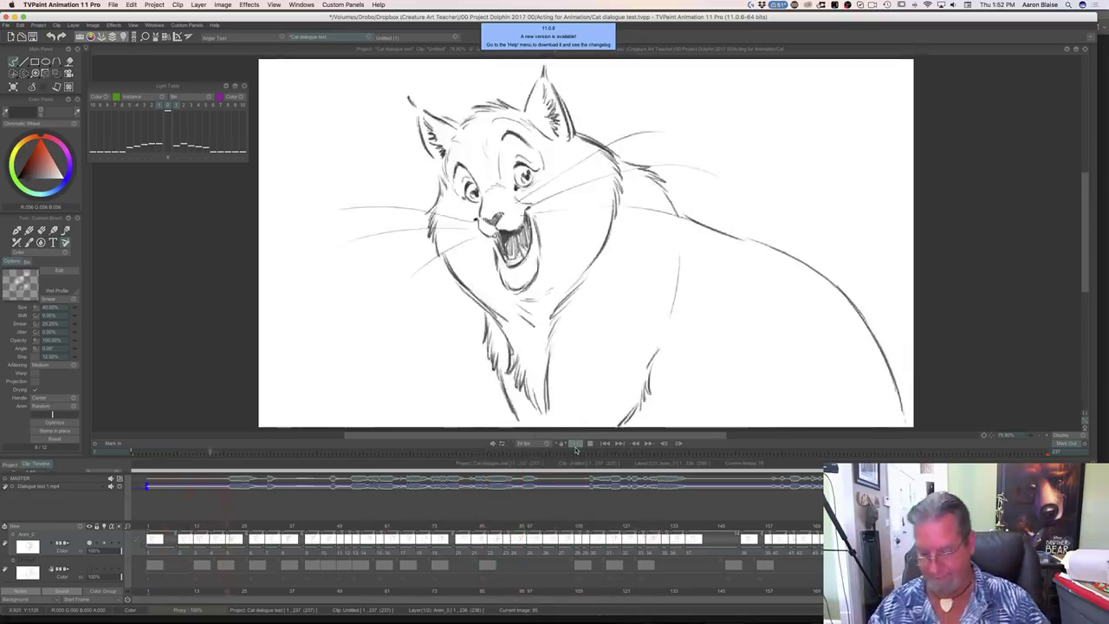
key(XF86AudioRaiseVolume)
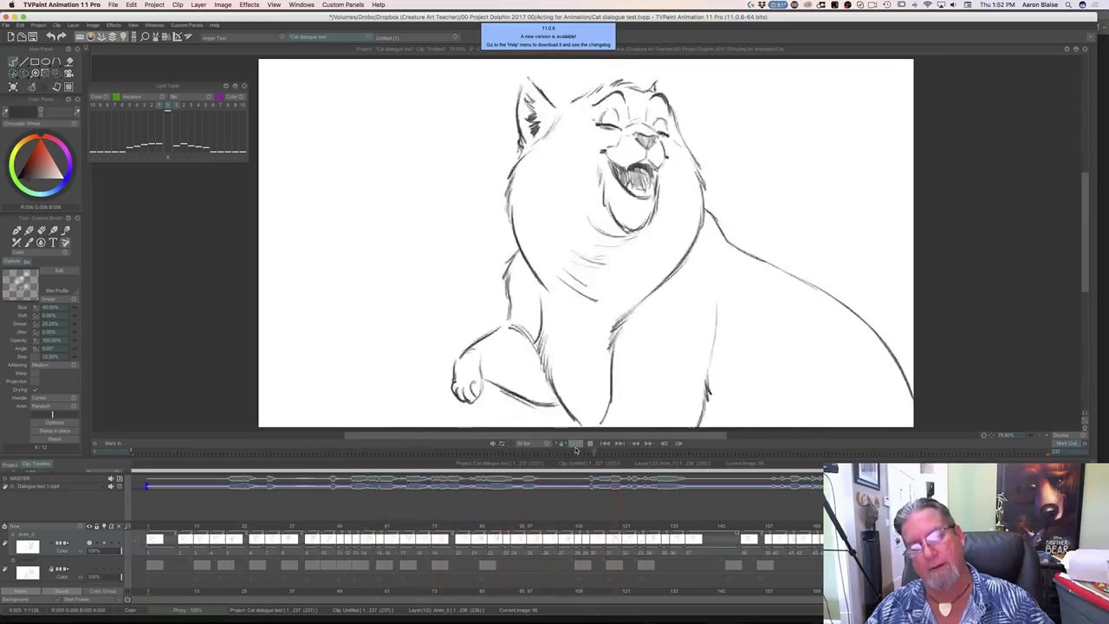
key(XF86AudioLowerVolume)
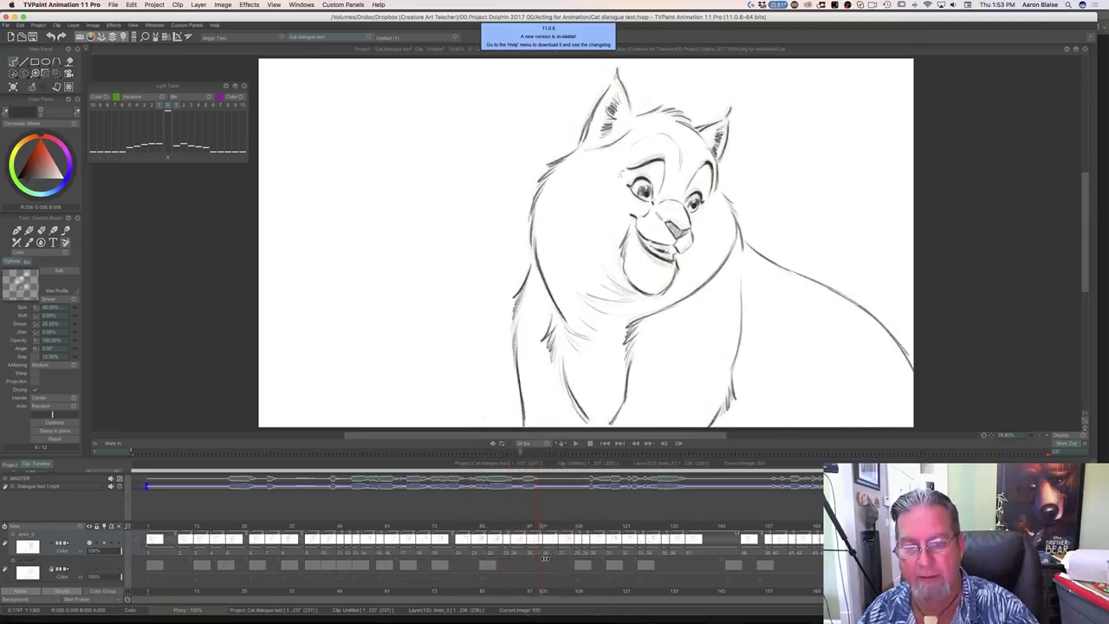
mouse_move(562, 557)
mouse_down()
mouse_move(537, 565)
mouse_move(581, 564)
mouse_move(520, 572)
mouse_move(561, 569)
mouse_up()
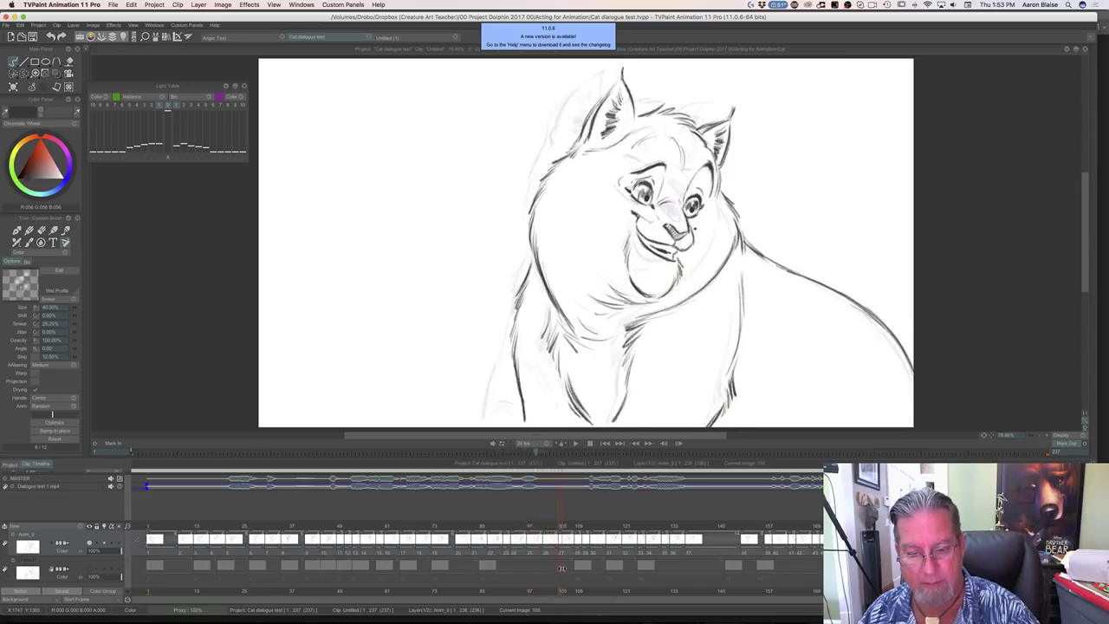
click(576, 444)
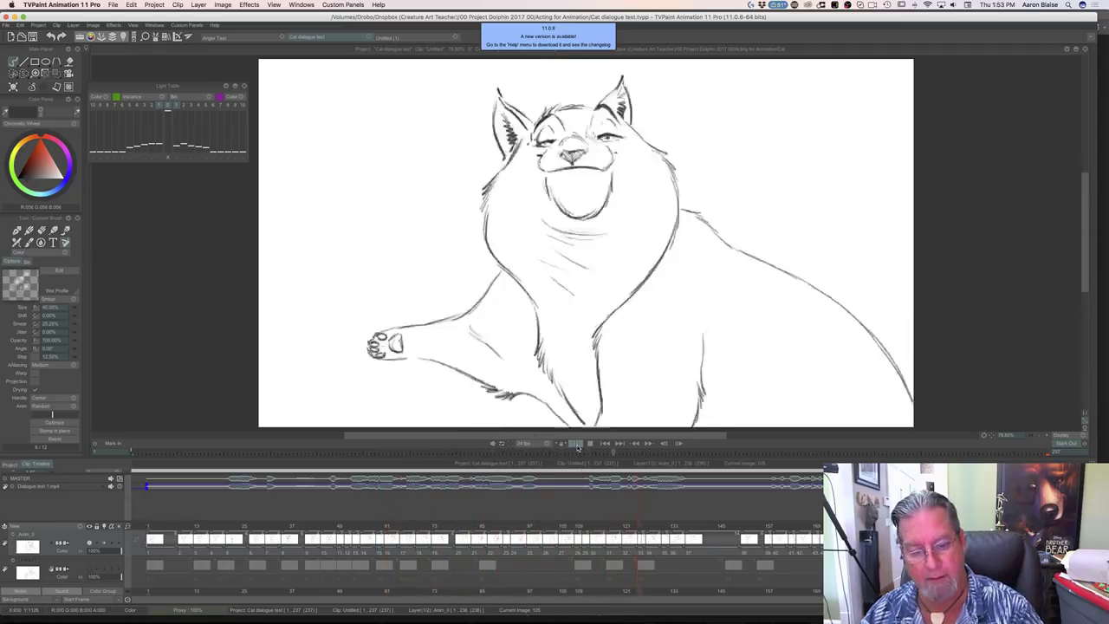
Stop the playback, go to frame 105 and erase the cat's closed mouth and lower jaw
click(586, 445)
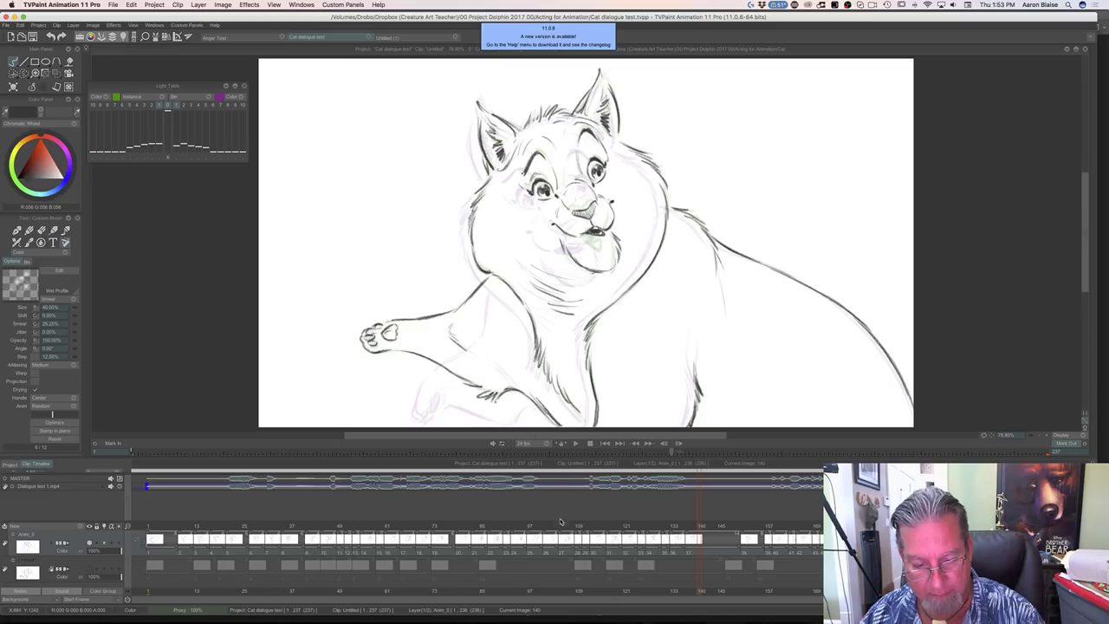
click(561, 526)
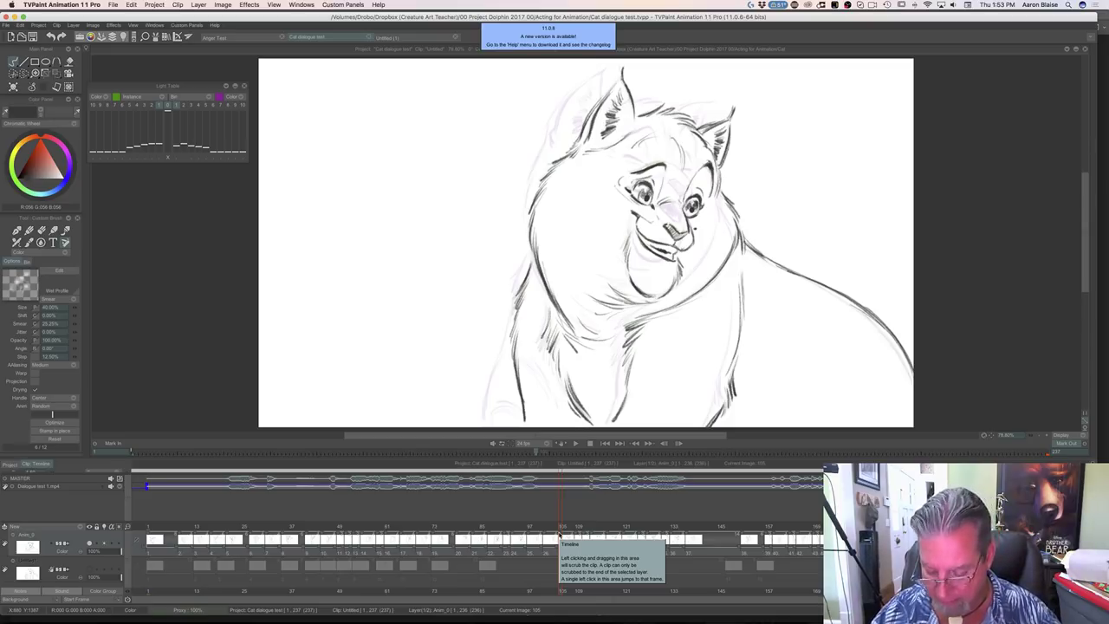
key(Tab)
key(e)
mouse_move(700, 326)
mouse_down()
mouse_move(681, 331)
mouse_move(652, 310)
mouse_up()
mouse_move(703, 342)
mouse_down()
mouse_move(692, 379)
mouse_move(667, 390)
mouse_move(634, 328)
mouse_up()
drag(650, 370, 666, 365)
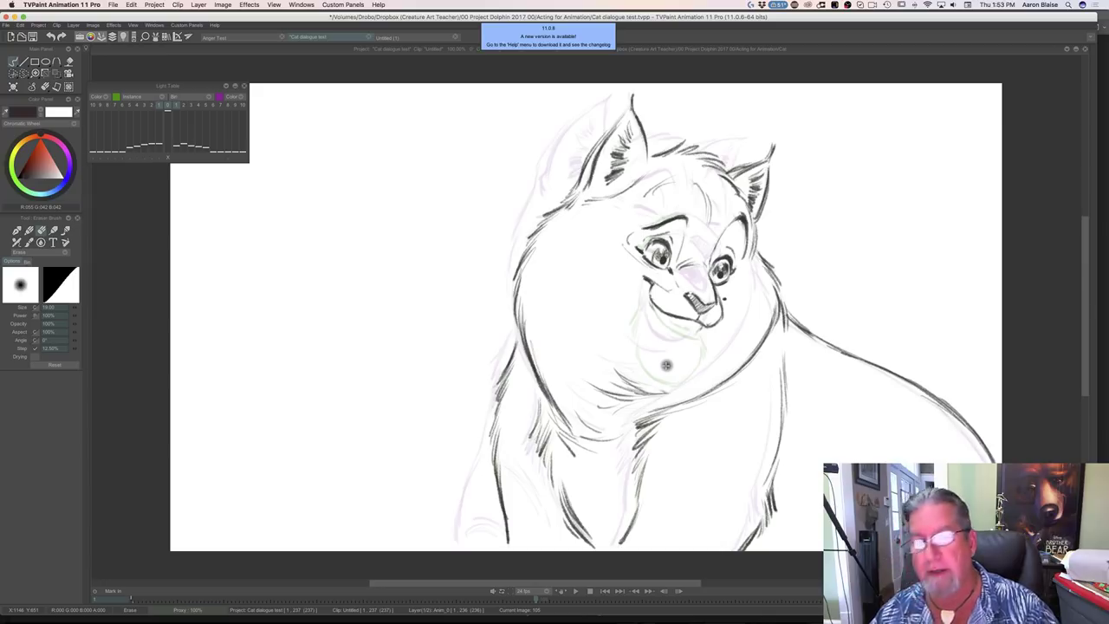
Clean off the old lip line on frame 105 and redraw the curve of the upper mouth, checking it against the previous drawing
key(n)
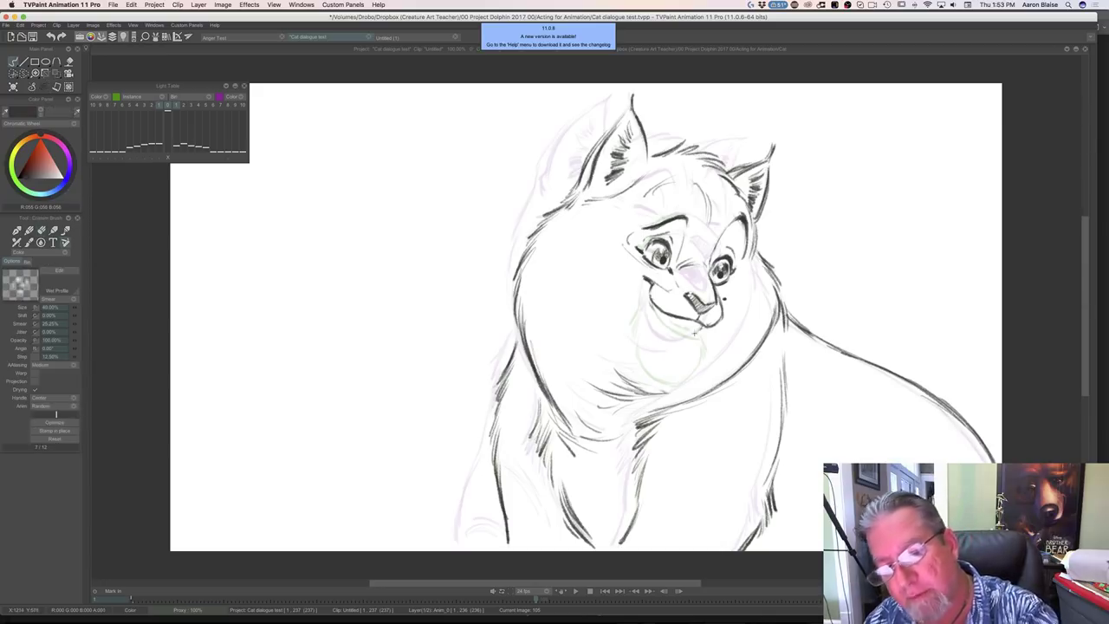
drag(728, 309, 719, 319)
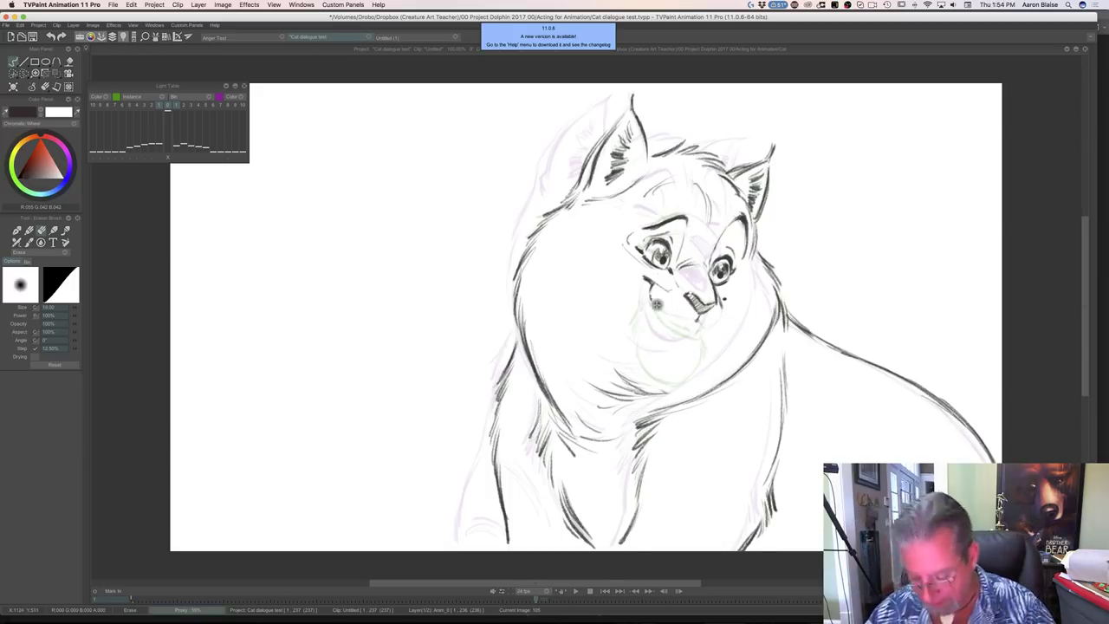
key(b)
mouse_move(697, 323)
mouse_down()
mouse_move(704, 333)
mouse_move(718, 314)
mouse_move(671, 322)
mouse_move(649, 298)
mouse_up()
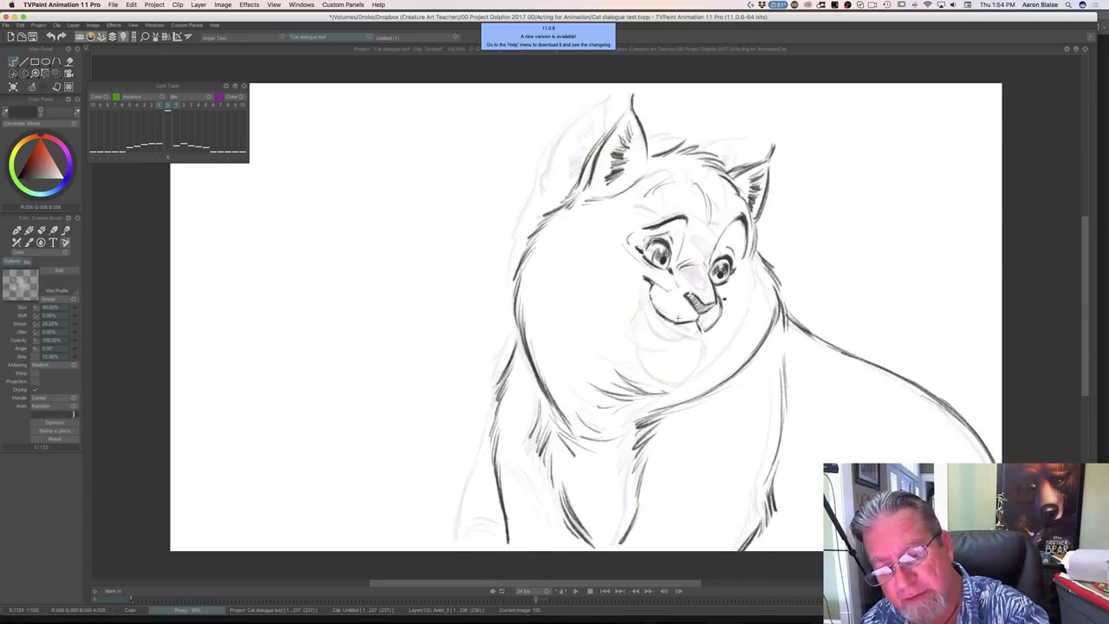
key(Left)
key(Right)
Draw the dropped lower jaw and furry chin contour on frame 105, flipping against the neighbouring drawings
mouse_move(649, 310)
mouse_down()
mouse_move(688, 351)
mouse_move(672, 343)
mouse_move(654, 318)
mouse_move(701, 357)
mouse_move(663, 386)
mouse_up()
key(Left)
key(Right)
key(Right)
key(Left)
mouse_move(635, 298)
mouse_down()
mouse_move(633, 348)
mouse_move(667, 386)
mouse_move(646, 369)
mouse_up()
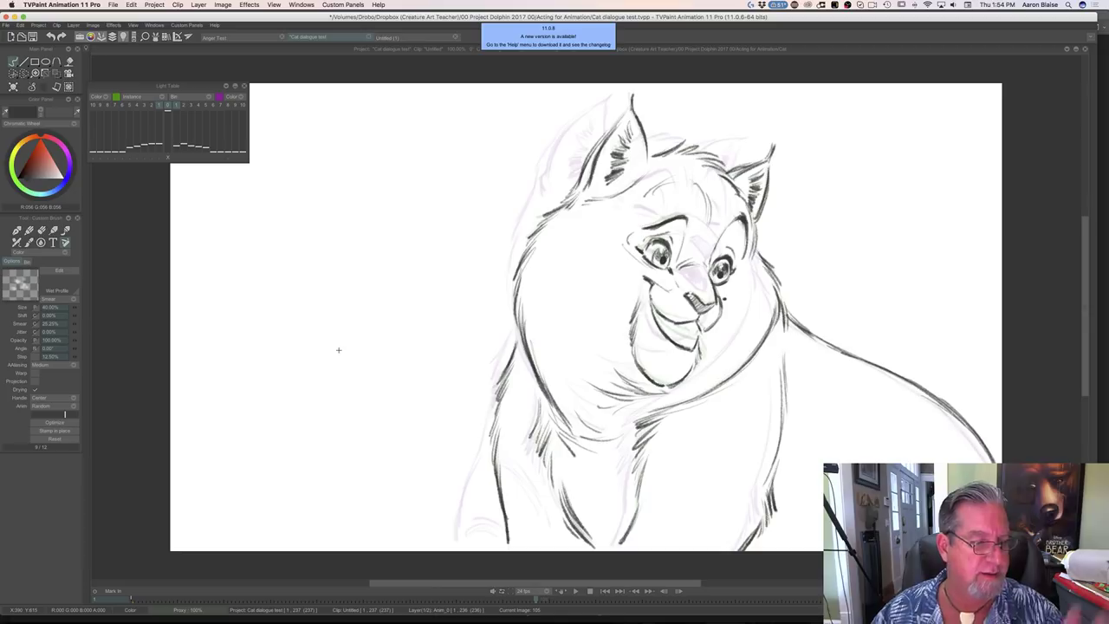
Draw the teeth and shade the dark interior of the open mouth on frame 105
key(Left)
key(Right)
key(Left)
key(Right)
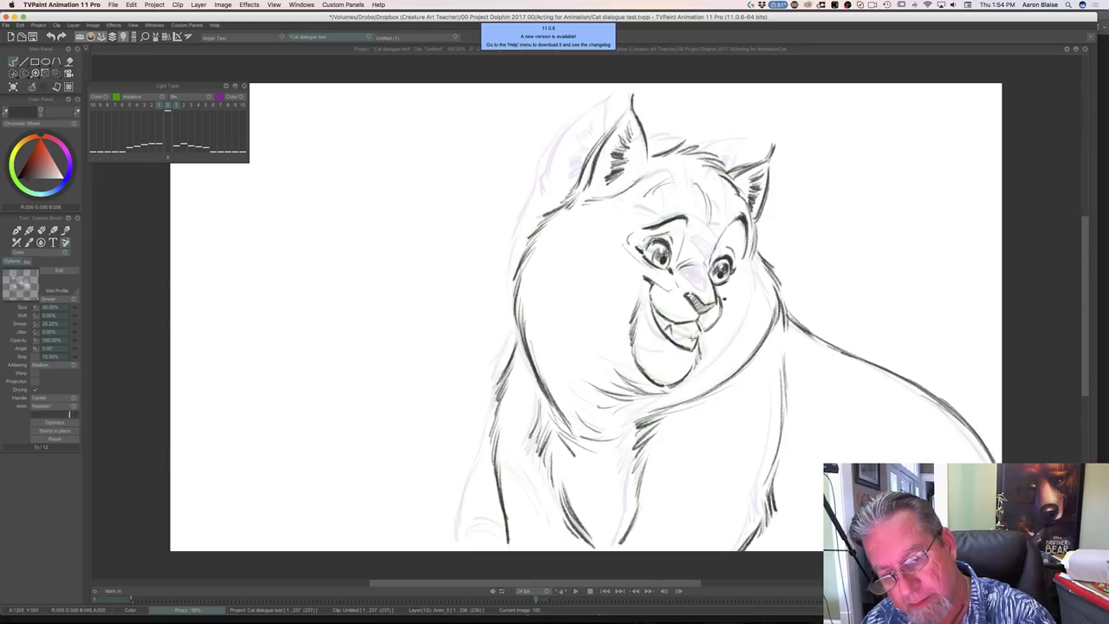
drag(670, 333, 691, 340)
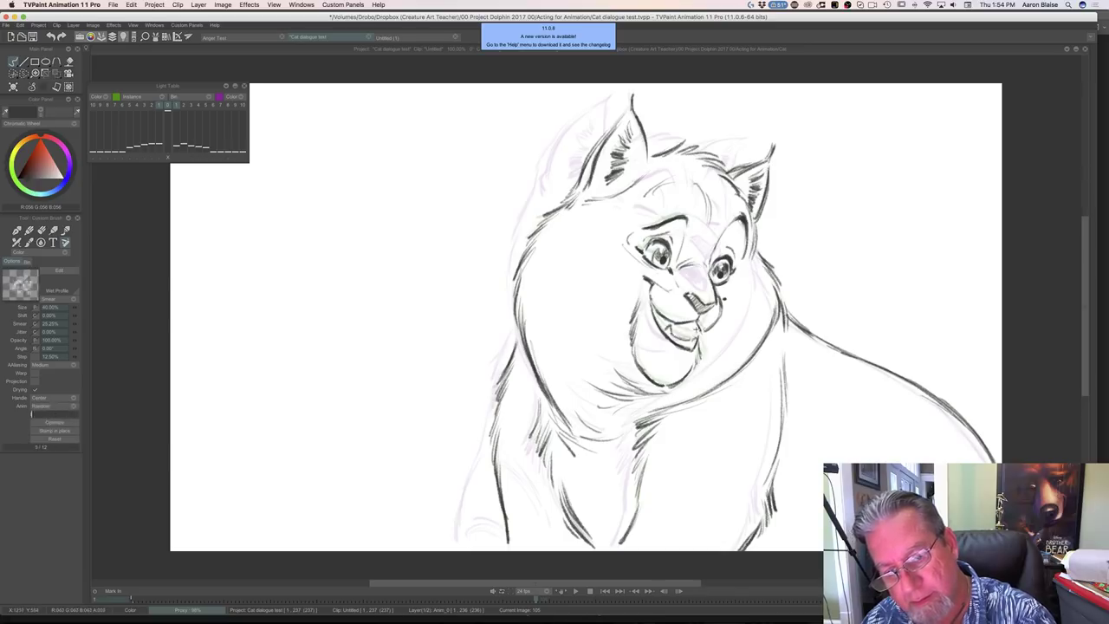
mouse_move(691, 336)
mouse_down()
mouse_move(655, 312)
mouse_move(667, 322)
mouse_up()
mouse_move(680, 325)
mouse_down()
mouse_move(691, 330)
mouse_move(656, 315)
mouse_up()
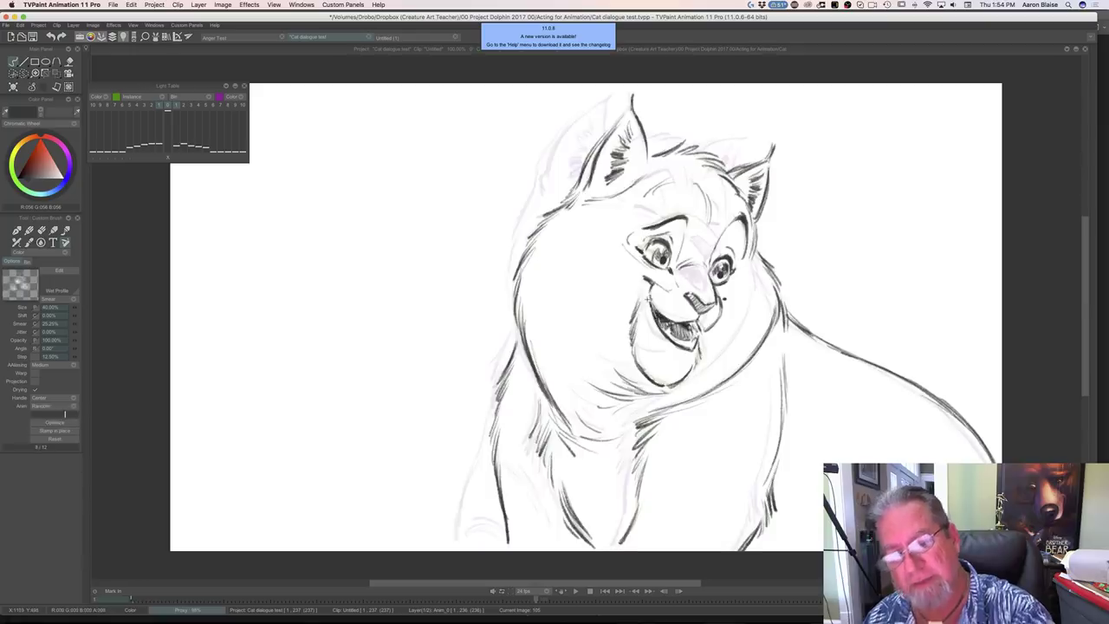
Flip between frame 105 and the previous drawing to examine how the mouth opens
key(Left)
key(Right)
key(Left)
key(Right)
key(Left)
key(Right)
key(Left)
key(Right)
key(Left)
key(Right)
key(Tab)
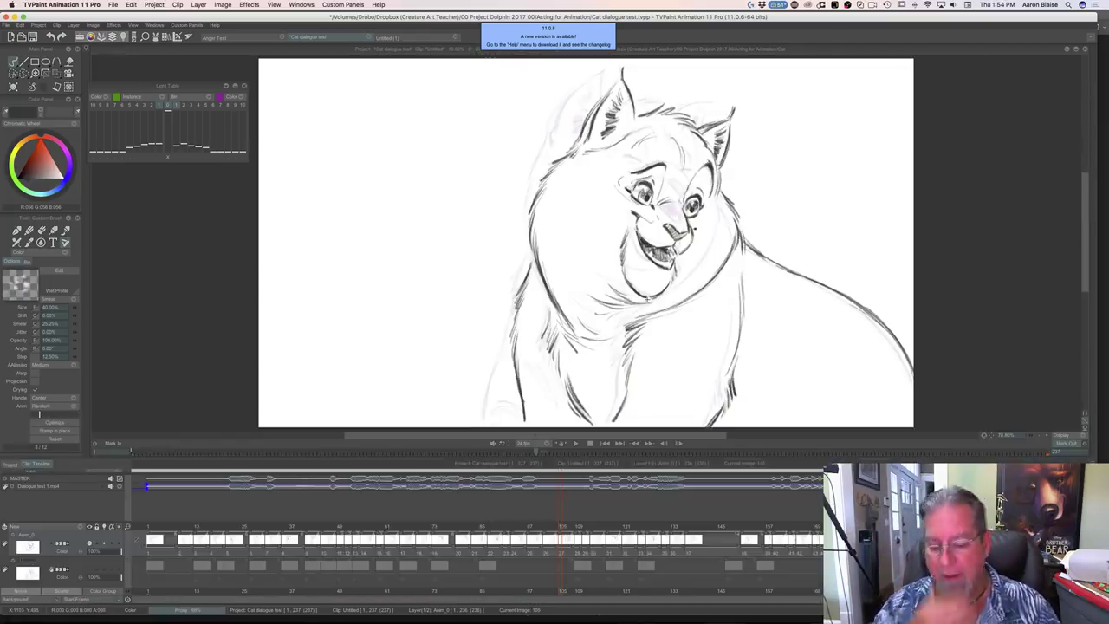
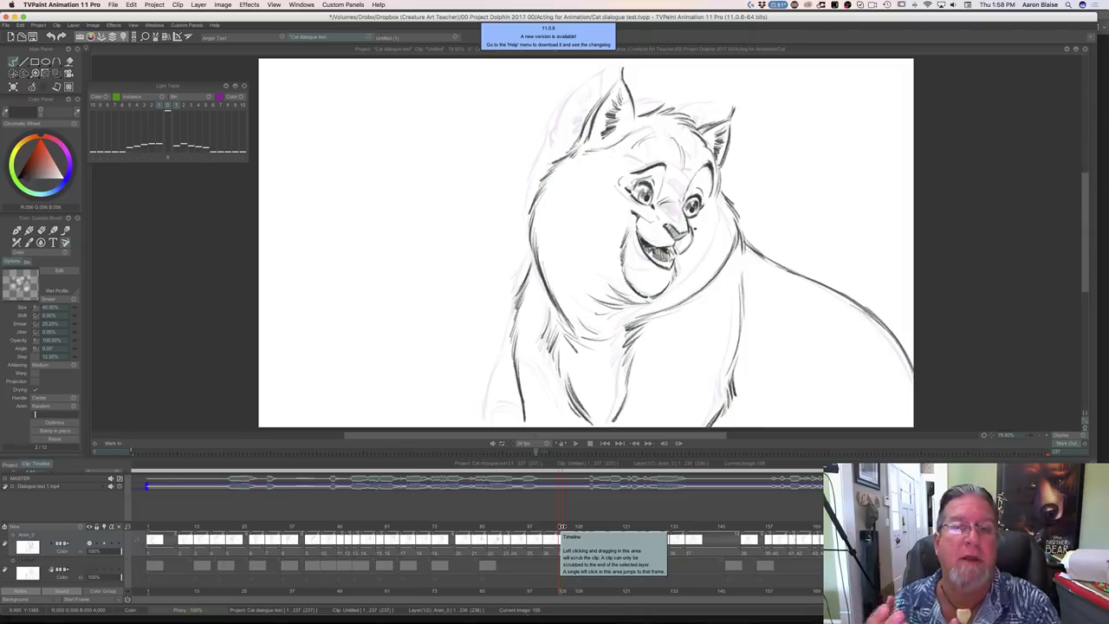
key(Left)
key(Right)
key(Left)
key(Right)
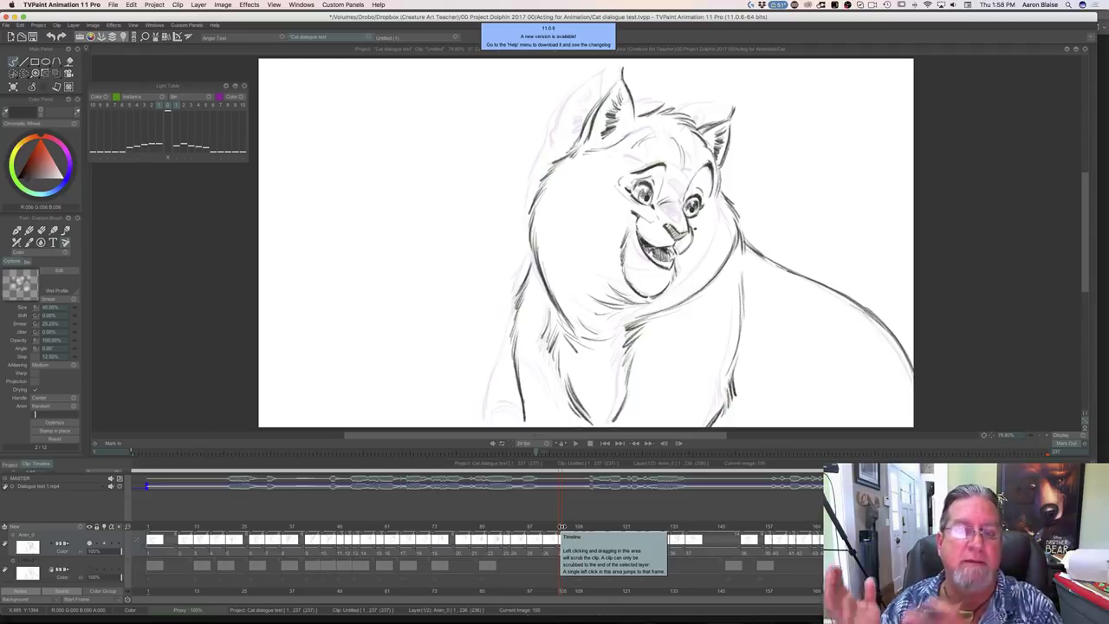
key(Left)
key(Right)
key(Left)
key(Right)
key(Left)
key(Right)
drag(562, 526, 559, 526)
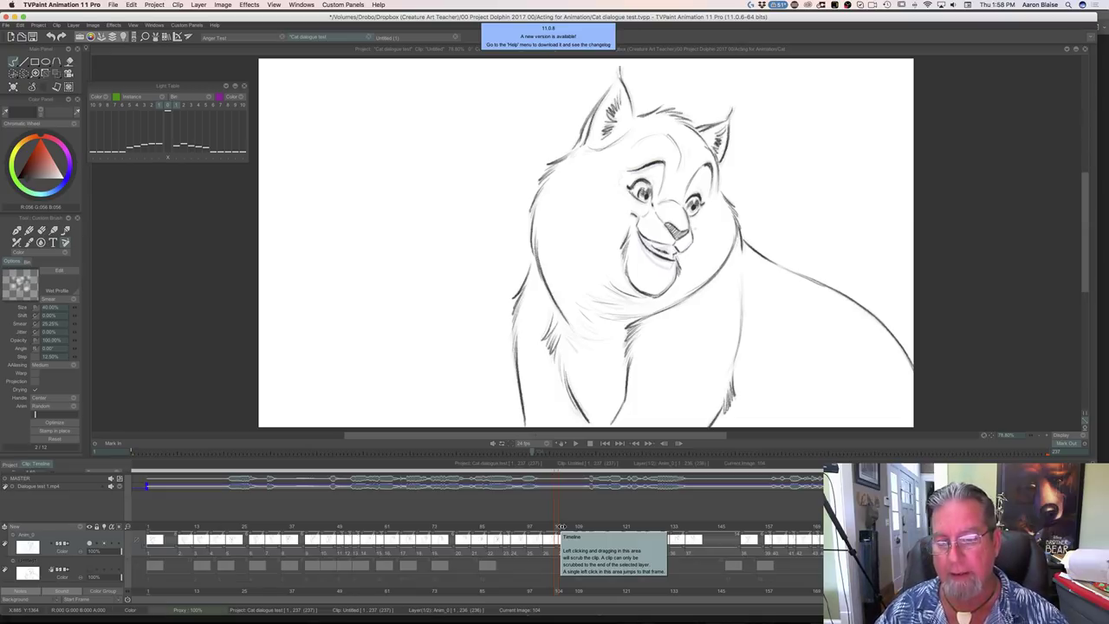
key(Tab)
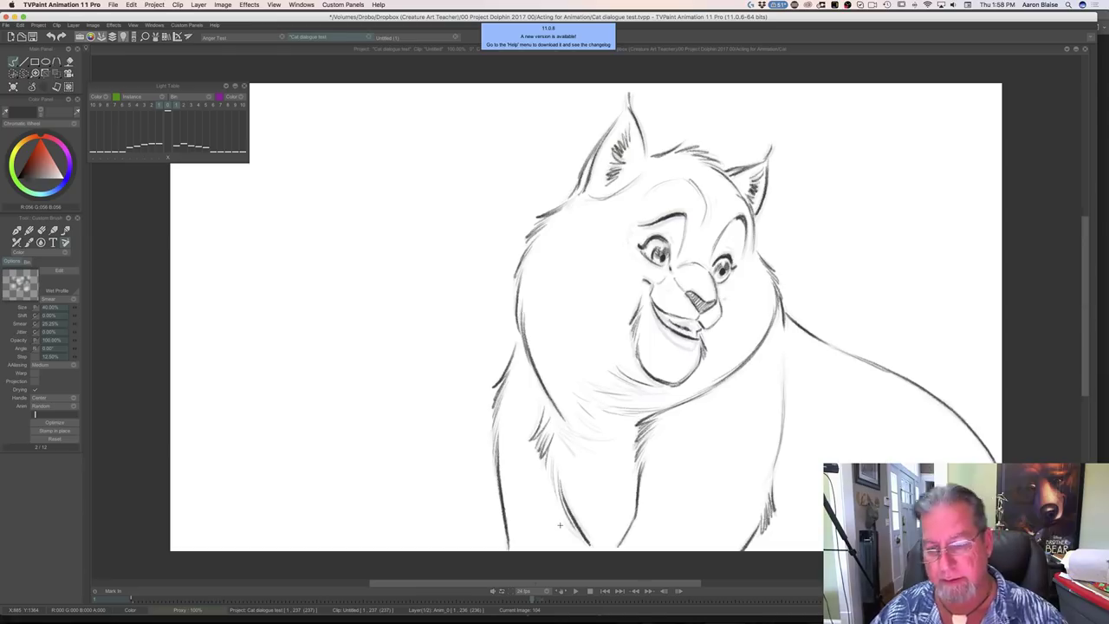
key(e)
mouse_move(693, 334)
mouse_down()
mouse_move(663, 324)
mouse_move(692, 334)
mouse_up()
key(Left)
key(Right)
key(Left)
key(Right)
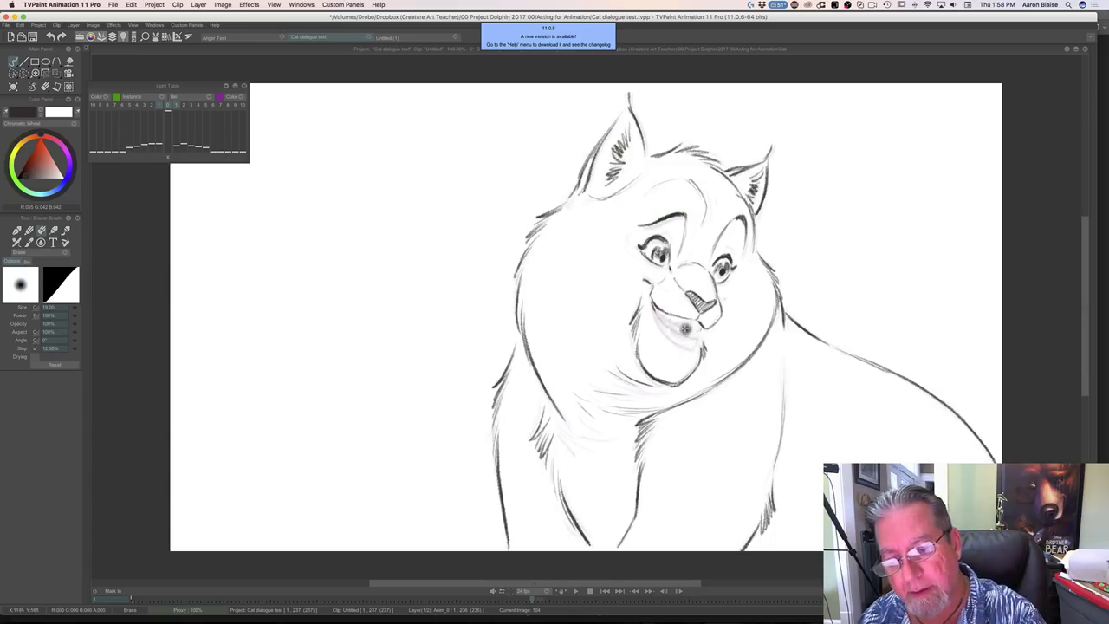
key(Tab)
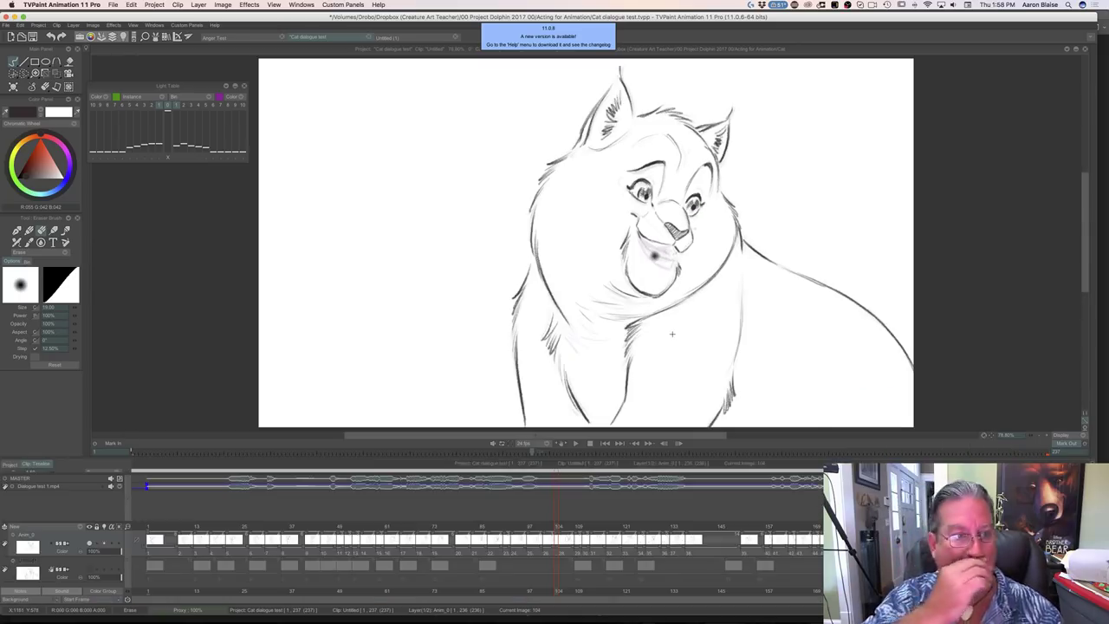
key(b)
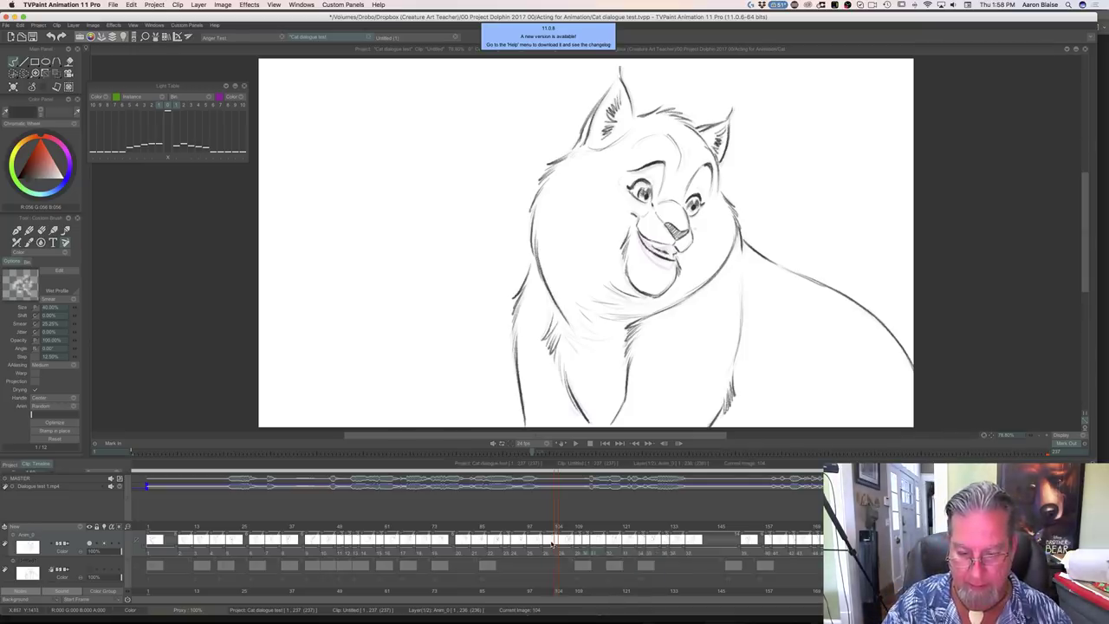
Step back and forth through frames 99 to 101 to examine the mouth shapes against the dialogue
mouse_move(557, 527)
mouse_down()
mouse_move(518, 527)
mouse_move(576, 526)
mouse_move(464, 530)
mouse_move(544, 539)
mouse_up()
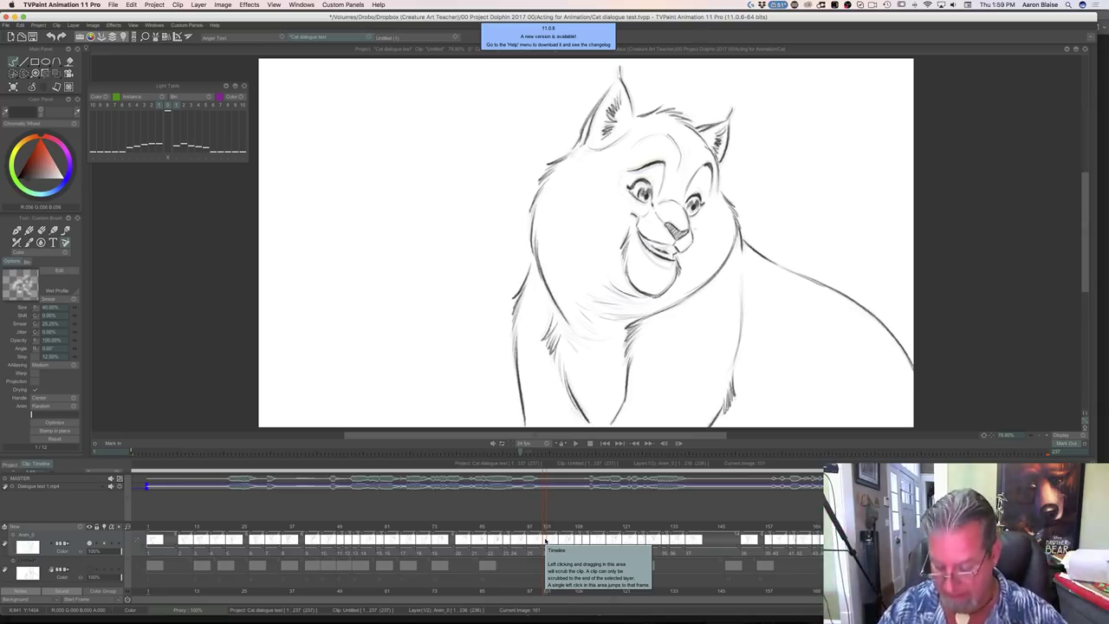
key(Return)
key(Left)
key(Right)
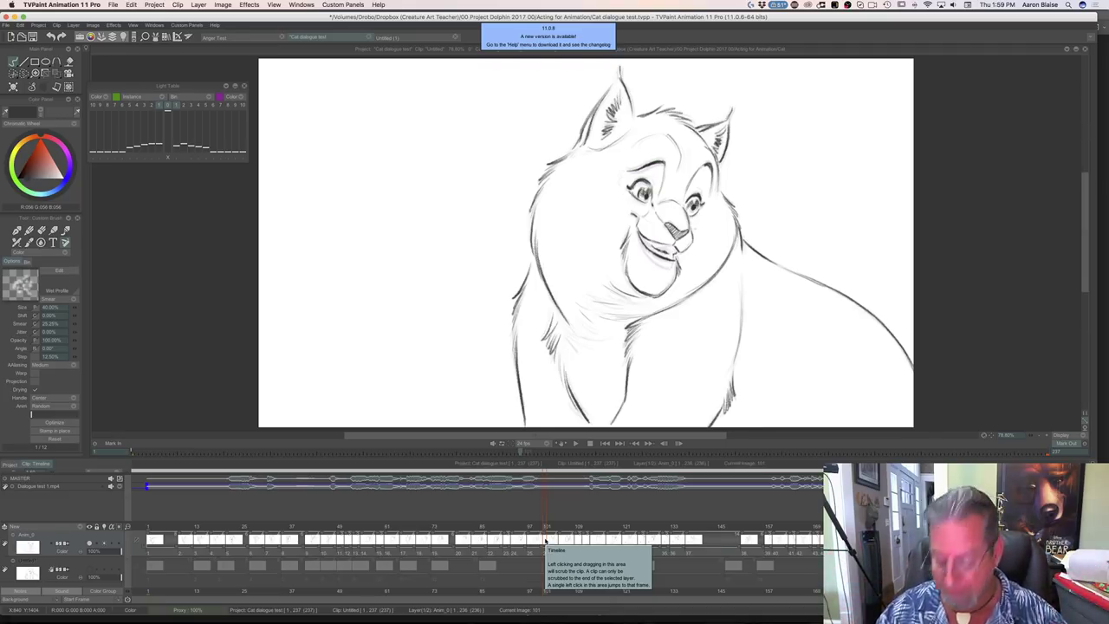
click(545, 541)
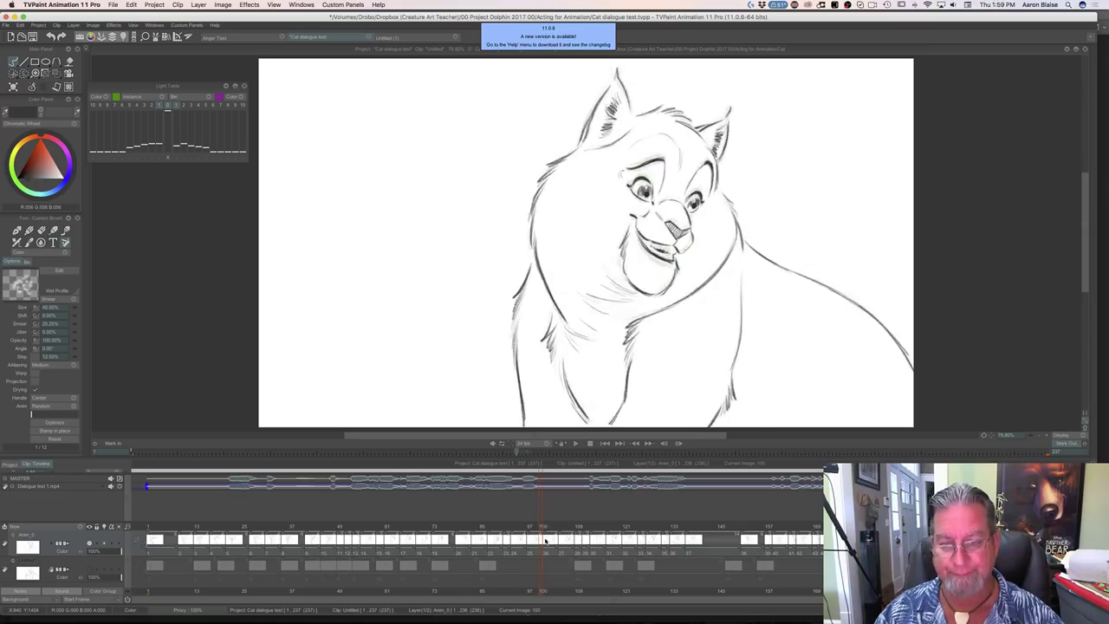
key(Left)
key(Left)
key(Left)
key(Left)
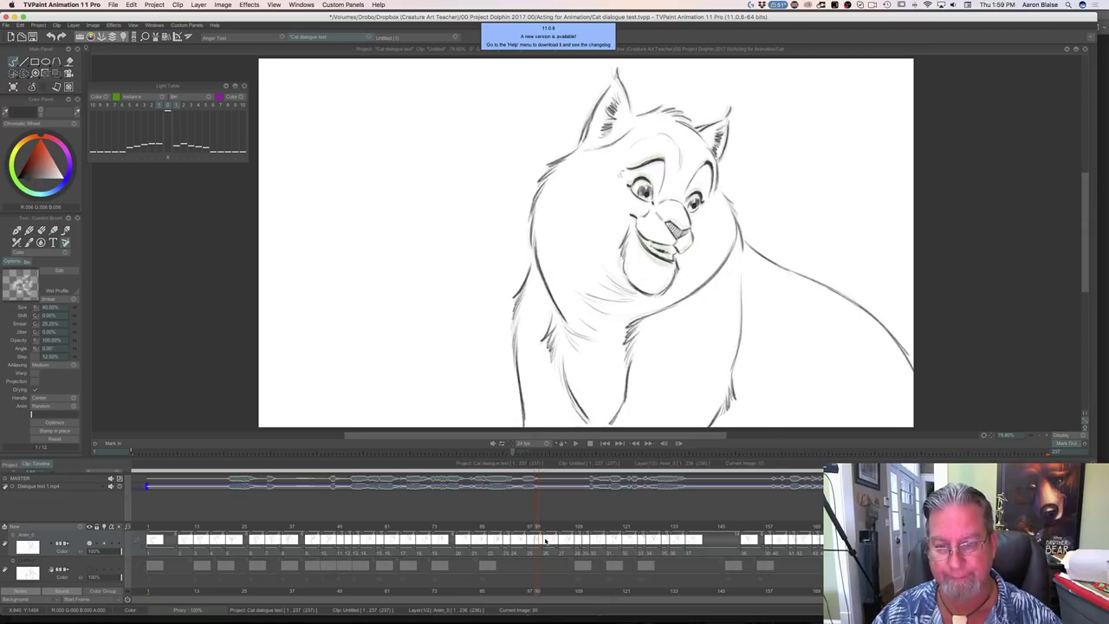
key(Right)
key(Right)
click(545, 542)
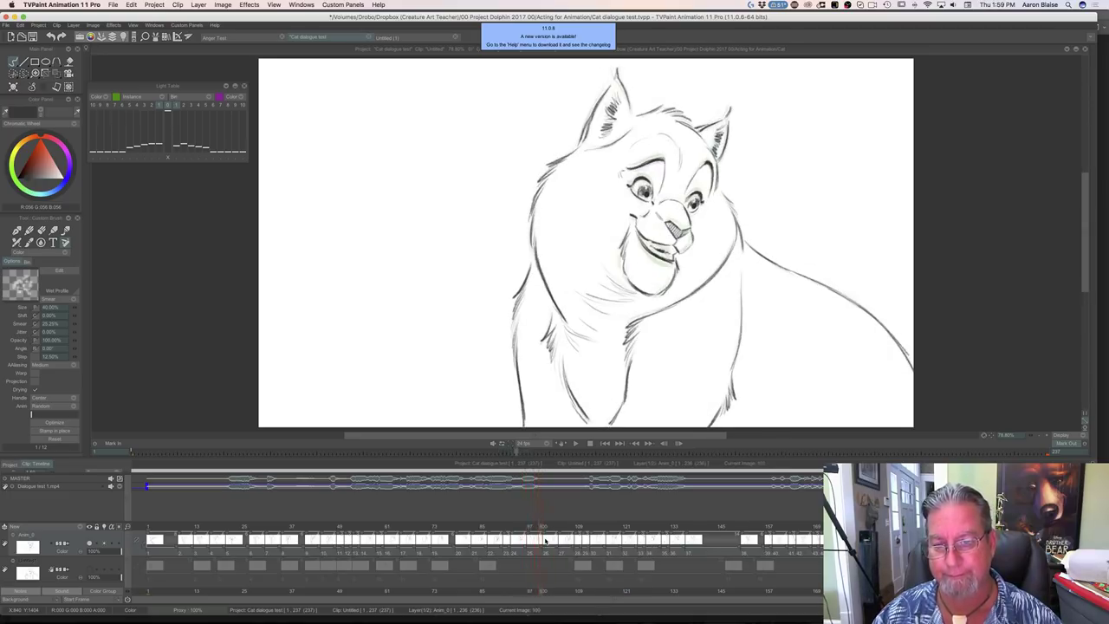
key(Right)
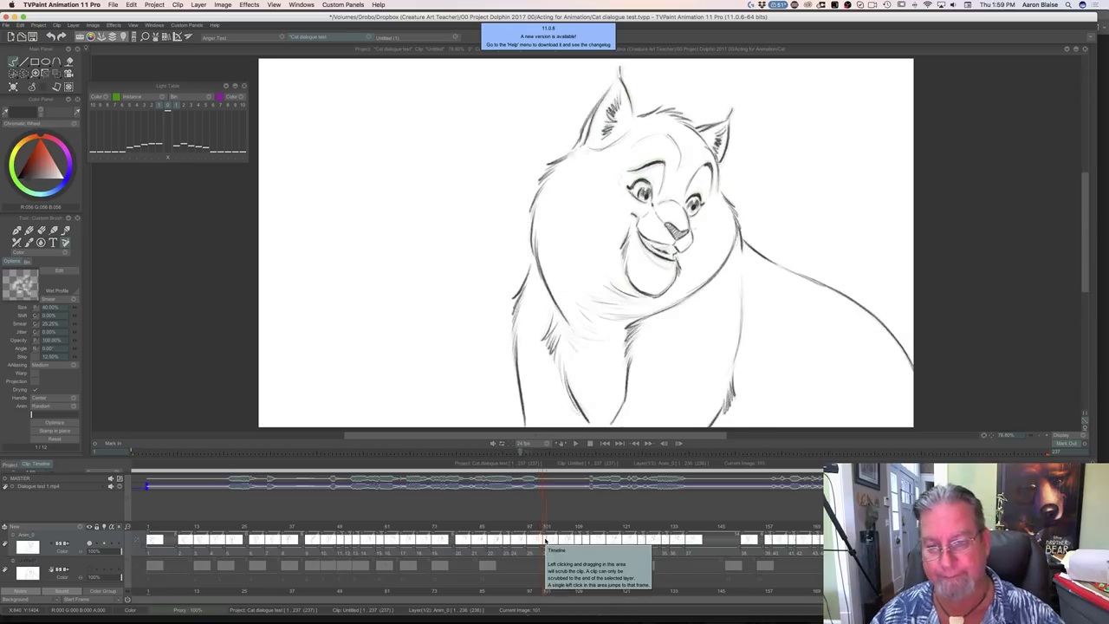
Erase the cat's closed mouth and fade back the lower jaw lines on frame 101
key(e)
mouse_move(647, 244)
mouse_down()
mouse_move(666, 257)
mouse_move(641, 236)
mouse_move(622, 259)
mouse_move(646, 295)
mouse_move(663, 294)
mouse_move(672, 274)
mouse_move(660, 254)
mouse_up()
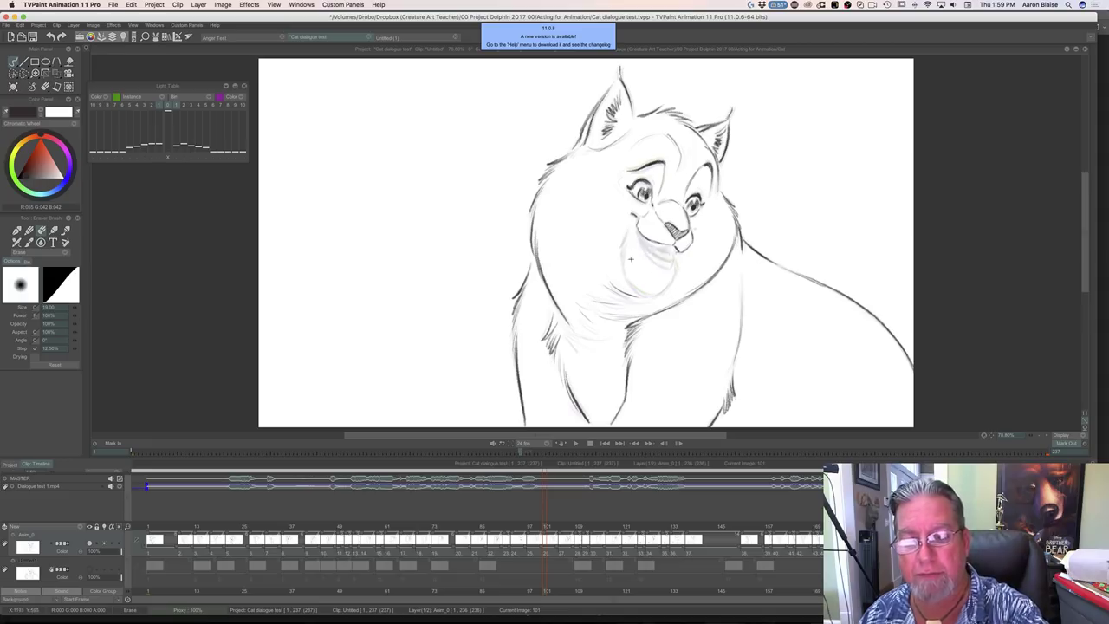
key(Tab)
key(Left)
key(Right)
Draw the teeth and lower lip on frame 101 and shade the inside of the open mouth
key(n)
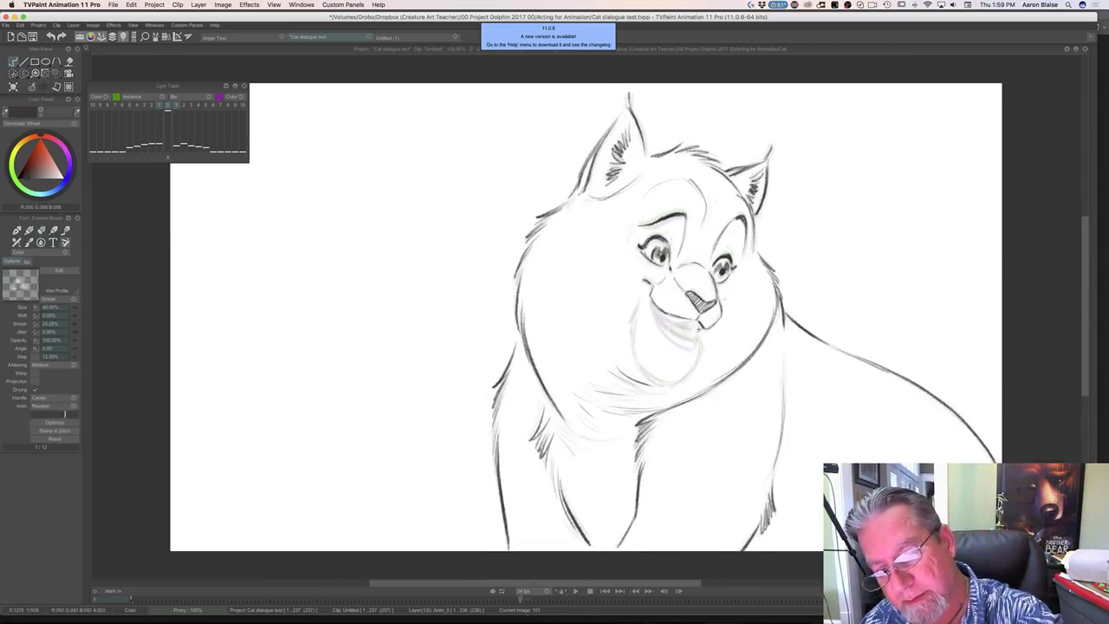
drag(695, 329, 669, 318)
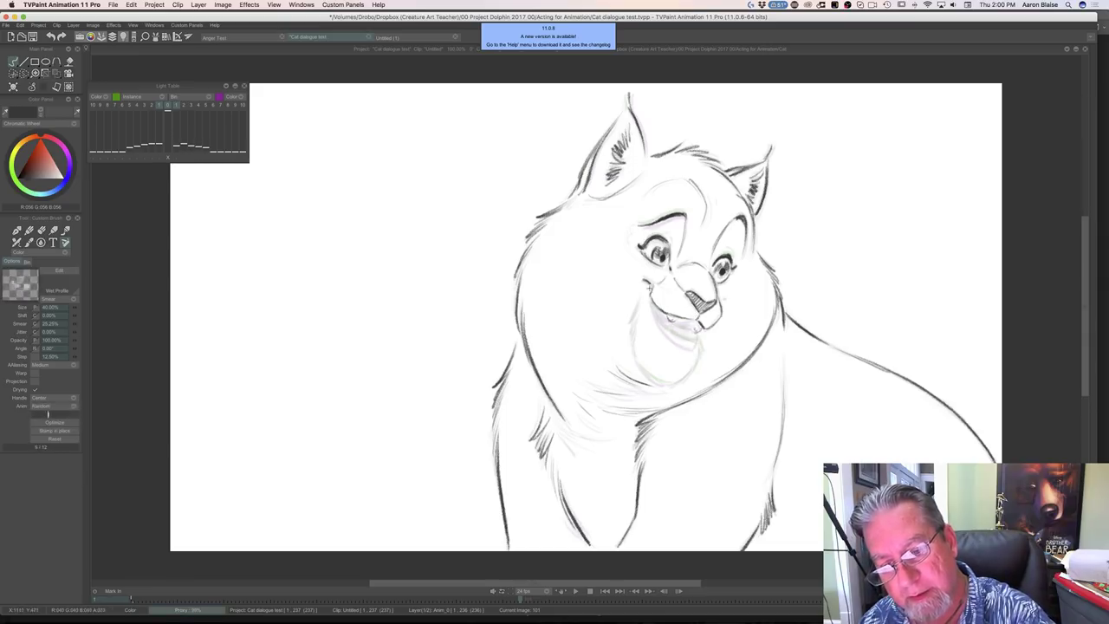
key(Left)
key(Right)
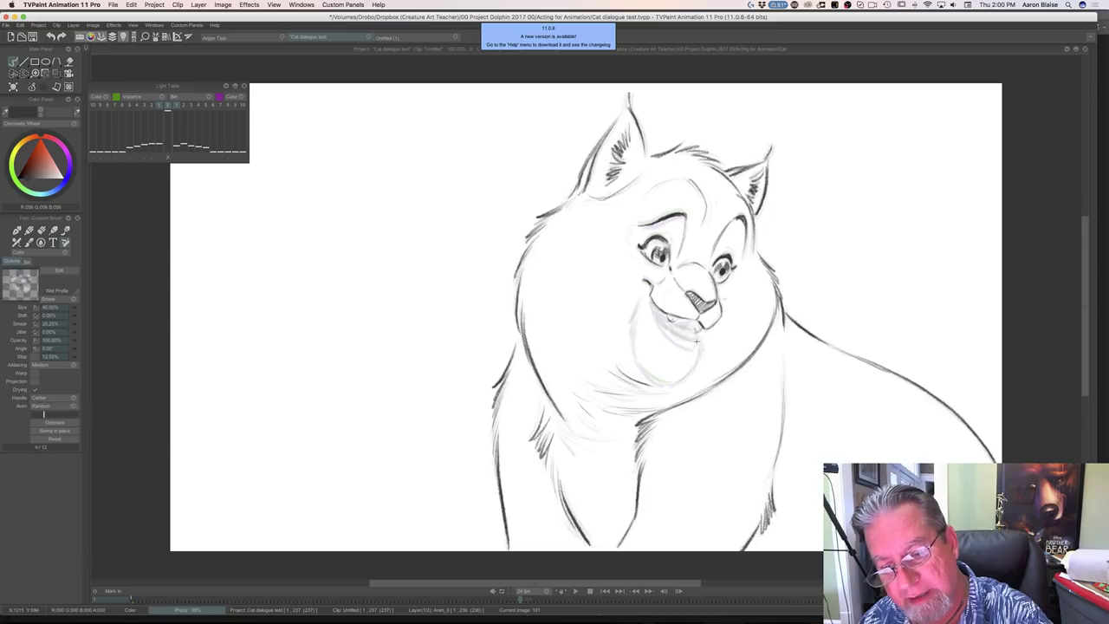
key(Left)
key(Right)
mouse_move(695, 339)
mouse_down()
mouse_move(679, 345)
mouse_move(693, 343)
mouse_move(662, 330)
mouse_move(648, 298)
mouse_move(690, 345)
mouse_move(663, 324)
mouse_move(692, 323)
mouse_move(681, 338)
mouse_move(676, 319)
mouse_move(673, 333)
mouse_move(649, 308)
mouse_up()
key(Left)
key(Right)
Redraw the chin and furry jaw contour around the open mouth on frame 101, flipping against the previous drawing
mouse_move(696, 343)
mouse_down()
mouse_move(699, 364)
mouse_move(670, 385)
mouse_up()
key(Left)
key(Right)
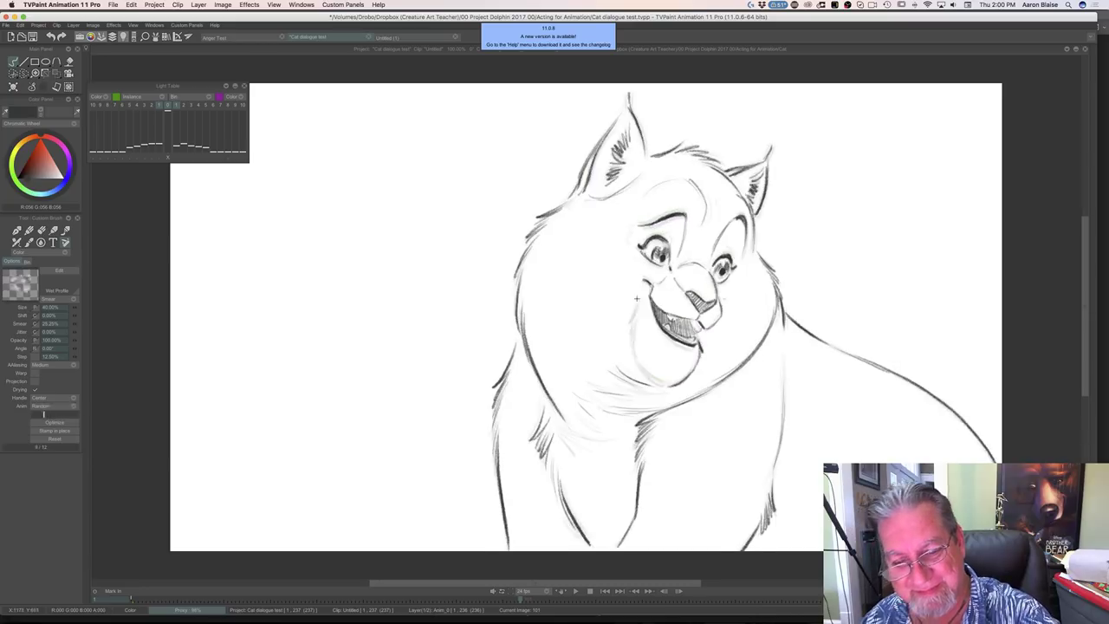
mouse_move(638, 300)
mouse_down()
mouse_move(634, 352)
mouse_move(645, 378)
mouse_move(668, 387)
mouse_move(657, 382)
mouse_up()
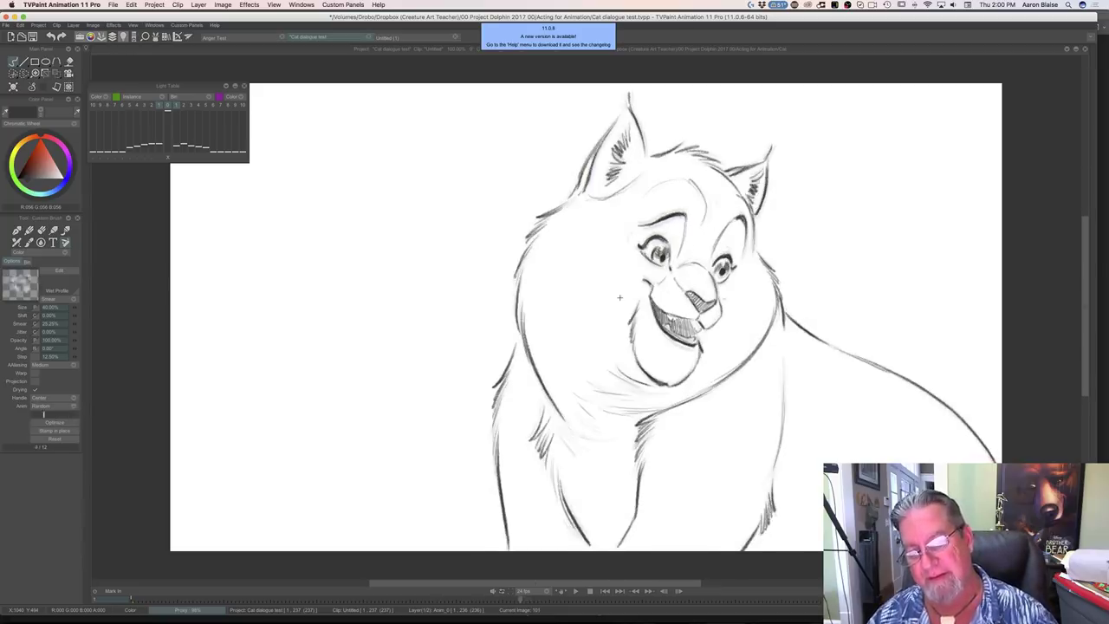
key(Left)
key(Right)
drag(698, 323, 694, 326)
Show the timeline, play the dialogue animation and scrub back through the raised-paw drawings to review the new mouth shapes
key(Tab)
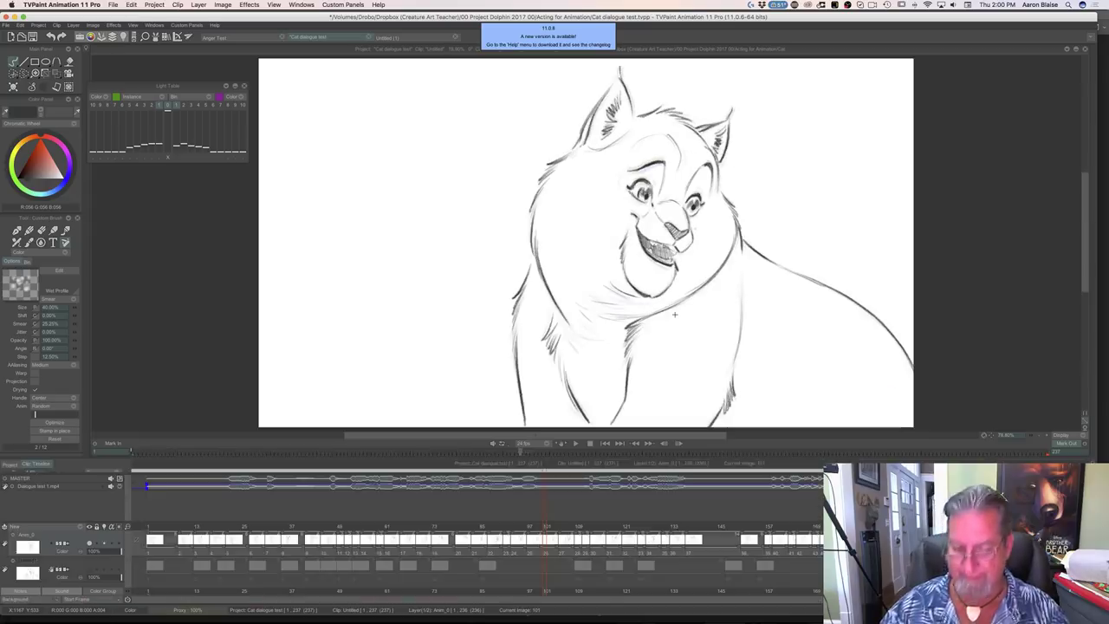
click(574, 445)
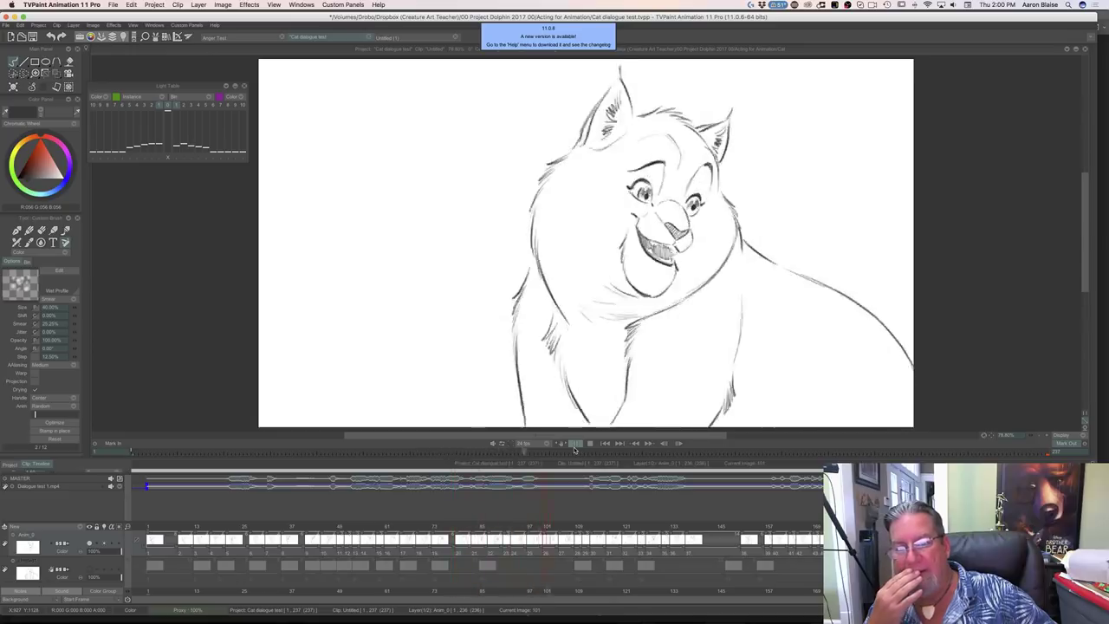
click(591, 447)
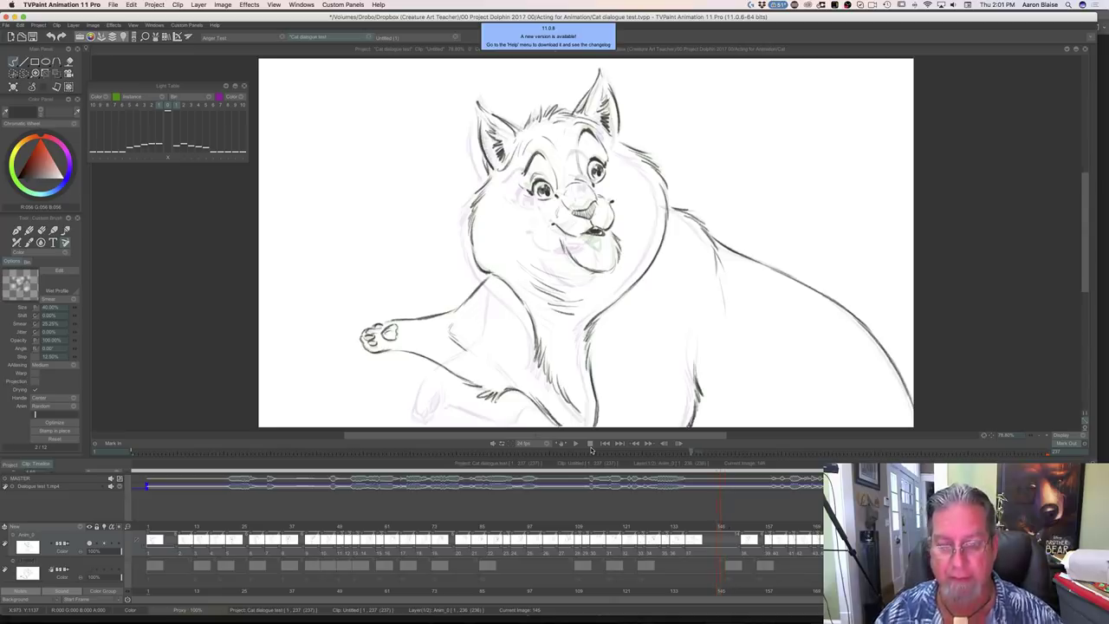
mouse_move(716, 526)
mouse_down()
mouse_move(591, 525)
mouse_move(646, 525)
mouse_up()
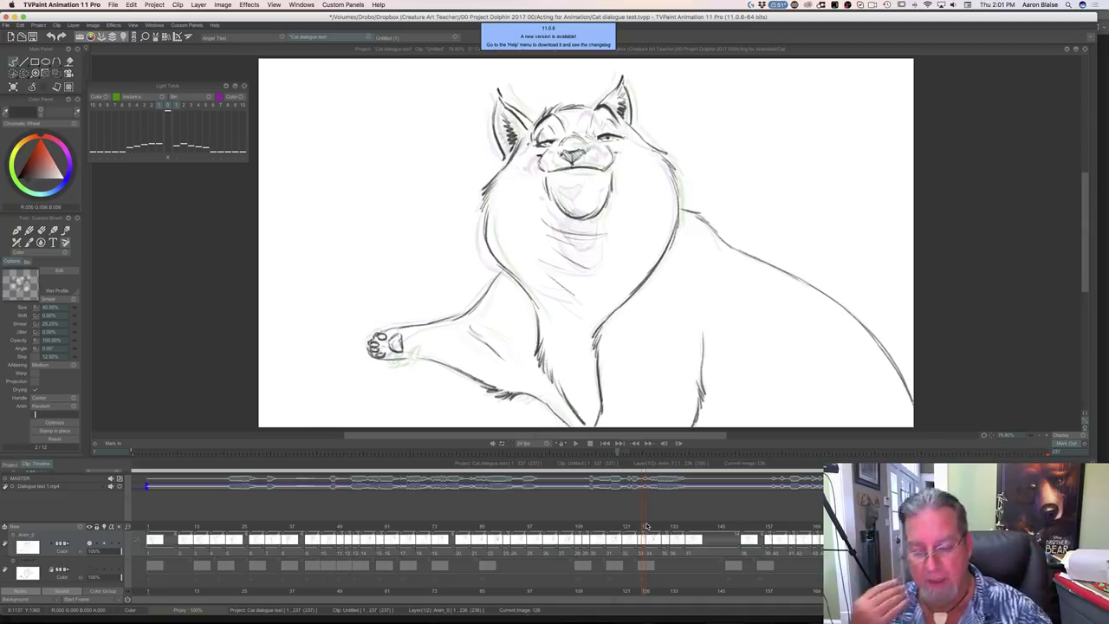
key(Return)
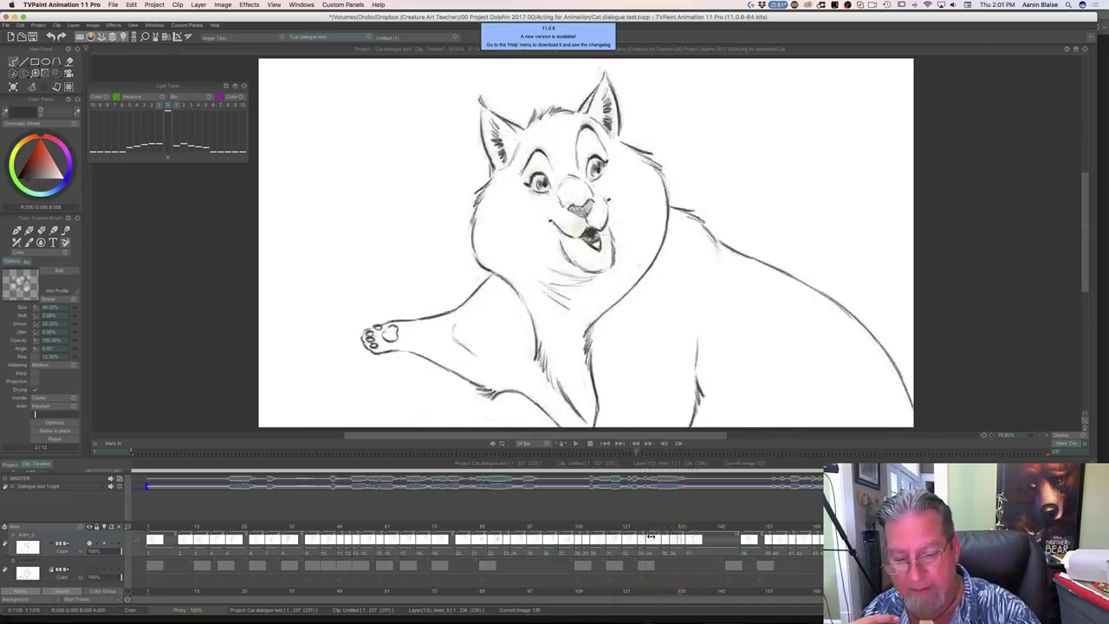
Save the project and step back through the raised-paw drawings leading up to frame 143
click(712, 530)
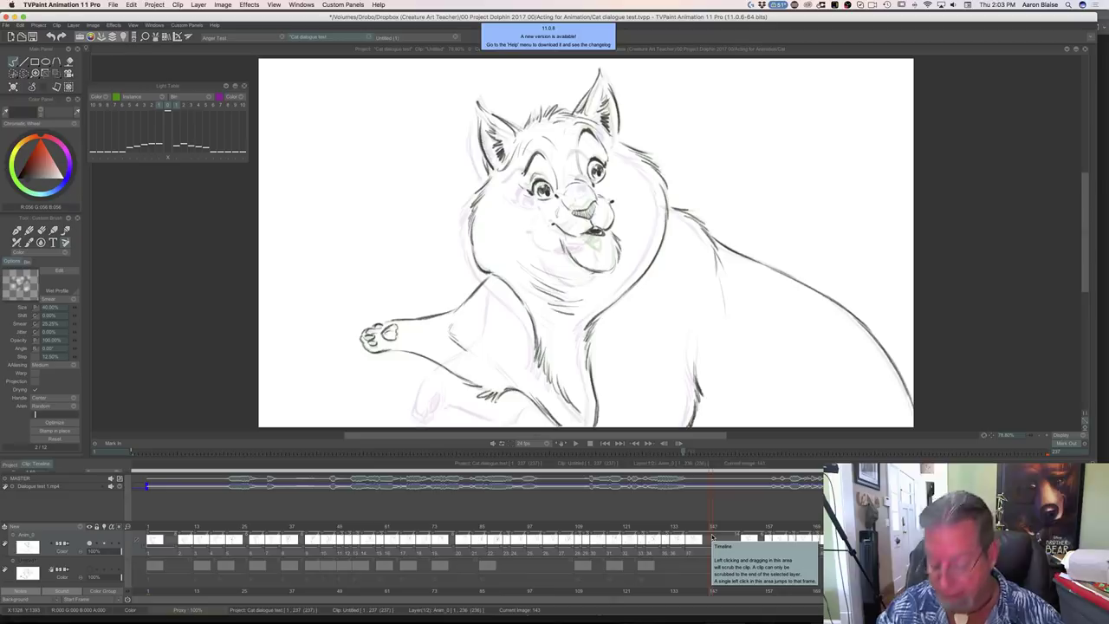
key(super+s)
key(Left)
key(Left)
key(Left)
key(Left)
key(Left)
key(Left)
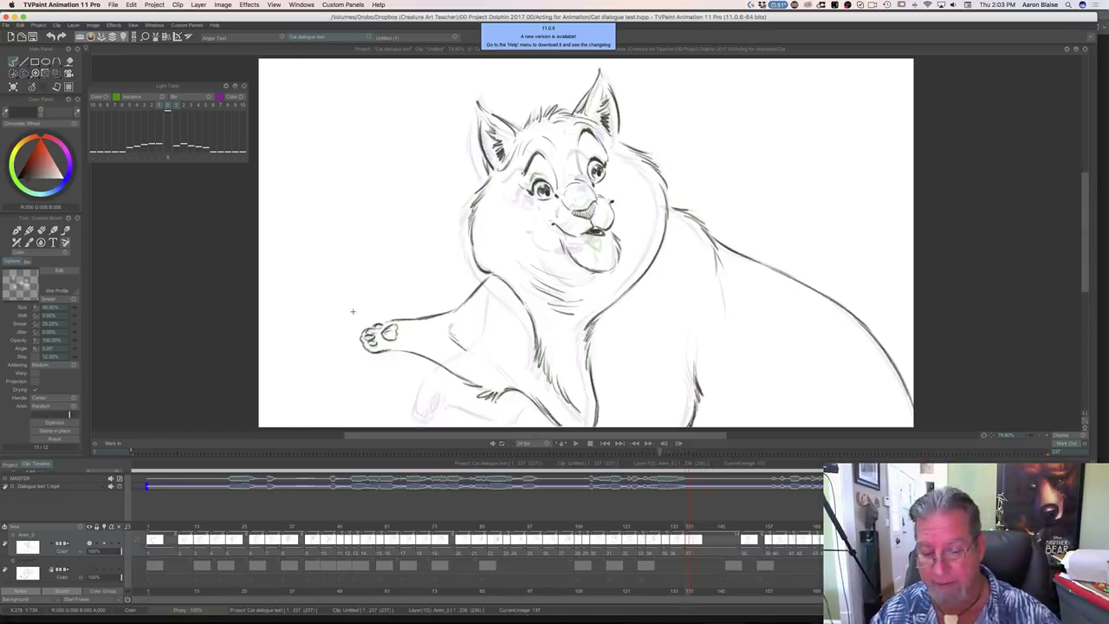
key(Left)
key(Left)
key(Left)
key(Left)
key(Left)
key(Left)
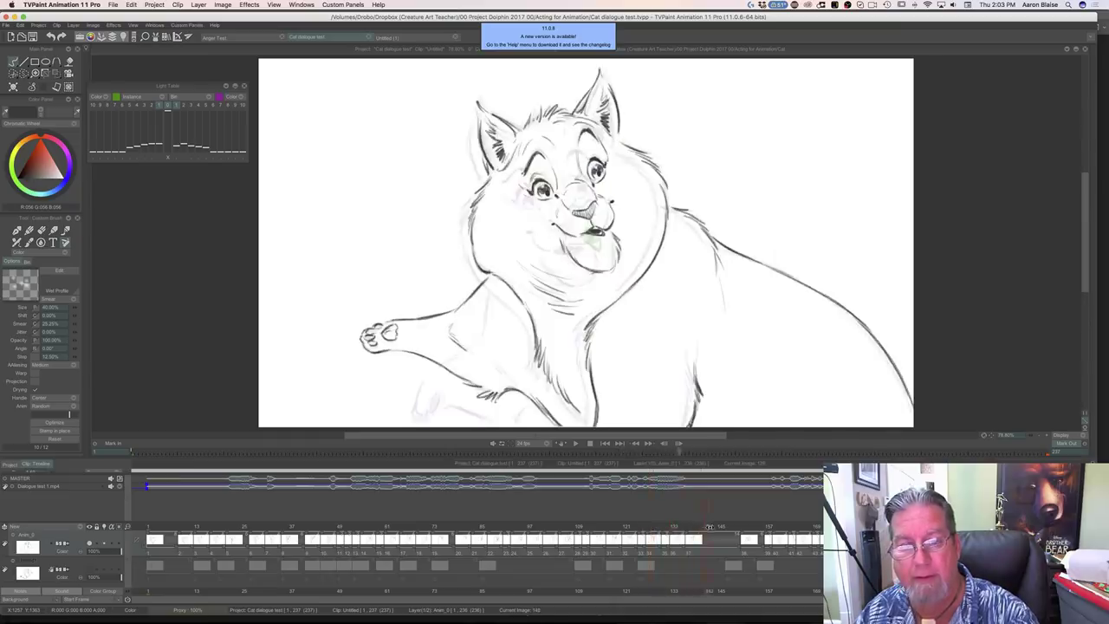
Insert a blank drawing in the held gap after the raised-paw pose, start it at frame 145, and flip against the previous drawing
mouse_move(638, 531)
mouse_down()
mouse_move(616, 526)
mouse_move(718, 523)
mouse_up()
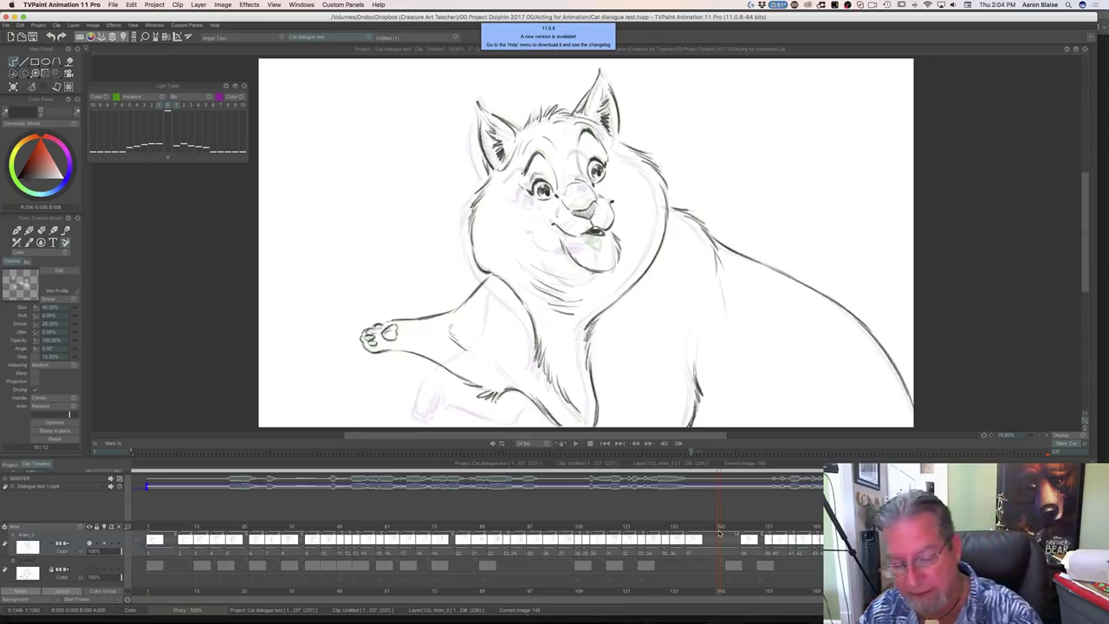
mouse_move(718, 530)
mouse_down()
mouse_move(624, 527)
mouse_move(760, 527)
mouse_move(624, 527)
mouse_move(704, 520)
mouse_move(700, 537)
mouse_up()
drag(708, 538, 713, 538)
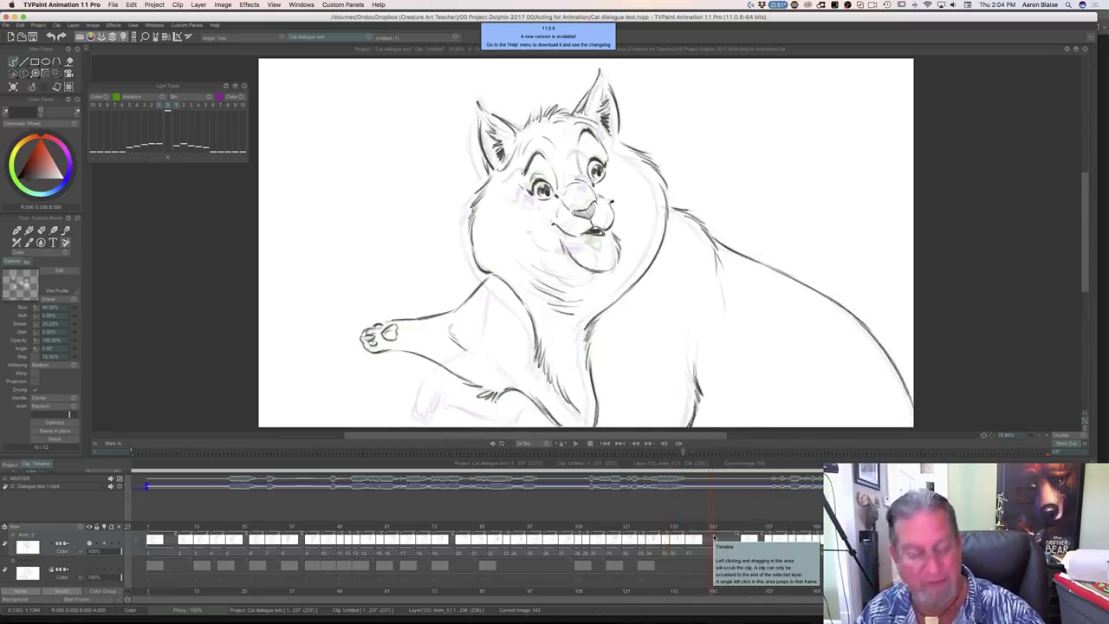
key(BackSpace)
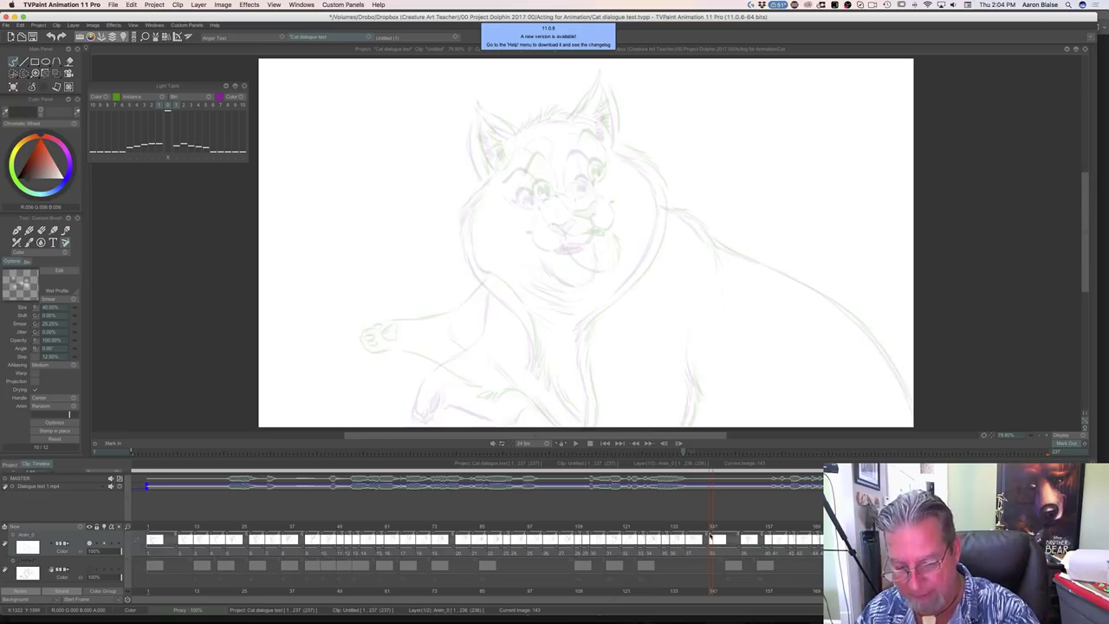
drag(710, 527, 719, 527)
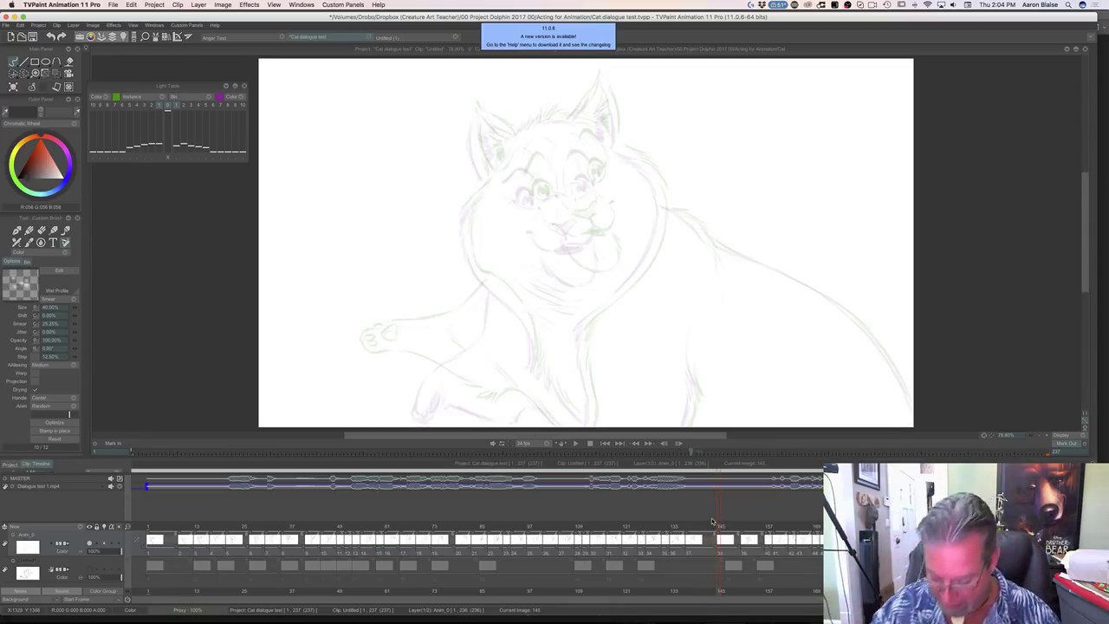
key(Left)
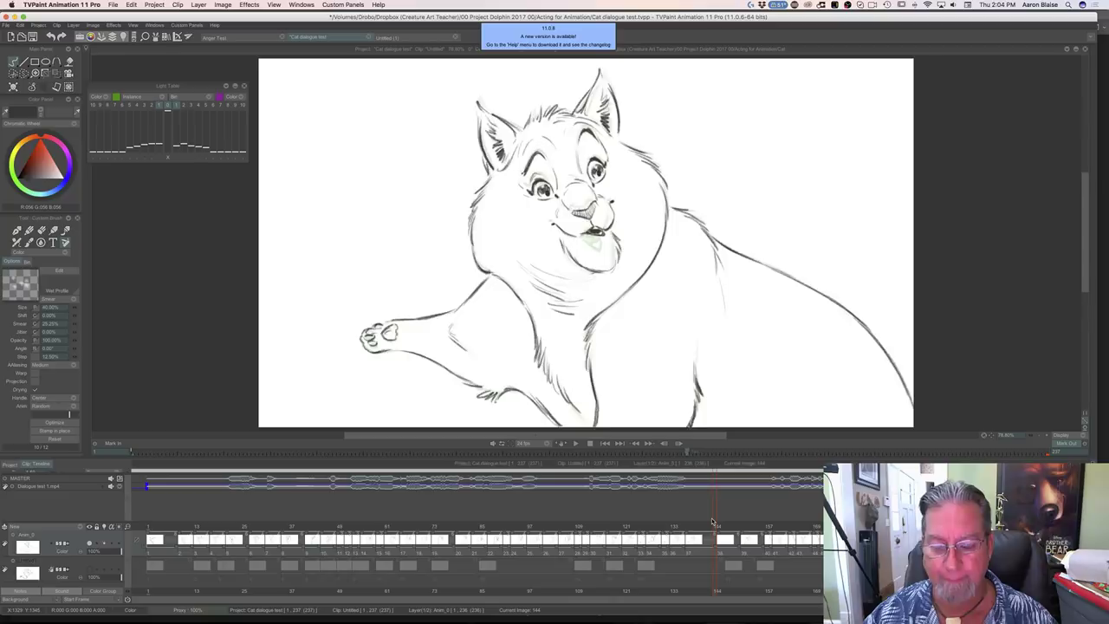
key(Right)
key(Left)
key(Right)
key(Left)
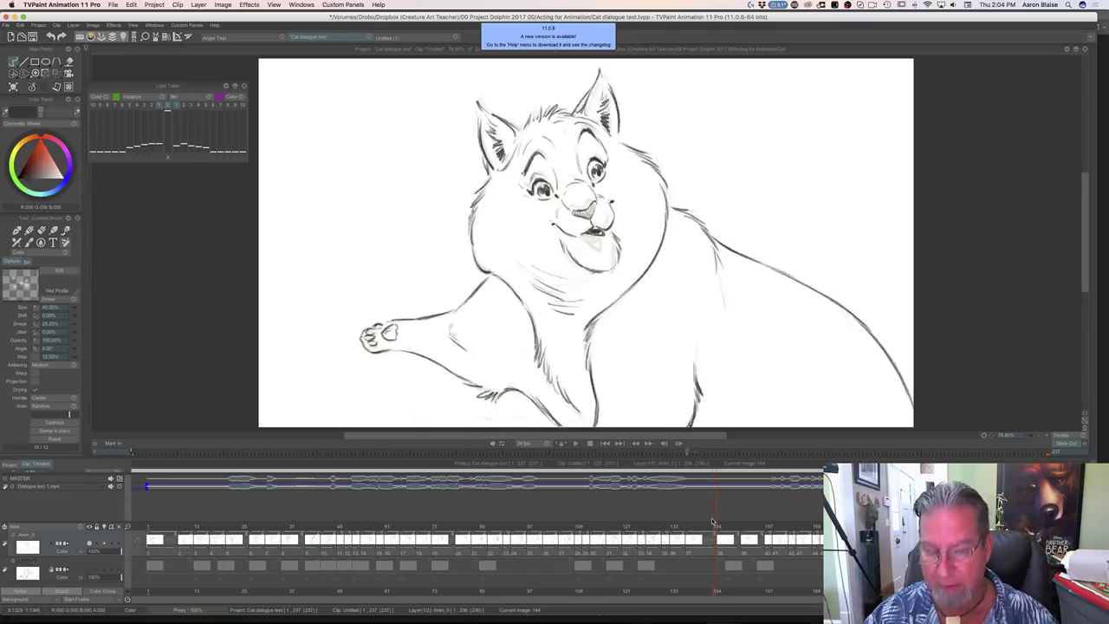
key(Right)
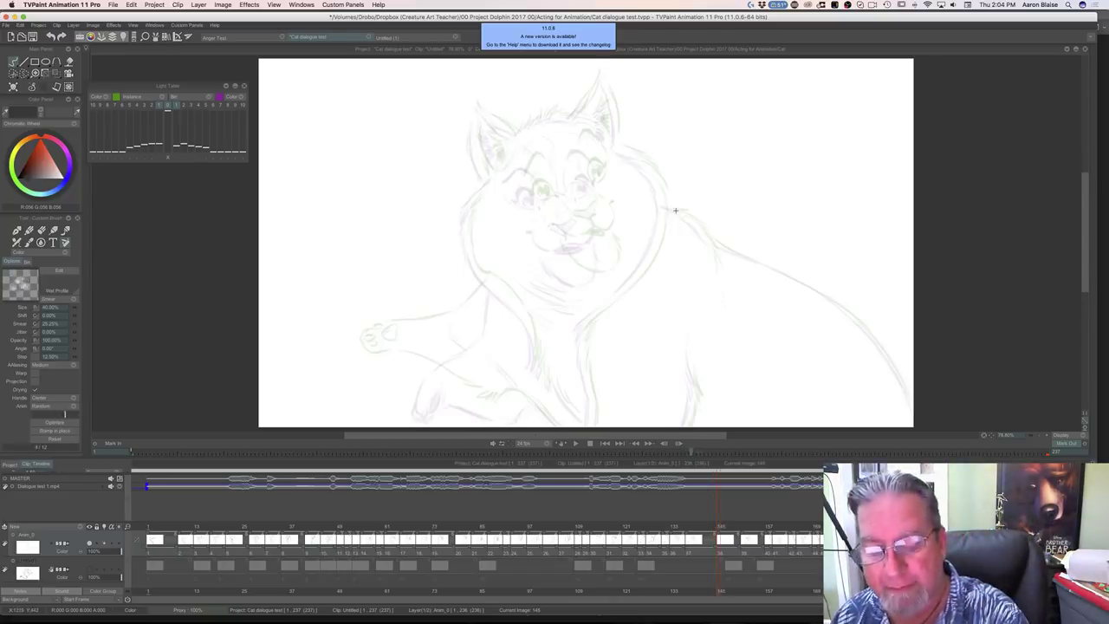
Hide the timeline and draw the cat's back contour from neck to rump on frame 145, flipping against the previous drawing
key(Down)
mouse_move(684, 272)
mouse_down()
mouse_move(745, 321)
mouse_move(726, 293)
mouse_move(752, 321)
mouse_move(879, 380)
mouse_move(968, 461)
mouse_up()
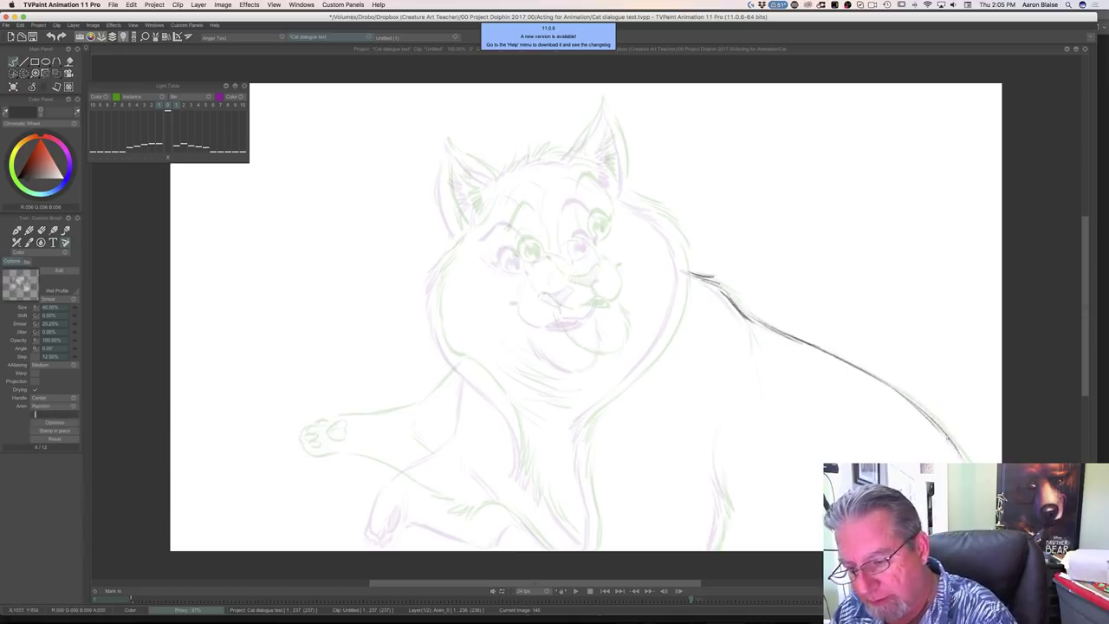
key(Left)
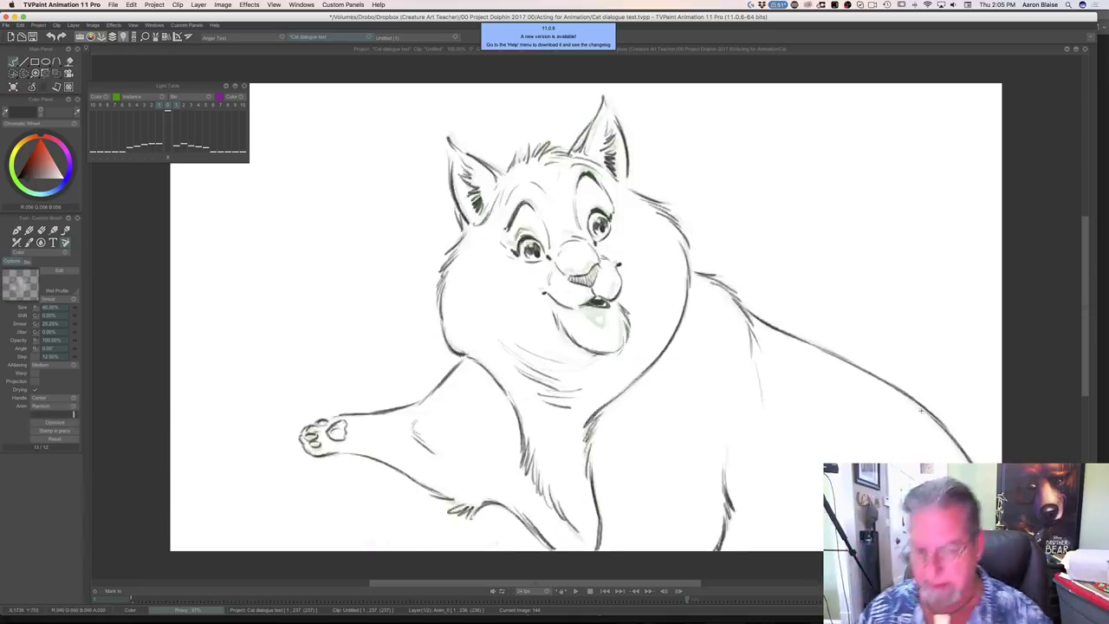
key(Right)
key(Left)
key(Right)
key(Left)
key(Right)
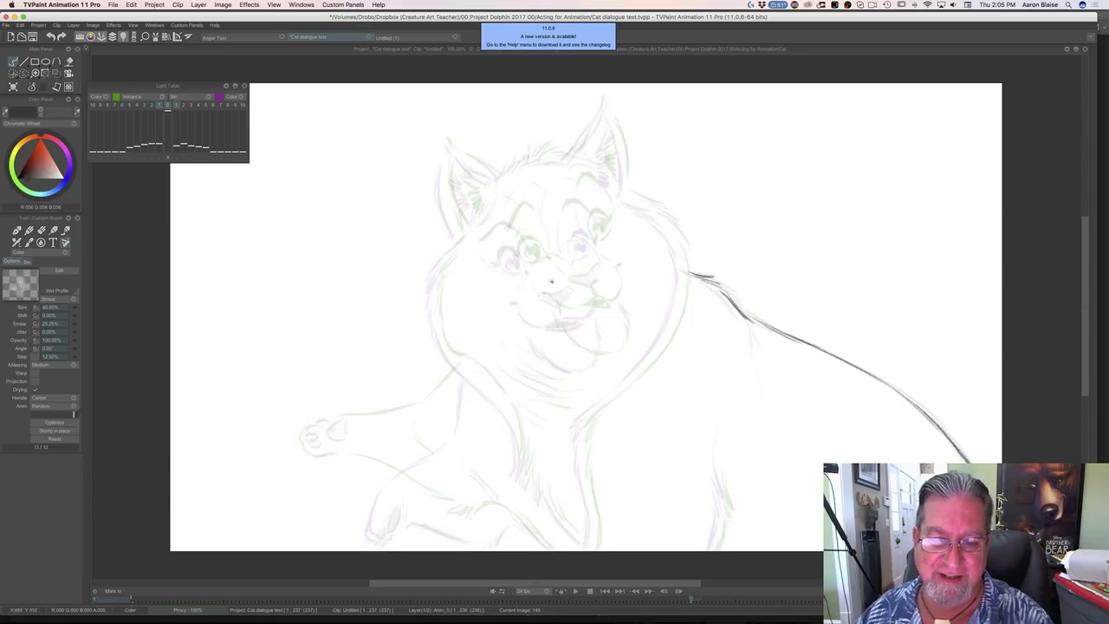
Draw the top of the muzzle and the arched brow over the far eye on frame 145
mouse_move(560, 249)
mouse_down()
mouse_move(541, 255)
mouse_move(585, 189)
mouse_move(567, 208)
mouse_up()
key(Left)
key(Right)
key(Left)
key(Right)
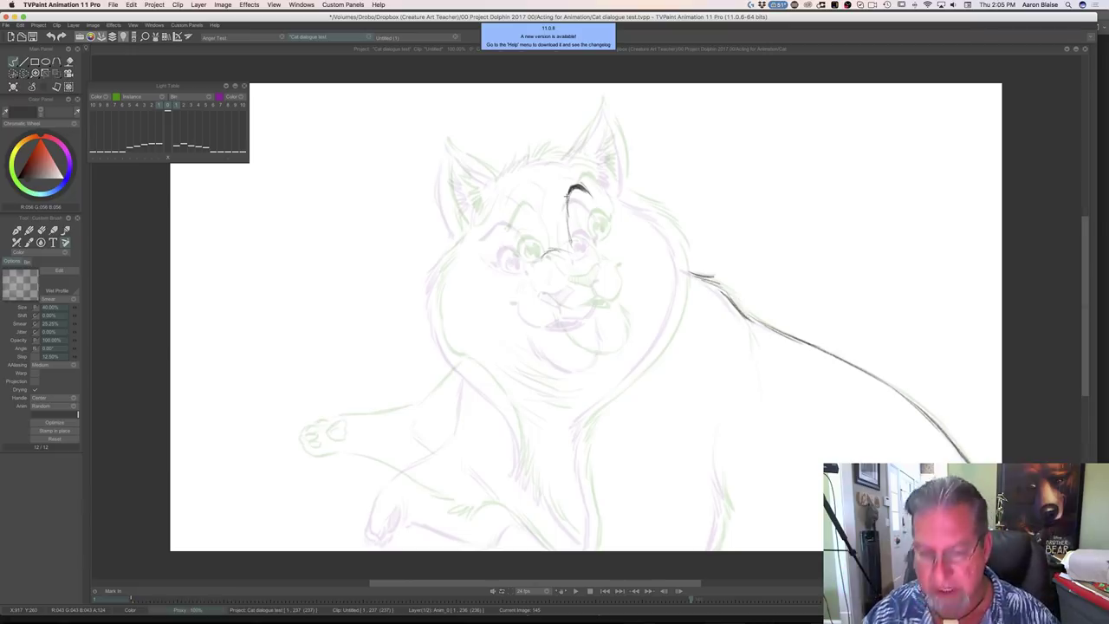
drag(591, 189, 606, 213)
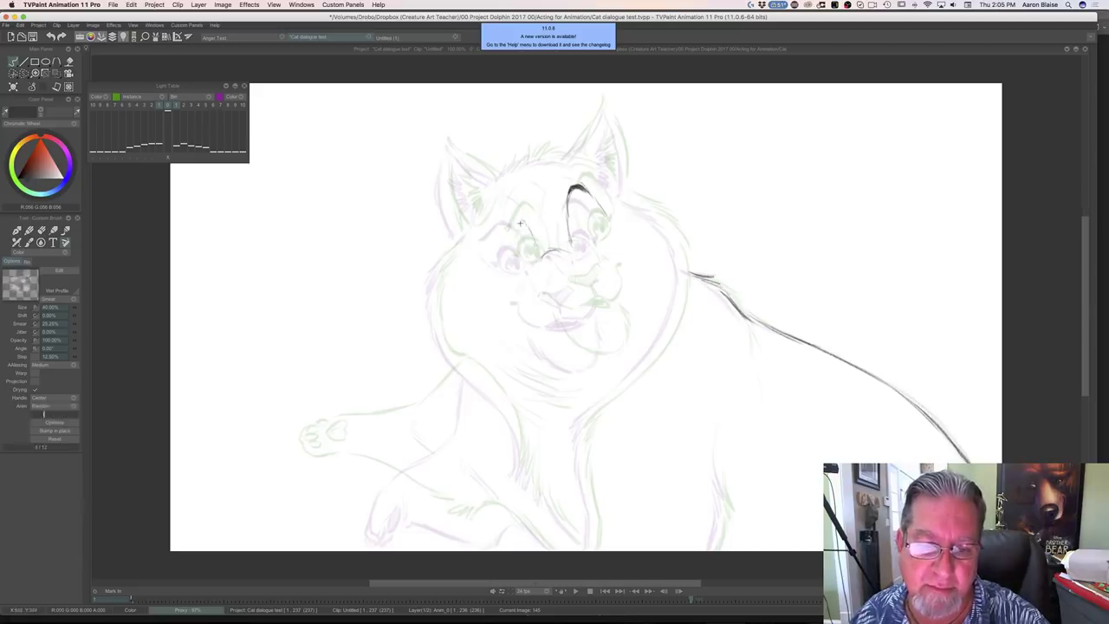
Draw the arched brow over the near eye on frame 145 and compare it with the neighbouring drawings
mouse_move(522, 219)
mouse_down()
mouse_move(505, 217)
mouse_move(489, 236)
mouse_move(516, 213)
mouse_up()
key(Right)
key(Left)
key(Left)
key(Right)
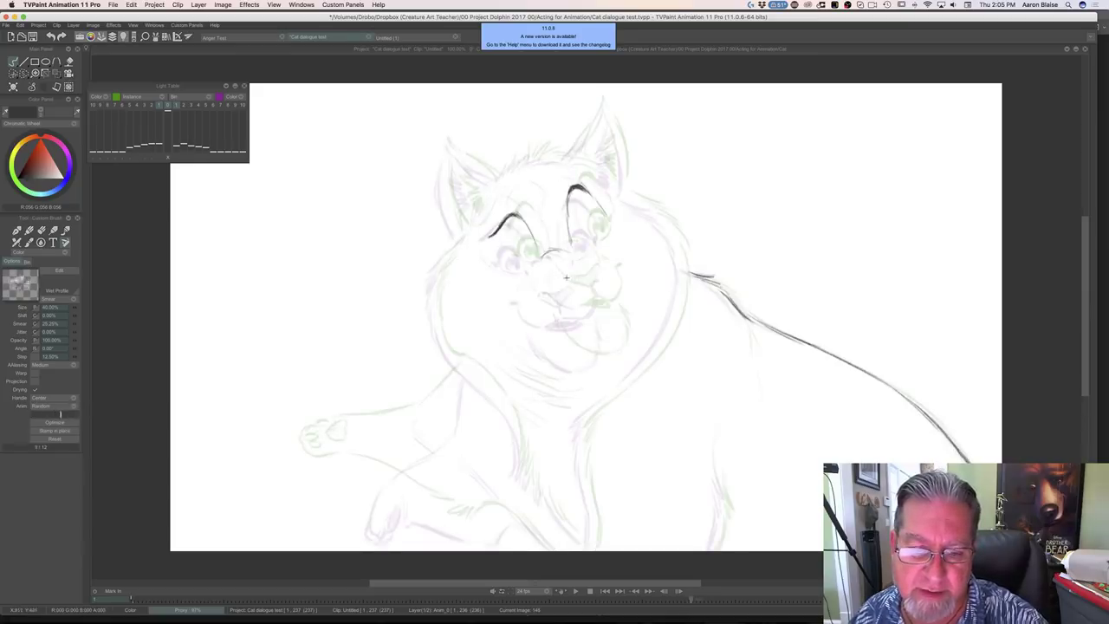
Draw the hatched triangular nose and the sides of the nose bridge on frame 145, flipping against the previous drawing
mouse_move(551, 287)
mouse_down()
mouse_move(582, 276)
mouse_move(568, 299)
mouse_move(574, 286)
mouse_up()
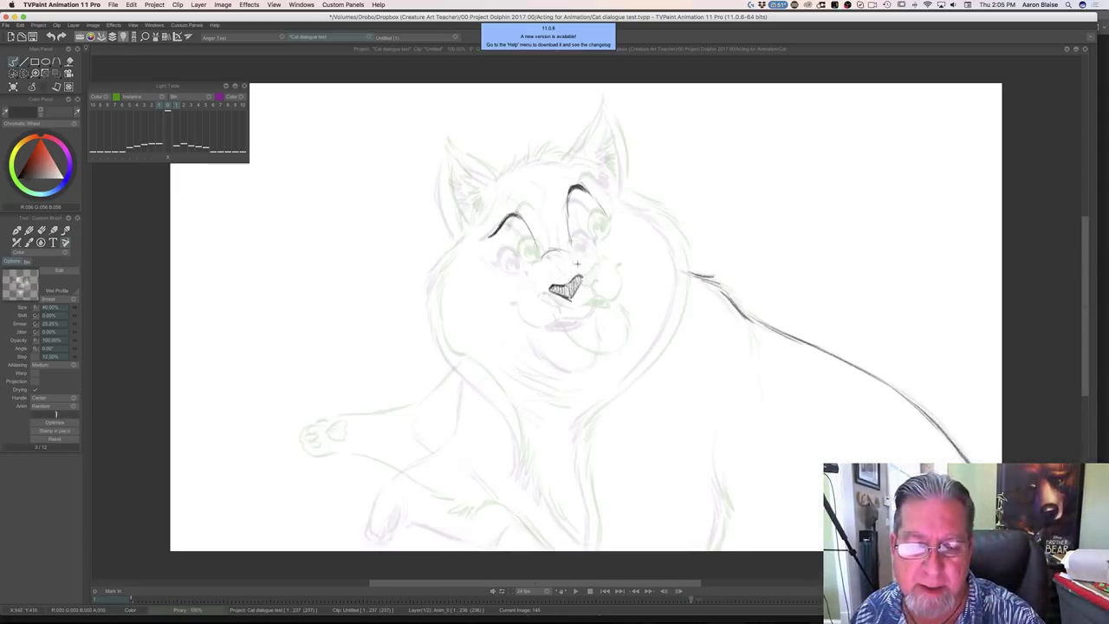
mouse_move(572, 258)
mouse_down()
mouse_move(584, 274)
mouse_move(546, 284)
mouse_up()
key(Left)
key(Right)
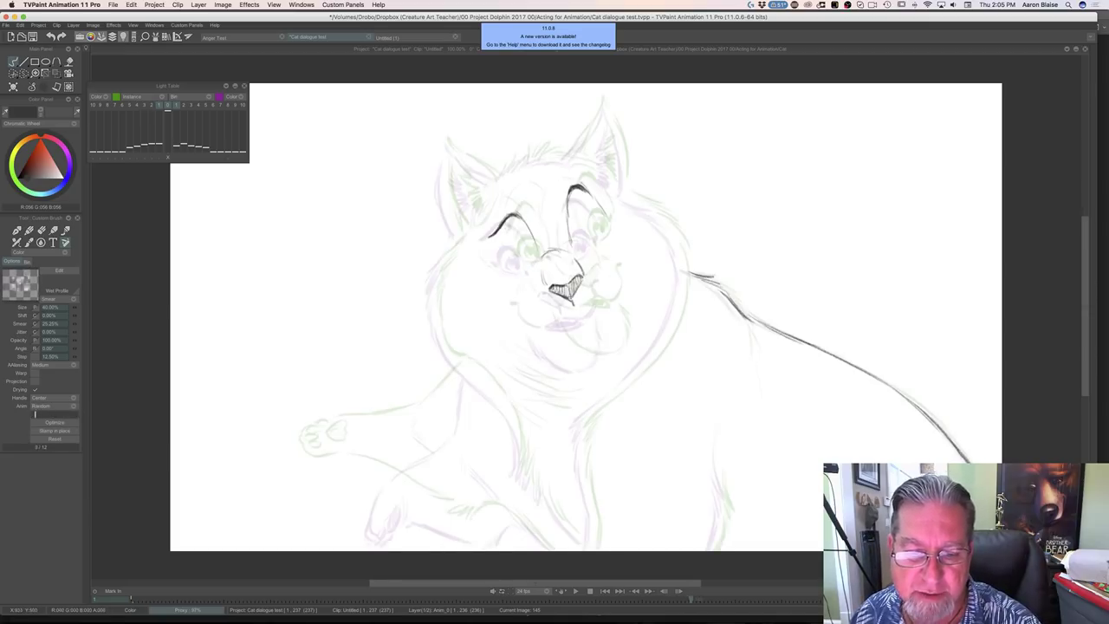
key(Left)
key(Right)
key(Left)
key(Right)
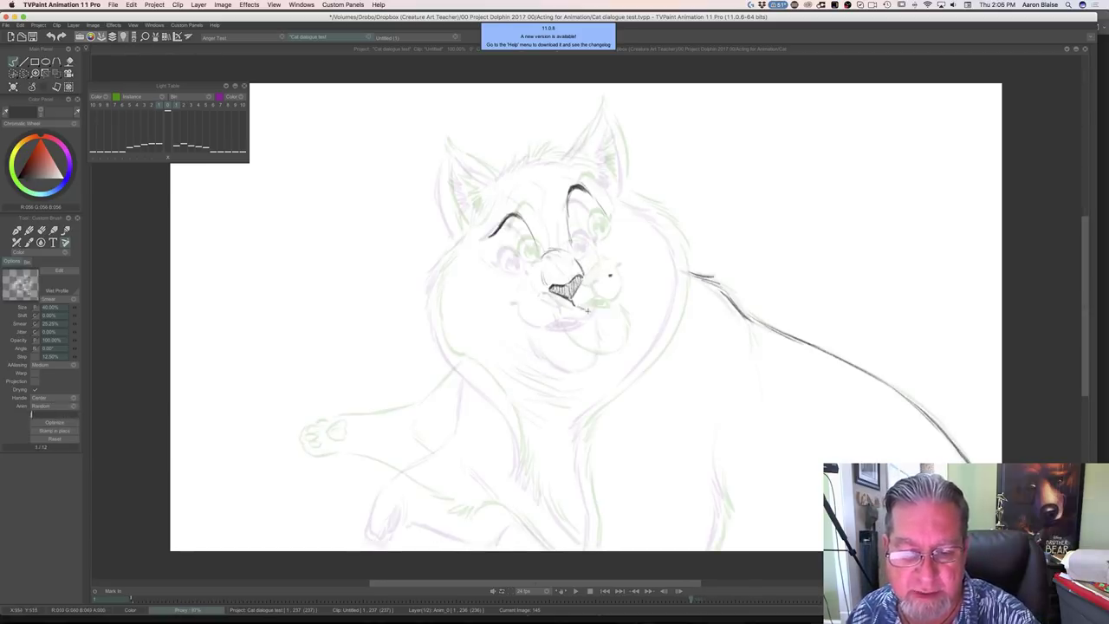
Draw the upper lip curving up into the far cheek on frame 145
mouse_move(596, 300)
mouse_down()
mouse_move(605, 309)
mouse_move(610, 287)
mouse_move(607, 298)
mouse_up()
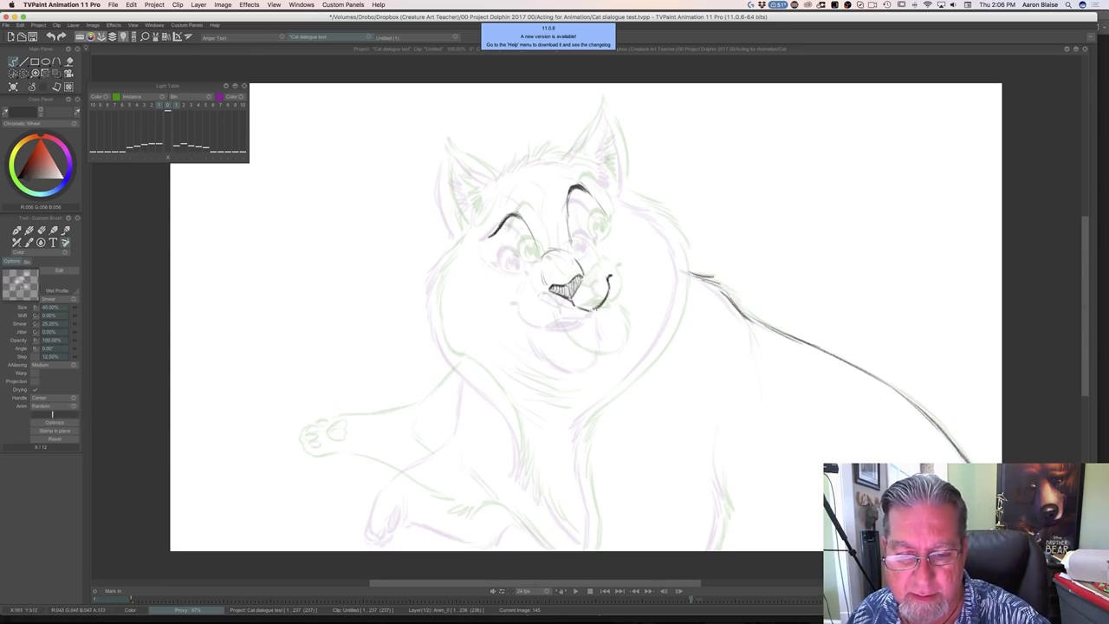
key(Left)
key(Right)
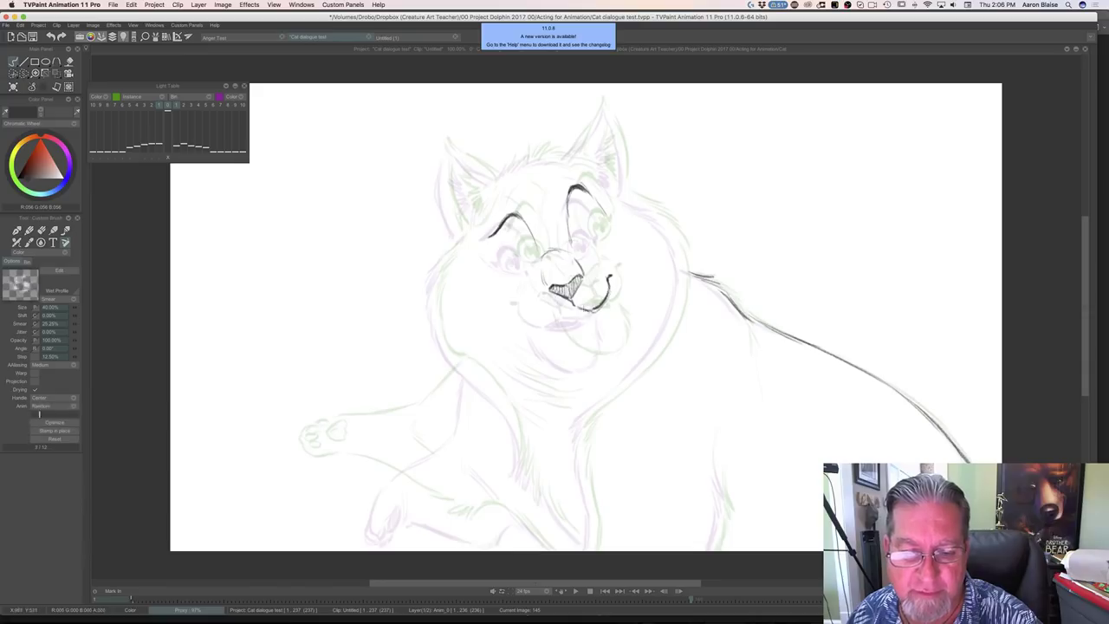
Draw the near side of the upper lip with its mouth corner on frame 145, flipping against the previous drawing
drag(573, 309, 567, 317)
key(Left)
key(Right)
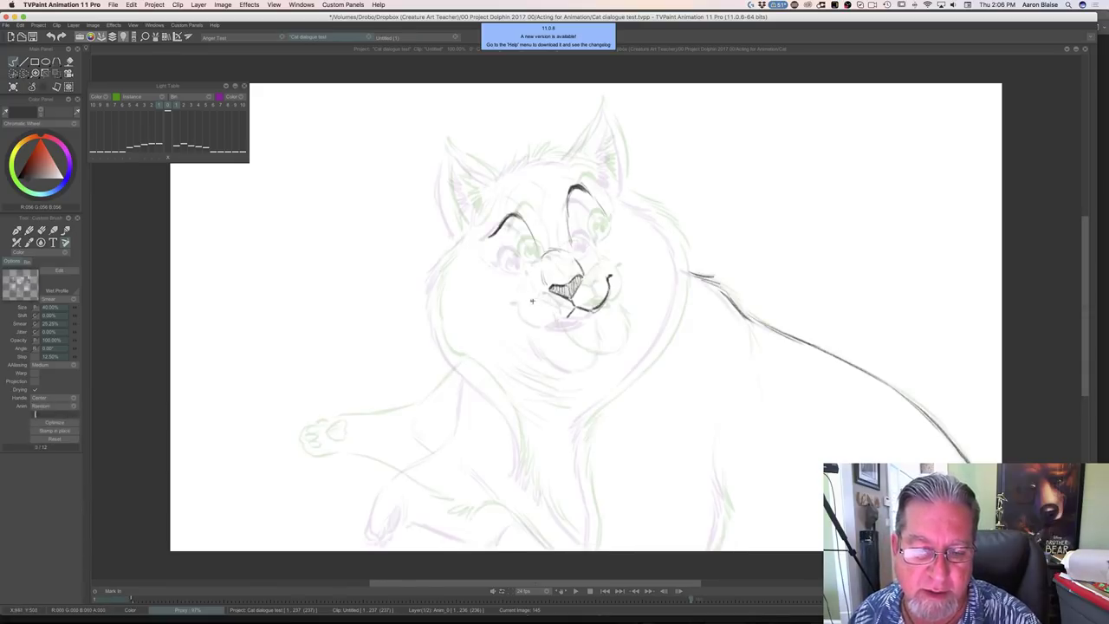
mouse_move(533, 304)
mouse_down()
mouse_move(554, 321)
mouse_move(571, 315)
mouse_move(561, 321)
mouse_up()
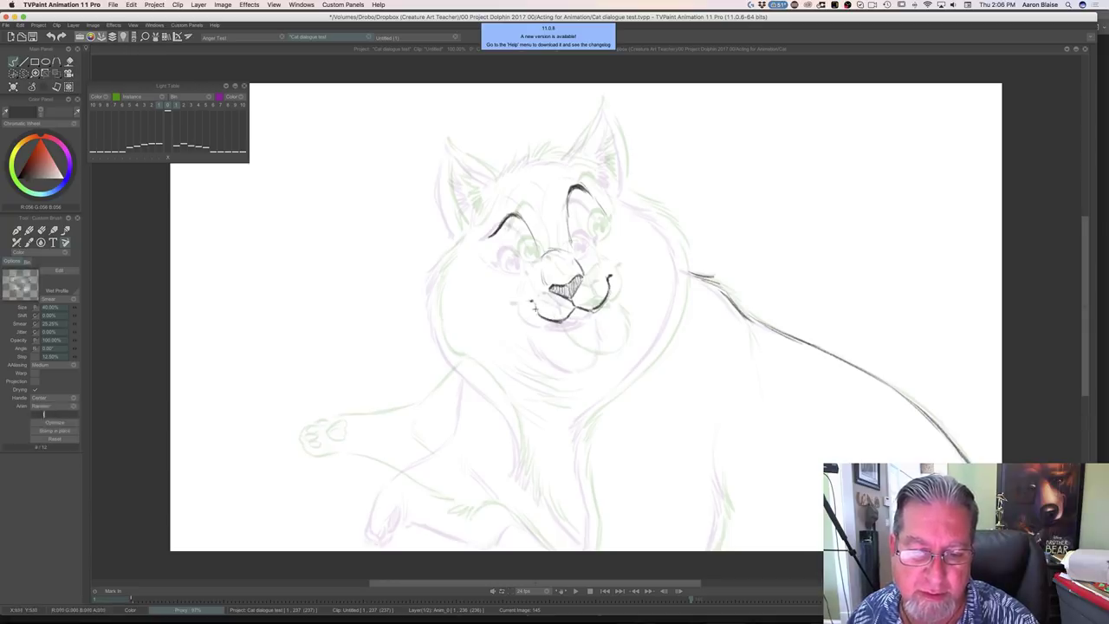
key(Left)
key(Right)
key(Left)
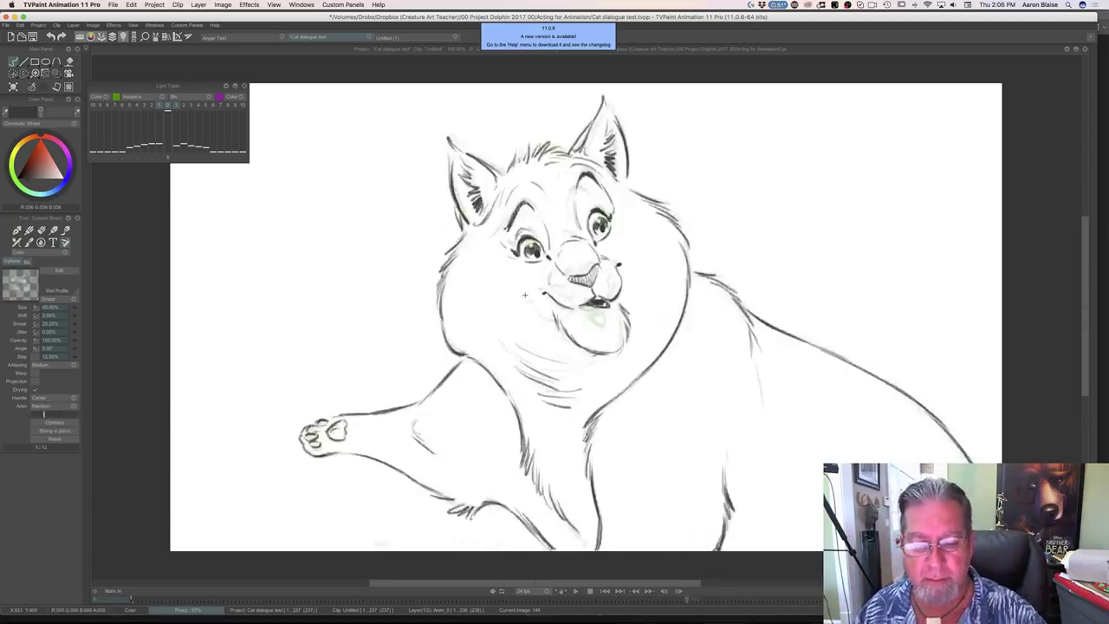
key(Right)
Draw the small open mouth below the nose on frame 145, shade its inside, and check it against the previous drawing
mouse_move(594, 315)
mouse_down()
mouse_move(592, 323)
mouse_move(559, 321)
mouse_move(594, 324)
mouse_move(557, 322)
mouse_move(572, 313)
mouse_up()
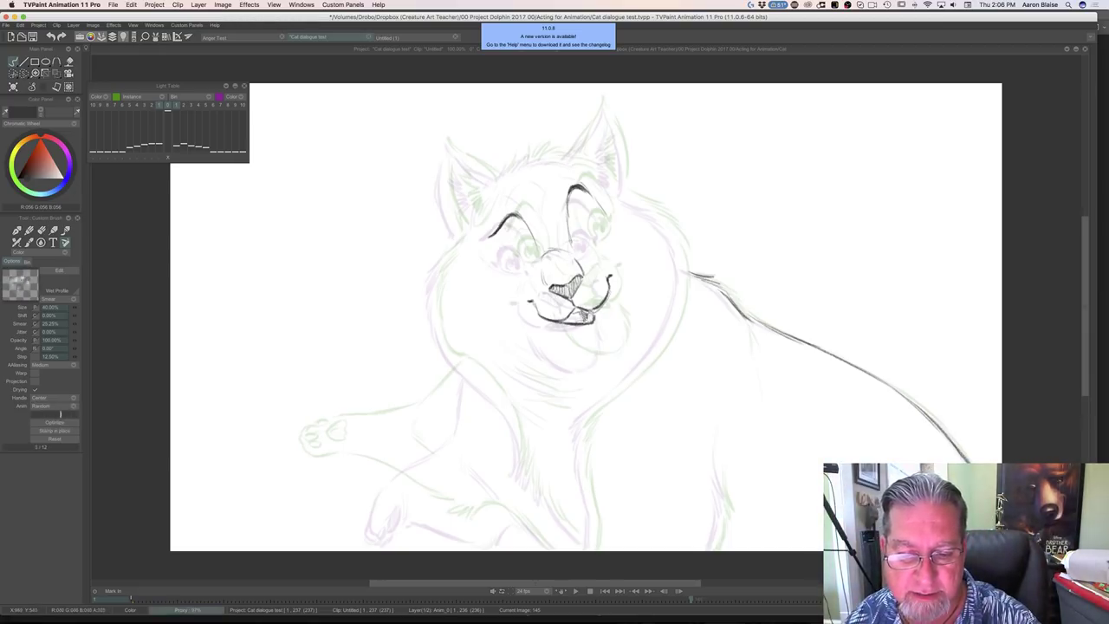
drag(579, 316, 568, 321)
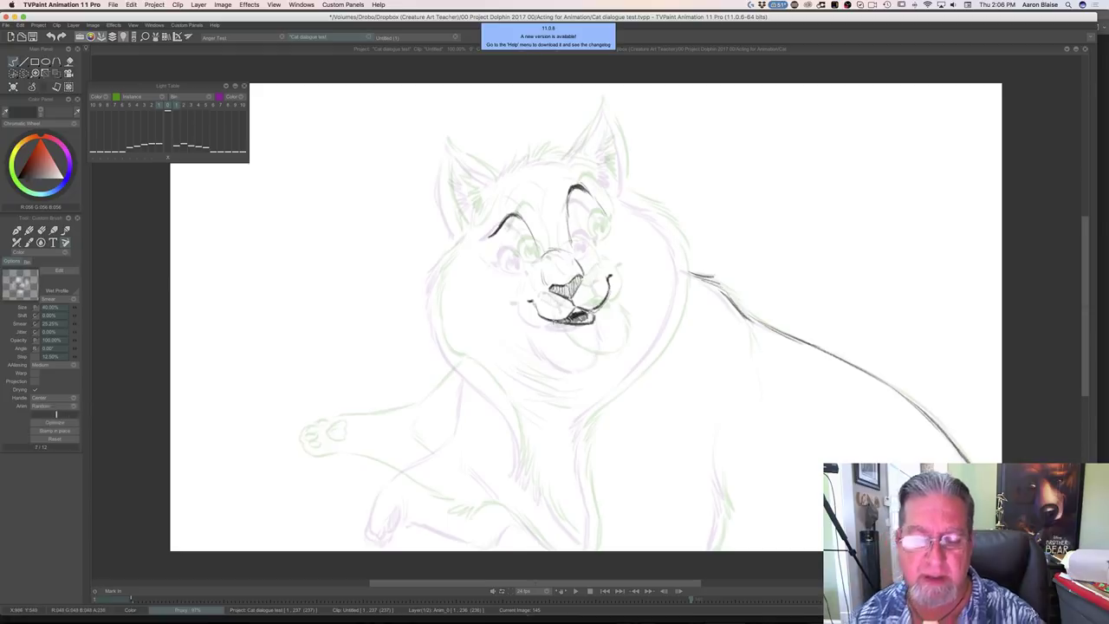
key(Left)
key(Right)
key(Left)
key(Right)
key(Left)
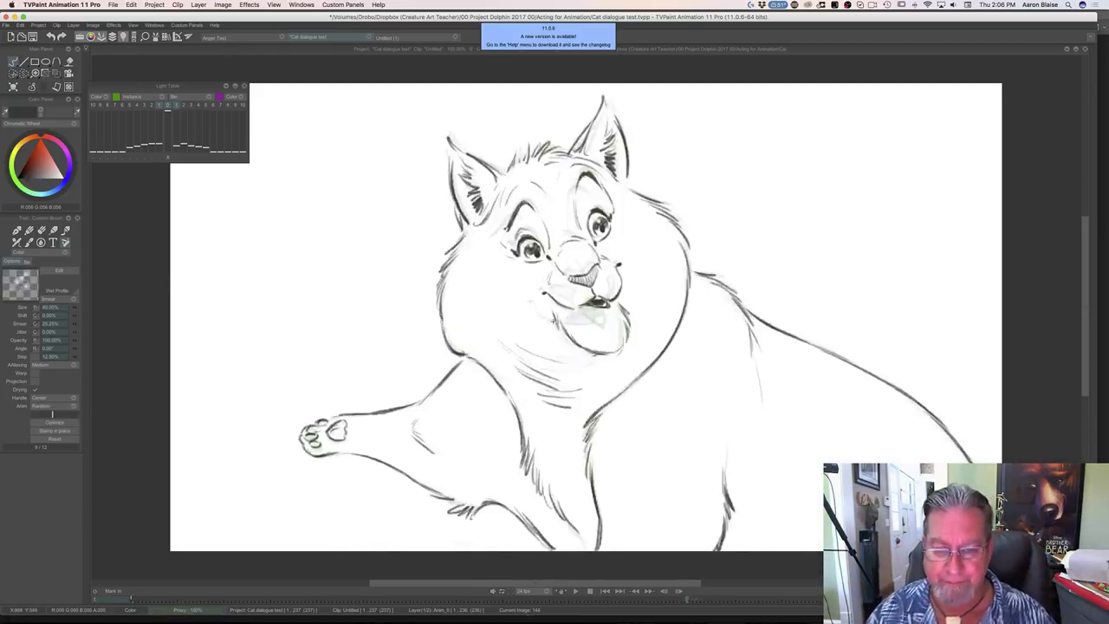
key(Right)
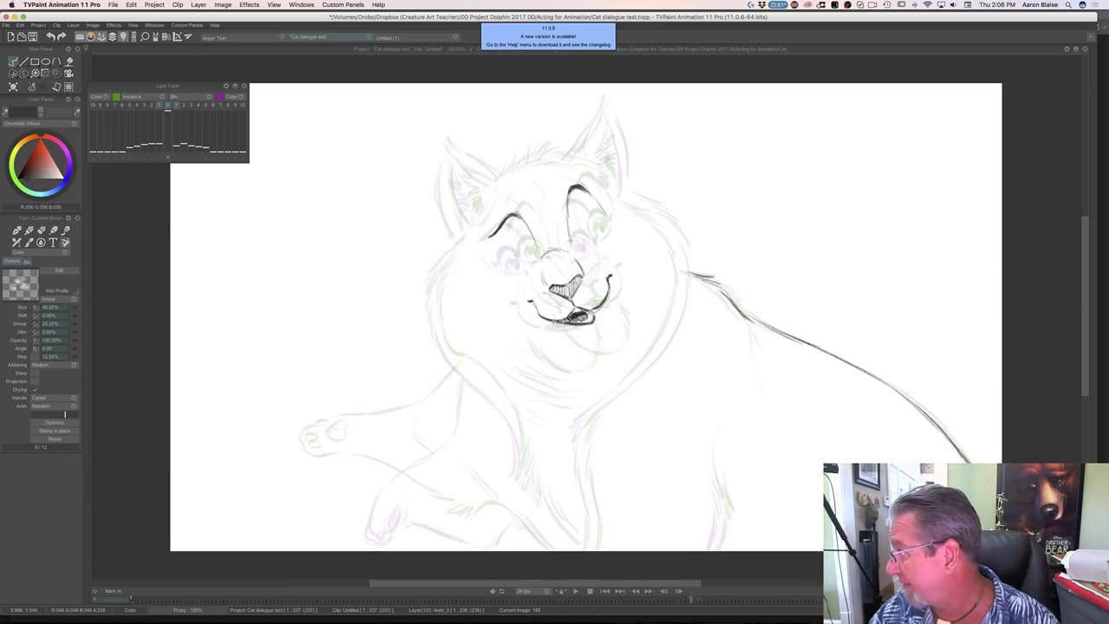
key(Left)
key(Right)
key(Left)
key(Right)
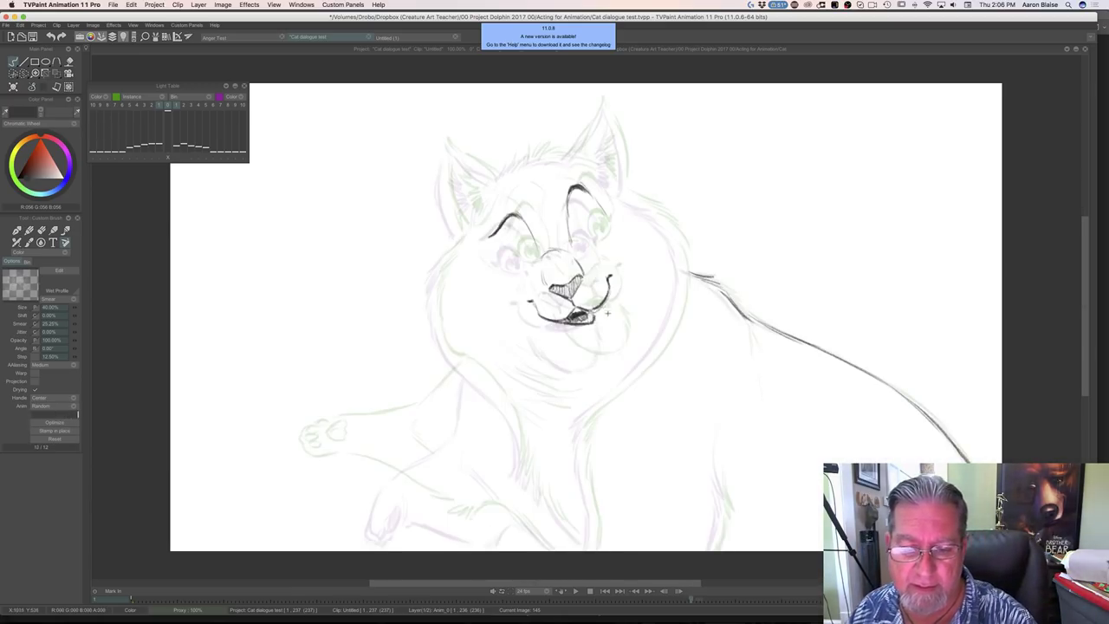
Draw the furry chin and lower jaw contour under the mouth on frame 145, flipping against the previous drawing
drag(605, 312, 614, 330)
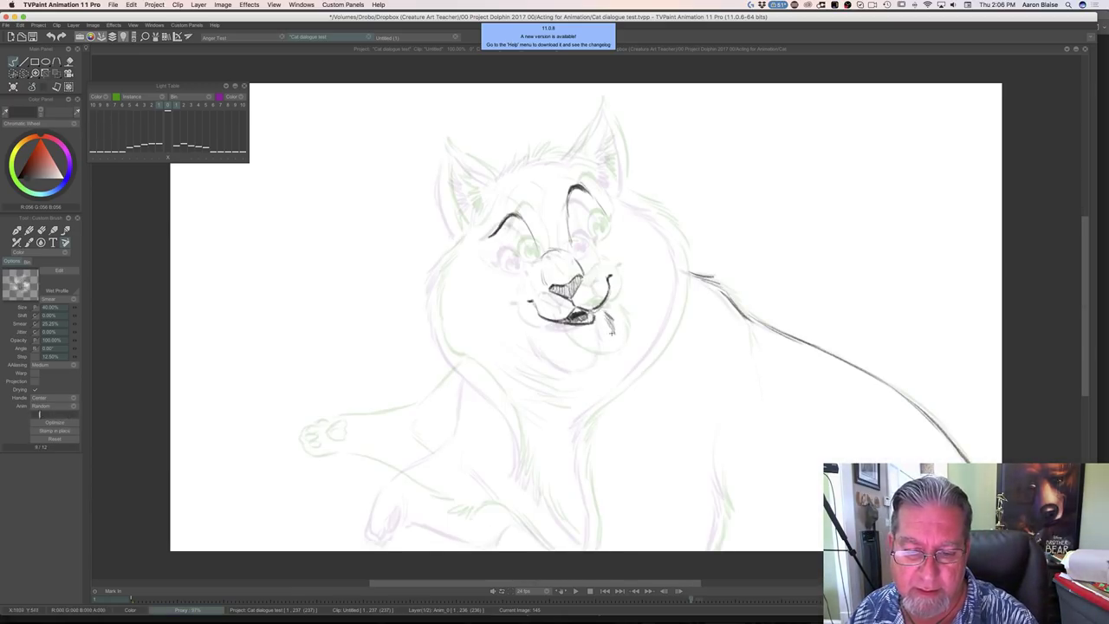
key(Right)
key(Right)
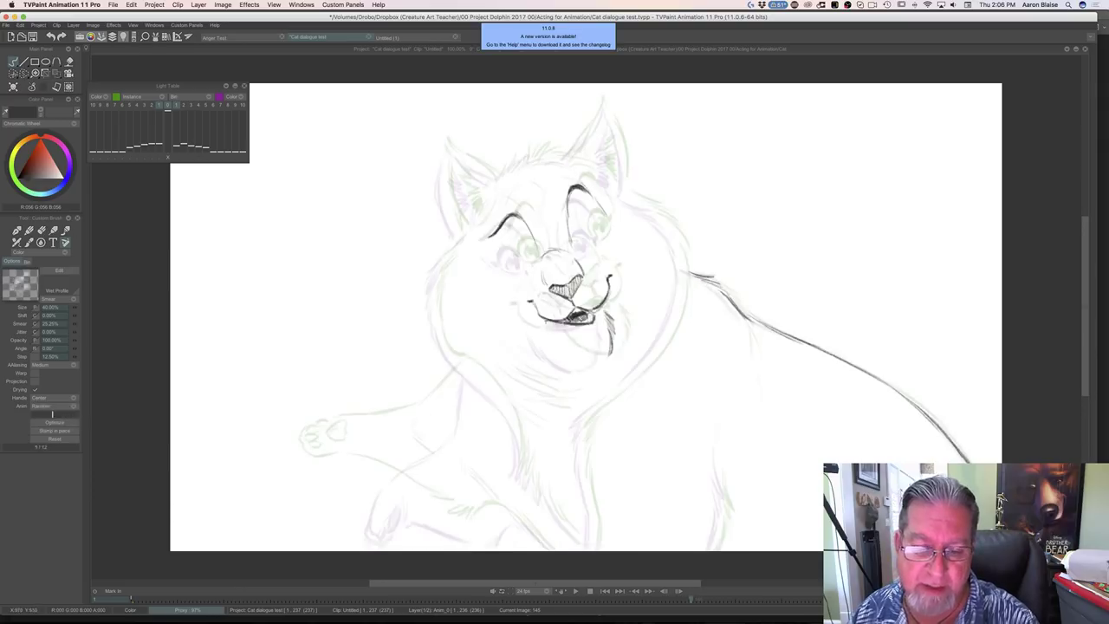
mouse_move(543, 327)
mouse_down()
mouse_move(582, 362)
mouse_move(610, 345)
mouse_move(596, 359)
mouse_move(559, 345)
mouse_up()
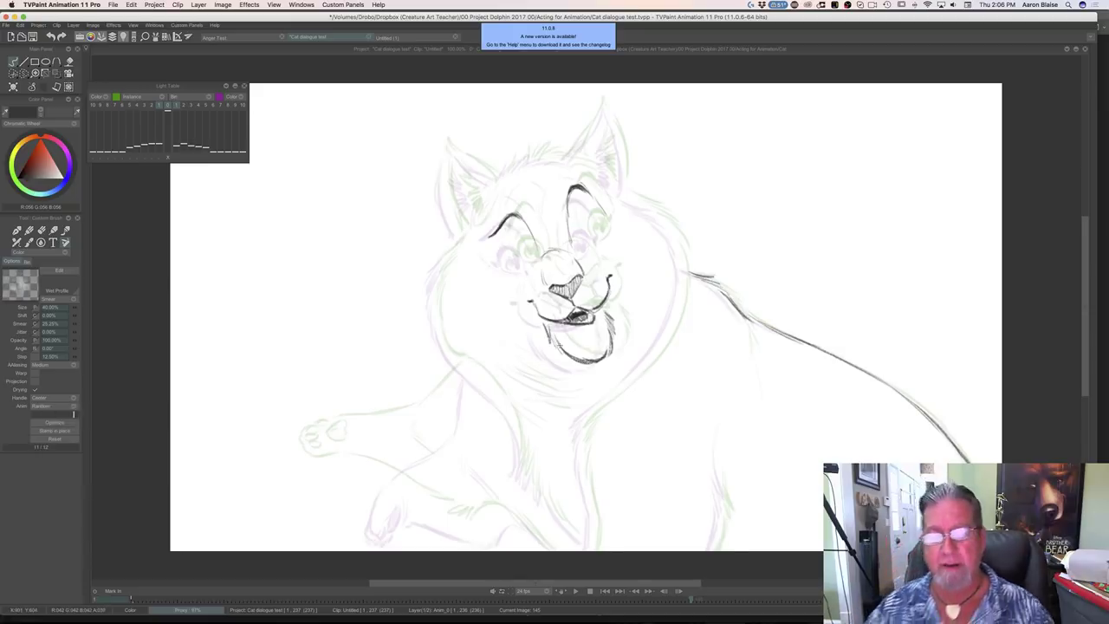
key(Left)
key(Right)
key(Left)
key(Right)
key(Left)
key(Right)
key(Left)
key(Right)
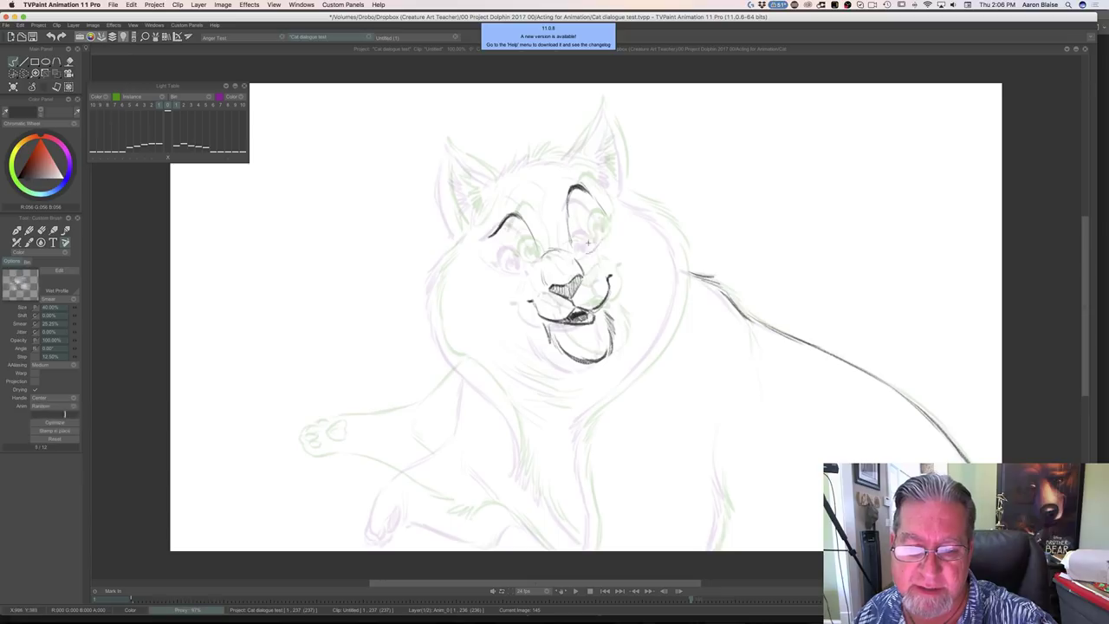
Draw the far eye's outline, iris and dark upper lid on frame 145, flipping against the neighbouring drawings to check it
drag(586, 252, 605, 238)
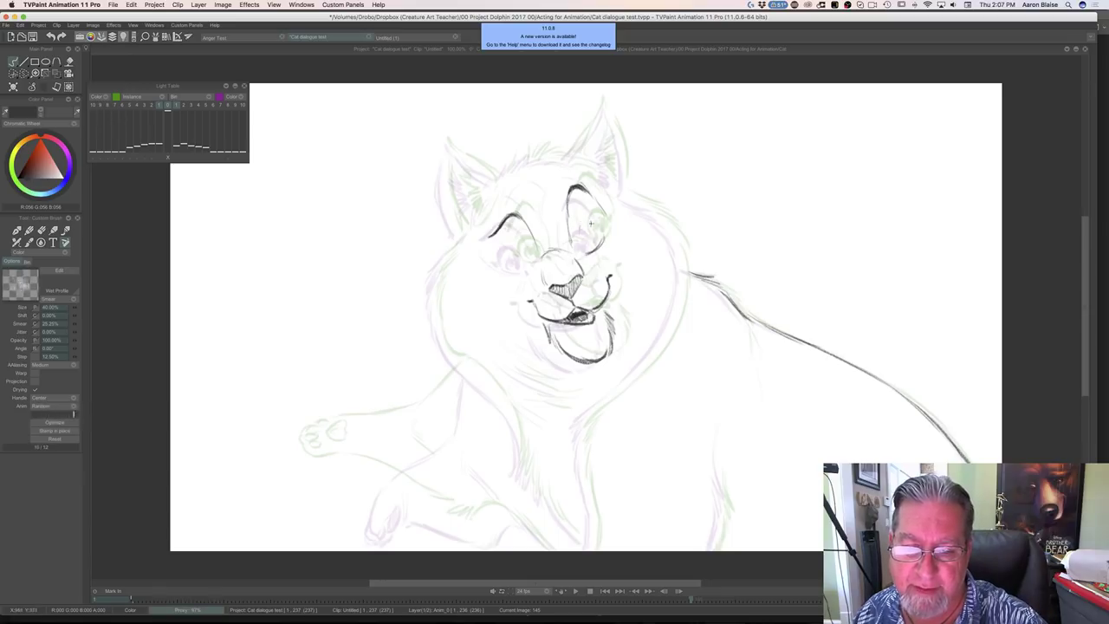
drag(597, 234, 580, 229)
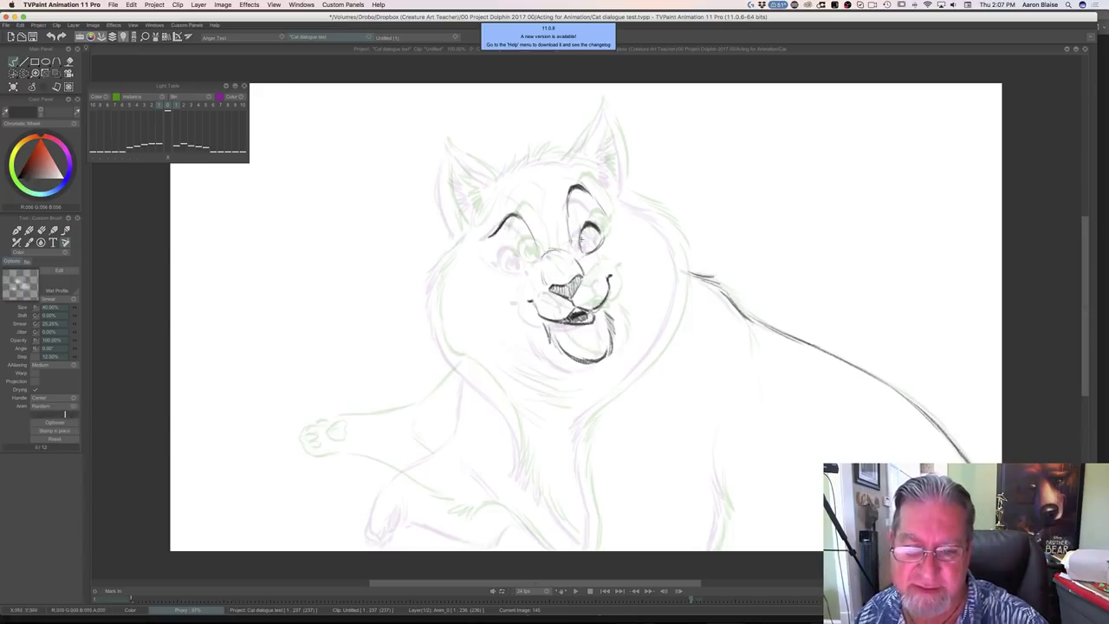
drag(596, 234, 601, 232)
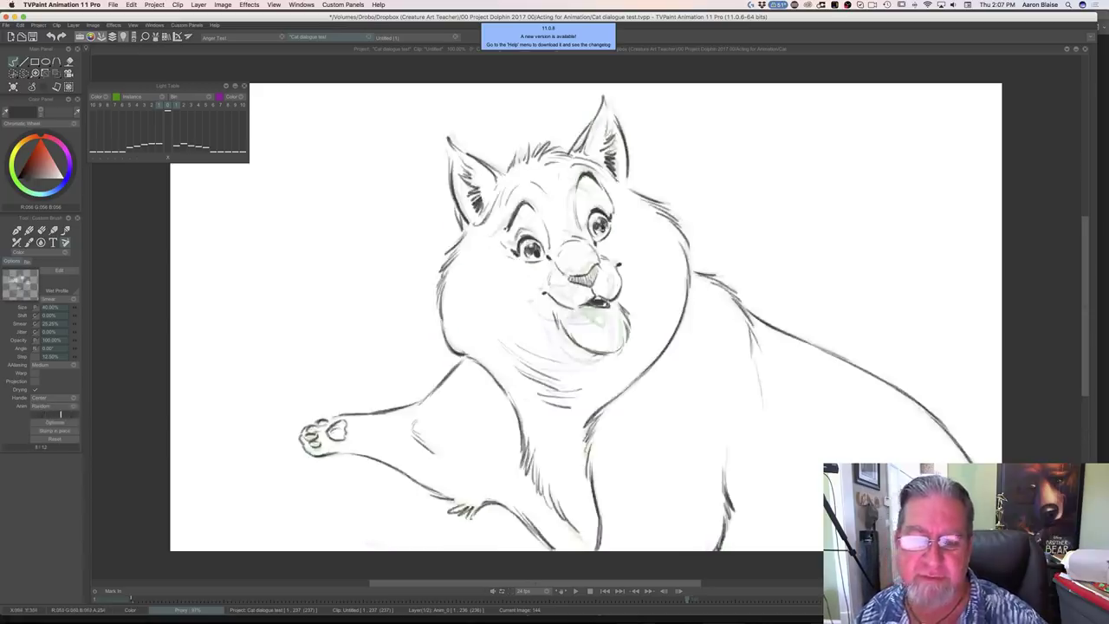
key(Right)
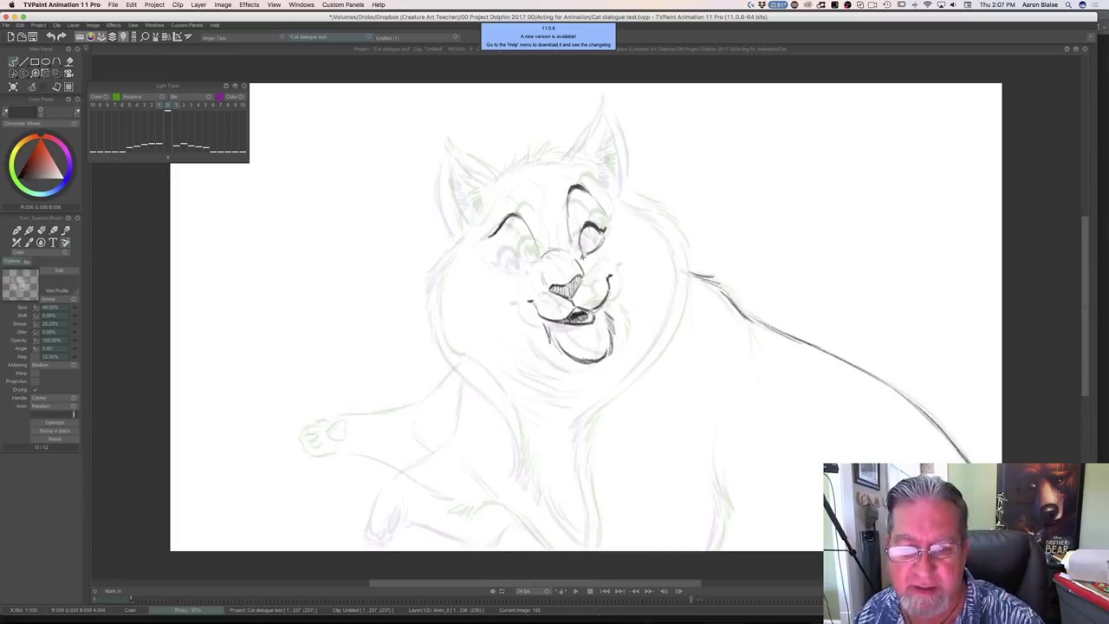
key(Left)
key(Right)
key(Left)
key(Right)
key(Right)
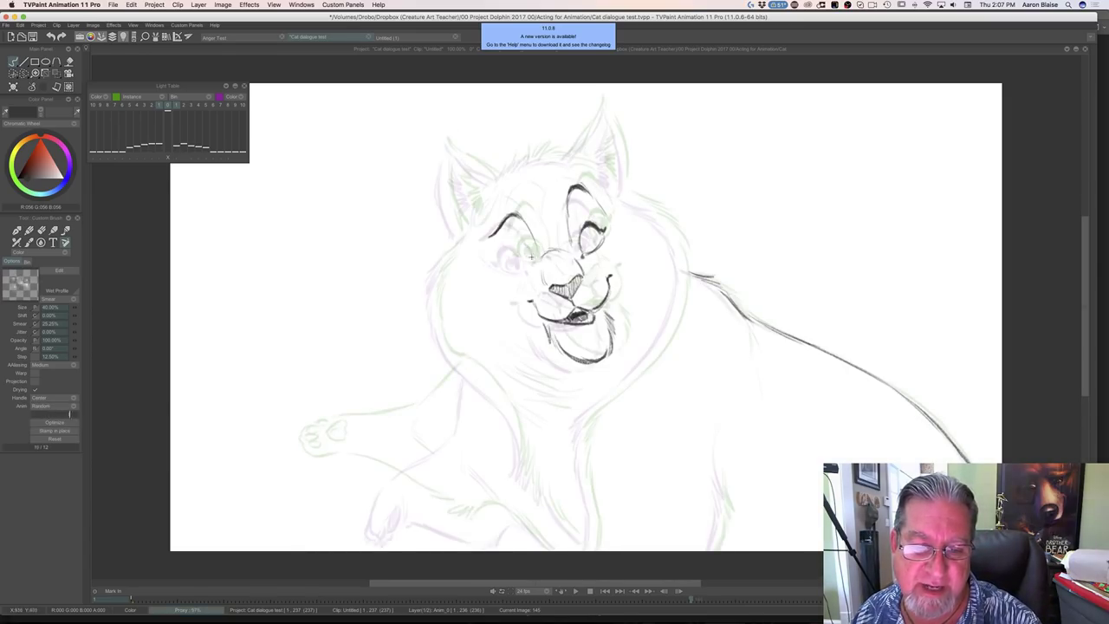
Draw the near eye with its upper lid, iris and pupil on frame 145, flipping against the neighbouring drawings
mouse_move(523, 245)
mouse_down()
mouse_move(510, 250)
mouse_move(522, 247)
mouse_up()
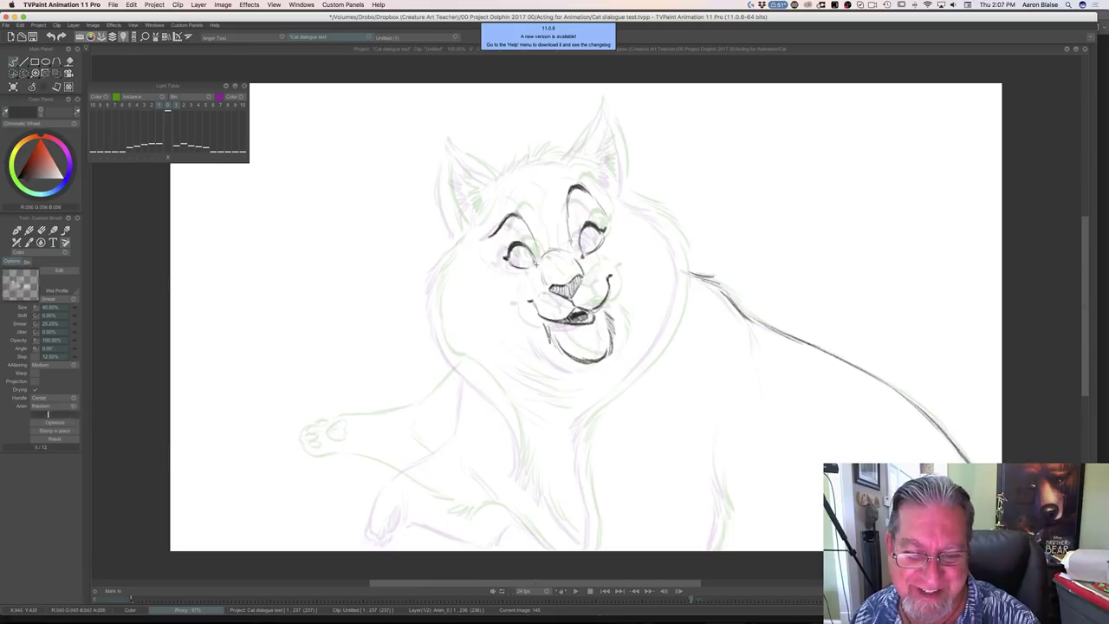
key(Left)
key(Right)
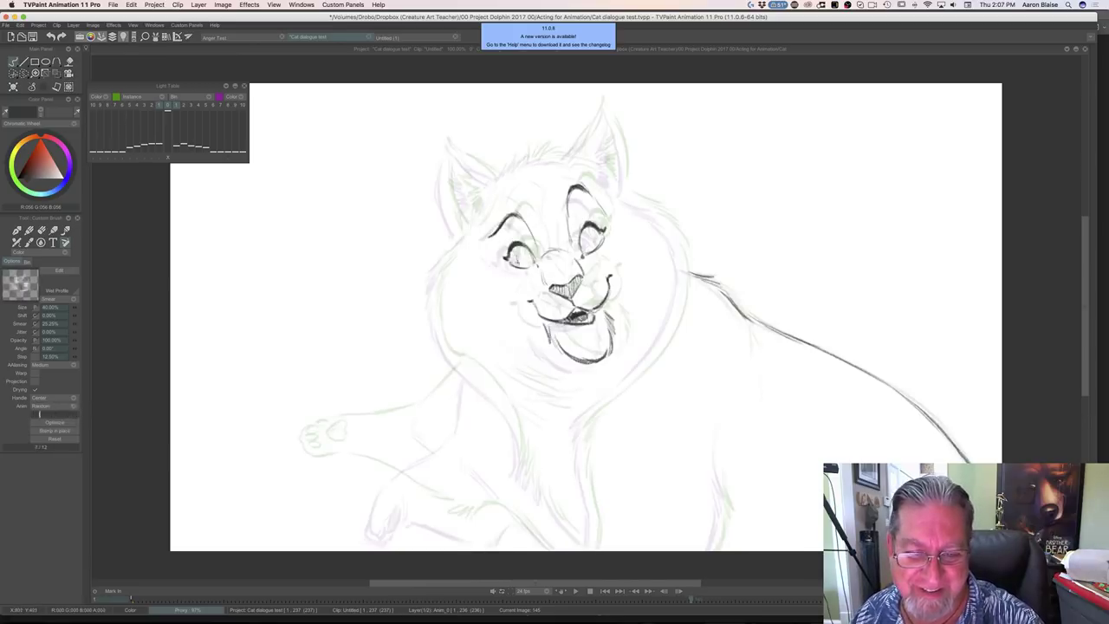
drag(523, 257, 522, 260)
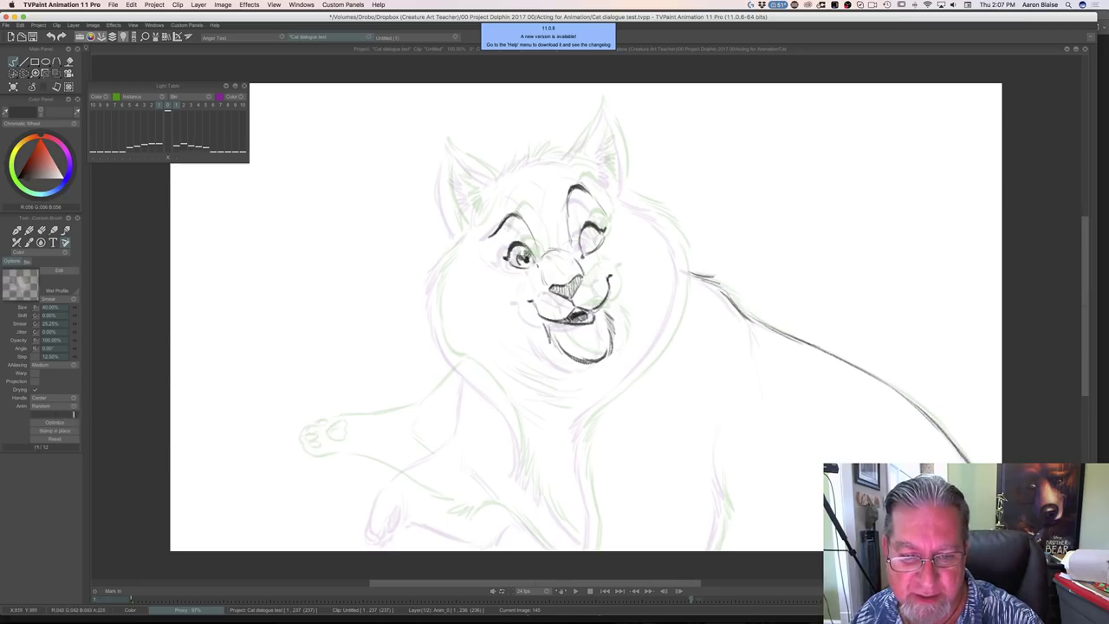
key(Right)
key(Left)
Fill in the far eye's pupil and add the light muzzle lines beside the nose on frame 145
mouse_move(586, 236)
mouse_down()
mouse_move(589, 249)
mouse_move(590, 239)
mouse_up()
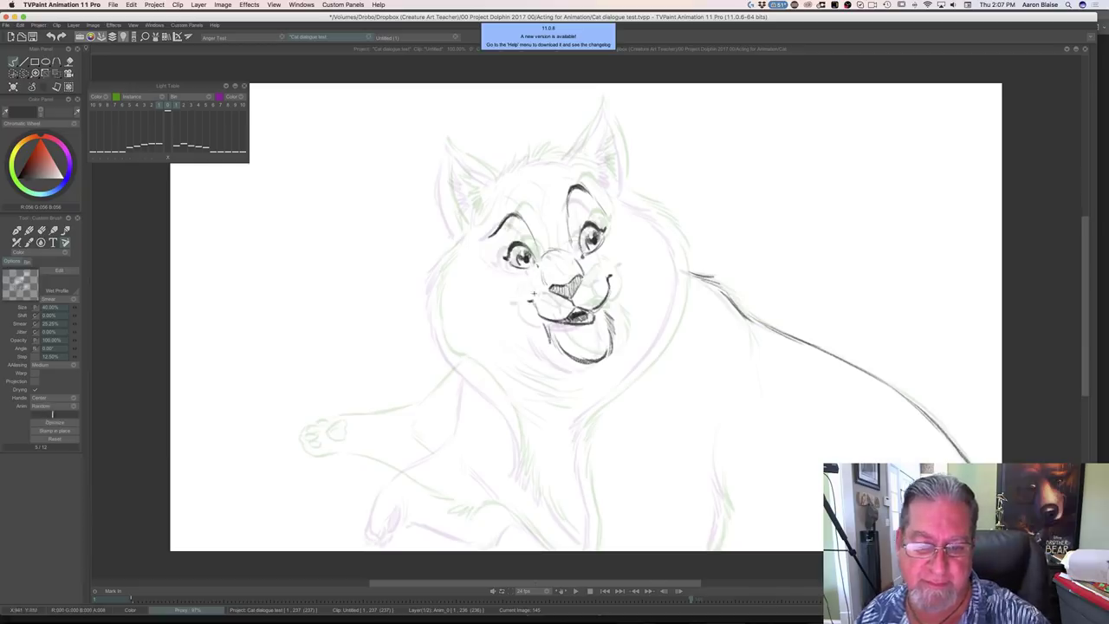
drag(535, 287, 594, 271)
key(Left)
key(Right)
Draw the far cheek ruff from below the ear around to the chest and down the foreleg line on frame 145
mouse_move(623, 198)
mouse_down()
mouse_move(652, 206)
mouse_move(637, 206)
mouse_move(677, 245)
mouse_move(652, 359)
mouse_up()
drag(675, 303, 631, 376)
mouse_move(639, 372)
mouse_down()
mouse_move(578, 425)
mouse_move(592, 549)
mouse_up()
key(Left)
key(Right)
Draw the furry back edge of the far foreleg on frame 145 and flip through the neighbouring drawings to check it
mouse_move(718, 452)
mouse_down()
mouse_move(728, 505)
mouse_move(712, 549)
mouse_up()
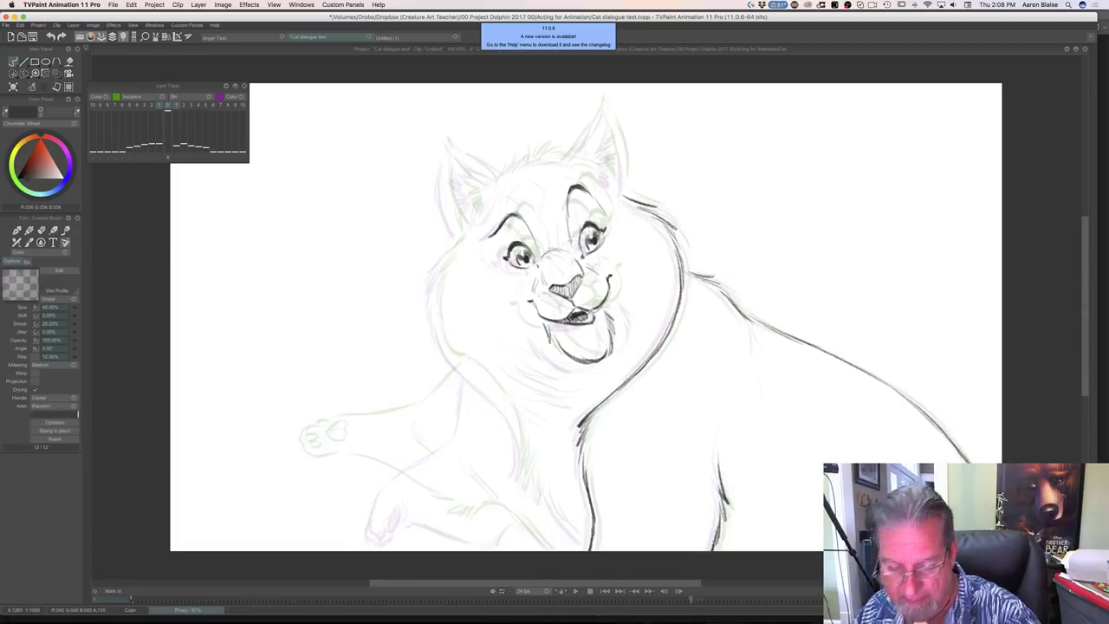
key(Left)
key(Left)
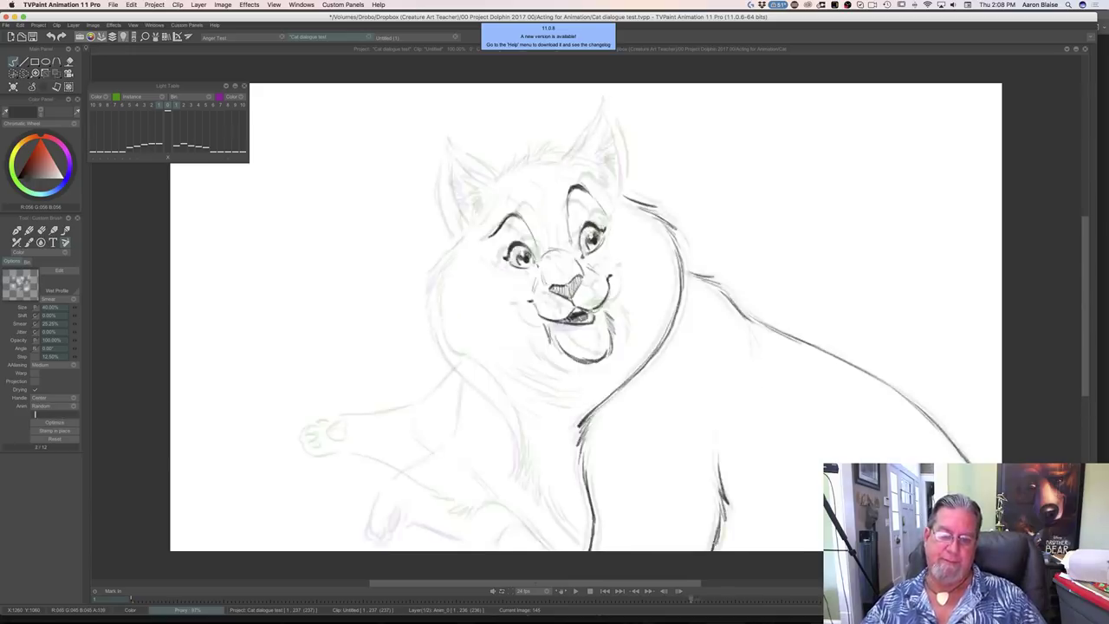
key(Right)
key(Right)
key(Left)
key(Right)
key(Left)
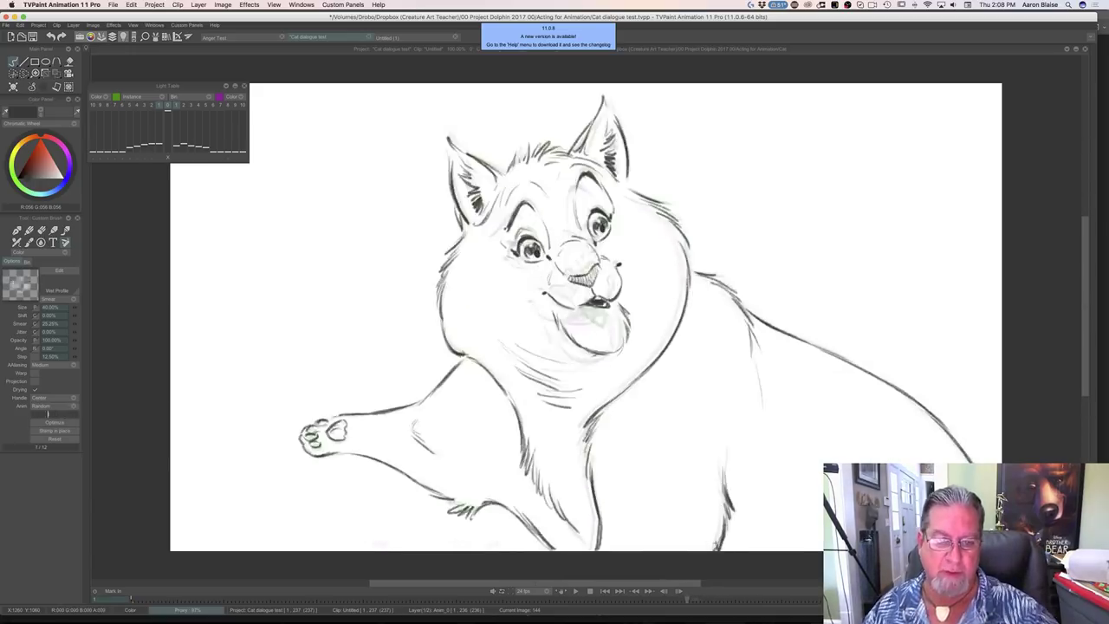
key(Right)
Draw the near cheek ruff and the furry chest edge below it on frame 145, flipping against the neighbouring drawings
mouse_move(443, 254)
mouse_down()
mouse_move(431, 316)
mouse_move(468, 383)
mouse_move(445, 353)
mouse_move(485, 387)
mouse_move(481, 377)
mouse_move(524, 461)
mouse_move(524, 486)
mouse_move(541, 509)
mouse_move(543, 486)
mouse_move(578, 537)
mouse_up()
key(Right)
key(Left)
key(Right)
key(Left)
key(Right)
key(Left)
key(Left)
key(Right)
key(Left)
key(Right)
Draw the curved neck fur lines under the chin on frame 145, checking against the previous drawing
drag(519, 356, 596, 372)
mouse_move(509, 373)
mouse_down()
mouse_move(557, 395)
mouse_move(557, 407)
mouse_up()
key(Left)
key(Right)
key(Left)
key(Right)
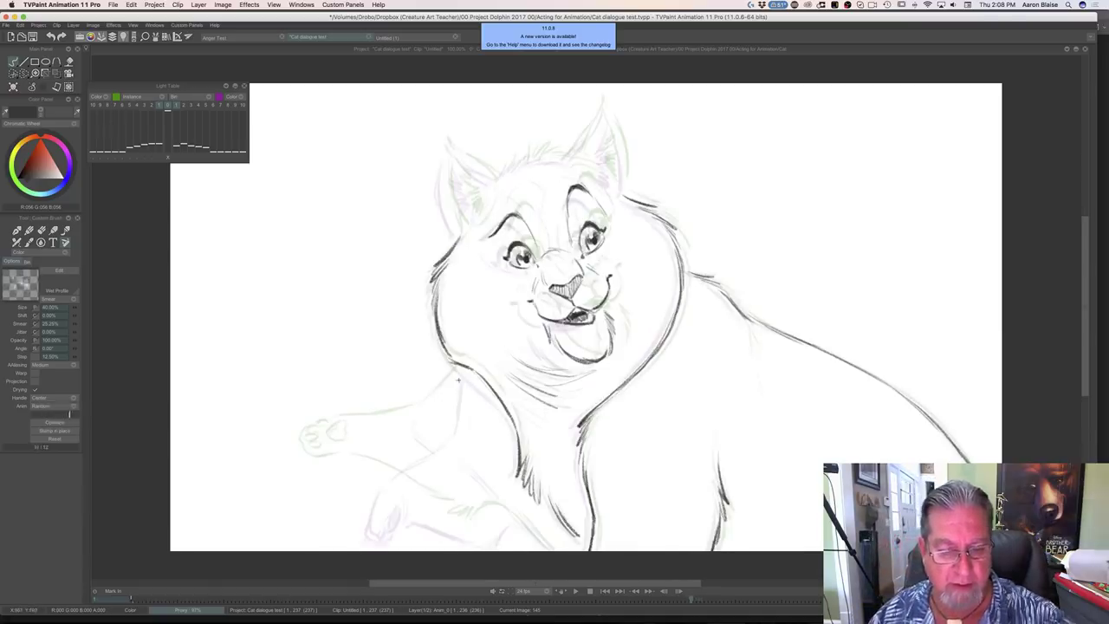
Draw the upper contour of the raised foreleg from the cheek ruff to the paw on frame 145
drag(459, 369, 441, 395)
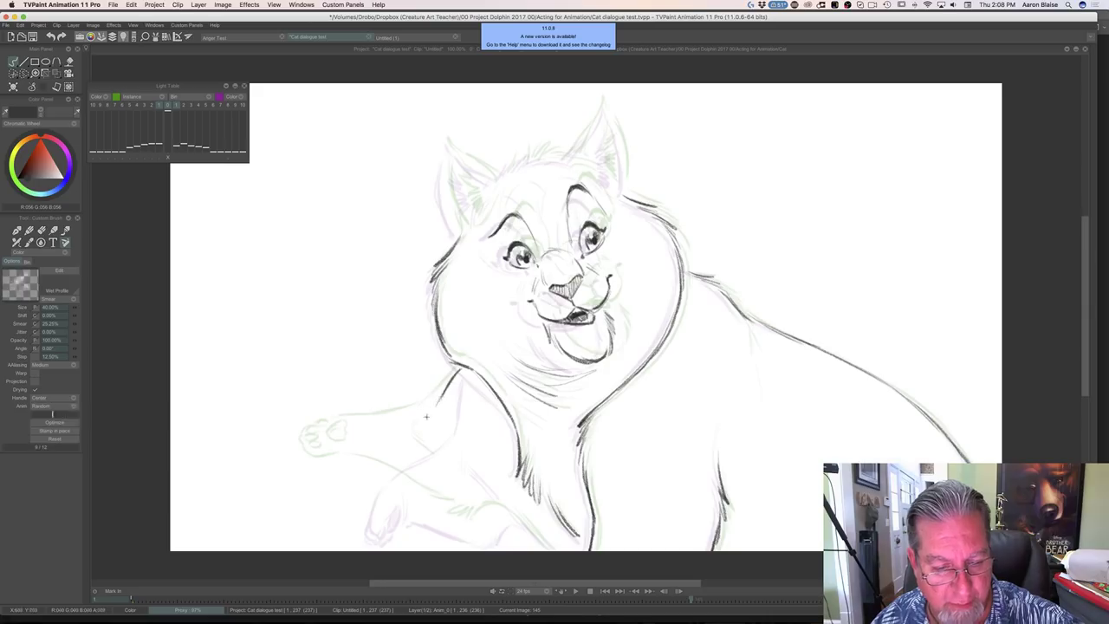
key(Right)
key(Left)
drag(426, 415, 322, 459)
key(Right)
key(Left)
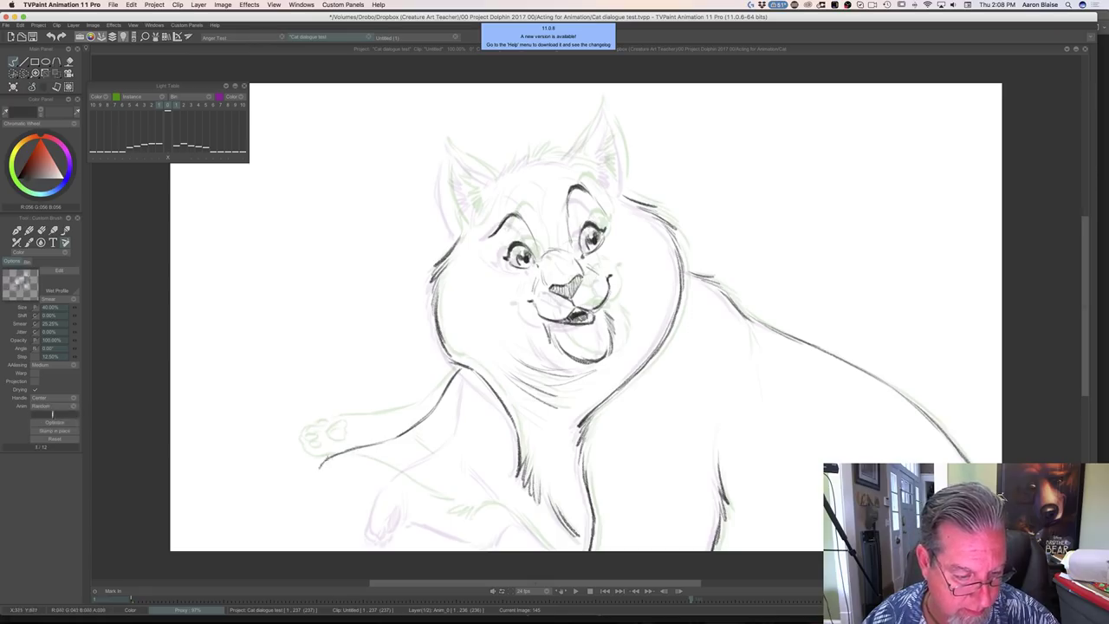
Draw the rounded outline of the raised paw on frame 145, flipping both ways to place it between the neighbouring poses
mouse_move(338, 453)
mouse_down()
mouse_move(314, 485)
mouse_move(352, 490)
mouse_move(312, 485)
mouse_up()
key(Left)
key(Right)
key(Left)
key(Right)
key(Right)
key(Left)
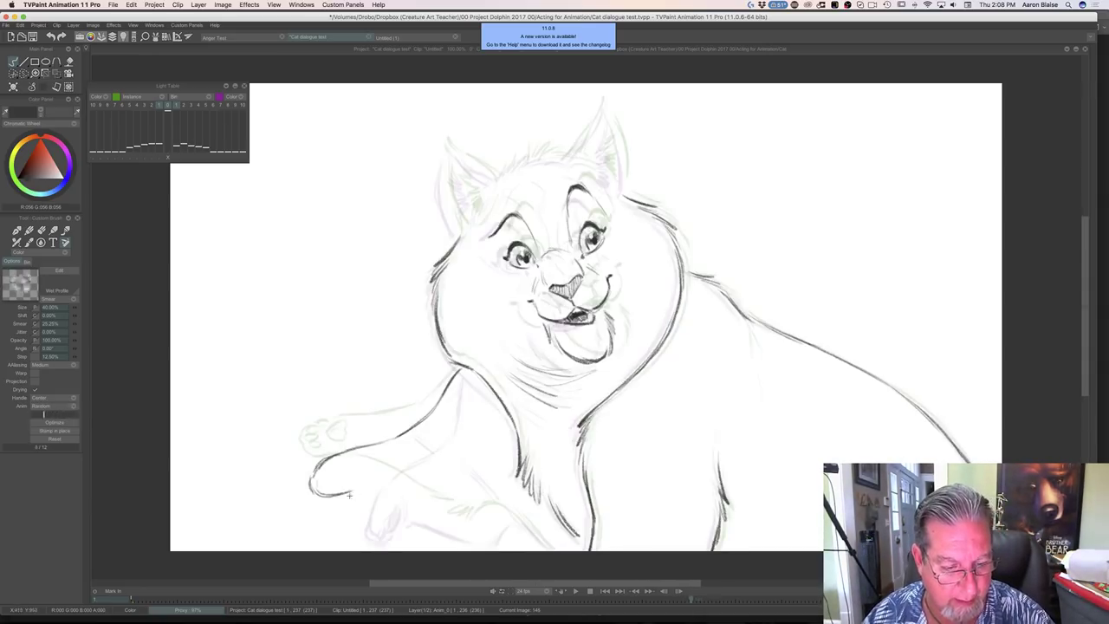
key(Right)
key(Left)
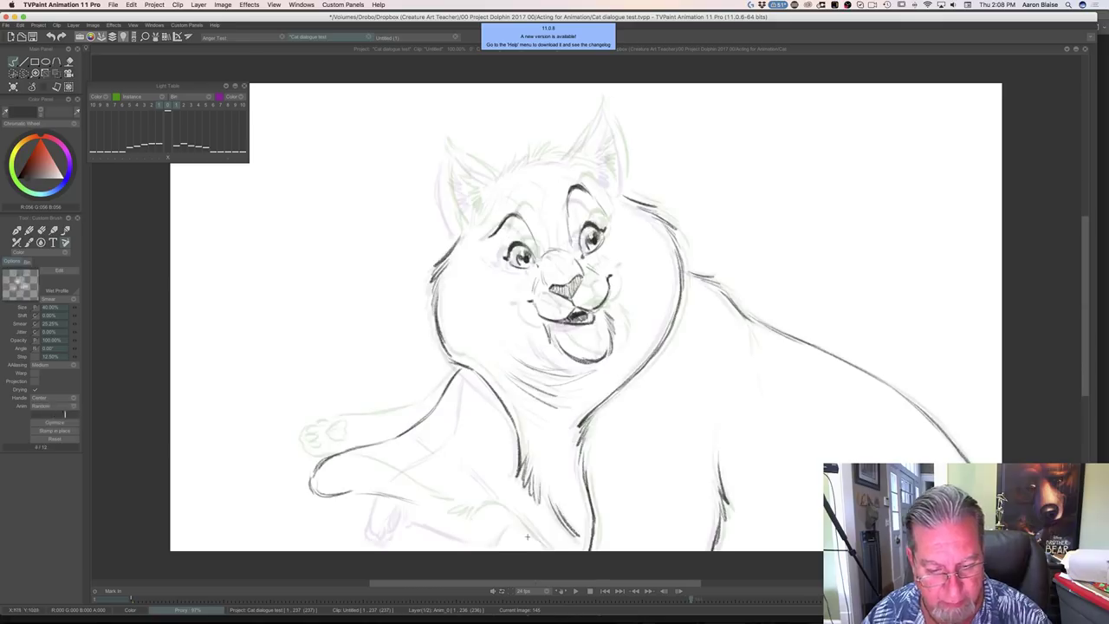
Draw the underside of the raised foreleg with its elbow fur on frame 145, flipping against the neighbouring drawings
mouse_move(523, 533)
mouse_down()
mouse_move(461, 524)
mouse_move(355, 492)
mouse_up()
key(Right)
key(Left)
key(Right)
key(Right)
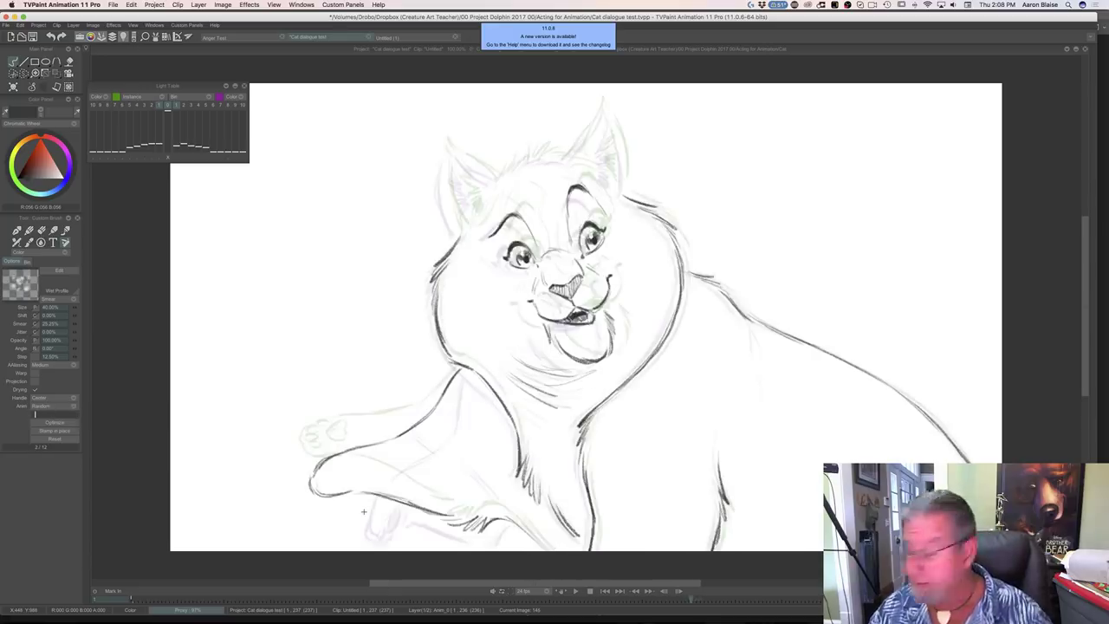
key(Right)
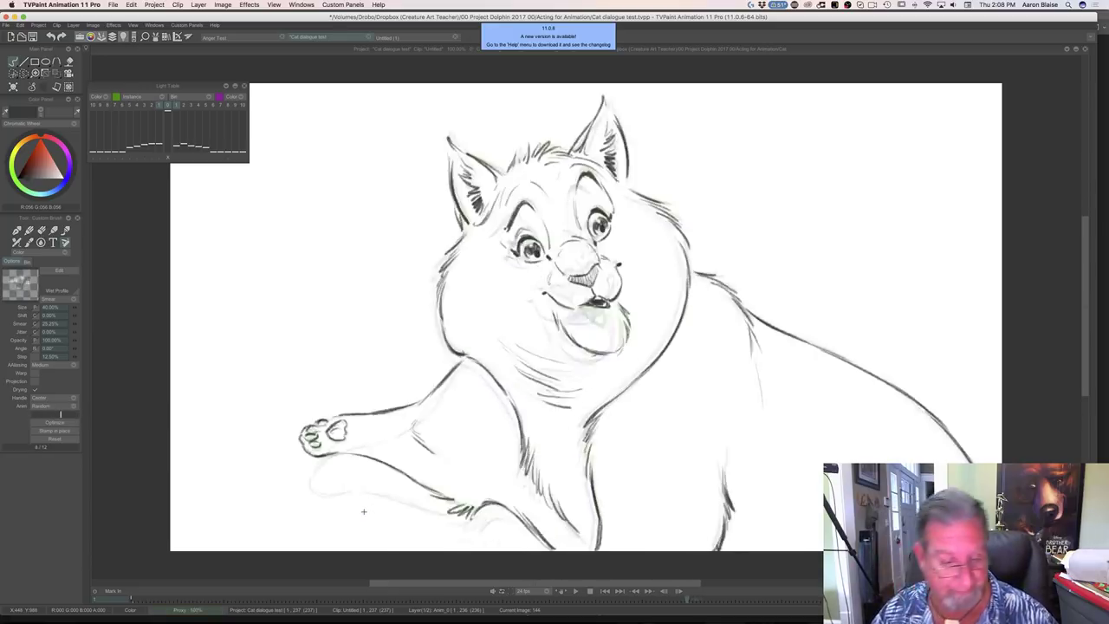
key(Left)
key(Right)
key(Left)
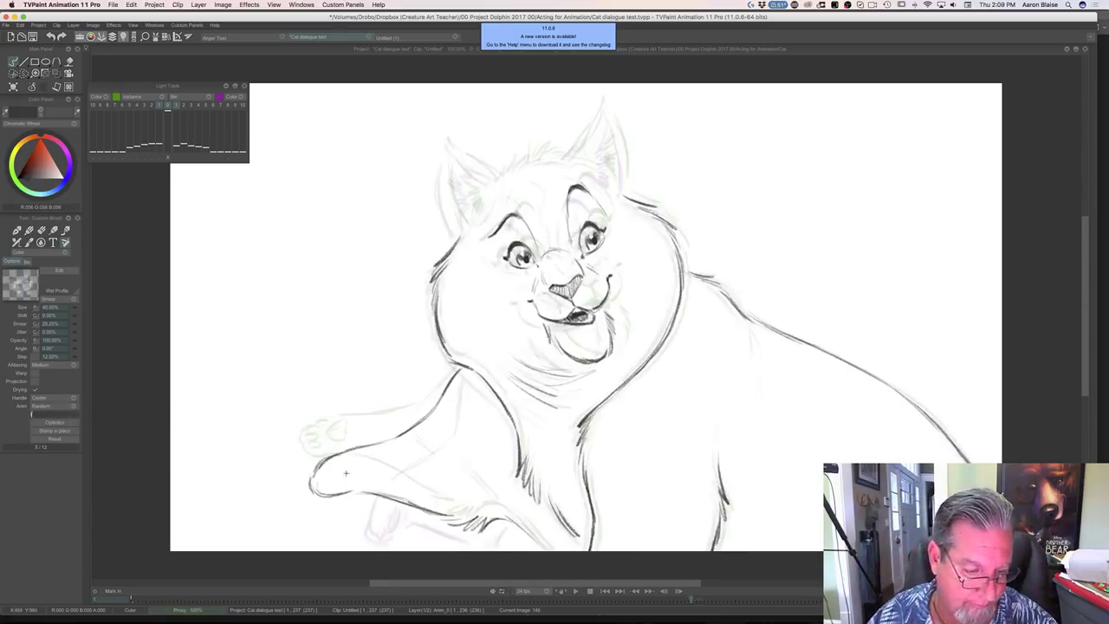
Draw the toe pads and large palm pad inside the raised paw on frame 145, comparing with the previous drawing
drag(347, 473, 350, 480)
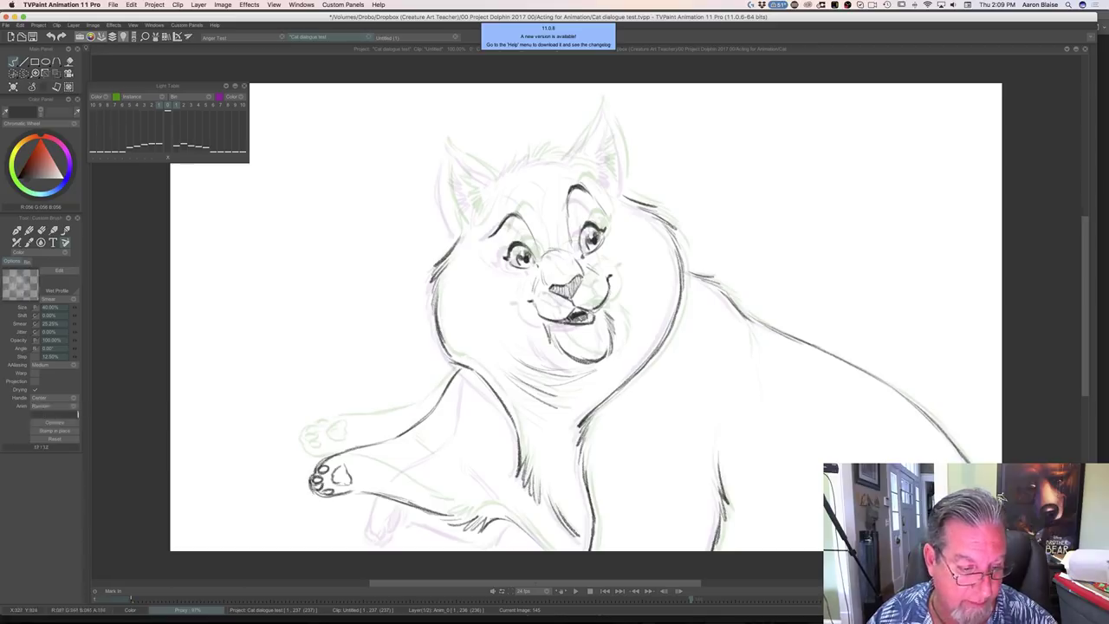
key(Left)
key(Right)
key(Left)
key(Right)
key(Left)
key(Right)
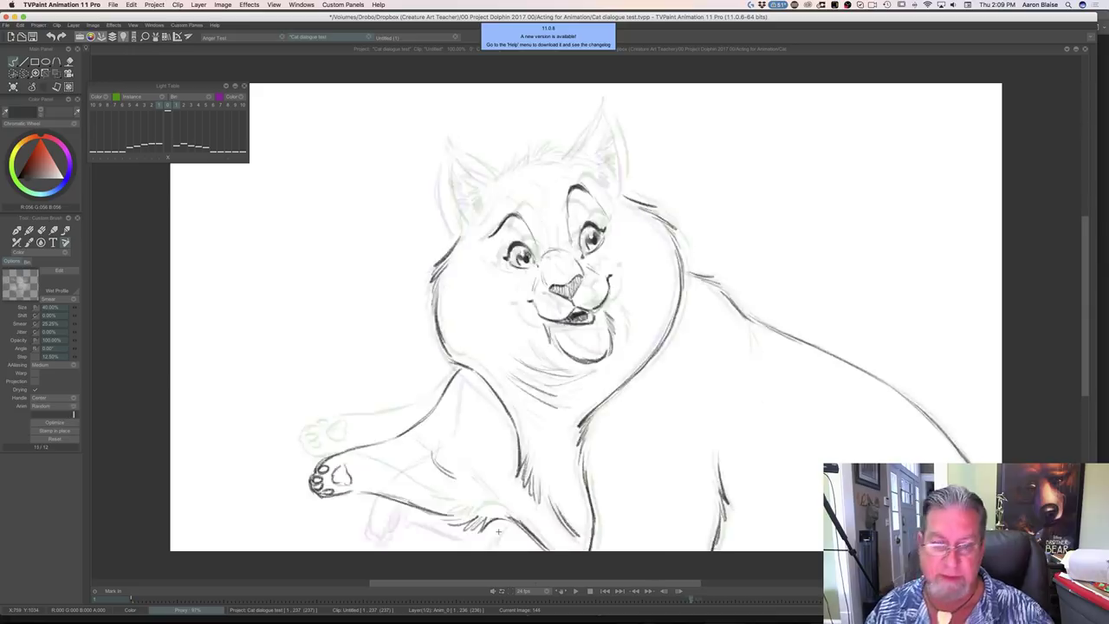
Draw the tufted fur along the top of the head between the ears on frame 145
mouse_move(506, 165)
mouse_down()
mouse_move(541, 151)
mouse_move(567, 159)
mouse_up()
key(Left)
key(Right)
Outline the near ear and hatch its inner fur on frame 145, flipping against the previous drawing
drag(489, 178, 469, 162)
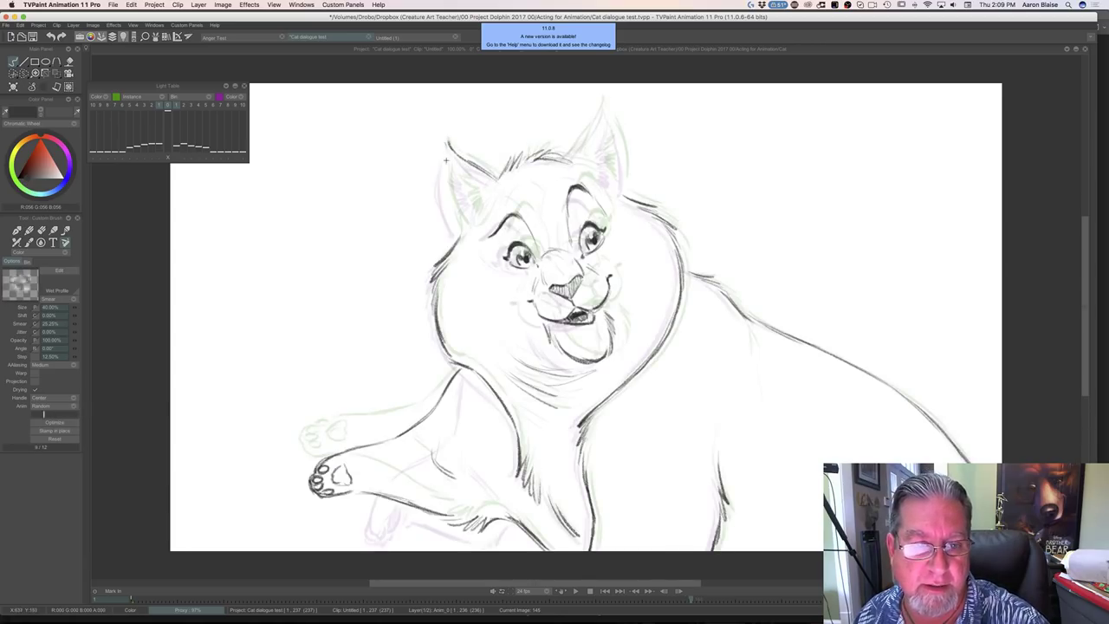
drag(443, 164, 460, 234)
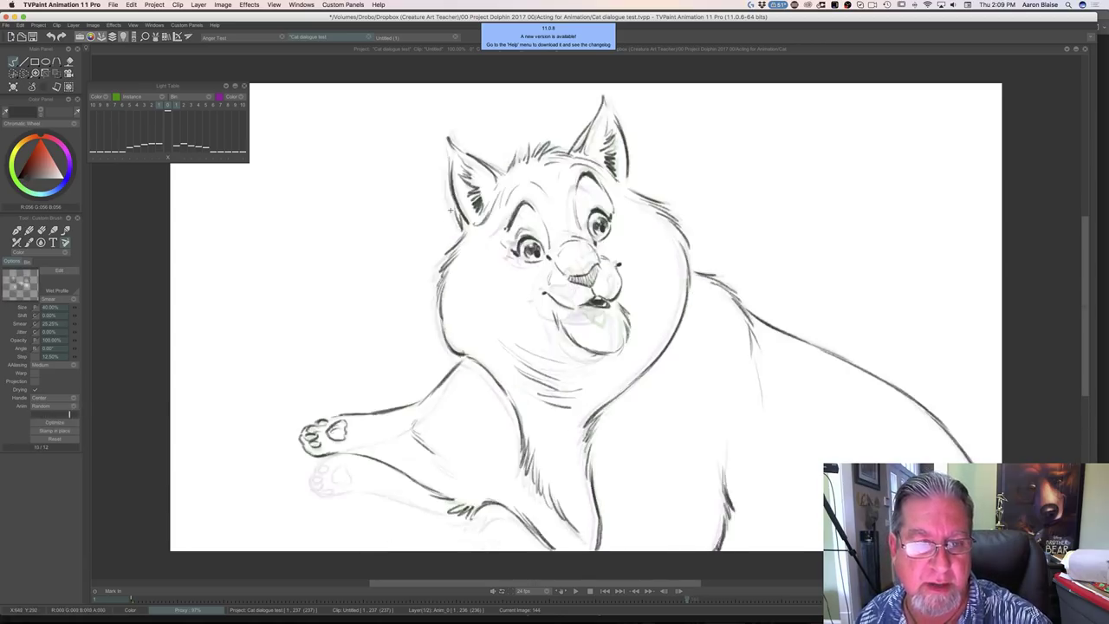
key(Left)
key(Right)
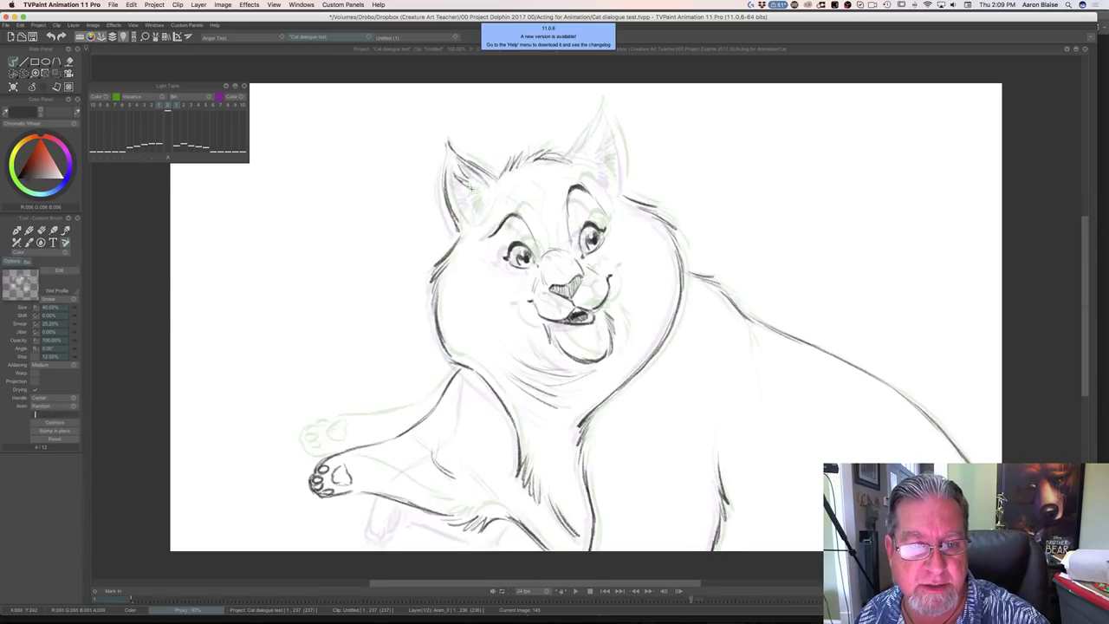
drag(470, 187, 471, 215)
key(Left)
key(Right)
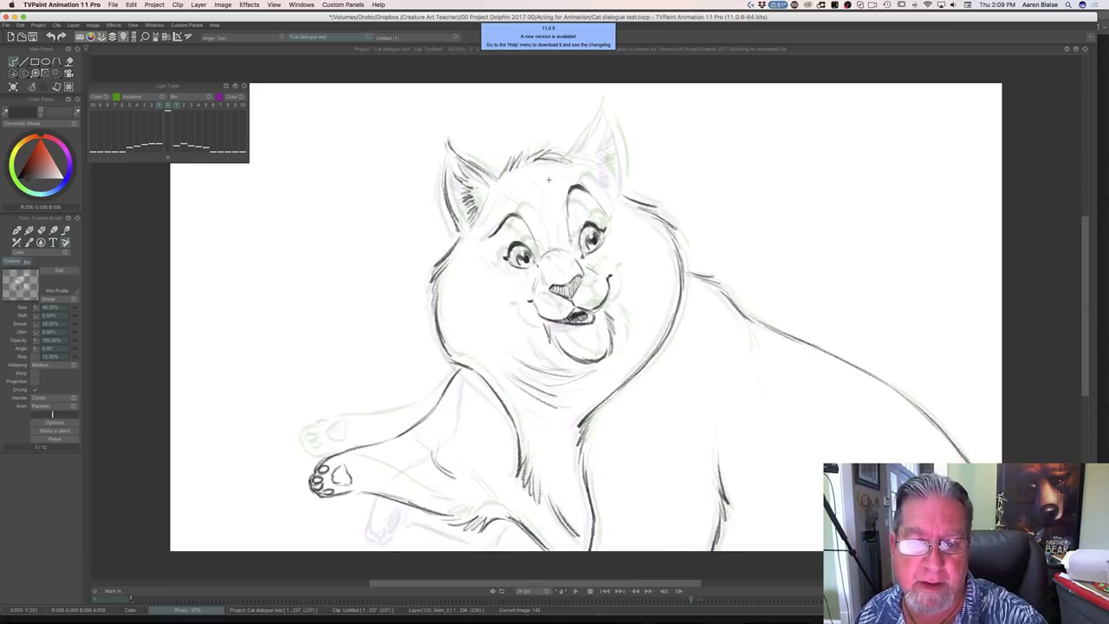
key(Left)
key(Right)
Outline the far ear and hatch its inner fur on frame 145, flipping against the previous drawing
mouse_move(569, 158)
mouse_down()
mouse_move(604, 104)
mouse_move(625, 195)
mouse_up()
key(Left)
key(Right)
mouse_move(608, 119)
mouse_down()
mouse_move(602, 182)
mouse_move(567, 137)
mouse_move(563, 156)
mouse_move(581, 139)
mouse_up()
key(Left)
key(Right)
Flip repeatedly between frame 145 and the previous drawing to check the in-between's motion
key(Left)
key(Right)
key(Left)
key(Right)
key(Left)
key(Right)
key(Left)
key(Right)
key(Left)
key(Right)
key(Right)
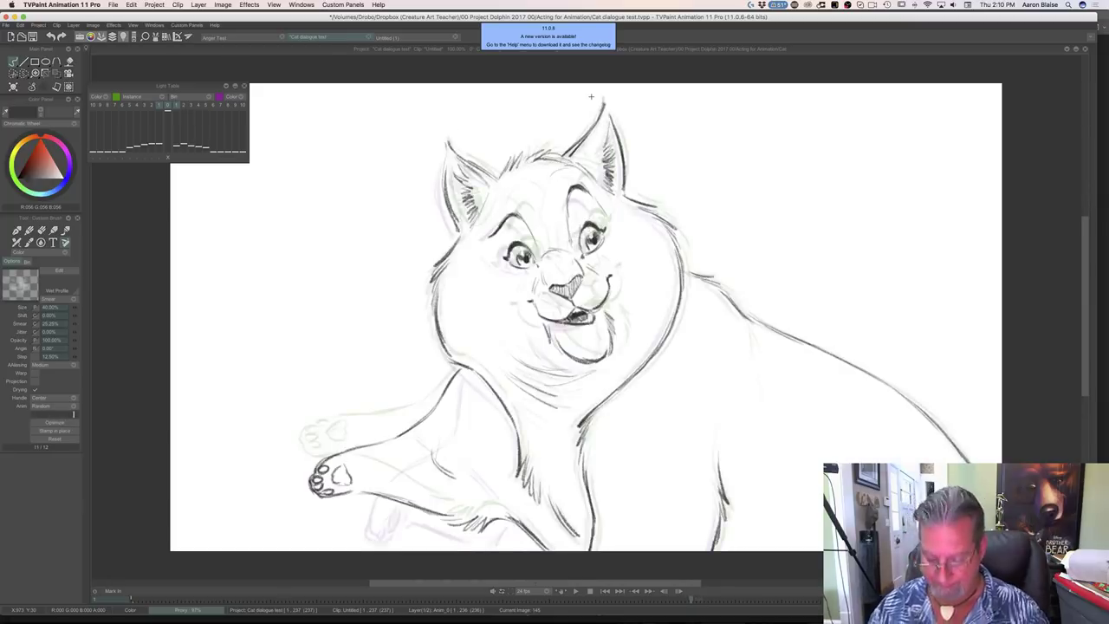
Show the timeline and step through the drawings around frame 162 to review the pose after the paw gesture
key(Tab)
mouse_move(717, 529)
mouse_down()
mouse_move(583, 535)
mouse_move(785, 543)
mouse_up()
click(786, 548)
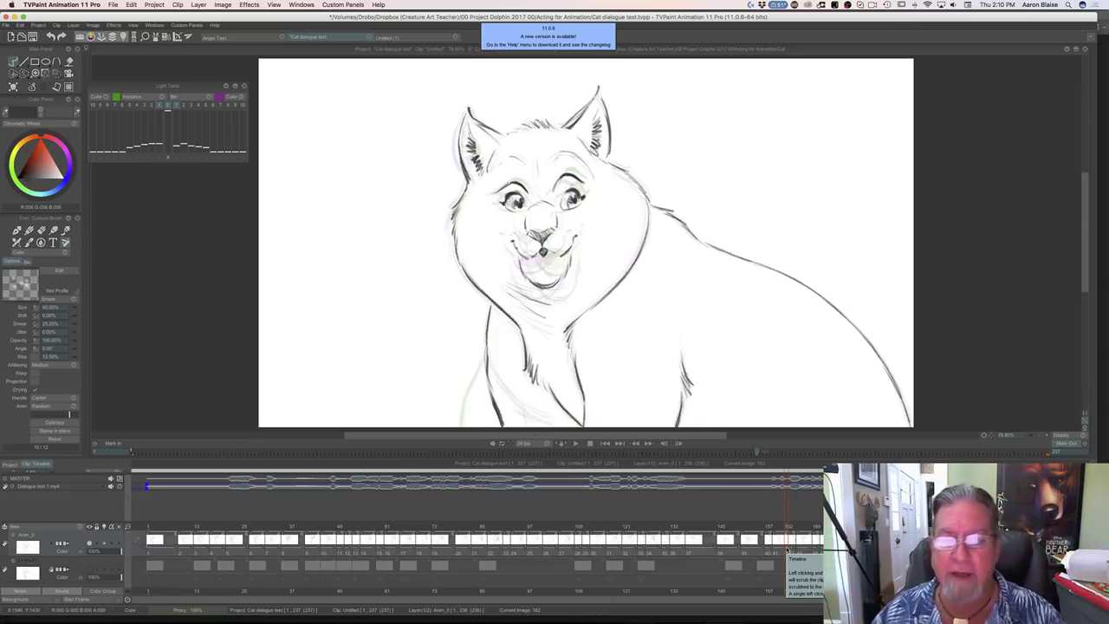
key(l)
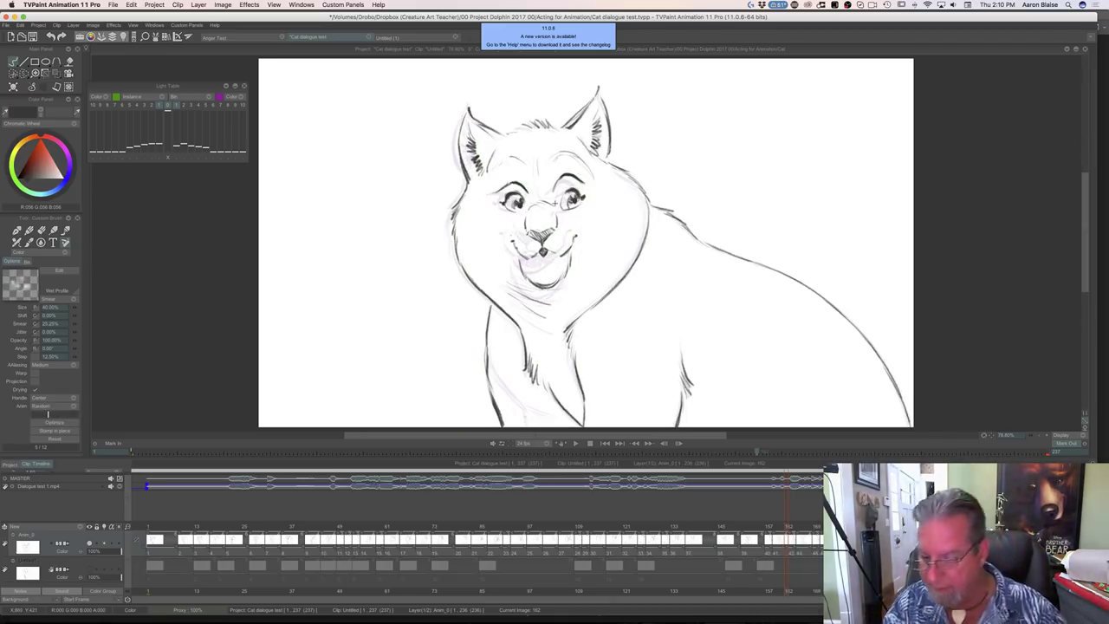
drag(47, 414, 74, 414)
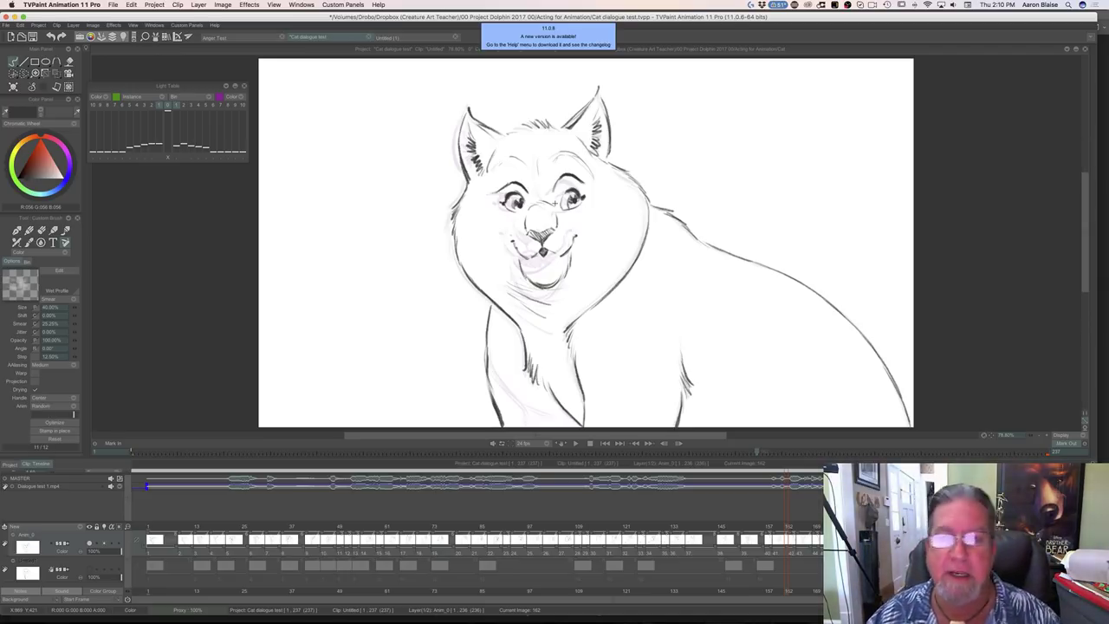
click(771, 526)
click(778, 525)
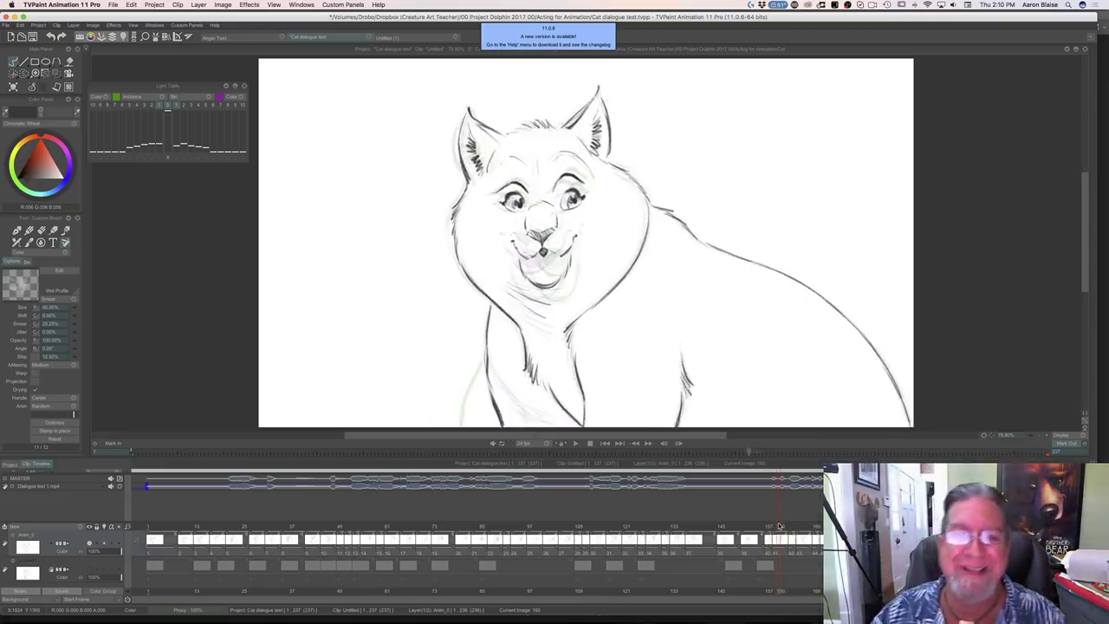
Scrub back through the clip, play the cat dialogue animation to review it, and stop playback
mouse_move(774, 527)
mouse_down()
mouse_move(629, 529)
mouse_move(719, 530)
mouse_move(577, 517)
mouse_up()
click(575, 444)
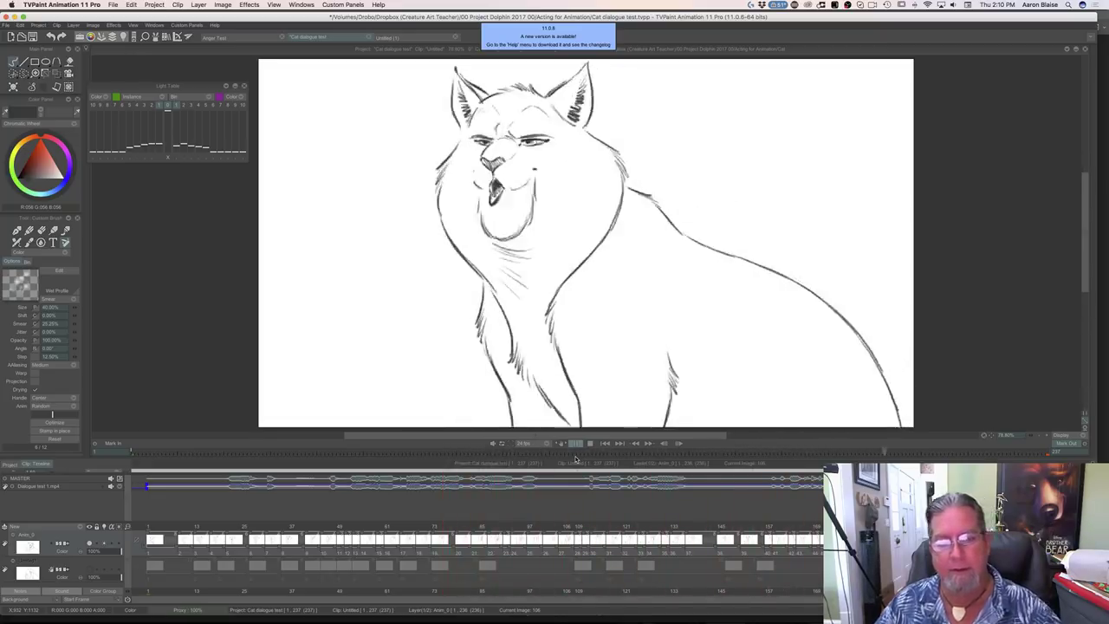
click(588, 444)
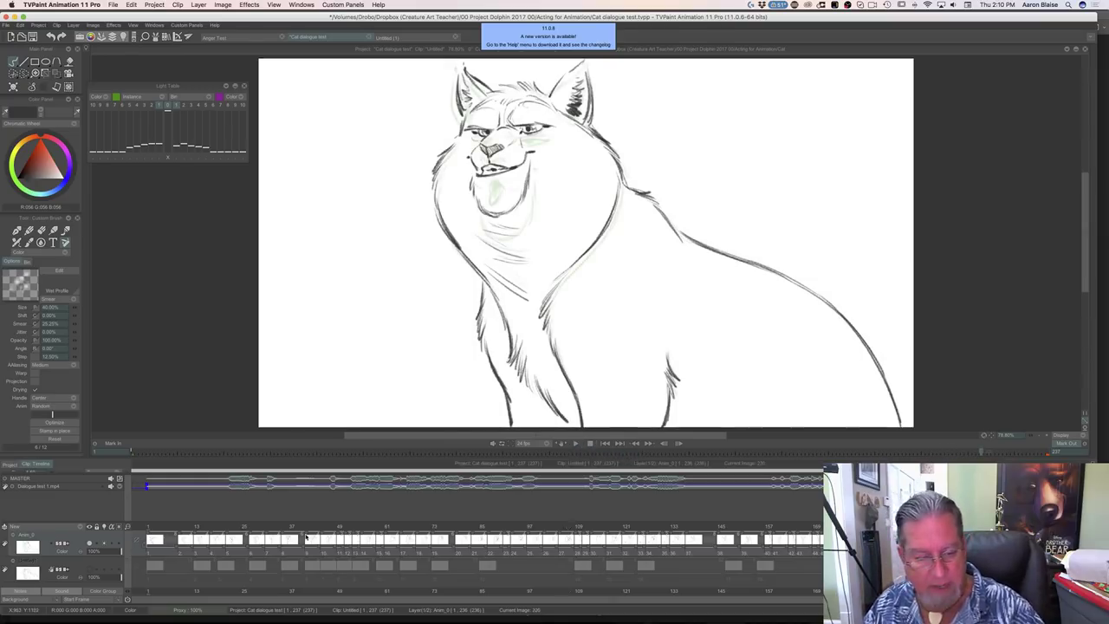
Go to frame 5 near the start of the clip and clear its image for a new in-between
click(162, 526)
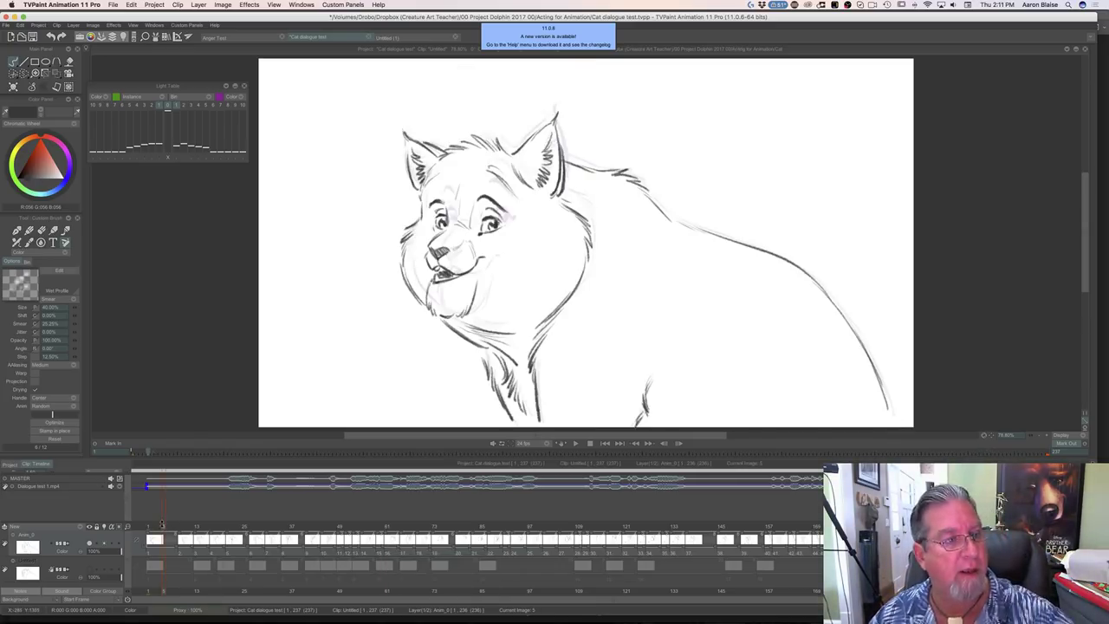
click(14, 87)
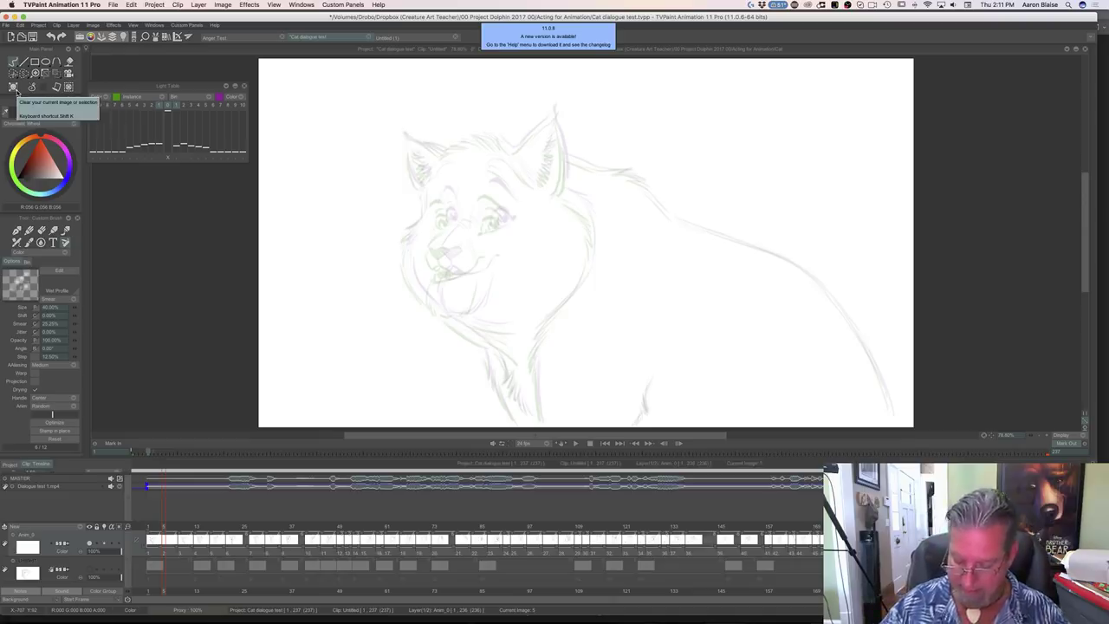
Hide the timeline, flip through the adjacent drawings, and draw the right cheek ruff and the neck line below it on frame 5
key(Tab)
key(Right)
key(Right)
key(Left)
key(Right)
key(Left)
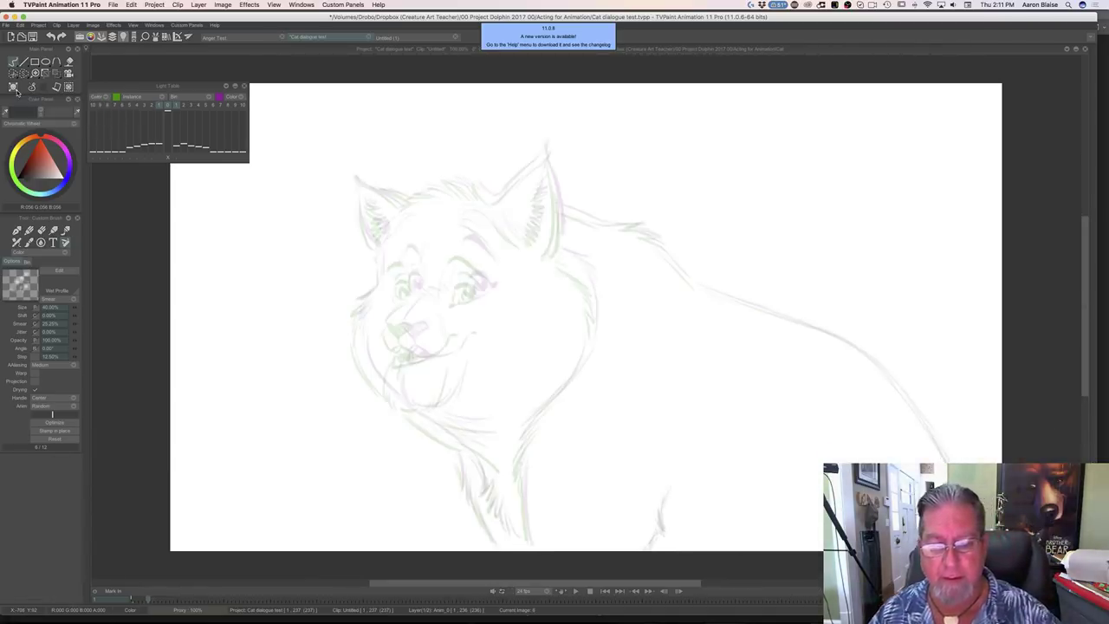
mouse_move(556, 257)
mouse_down()
mouse_move(593, 332)
mouse_move(589, 309)
mouse_move(561, 388)
mouse_move(579, 363)
mouse_move(525, 430)
mouse_up()
mouse_move(529, 433)
mouse_down()
mouse_move(516, 455)
mouse_move(527, 535)
mouse_up()
drag(522, 485, 531, 546)
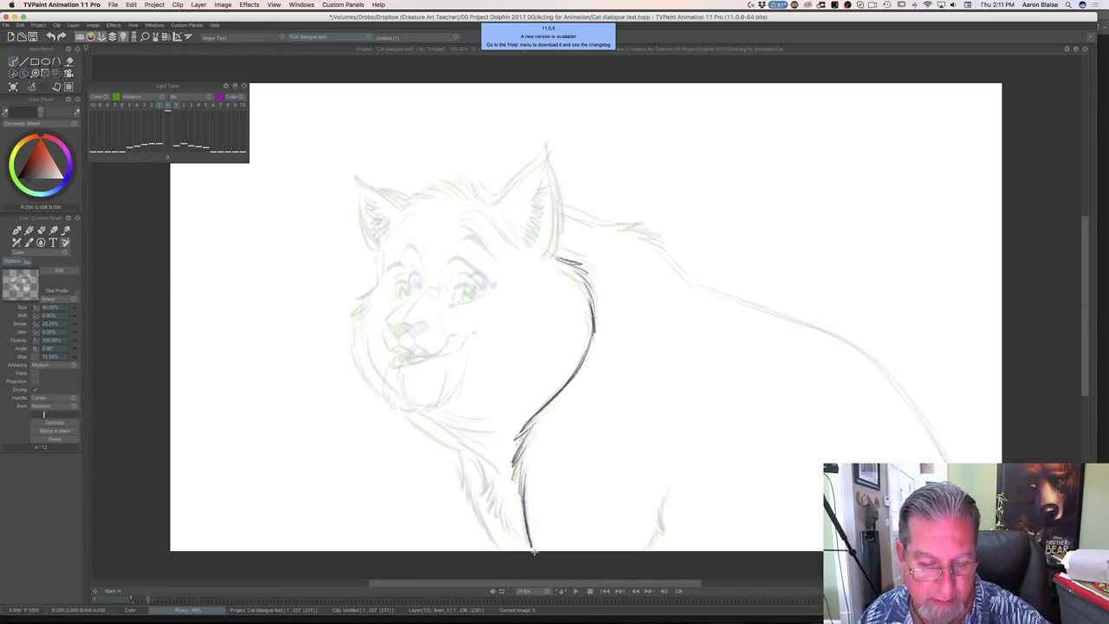
Draw the left eye's upper arc, the nose bridge and the shaded nose, following the light-table guides
key(Left)
key(Right)
key(Left)
key(Right)
mouse_move(410, 259)
mouse_down()
mouse_move(417, 288)
mouse_move(409, 256)
mouse_move(392, 269)
mouse_up()
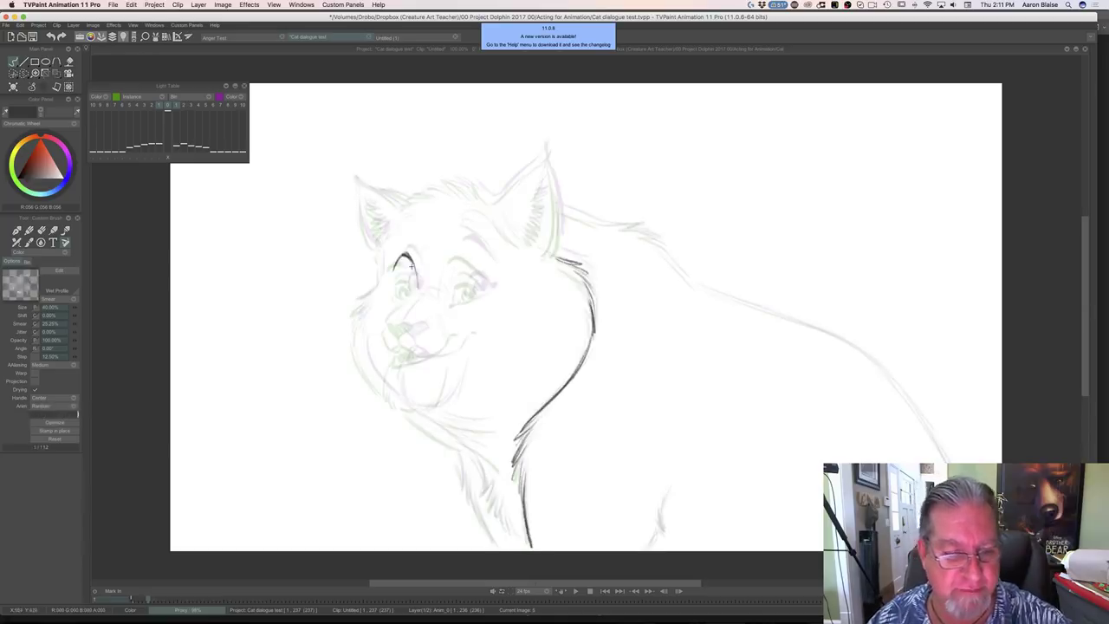
drag(421, 288, 442, 296)
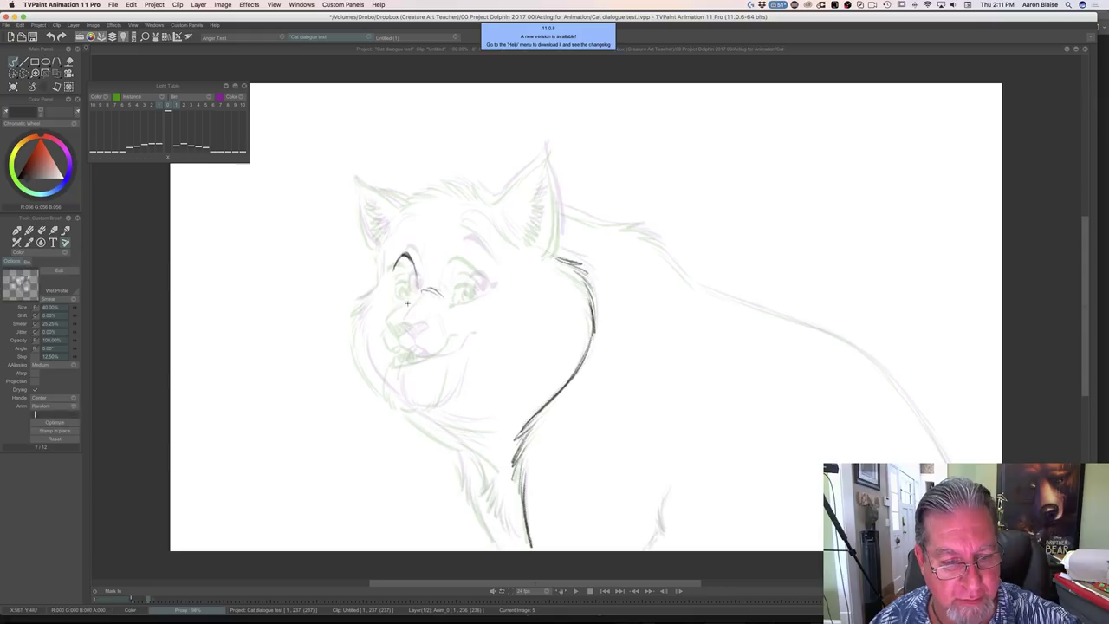
mouse_move(417, 296)
mouse_down()
mouse_move(394, 322)
mouse_move(405, 326)
mouse_up()
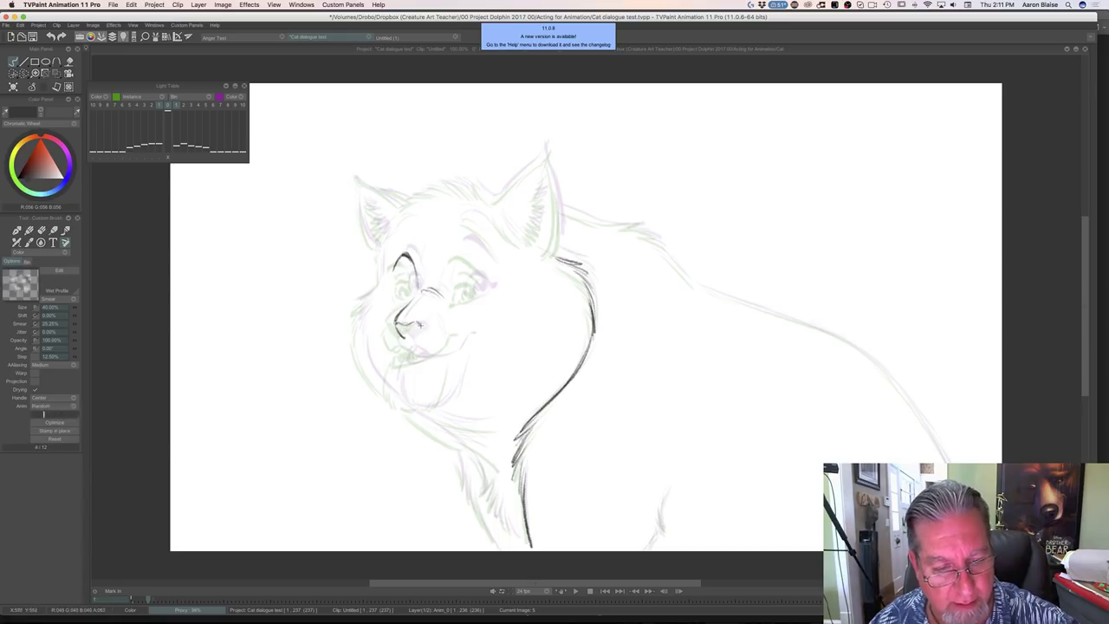
drag(411, 339, 420, 329)
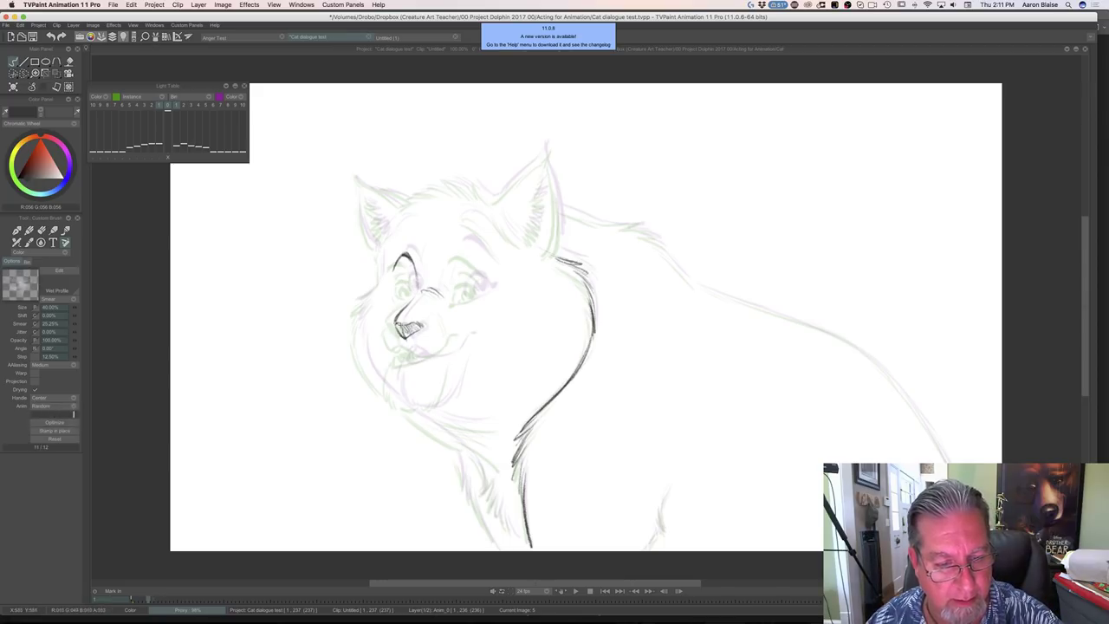
drag(406, 336, 404, 343)
Draw the sides of the muzzle and the corner of the smile, flipping against the previous drawing to check placement
key(Left)
key(Right)
key(Left)
key(Right)
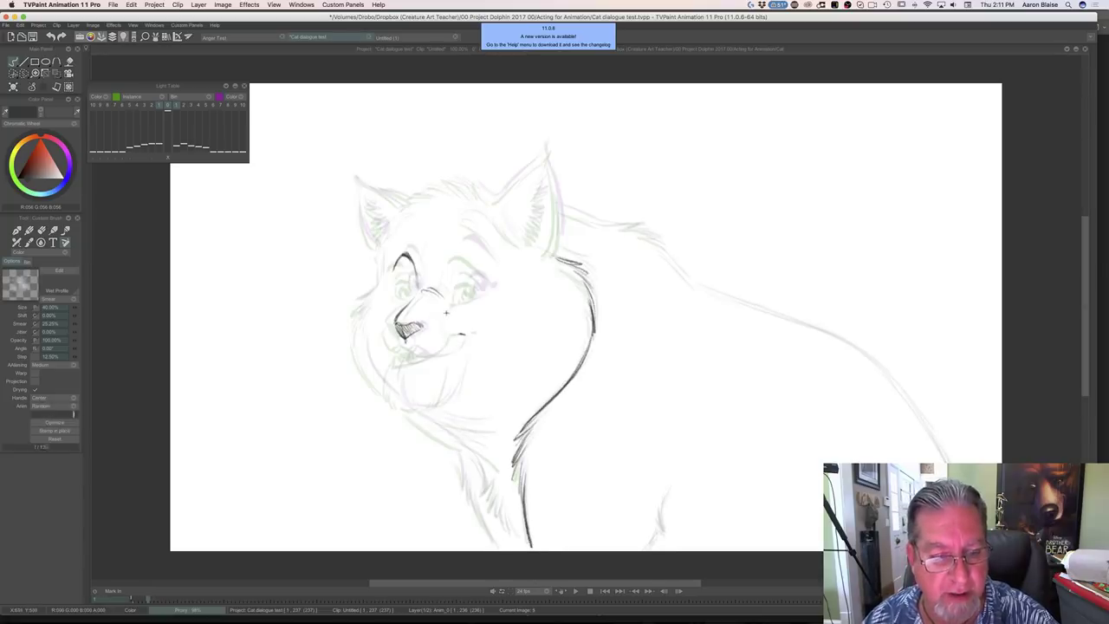
drag(449, 322, 457, 332)
key(Left)
key(Right)
key(Left)
key(Right)
key(Left)
key(Right)
key(Left)
key(Right)
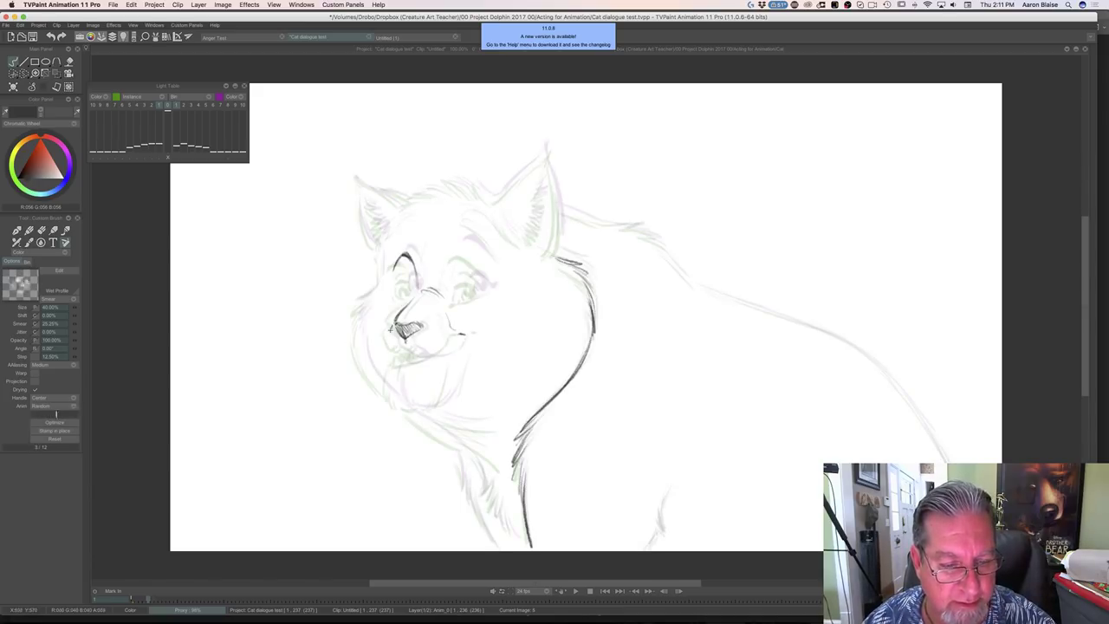
key(Left)
key(Right)
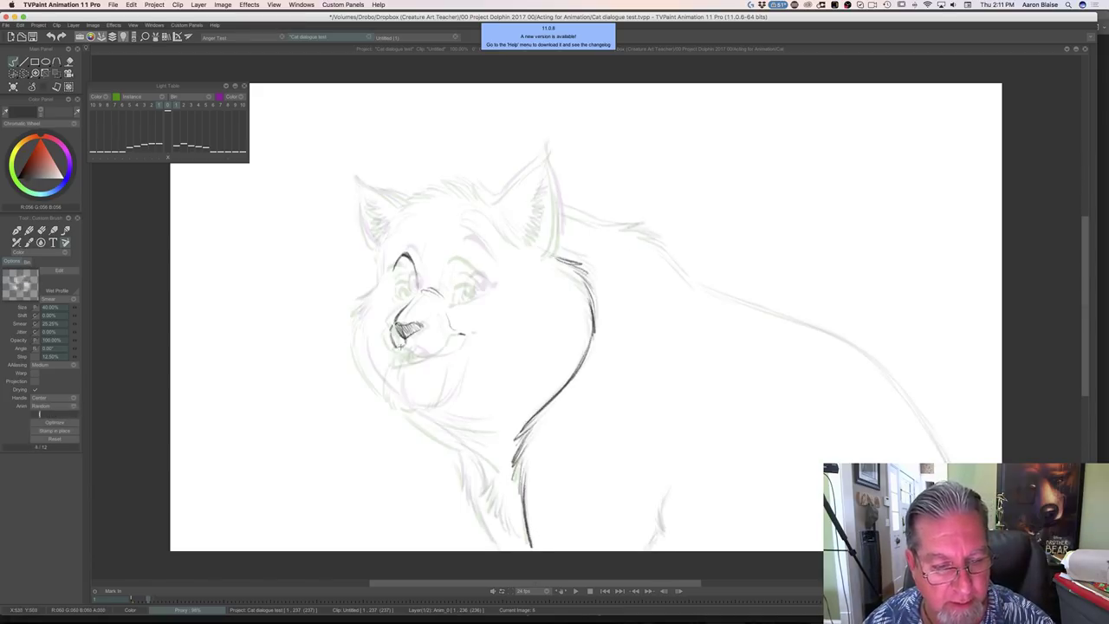
Draw the curved upper lip line from below the nose to the corner of the smile
mouse_move(405, 345)
mouse_down()
mouse_move(440, 356)
mouse_move(455, 343)
mouse_move(424, 352)
mouse_move(422, 327)
mouse_up()
key(Left)
key(Right)
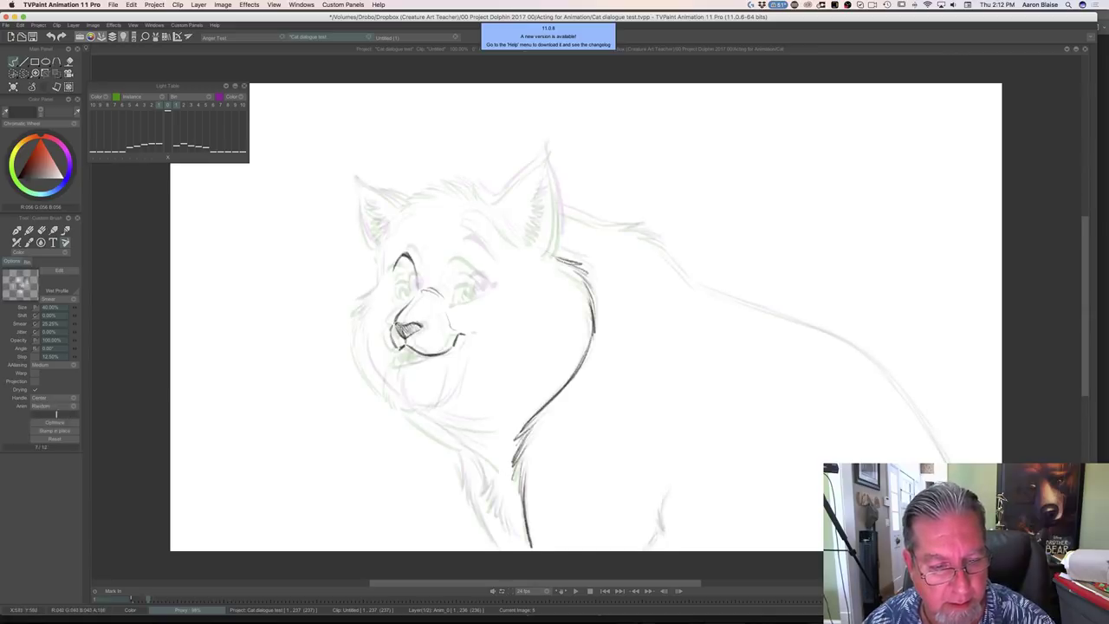
Flip repeatedly between frame 5 and the previous drawing to check the nose and muzzle motion
key(Left)
key(Right)
key(Left)
key(Right)
key(Left)
key(Right)
key(Left)
key(Right)
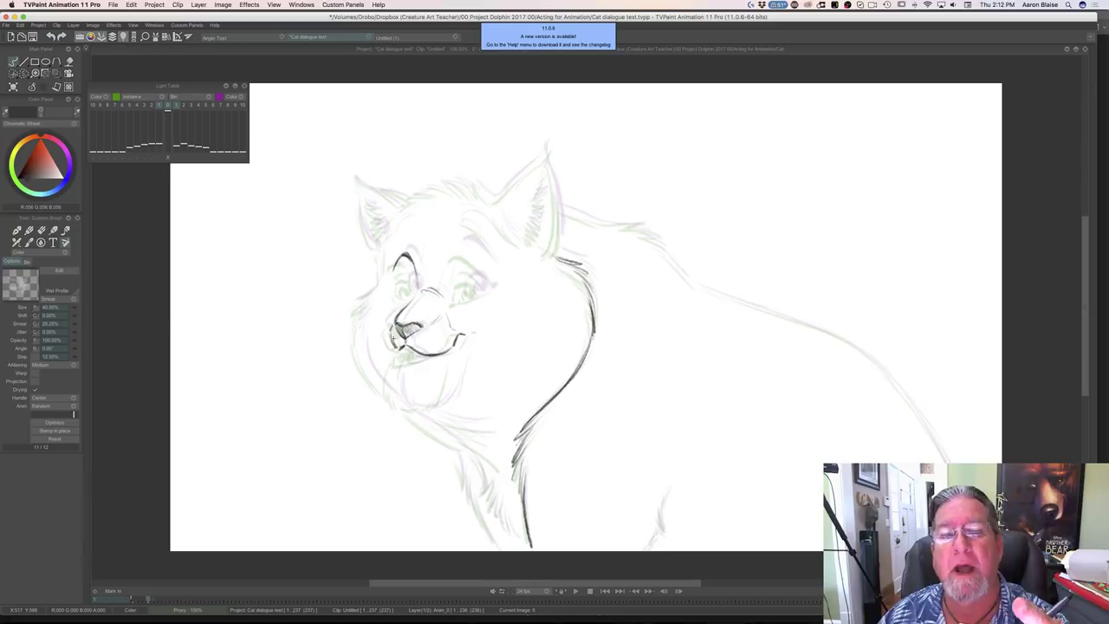
key(Left)
key(Right)
key(Left)
key(Right)
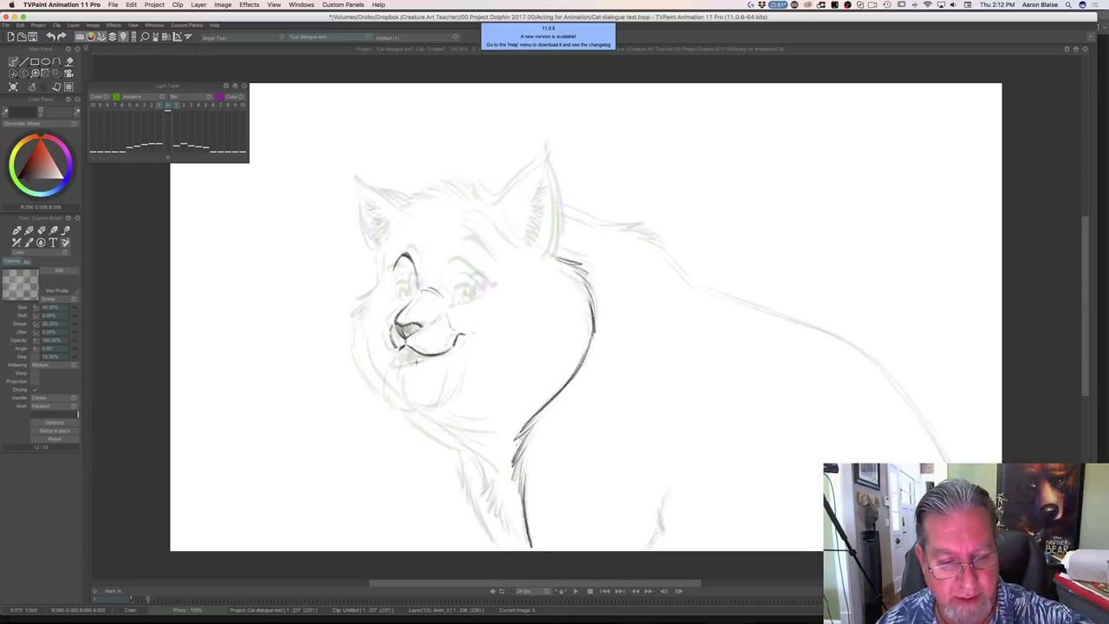
Draw the lower lip line and the open jaw down to the chin, comparing with the next drawing
mouse_move(435, 358)
mouse_down()
mouse_move(406, 364)
mouse_move(443, 353)
mouse_up()
key(Left)
key(Right)
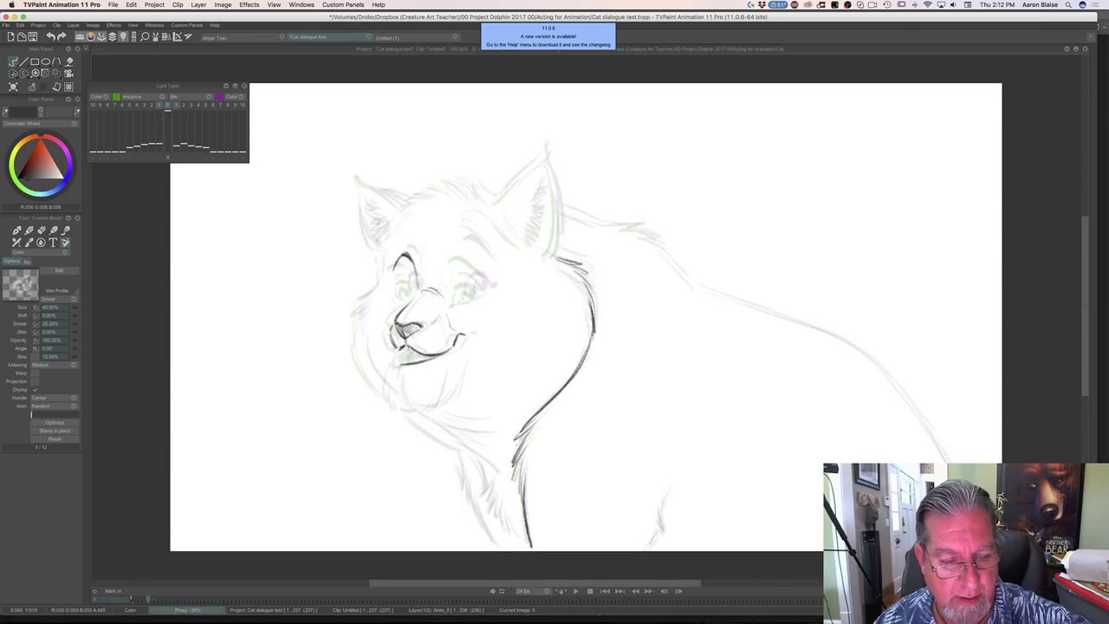
drag(394, 362, 400, 402)
key(Right)
key(Left)
mouse_move(460, 343)
mouse_down()
mouse_move(450, 392)
mouse_move(435, 405)
mouse_move(398, 406)
mouse_up()
key(Right)
key(Left)
Outline both eyes and their irises between the guide drawings, flipping to the next drawing to check them
drag(459, 299, 483, 291)
key(Right)
key(Left)
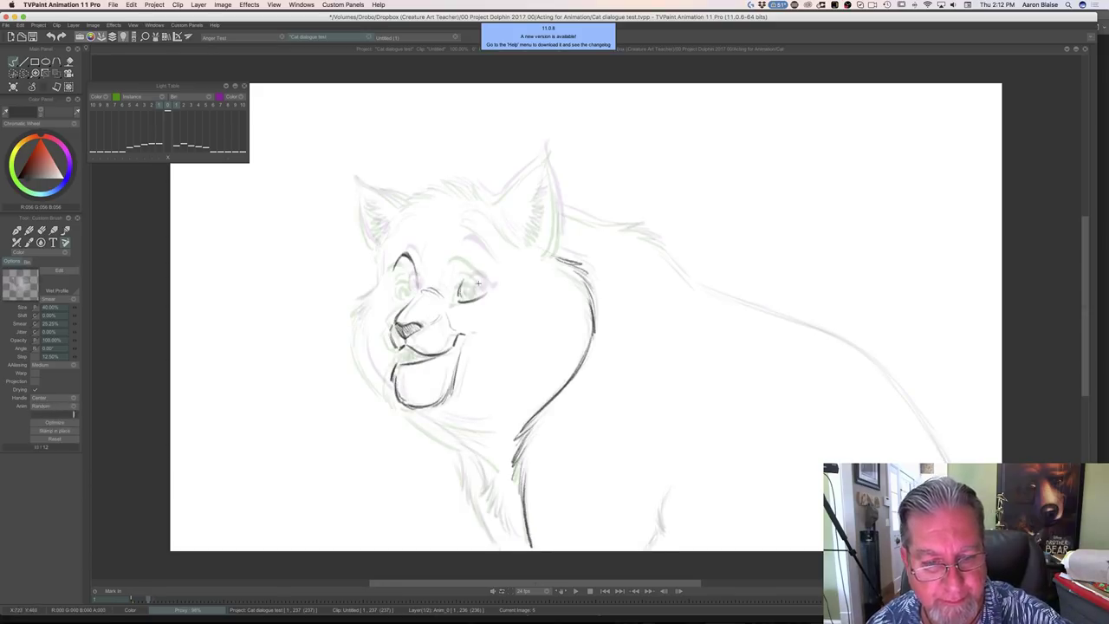
drag(468, 277, 483, 289)
key(Right)
key(Left)
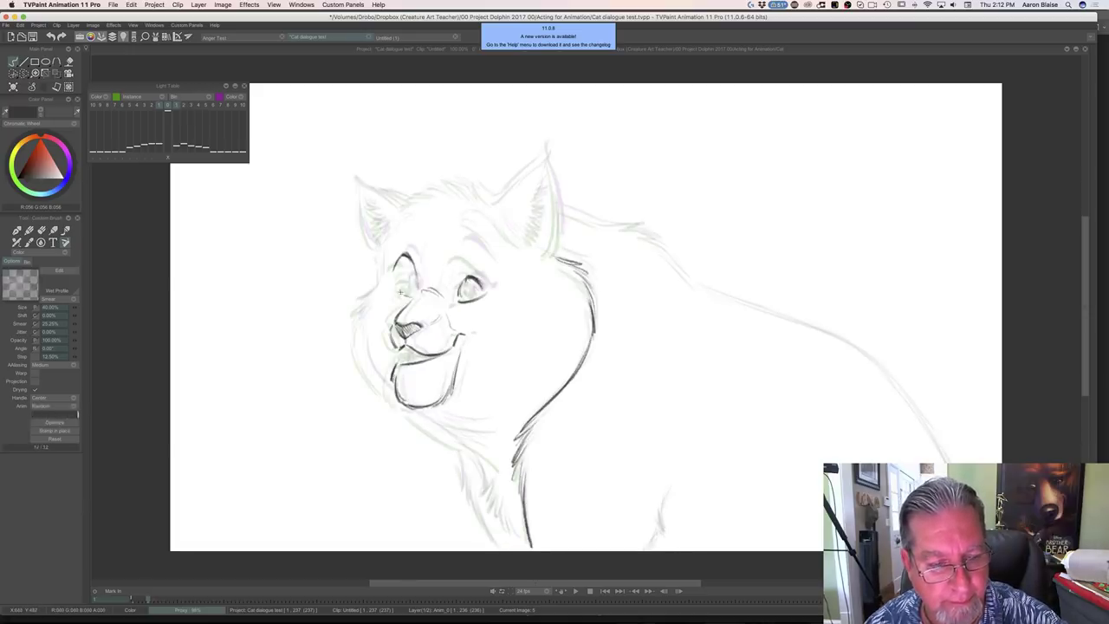
mouse_move(401, 287)
mouse_down()
mouse_move(406, 277)
mouse_move(415, 285)
mouse_move(402, 287)
mouse_move(407, 295)
mouse_up()
key(Right)
key(Left)
drag(469, 275, 486, 285)
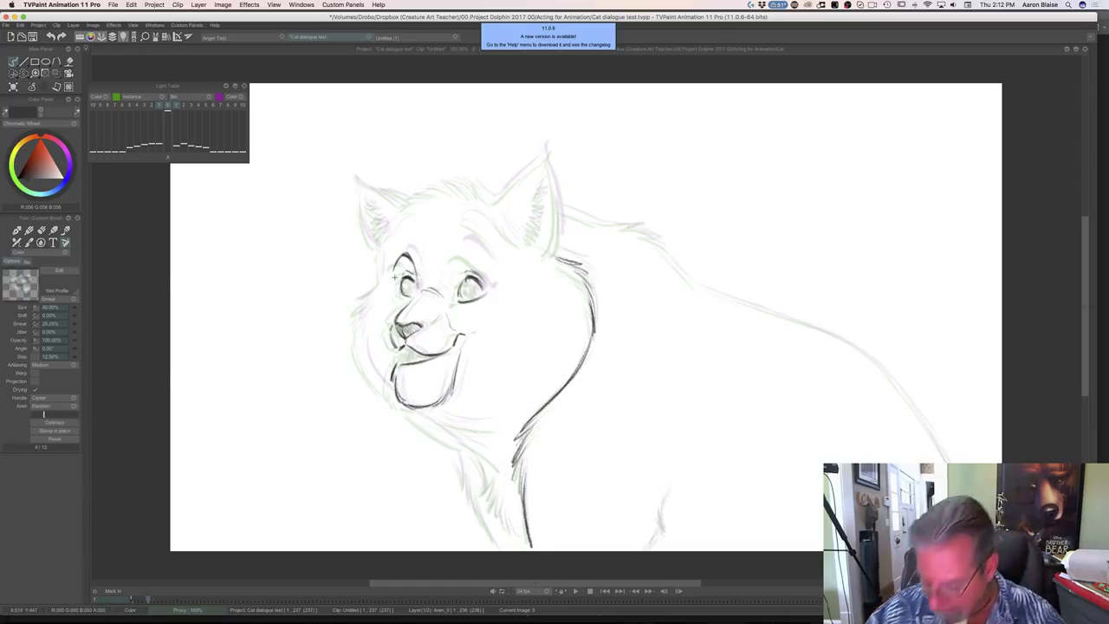
Compare the eyes with the next drawing and fill in the dark pupils of both eyes
key(Right)
key(Left)
key(Right)
key(Left)
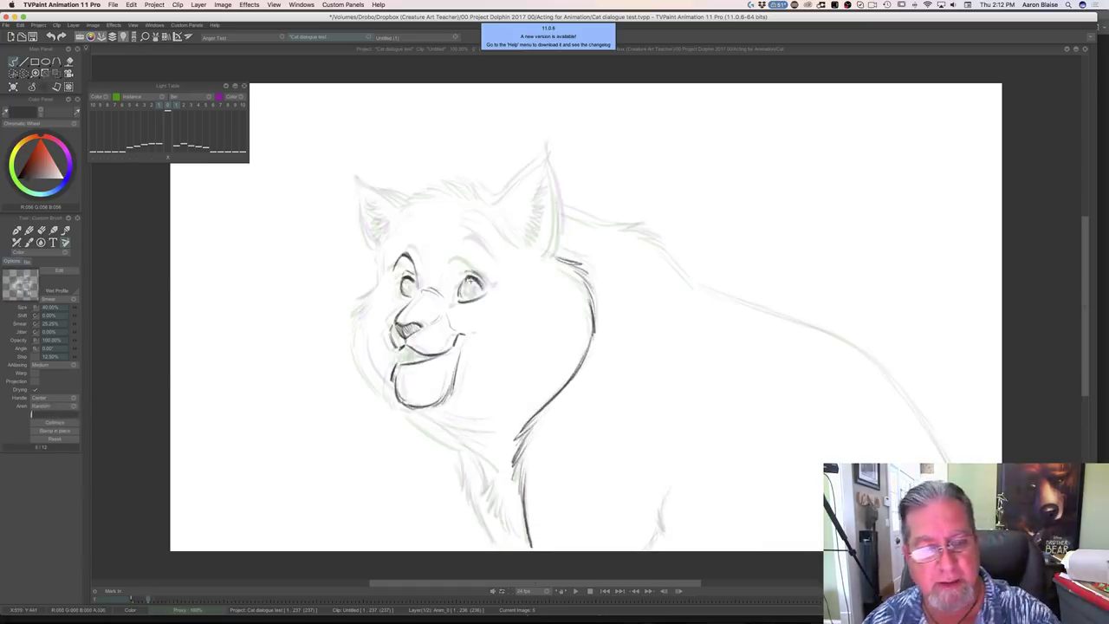
mouse_move(474, 278)
mouse_down()
mouse_move(456, 291)
mouse_move(471, 290)
mouse_up()
key(Right)
key(Left)
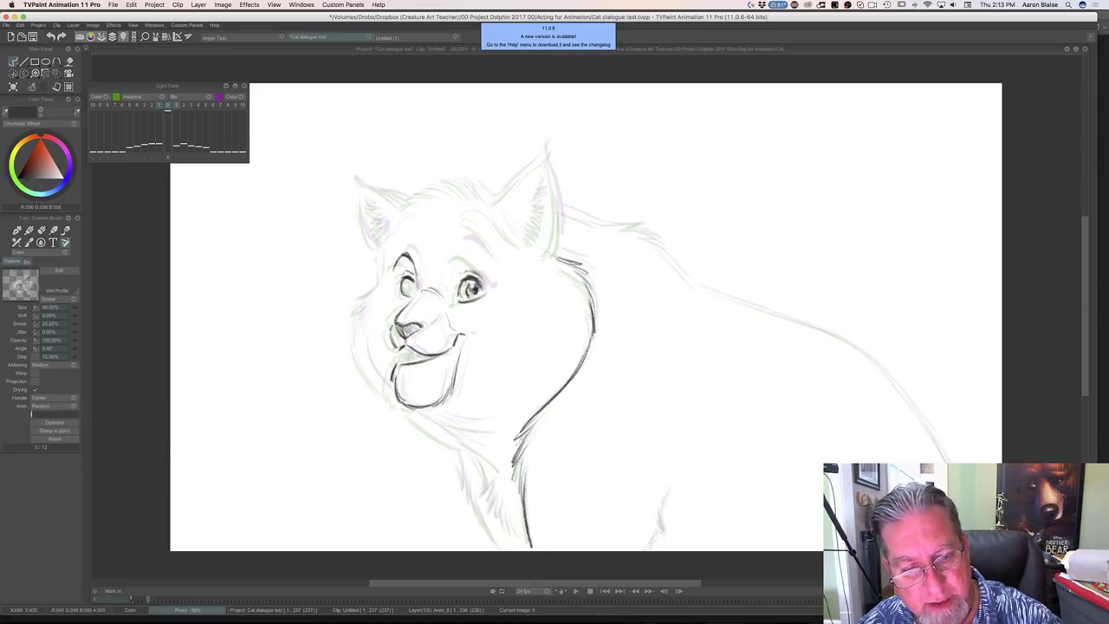
mouse_move(403, 286)
mouse_down()
mouse_move(412, 295)
mouse_move(408, 286)
mouse_up()
Flip between frame 5 and the previous drawing to check the eye movement
key(Left)
key(Right)
key(Left)
key(Right)
key(Left)
key(Right)
key(Left)
key(Right)
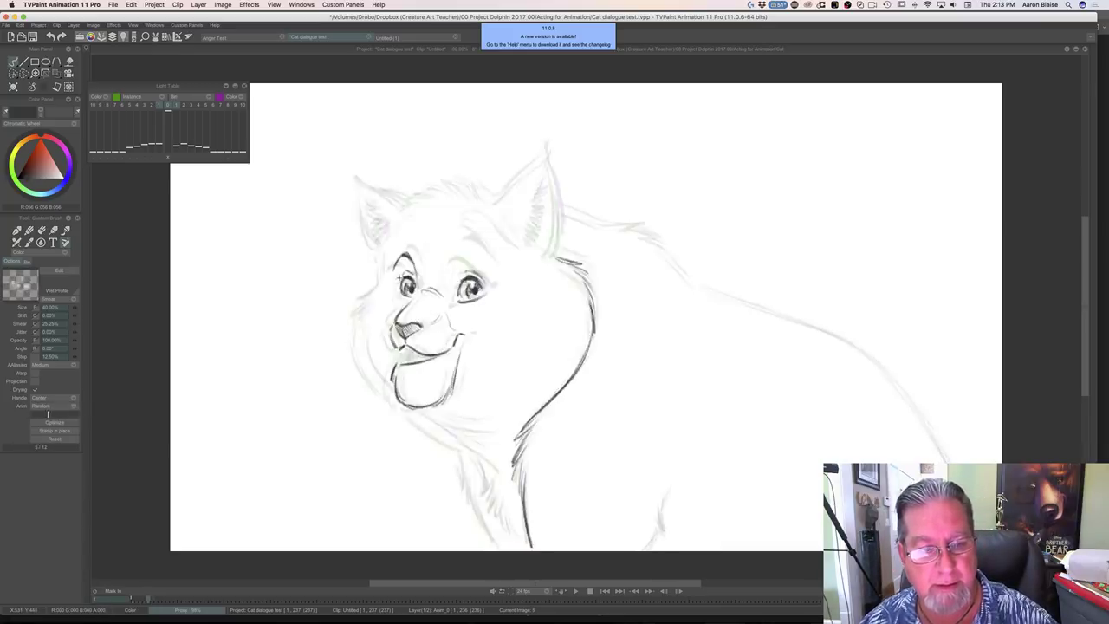
Draw the right eye's brow and lash lines and the furry left outline of the face, checking against the previous drawing
mouse_move(488, 266)
mouse_down()
mouse_move(458, 249)
mouse_move(493, 269)
mouse_up()
key(Left)
key(Right)
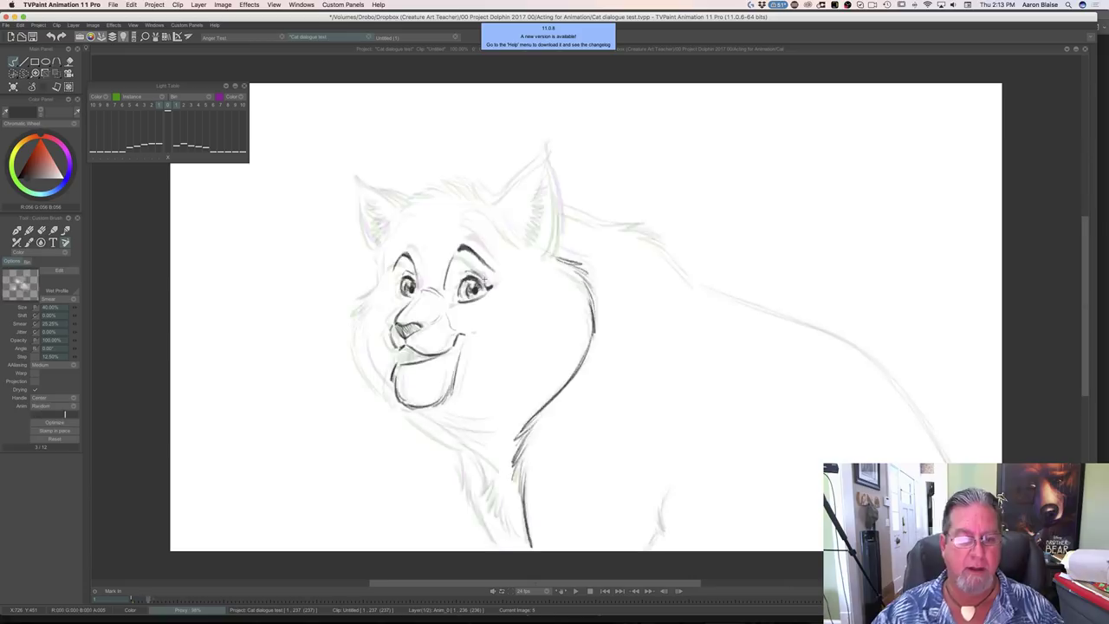
mouse_move(380, 251)
mouse_down()
mouse_move(354, 311)
mouse_move(361, 356)
mouse_move(383, 385)
mouse_up()
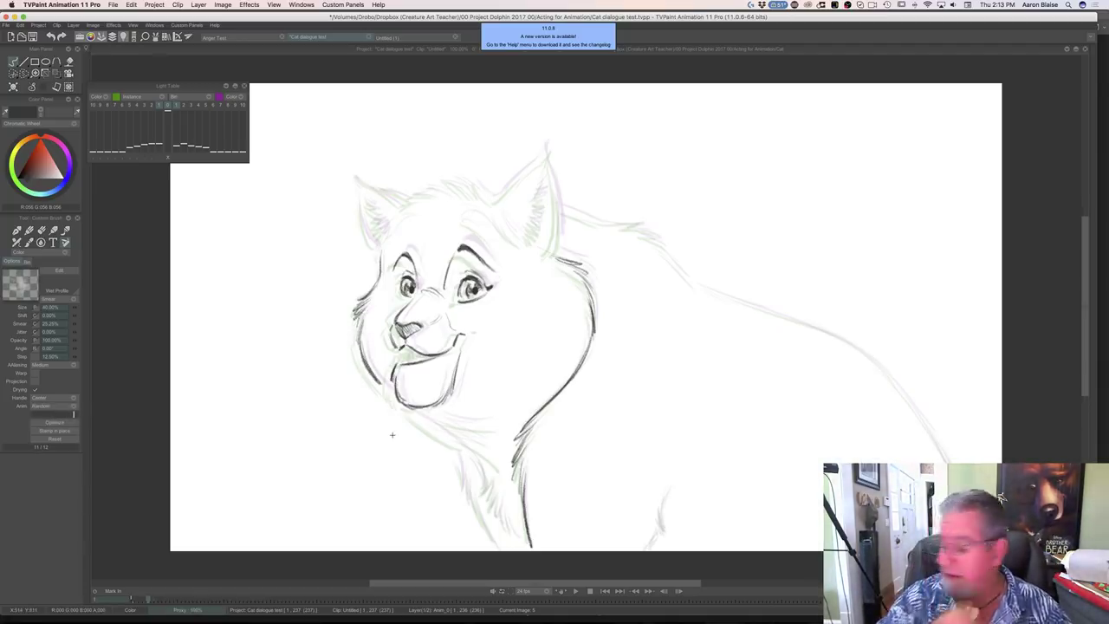
key(Left)
key(Right)
key(Left)
key(Right)
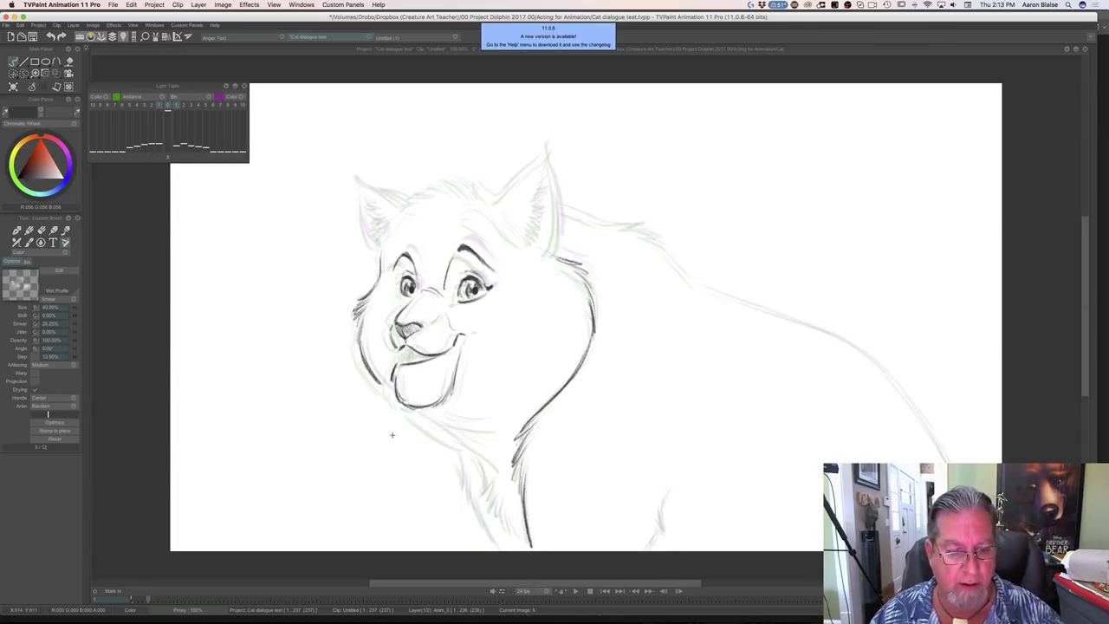
Draw the lower jawline, the fur under the chin, and the chest fur down the front of the neck
drag(371, 374, 437, 429)
mouse_move(390, 396)
mouse_down()
mouse_move(452, 439)
mouse_move(496, 432)
mouse_up()
mouse_move(439, 425)
mouse_down()
mouse_move(465, 433)
mouse_move(464, 481)
mouse_move(490, 535)
mouse_up()
drag(474, 497, 501, 553)
key(Left)
key(Right)
mouse_move(459, 442)
mouse_down()
mouse_move(496, 449)
mouse_move(456, 444)
mouse_move(479, 465)
mouse_move(492, 516)
mouse_move(505, 502)
mouse_move(523, 546)
mouse_up()
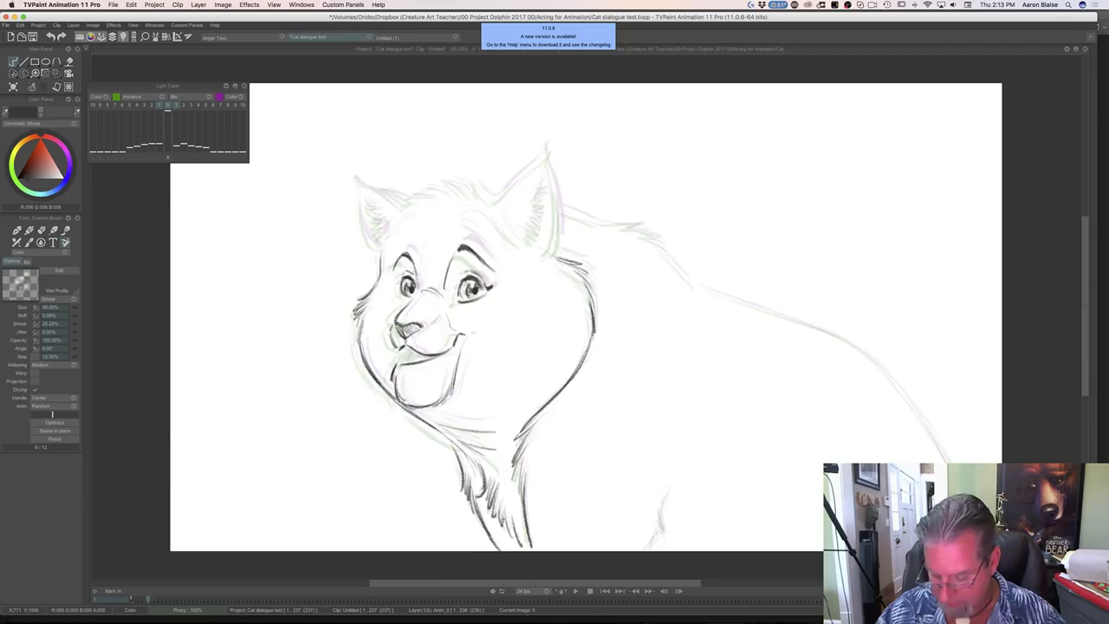
key(Left)
key(Right)
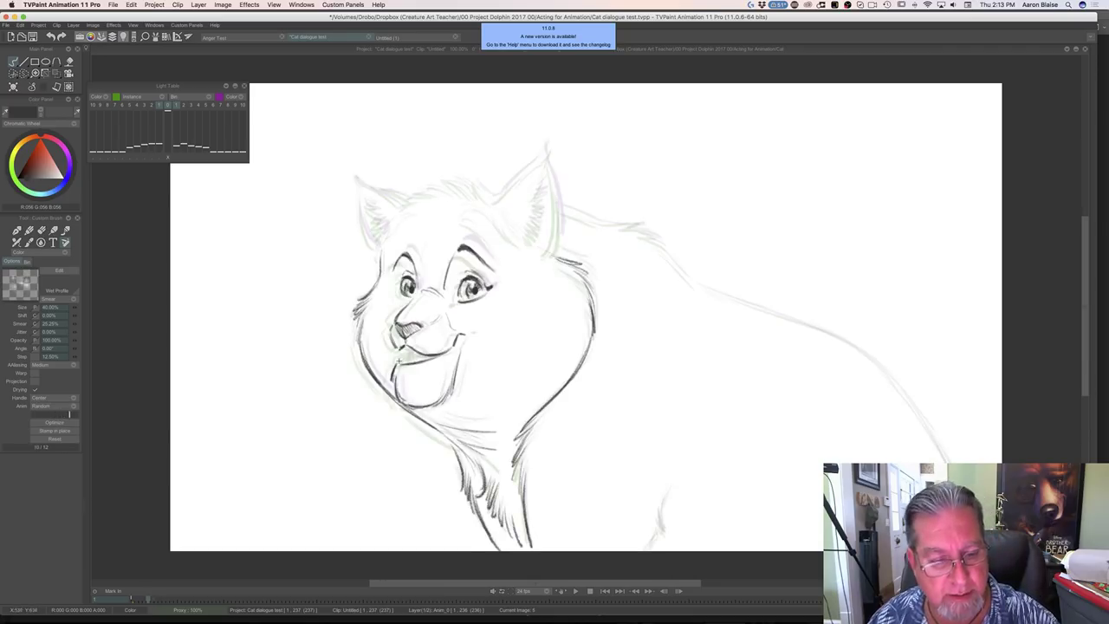
Strengthen the lower lip line and darken the inside of the open mouth
drag(446, 353, 398, 364)
key(Left)
key(Right)
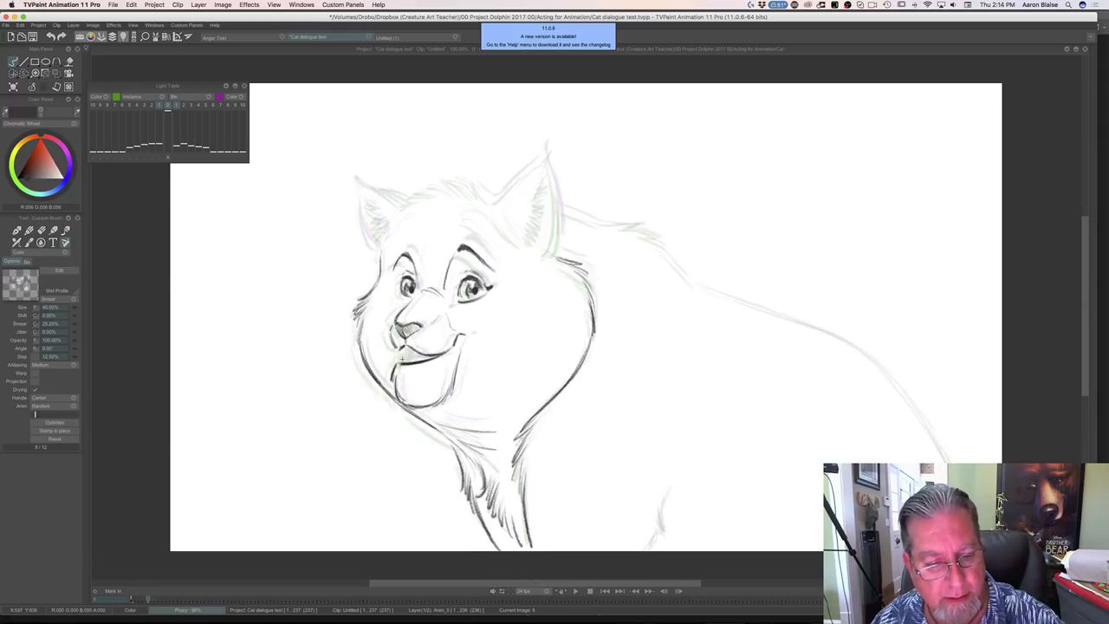
mouse_move(399, 350)
mouse_down()
mouse_move(425, 358)
mouse_move(411, 356)
mouse_up()
Flip back and forth with the previous drawing to check how the mouth and face move
key(Left)
key(Right)
key(Left)
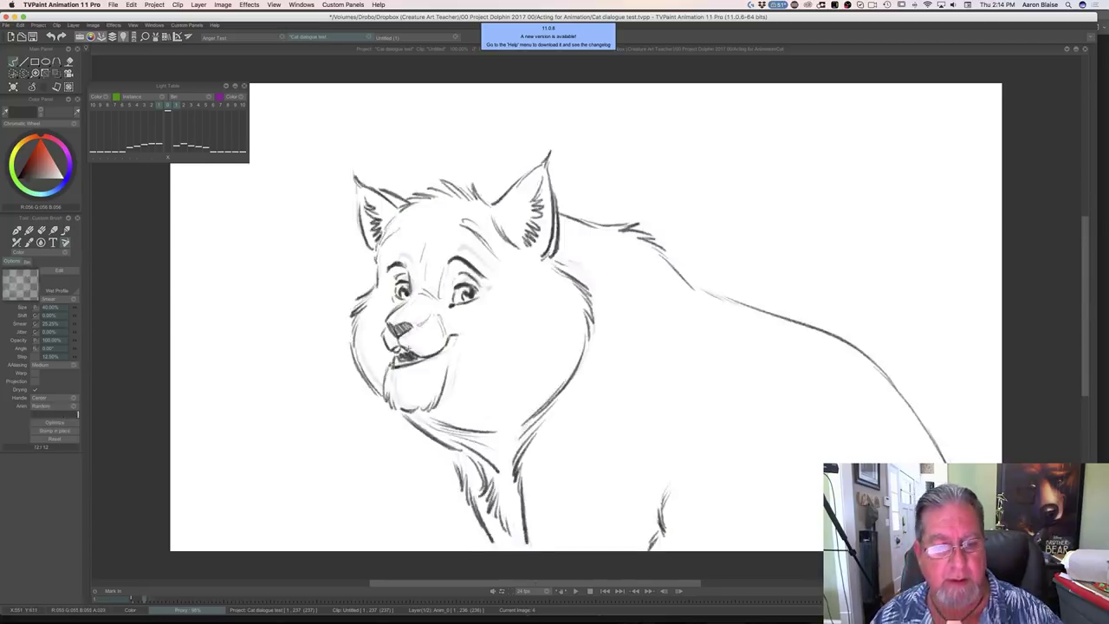
key(Right)
key(Left)
key(Right)
key(Left)
key(Right)
key(Left)
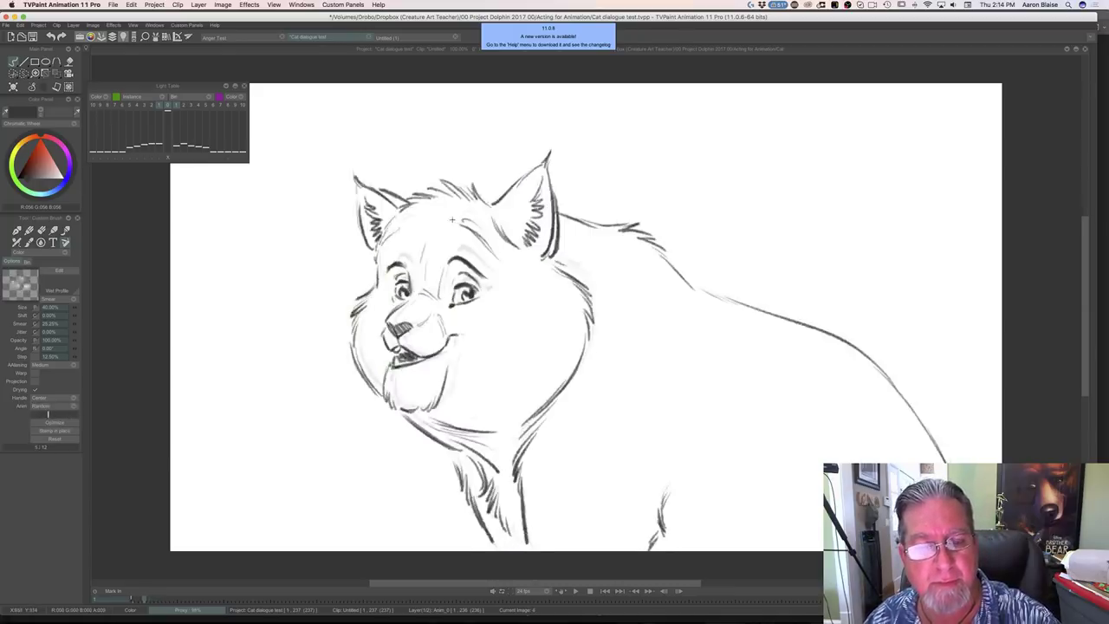
Draw the tuft on top of the head and both ears with their shaded inner fur
mouse_move(481, 191)
mouse_down()
mouse_move(490, 200)
mouse_move(419, 190)
mouse_move(403, 195)
mouse_move(402, 212)
mouse_move(356, 180)
mouse_move(377, 251)
mouse_move(383, 234)
mouse_move(365, 201)
mouse_up()
key(Left)
key(Right)
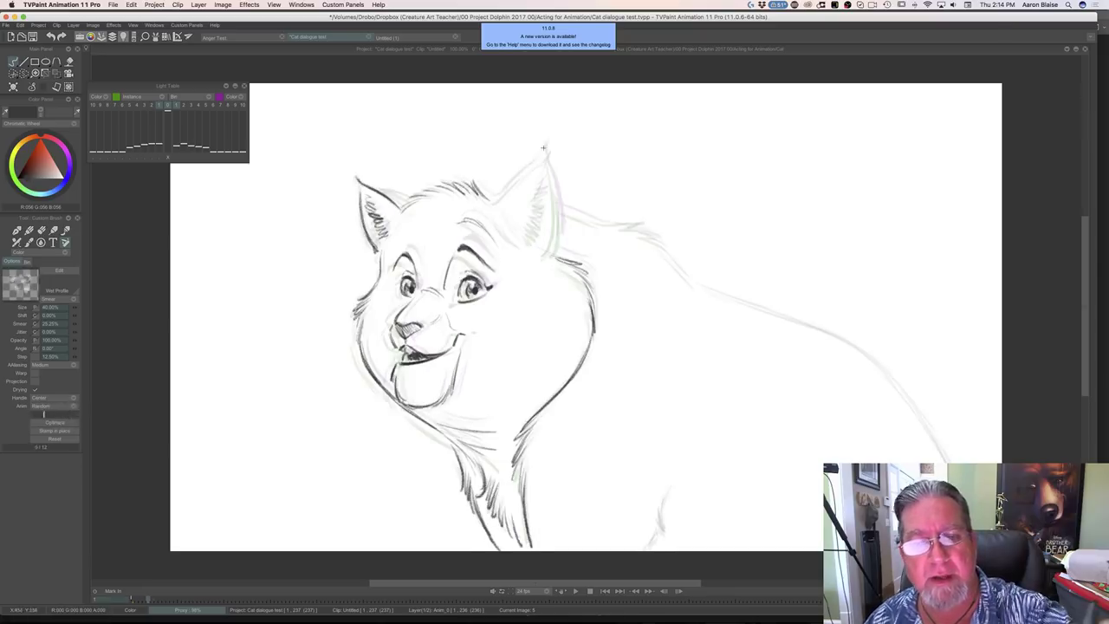
drag(535, 163, 491, 202)
mouse_move(535, 164)
mouse_down()
mouse_move(547, 144)
mouse_move(556, 242)
mouse_up()
mouse_move(499, 221)
mouse_down()
mouse_move(514, 239)
mouse_move(518, 218)
mouse_up()
mouse_move(525, 189)
mouse_down()
mouse_move(527, 237)
mouse_move(532, 209)
mouse_up()
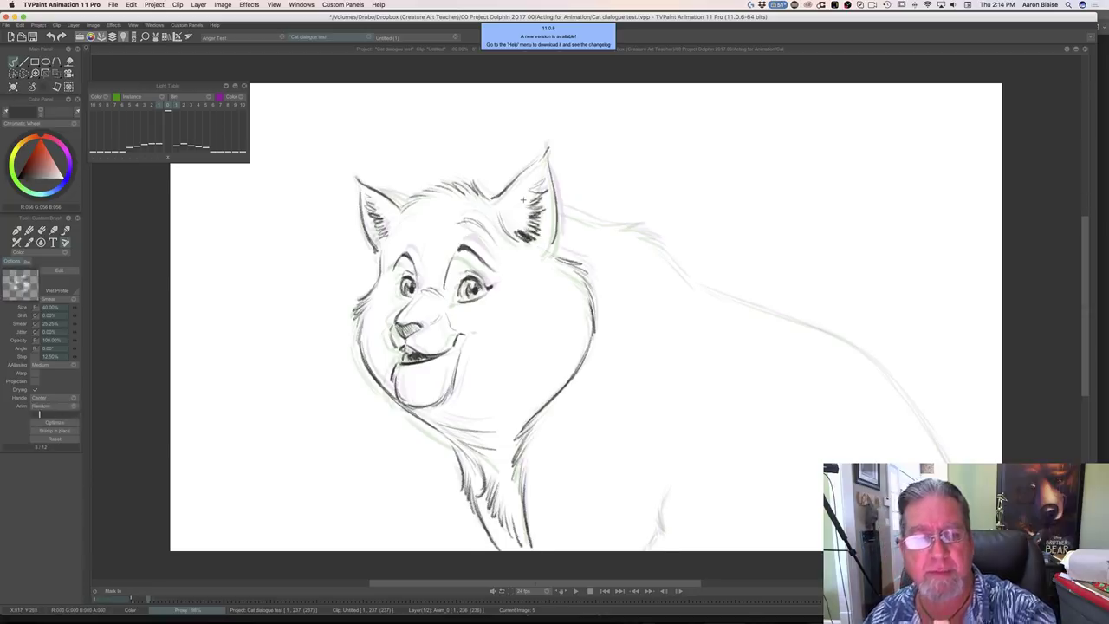
Flip repeatedly between frame 5 and the previous drawing to check the head and ear motion
key(Left)
key(Right)
key(Left)
key(Right)
key(Left)
key(Right)
key(Left)
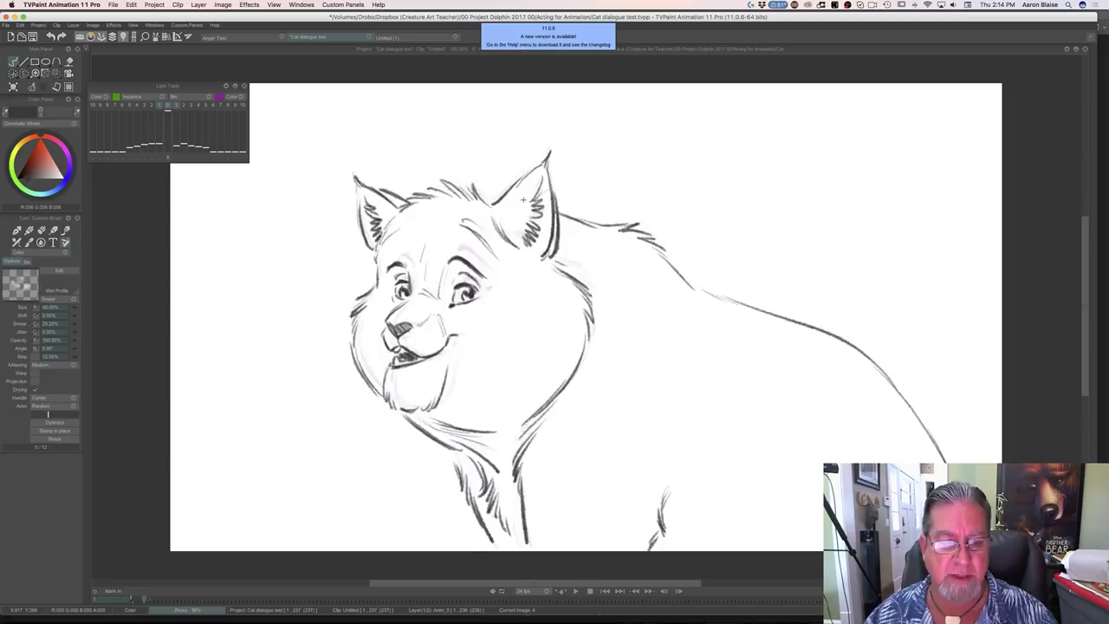
key(Right)
drag(463, 284, 458, 293)
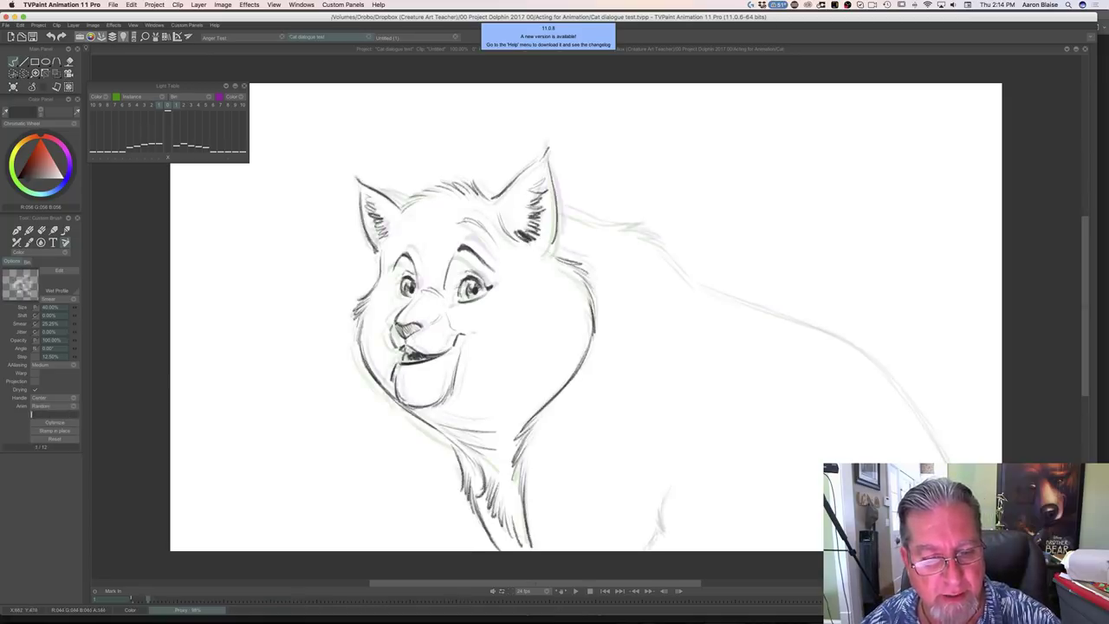
key(Left)
key(Right)
key(Left)
key(Right)
key(Left)
key(Right)
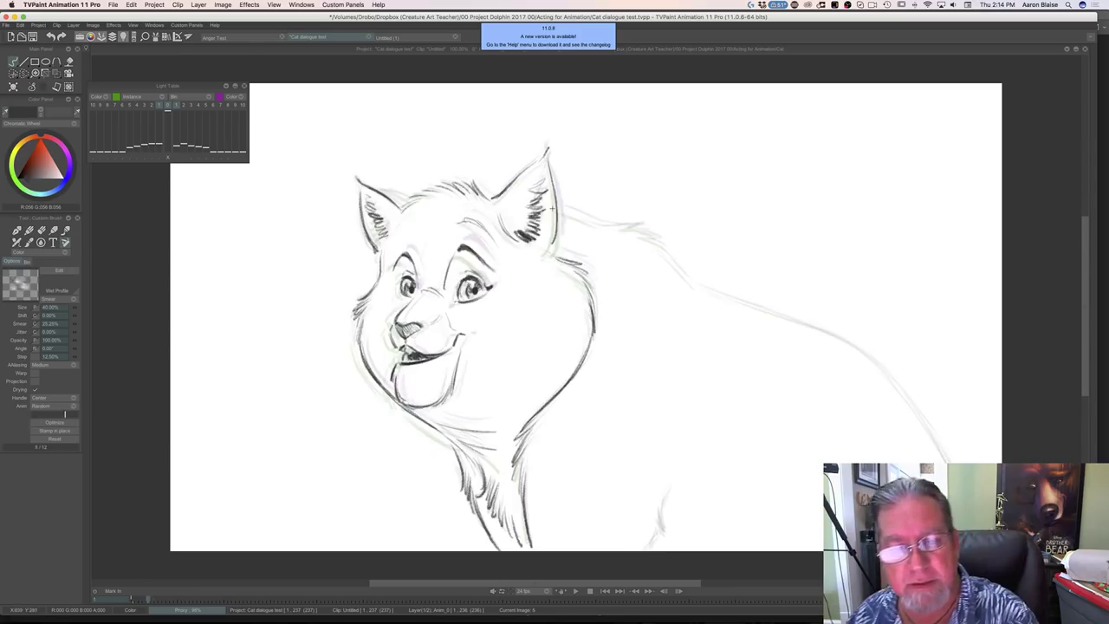
Draw the shoulder and back line from behind the right ear, and the short furry contour on the lower body
mouse_move(560, 210)
mouse_down()
mouse_move(641, 223)
mouse_move(707, 293)
mouse_move(848, 346)
mouse_move(910, 402)
mouse_move(945, 459)
mouse_up()
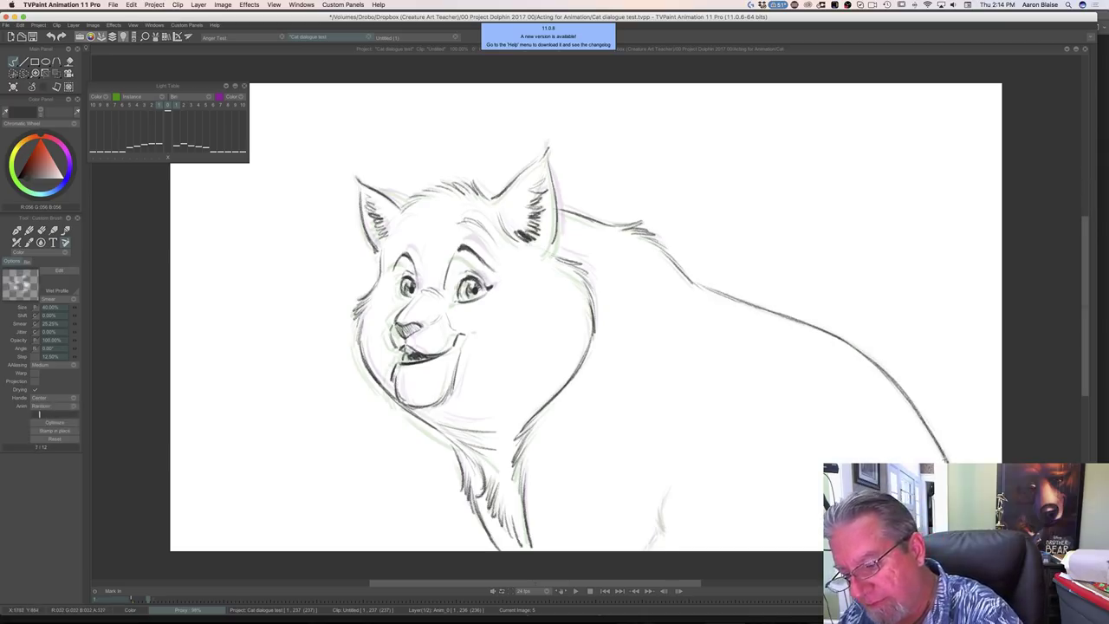
key(Left)
key(Right)
mouse_move(673, 481)
mouse_down()
mouse_move(663, 535)
mouse_move(645, 549)
mouse_up()
Flip between frame 5 and the previous drawing to check the whole in-between pose
key(Left)
key(Right)
key(Left)
key(Right)
key(Left)
key(Right)
key(Left)
key(Right)
Add extra fur strokes where the jaw meets the neck and compare them with the previous drawing
mouse_move(438, 418)
mouse_down()
mouse_move(478, 428)
mouse_move(448, 430)
mouse_move(459, 441)
mouse_up()
drag(444, 434, 461, 460)
drag(452, 442, 461, 464)
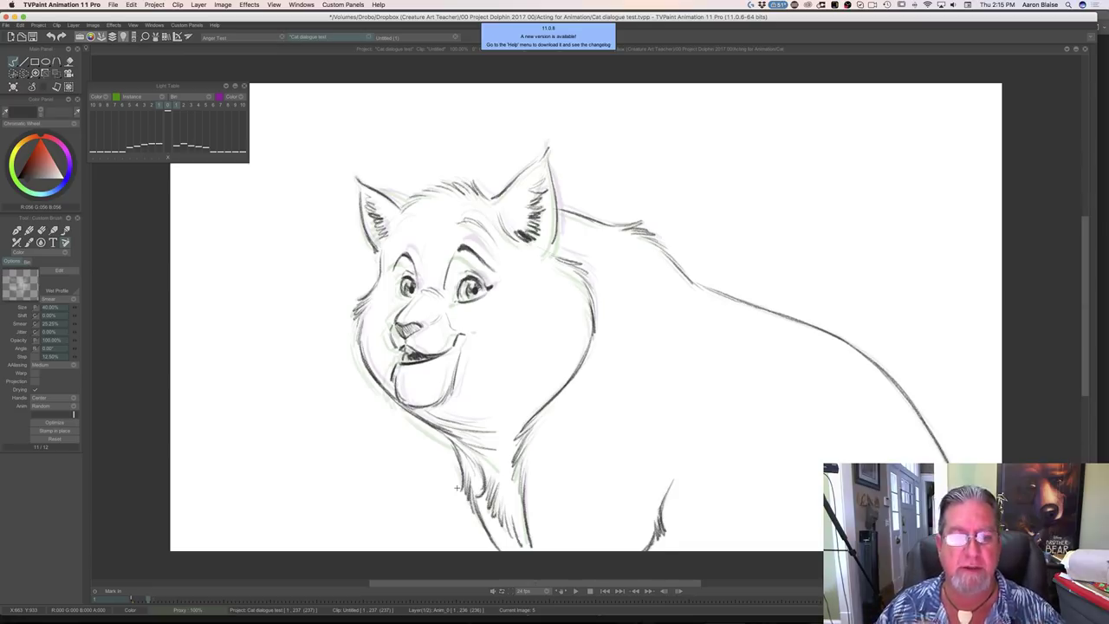
key(Left)
key(Right)
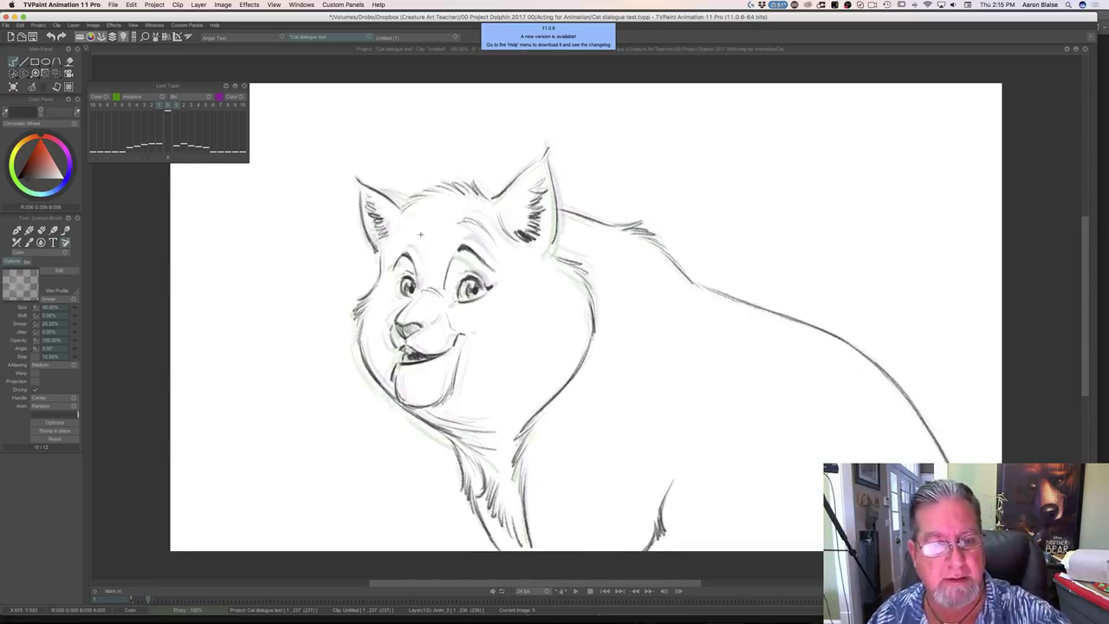
Add strokes to the brow and the side of the forehead on frame 5 and compare them with the previous drawing
mouse_move(432, 267)
mouse_down()
mouse_move(430, 243)
mouse_move(402, 229)
mouse_move(388, 253)
mouse_up()
key(Left)
key(Right)
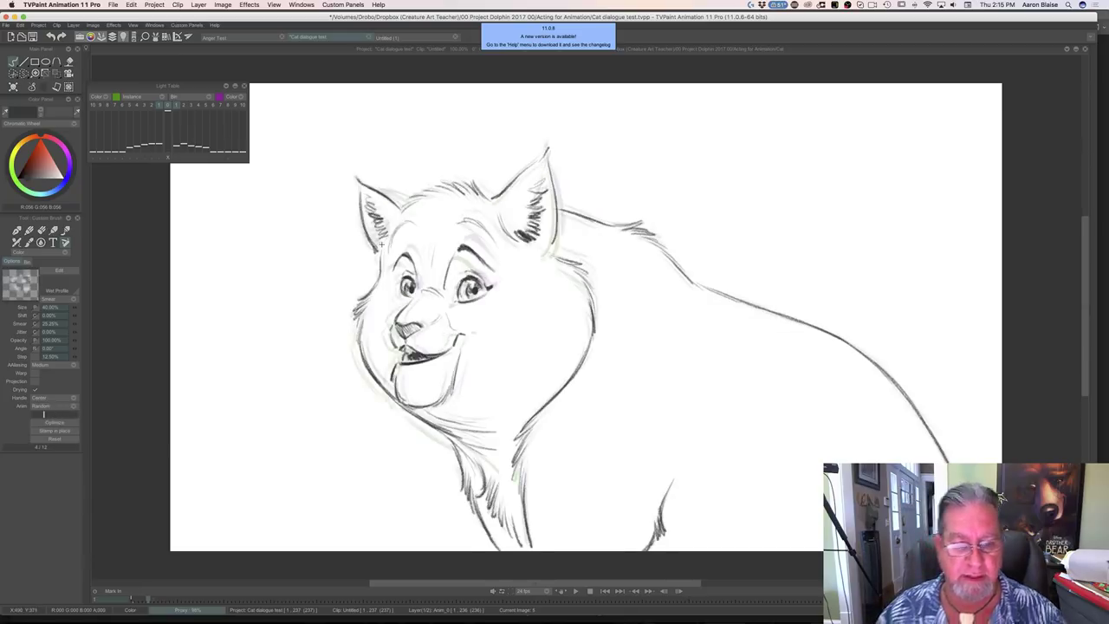
Show the timeline and scrub the cat's animation from frame 5 to frame 77 to review the poses
key(Tab)
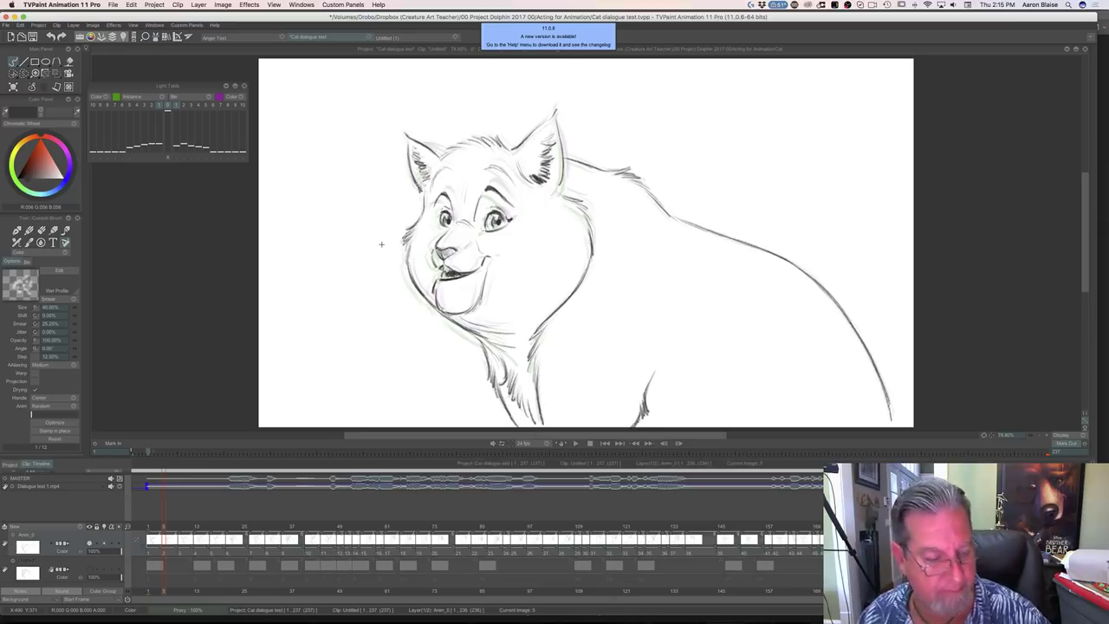
drag(162, 525, 266, 539)
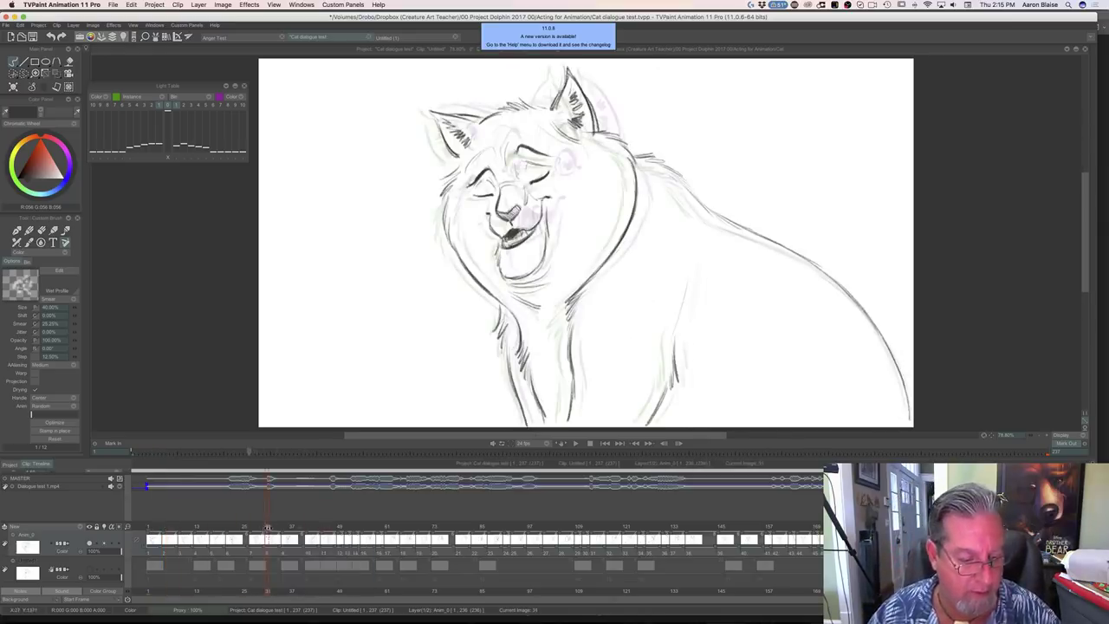
key(Return)
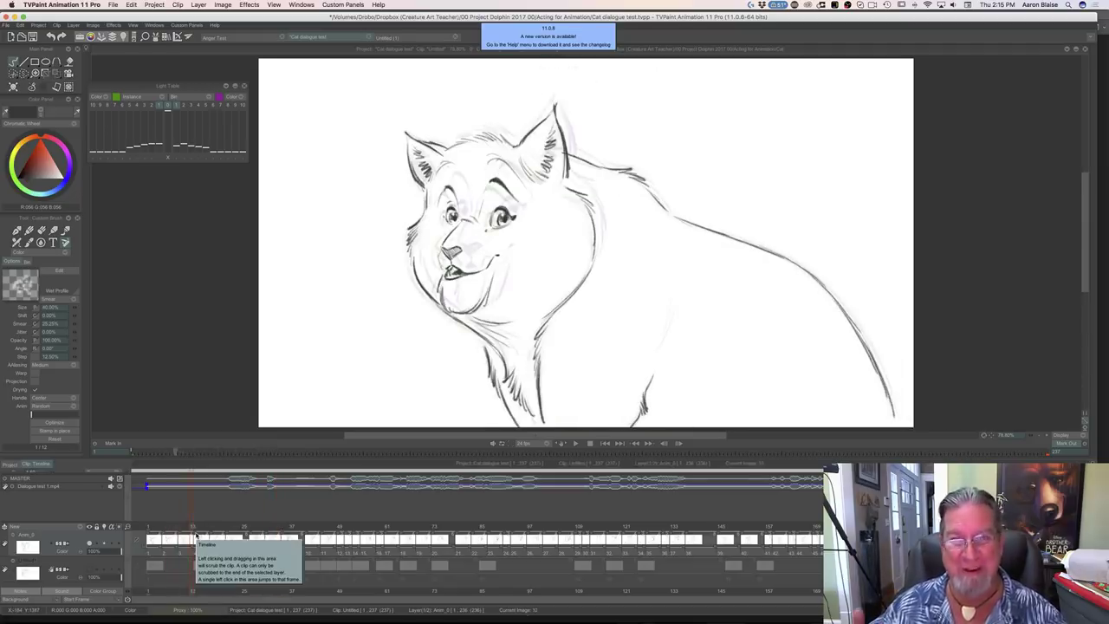
drag(190, 526, 214, 523)
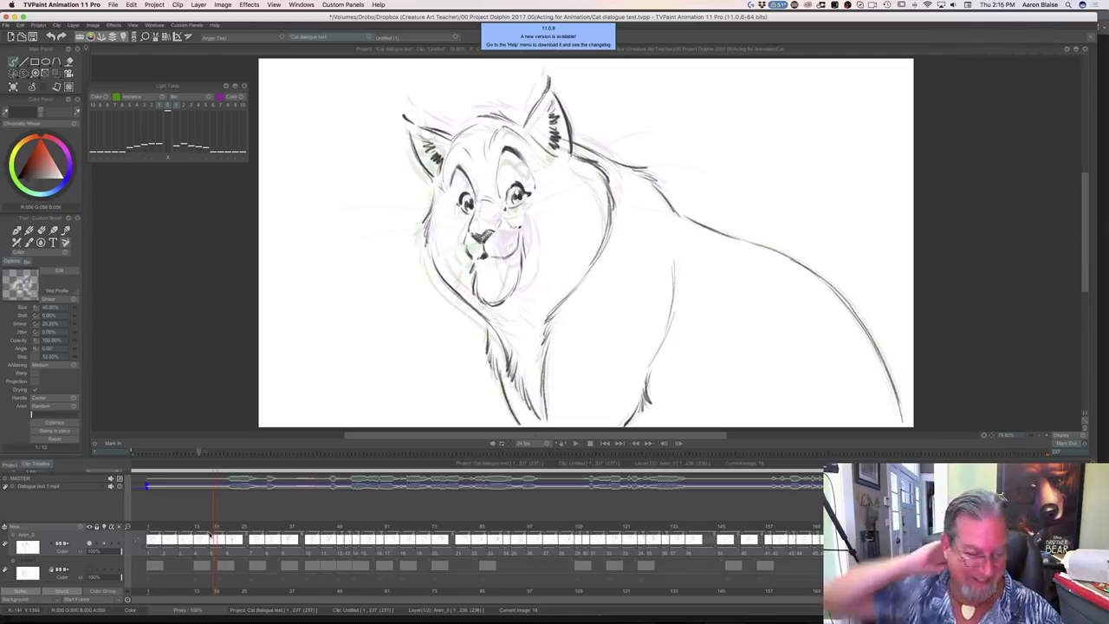
mouse_move(215, 527)
mouse_down()
mouse_move(727, 530)
mouse_move(295, 534)
mouse_move(453, 536)
mouse_up()
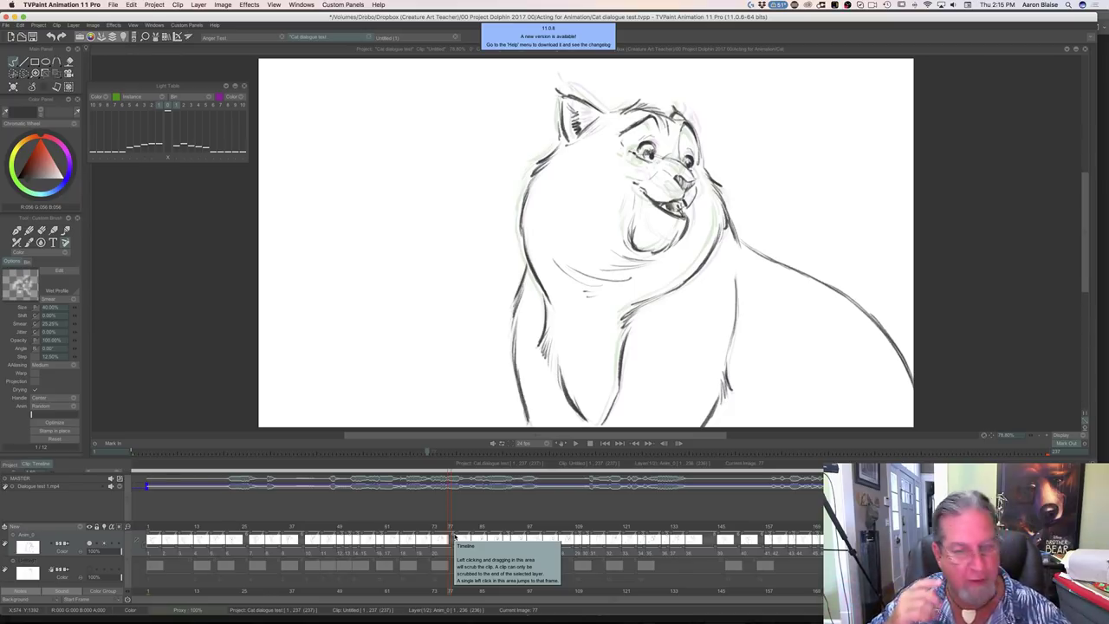
Switch to Chrome to view the ShortList page of literary quotes, then return to TVPaint Animation
mouse_move(442, 617)
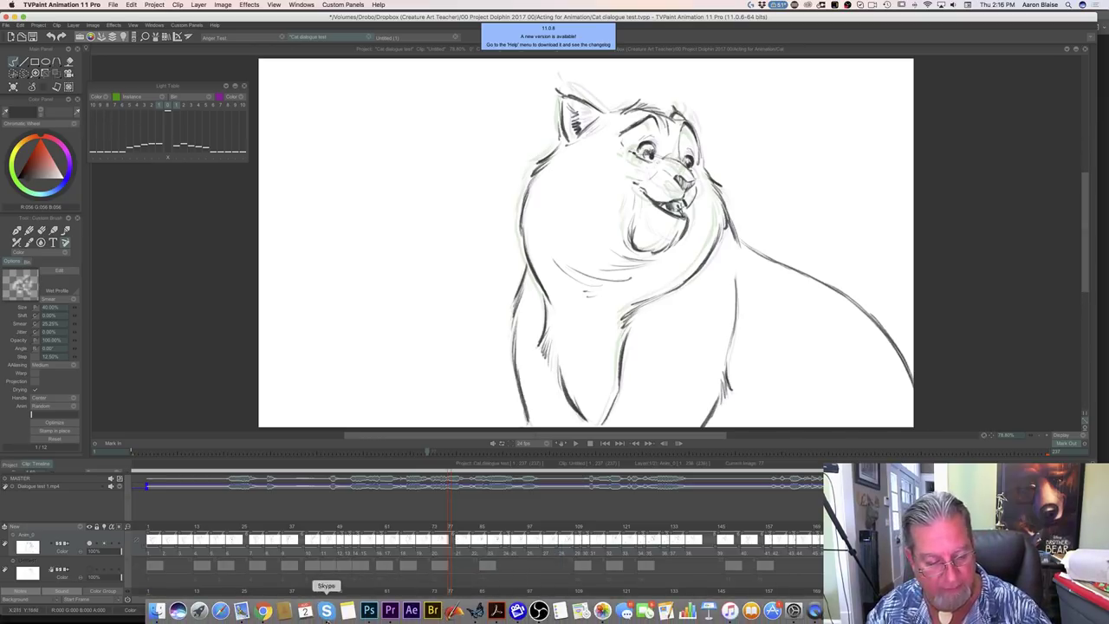
click(263, 610)
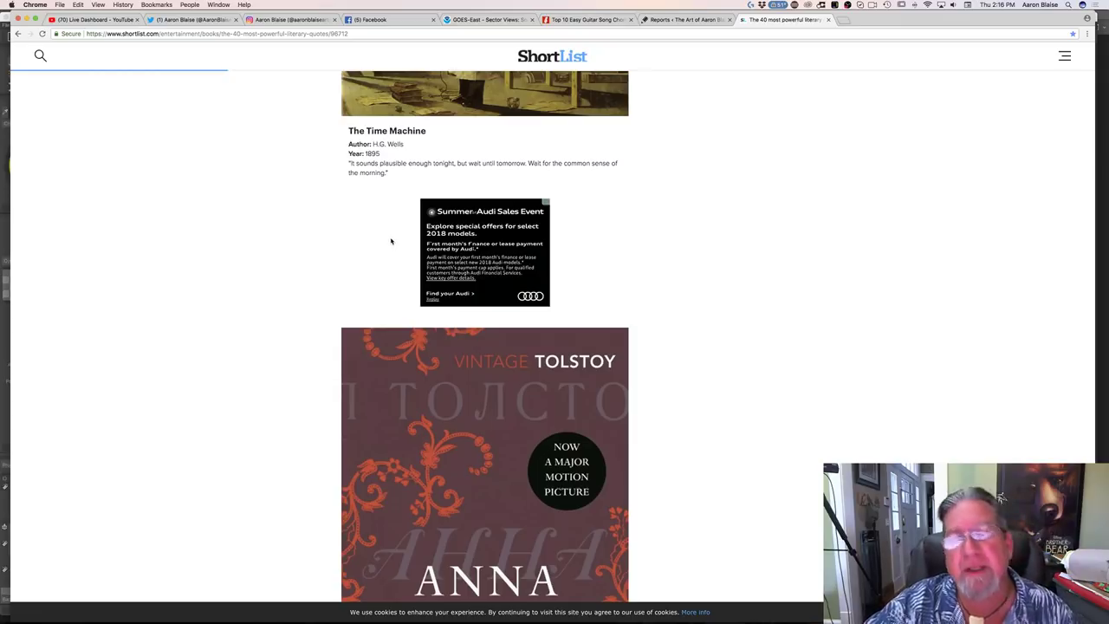
scroll(382, 179, up, 1)
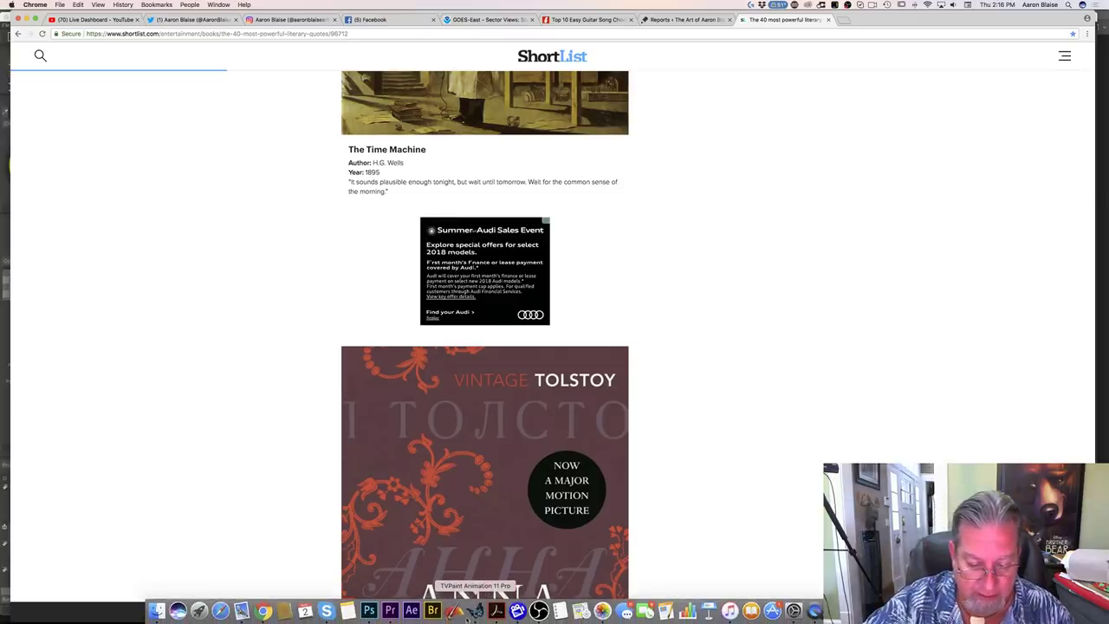
click(474, 612)
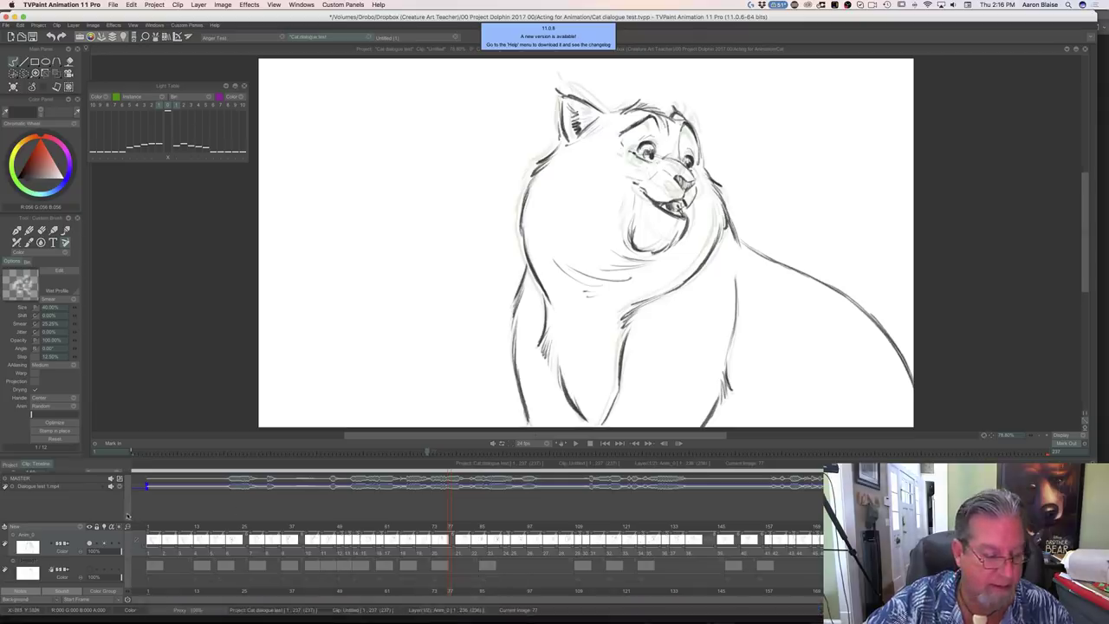
Hide the upper animation layer and its light table ghosts, and play the dialogue soundtrack on its own
click(122, 543)
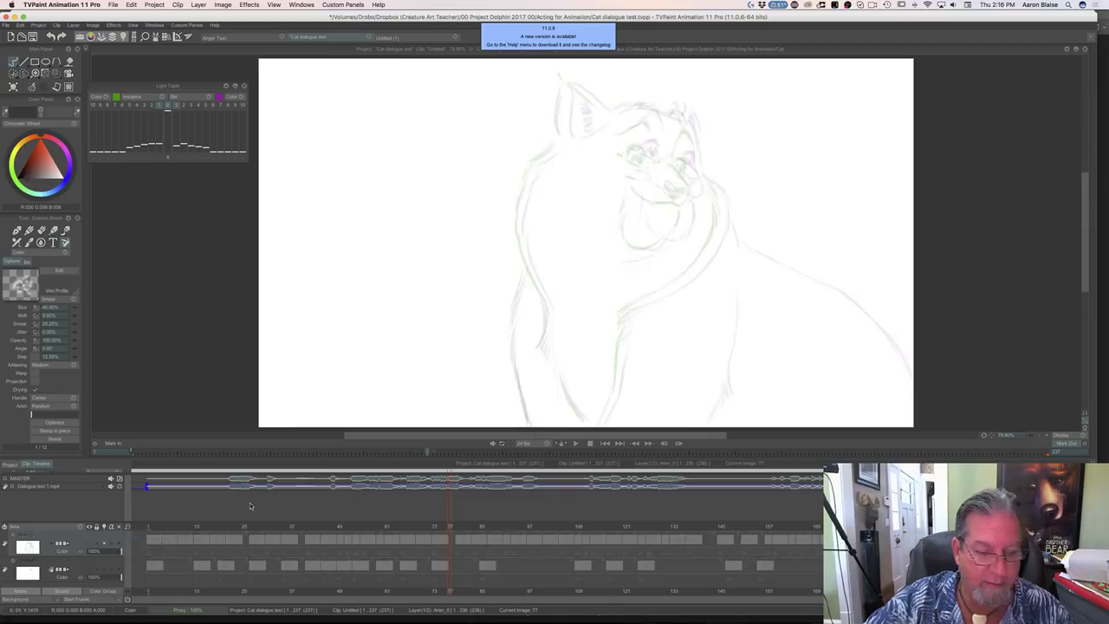
click(104, 544)
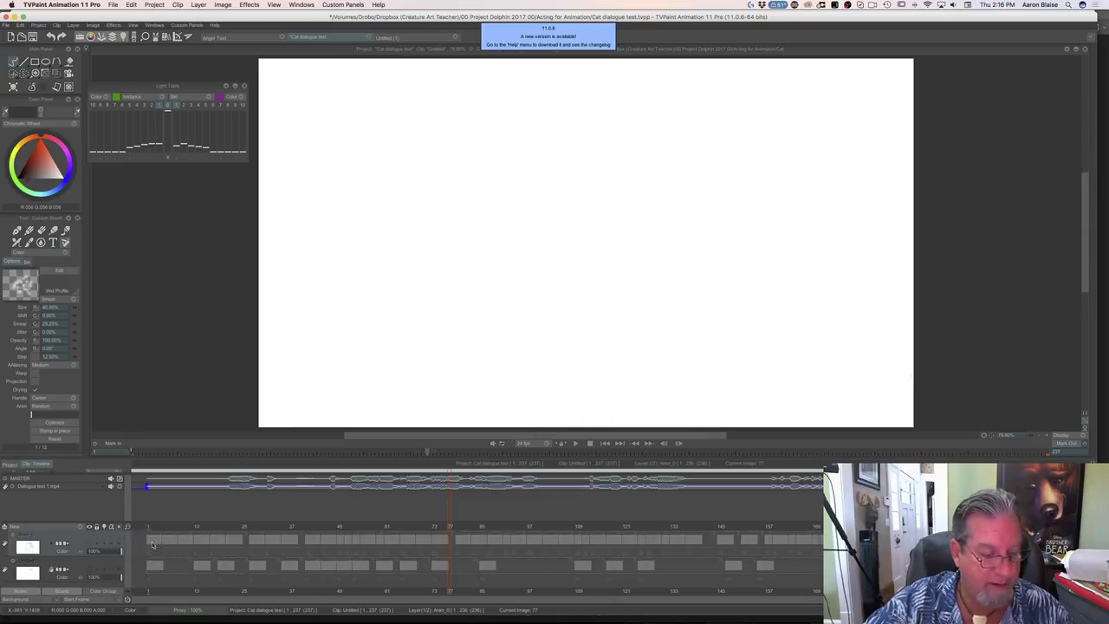
click(576, 444)
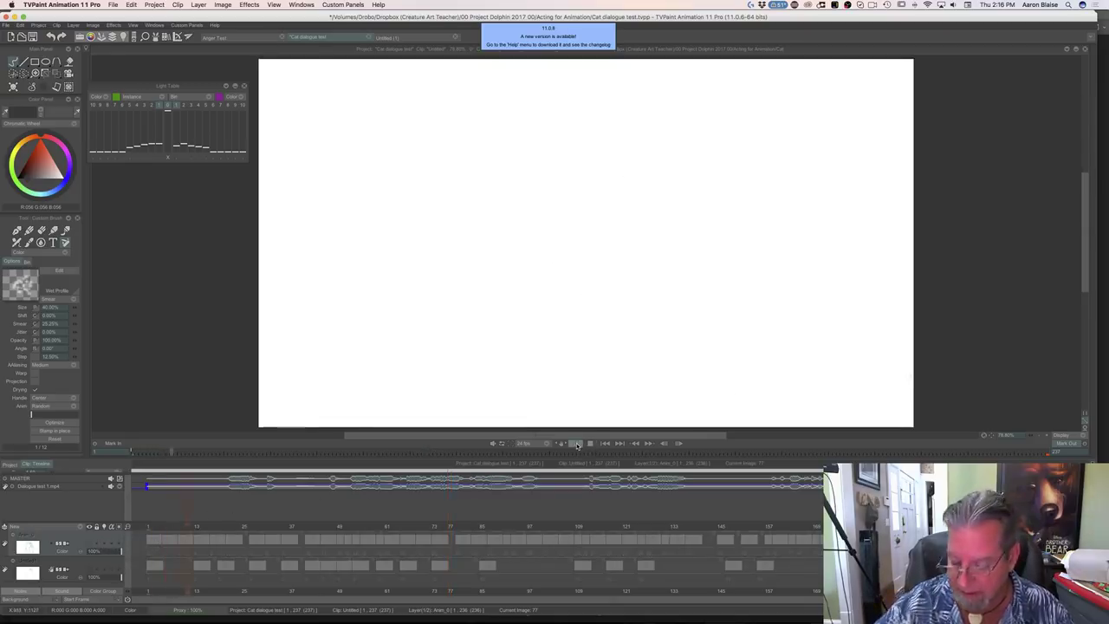
key(XF86AudioRaiseVolume)
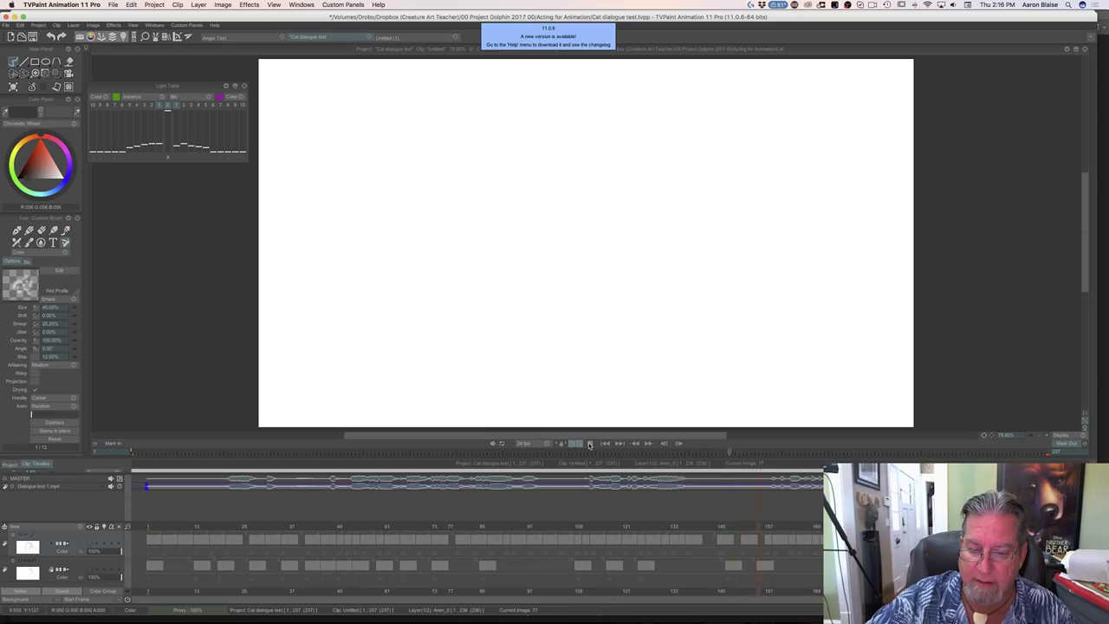
click(590, 443)
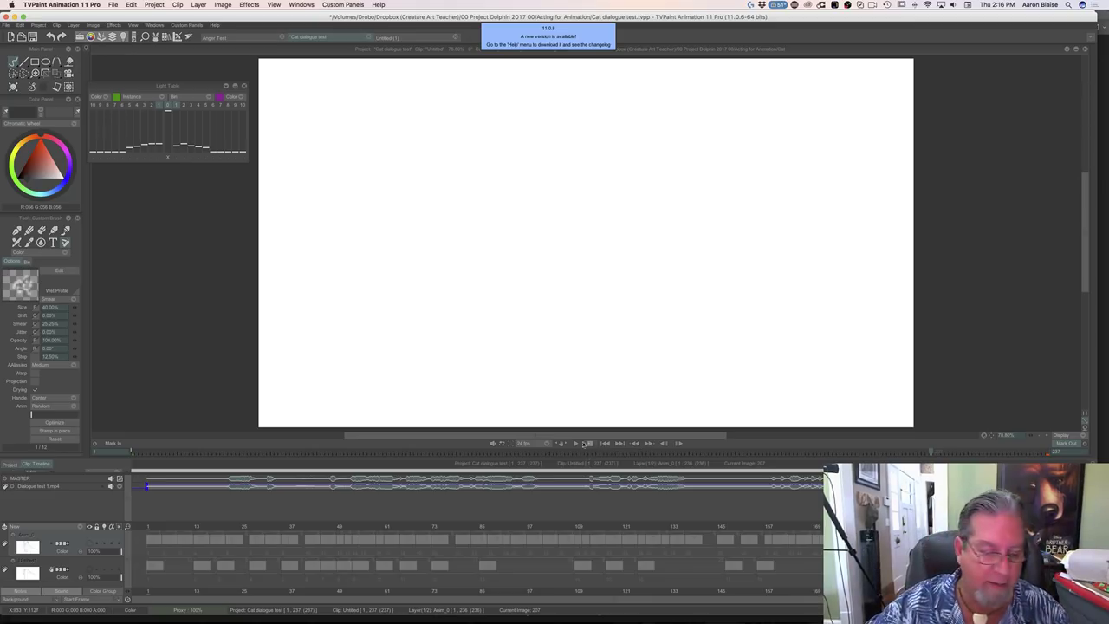
Show the lower layer of rough key poses and play it back with the dialogue
click(90, 572)
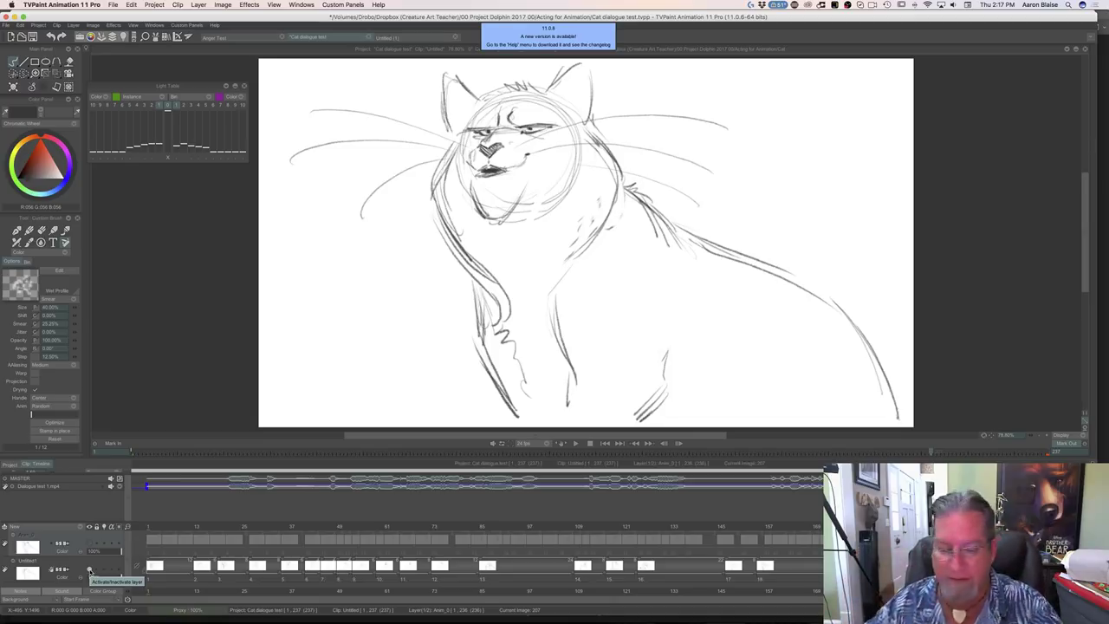
click(576, 444)
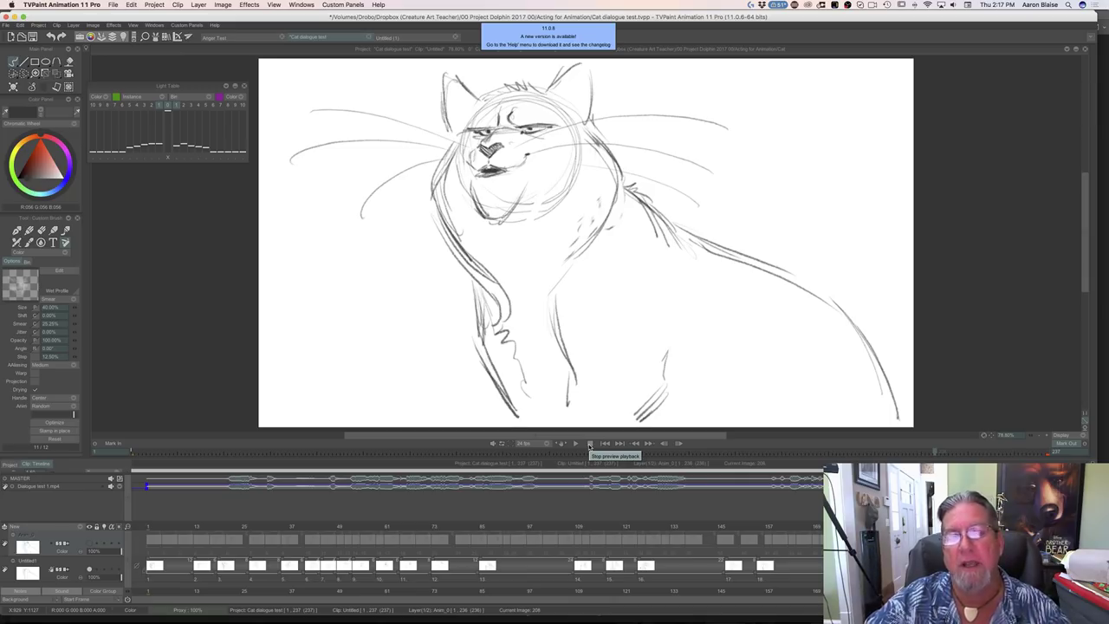
click(583, 447)
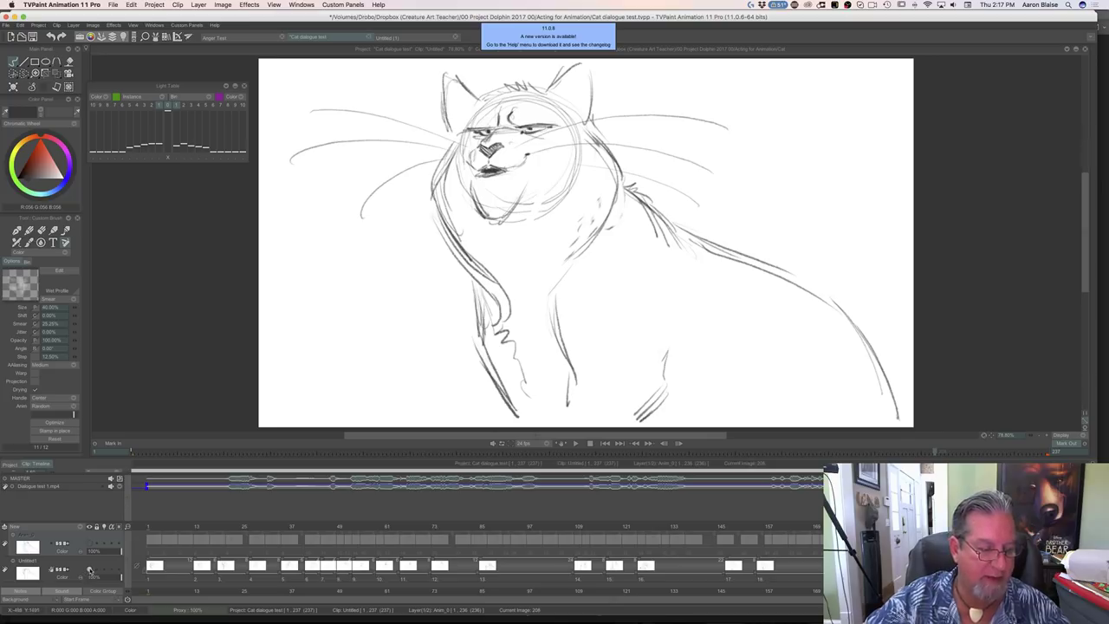
Show the upper animation layer again, lower the rough pose layer's opacity to 47%, and play both together
click(91, 546)
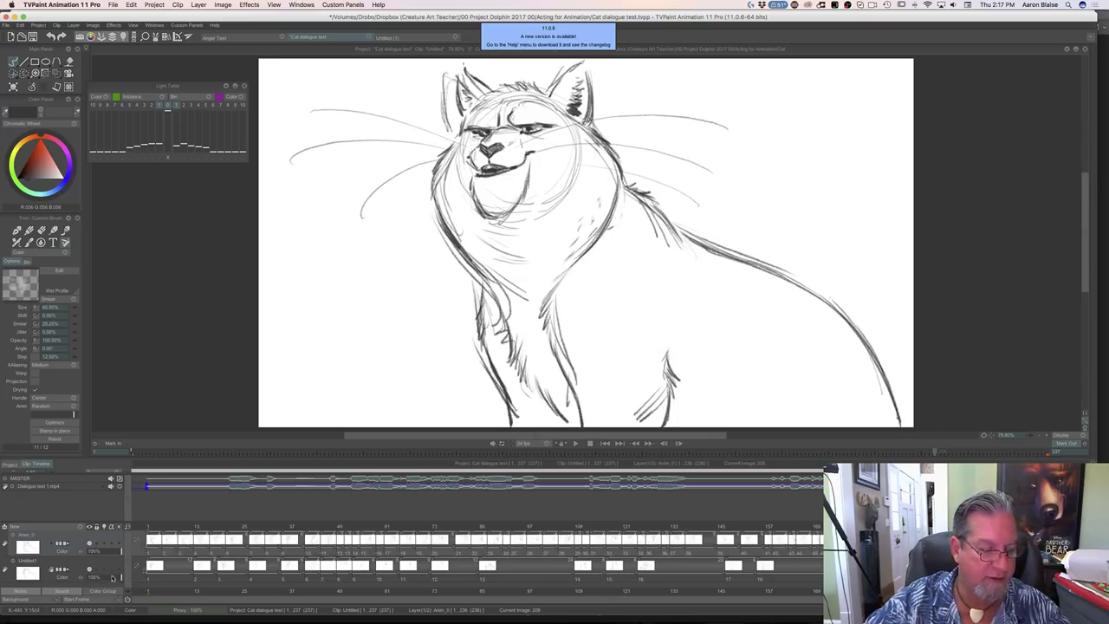
drag(122, 579, 106, 579)
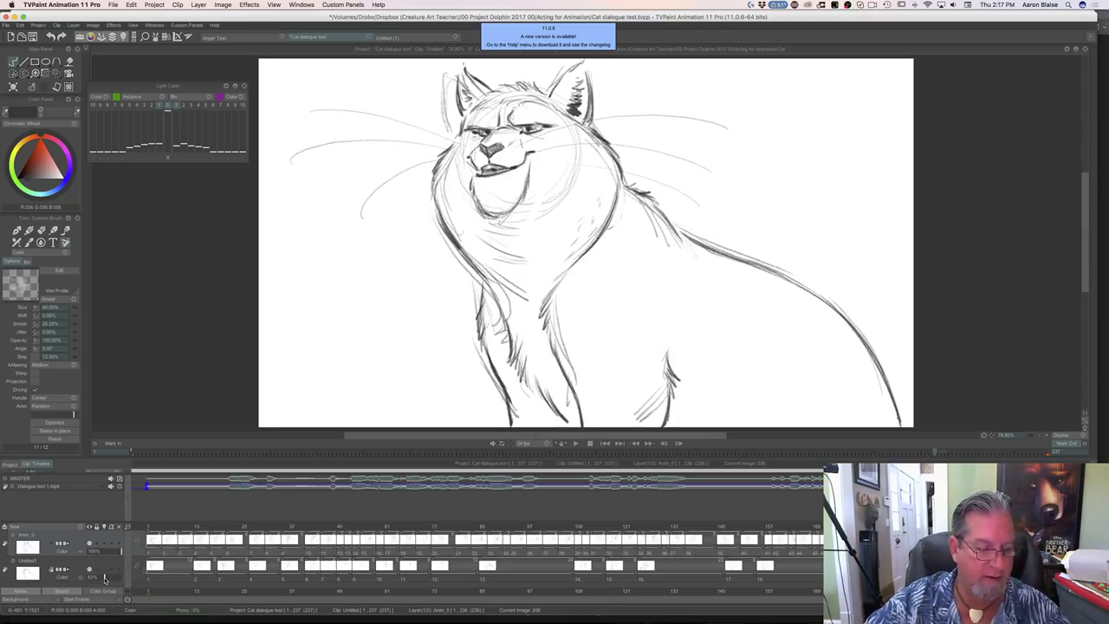
click(574, 444)
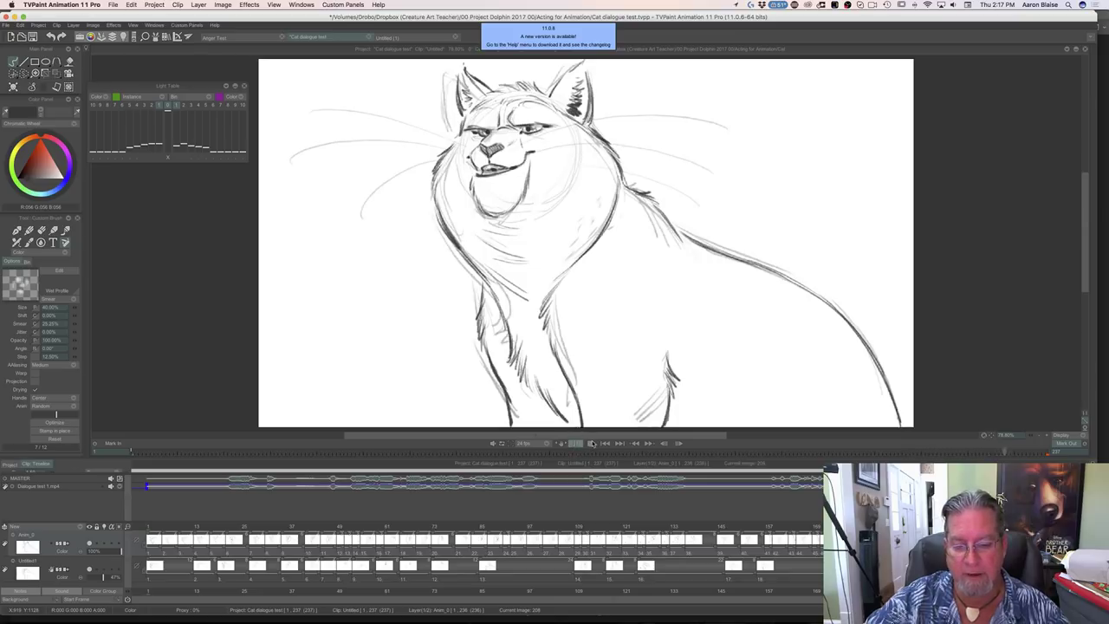
click(590, 443)
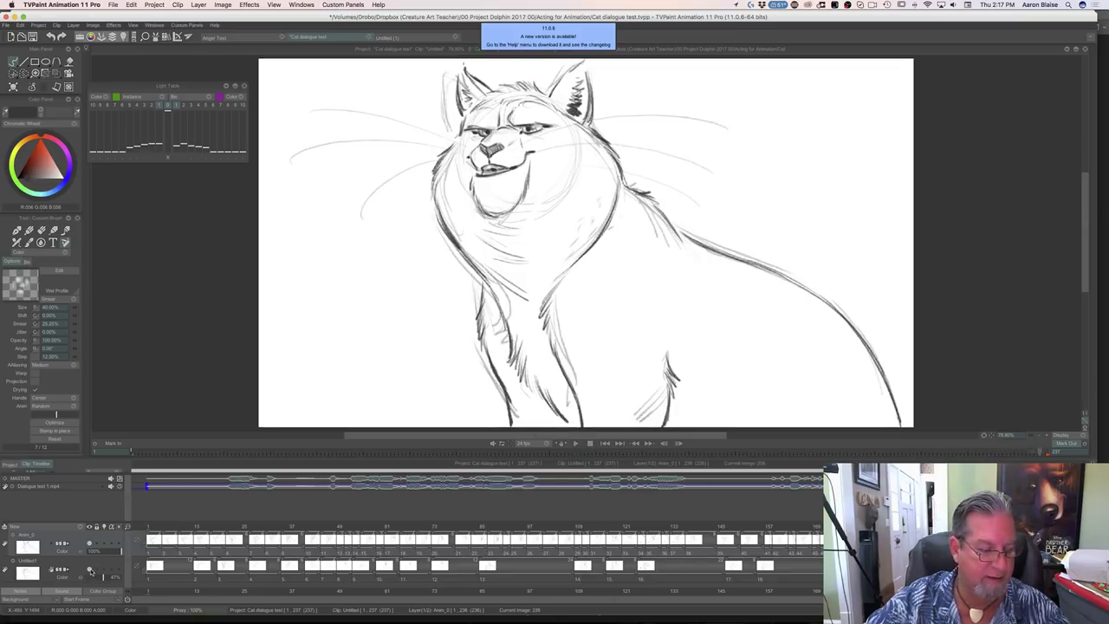
Hide the rough pose layer and play the refined animation alone with the dialogue
click(220, 548)
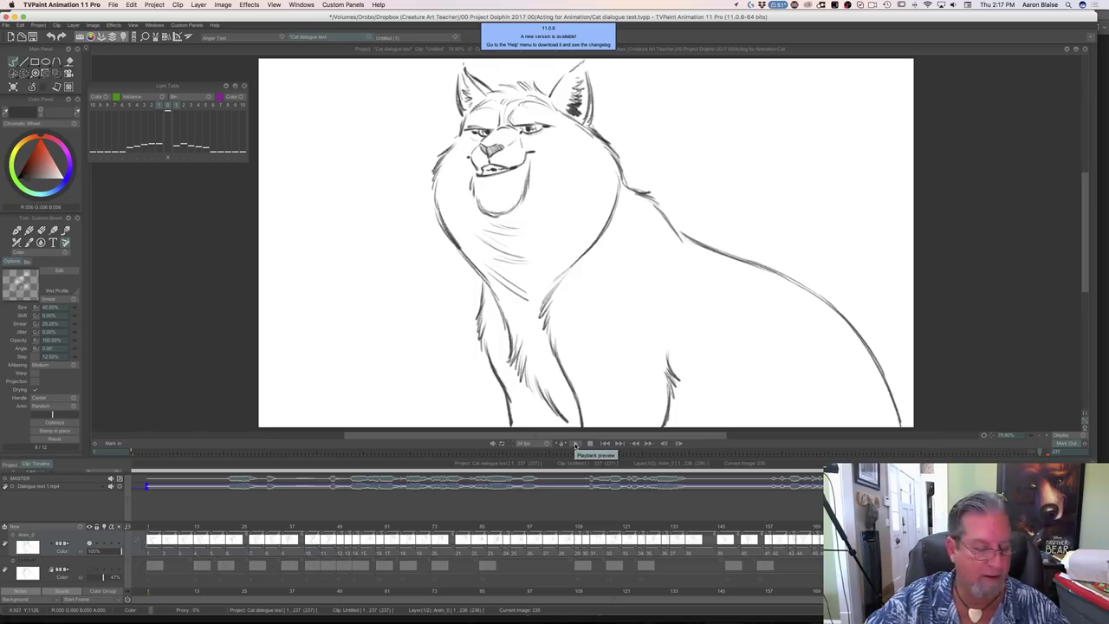
click(575, 444)
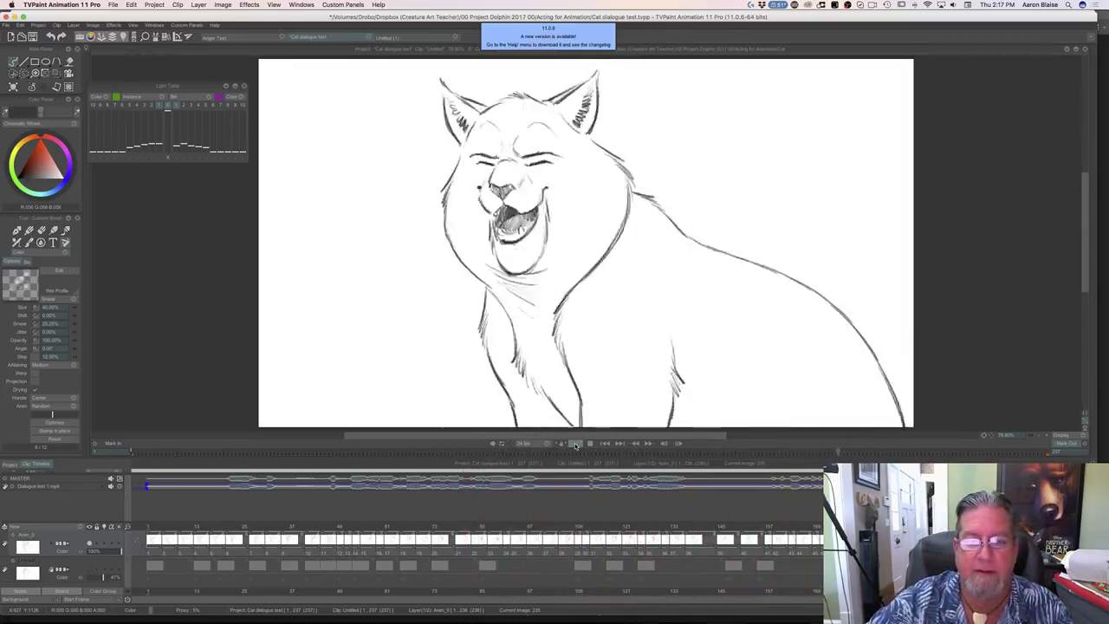
click(576, 444)
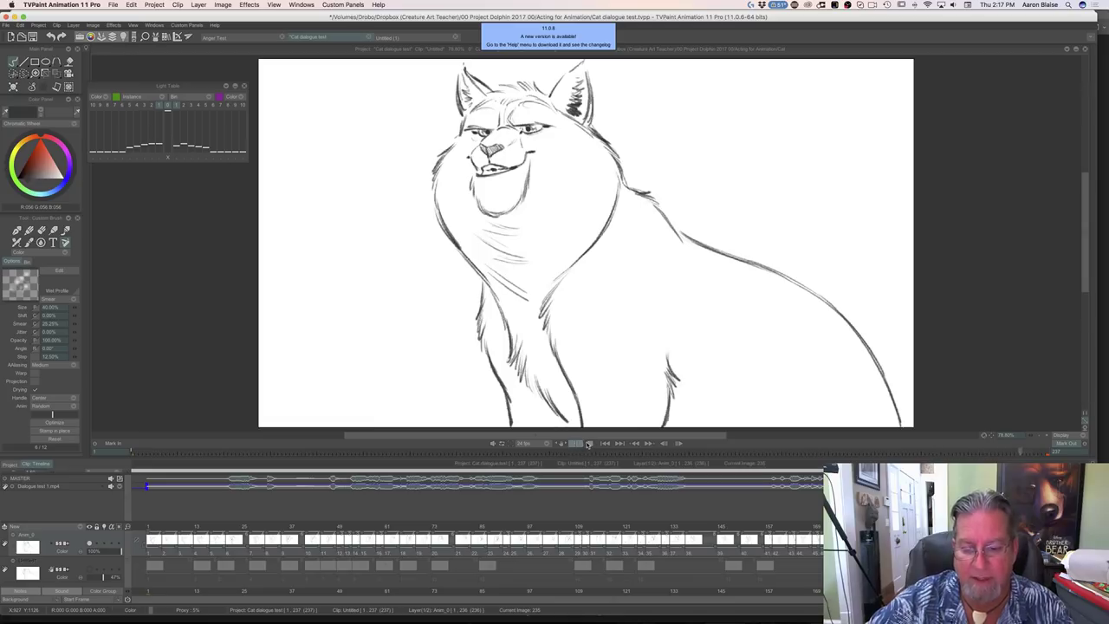